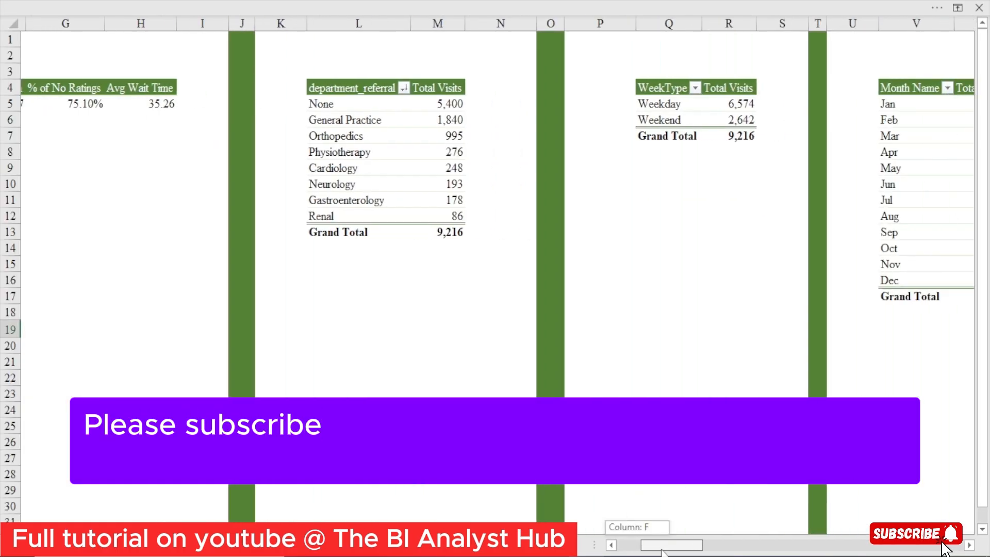
drag(662, 552, 697, 554)
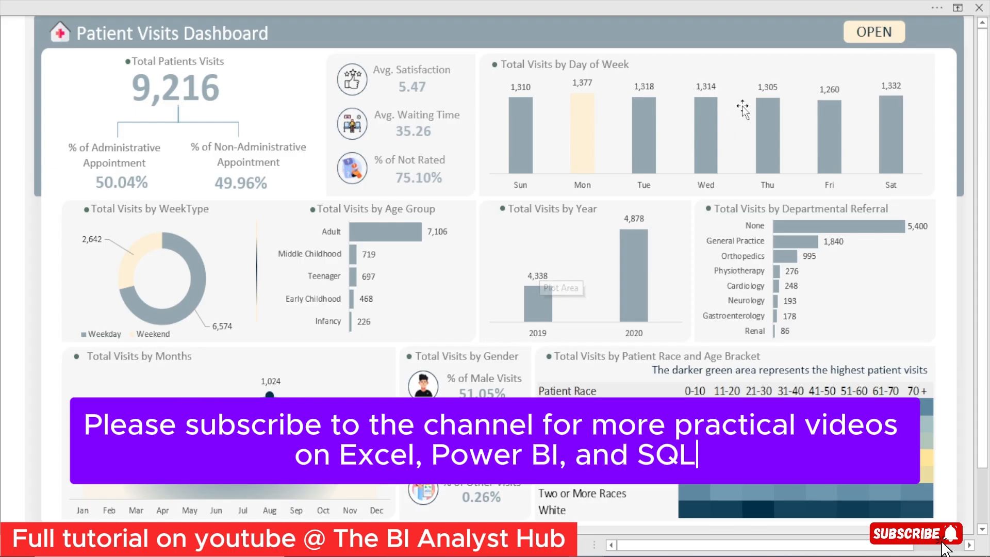
Show the dashboard's filter panel, view the data for AM and PM, then for Jan, Jun and Jul, and hide the panel
click(868, 37)
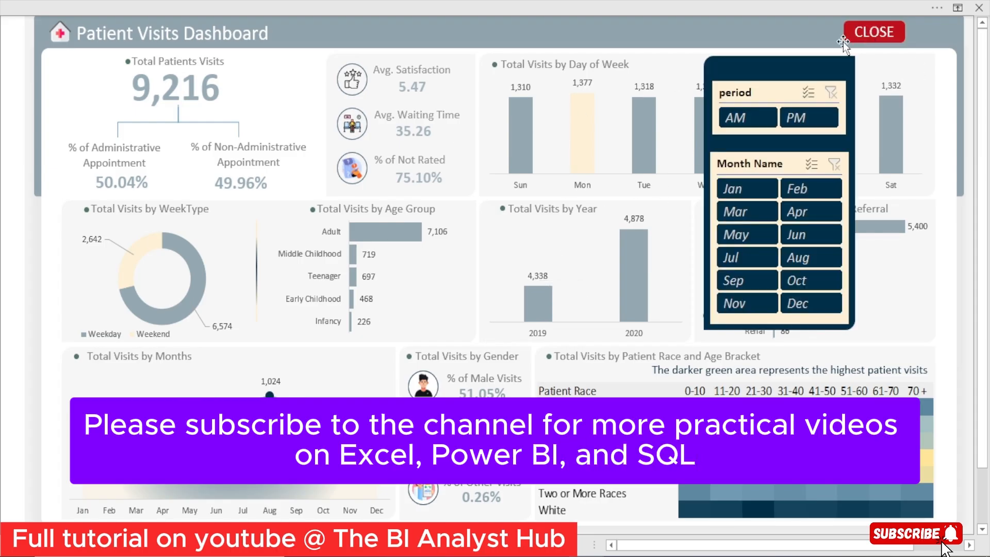
click(751, 121)
click(794, 117)
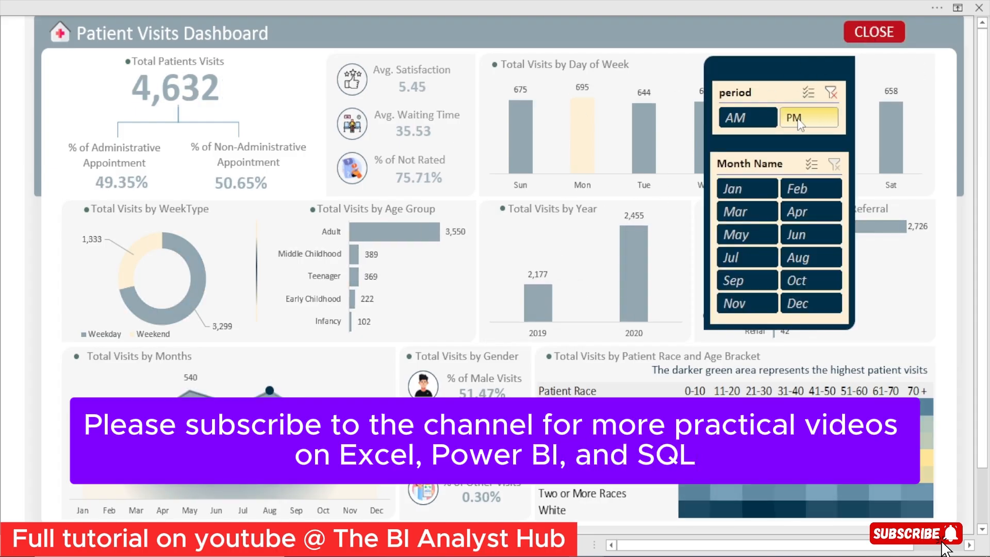
click(752, 189)
click(793, 234)
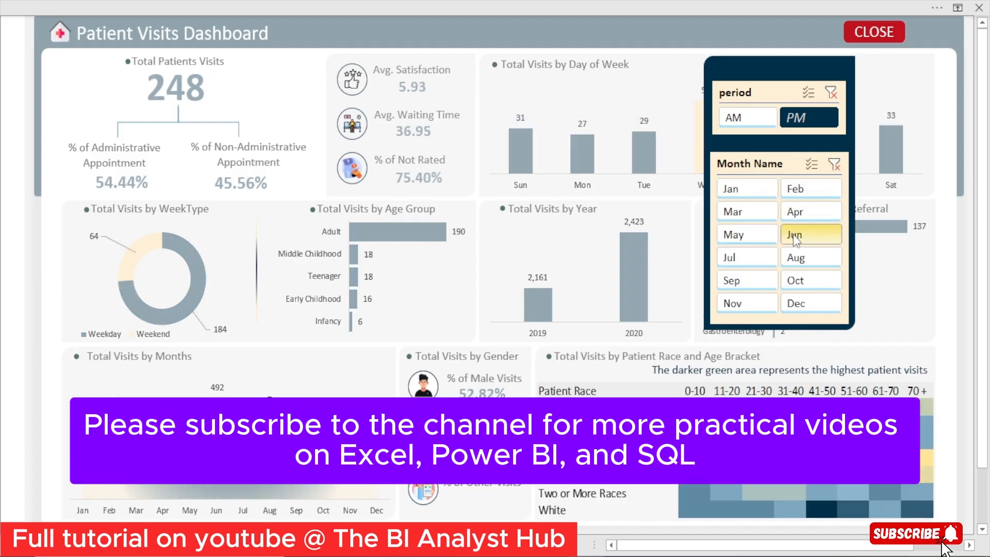
click(734, 258)
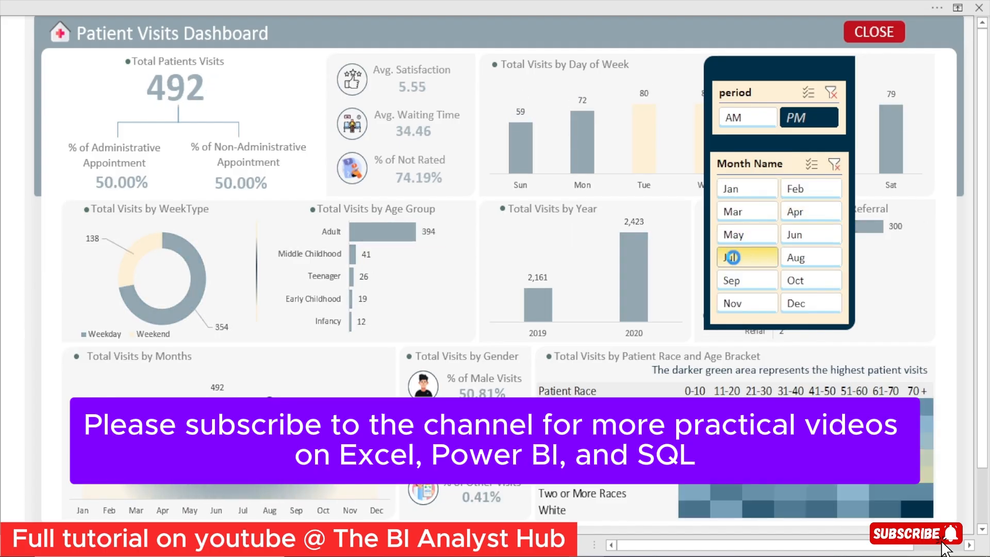
click(866, 33)
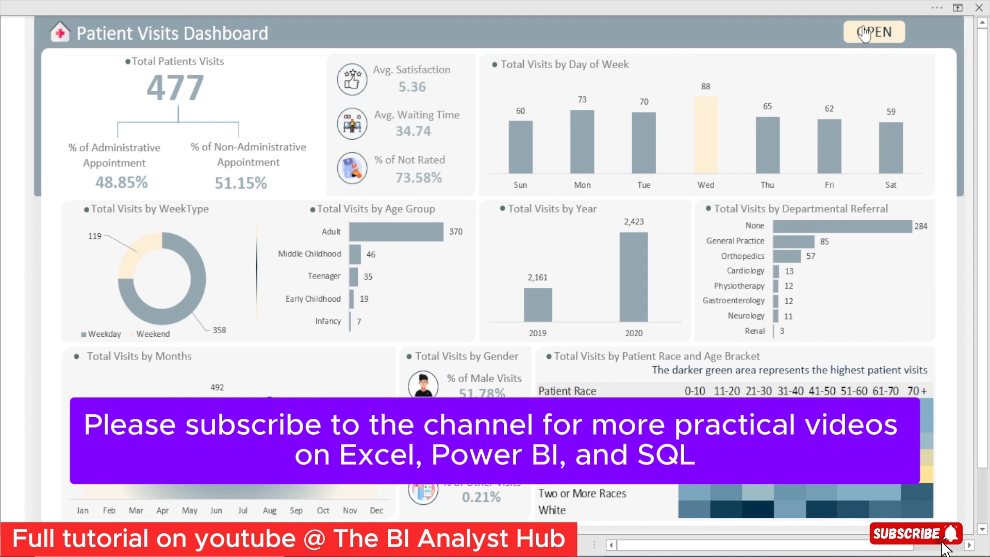
Reopen the filter panel and view the PM dashboard figures for Jun, Jan and Nov
click(864, 34)
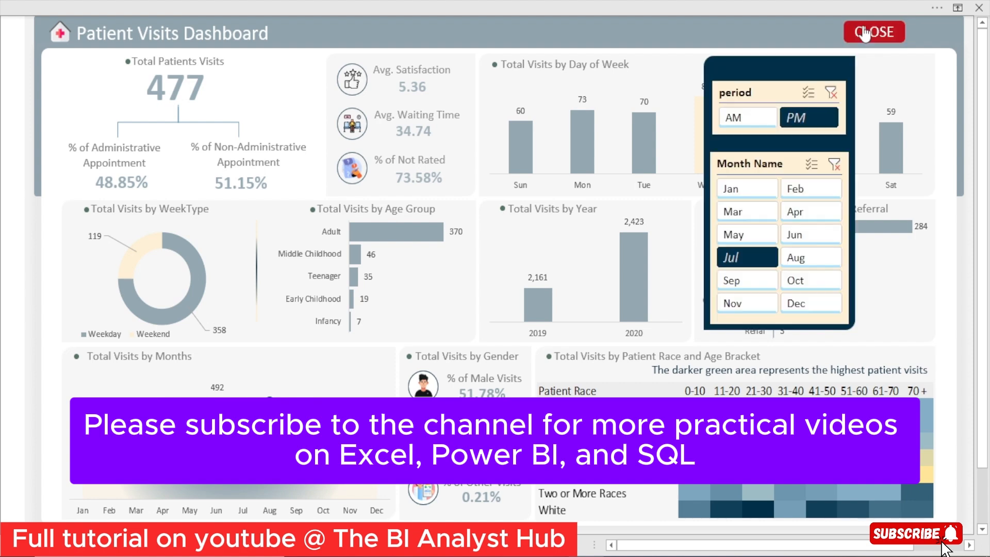
click(810, 233)
click(745, 189)
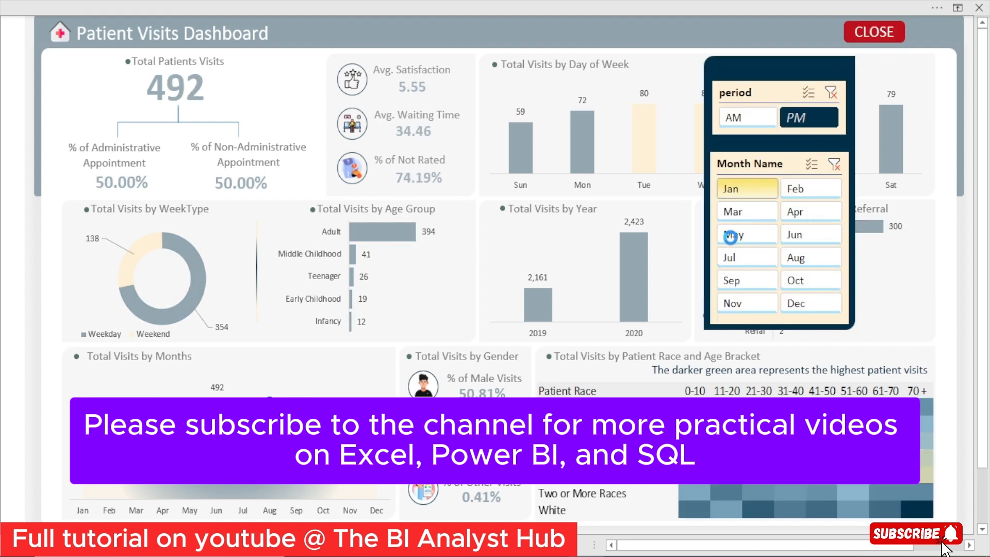
click(744, 304)
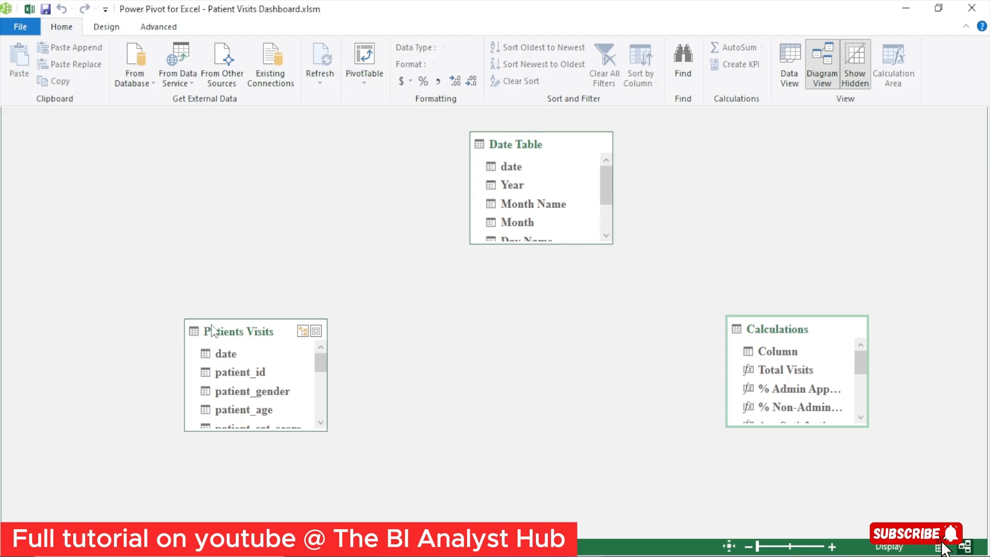
drag(227, 330, 521, 164)
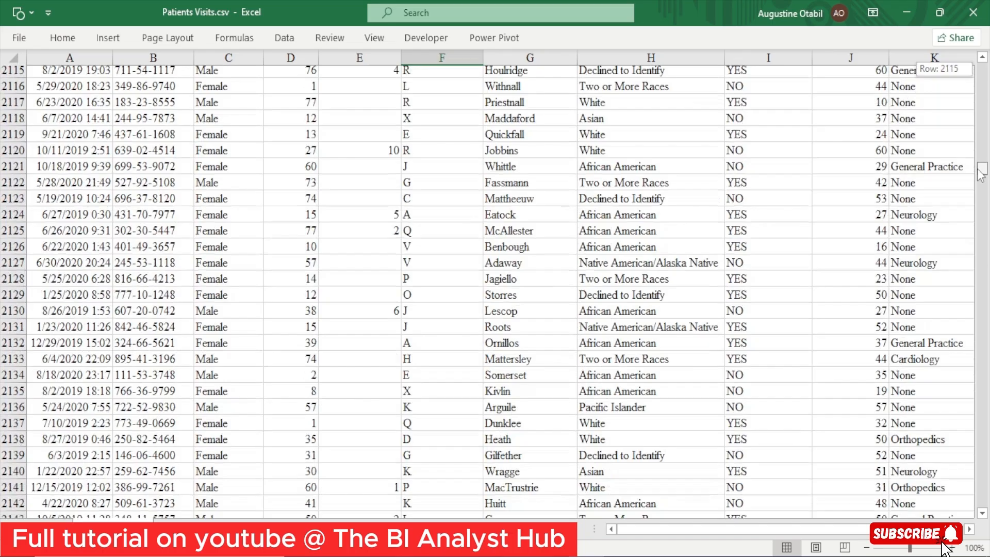
drag(980, 175, 983, 384)
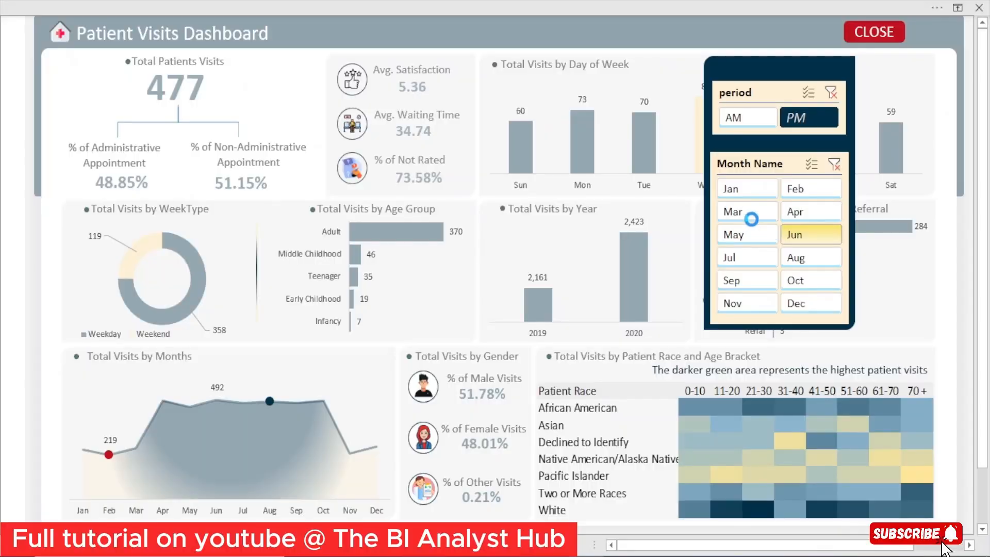
View the dashboard filtered to Jan, Nov, Aug and May in turn, and switch the period to AM
click(744, 190)
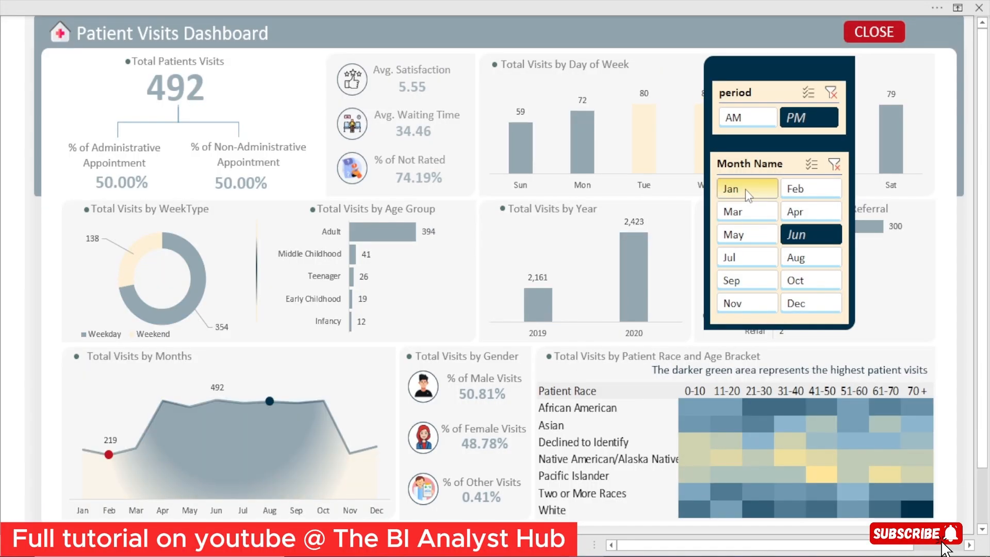
click(742, 304)
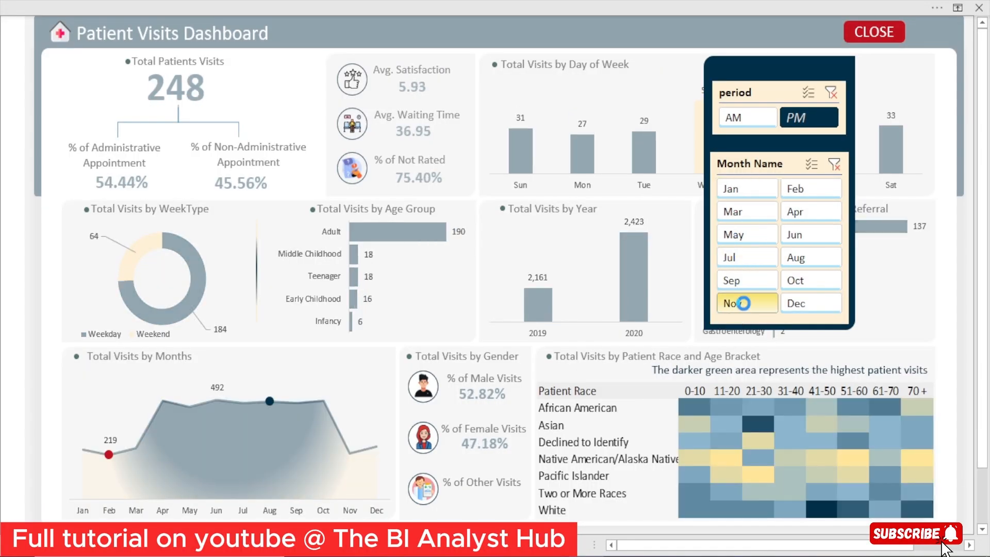
click(814, 256)
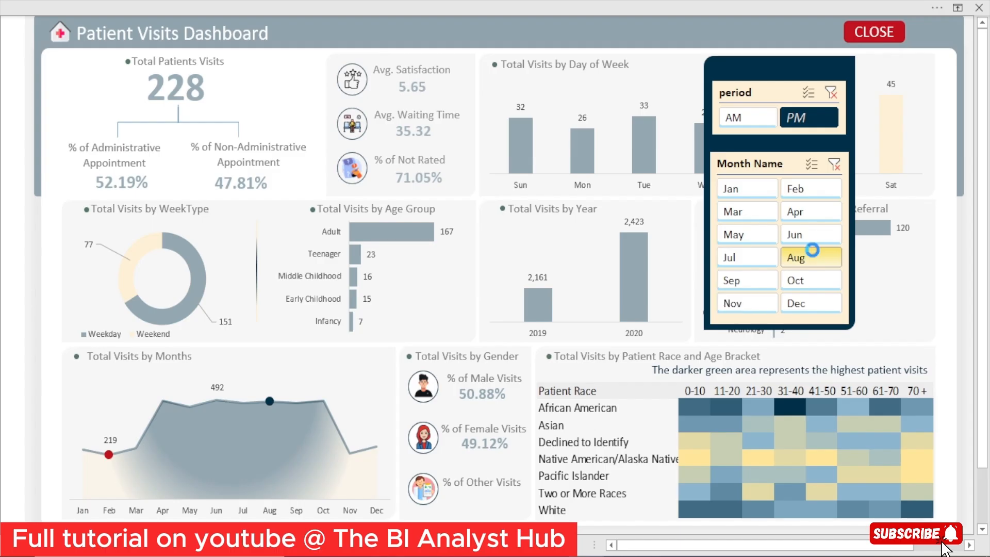
click(738, 240)
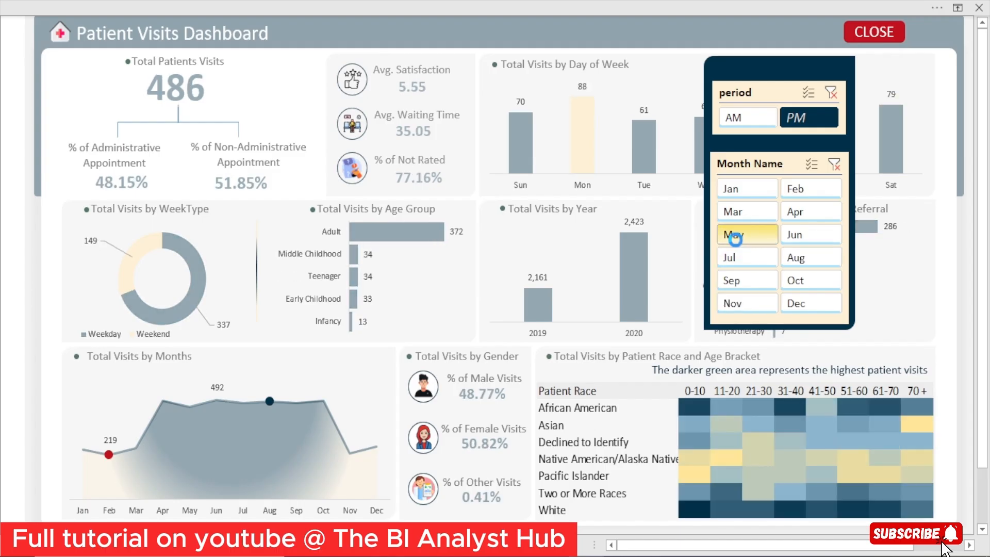
click(736, 120)
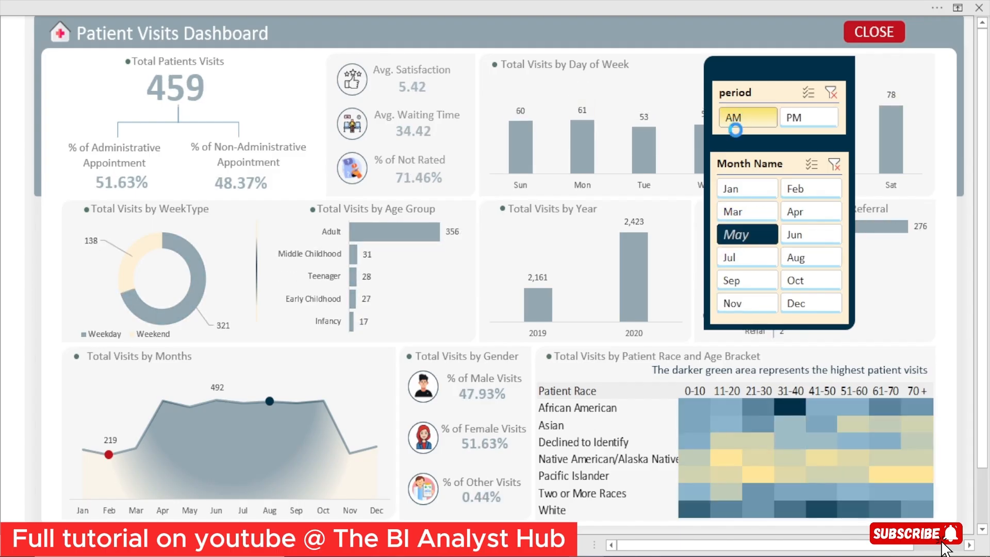
Clear the period and Month Name filters and hide the dashboard's filter panel
click(831, 93)
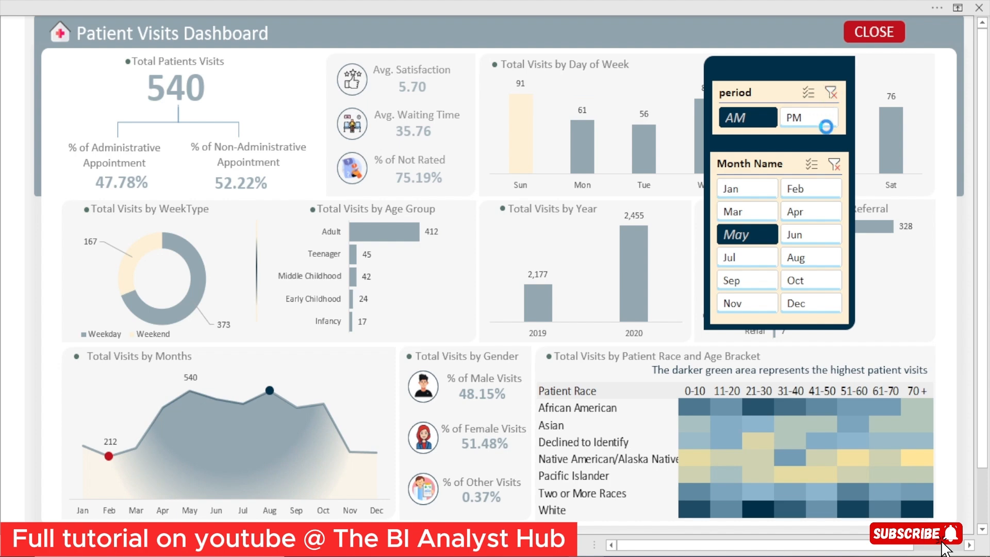
click(834, 164)
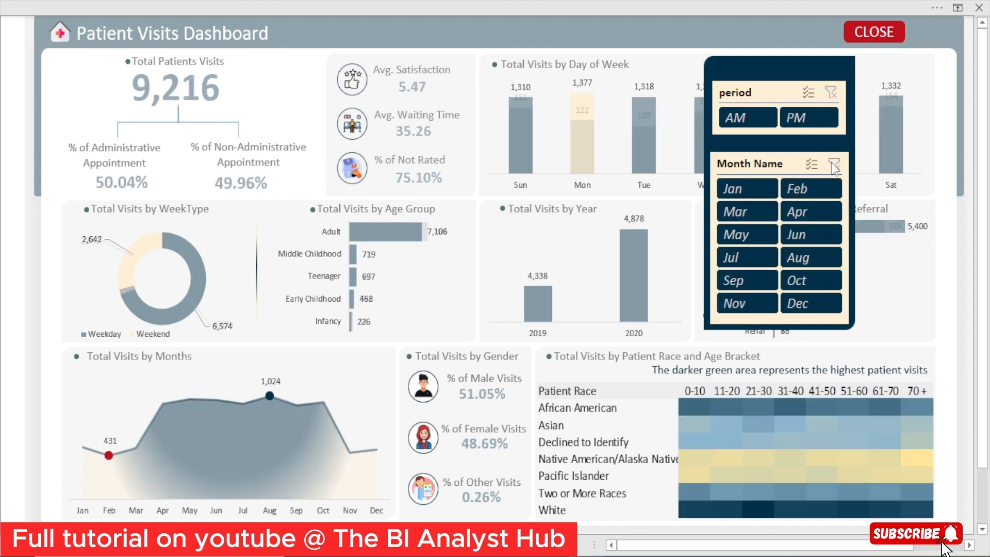
click(871, 33)
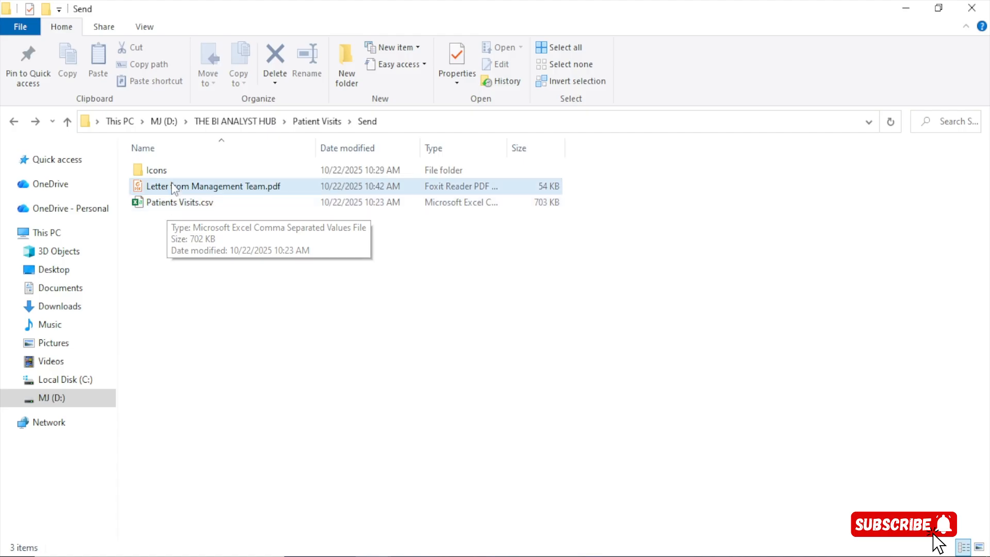
Look at the contents of the Icons folder and return to the Send folder
double_click(155, 171)
click(14, 121)
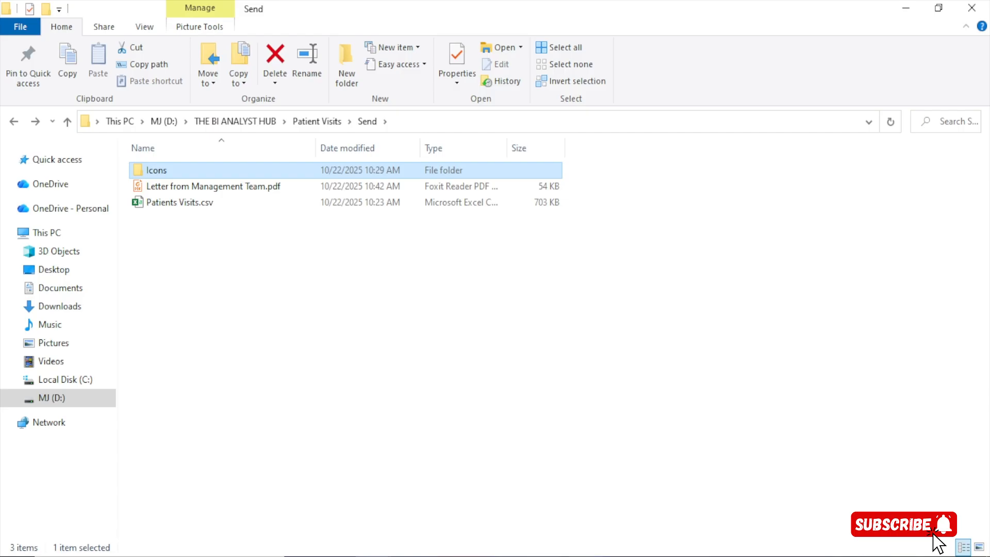
Switch to the Patient Visits Dashboard 1 workbook in Excel and view its Dashboard sheet
mouse_move(594, 546)
click(519, 535)
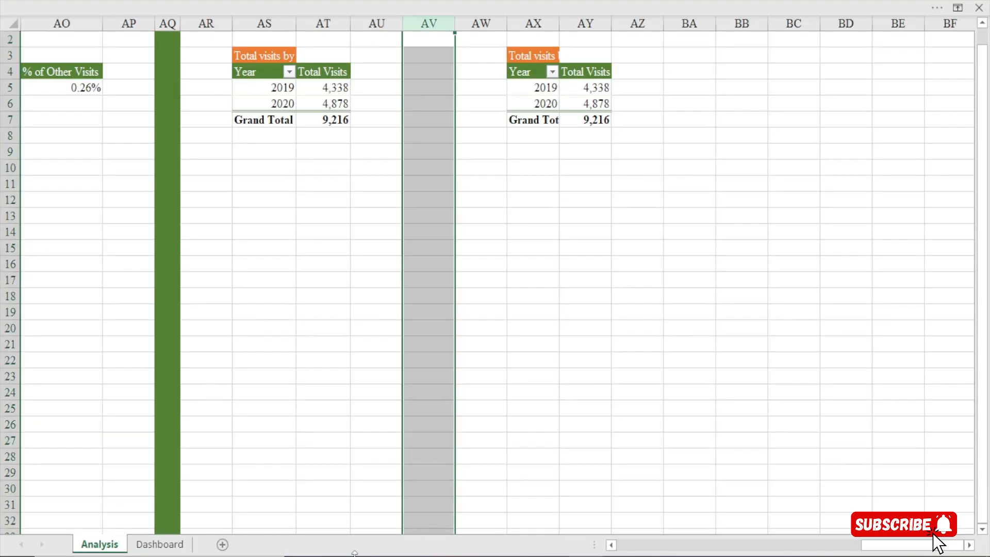
click(160, 544)
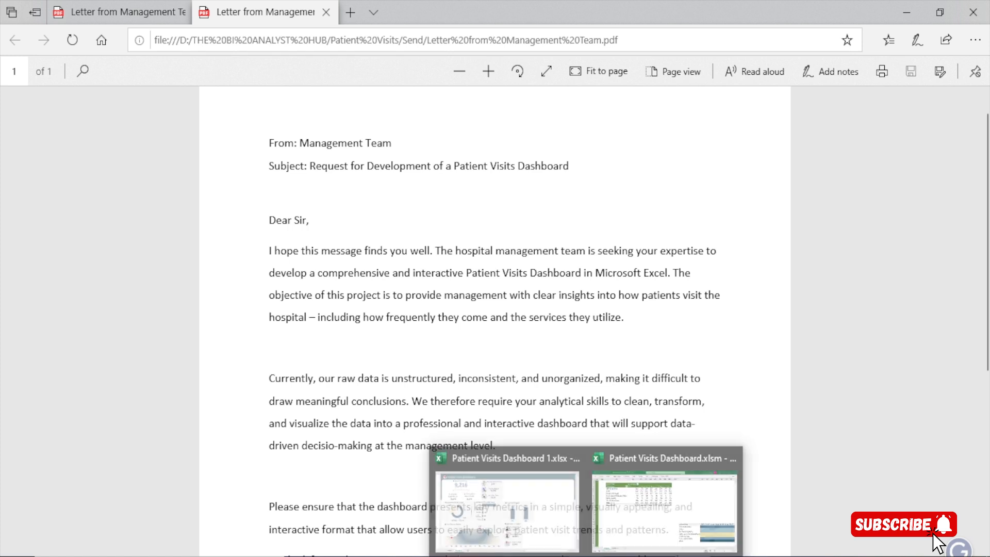
Return to Patient Visits Dashboard 1.xlsx and copy the Total visits by Year pivot table on the Analysis sheet to cell AX3
click(466, 523)
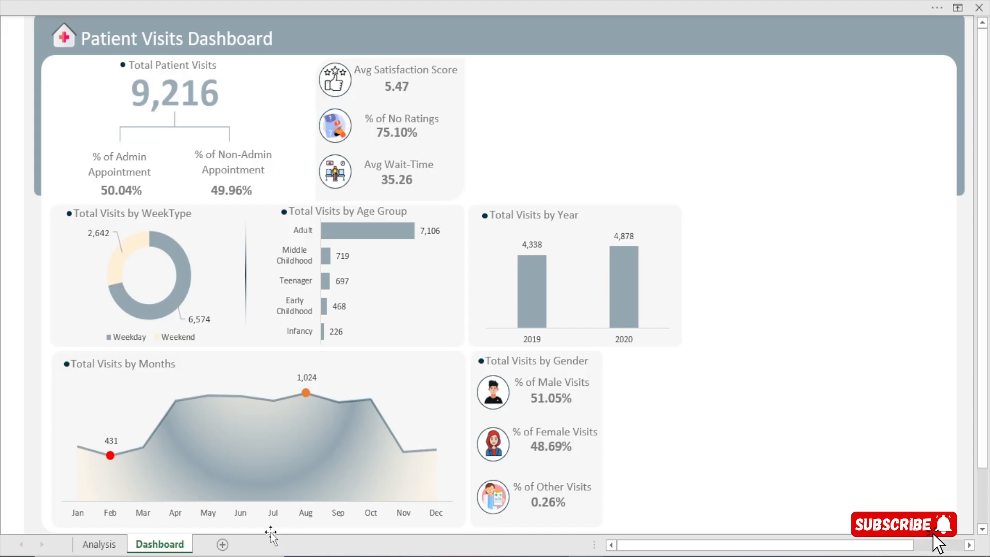
click(100, 544)
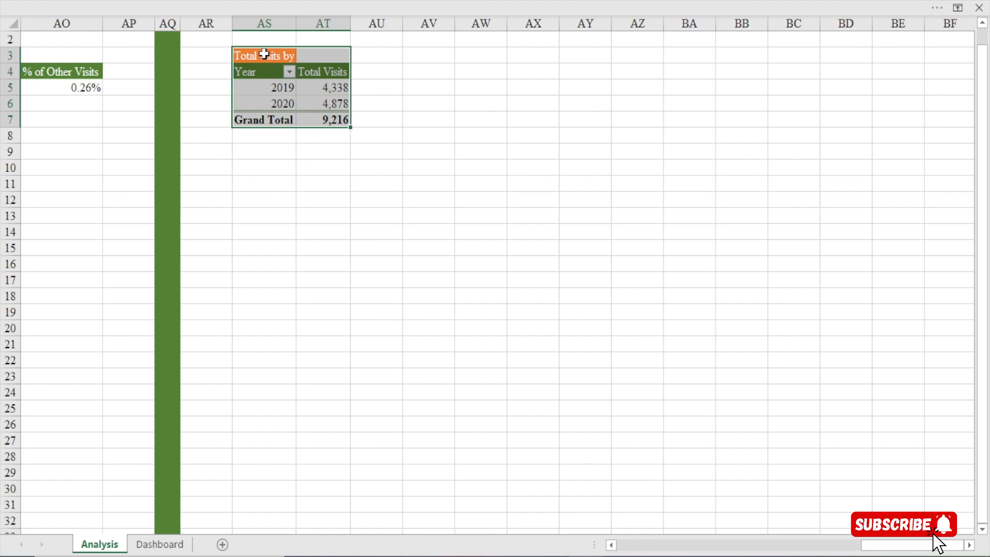
key(ctrl+c)
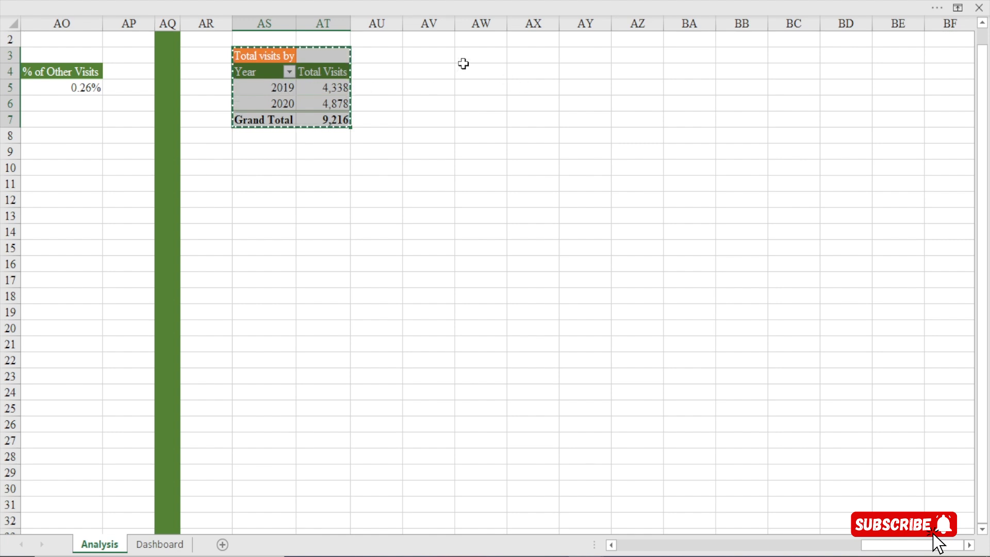
click(524, 55)
key(ctrl+v)
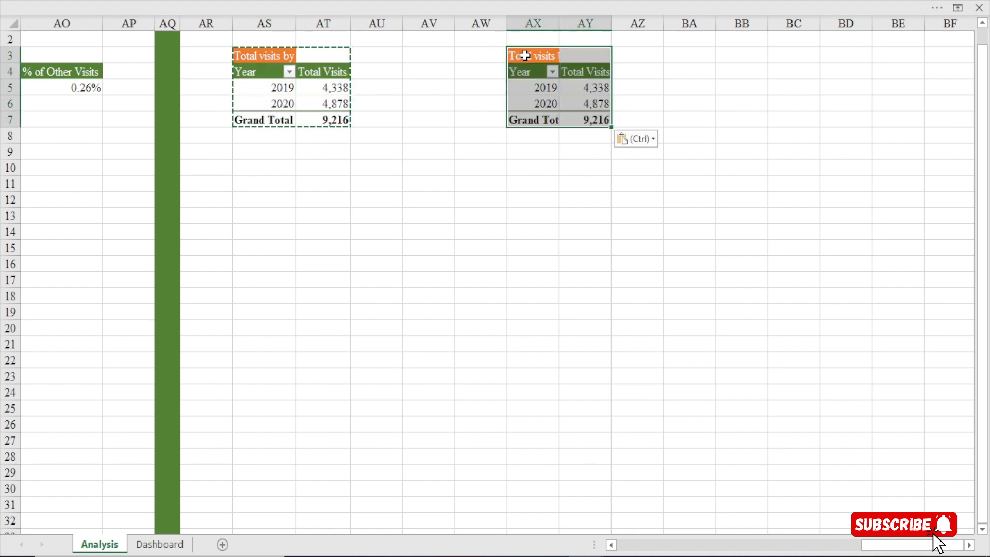
key(Escape)
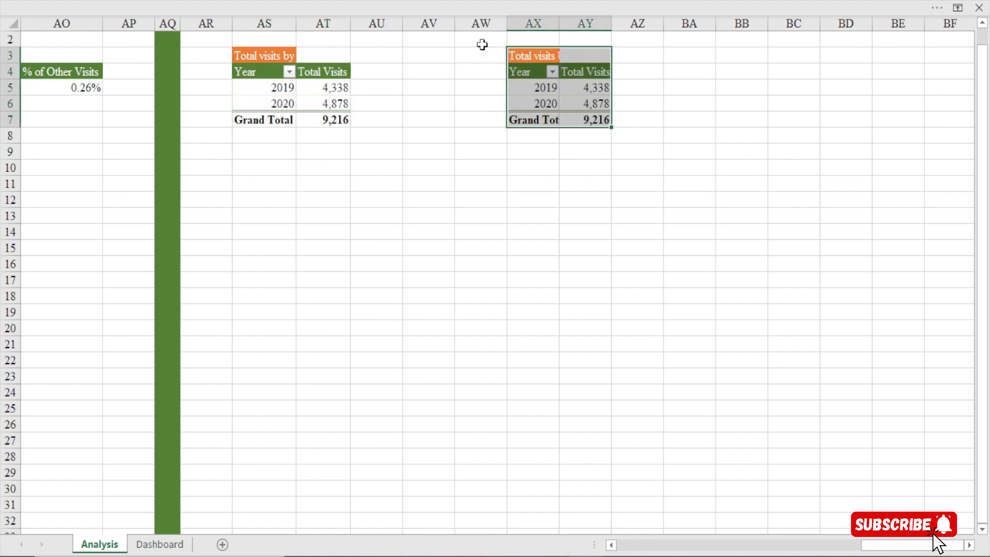
Fill column AV with the same dark green as column AQ and narrow it into a separator strip
click(426, 24)
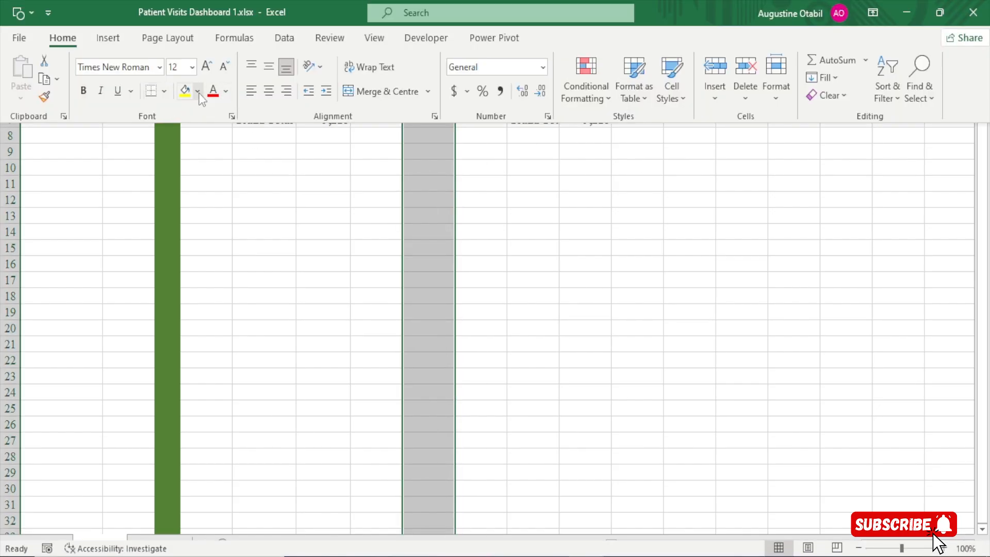
click(196, 90)
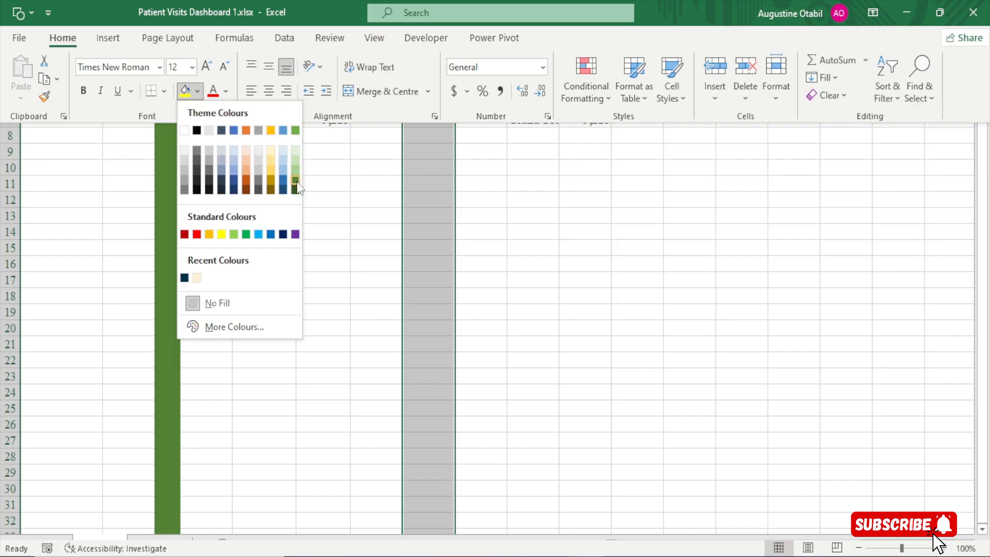
click(295, 187)
drag(455, 30, 424, 41)
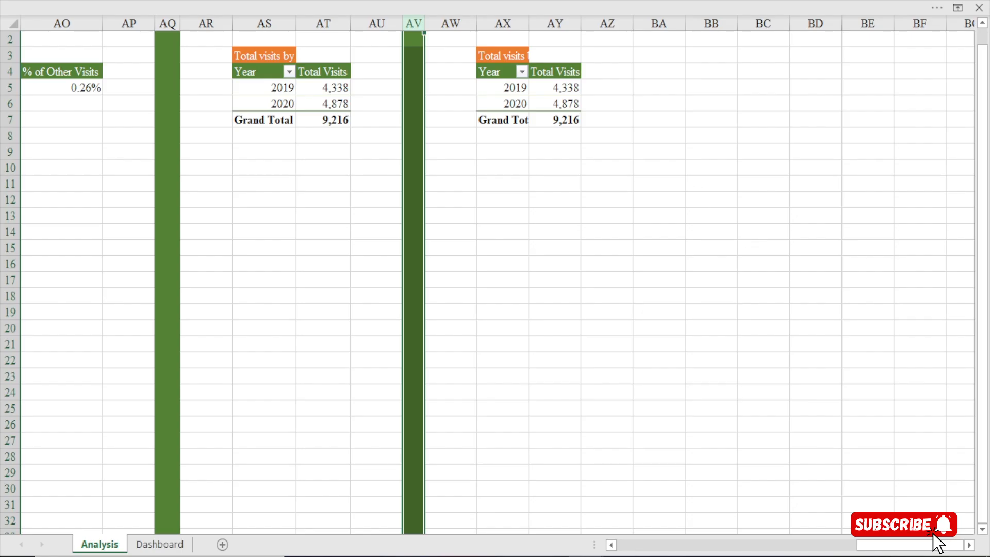
Retitle the copied pivot table in AX3 as "Total visits by Patient race and age buckets" and widen column AX
scroll(674, 393, right, 4)
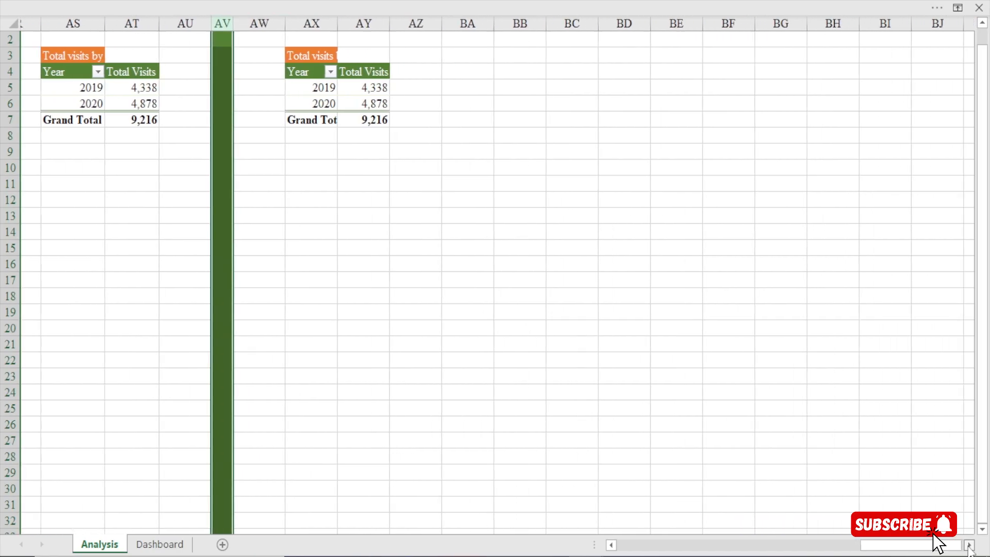
click(291, 59)
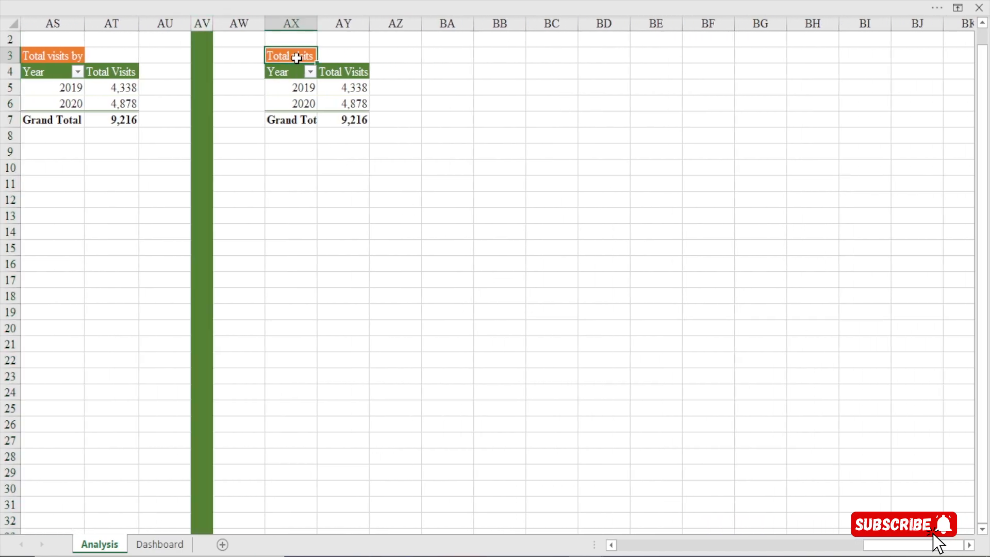
double_click(295, 58)
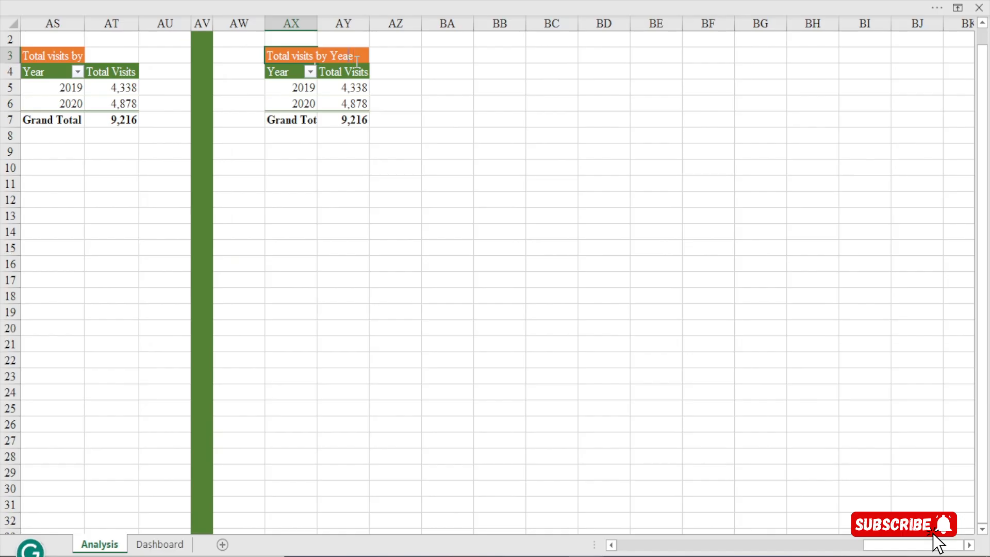
key(BackSpace)
key(BackSpace)
key(BackSpace)
key(BackSpace)
key(BackSpace)
key(BackSpace)
text(y Patient race and)
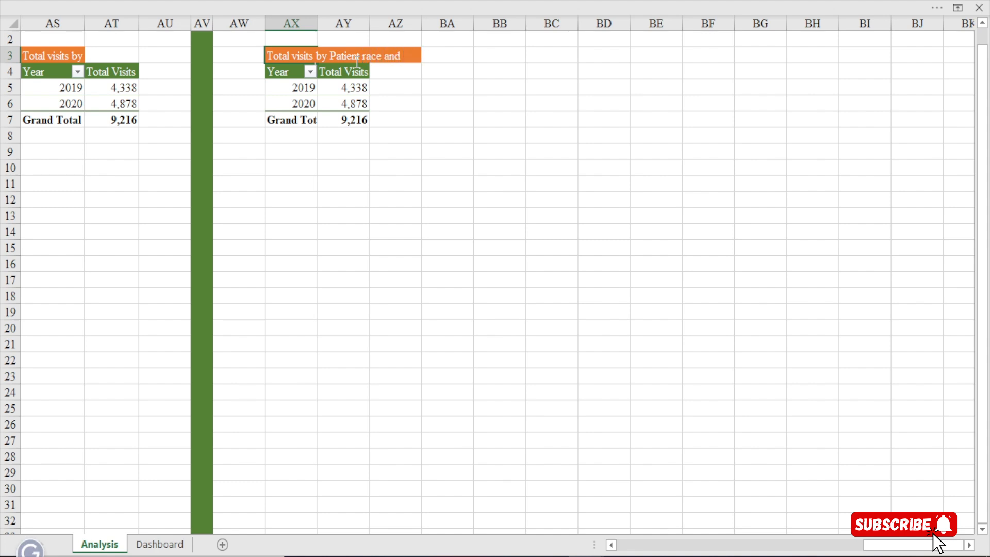
text( age)
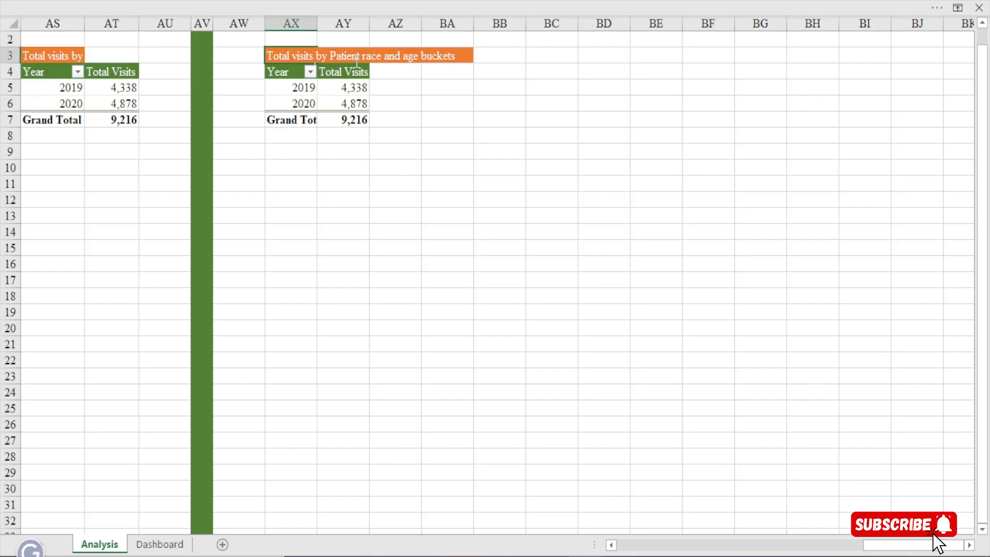
text( buckets)
key(Return)
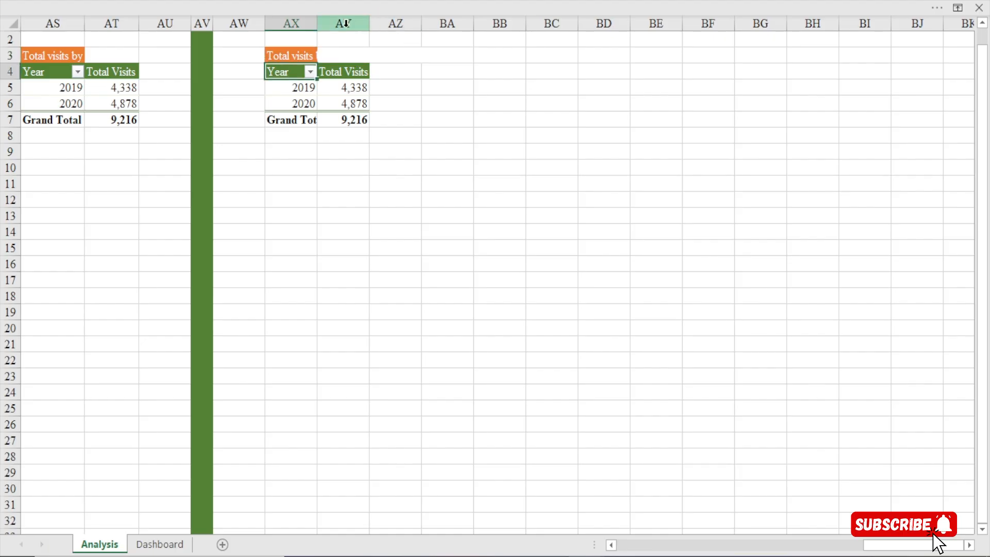
drag(322, 27, 351, 24)
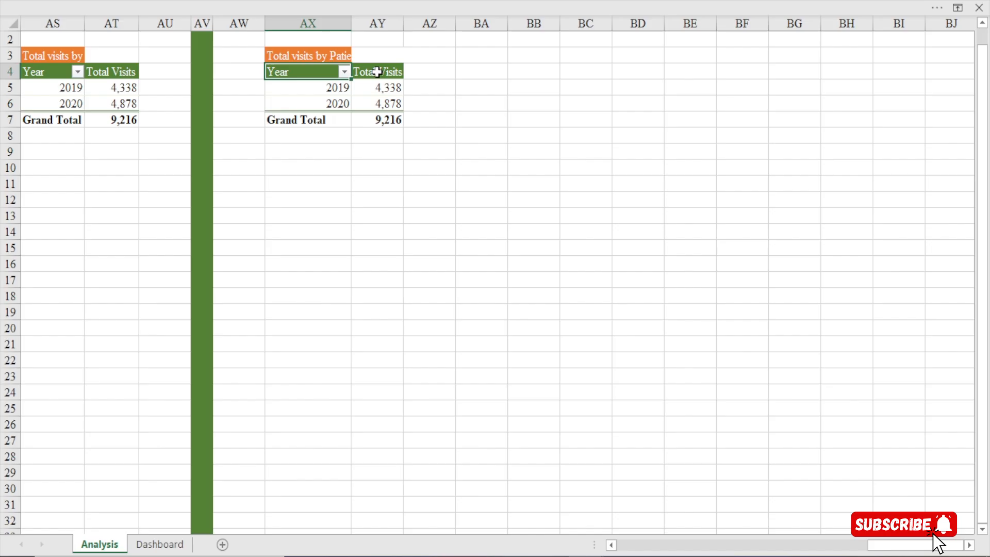
Show the field list of the copied pivot table in AX4, then reposition and enlarge it so all field areas are readable
click(330, 90)
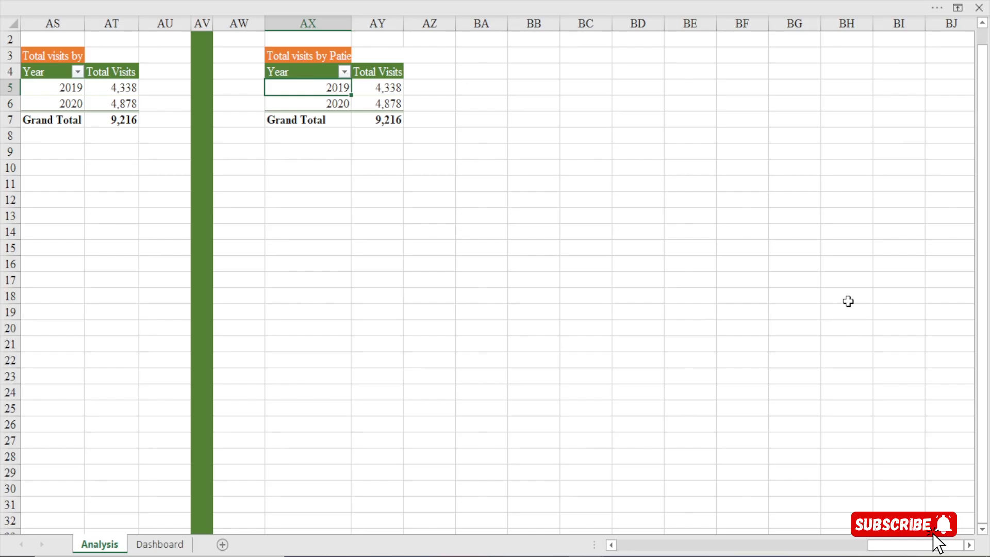
right_click(328, 92)
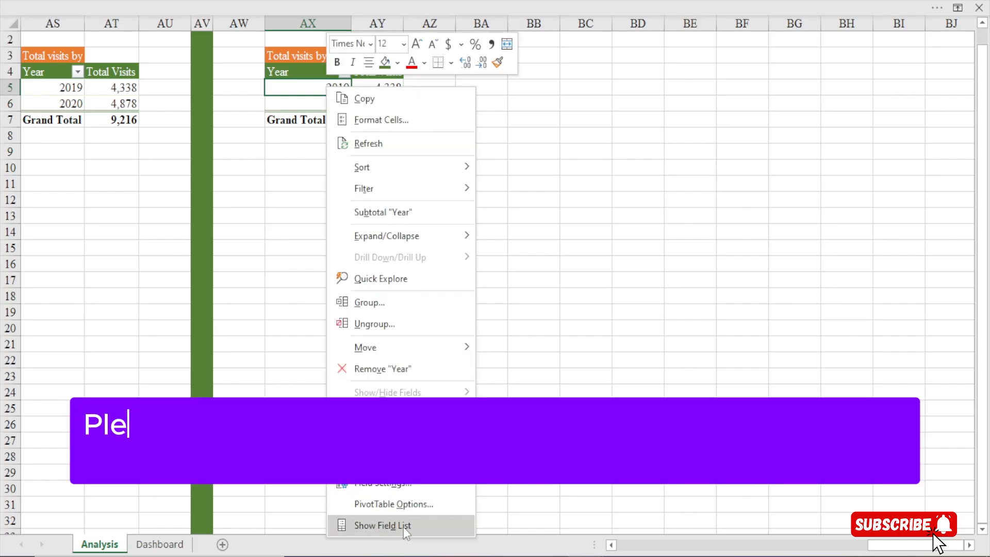
click(403, 525)
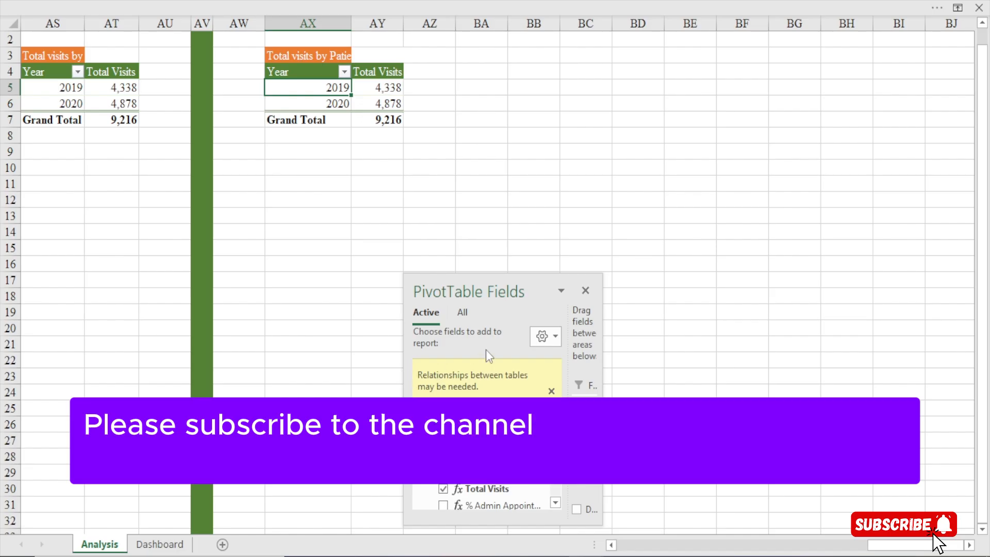
drag(465, 293, 810, 16)
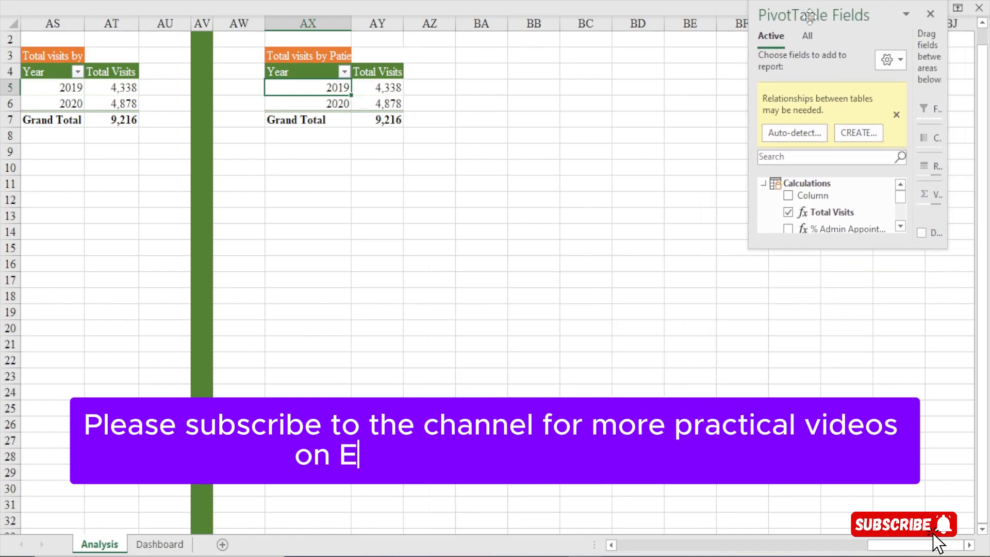
drag(847, 248, 918, 551)
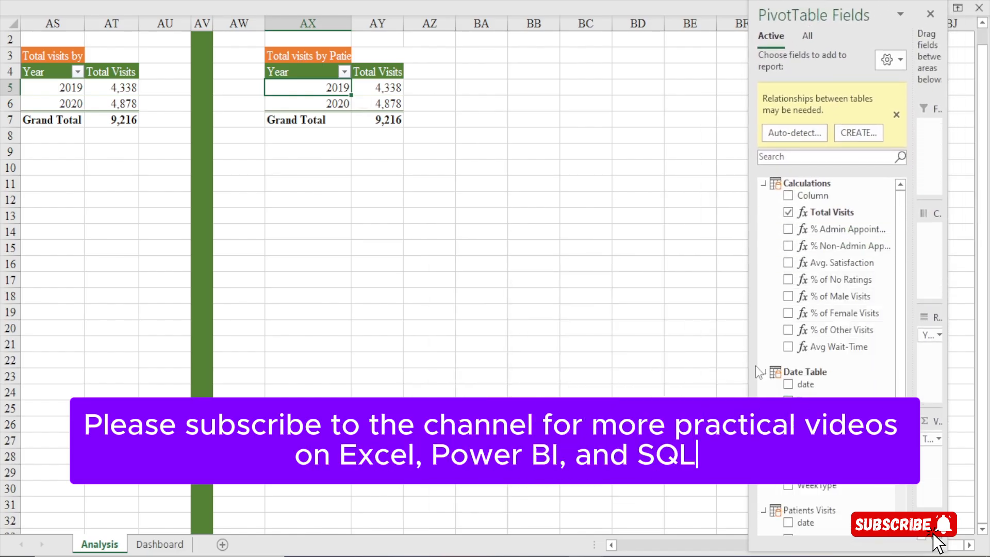
drag(758, 371, 653, 371)
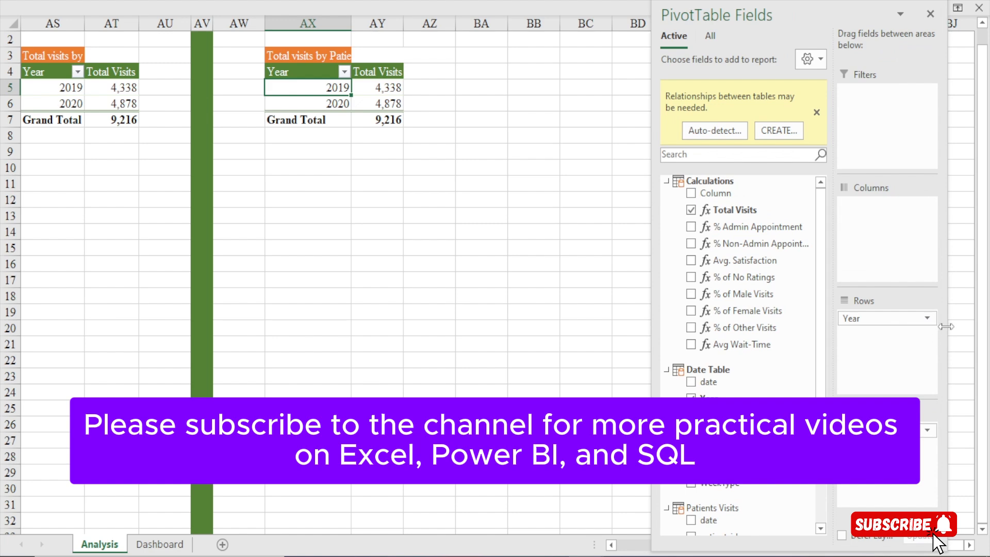
drag(945, 326, 972, 327)
Collapse the Calculations and Date Table field groups and remove Year from the pivot table's rows
click(667, 181)
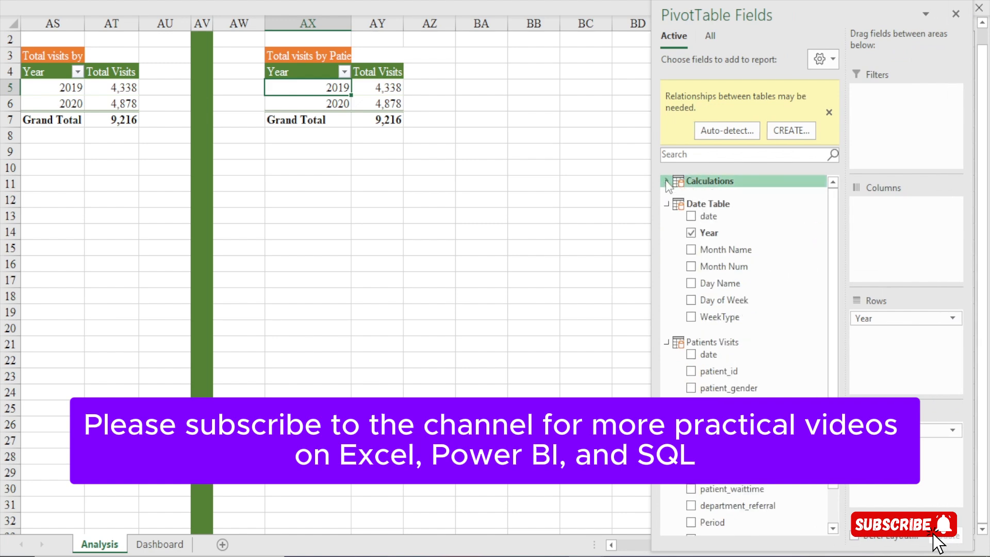
click(666, 204)
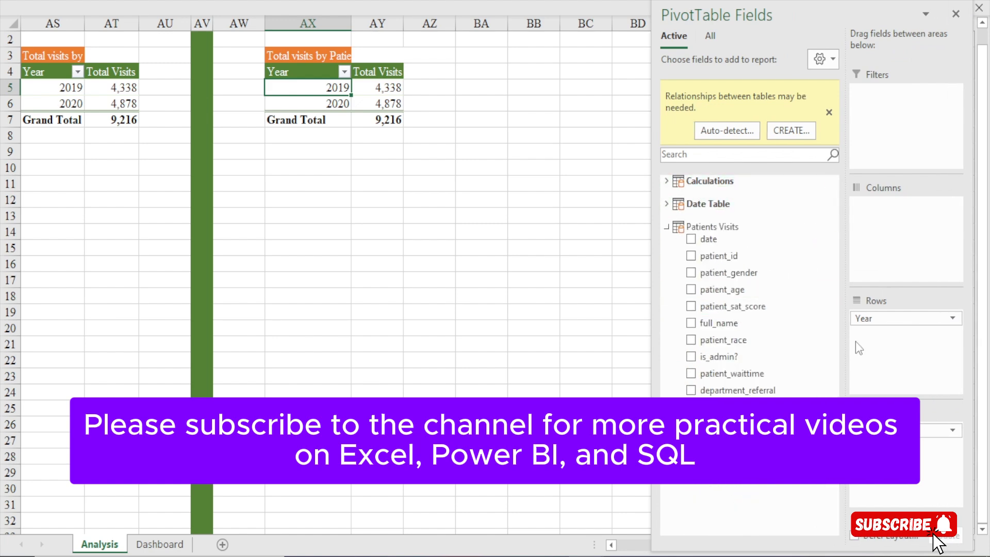
drag(874, 317, 692, 495)
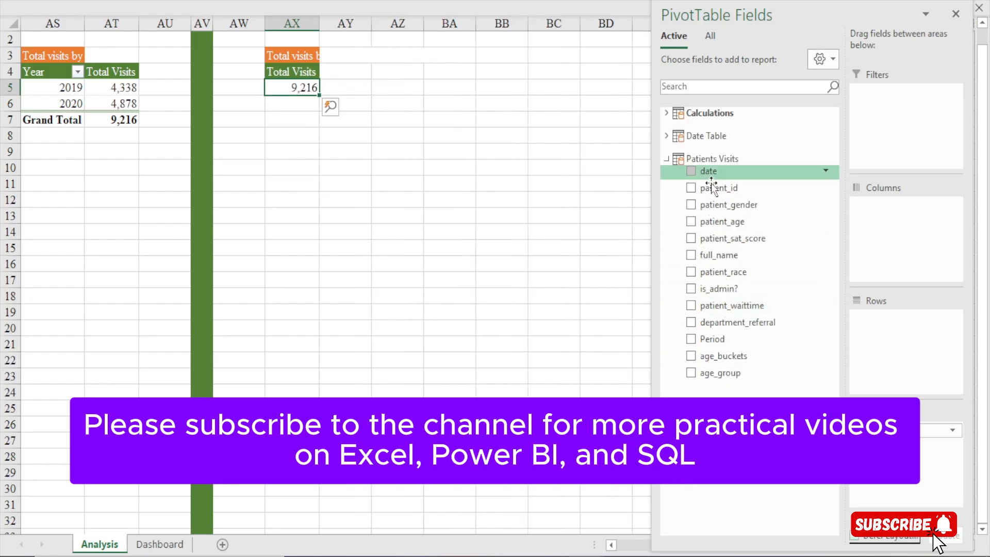
Take Total Visits out of the pivot table's values and add it back from the Calculations table
click(666, 112)
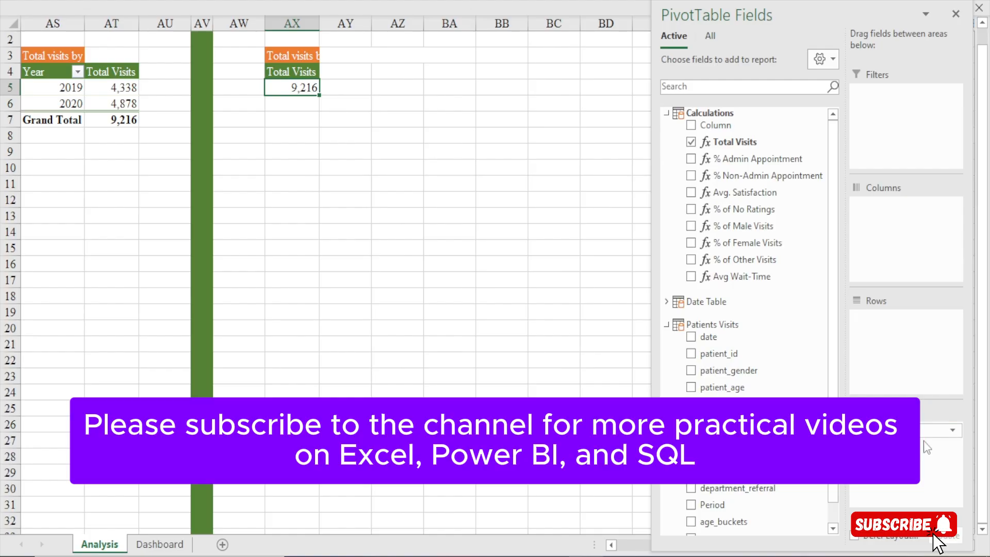
drag(897, 430, 713, 380)
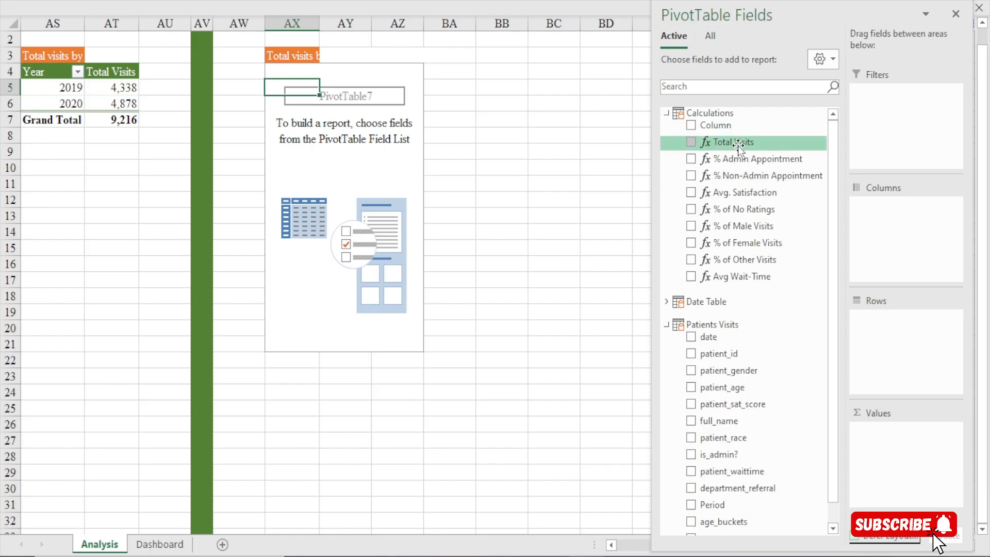
drag(738, 145, 915, 465)
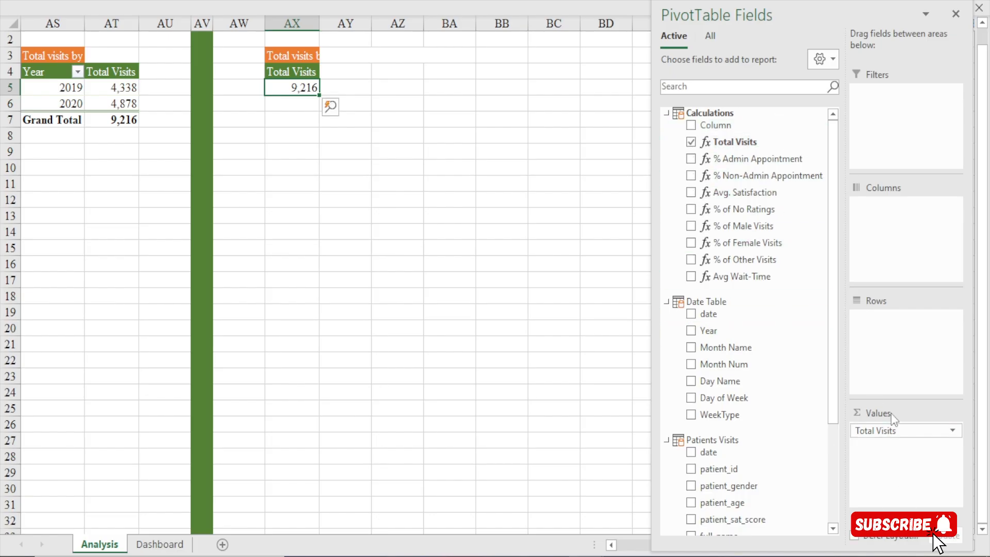
Add patient_race to the pivot table's rows and age_buckets to its columns, then close the field list
drag(832, 283, 831, 408)
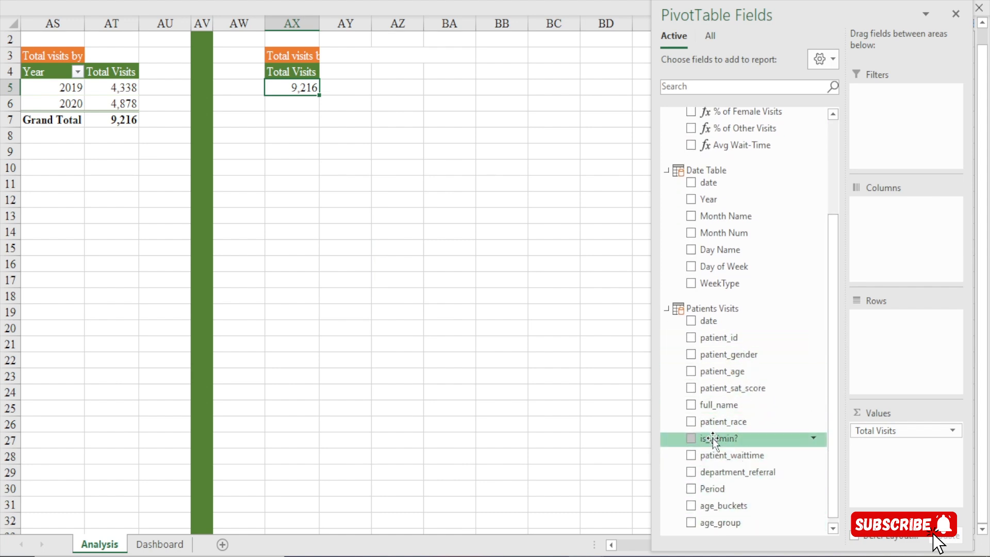
drag(717, 425, 890, 338)
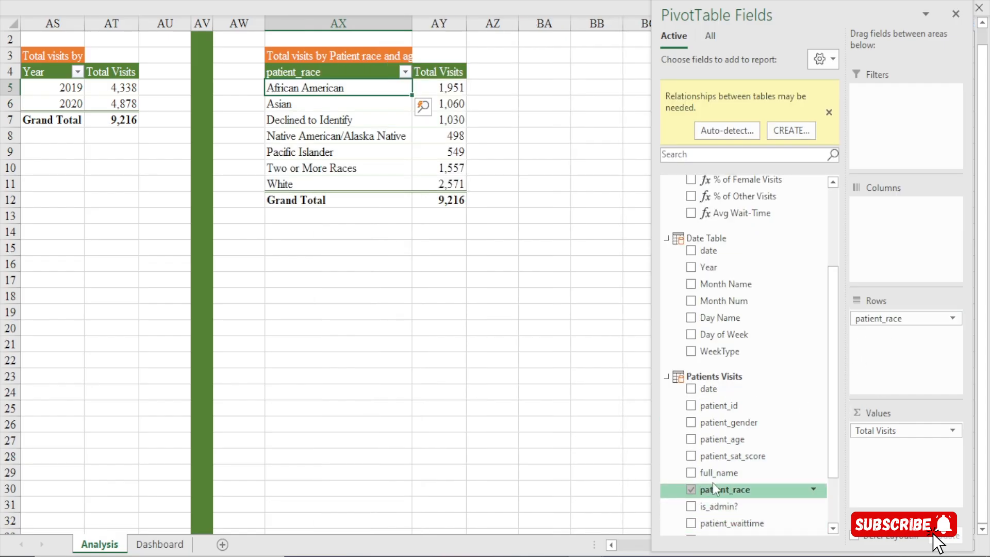
scroll(727, 457, down, 2)
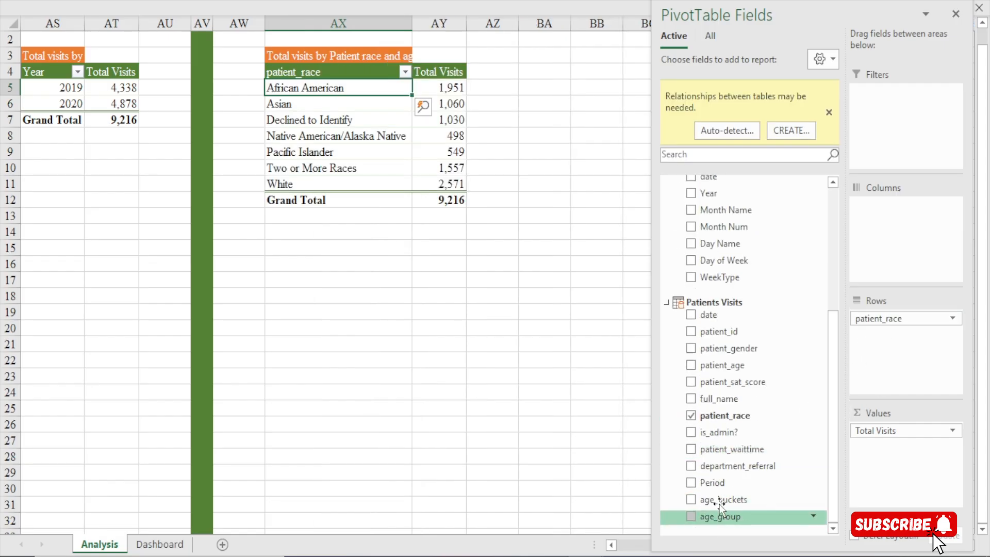
drag(721, 505, 877, 227)
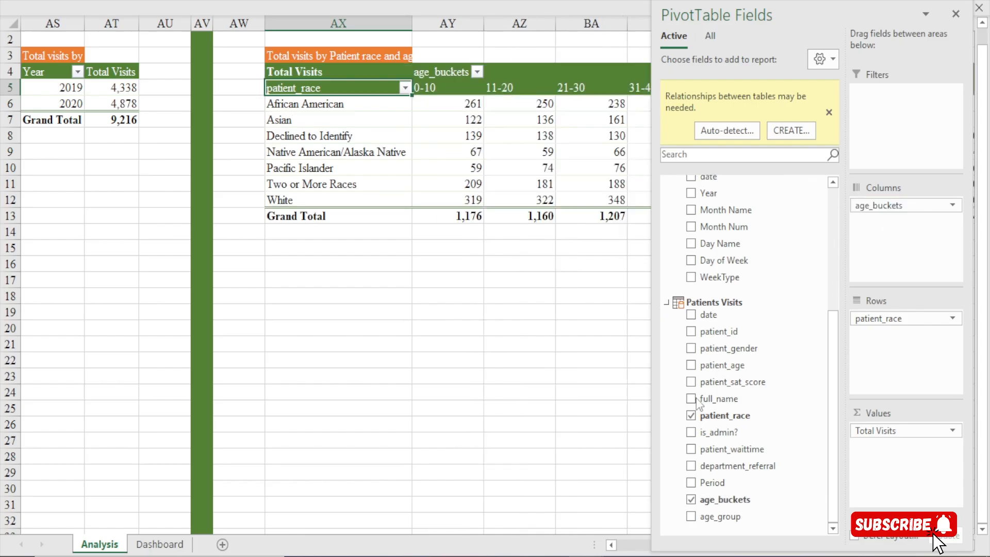
click(955, 15)
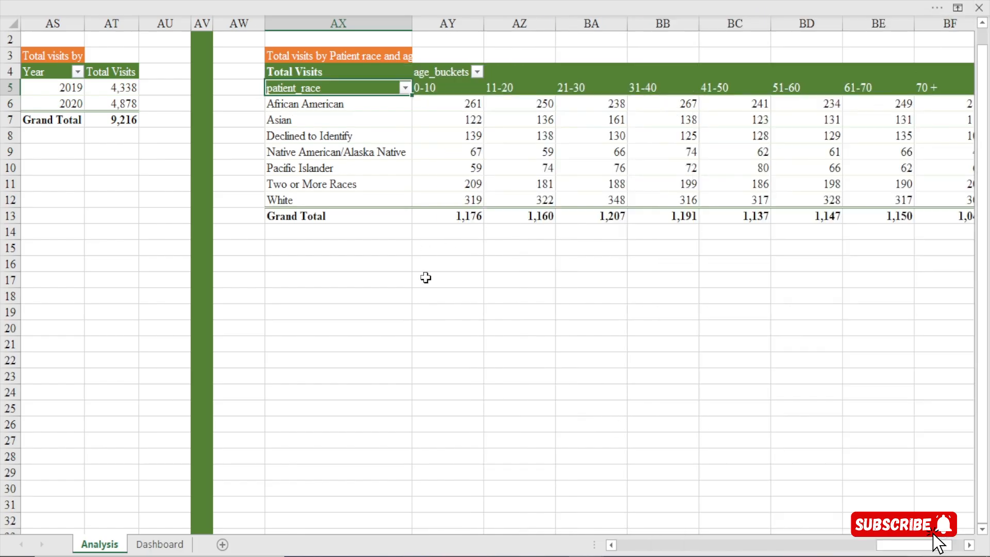
Narrow the age bucket columns AY through BF so the pivot table becomes compact
drag(907, 545, 927, 545)
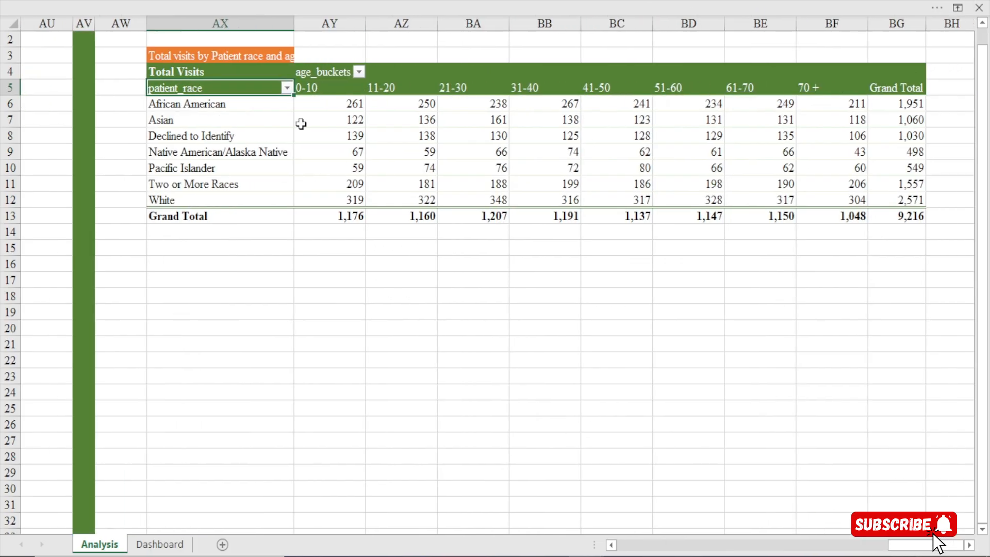
drag(367, 21, 345, 31)
drag(411, 20, 381, 29)
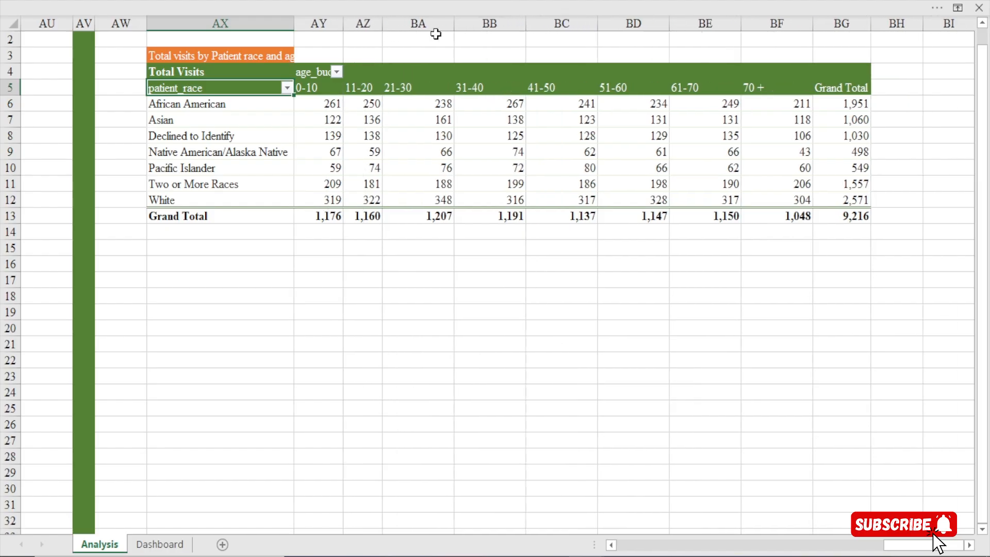
drag(454, 25, 416, 29)
drag(489, 25, 453, 41)
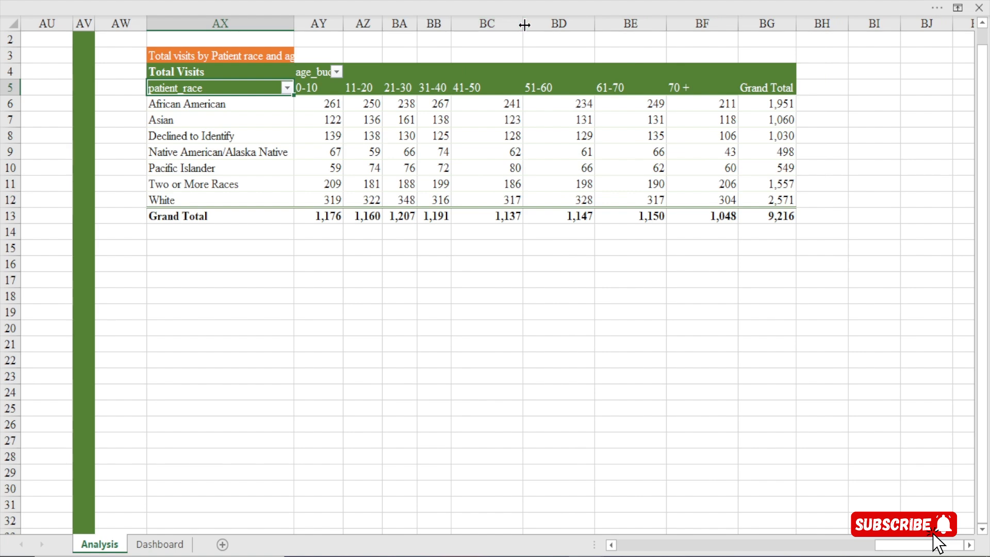
drag(525, 24, 484, 42)
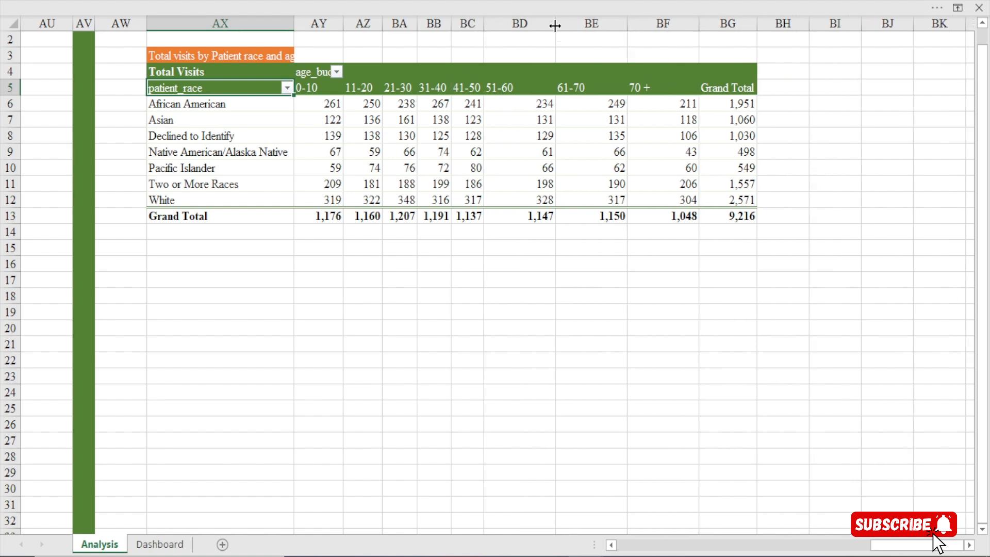
drag(555, 25, 519, 36)
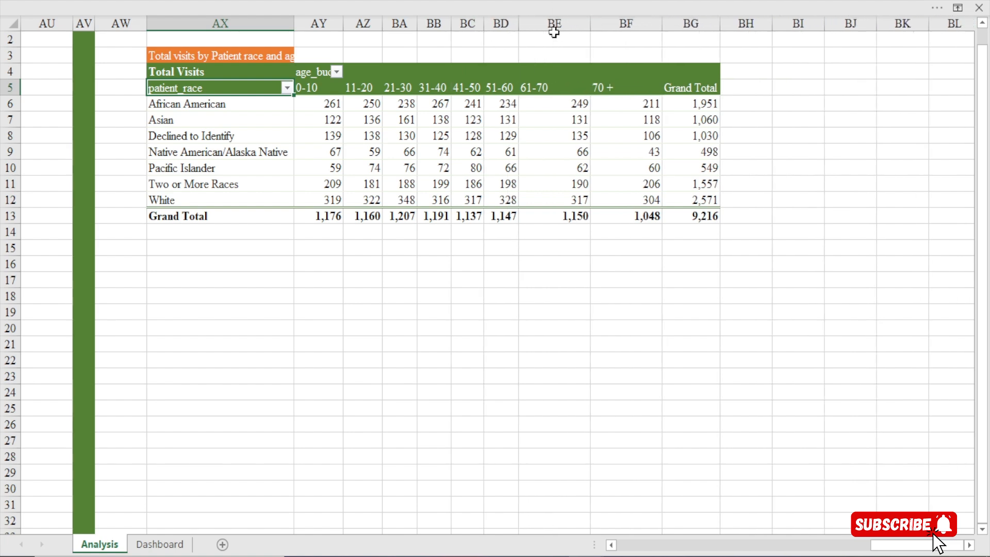
drag(592, 25, 552, 40)
drag(622, 23, 579, 33)
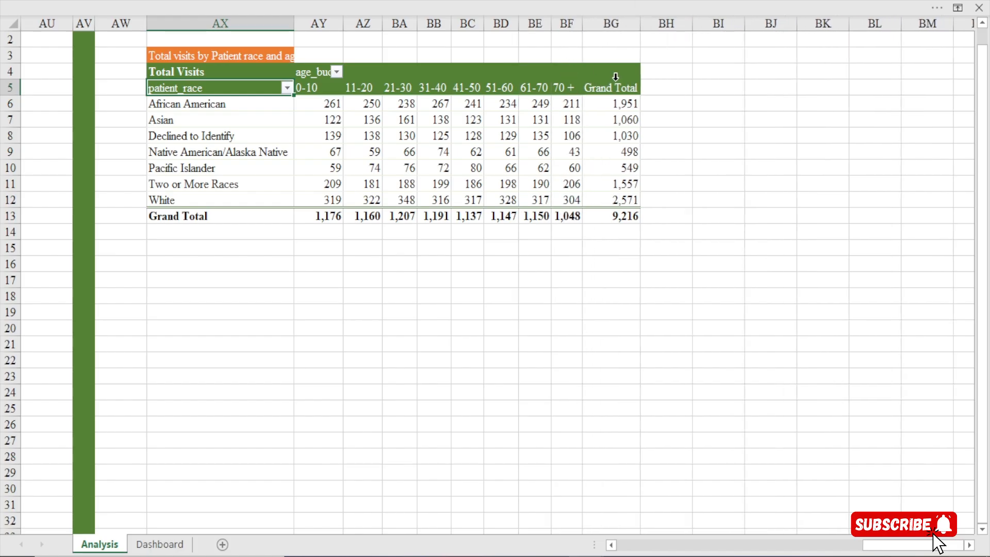
Turn off grand totals for both rows and columns in the patient race and age buckets pivot table
right_click(621, 136)
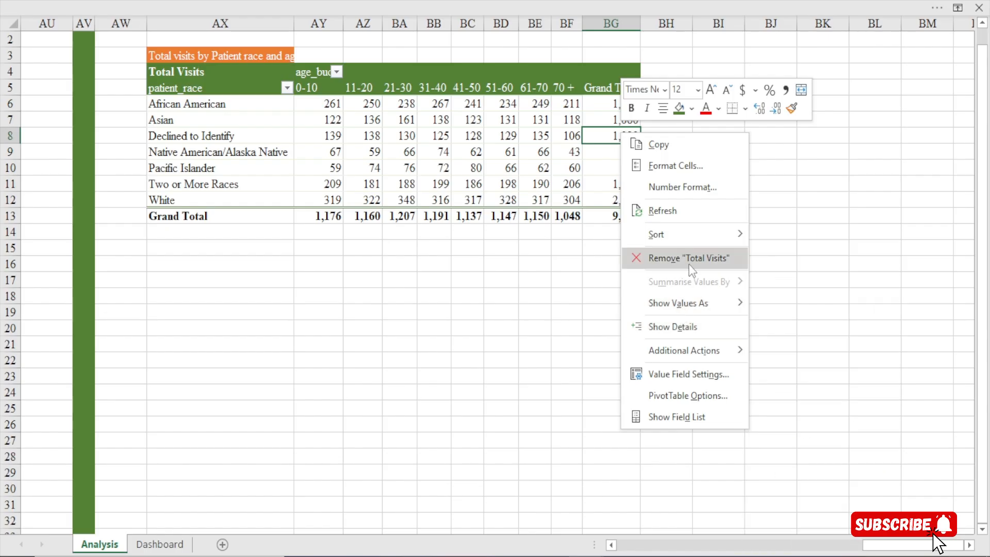
click(518, 1)
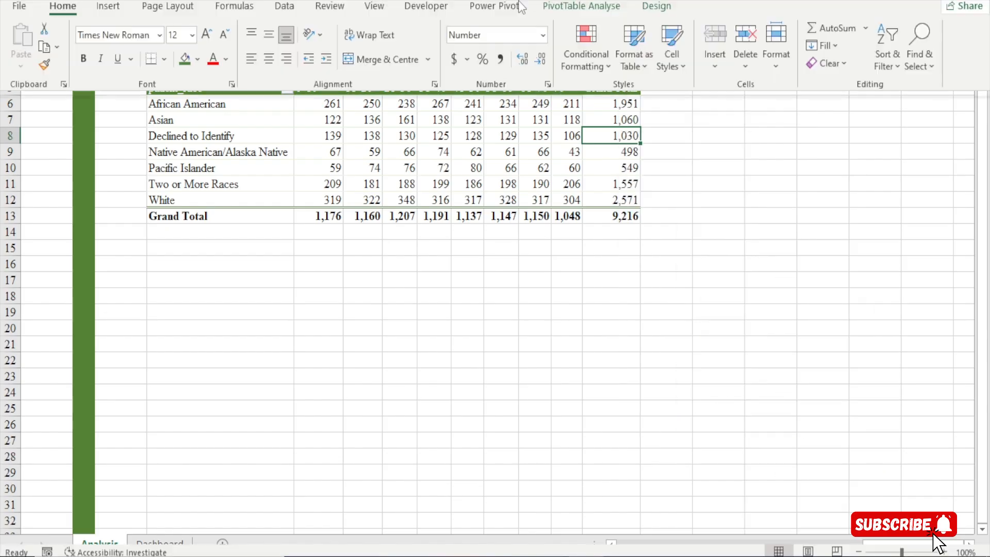
click(595, 42)
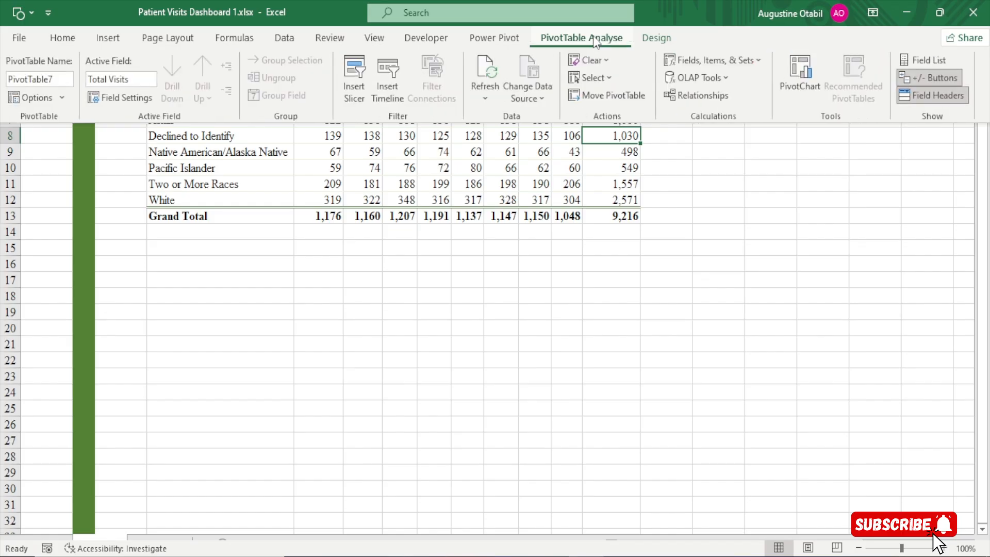
click(657, 37)
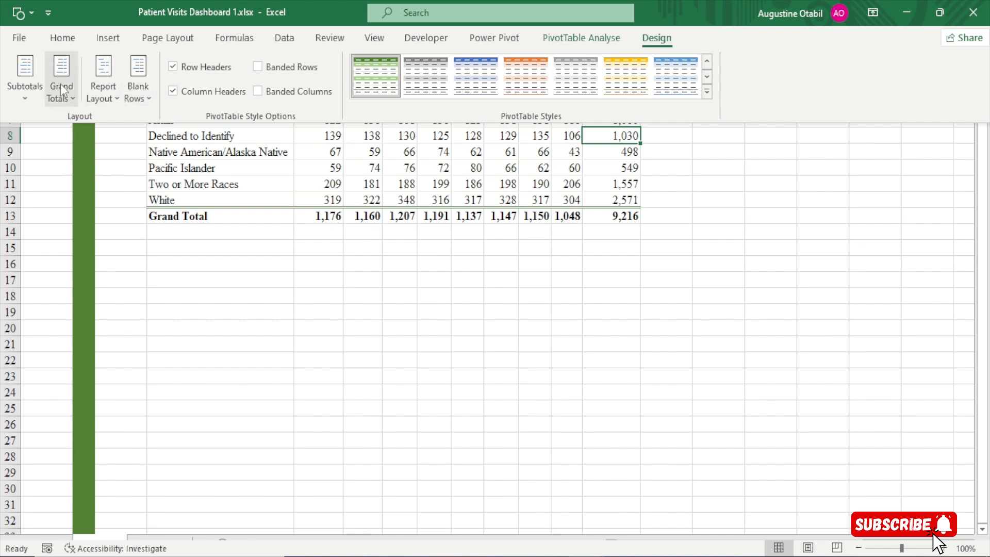
click(69, 98)
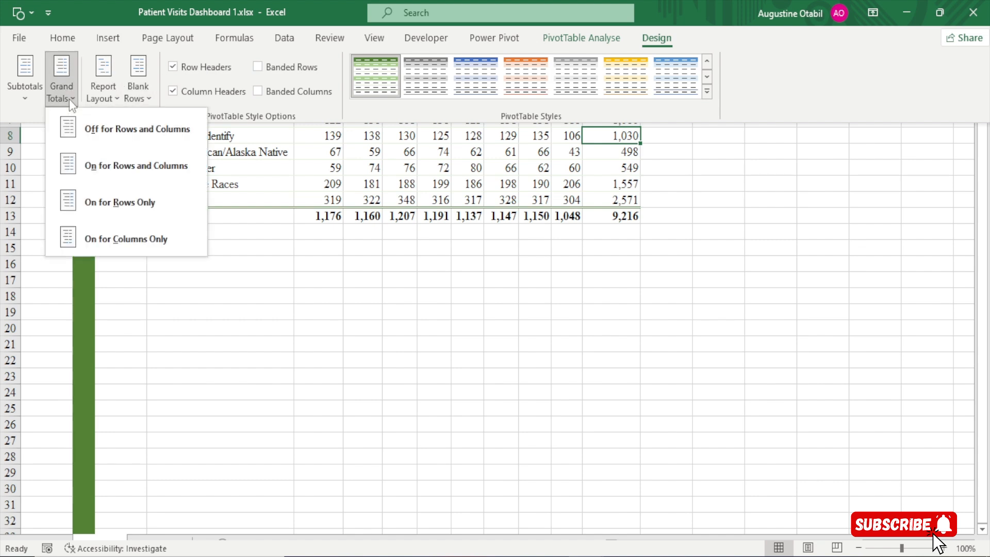
click(137, 143)
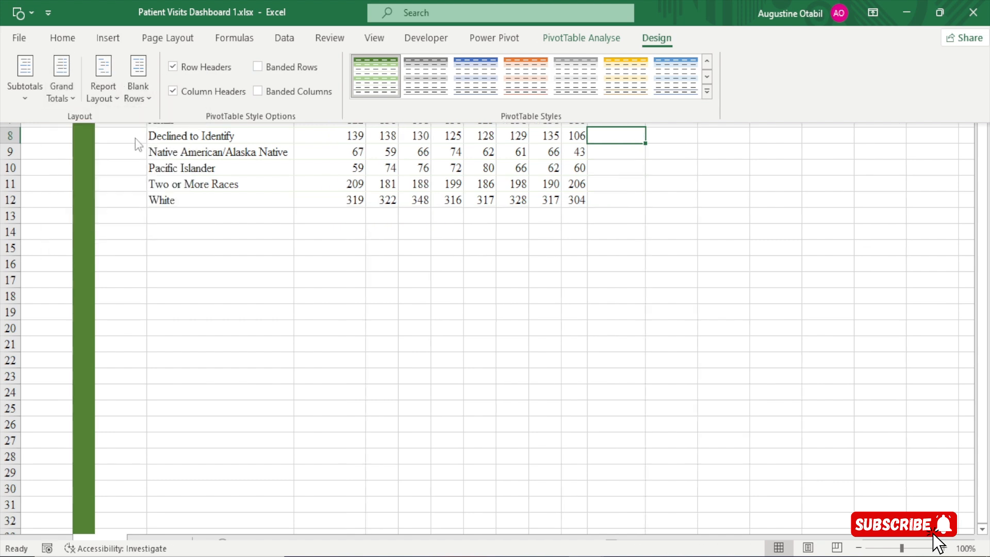
key(ctrl+shift+F1)
click(478, 180)
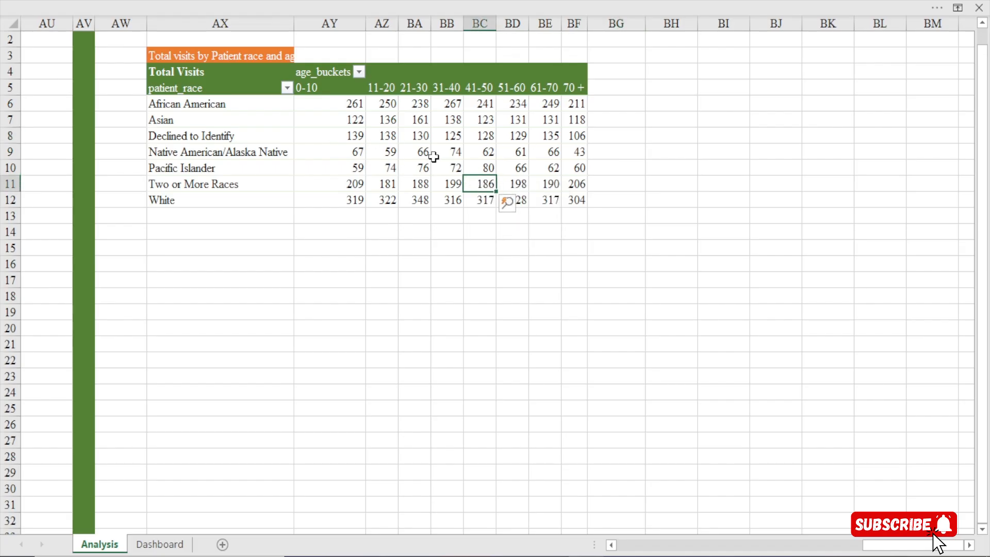
Examine the visit counts for each patient race across the age buckets in the pivot table
mouse_move(433, 156)
mouse_move(376, 200)
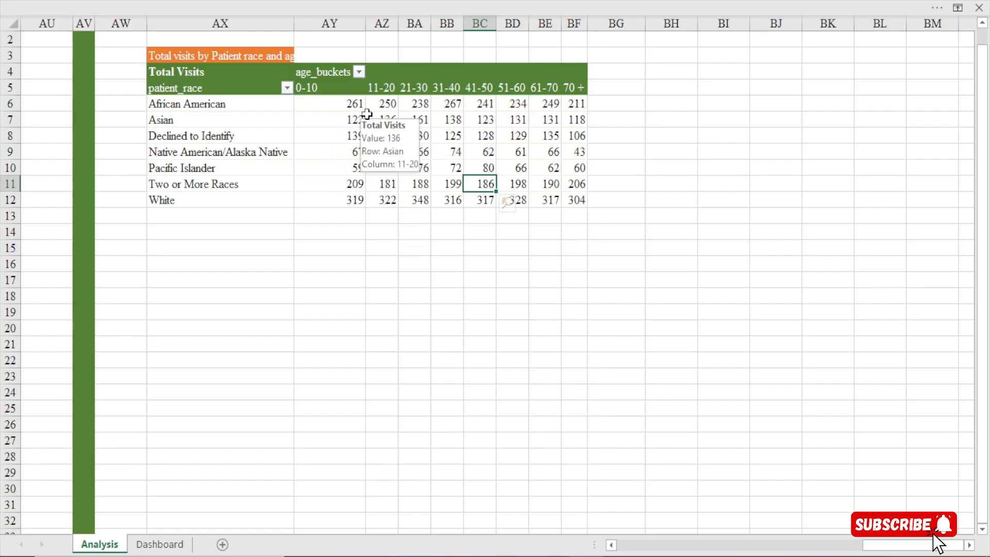
click(341, 100)
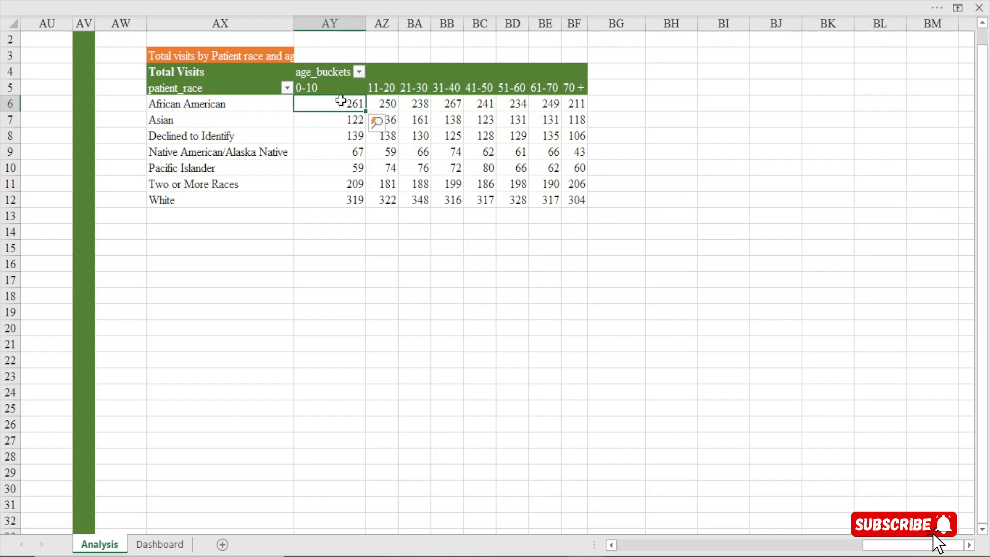
key(Right)
key(Right)
key(Right)
key(Right)
key(Right)
key(Right)
key(Right)
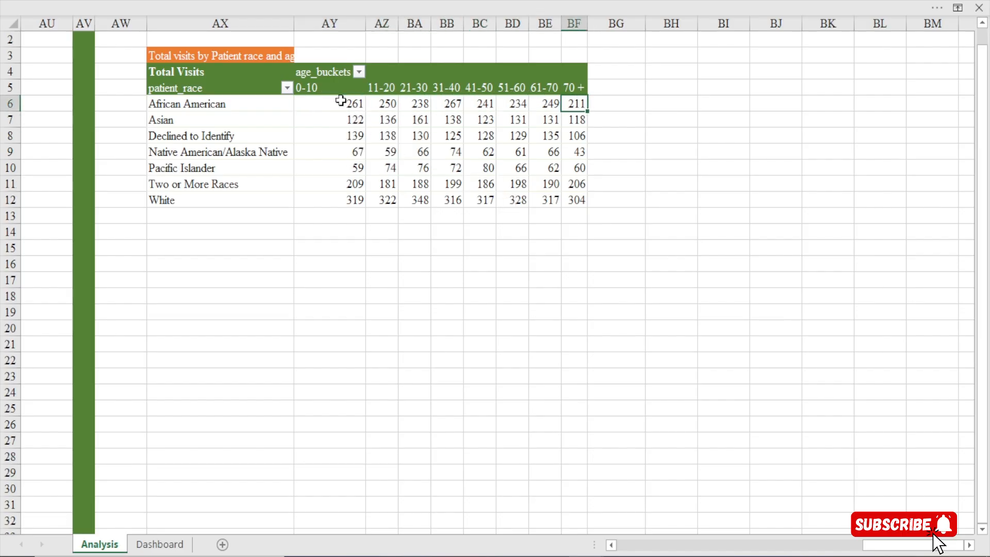
key(Down)
key(Left)
key(Left)
key(Left)
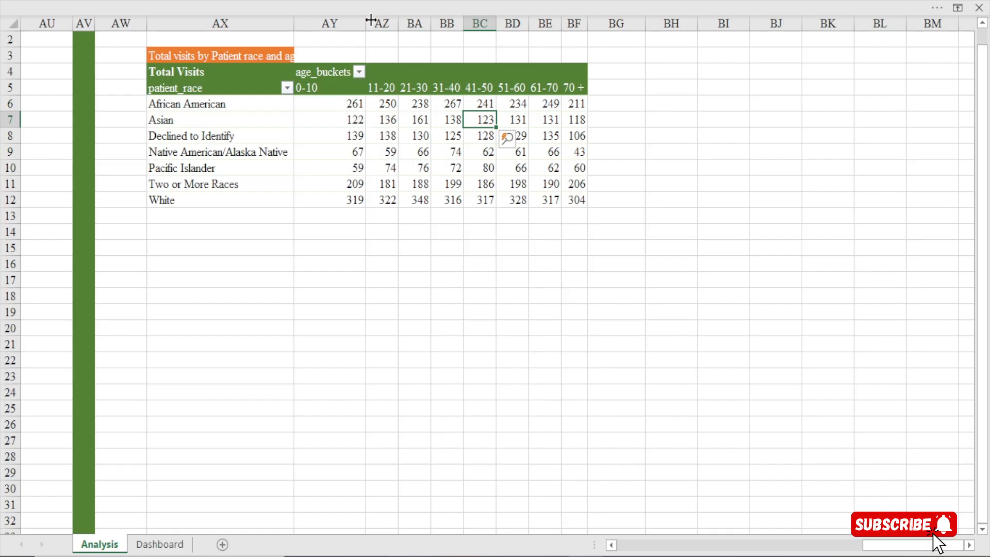
Narrow column AY, which holds the 0-10 age bucket, to match the other bucket columns more closely
drag(366, 21, 334, 21)
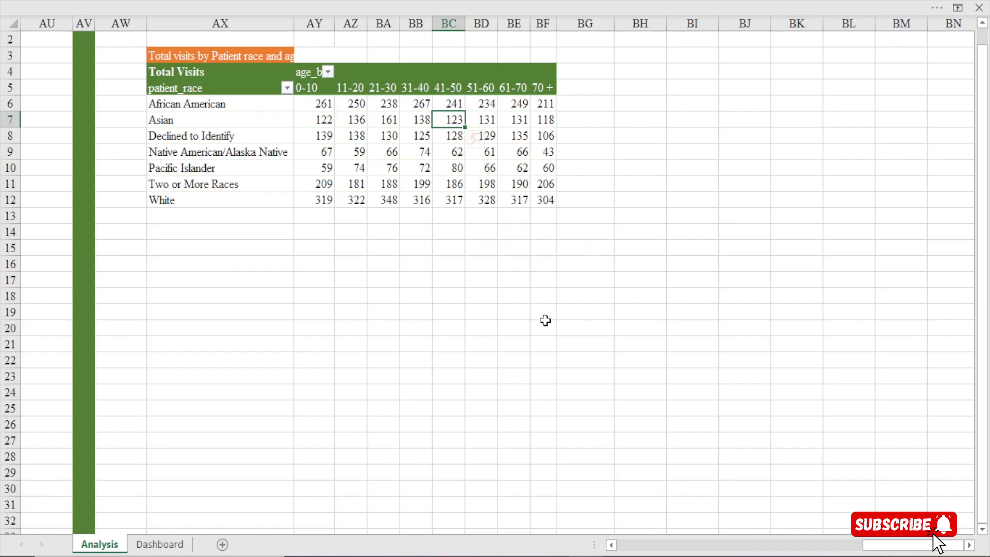
click(972, 545)
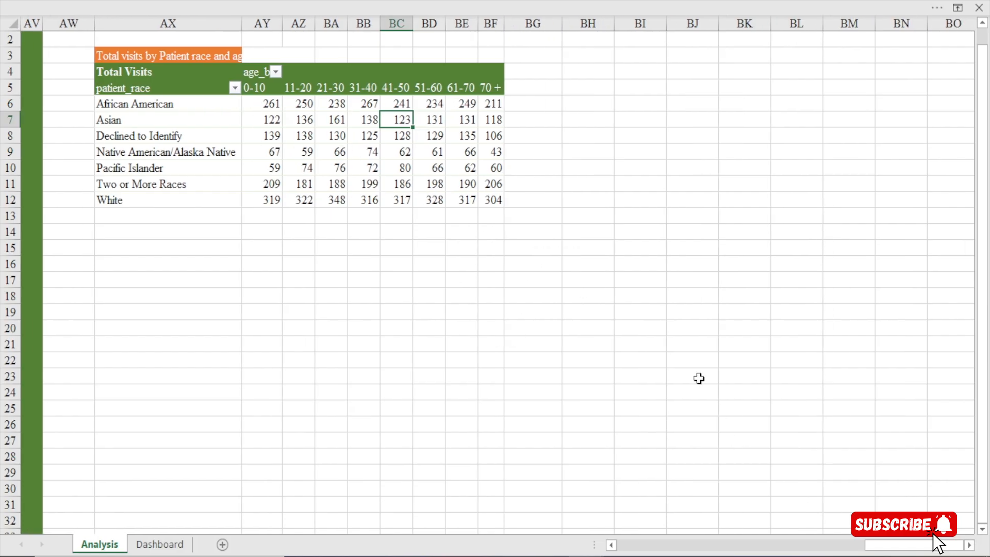
click(586, 314)
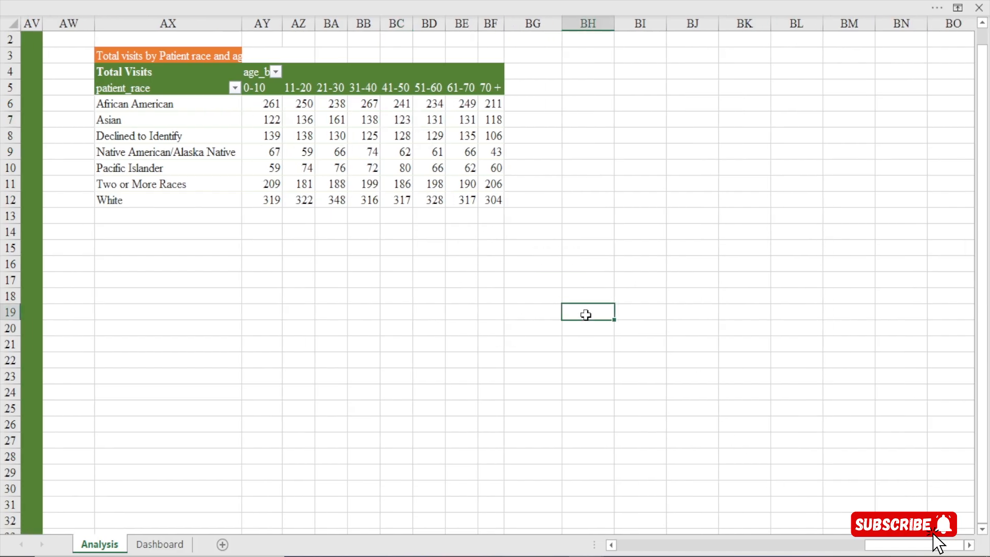
click(128, 297)
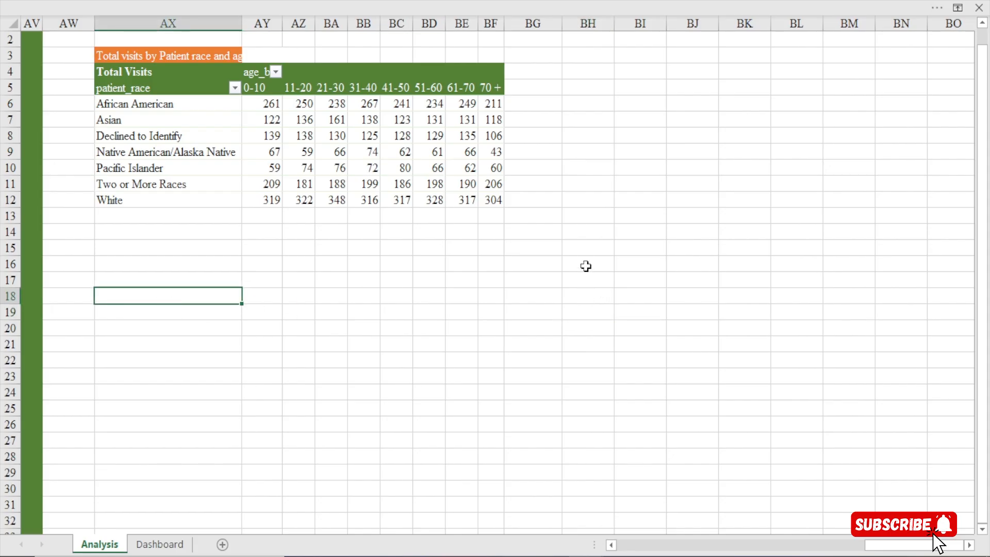
click(583, 285)
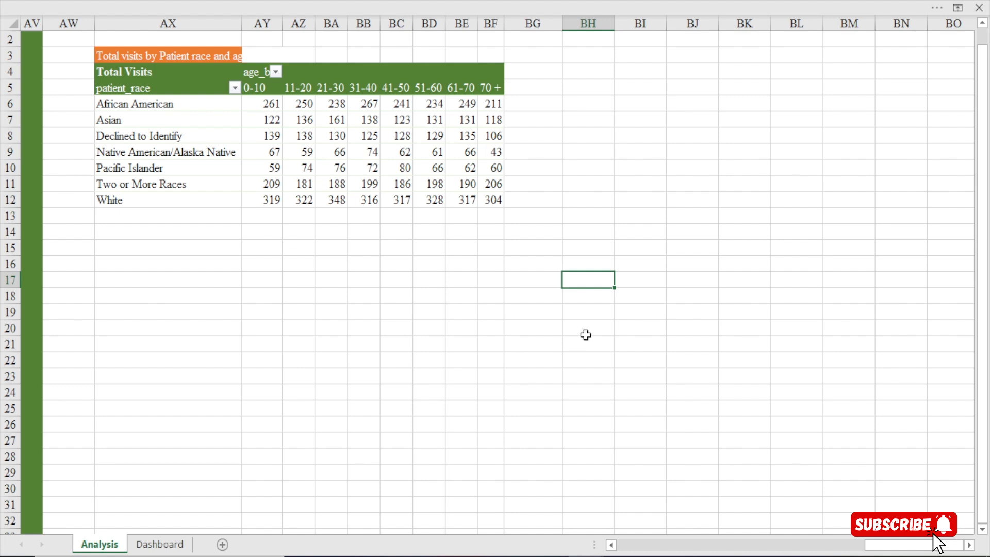
click(627, 265)
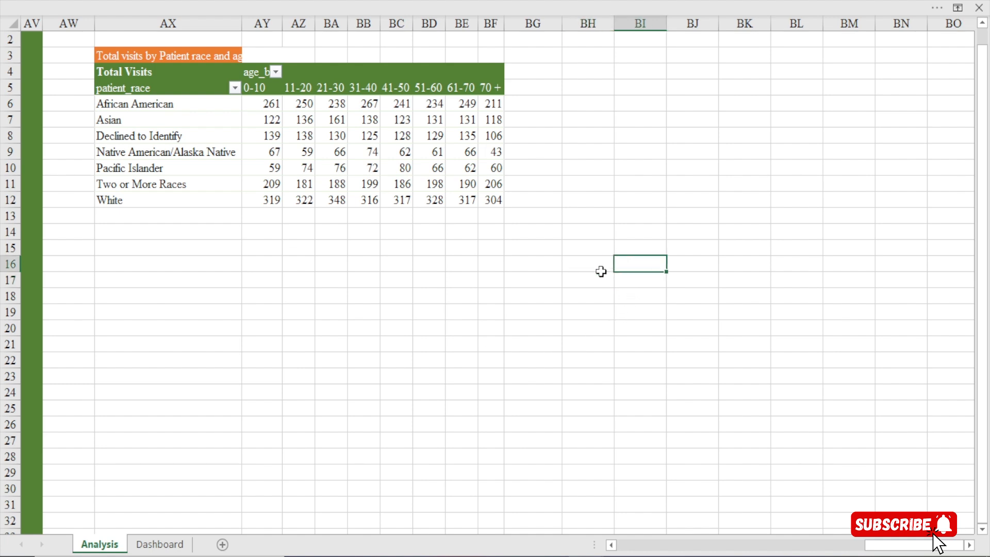
click(122, 90)
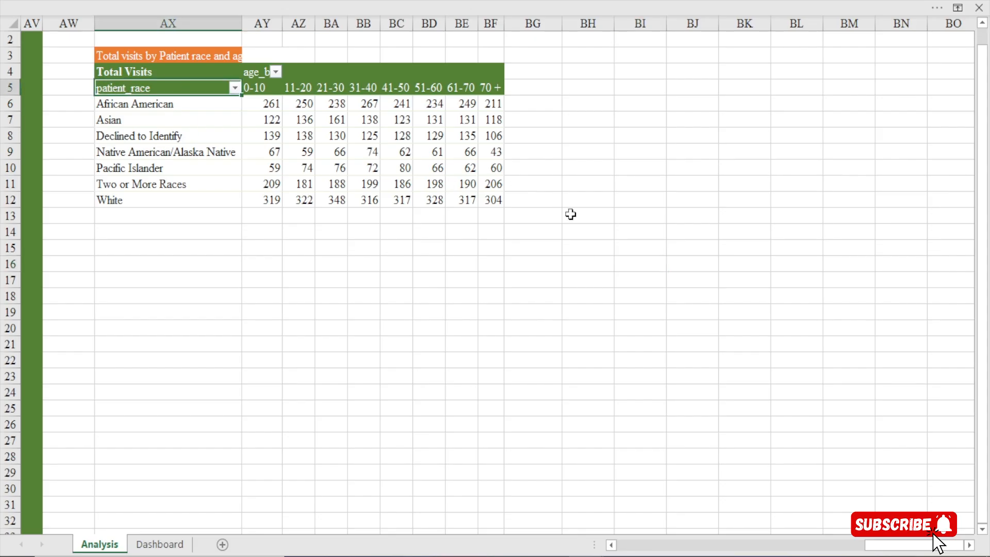
Link cell BI17 to the pivot table's patient_race header with a formula and autofit column BI
click(633, 281)
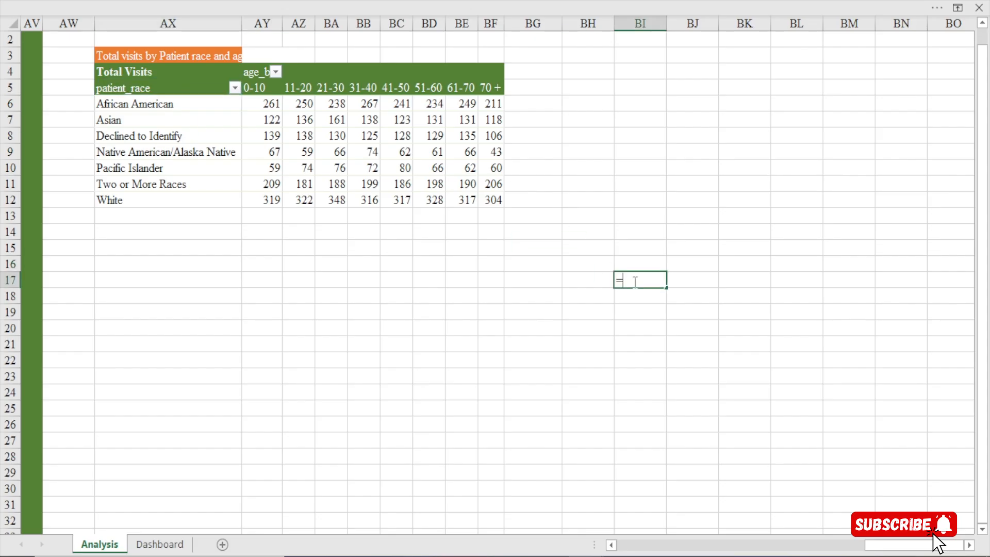
click(144, 90)
key(Return)
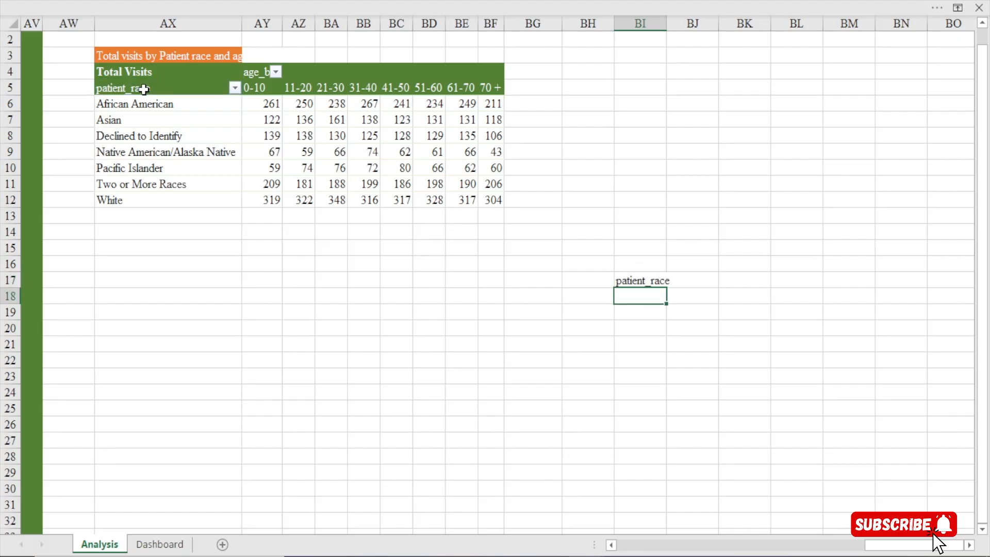
double_click(666, 23)
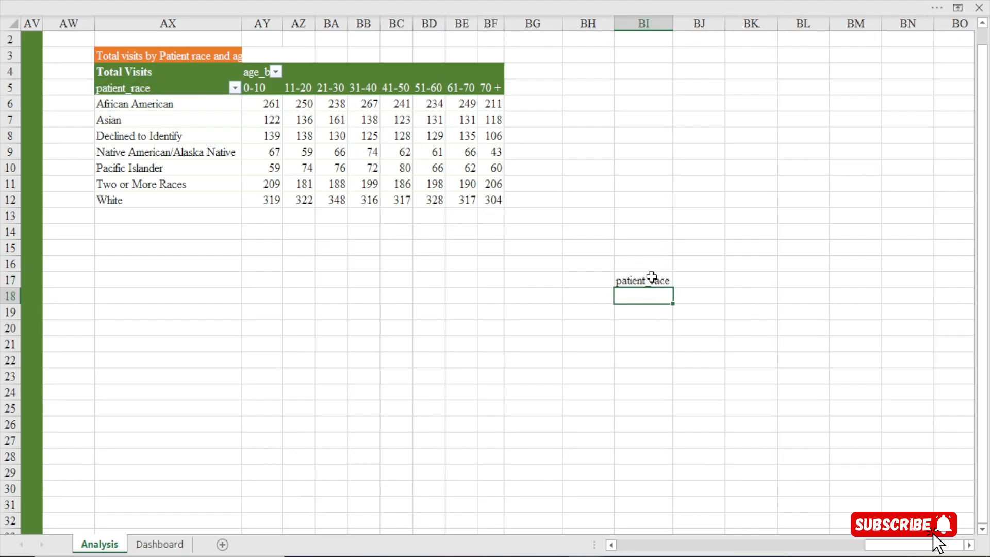
Fill the BI17 formula across to BQ17 so row 17 repeats all age bucket headers
click(652, 279)
click(970, 545)
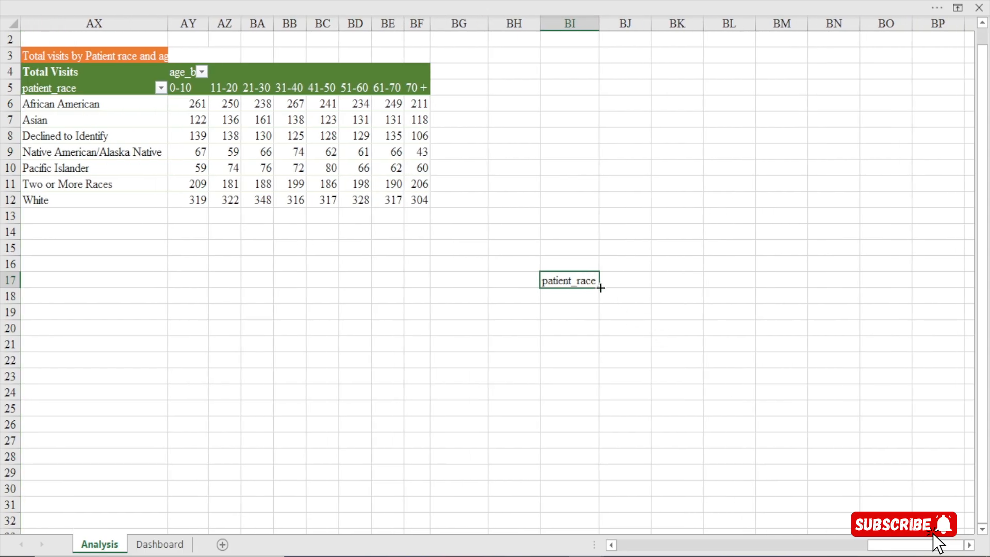
drag(601, 287, 686, 289)
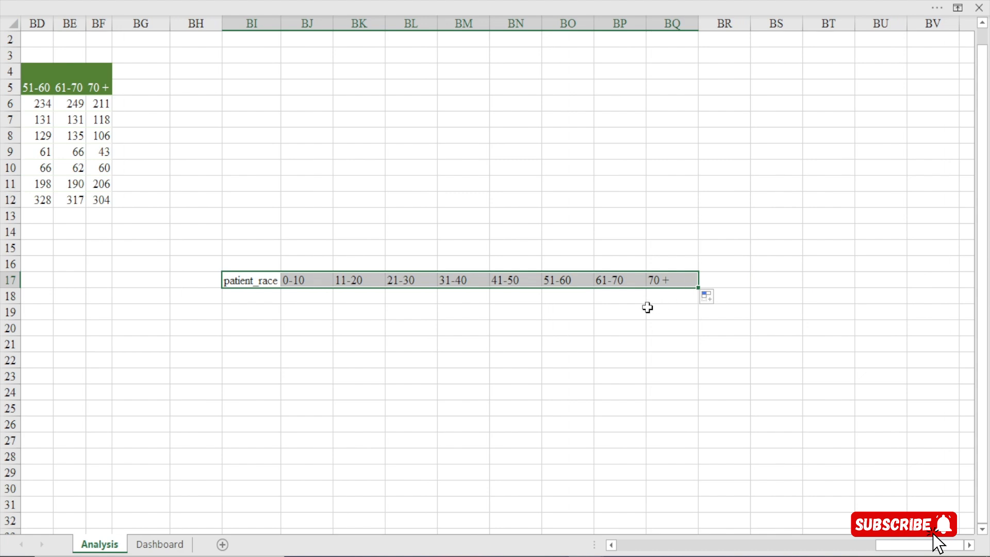
click(578, 310)
mouse_move(883, 550)
mouse_down()
mouse_move(871, 550)
mouse_move(880, 550)
mouse_up()
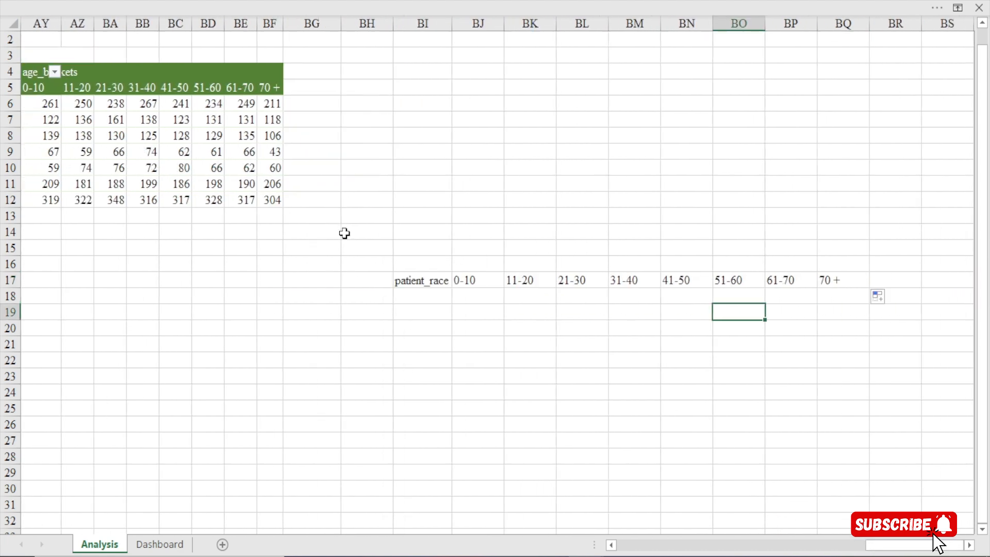
Fill the linked header formulas in BI17:BQ17 down to row 28 and clear the surplus cells BI25:BQ28
drag(433, 282, 857, 467)
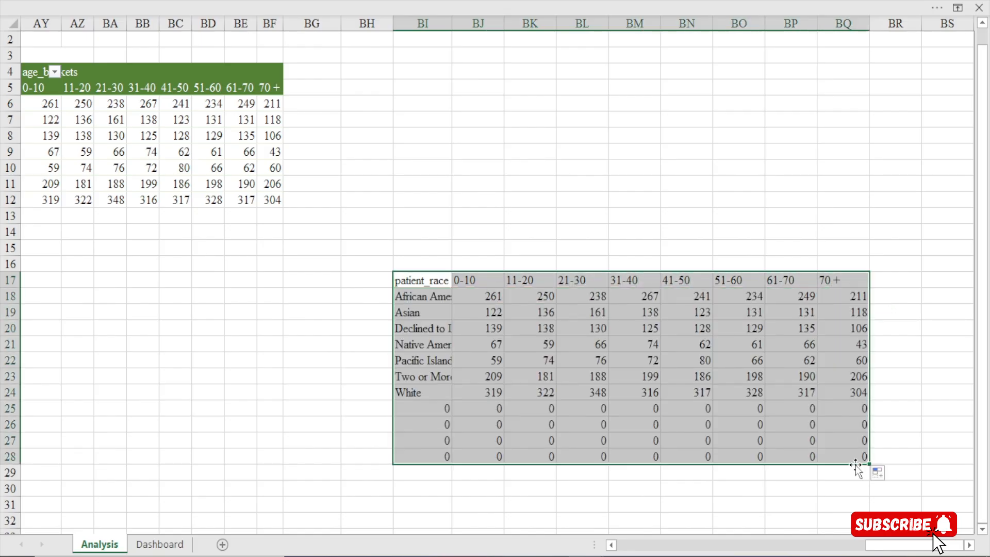
drag(432, 410, 858, 453)
key(Delete)
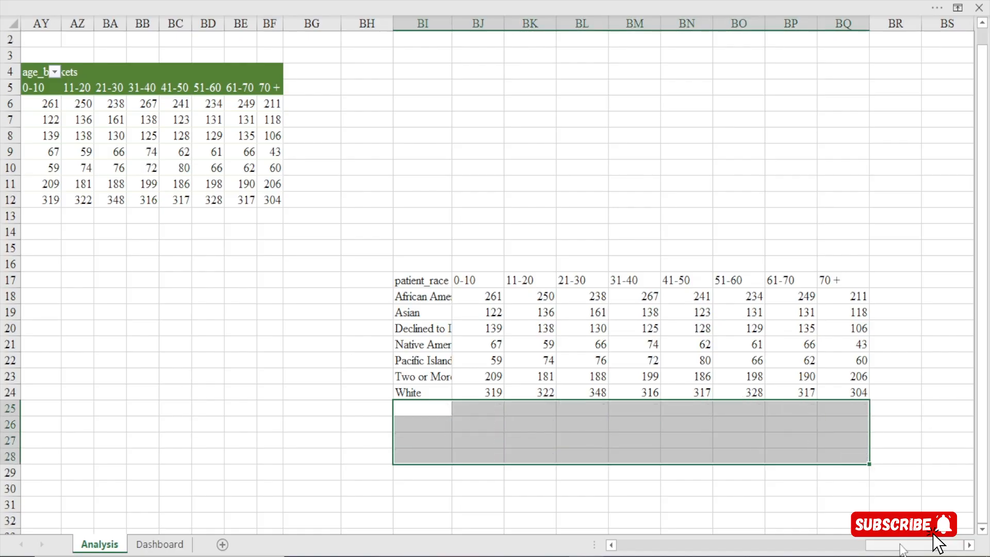
Autofit column BI to the patient race names, and narrow it slightly by hand
drag(900, 544, 893, 545)
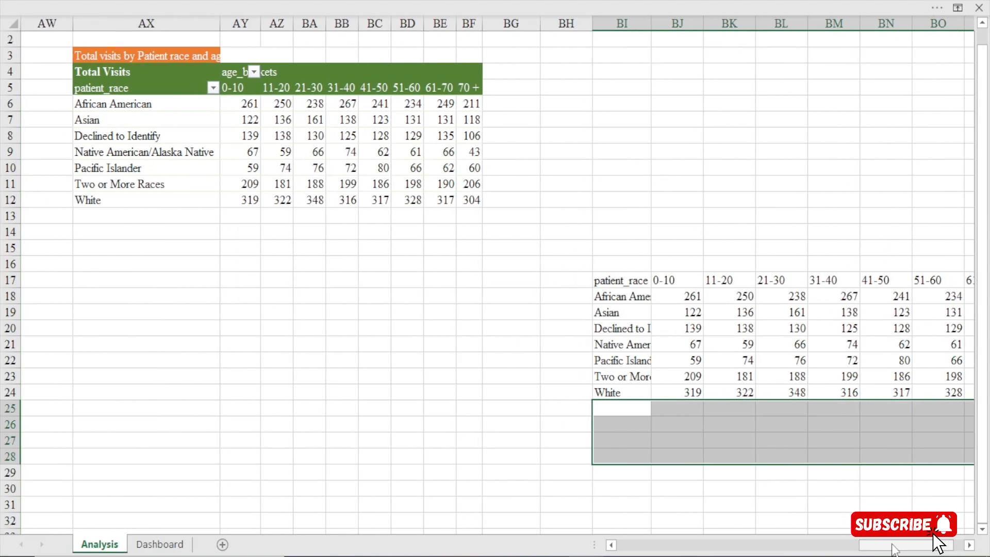
click(972, 545)
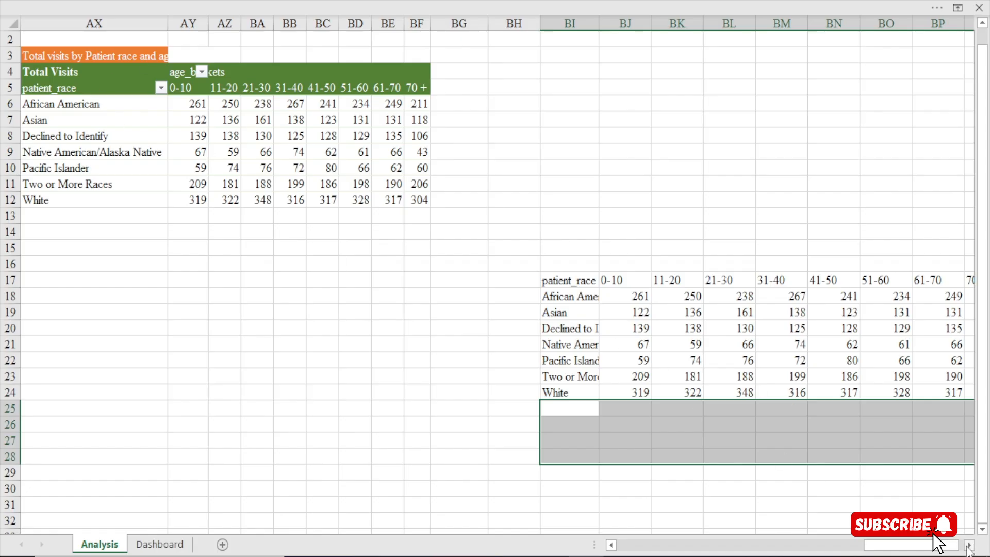
click(968, 545)
click(968, 545)
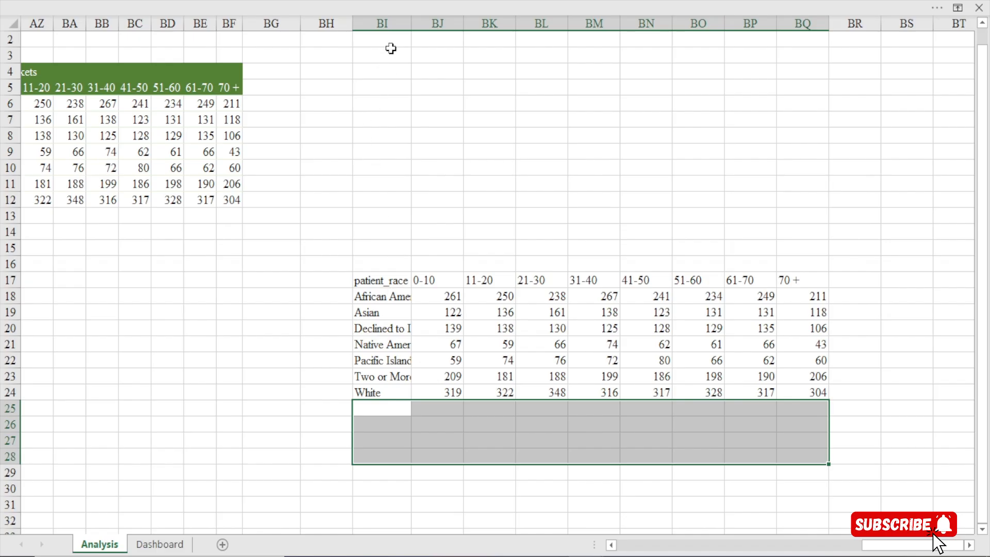
double_click(410, 18)
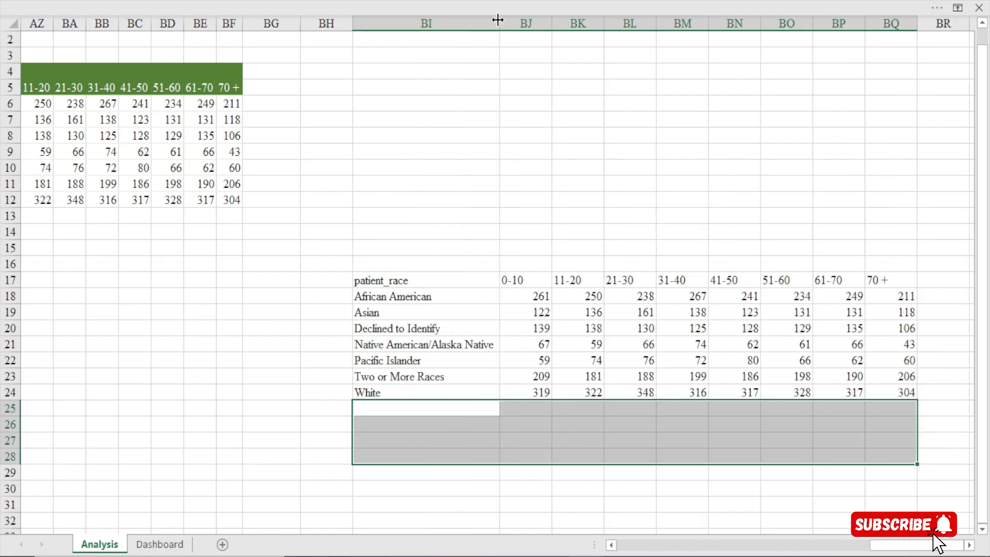
drag(499, 23, 486, 44)
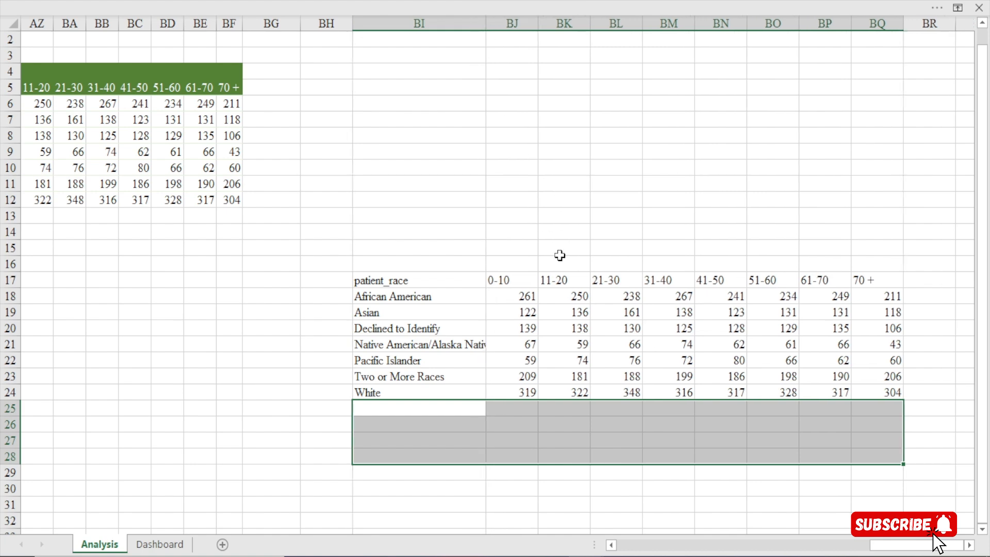
click(608, 390)
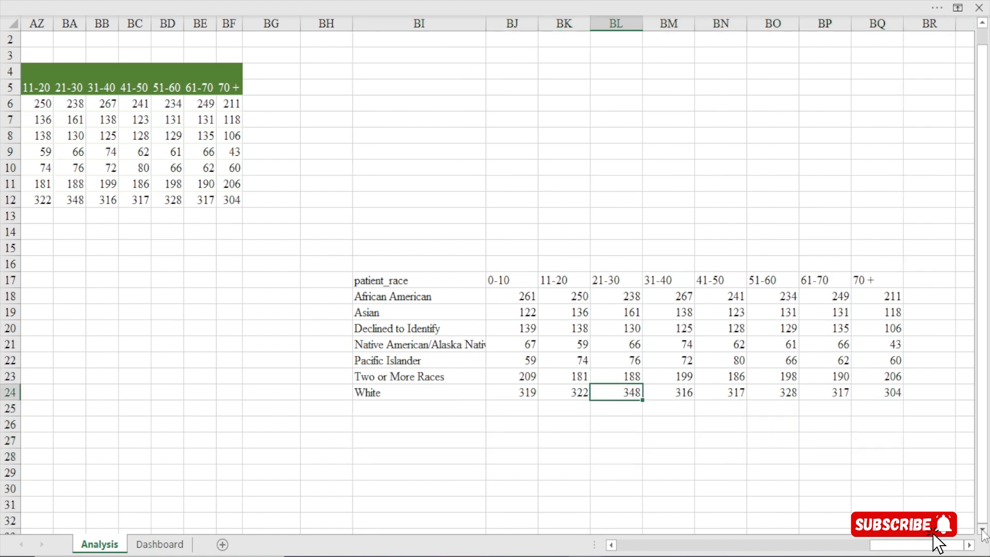
Make the header row BI17:BQ17 of the linked table bold
scroll(982, 533, down, 1)
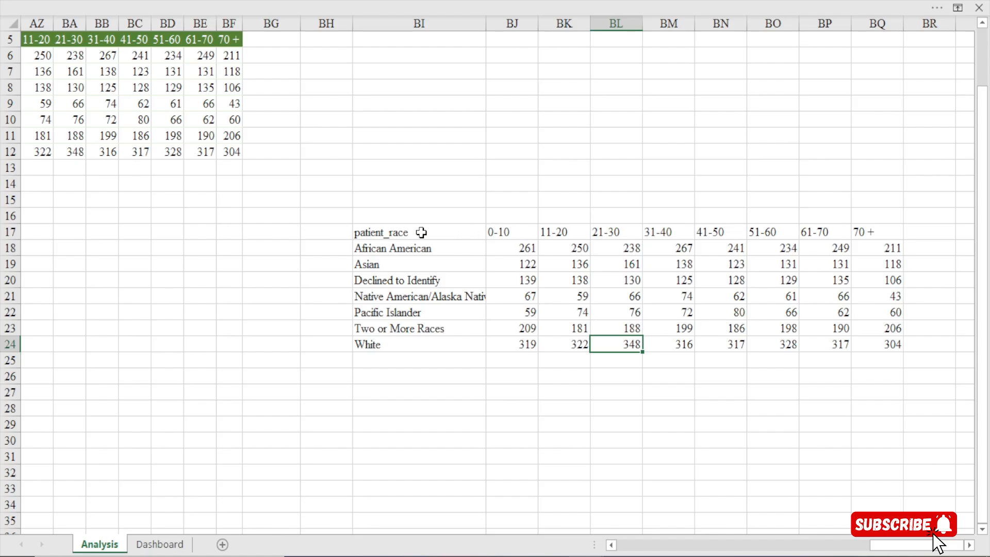
drag(421, 232, 864, 232)
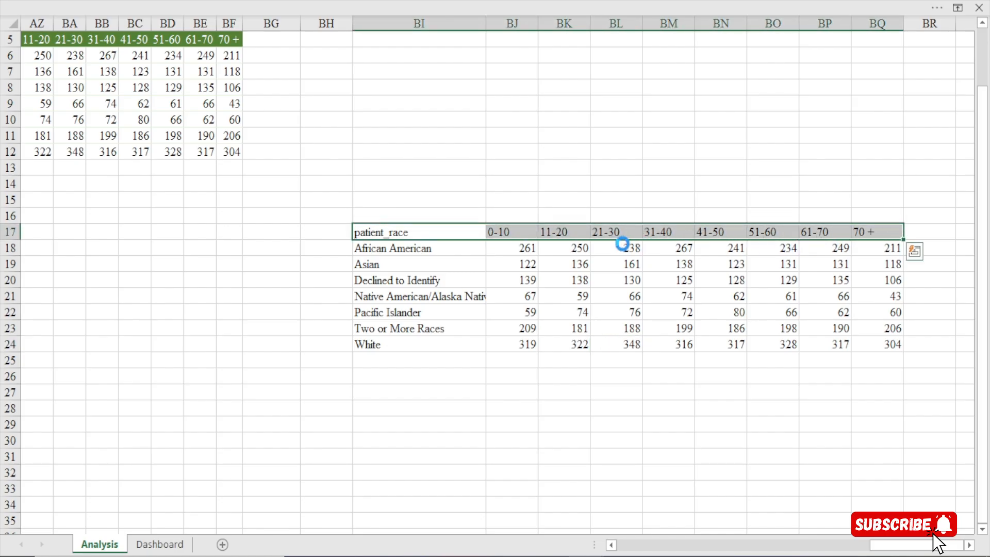
key(ctrl+b)
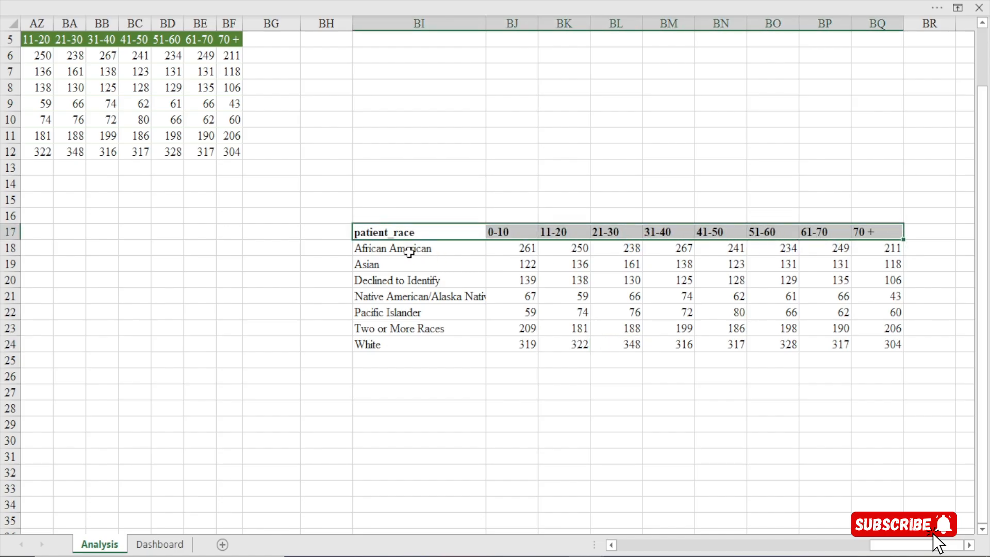
click(385, 232)
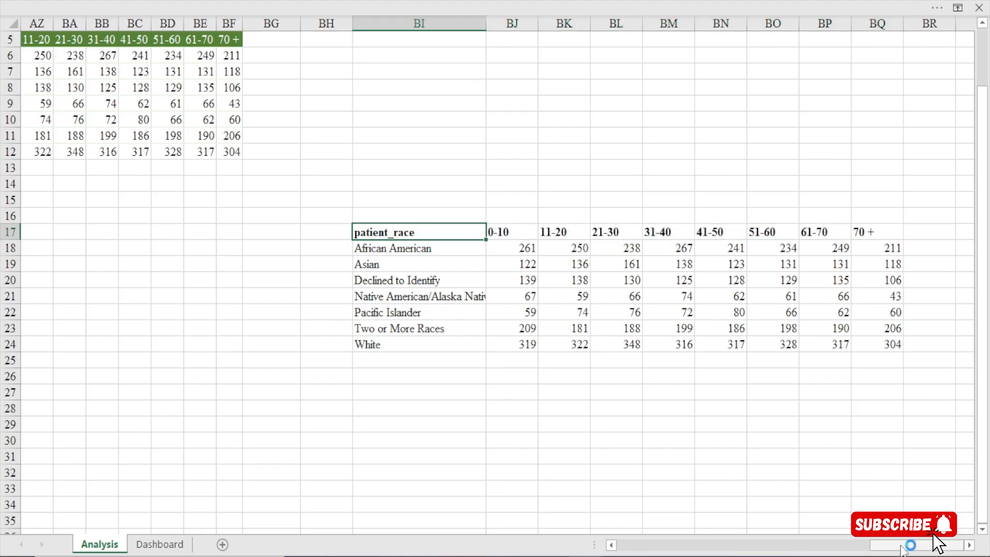
Rename the pivot table's patient_race header in AX5 as "Patient Race" and check the linked header in BI17
drag(906, 544, 887, 545)
scroll(342, 200, up, 2)
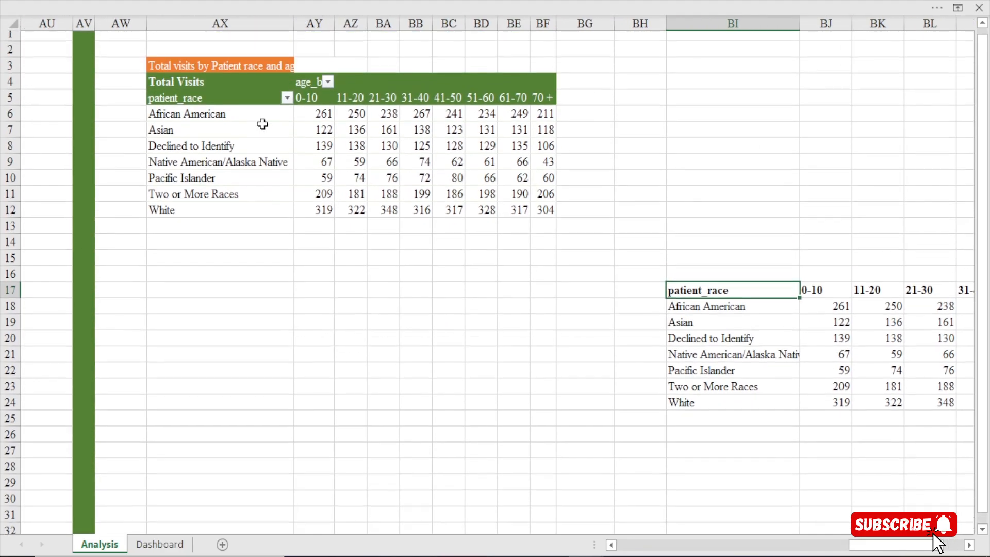
click(182, 106)
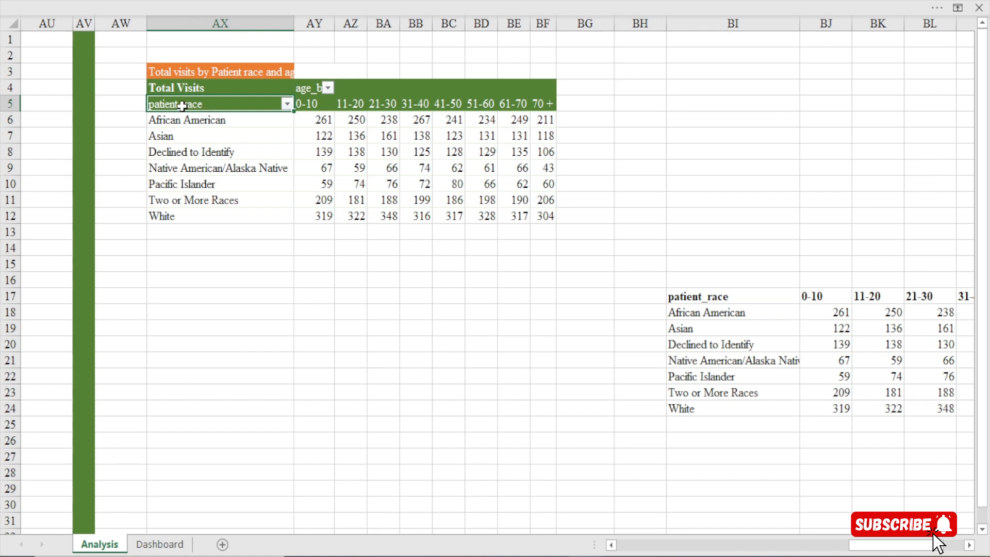
text(Pa)
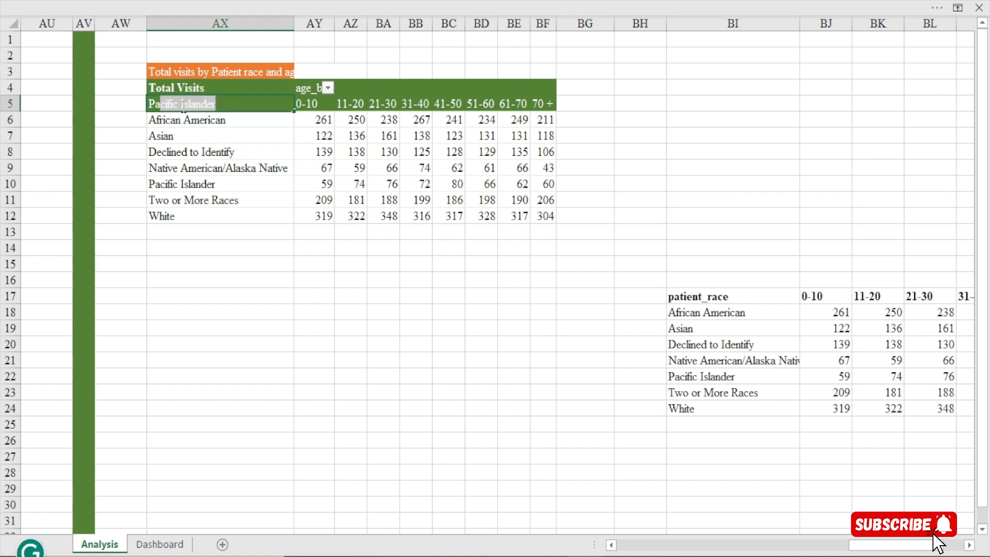
text(tient R)
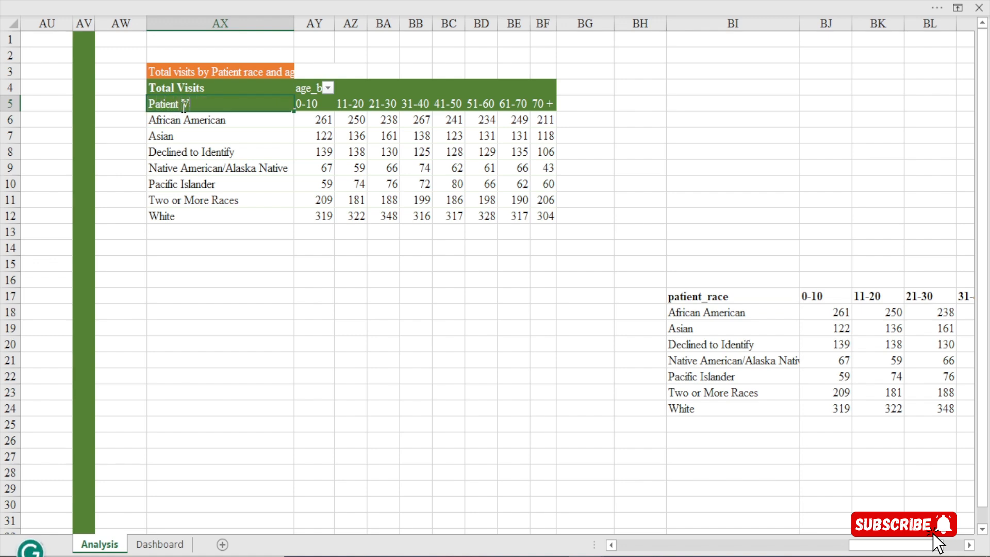
text(isit)
key(BackSpace)
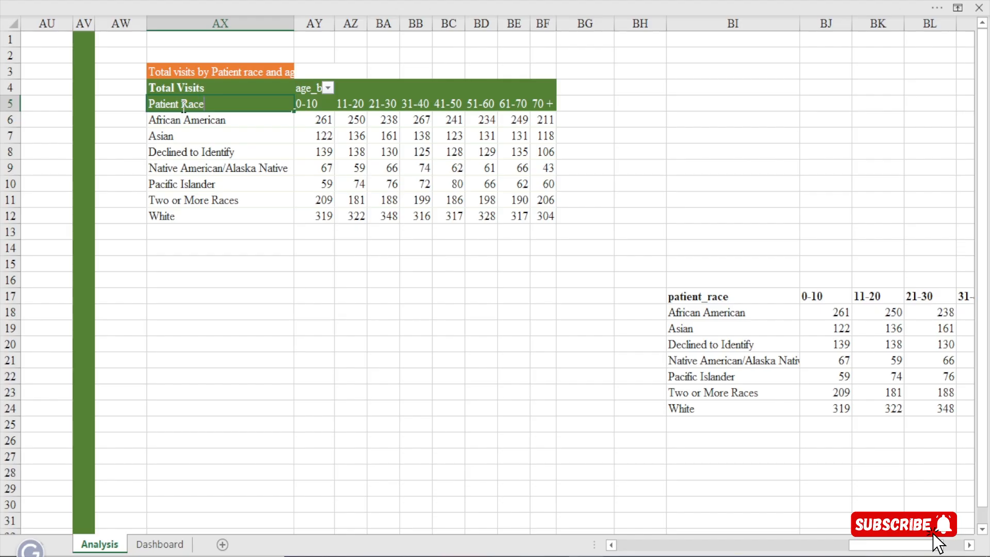
key(Return)
click(739, 295)
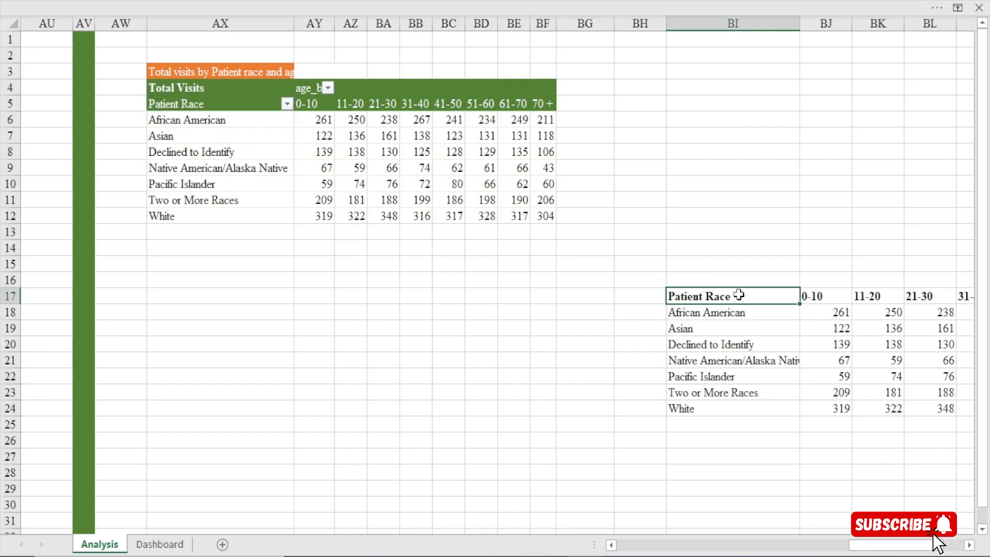
Center the age bucket headers in BJ17:BQ17 of the linked table horizontally
scroll(464, 279, right, 6)
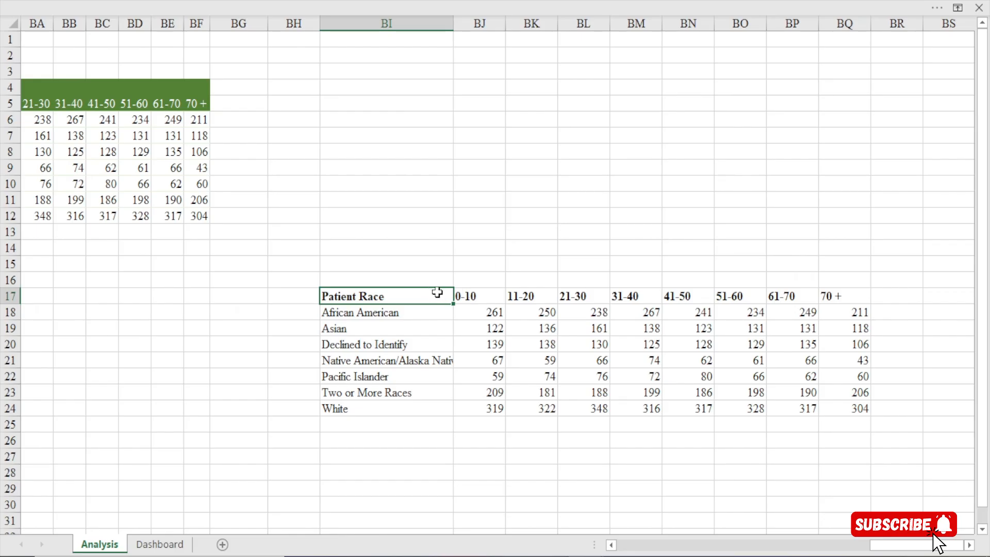
drag(410, 295, 841, 292)
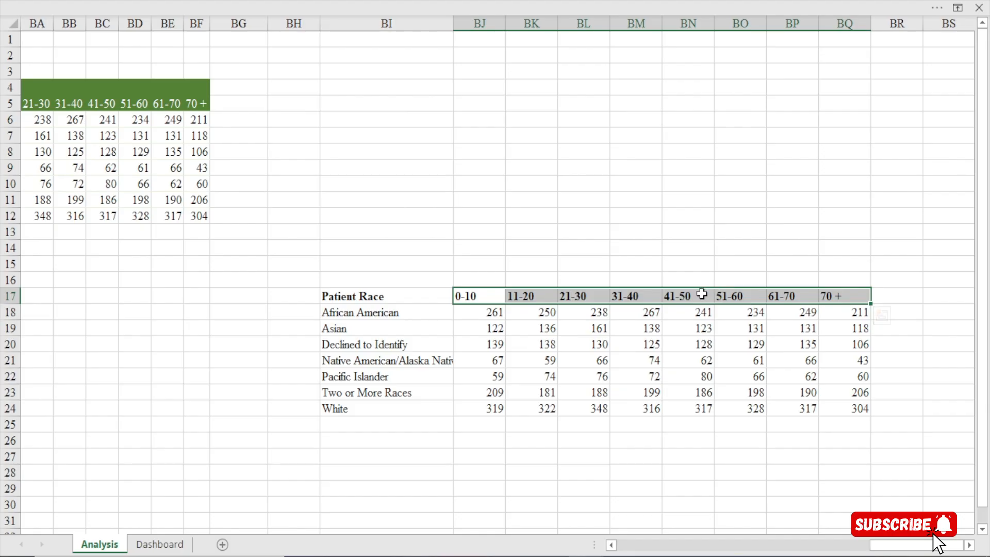
drag(487, 295, 855, 303)
click(313, 2)
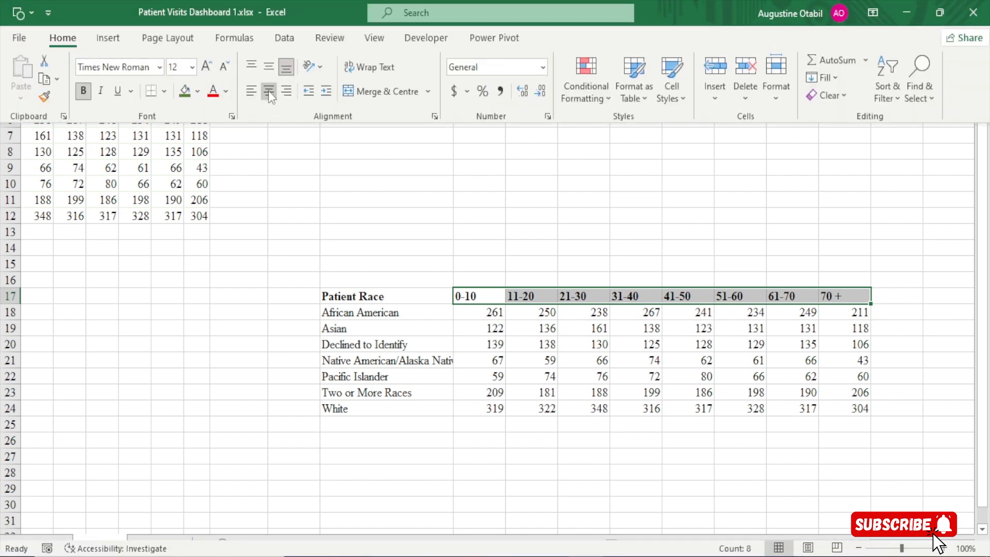
click(269, 92)
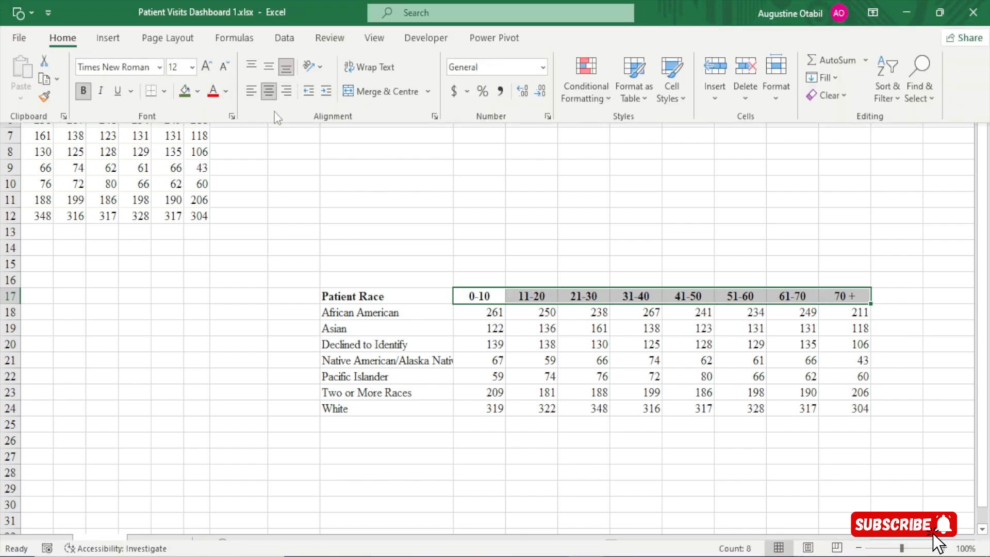
click(513, 405)
click(516, 360)
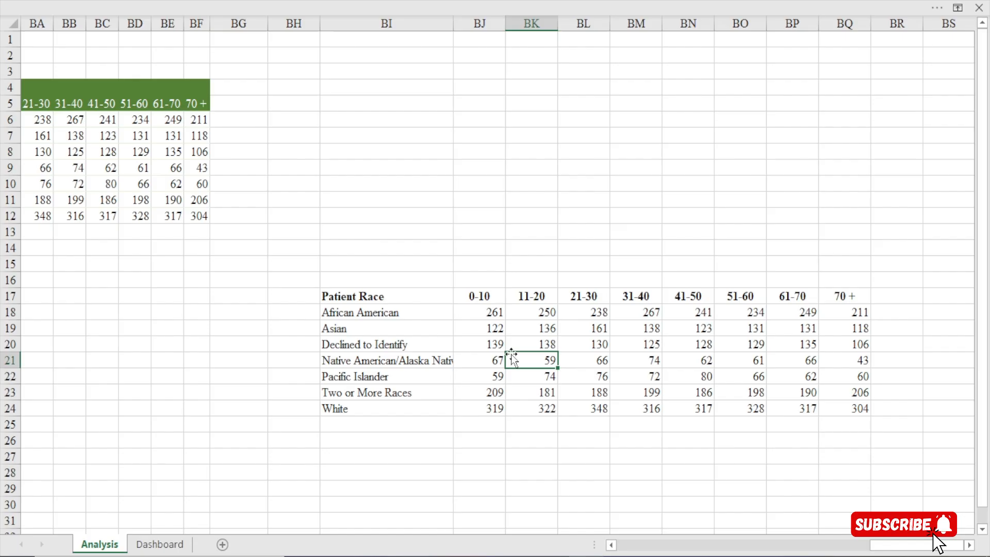
Start a custom conditional formatting colour scale rule for the visit counts in BJ18:BQ24, using the 3-Colour Scale format style
click(484, 313)
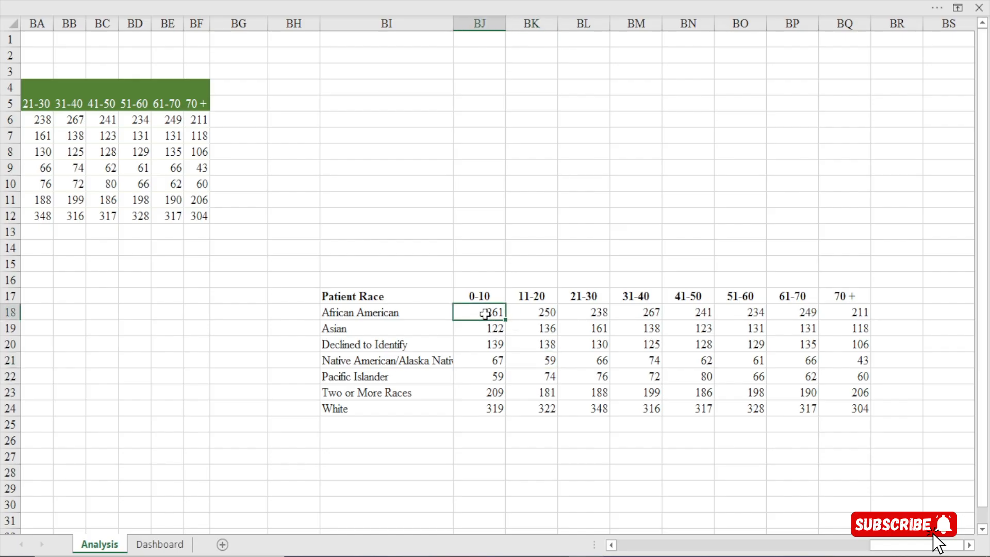
drag(494, 314, 846, 409)
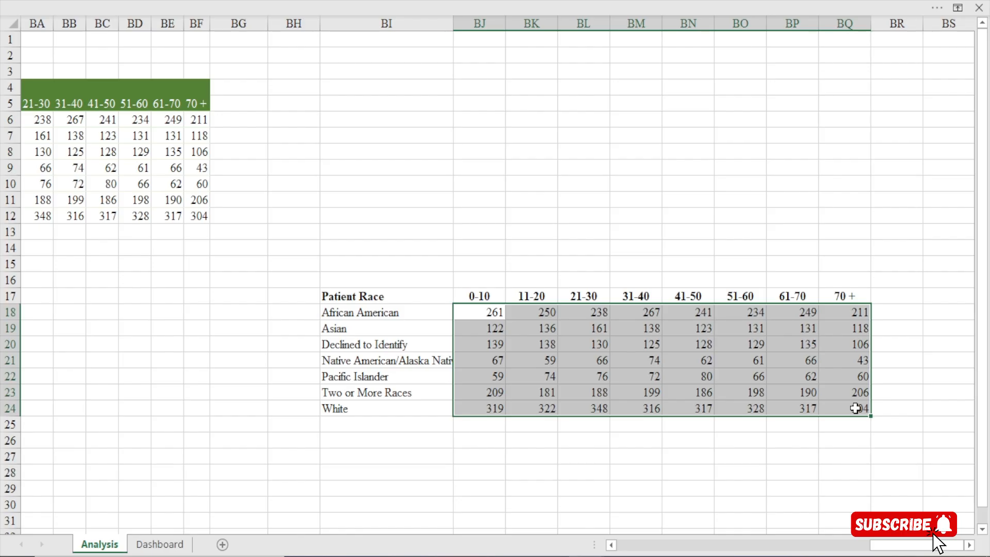
click(485, 311)
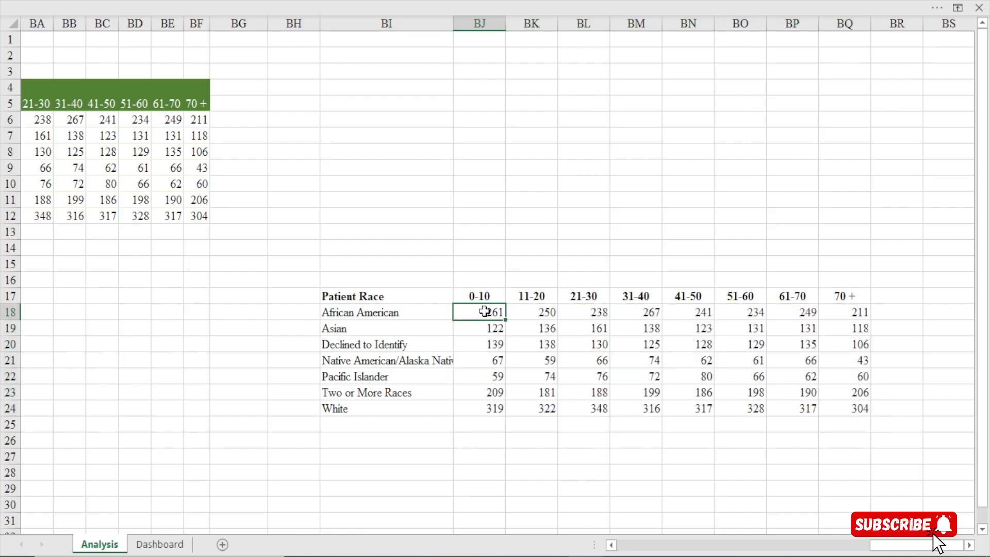
drag(485, 311, 833, 407)
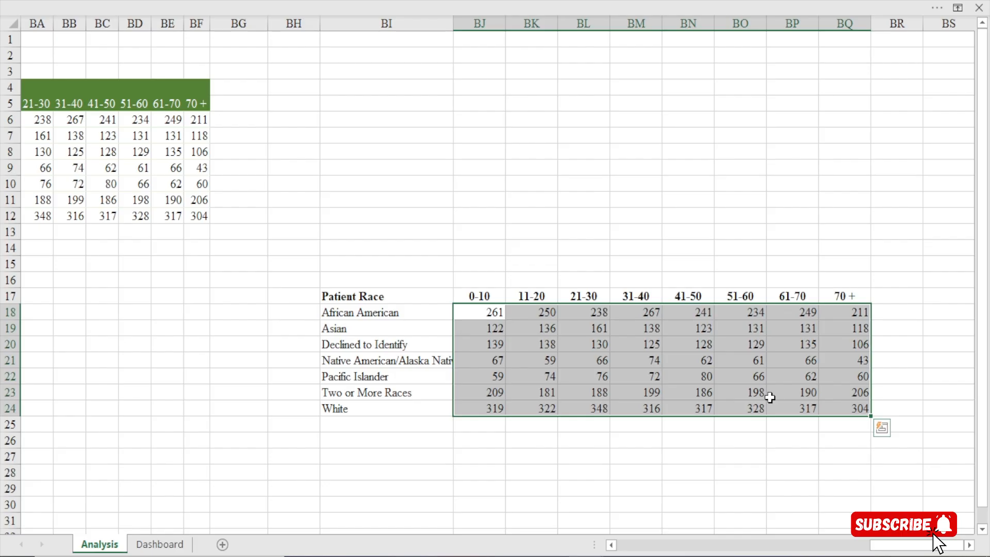
click(448, 1)
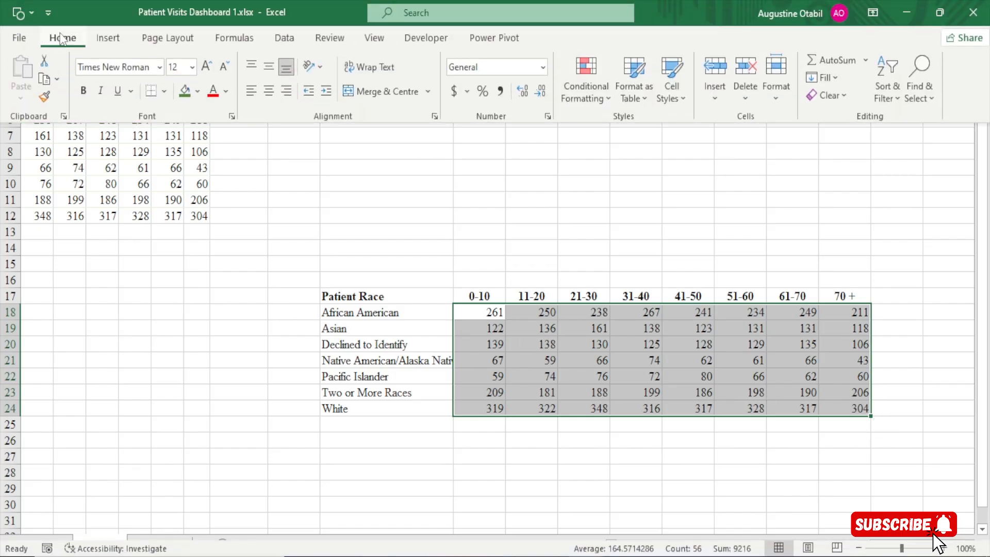
click(606, 105)
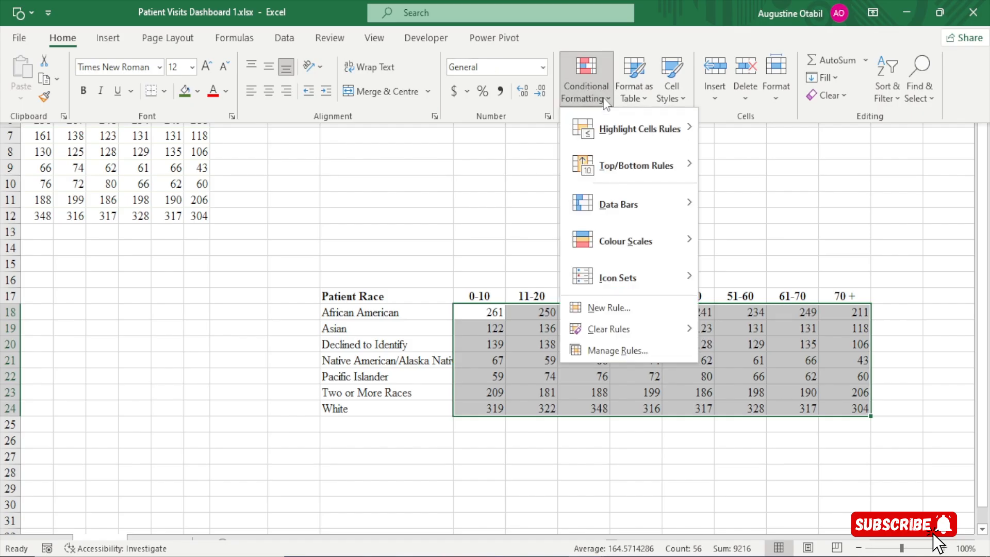
mouse_move(647, 245)
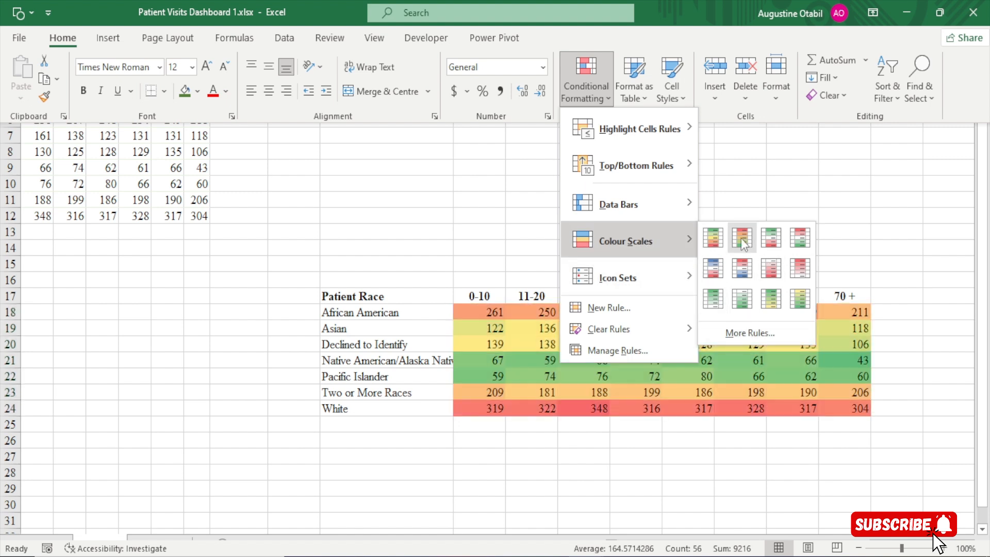
click(745, 335)
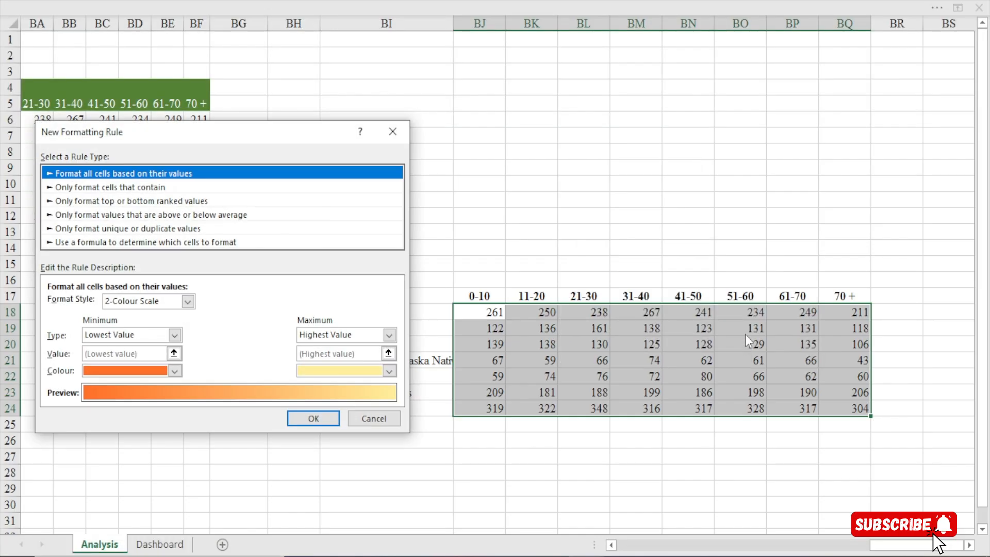
drag(241, 129, 433, 77)
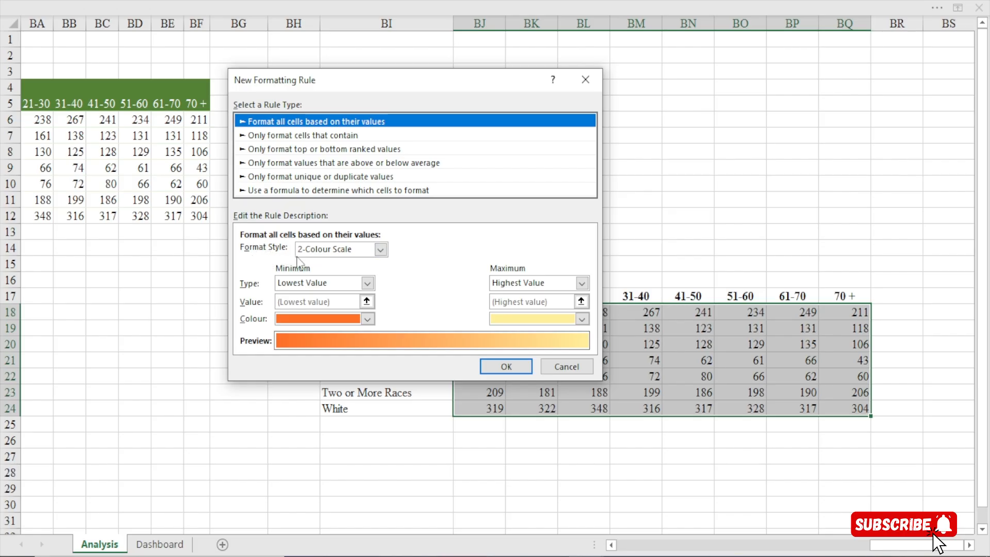
click(382, 250)
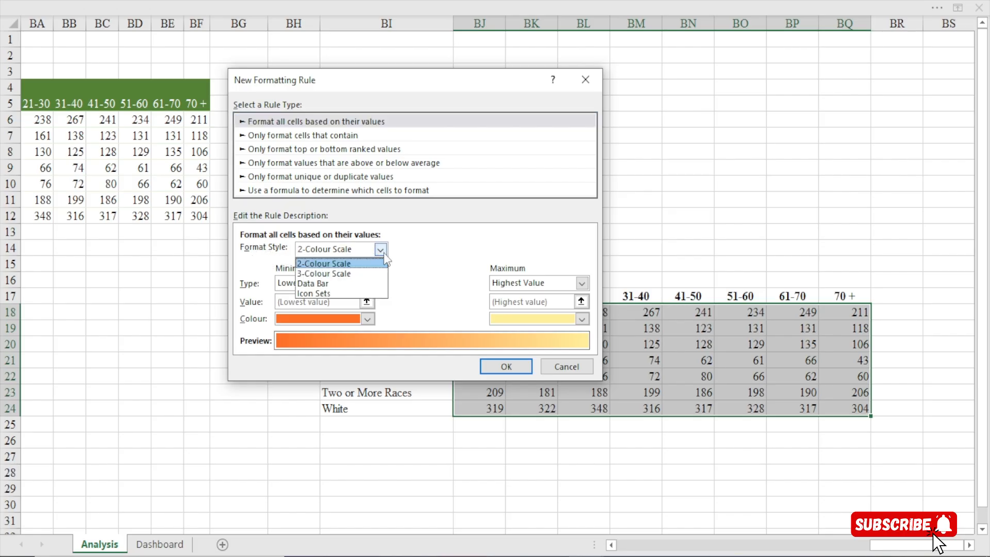
click(323, 274)
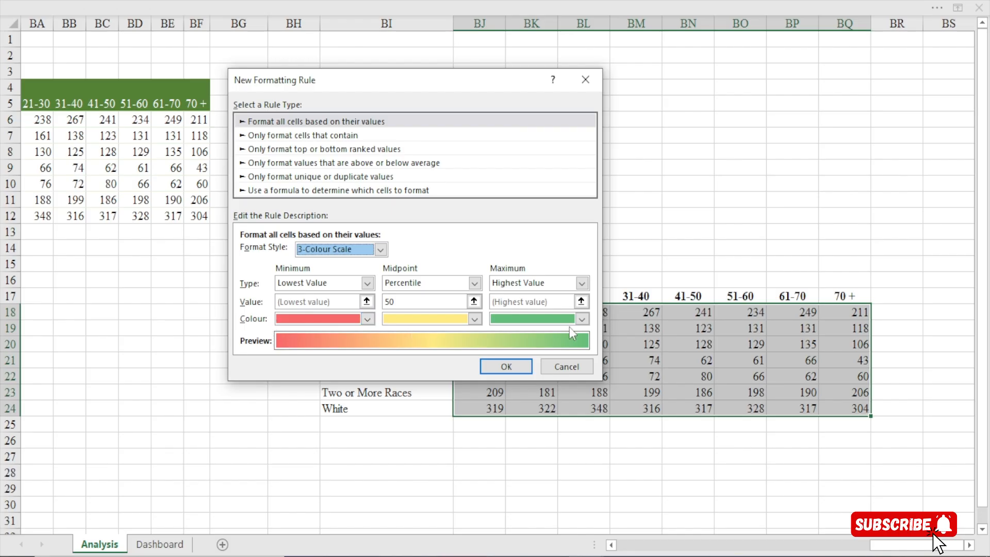
Set the rule's maximum colour to the recent dark blue (#003049) and its midpoint colour to a brighter blue, #009FEE
click(582, 320)
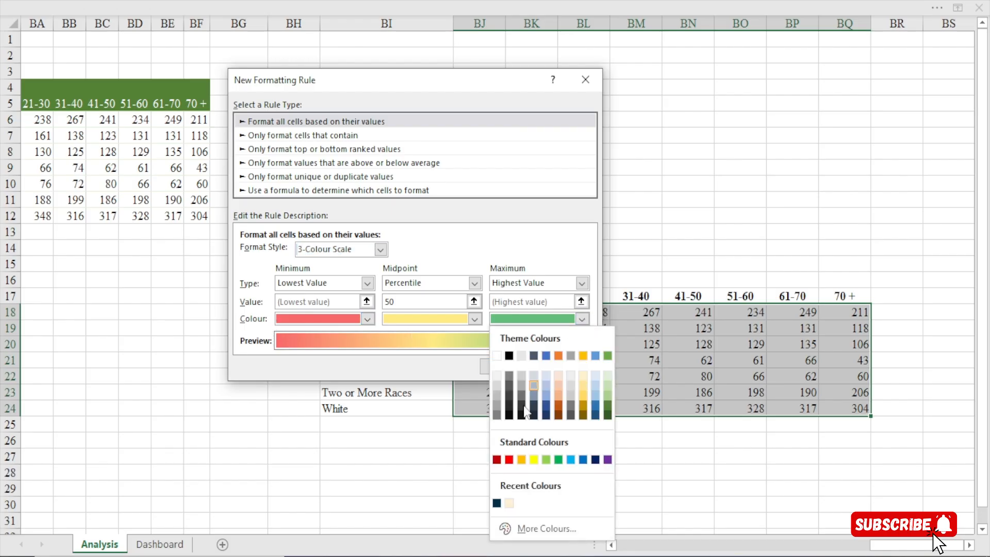
click(497, 503)
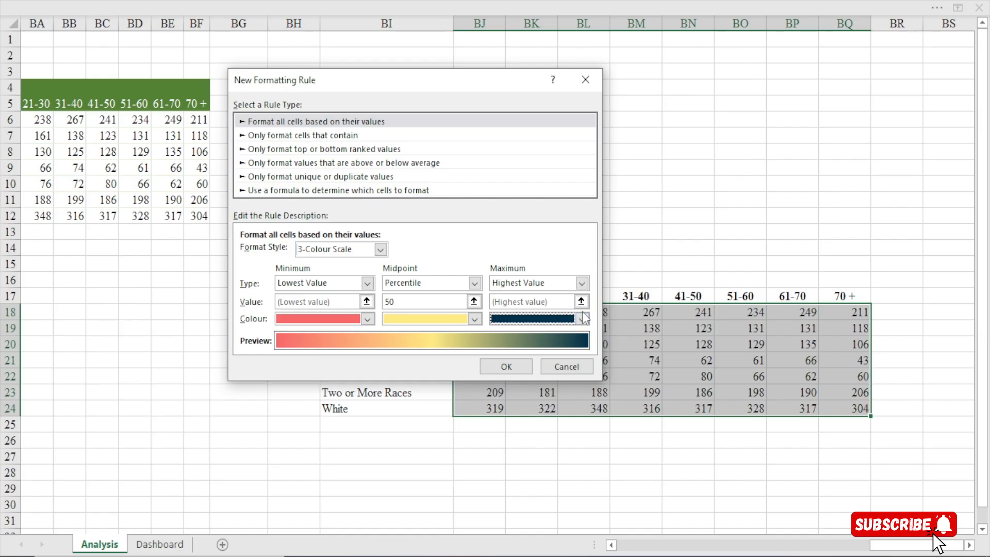
click(475, 320)
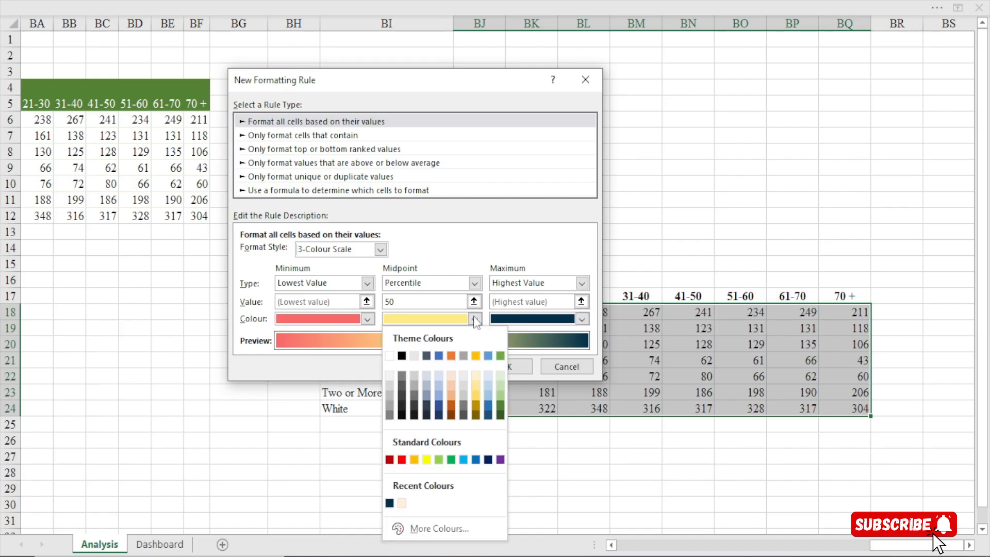
click(390, 503)
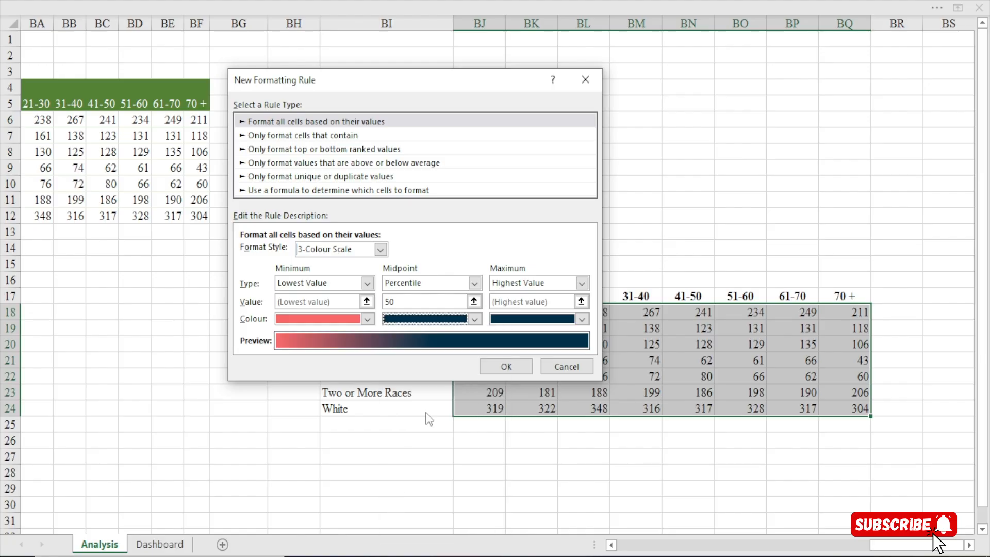
click(475, 320)
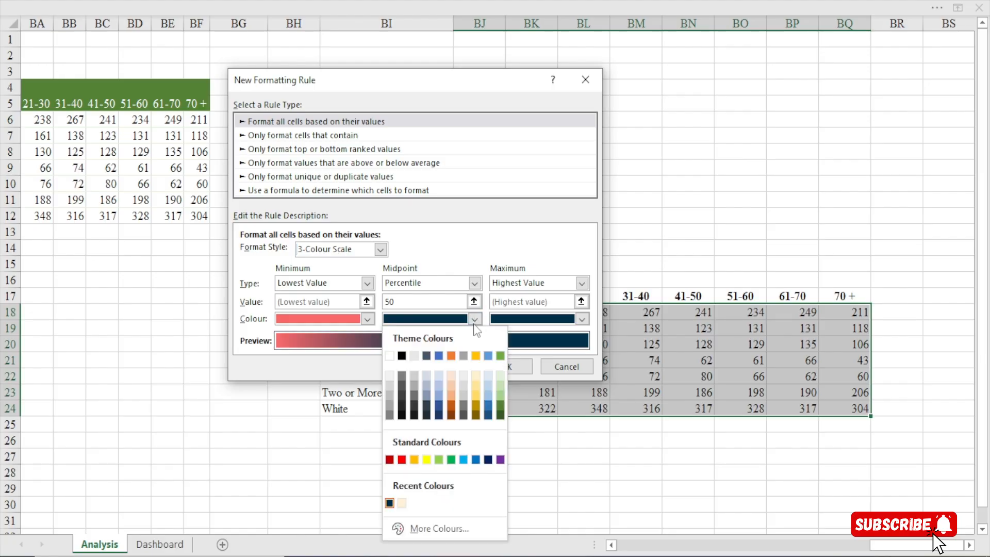
click(425, 524)
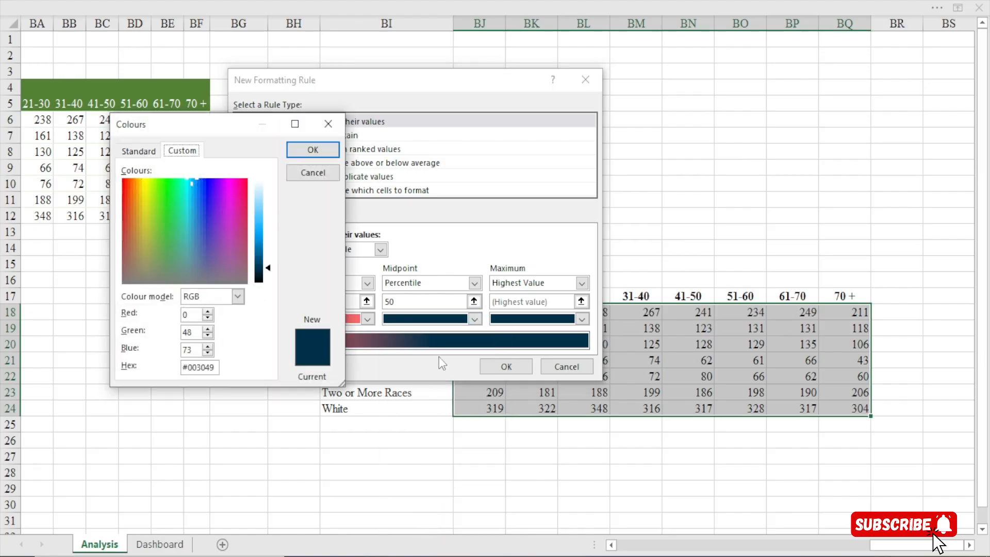
drag(268, 268, 264, 237)
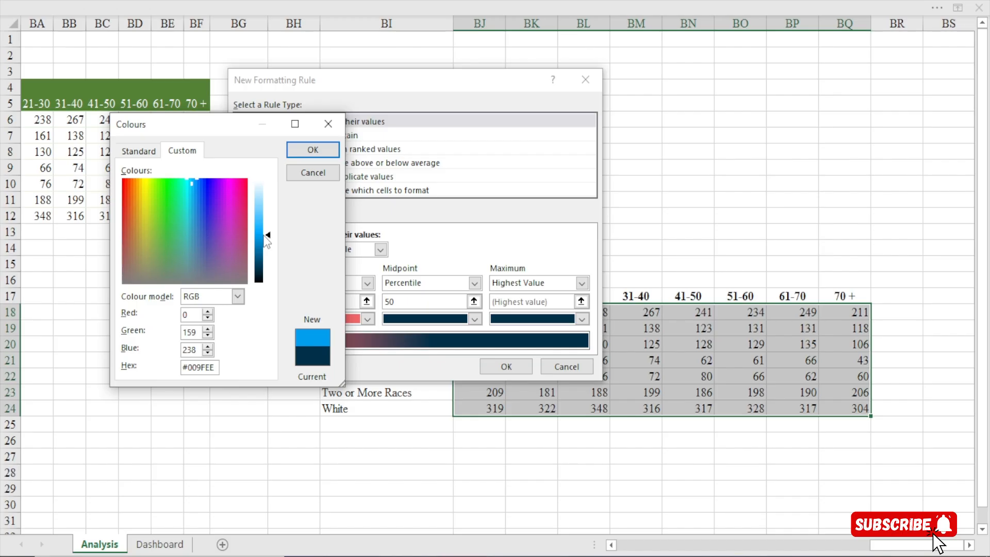
click(313, 149)
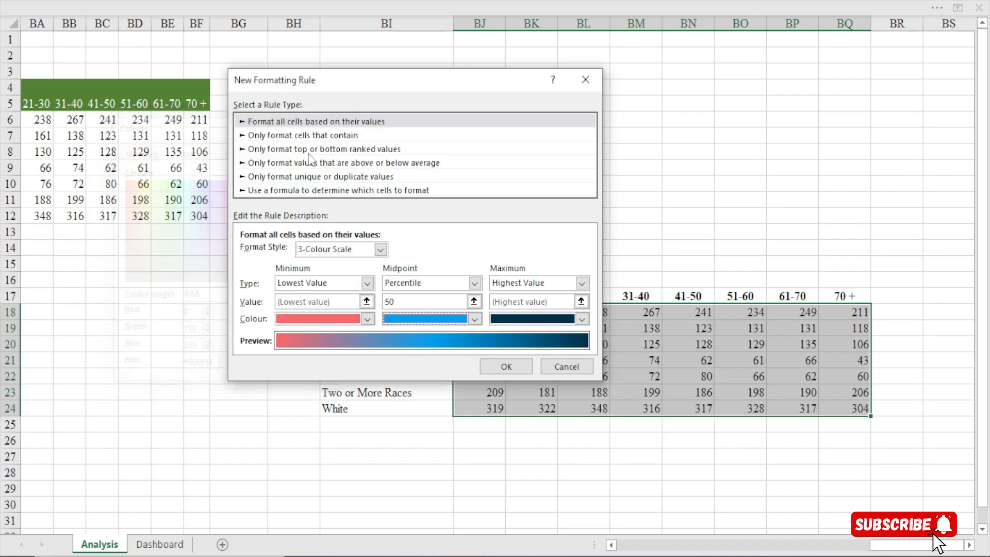
Set the rule's minimum colour to the recent light cream and apply the colour scale to the table
click(366, 318)
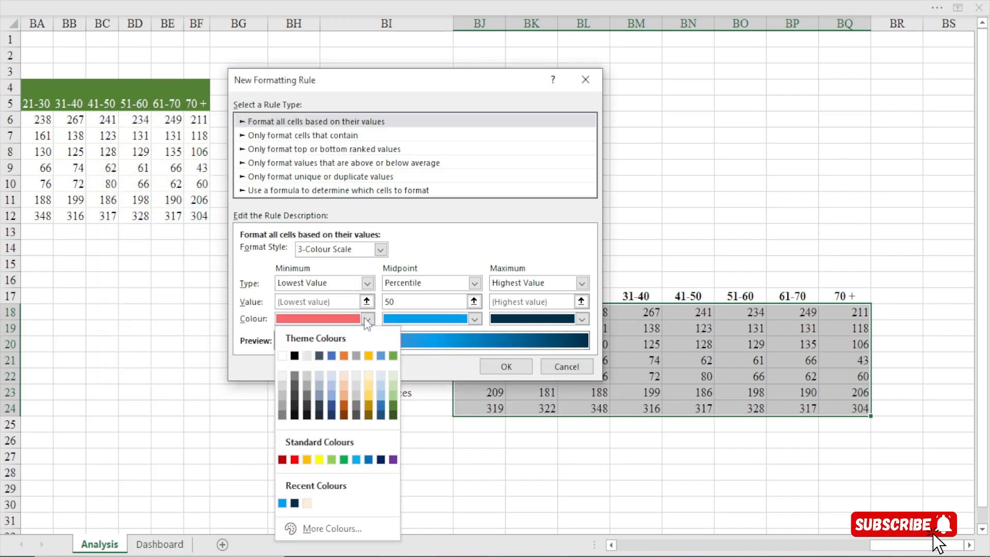
click(308, 502)
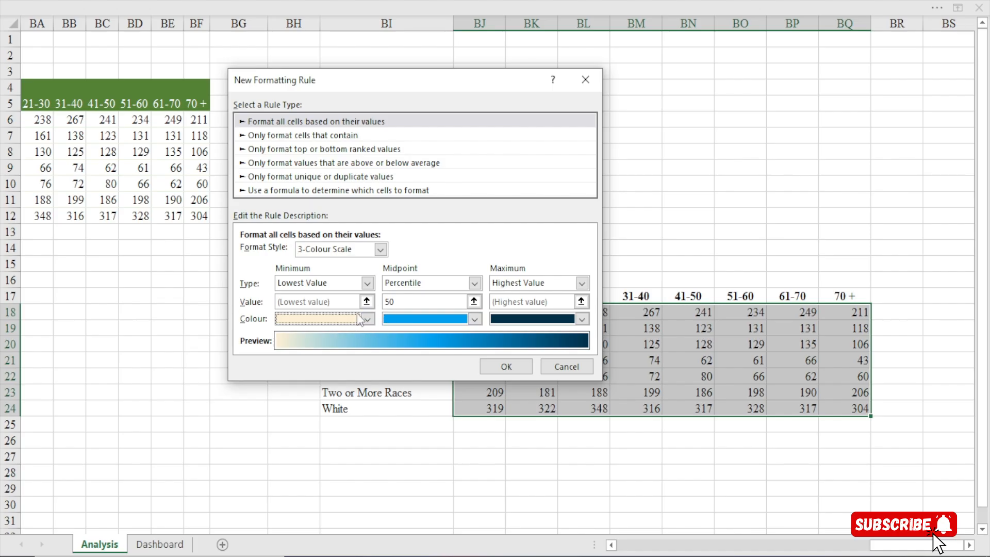
click(515, 371)
click(574, 201)
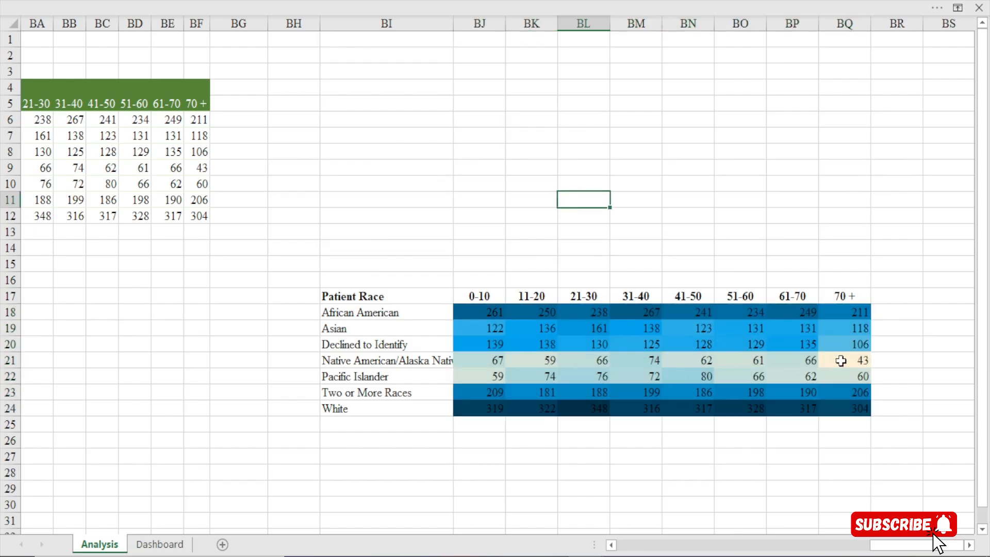
Examine the heat map's shading by patient race and age bucket, comparing the African American and White rows and the lightest cell
click(969, 545)
click(452, 407)
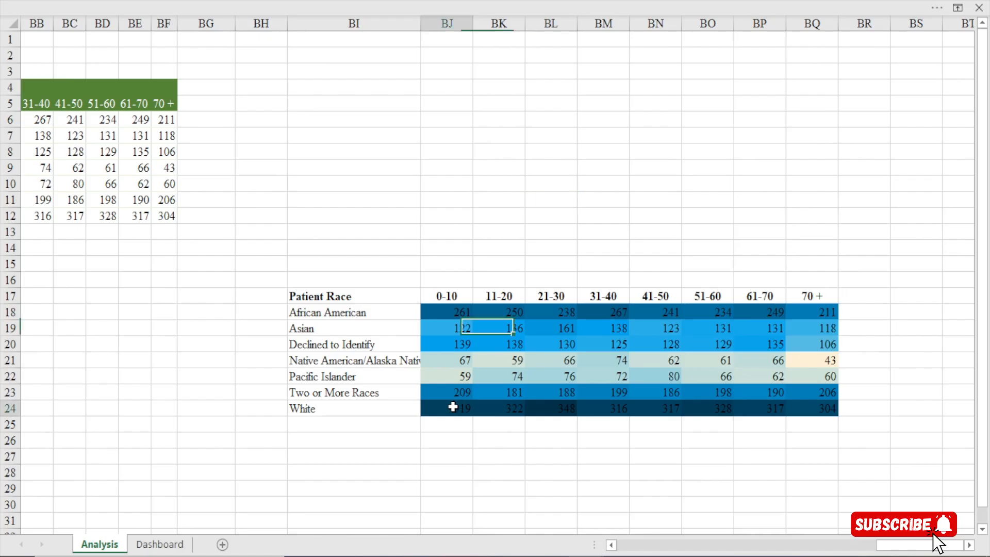
drag(452, 407, 806, 408)
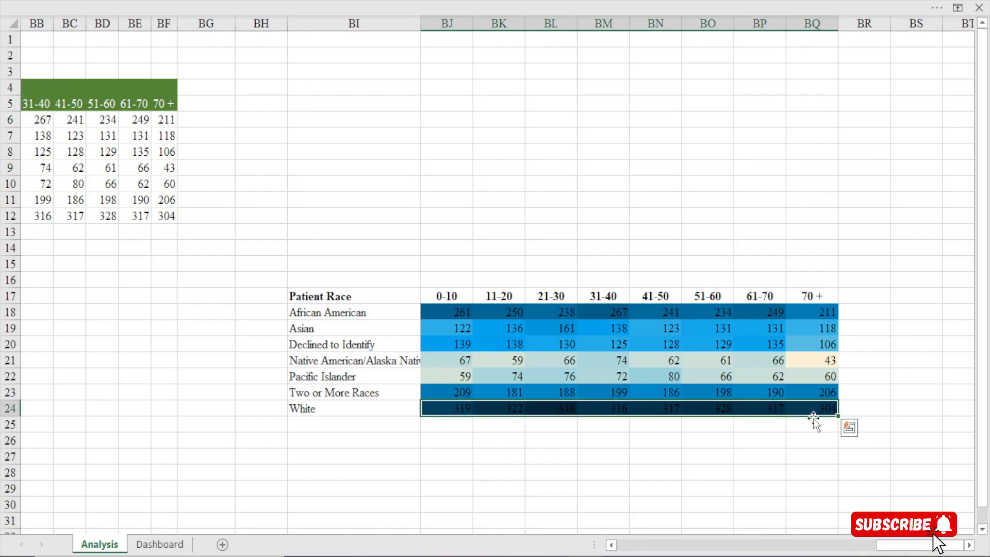
drag(451, 310, 614, 311)
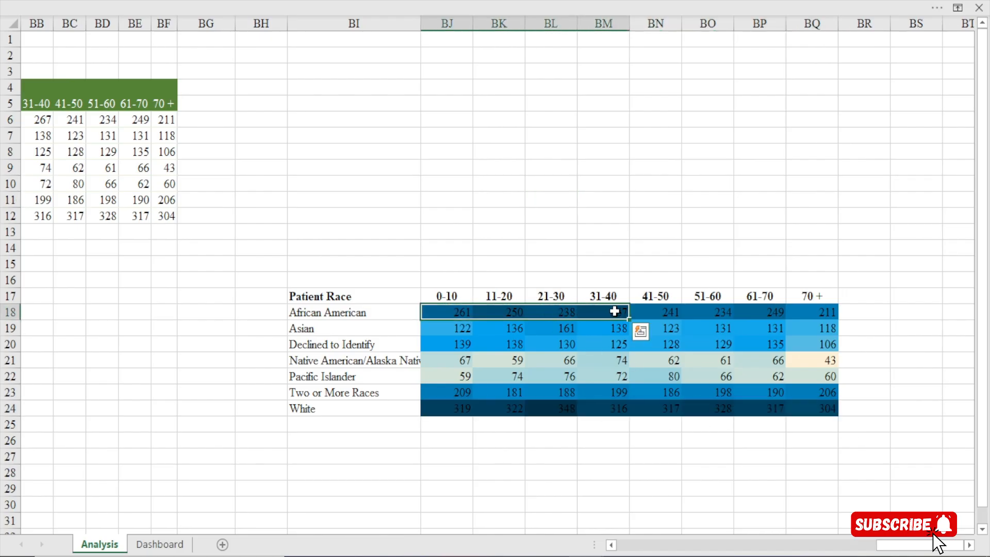
click(318, 309)
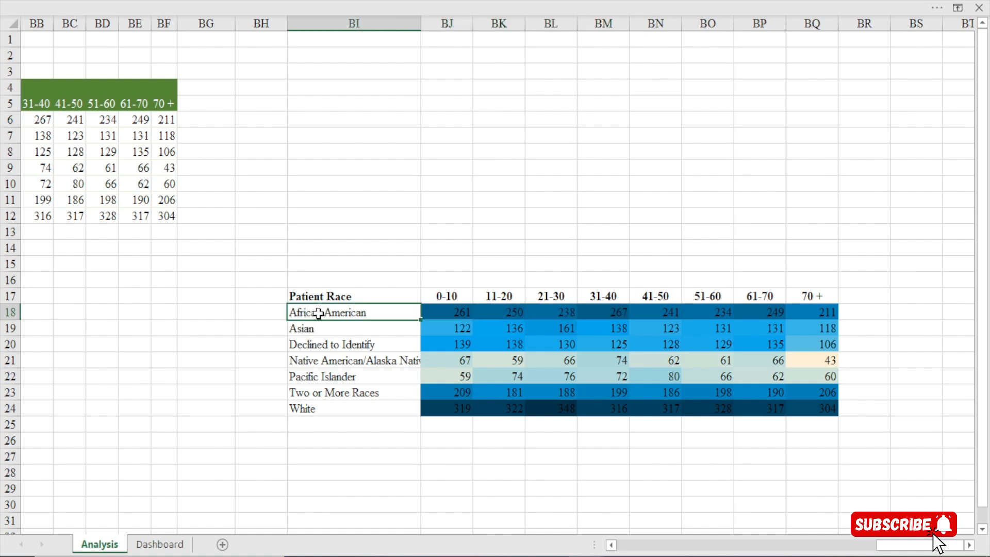
click(447, 296)
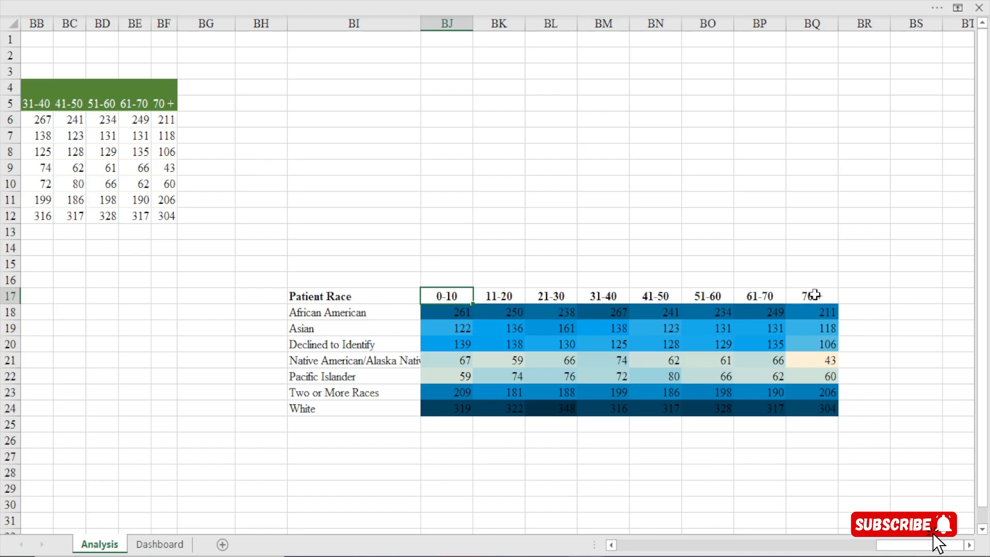
click(812, 295)
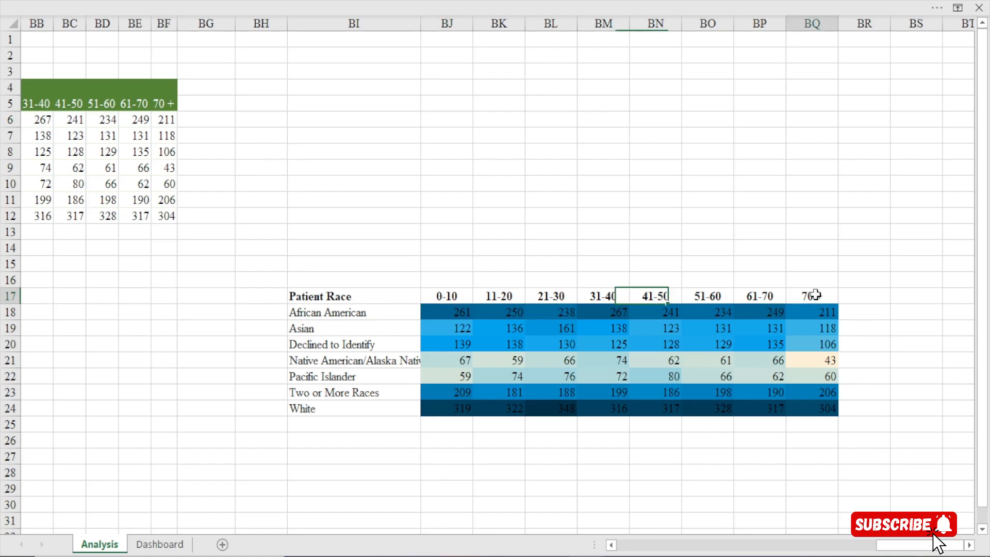
click(447, 311)
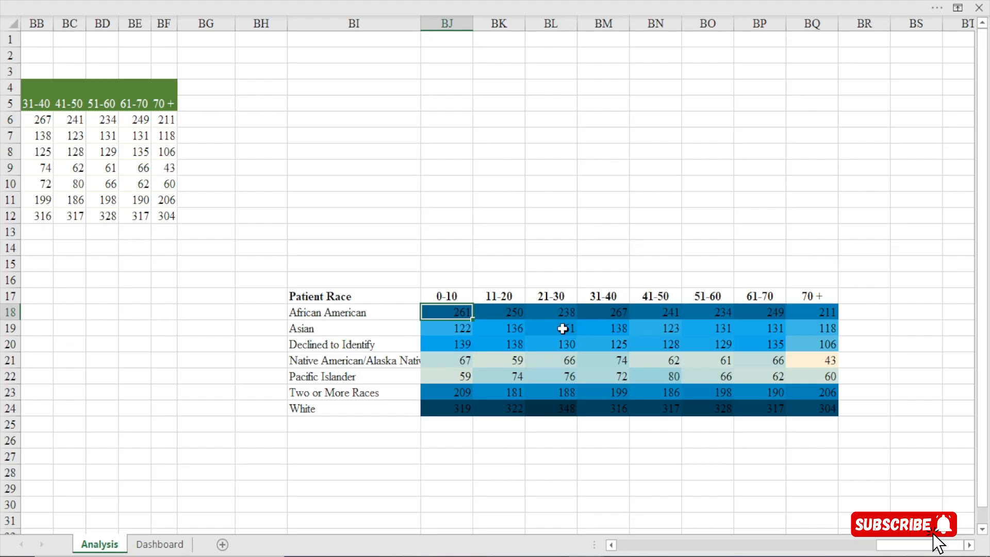
click(617, 316)
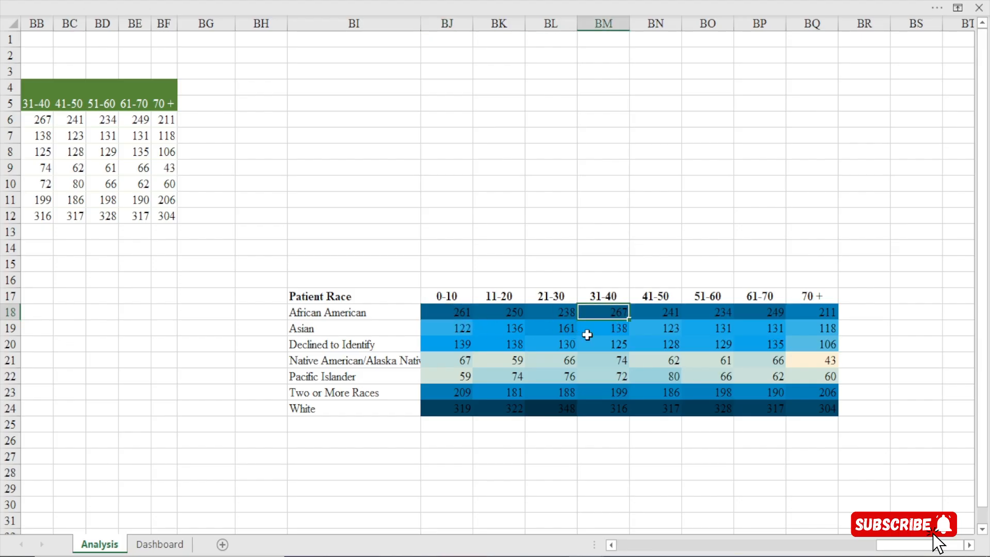
click(316, 408)
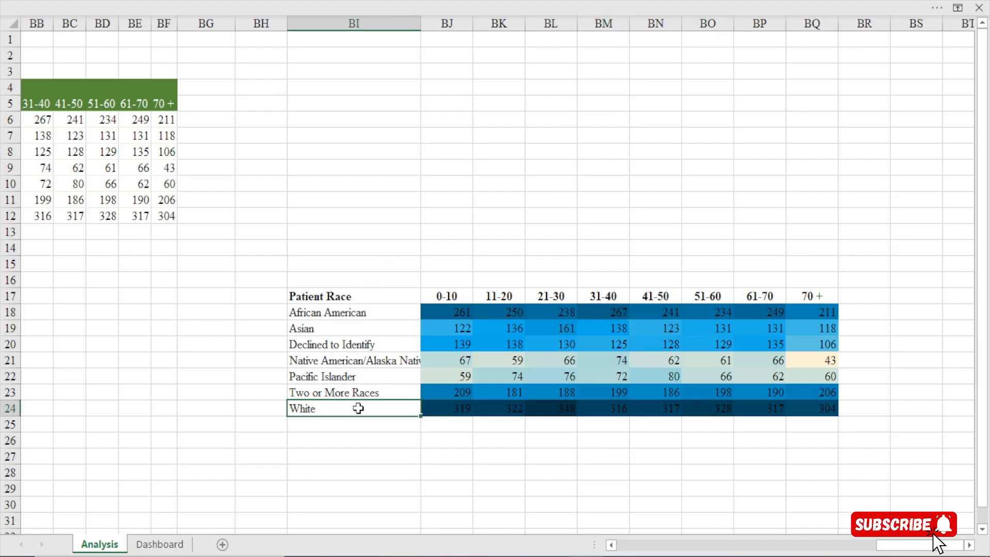
click(561, 413)
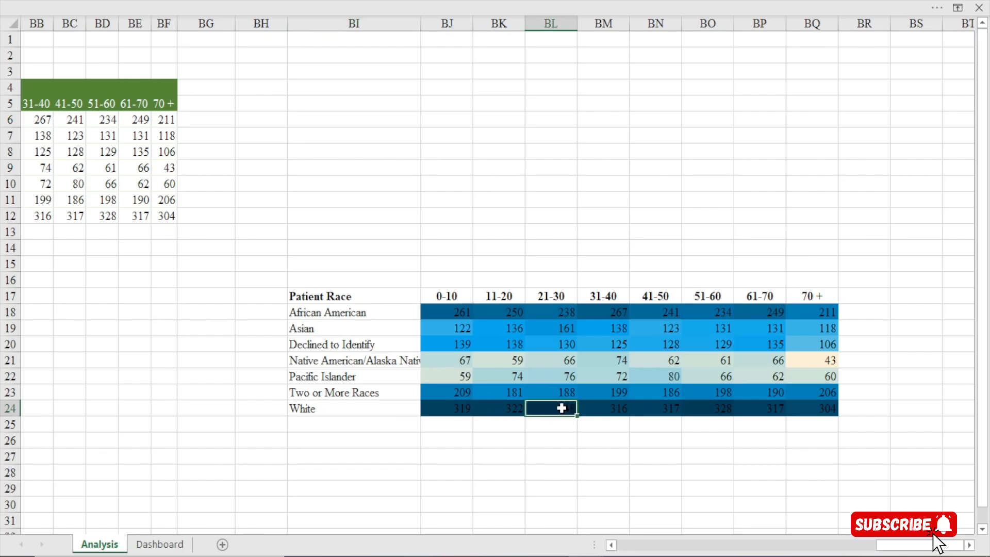
click(445, 414)
drag(511, 412, 822, 404)
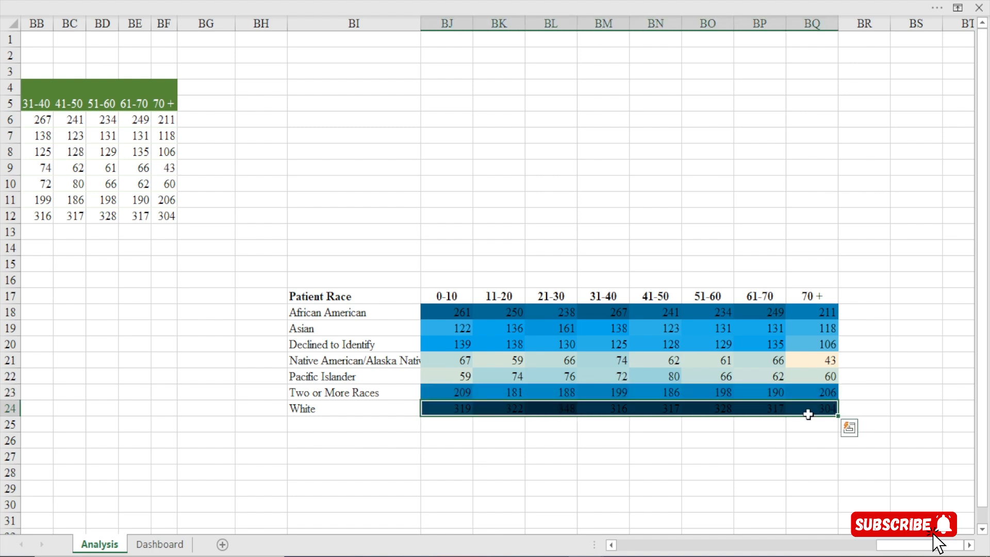
click(819, 361)
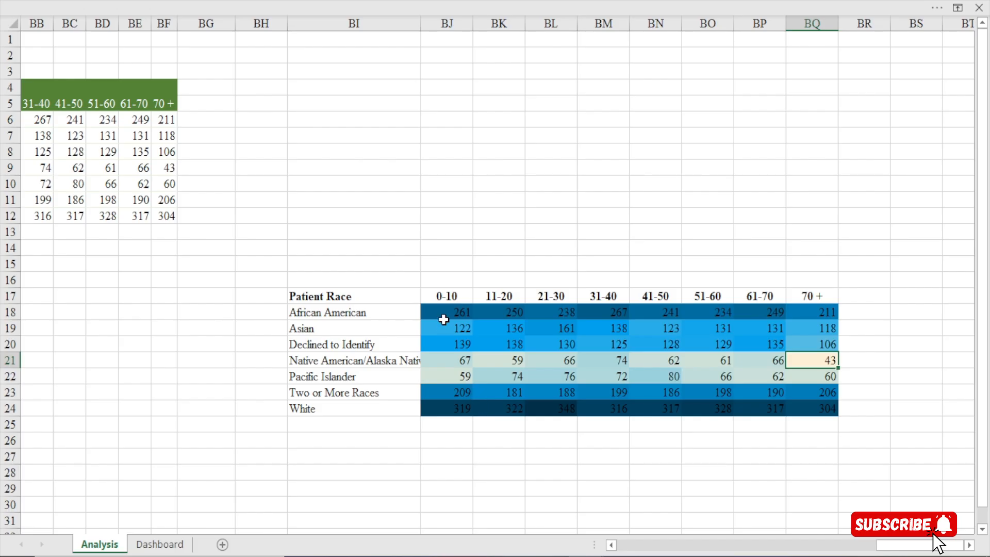
Open the graded colour scale rule applied to the visit counts in BJ18:BQ24 for editing
drag(444, 316, 831, 410)
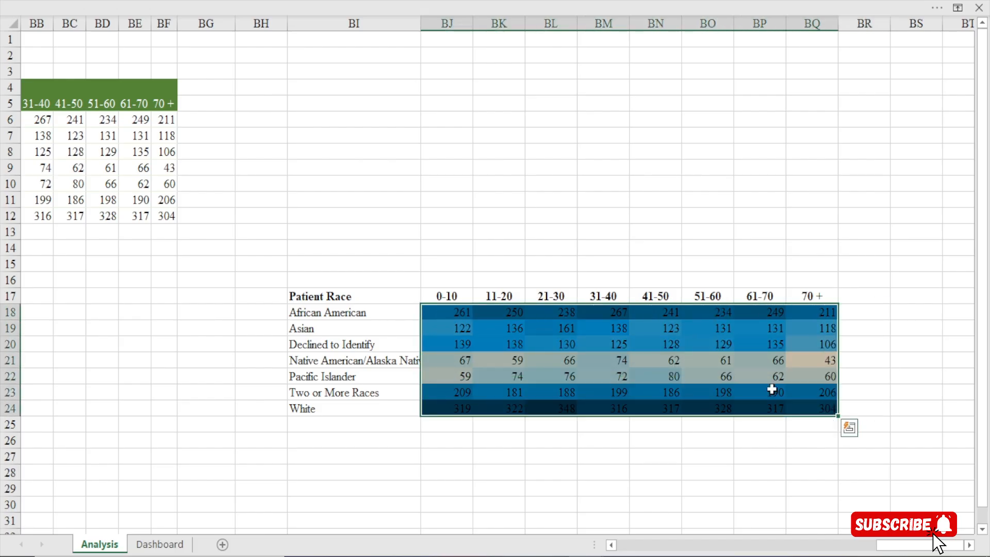
click(405, 10)
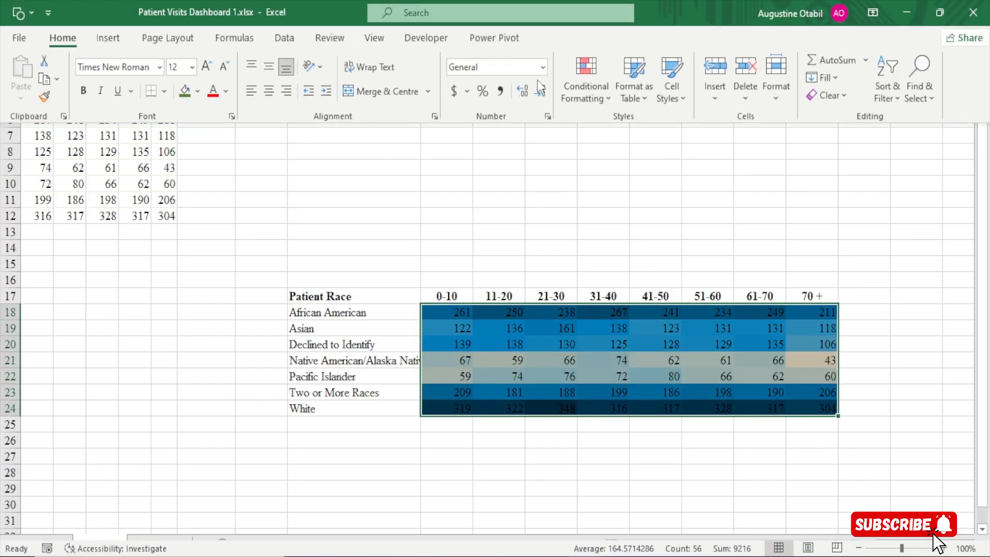
click(606, 100)
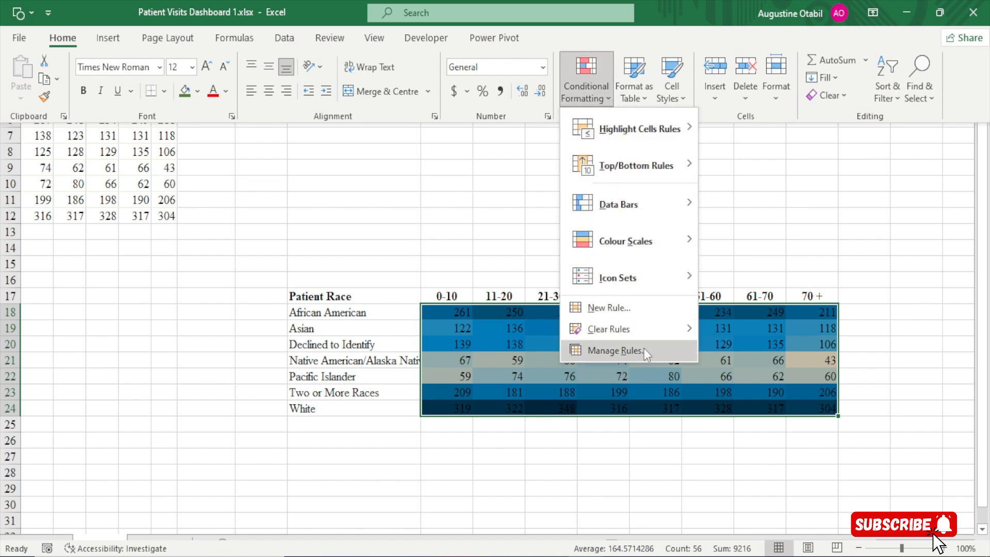
click(623, 350)
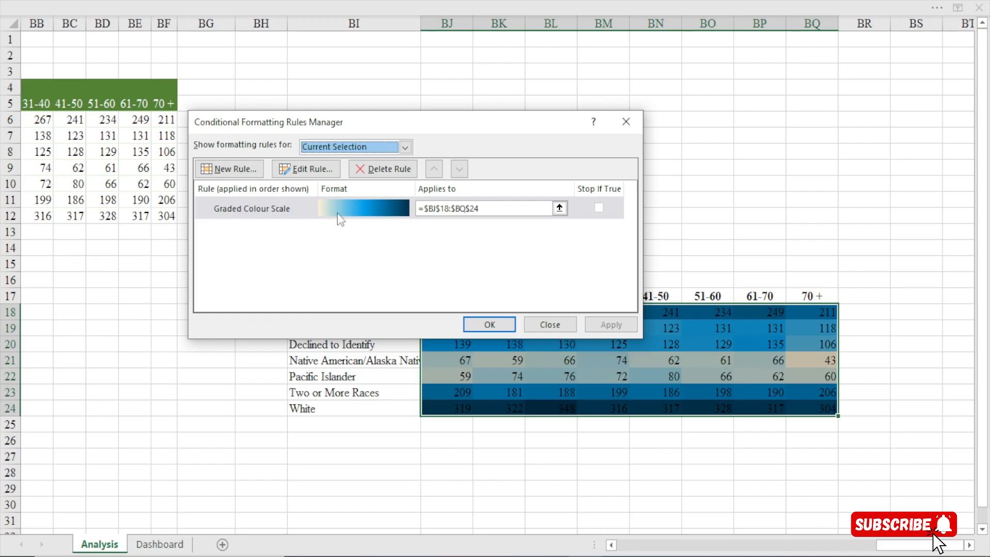
click(336, 216)
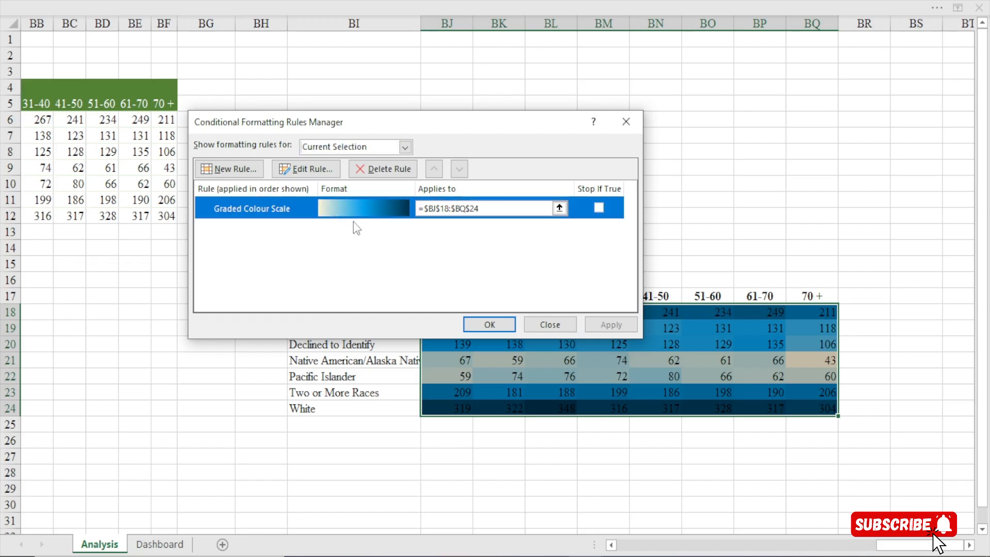
click(320, 171)
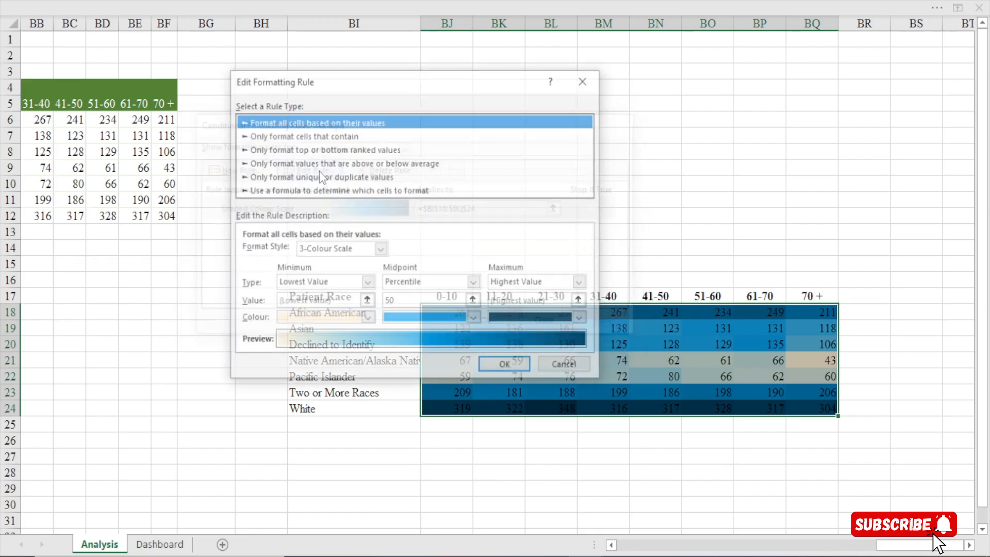
drag(413, 83, 412, 61)
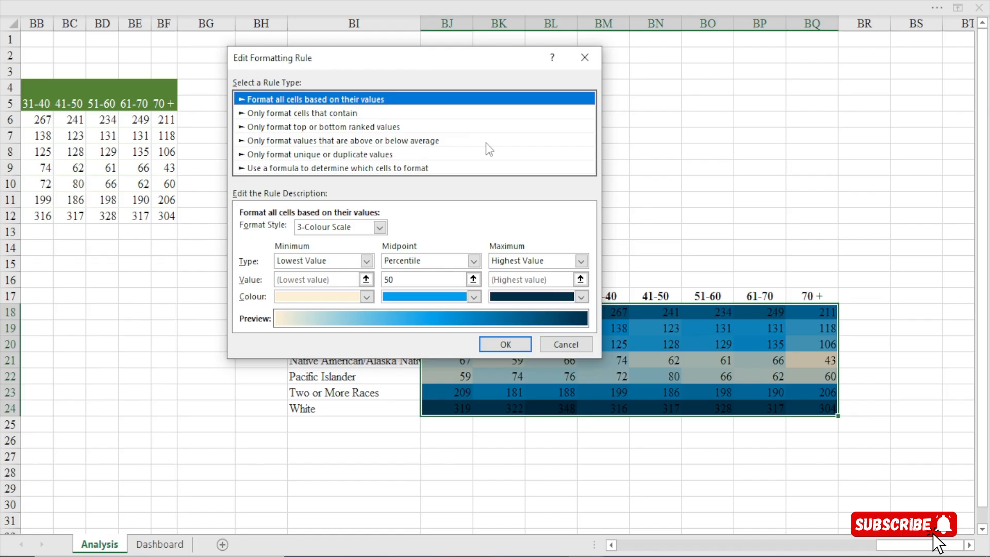
Set the colour scale's midpoint to the custom medium blue #0078B4, derived by lightening the recent dark blue
click(474, 297)
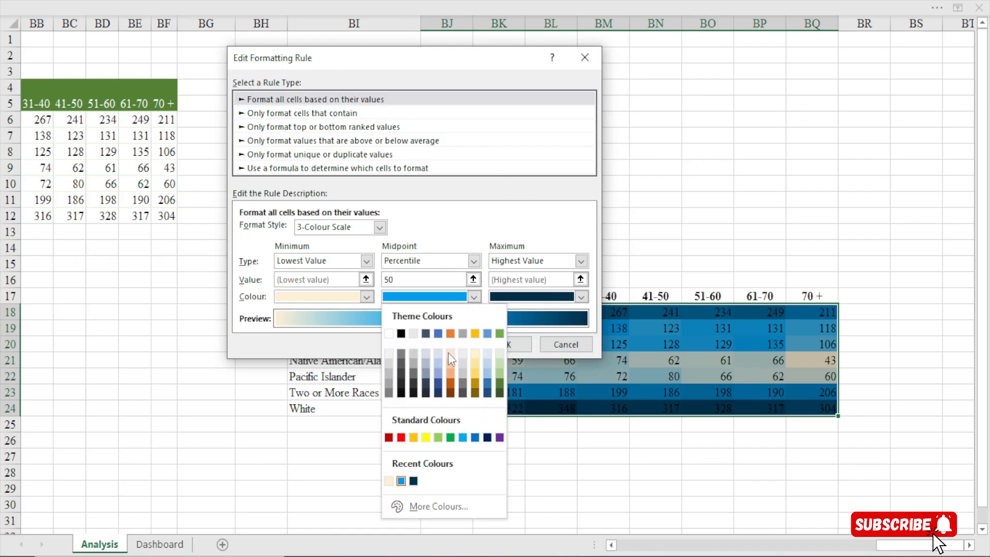
click(413, 481)
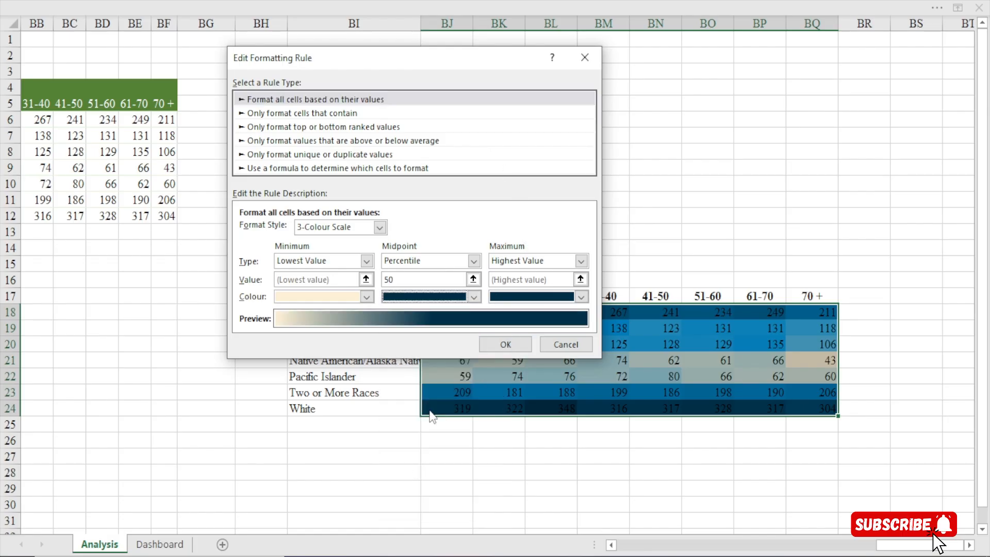
click(476, 300)
click(428, 506)
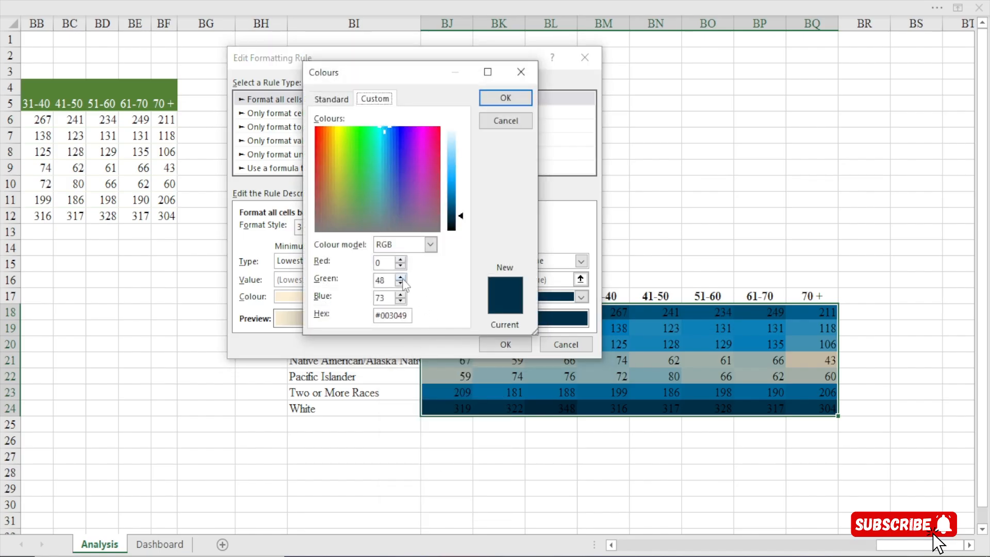
drag(456, 208, 457, 195)
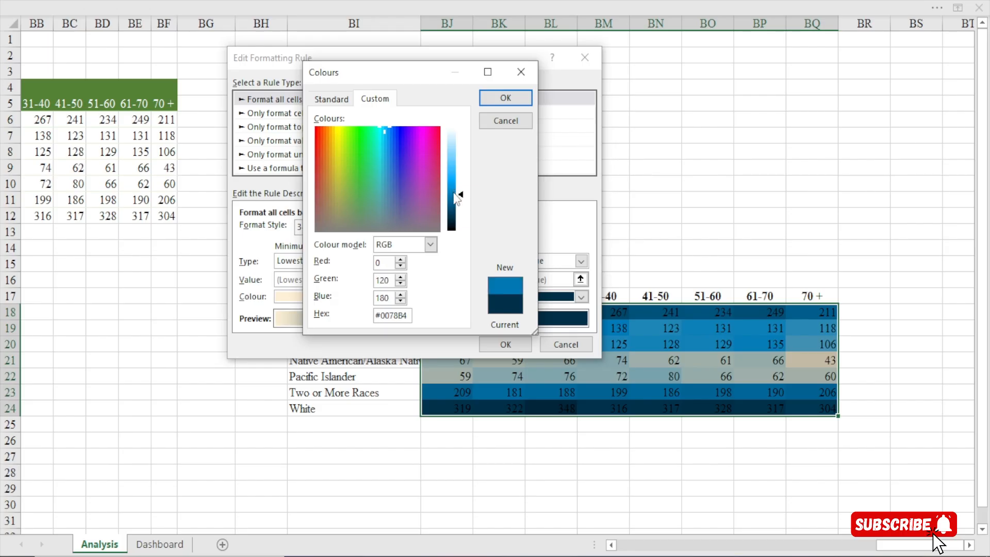
click(508, 98)
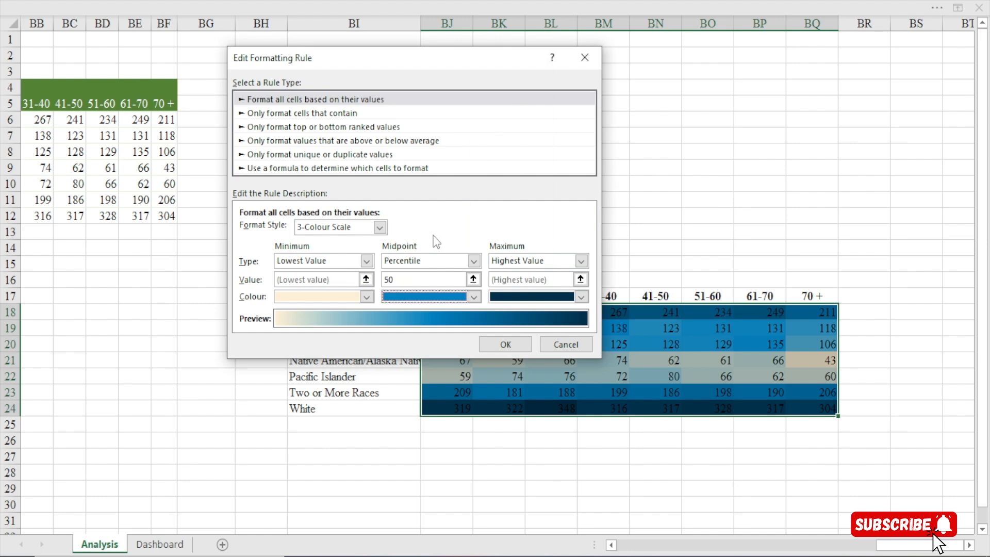
Set the colour scale's minimum colour to the full-strength theme orange and apply the edited rule to the table
click(366, 296)
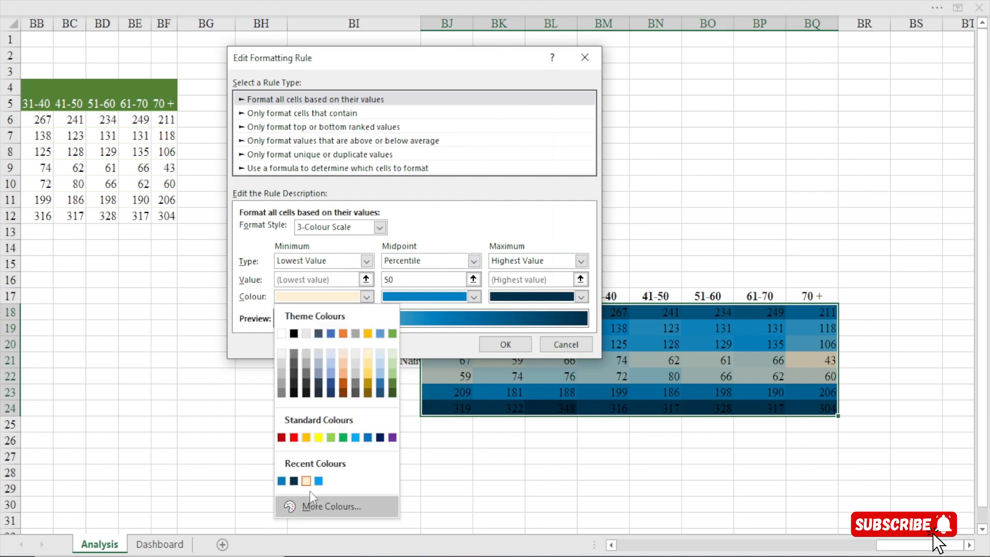
click(344, 378)
click(367, 297)
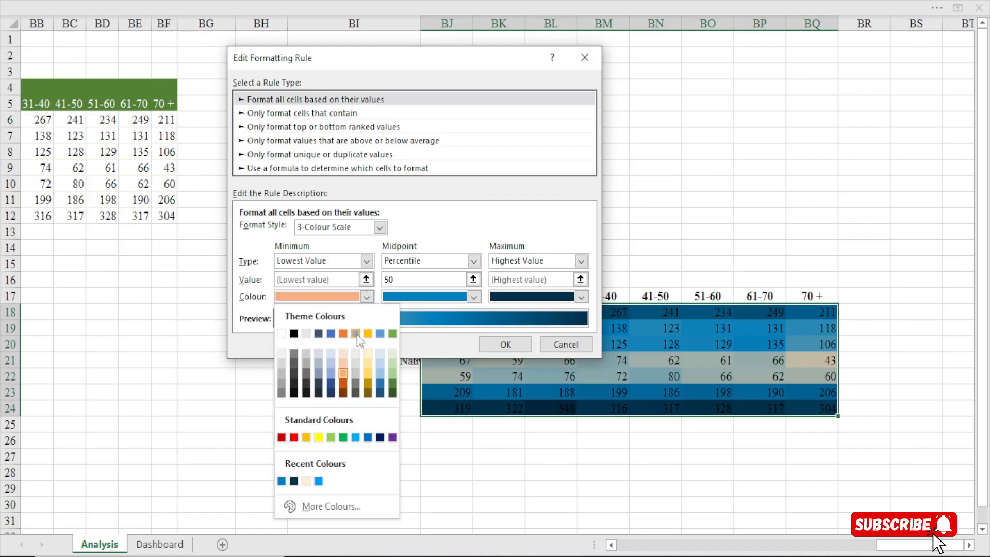
click(343, 334)
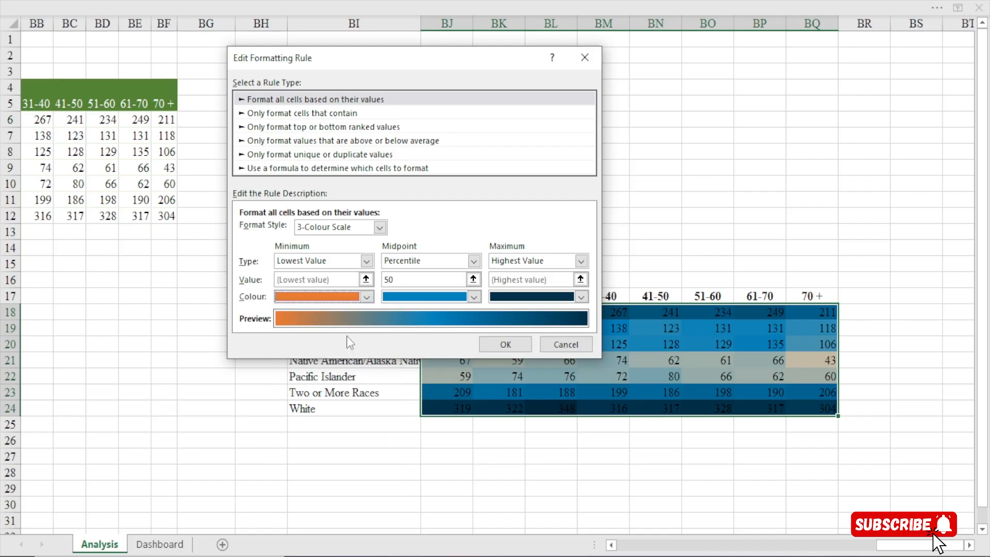
click(488, 343)
click(490, 324)
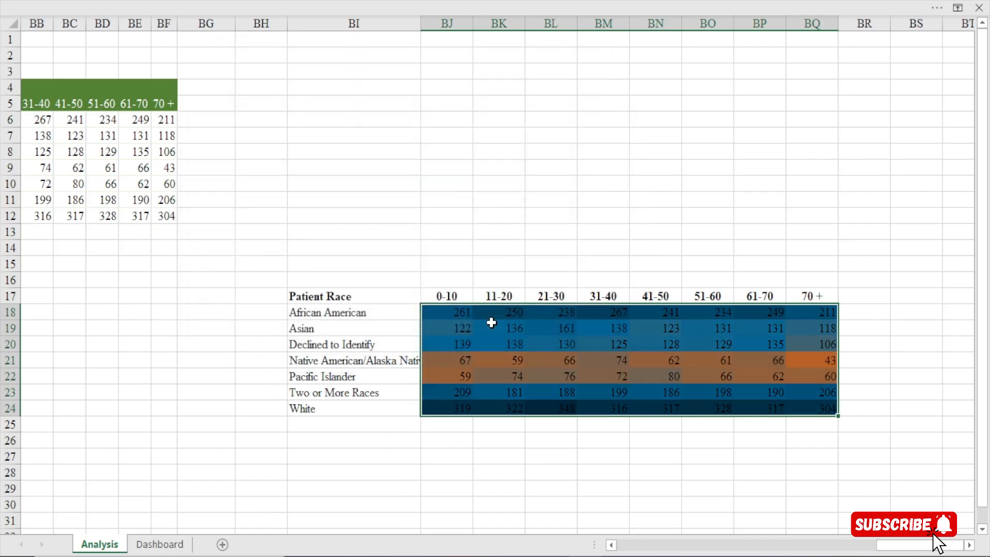
Examine the heat map's shading in the Native American/Alaska Native and Pacific Islander rows, including the 70+ age bucket
click(476, 230)
click(812, 363)
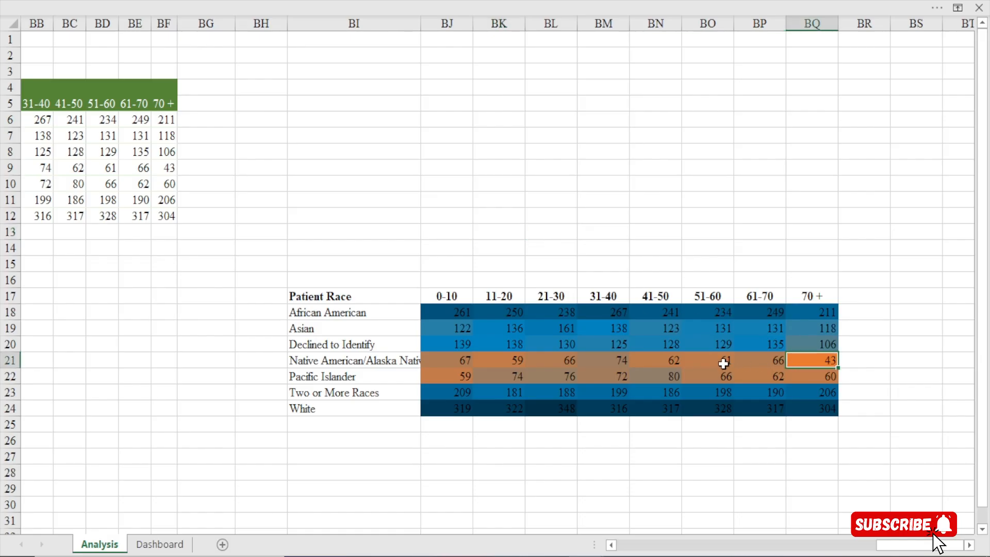
drag(655, 359, 824, 380)
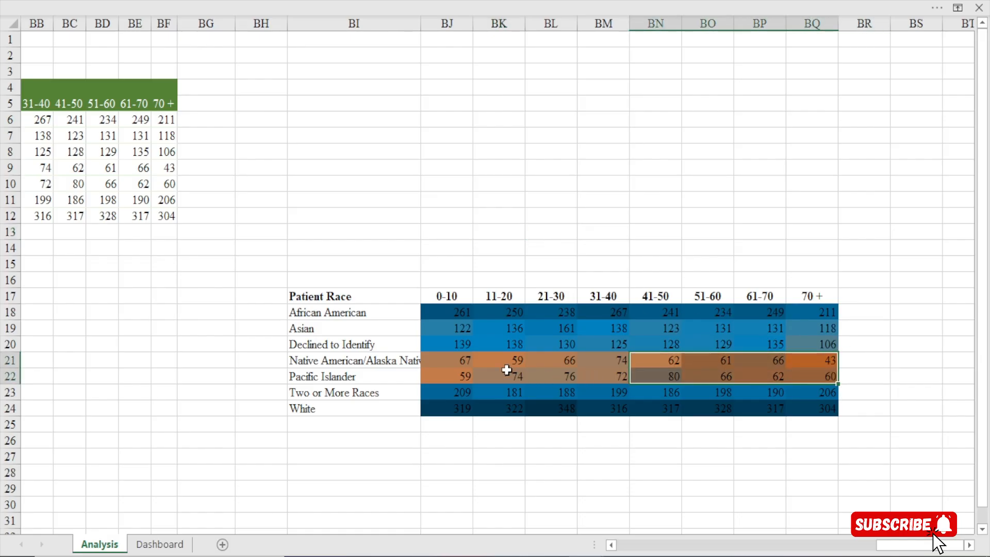
drag(464, 360, 550, 358)
click(463, 380)
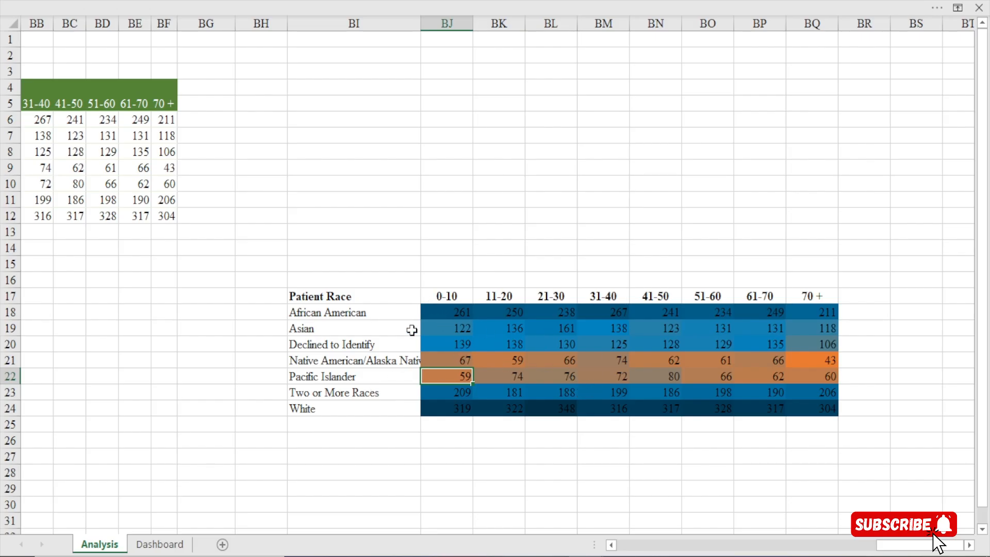
Set the width of the age bucket columns BJ to BQ to 6
mouse_move(451, 19)
mouse_down()
mouse_move(648, 38)
mouse_move(806, 28)
mouse_move(794, 81)
mouse_up()
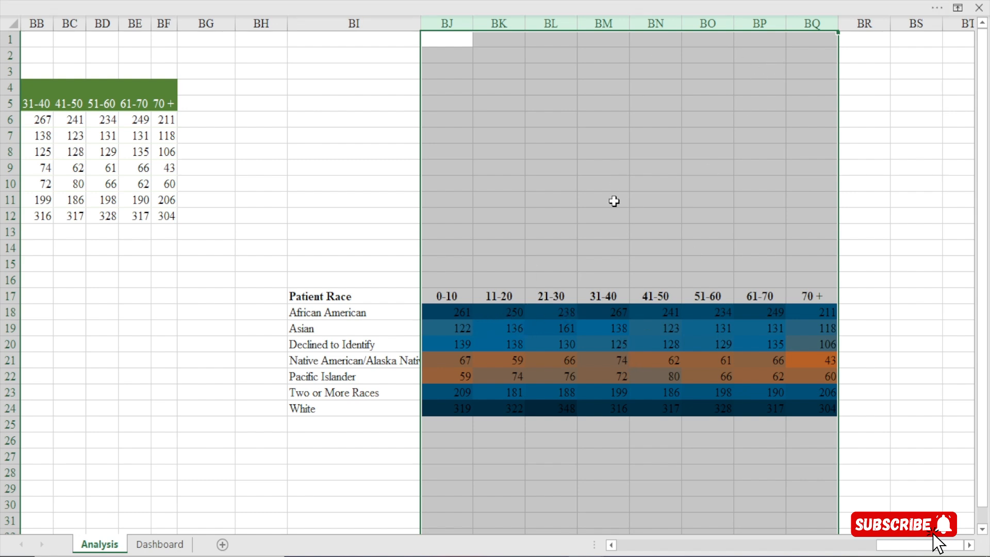
right_click(601, 27)
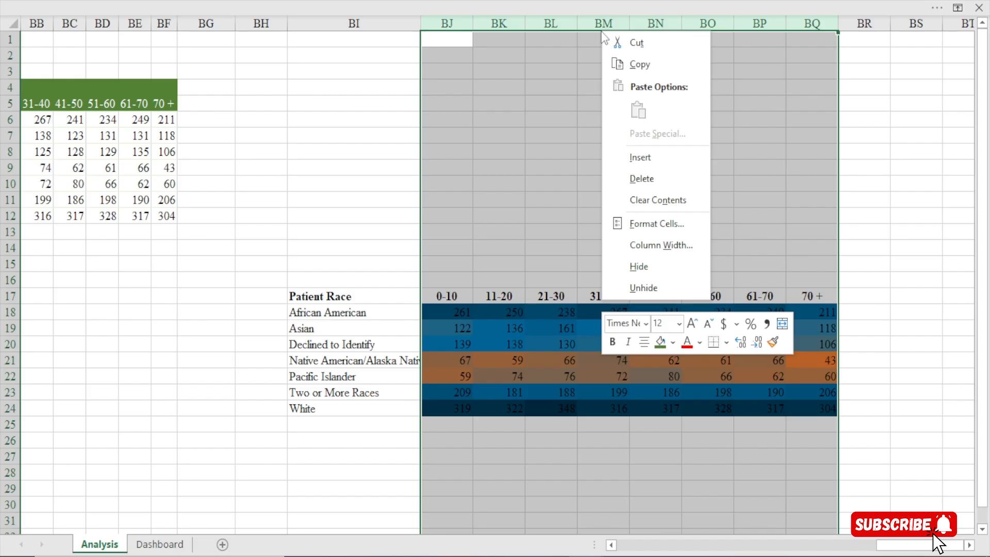
click(637, 243)
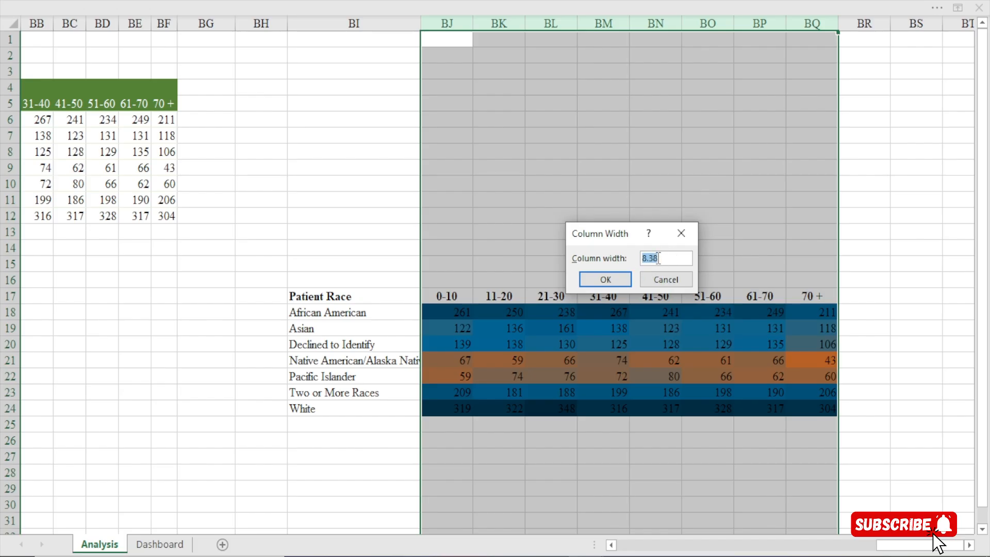
text(6)
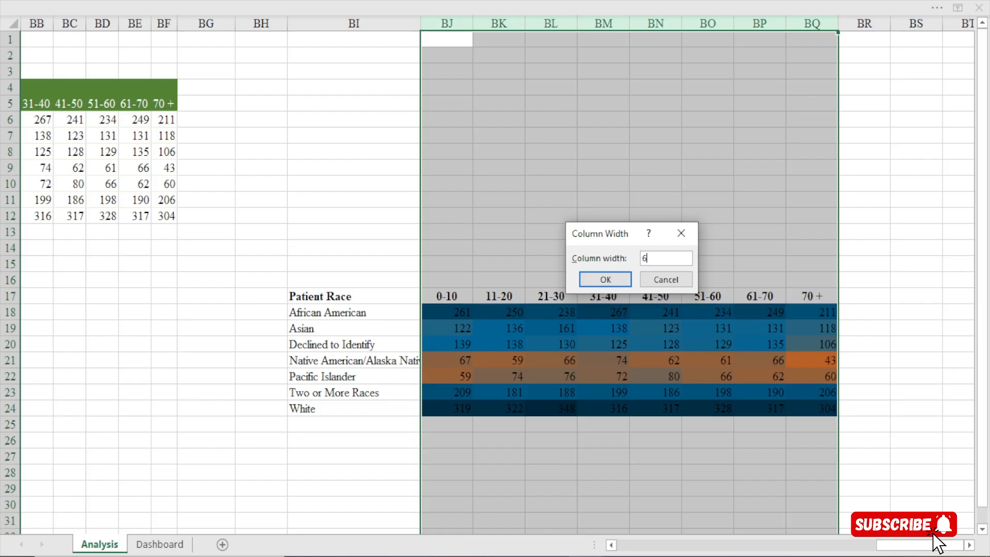
click(590, 279)
click(584, 360)
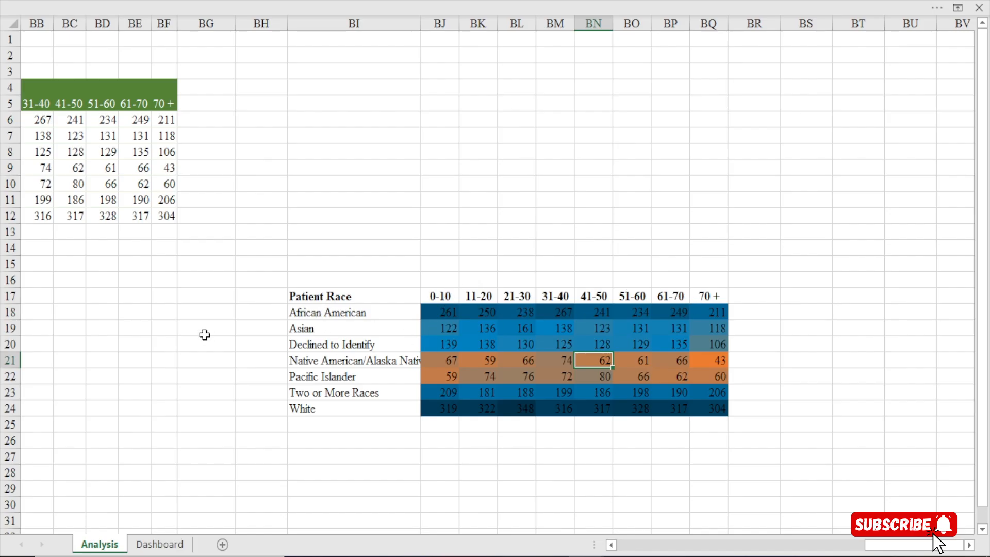
Set the height of the heat map's rows 17 to 24 to 16
drag(3, 294, 4, 409)
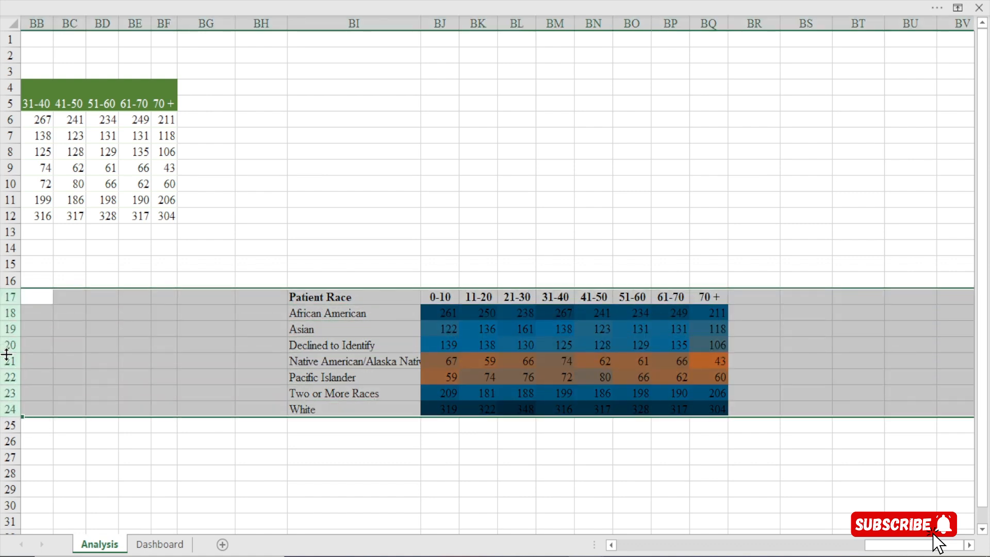
click(389, 344)
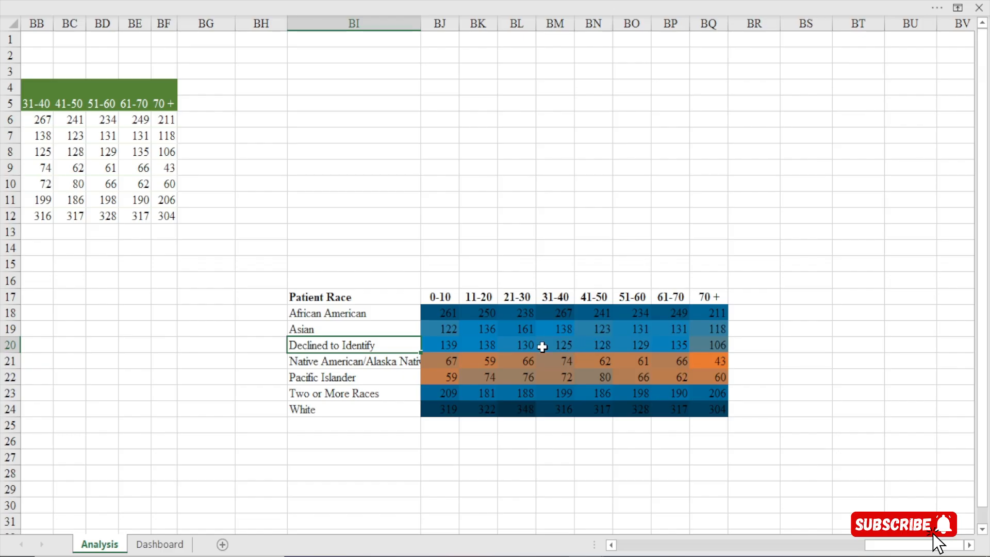
drag(4, 297, 4, 409)
right_click(4, 361)
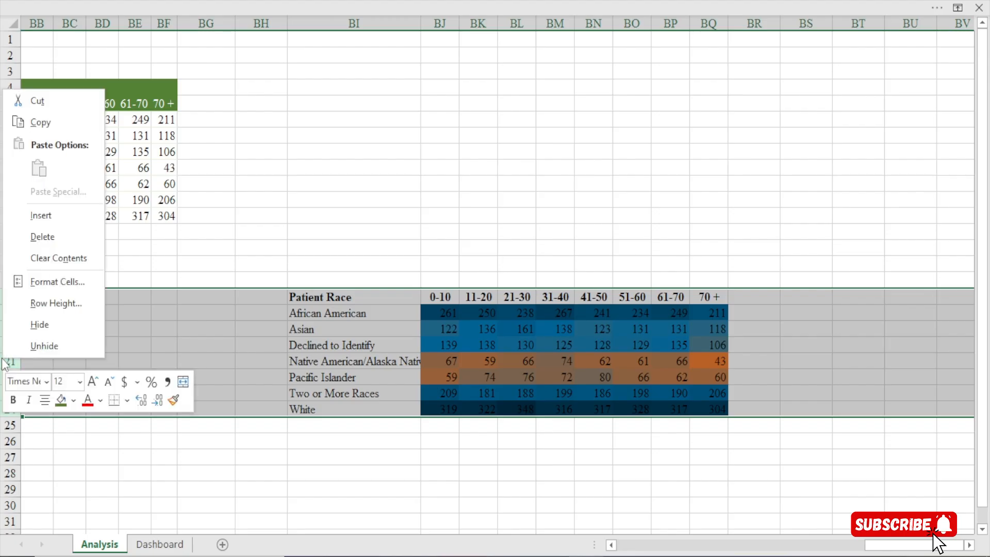
click(54, 306)
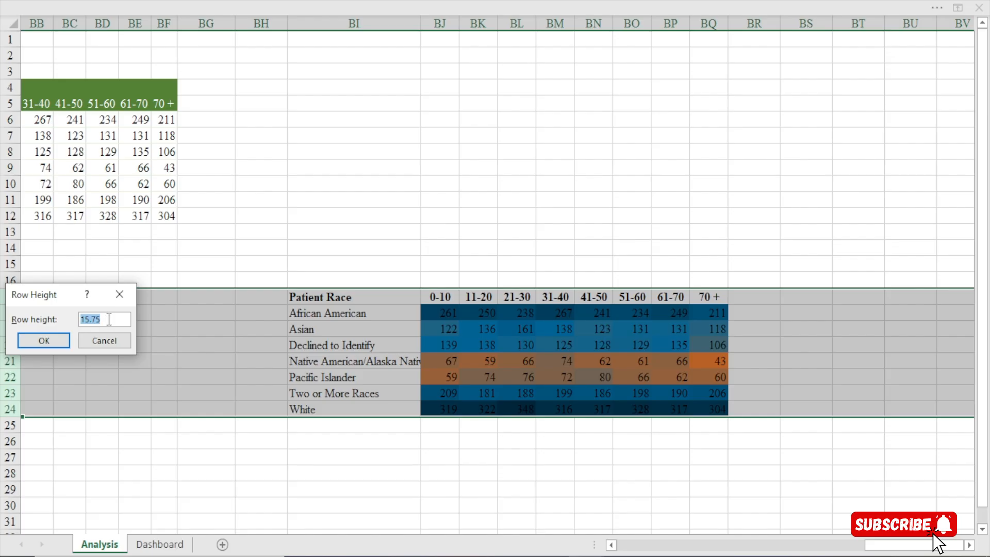
text(16)
click(34, 342)
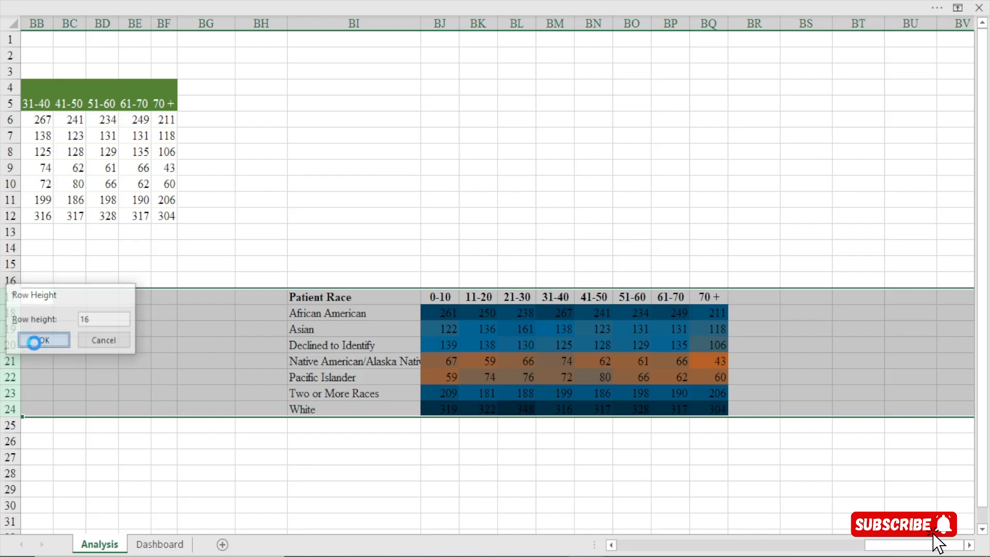
click(448, 344)
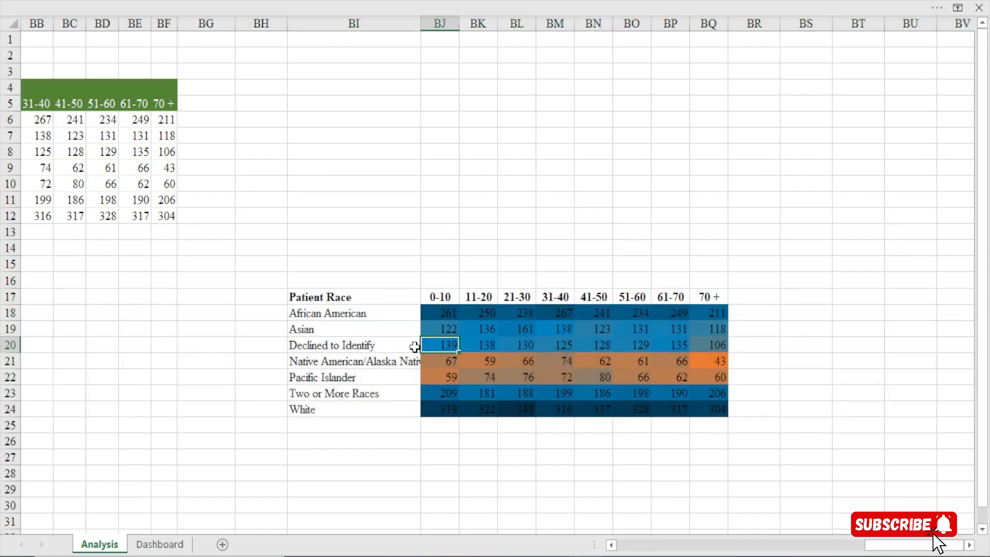
Change the font of the whole heat map table, BI17:BQ24, to the theme body font Calibri
drag(347, 298, 704, 411)
click(273, 3)
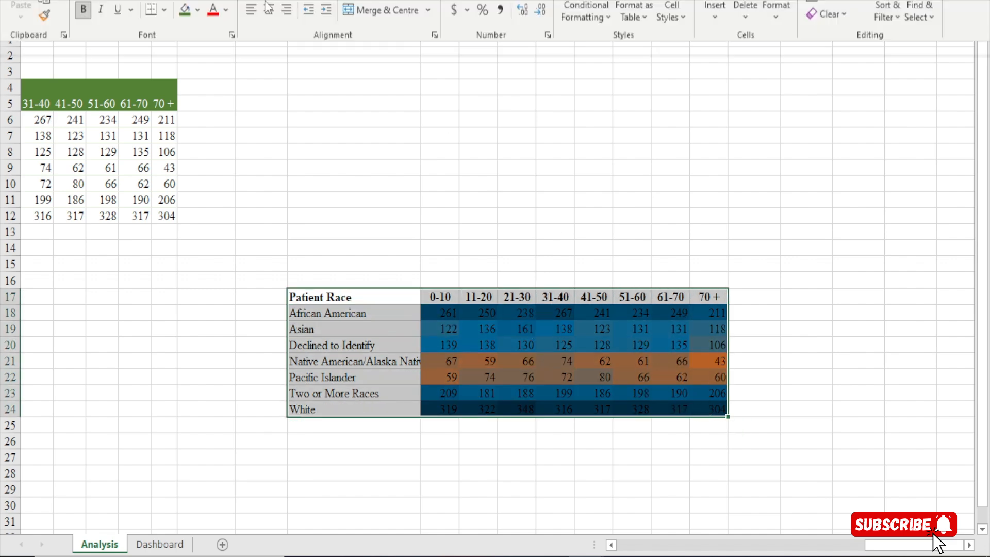
click(163, 69)
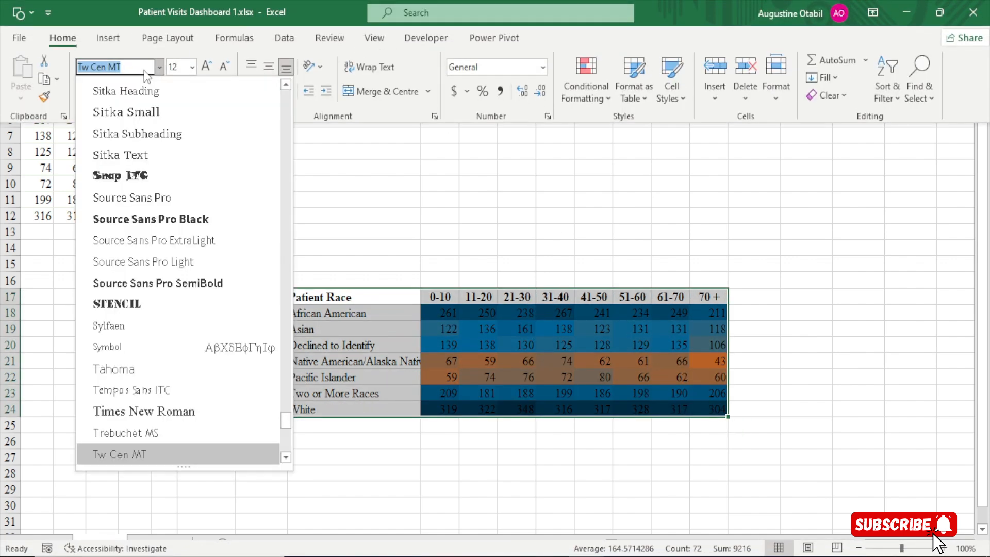
click(162, 70)
click(162, 70)
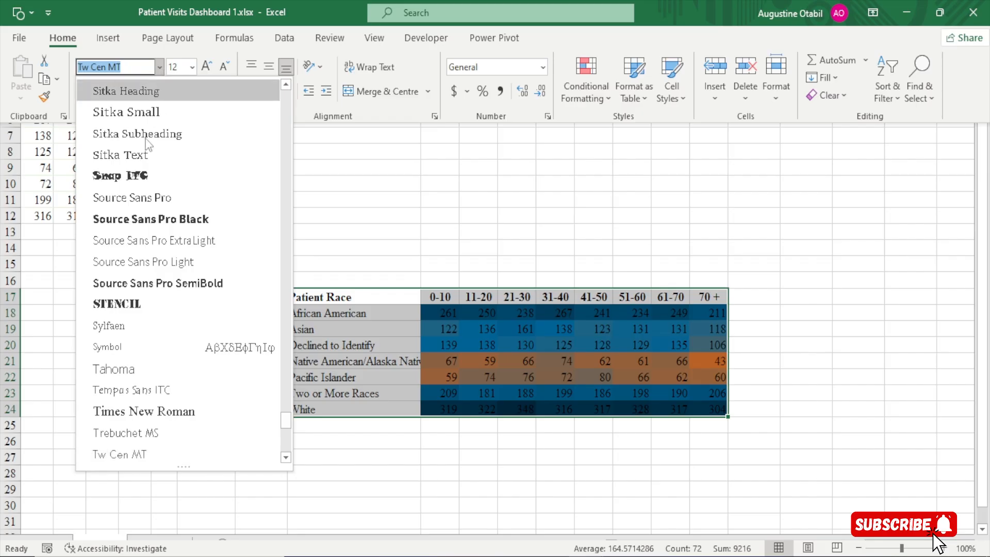
scroll(152, 128, up, 10)
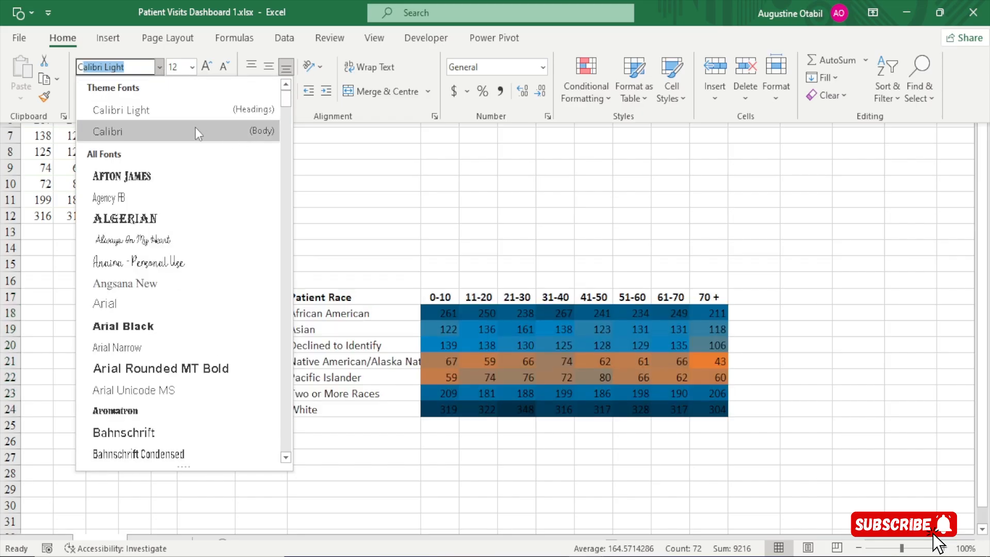
click(195, 130)
key(ctrl+shift+F1)
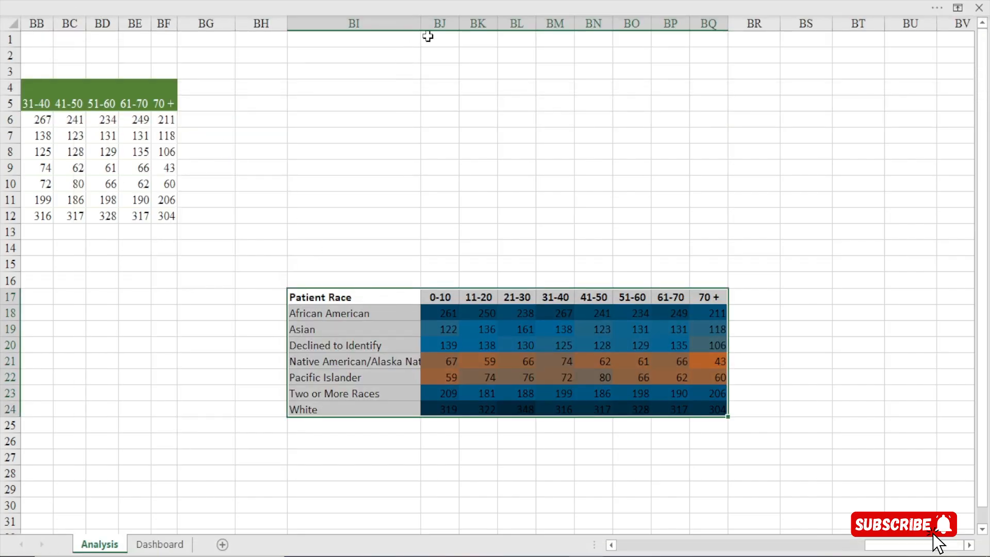
Widen column BI to fit the longest race name and fill the heat map's header row BI17:BQ17 with light grey
drag(420, 23, 442, 23)
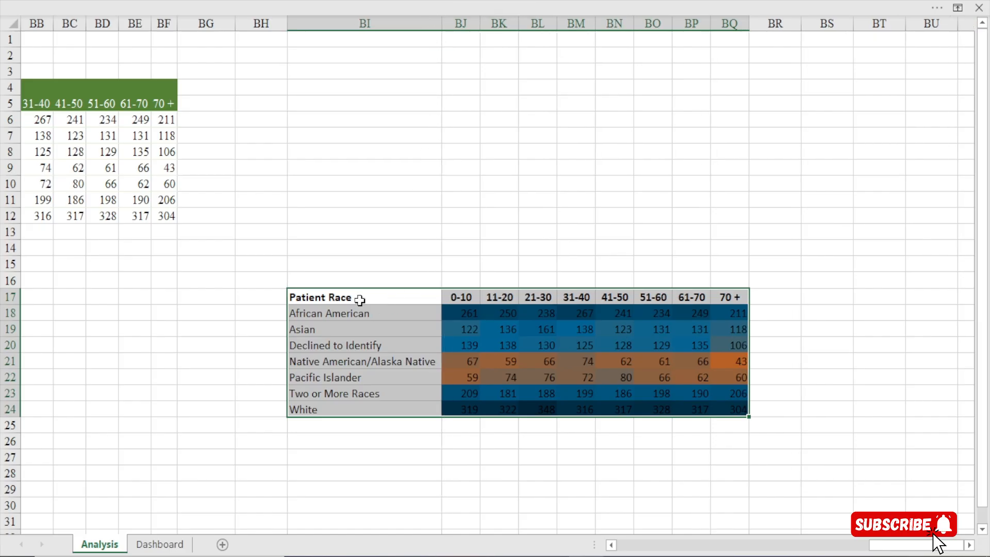
drag(359, 300, 747, 304)
click(283, 2)
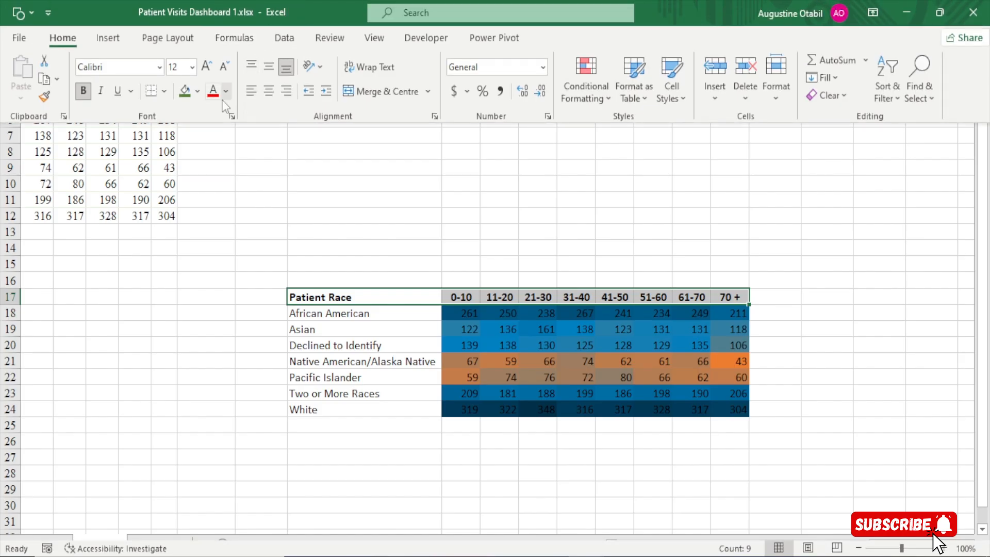
click(195, 92)
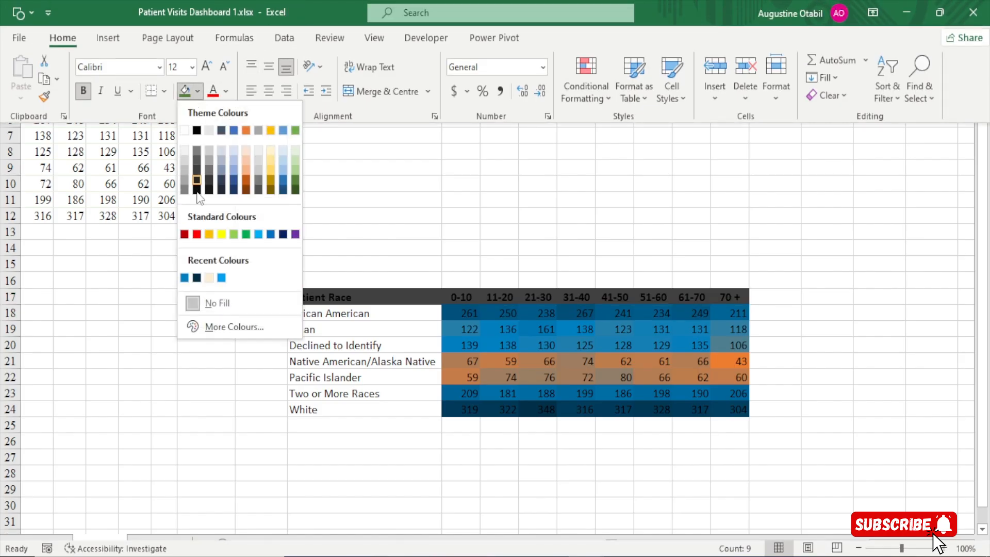
click(182, 161)
key(ctrl+shift+F1)
click(361, 281)
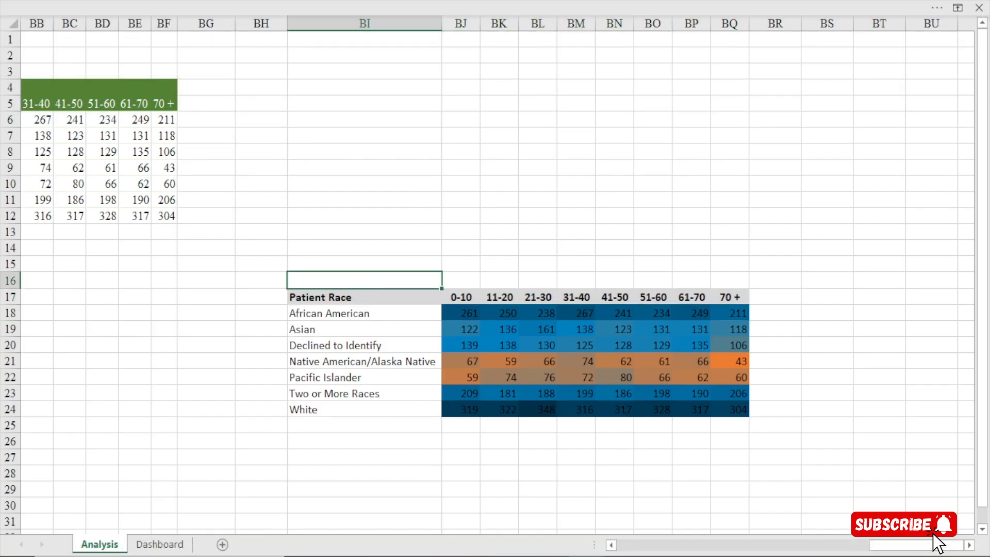
Compare the age bucket pivot table's values with the heat map's shading, including the White and Native American/Alaska Native rows
mouse_move(919, 547)
mouse_down()
mouse_move(882, 547)
mouse_move(900, 548)
mouse_up()
drag(51, 86, 372, 222)
drag(896, 548, 903, 548)
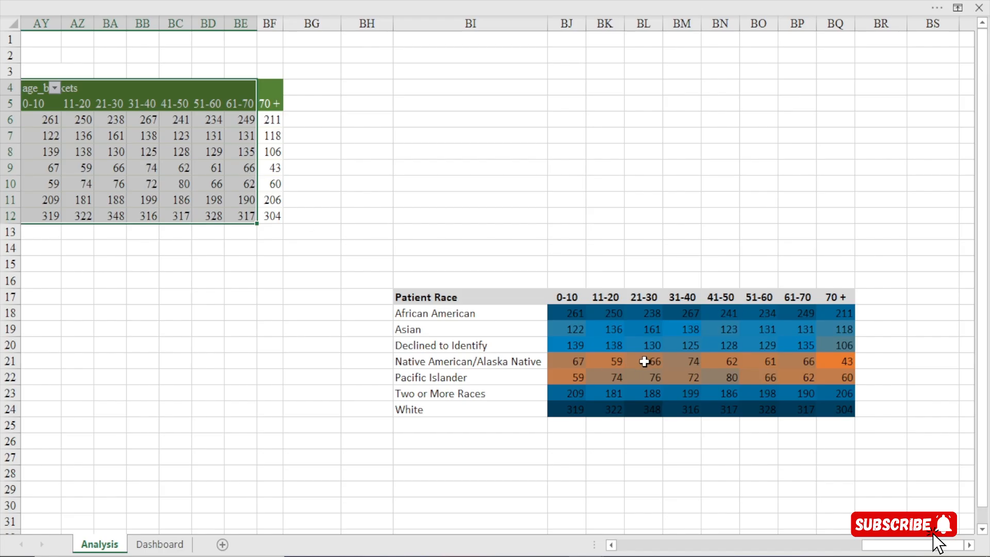
click(202, 155)
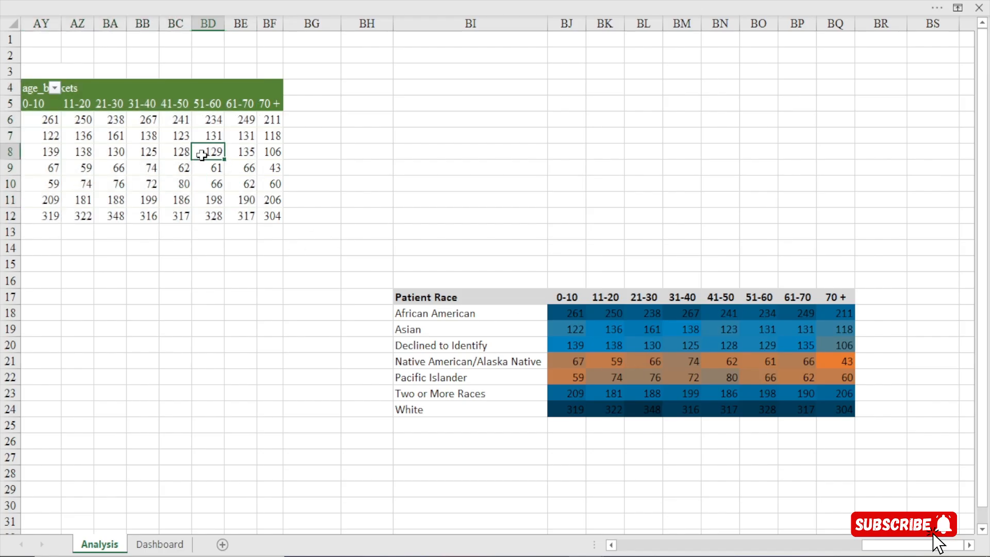
click(758, 405)
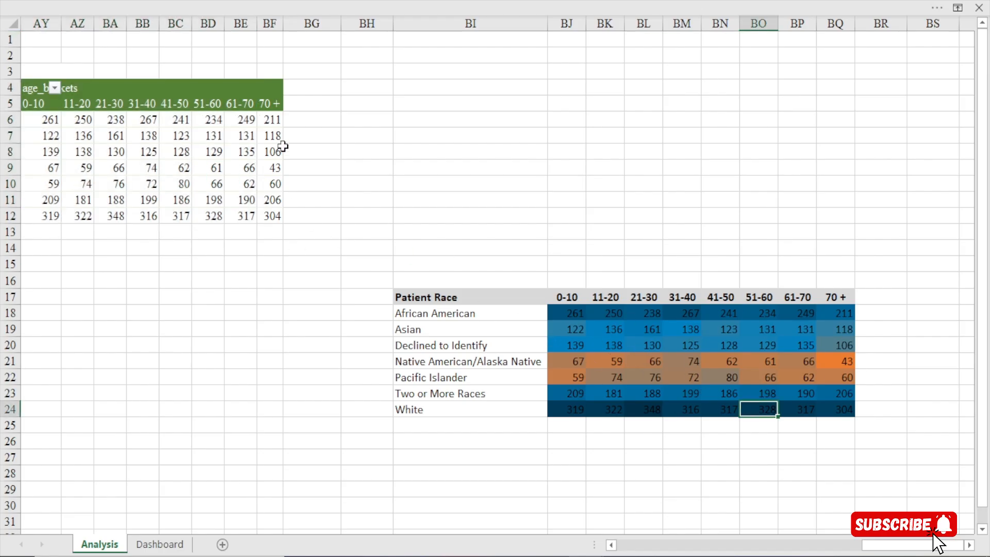
click(304, 152)
click(768, 361)
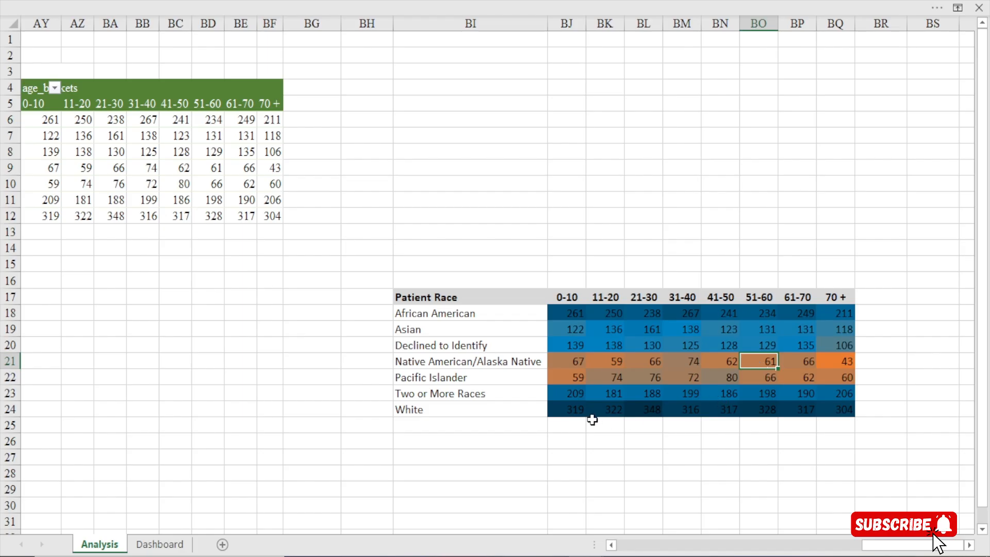
drag(566, 413, 903, 400)
click(830, 410)
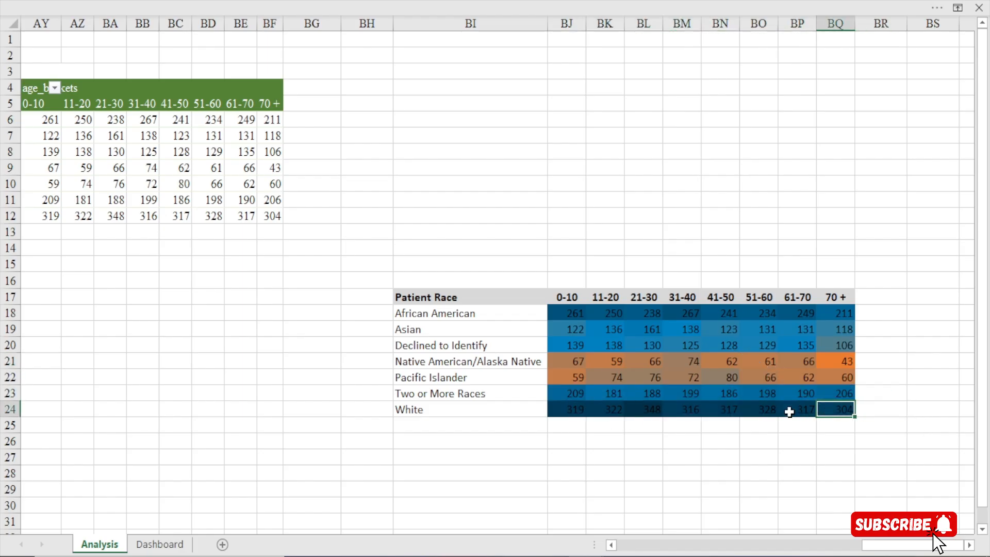
click(600, 246)
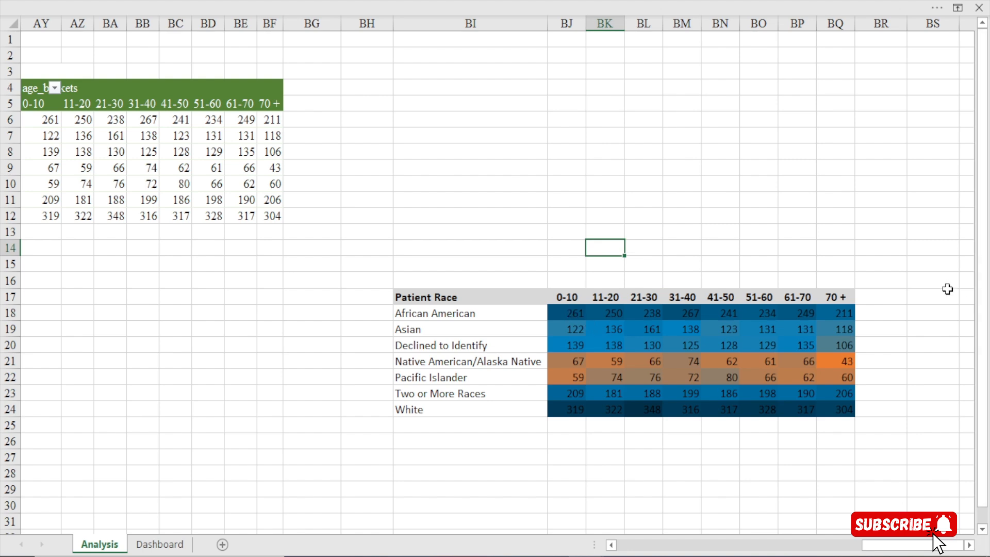
double_click(970, 545)
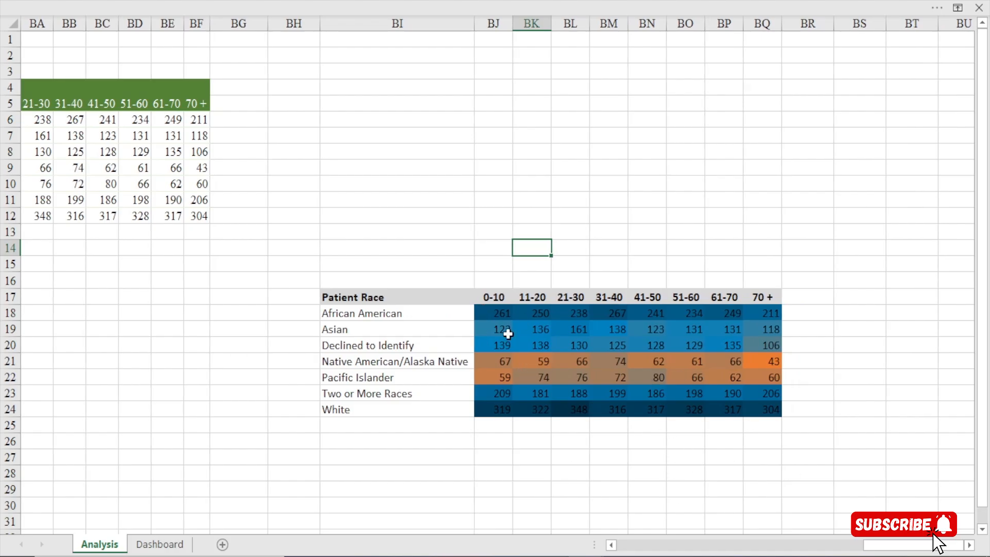
Try clearing the African American 0-10 value in the heat map, and undo the deletion
click(493, 311)
key(Down)
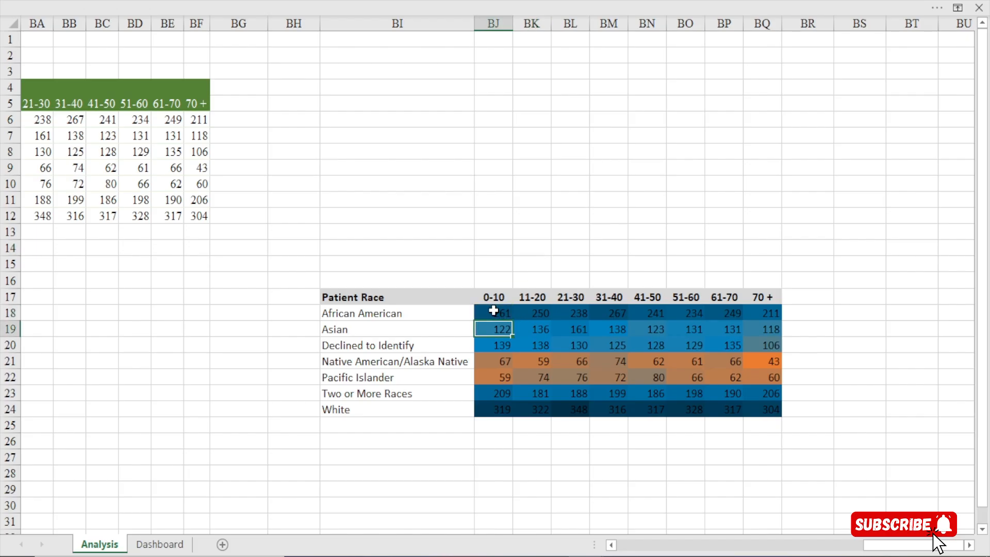
click(496, 316)
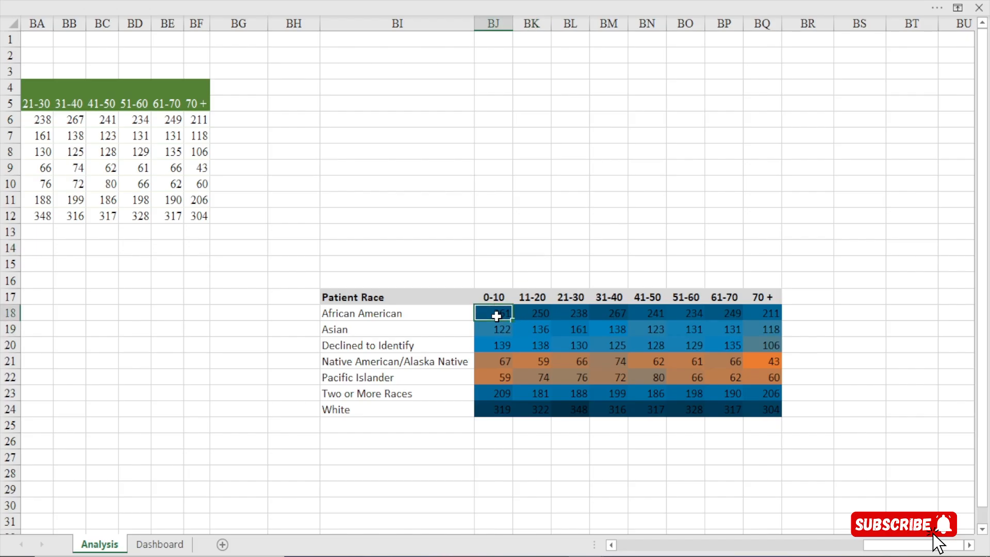
key(Delete)
click(522, 386)
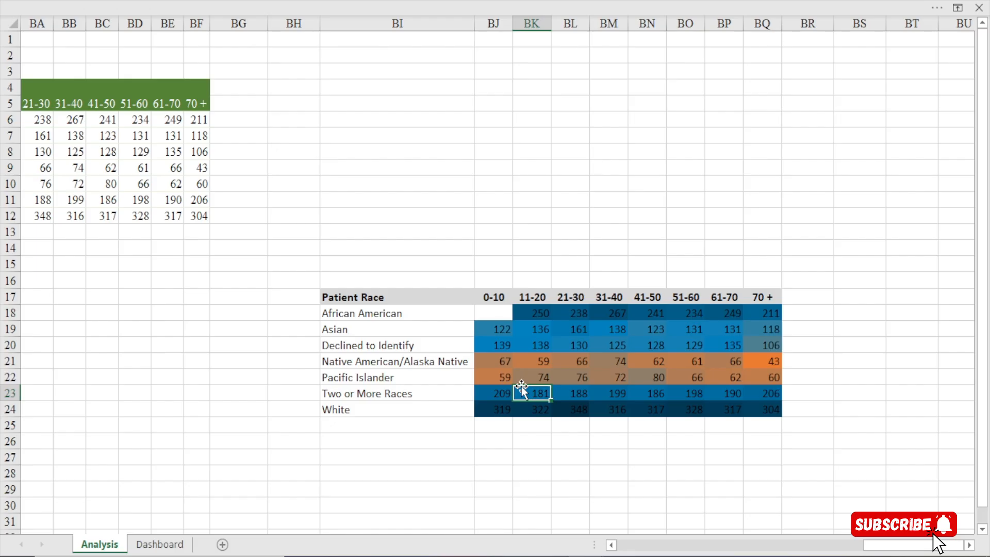
key(ctrl+z)
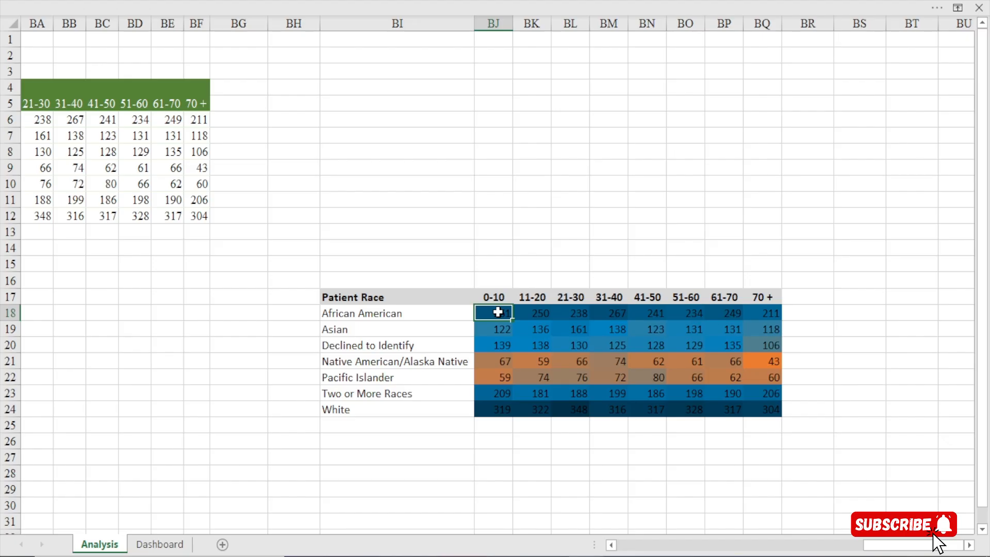
Hide the numbers in the heat map cells BJ18:BQ24 by applying the custom number format ;;;
drag(498, 312, 774, 413)
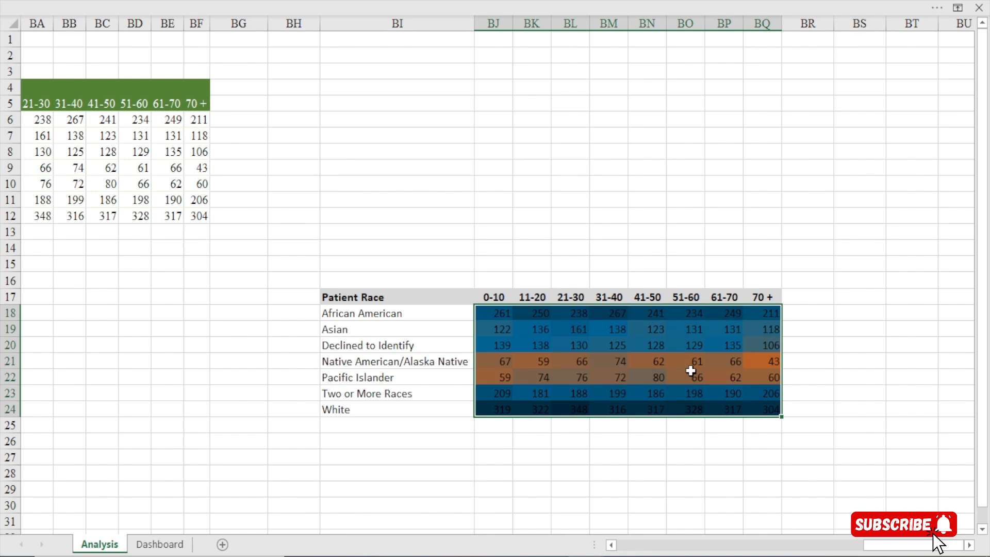
key(ctrl+1)
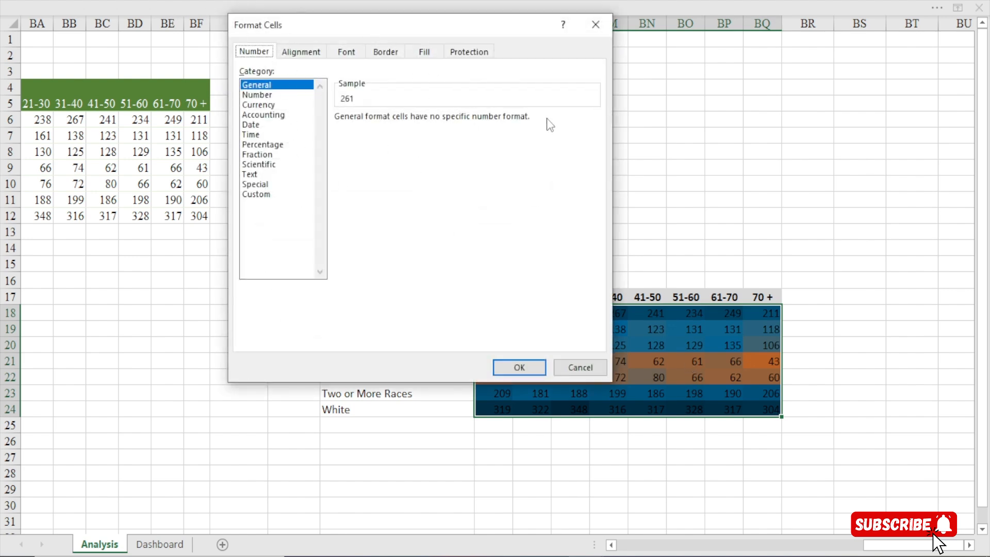
click(261, 196)
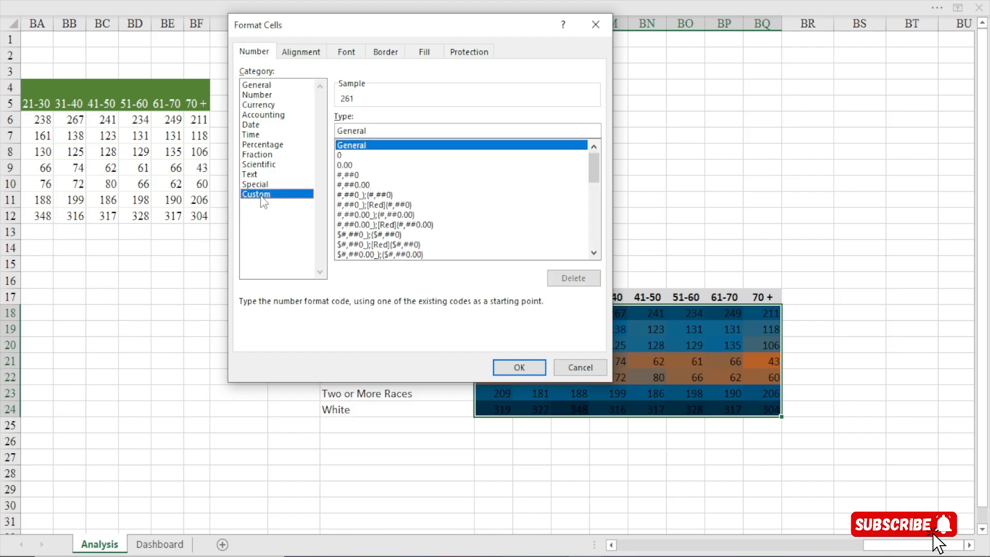
click(378, 132)
key(BackSpace)
key(BackSpace)
key(BackSpace)
key(BackSpace)
key(BackSpace)
key(BackSpace)
key(BackSpace)
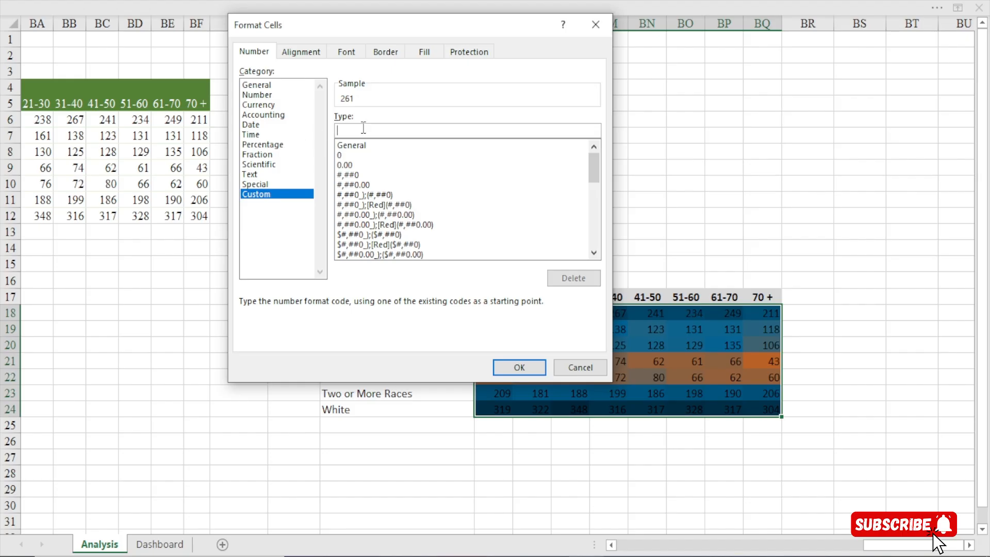
text(;;;)
click(517, 371)
click(631, 332)
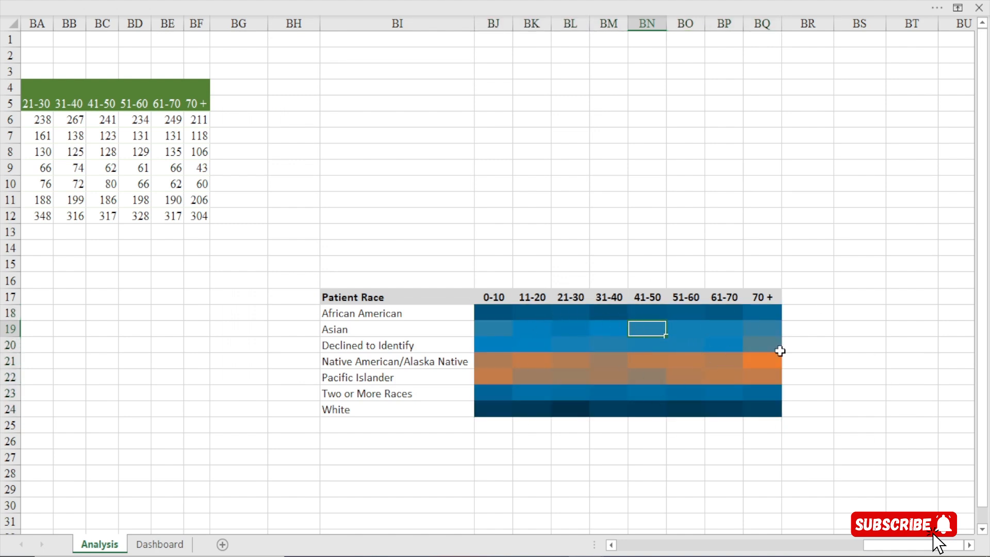
Examine the heat map without its numbers and the free space for it on the Dashboard sheet
drag(484, 309, 749, 401)
click(688, 365)
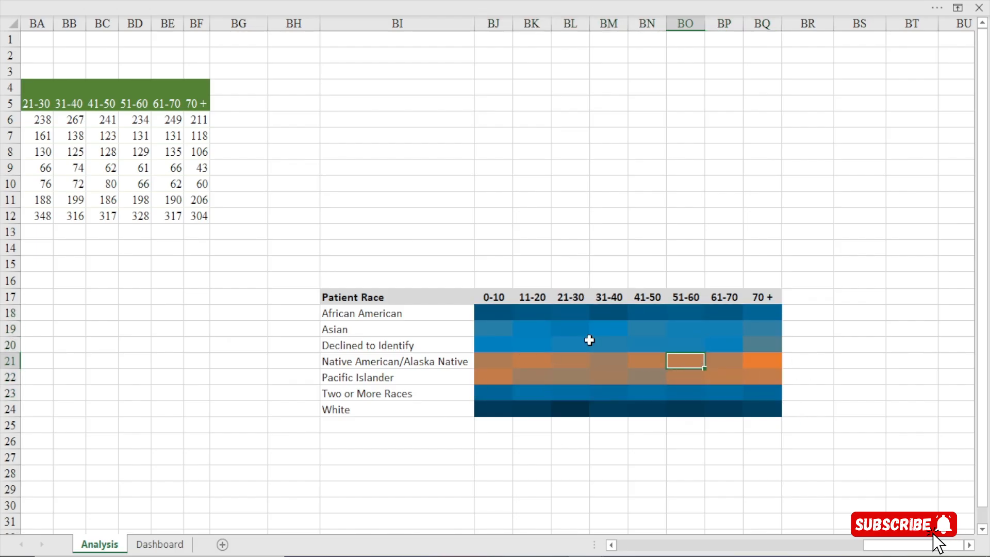
drag(493, 312, 783, 398)
click(757, 380)
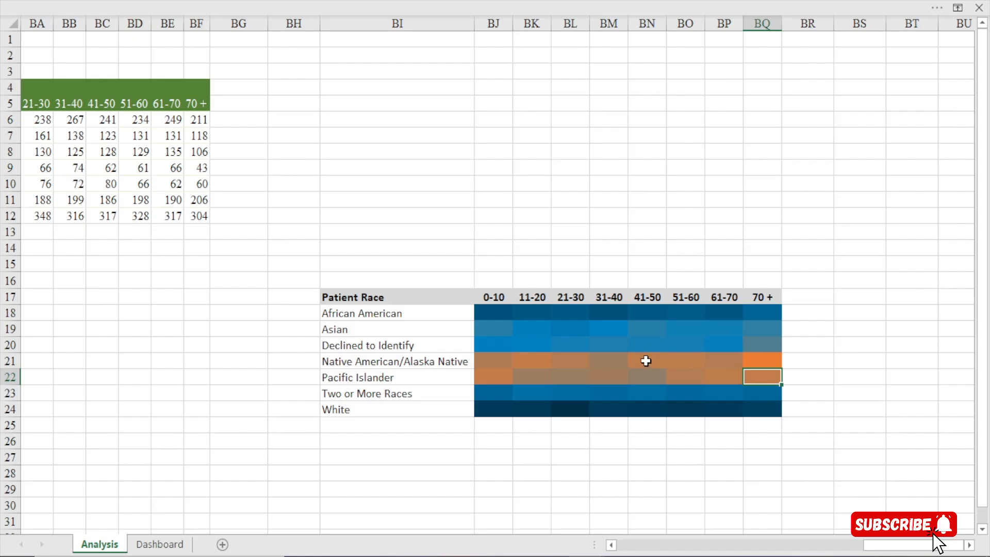
click(162, 544)
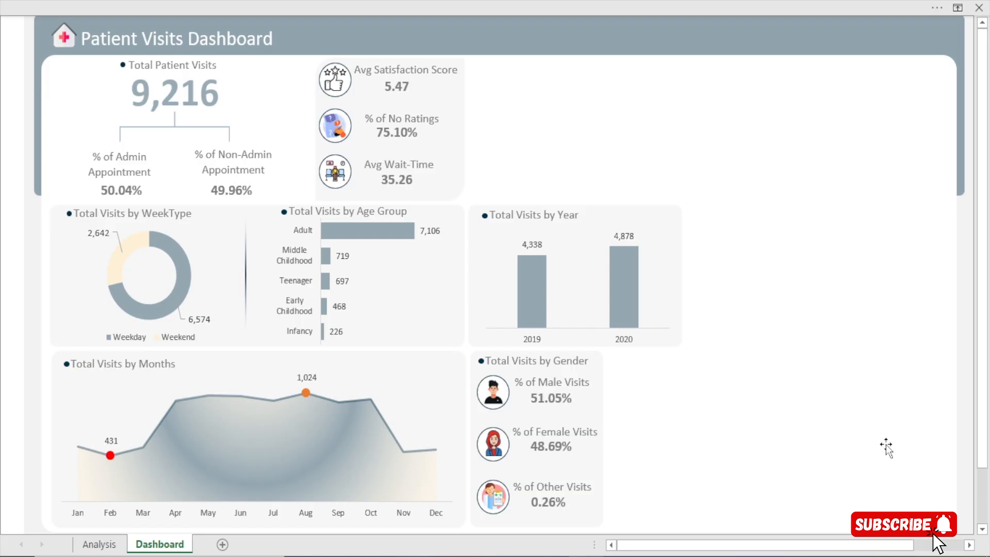
click(102, 544)
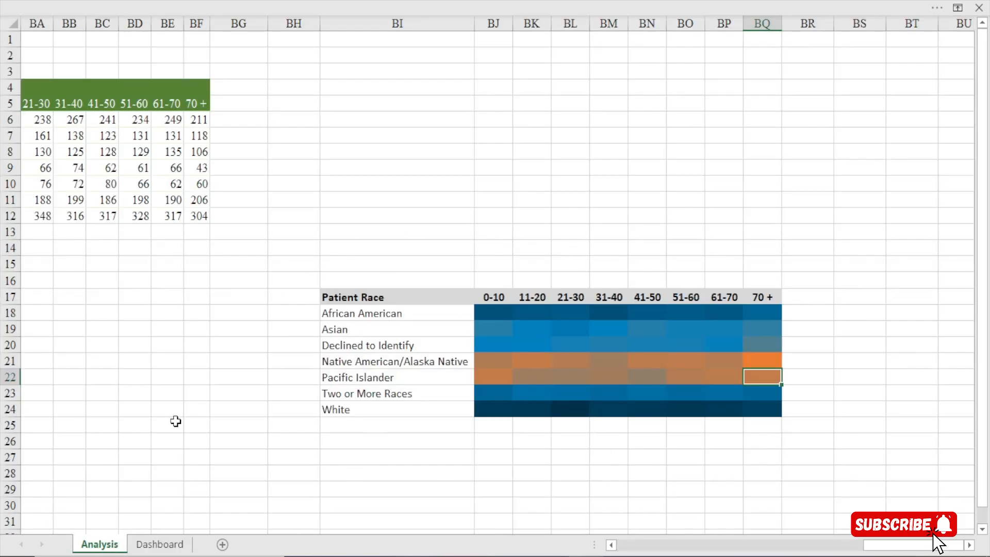
click(177, 544)
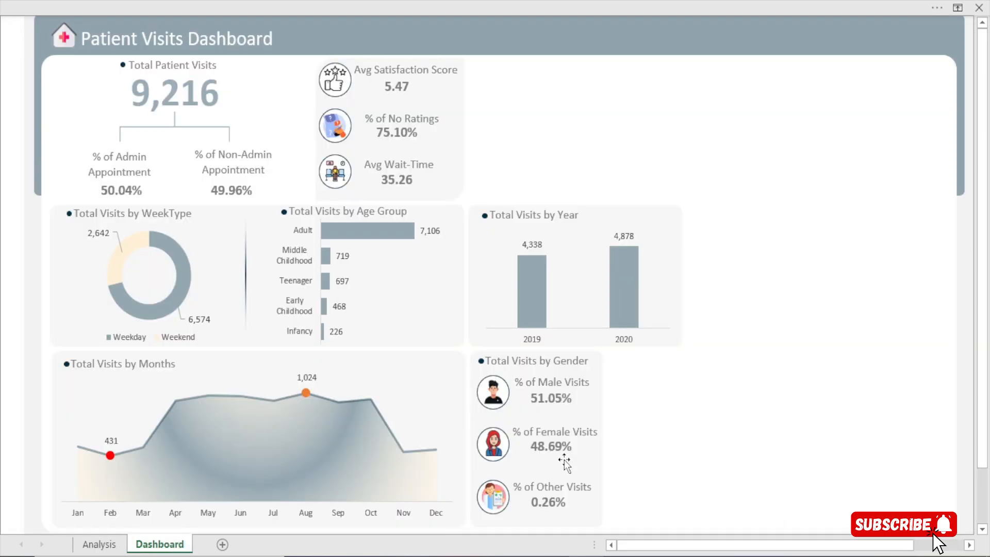
click(722, 387)
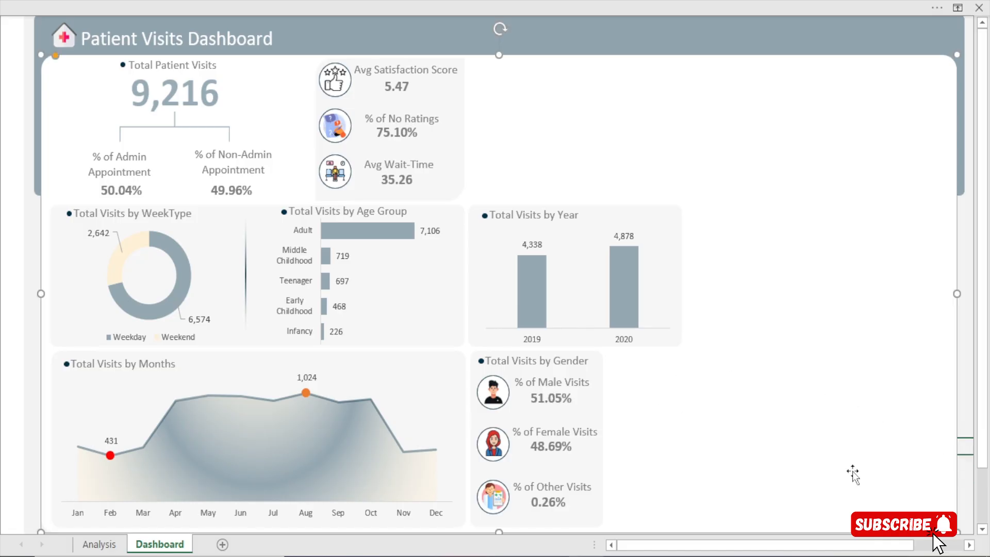
click(102, 544)
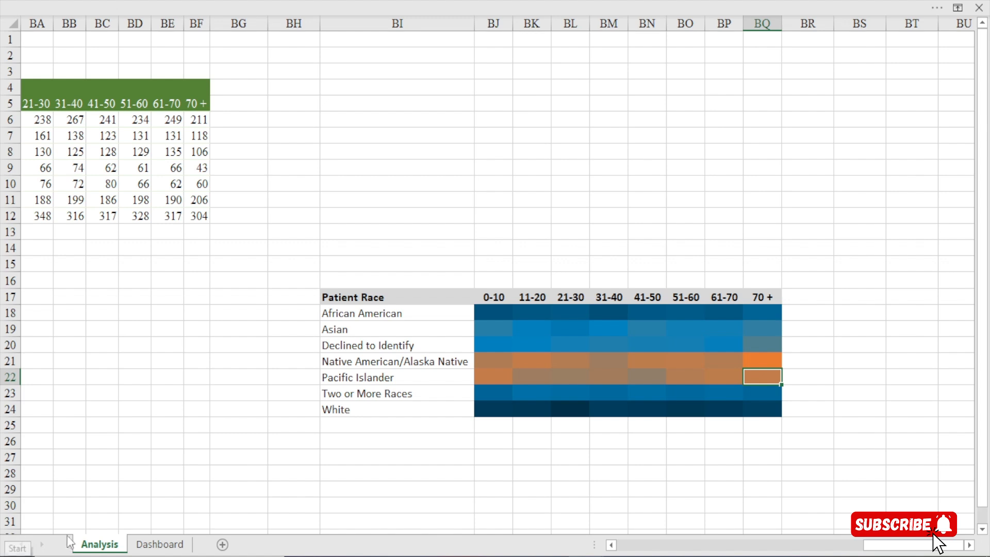
Duplicate the background panel of Total Visits by Gender on the Dashboard sheet and place the copy directly beside the original
click(158, 544)
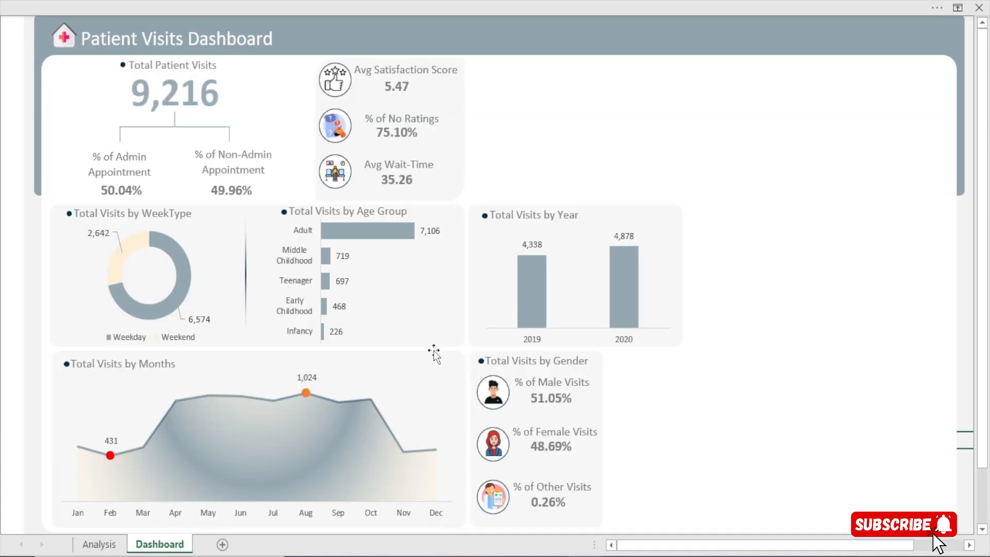
click(493, 352)
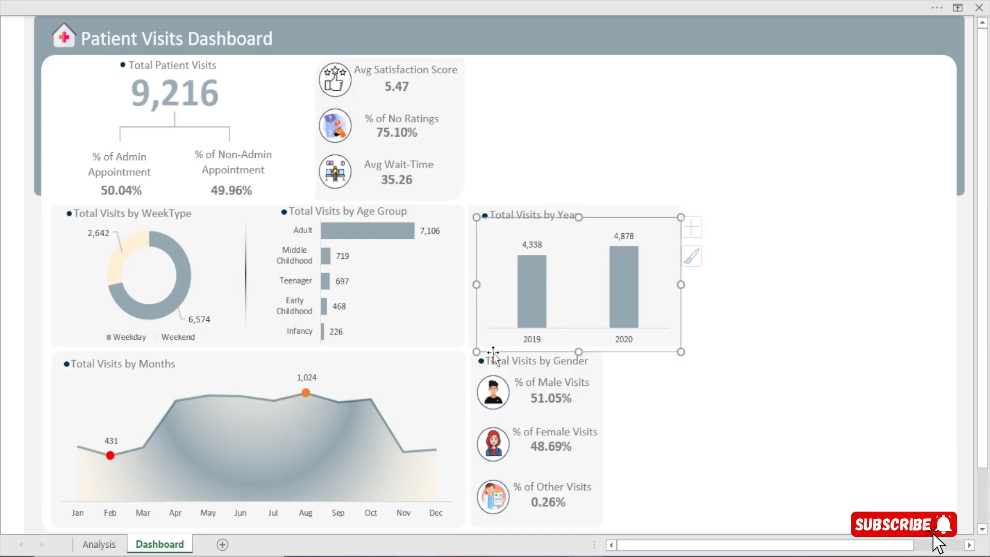
click(513, 526)
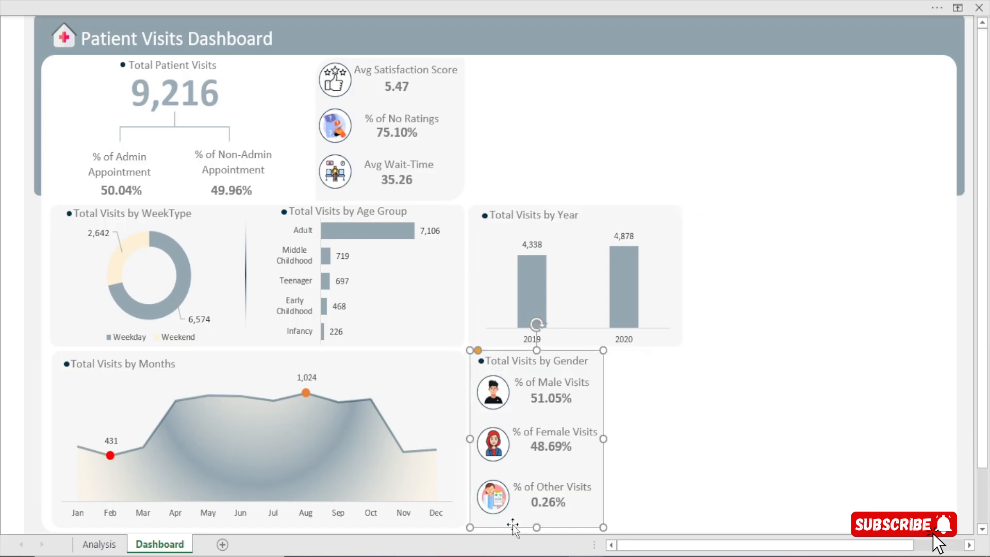
drag(515, 528, 499, 489)
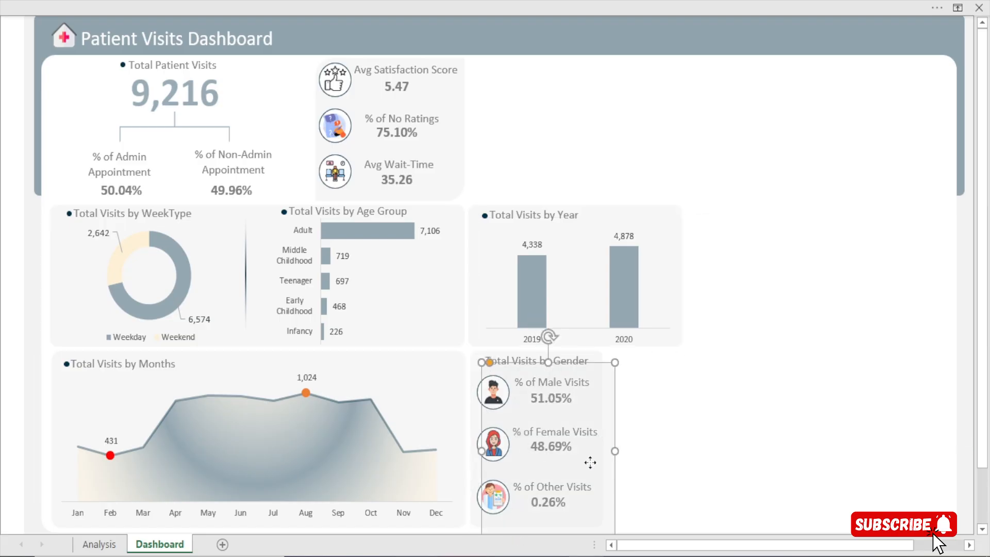
drag(591, 462, 653, 453)
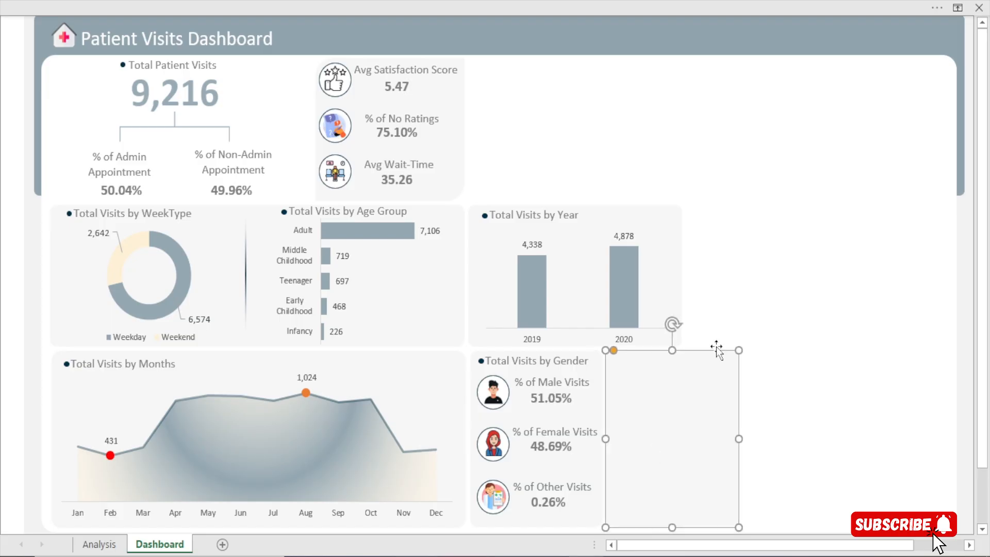
Widen the duplicated panel until it nearly reaches the outer edge of the dashboard's white background
click(716, 282)
click(692, 410)
drag(738, 437, 951, 443)
click(776, 144)
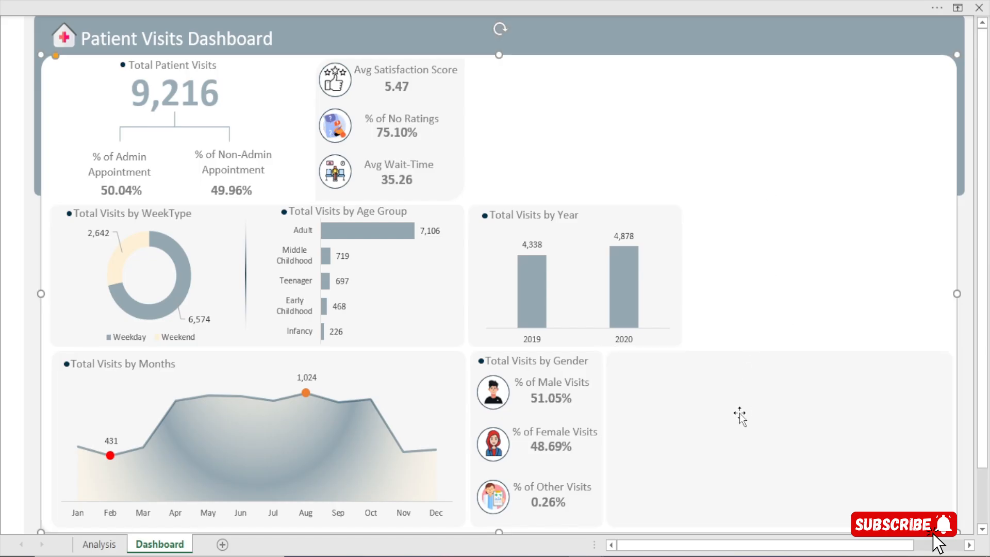
Narrow column BI on the Analysis sheet so the Patient Race labels take up less width beside the heat map
click(89, 551)
click(353, 297)
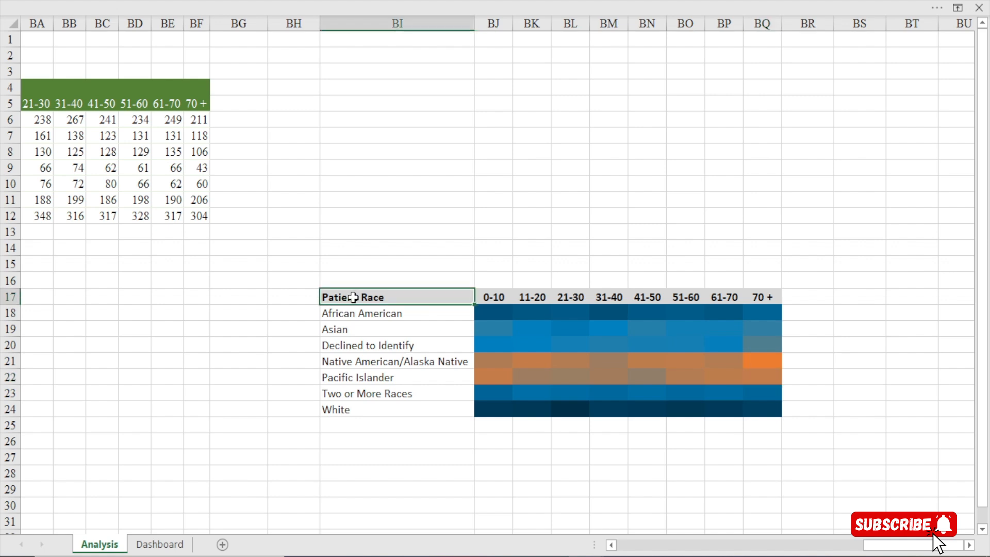
drag(353, 297, 755, 405)
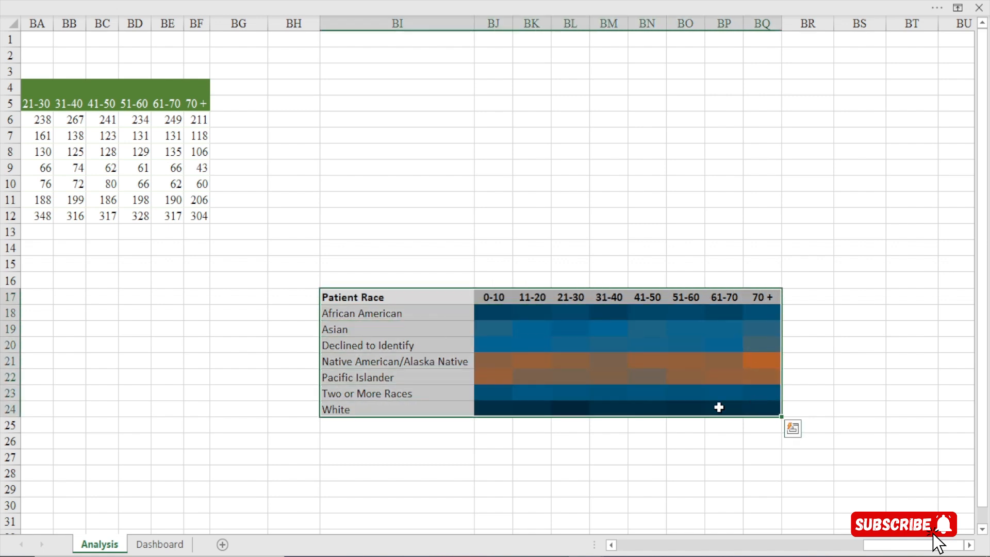
click(557, 344)
drag(475, 24, 440, 30)
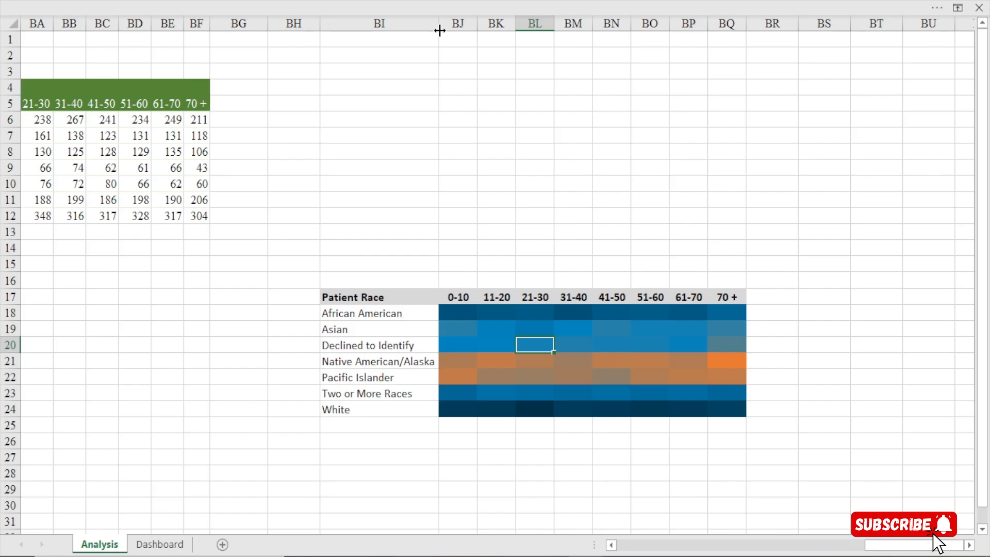
Copy the whole patient race heat map table, BI17:BQ24, including its row labels and age bucket headers
click(380, 295)
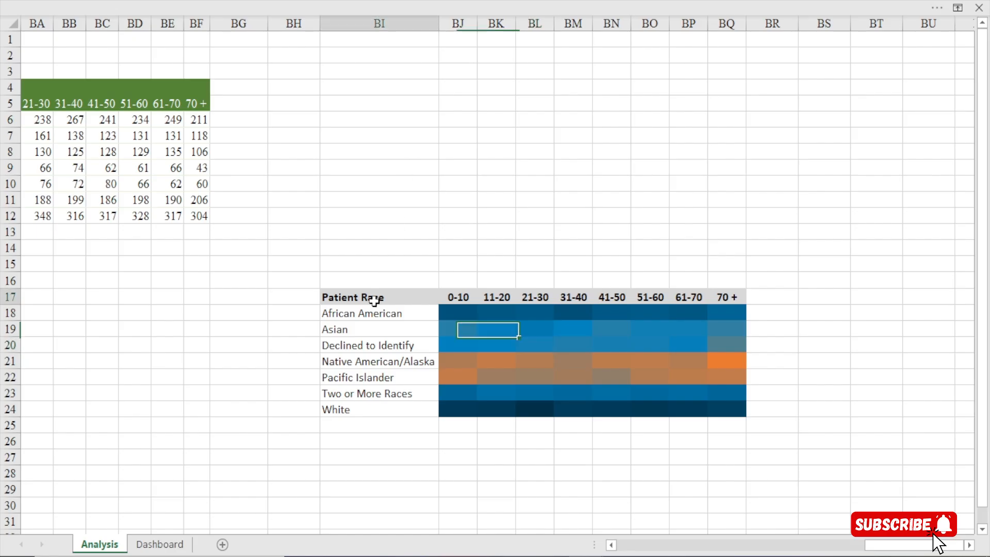
click(364, 215)
drag(351, 305, 724, 410)
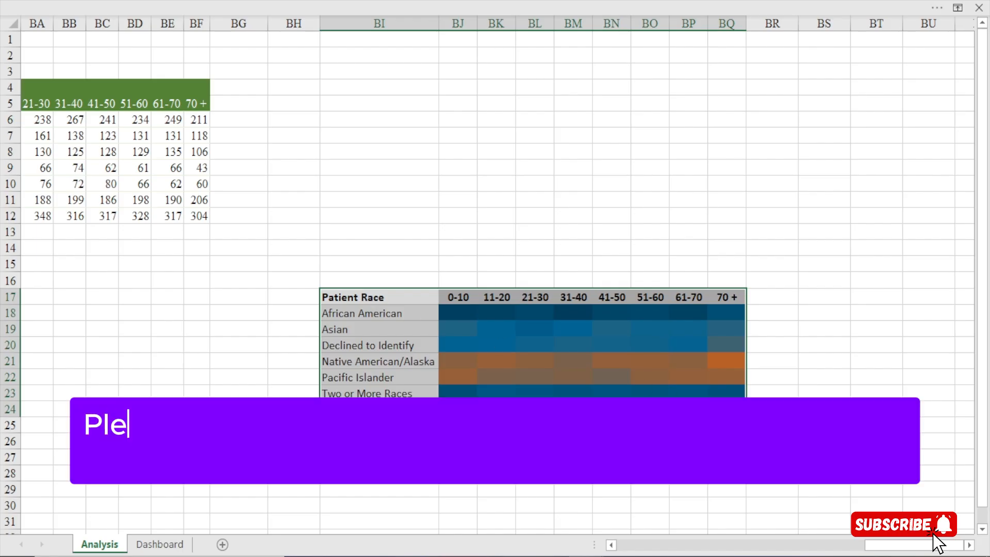
key(ctrl+c)
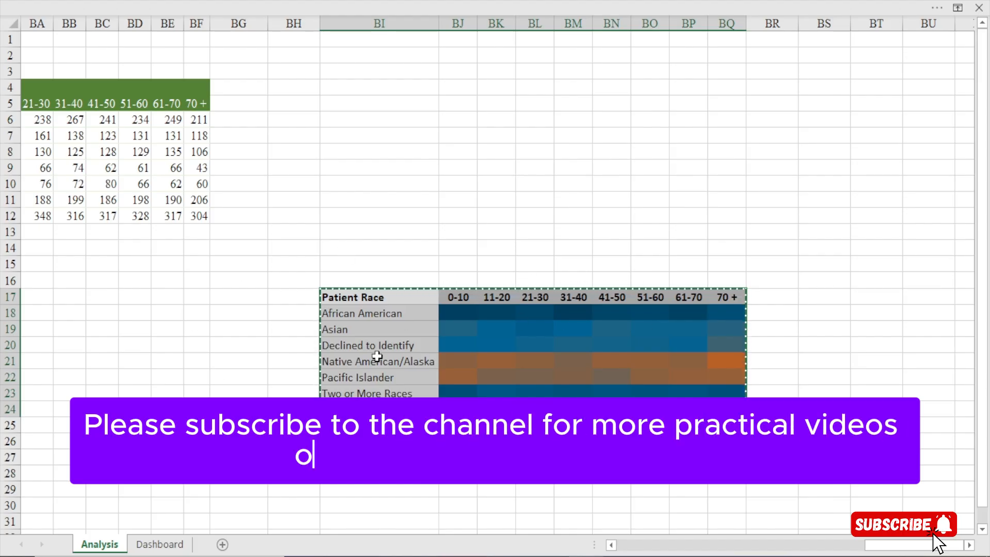
Check which paste options the Dashboard sheet offers for the copied heat map while the white background shape is selected
click(160, 544)
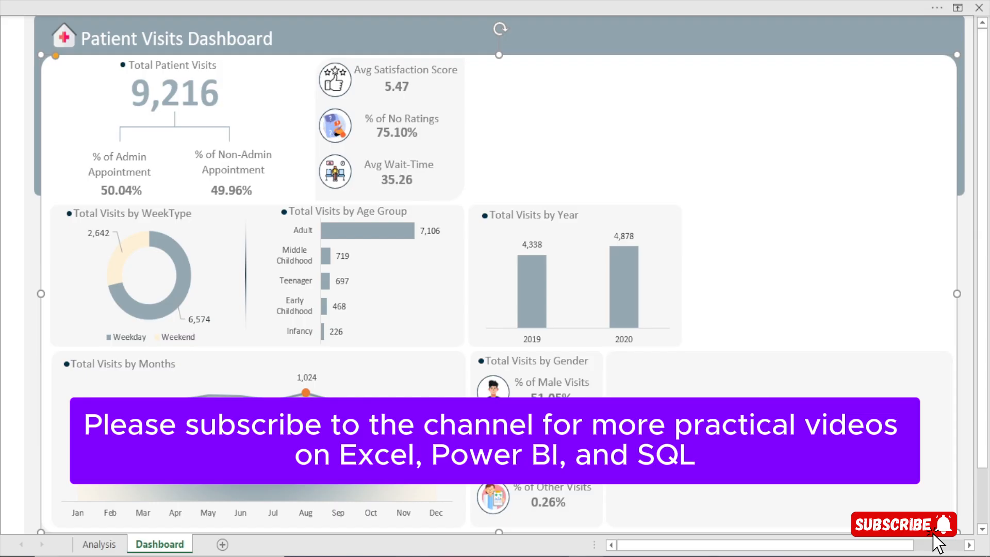
click(298, 1)
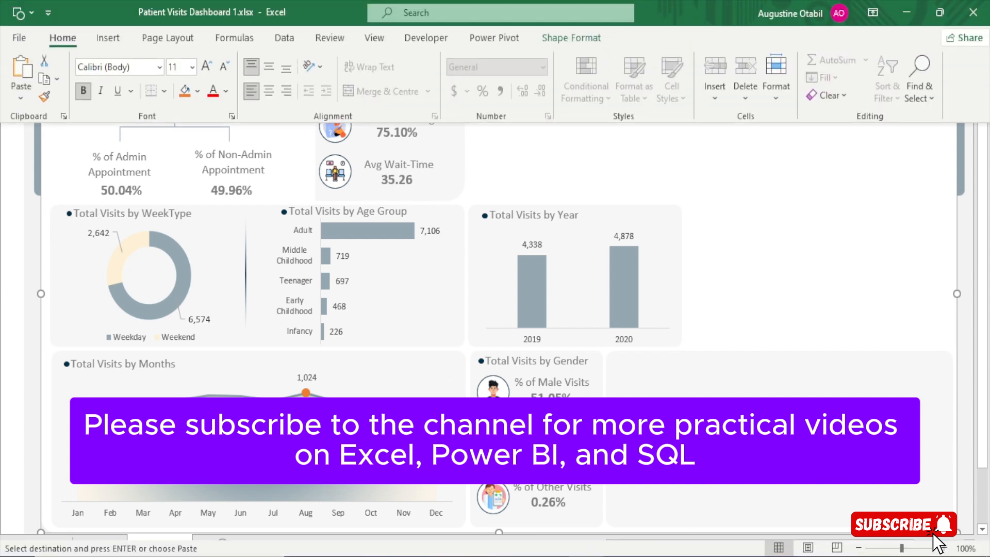
click(100, 544)
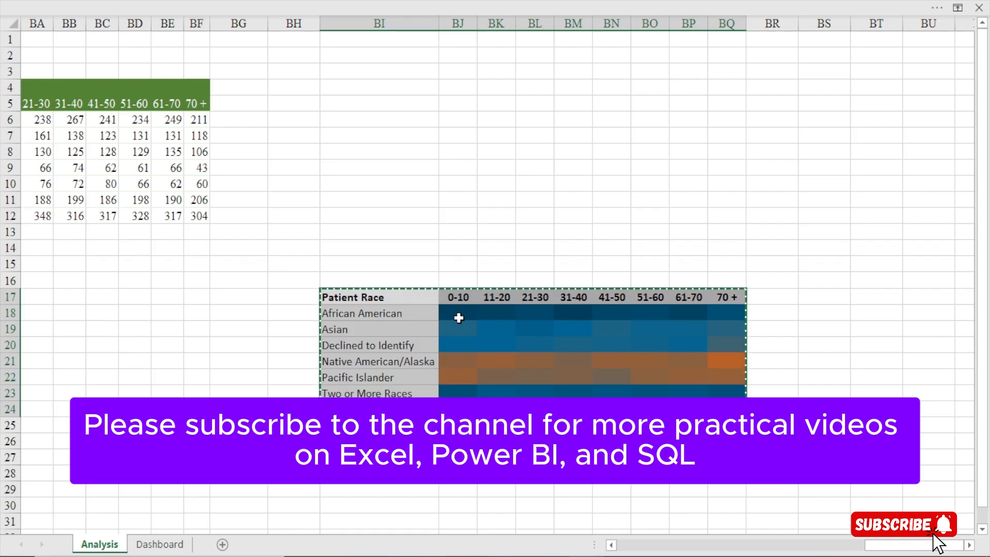
click(159, 544)
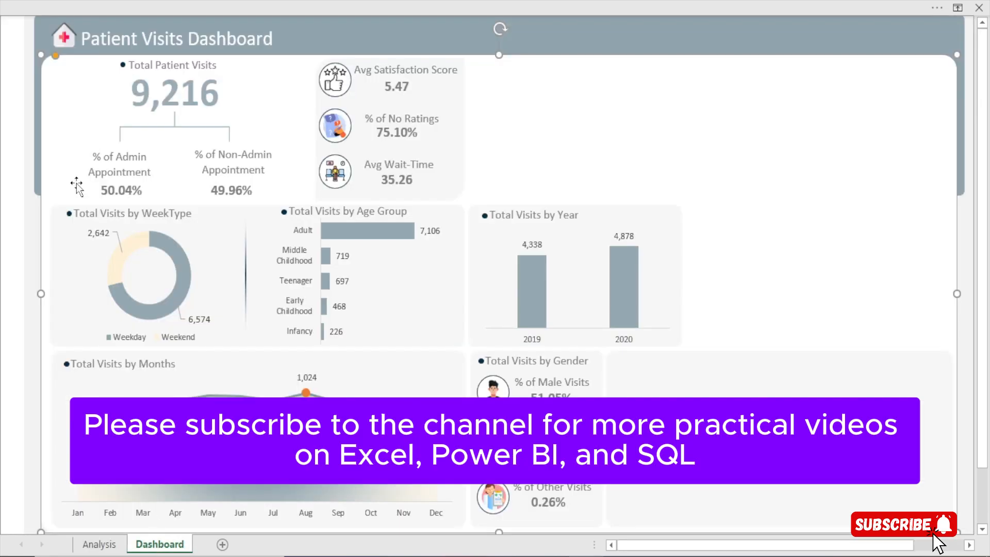
click(298, 1)
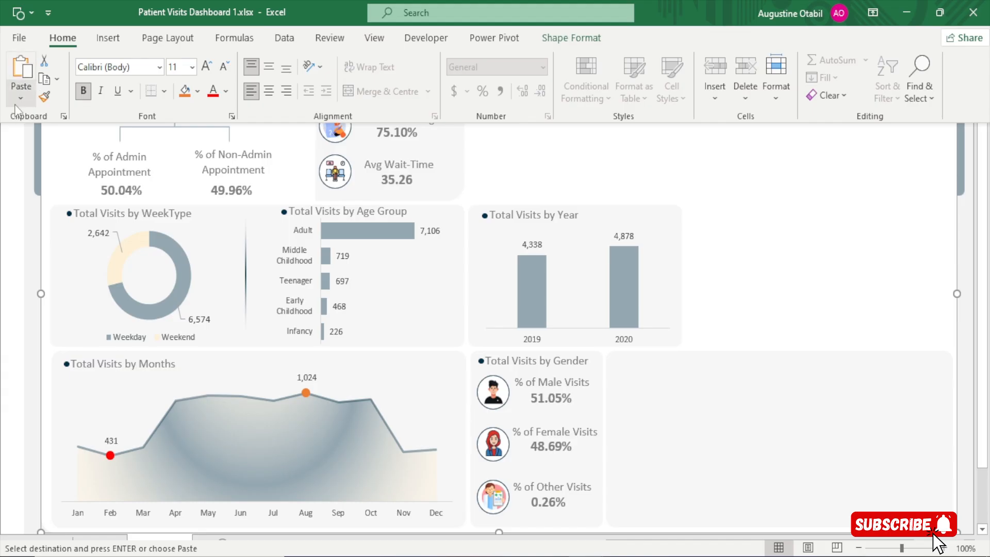
click(20, 98)
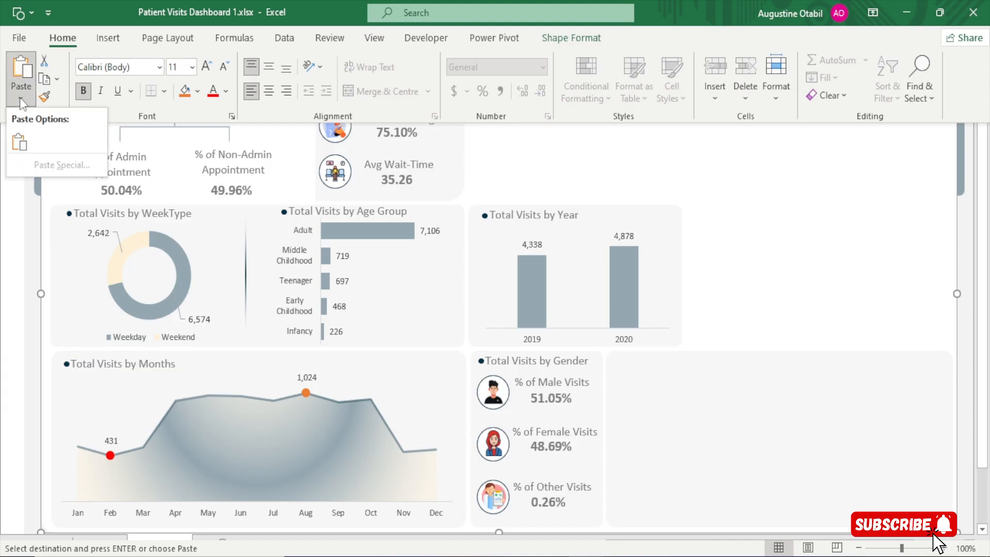
click(20, 97)
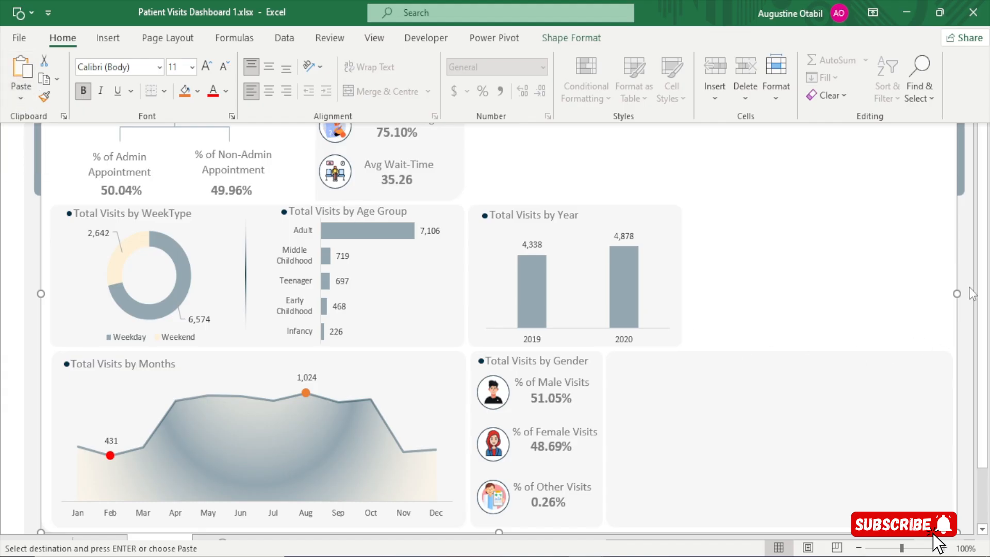
key(ctrl+shift+F1)
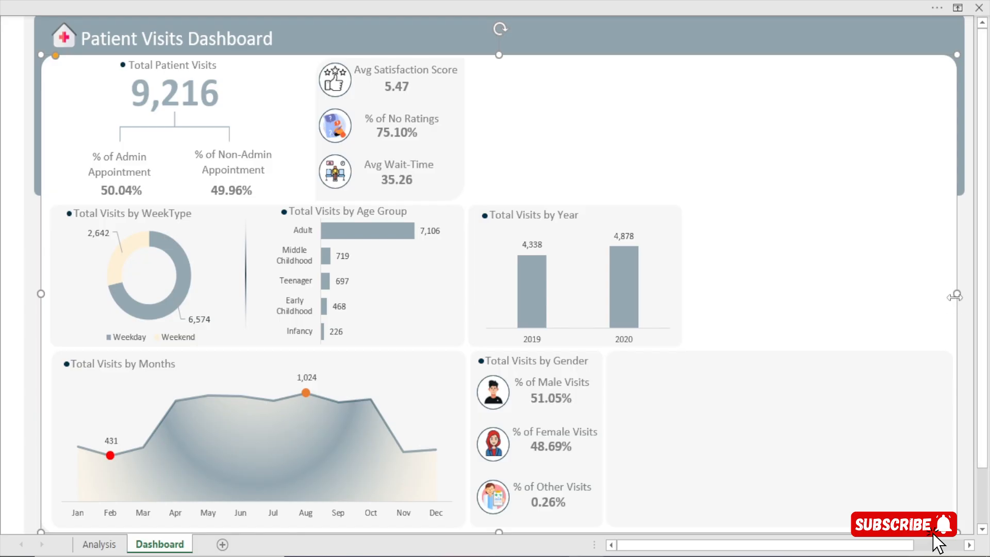
Examine the paste options for the copied heat map with an empty cell outside the dashboard background selected
click(972, 191)
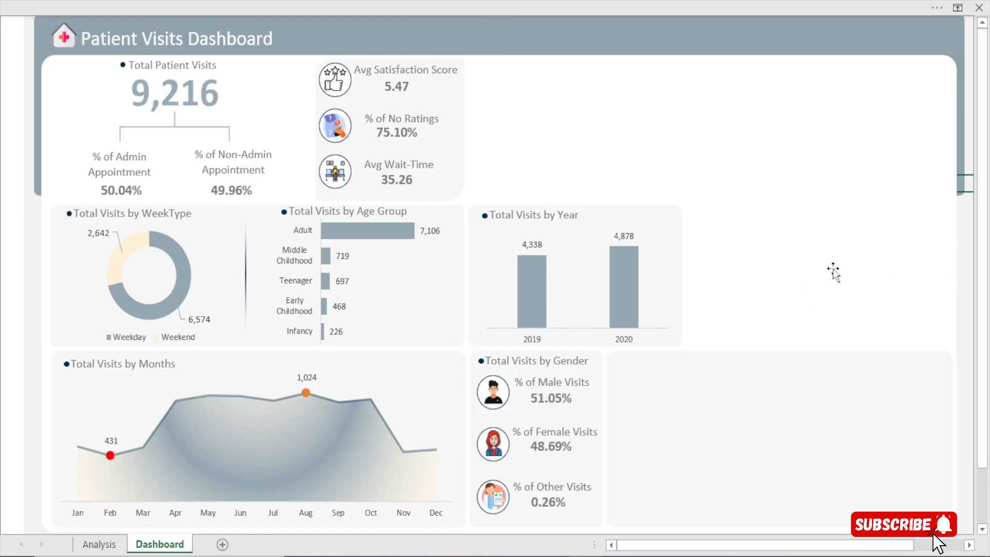
click(859, 219)
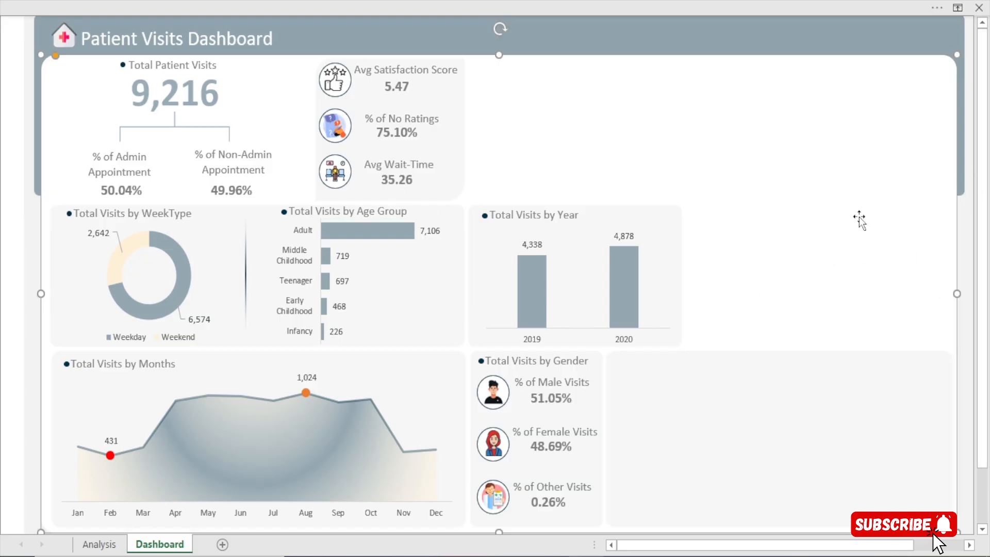
click(969, 203)
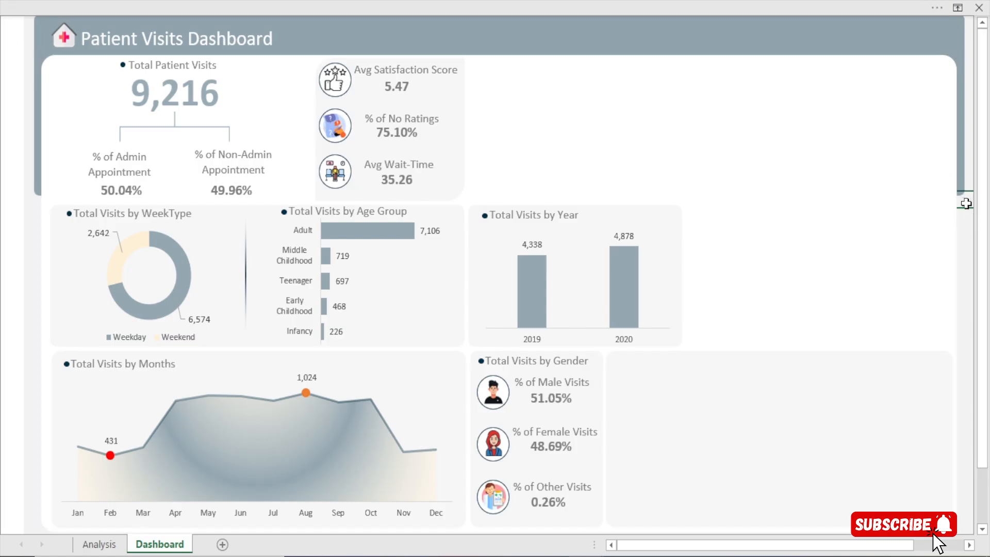
click(969, 219)
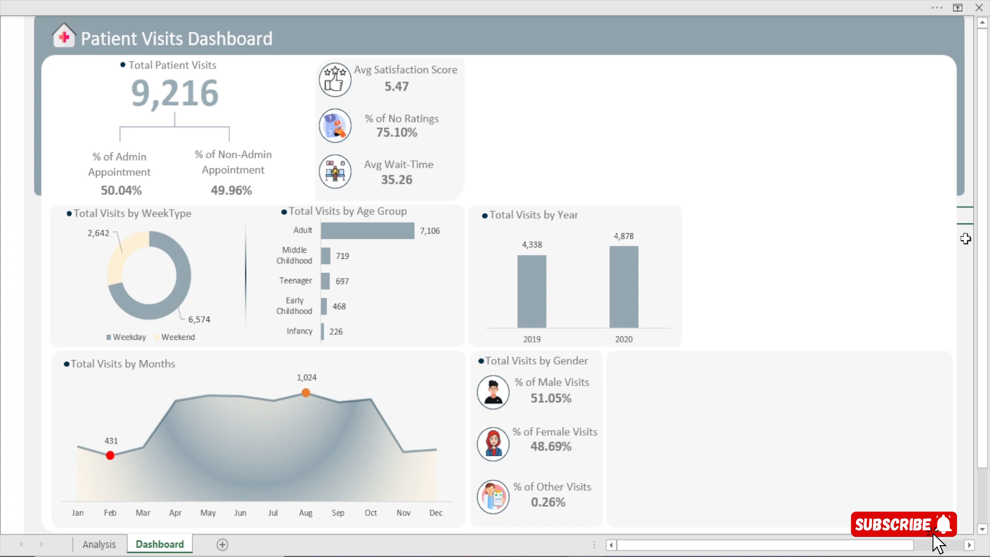
click(920, 212)
click(968, 241)
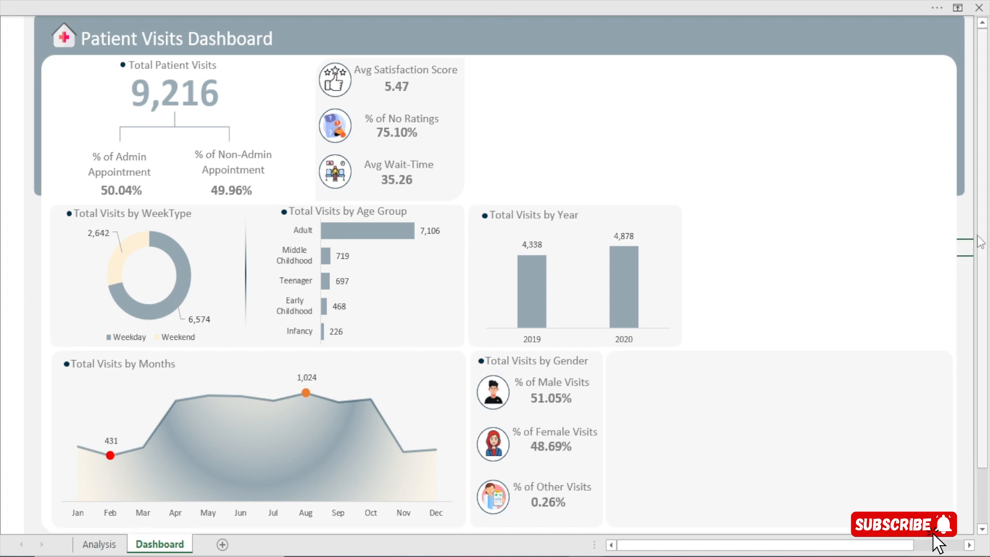
click(341, 1)
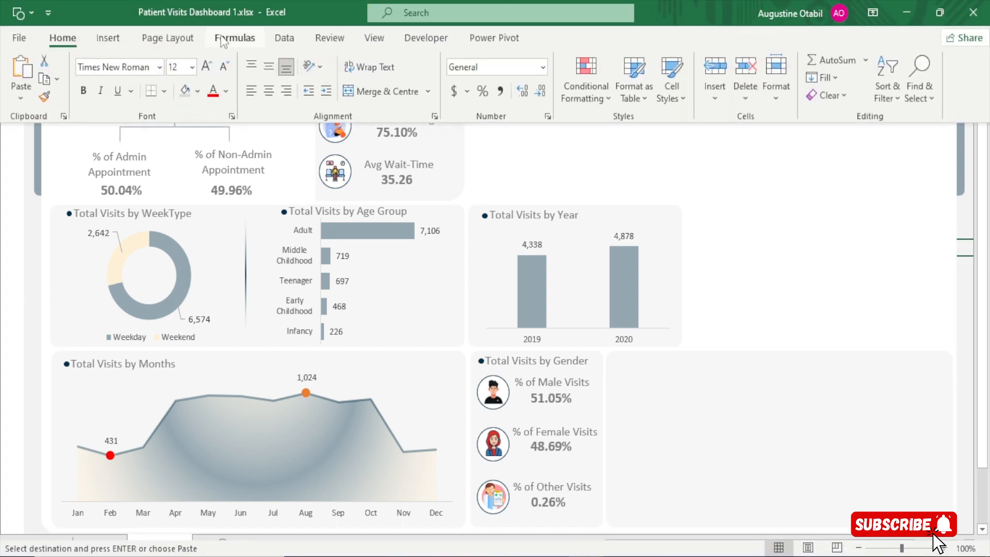
click(21, 98)
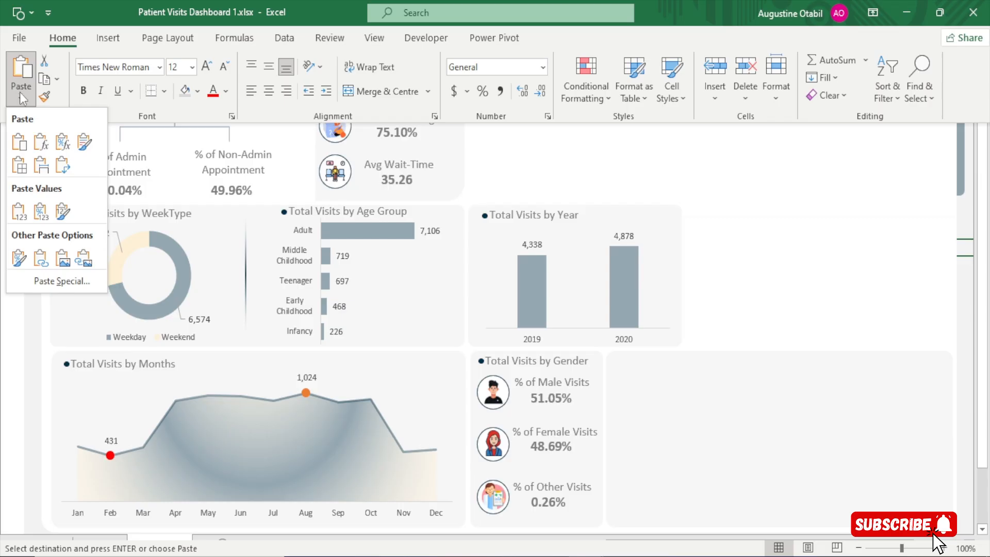
click(690, 237)
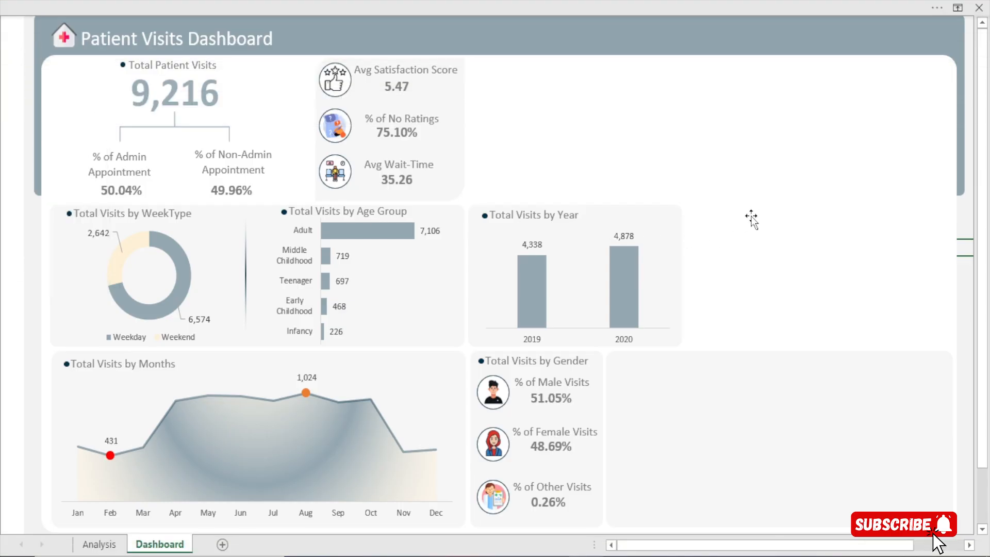
Reselect the white background shape and compare the paste options offered for it with those for a cell
click(751, 218)
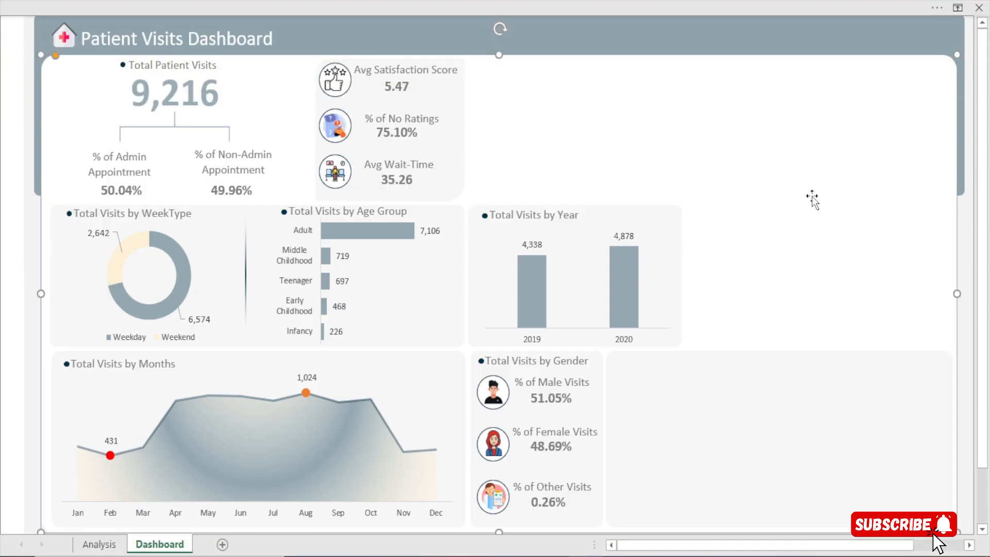
click(490, 1)
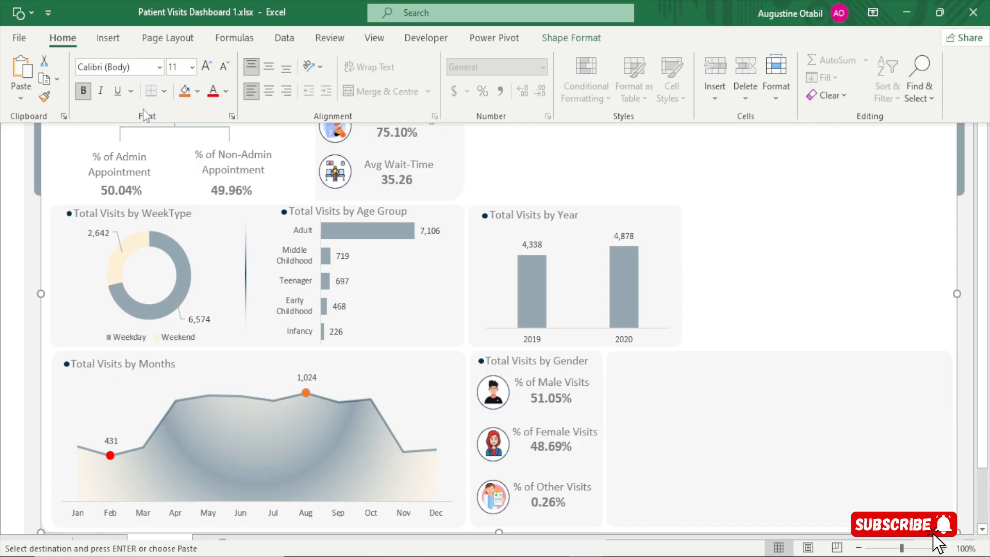
click(30, 102)
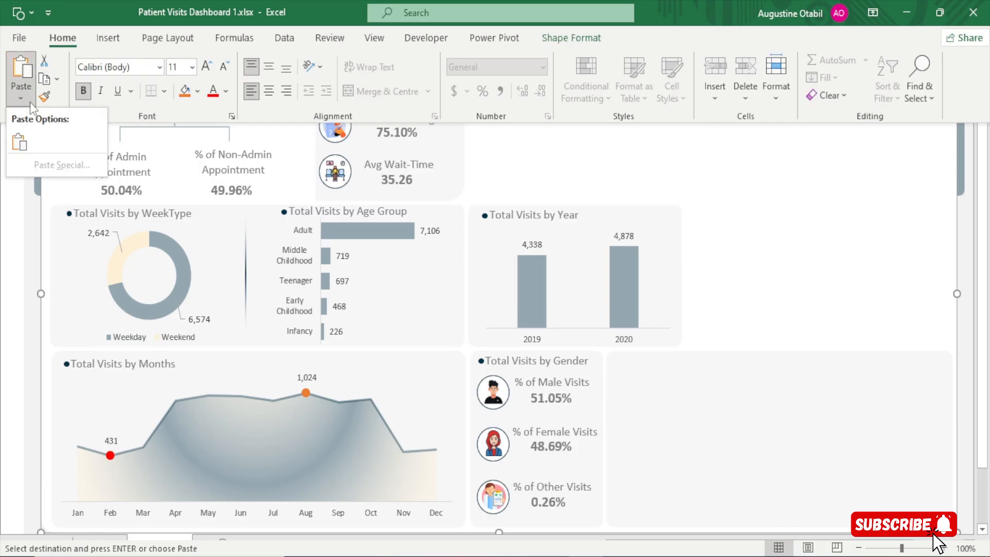
click(16, 149)
key(ctrl+z)
Select an empty cell just outside the dashboard background and open the paste options for the copied heat map
click(971, 256)
click(966, 255)
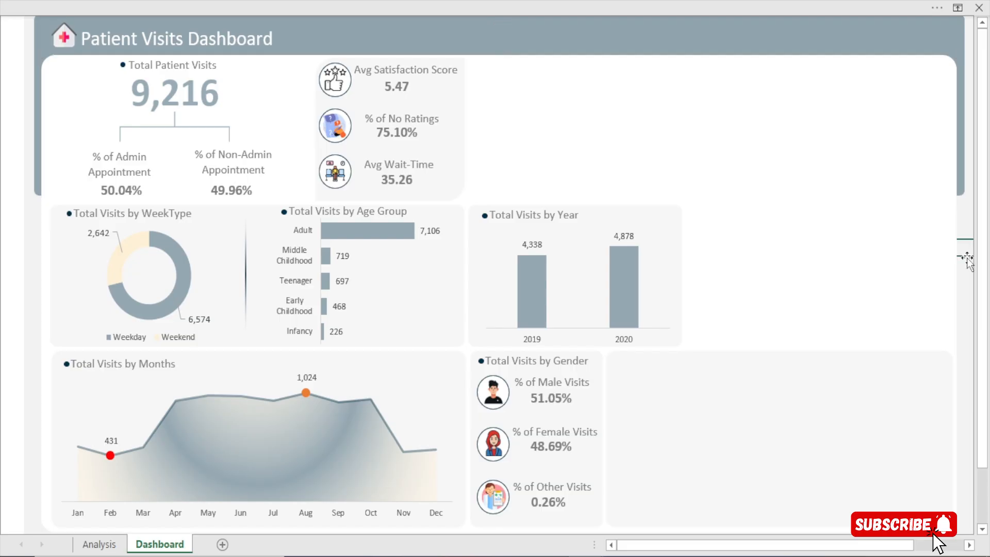
click(359, 4)
click(24, 98)
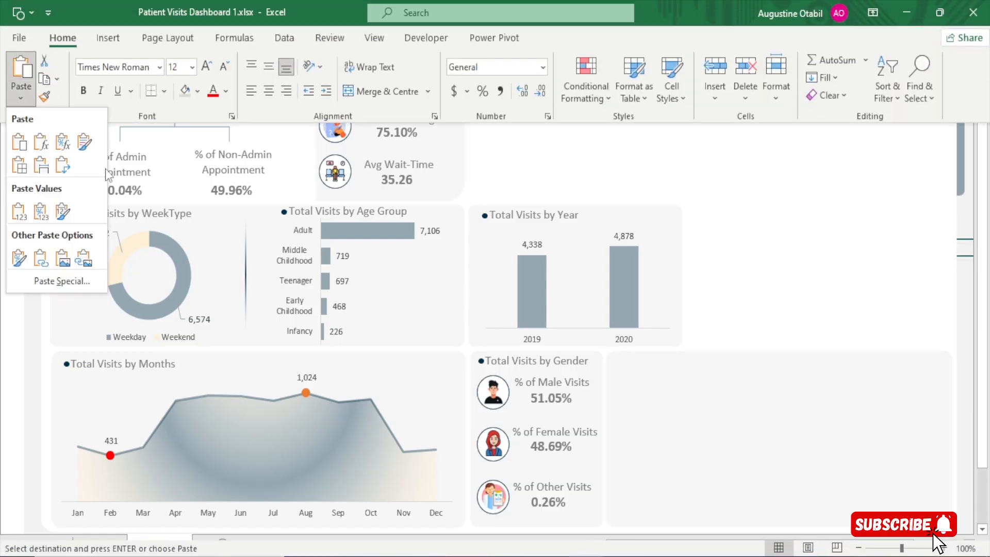
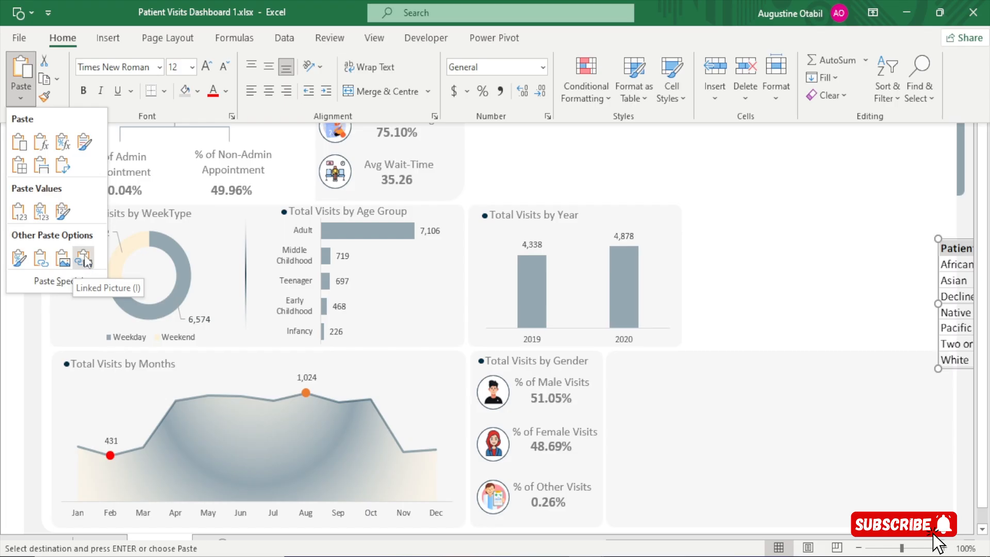
Paste the copied heat map as a linked picture and move it onto the dashboard over the Total Visits by Gender panel
click(85, 259)
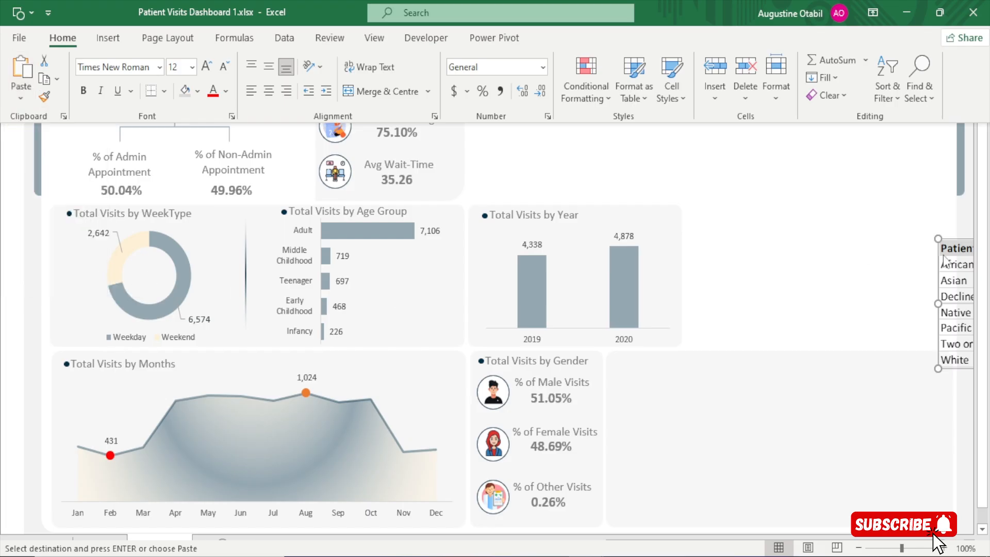
key(ctrl+shift+F1)
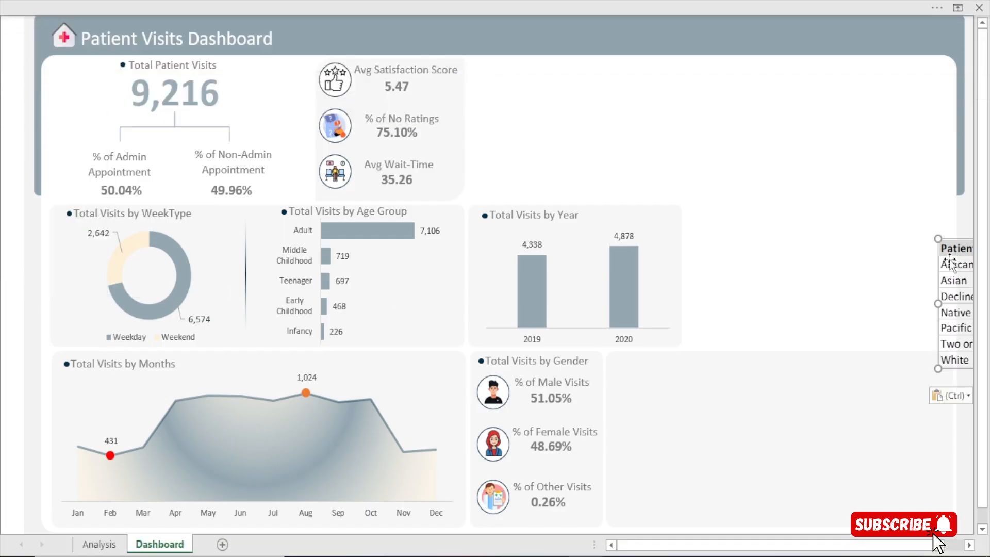
drag(950, 257, 474, 343)
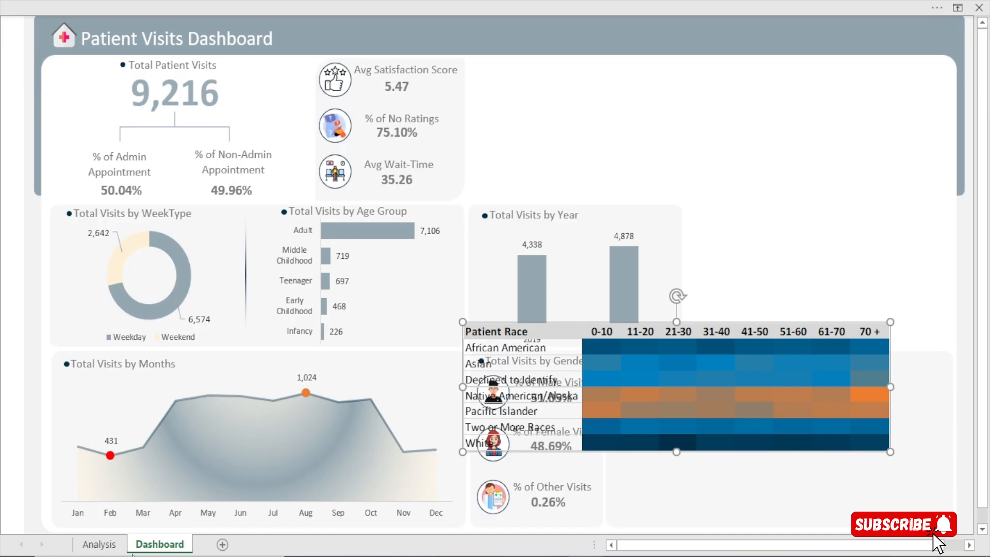
On the Analysis sheet, set the heat map's age columns BJ to BQ to width 5 and slightly narrow the Patient Race column
click(99, 543)
key(Escape)
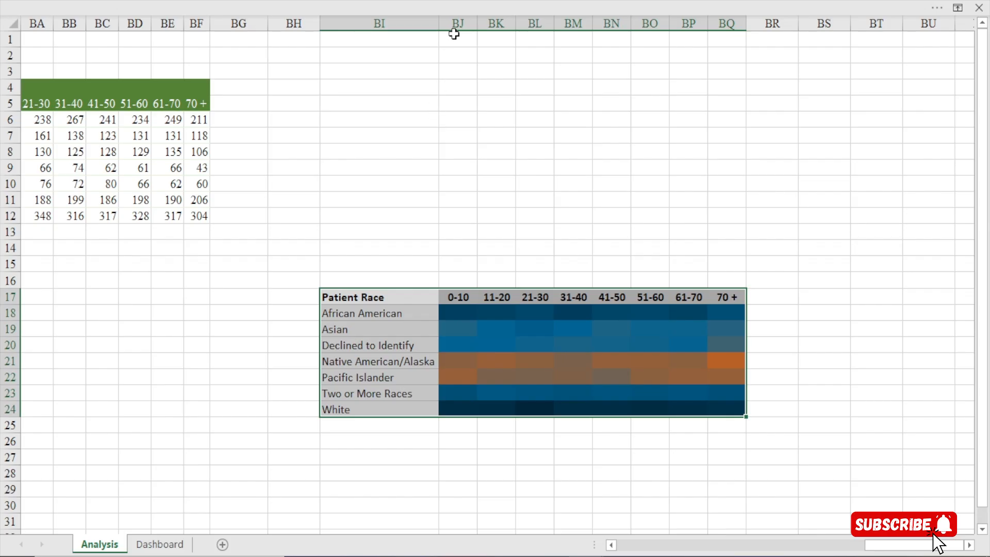
drag(458, 24, 736, 24)
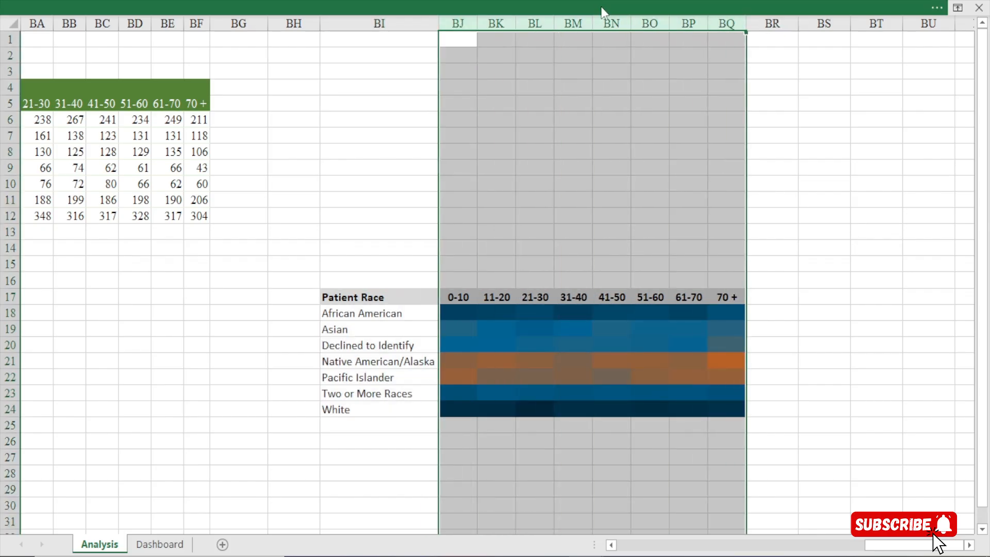
right_click(574, 41)
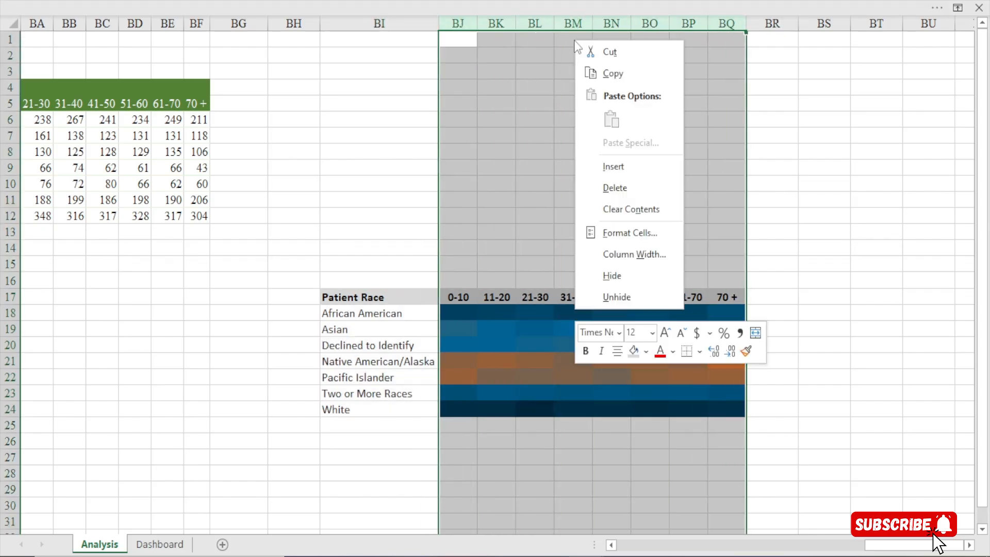
click(621, 254)
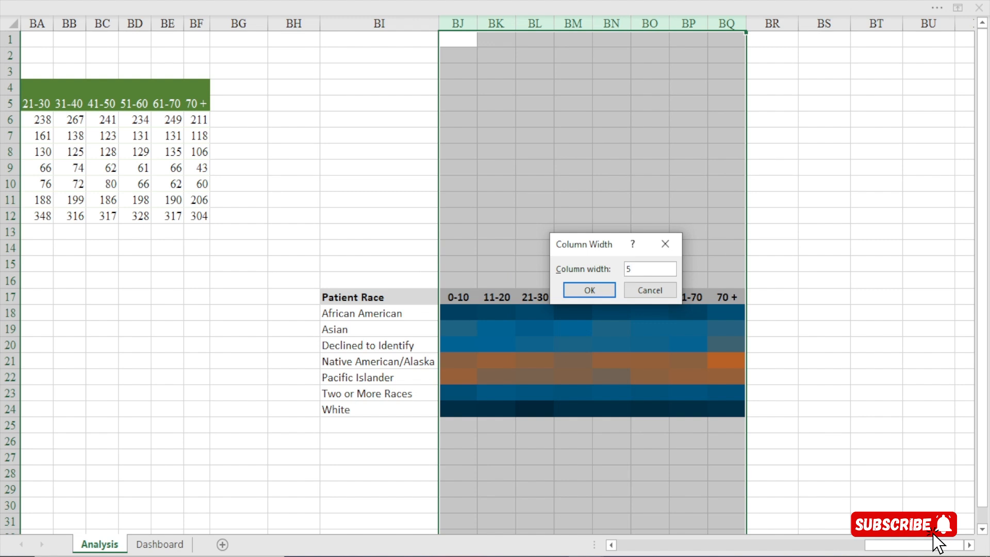
click(589, 290)
click(550, 330)
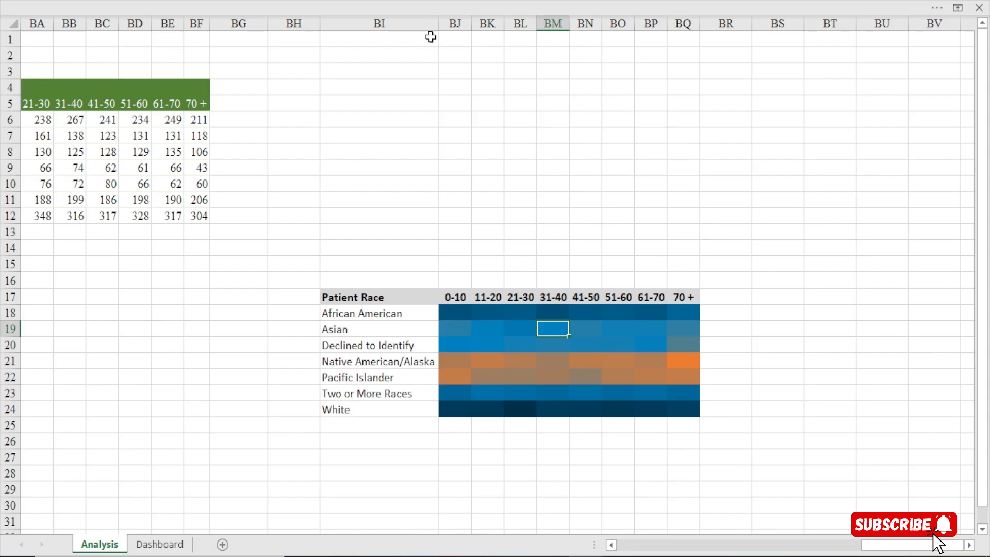
drag(439, 24, 423, 25)
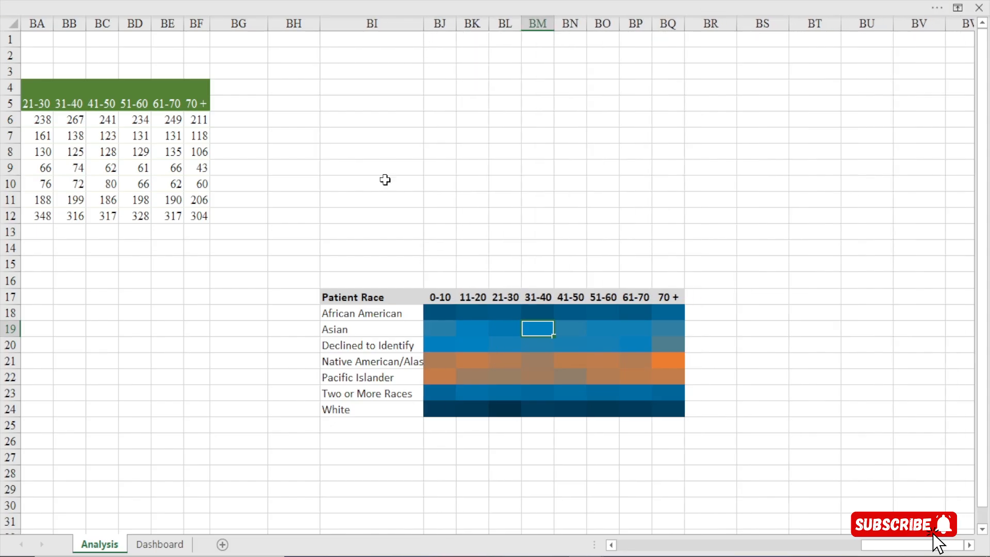
On the Dashboard sheet, move the heat map picture onto the empty panel beside Total Visits by Gender
click(160, 544)
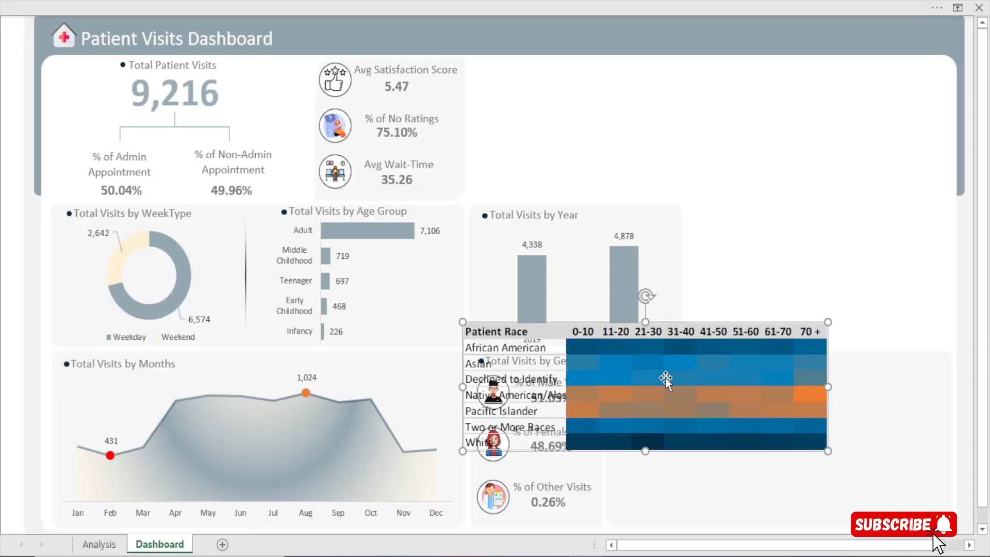
drag(566, 331, 690, 399)
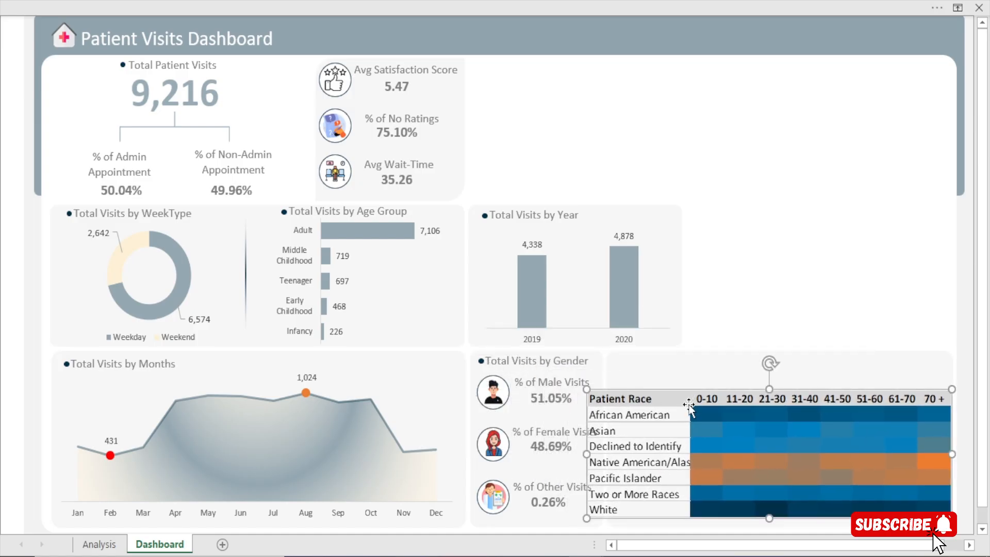
On the Analysis sheet, set the height of heat map rows 18 to 24 to 17
click(106, 544)
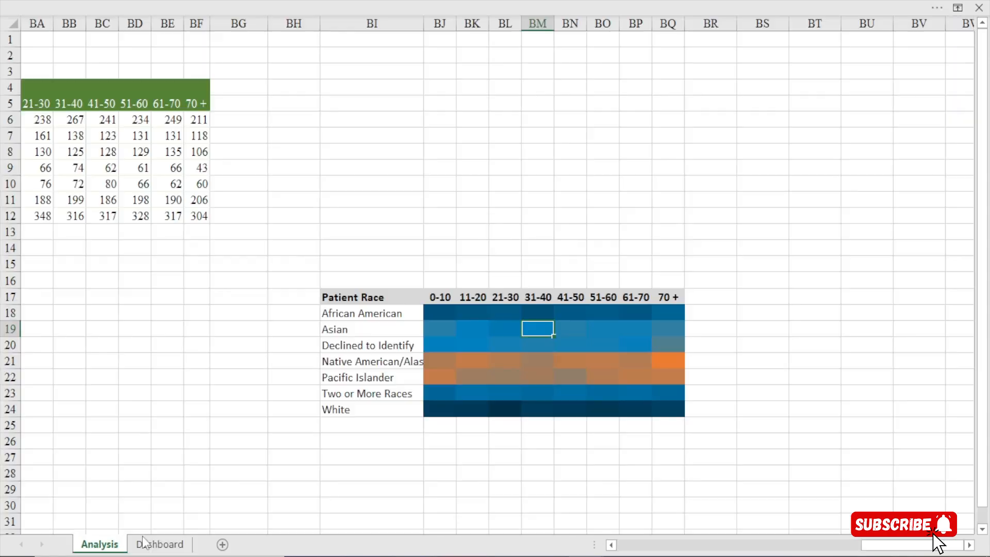
drag(4, 313, 4, 410)
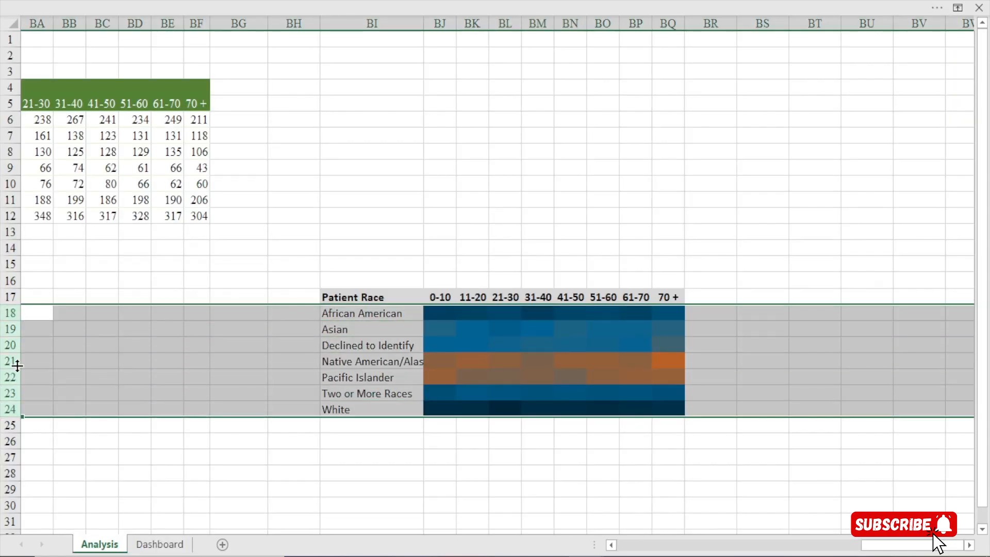
right_click(17, 366)
click(54, 309)
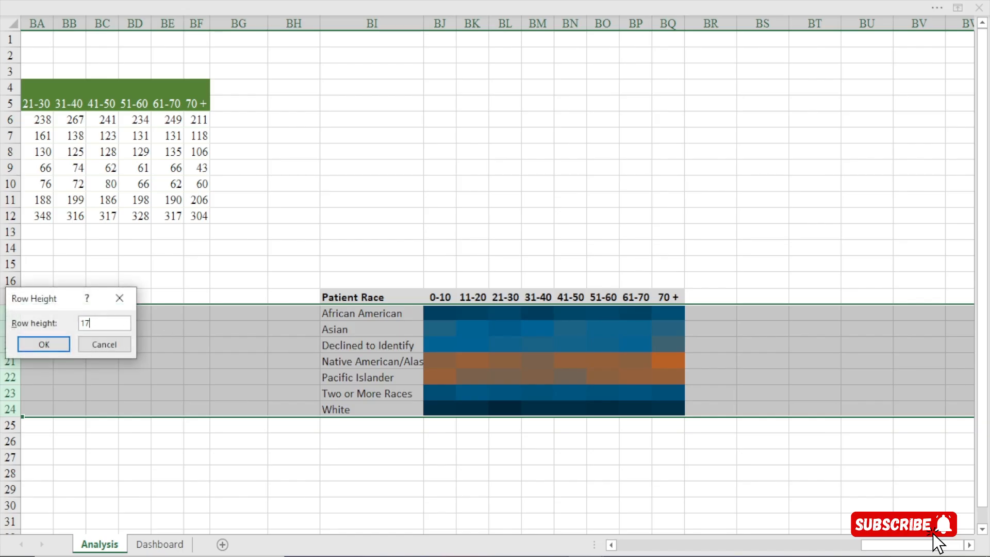
text(17)
click(41, 344)
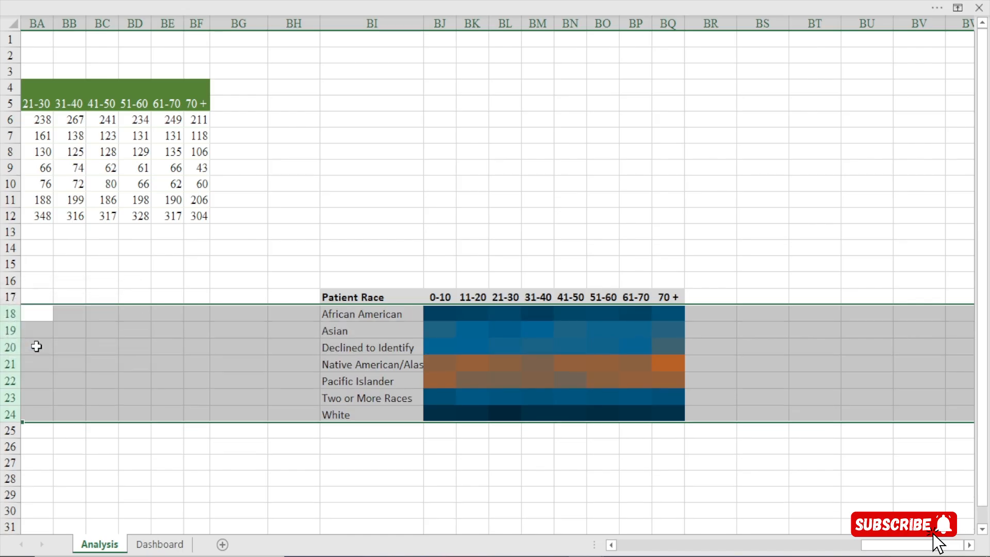
Increase the height of the selected heat map rows to 18
right_click(10, 326)
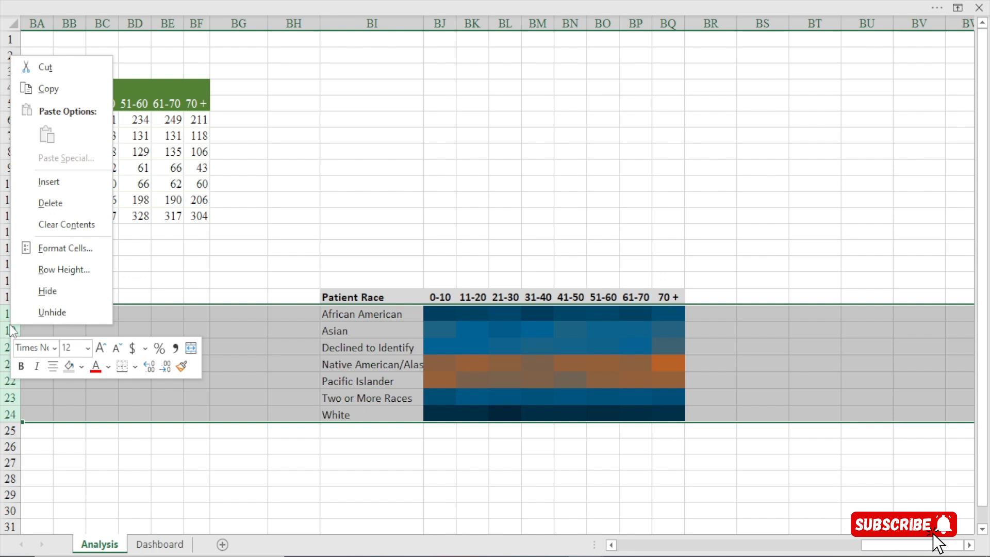
click(62, 270)
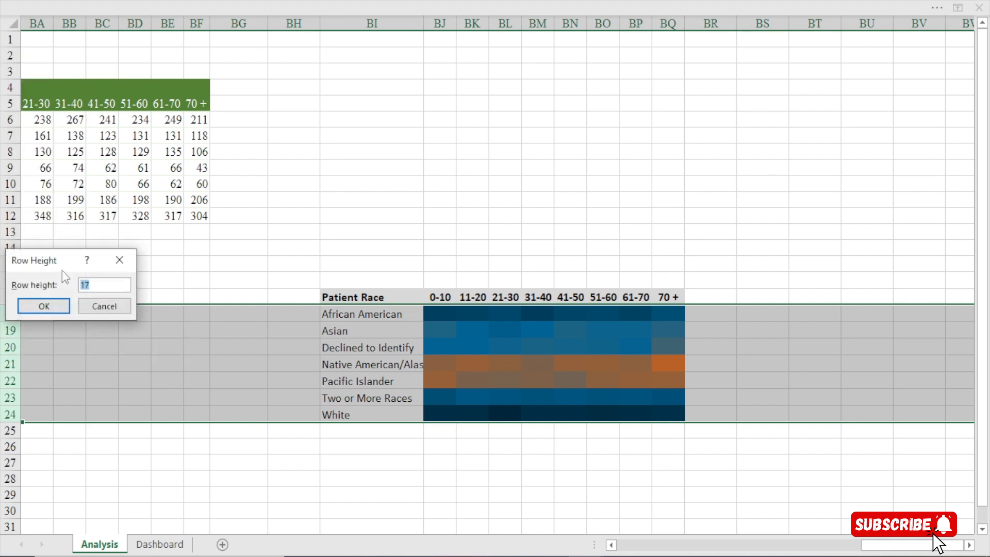
text(18)
click(44, 306)
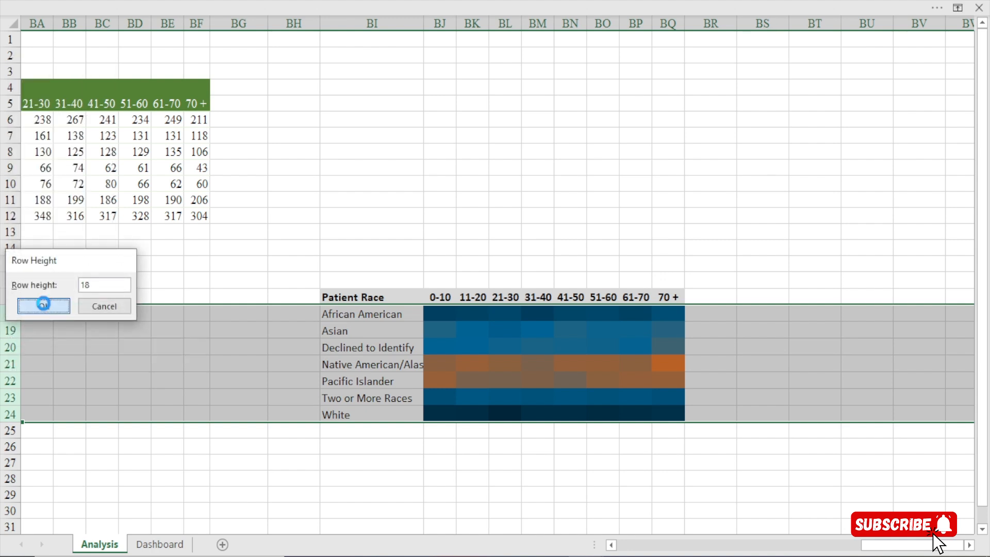
On the Dashboard sheet, move the heat map picture up so its bottom edge fits inside the panel
click(164, 544)
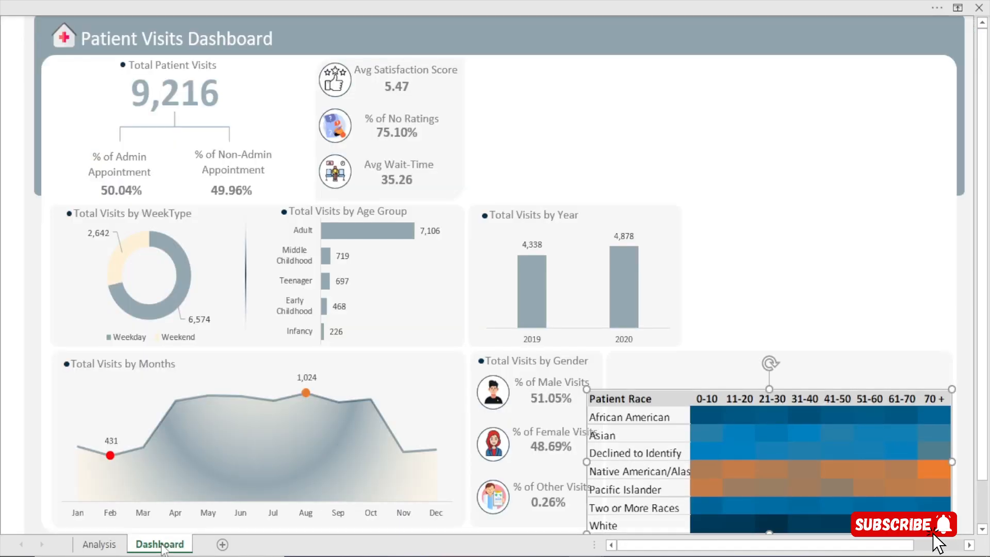
drag(704, 407, 707, 384)
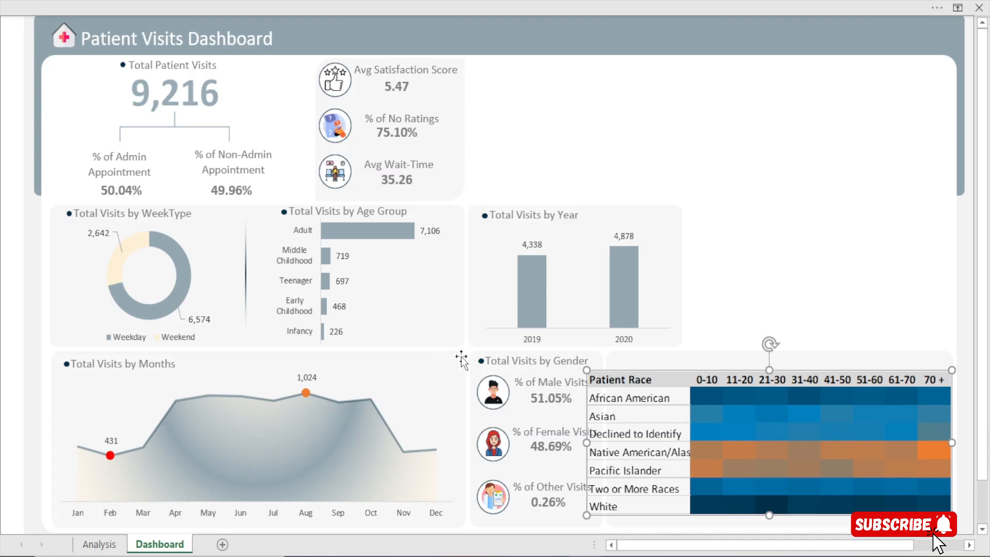
Narrow the Total Visits by Months chart and its background panel from their right edges to free space for the gender panel
click(449, 367)
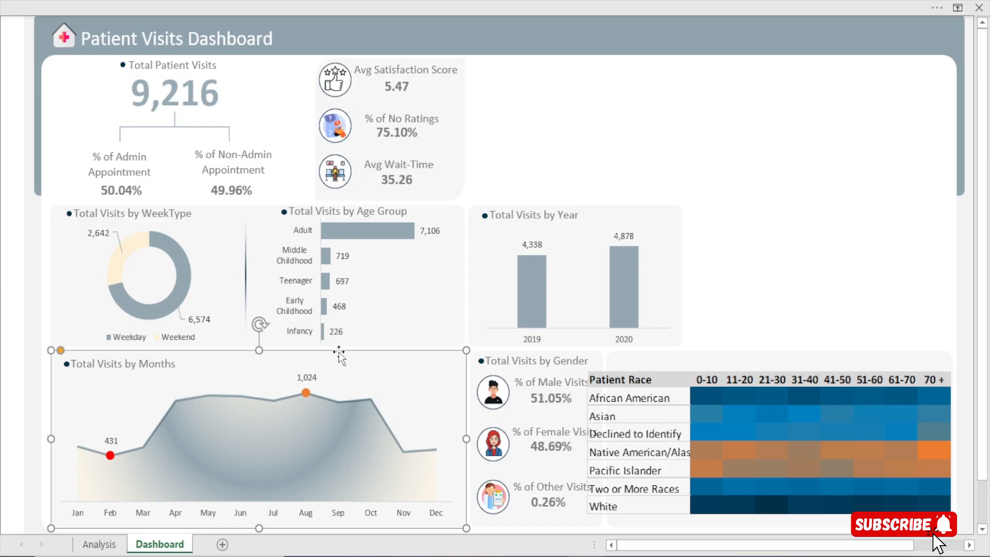
click(392, 395)
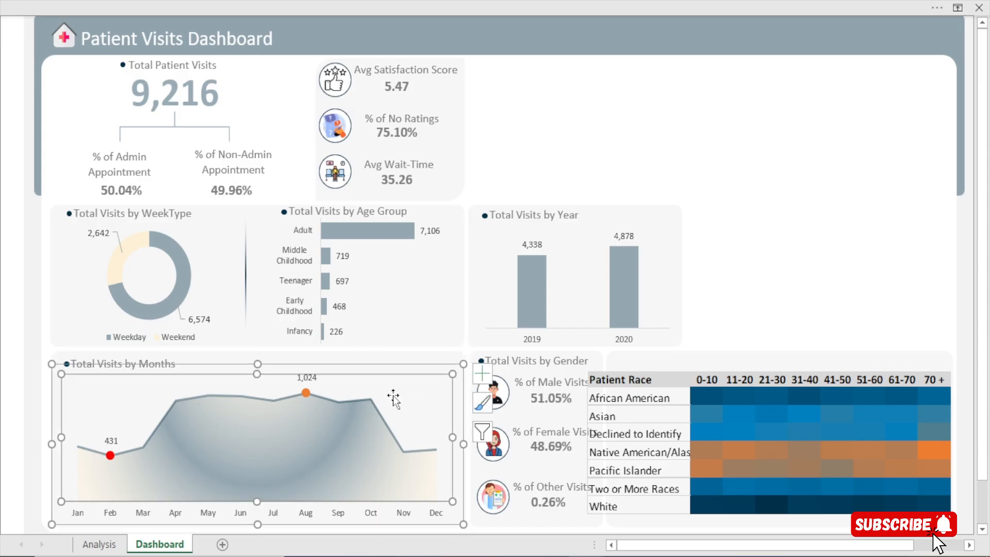
click(395, 367)
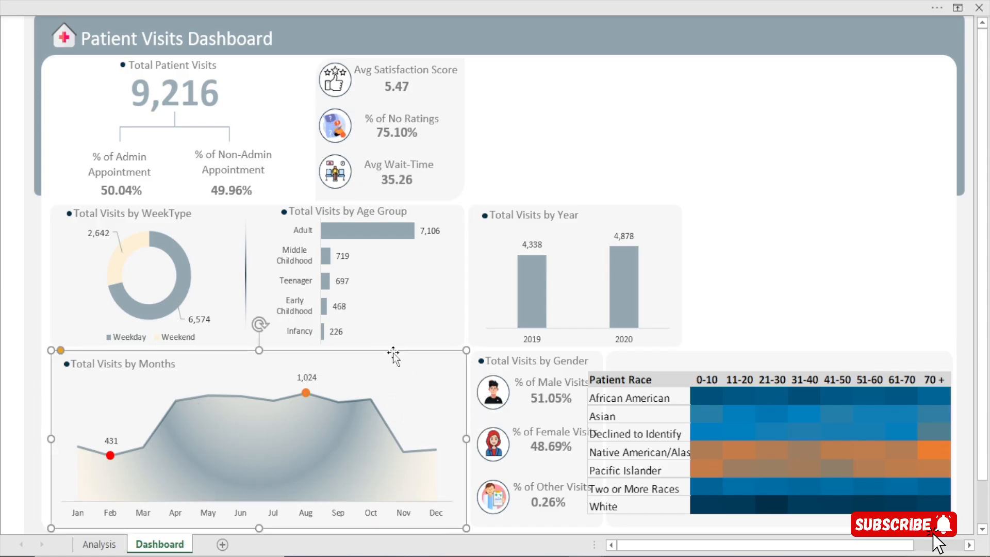
click(378, 378)
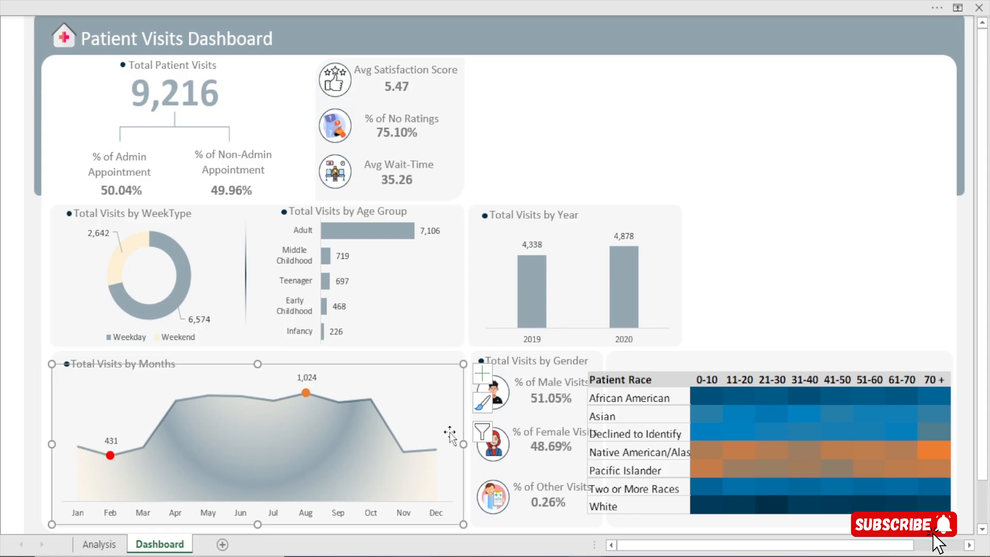
drag(463, 444, 406, 444)
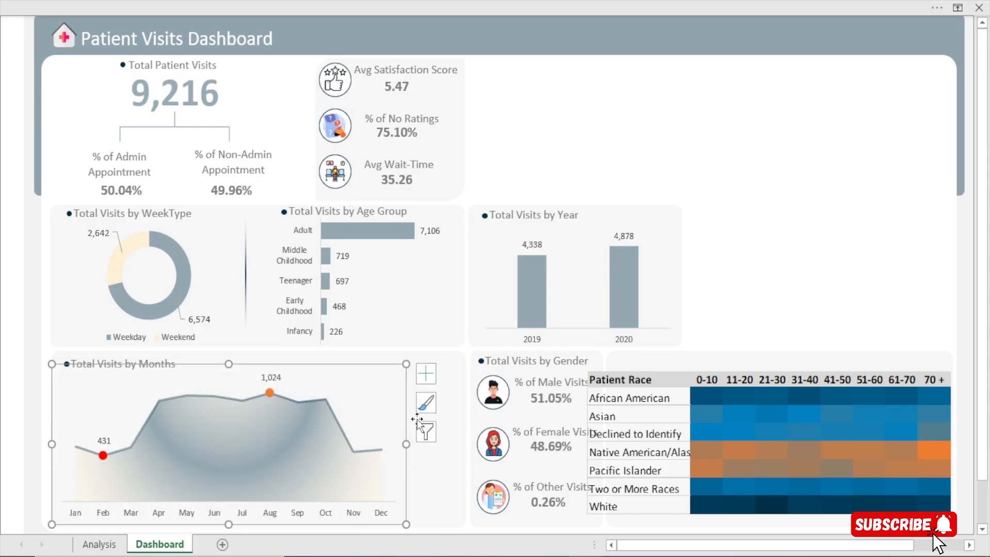
click(422, 355)
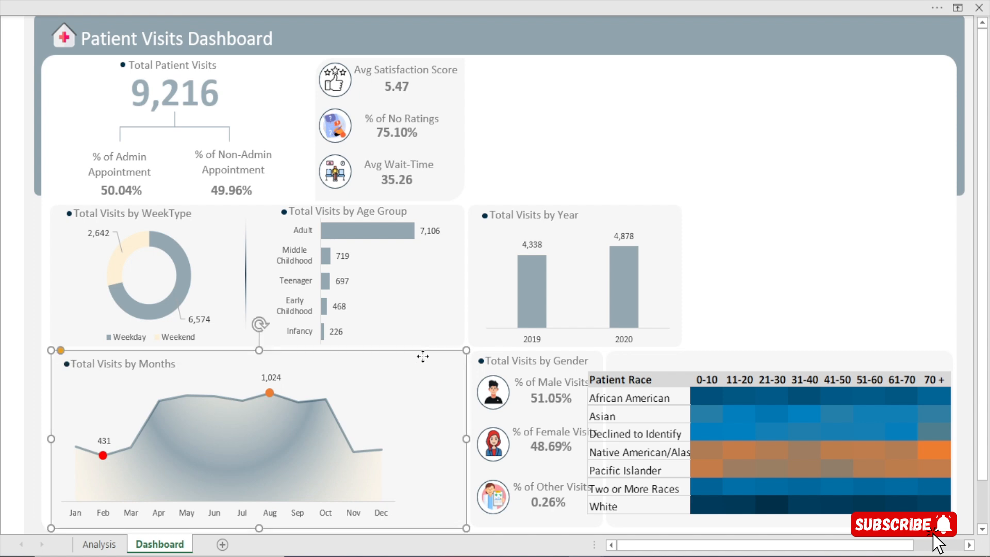
click(408, 444)
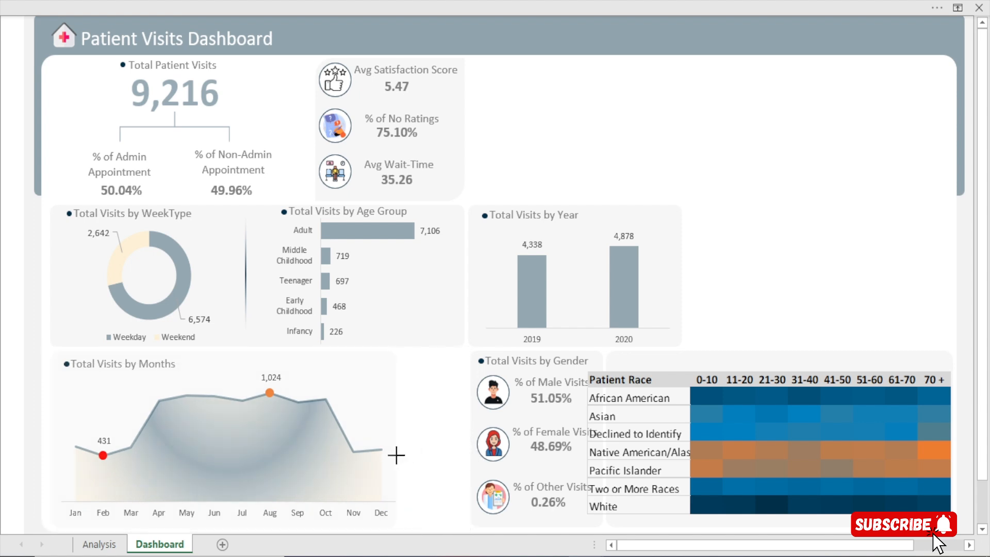
click(397, 452)
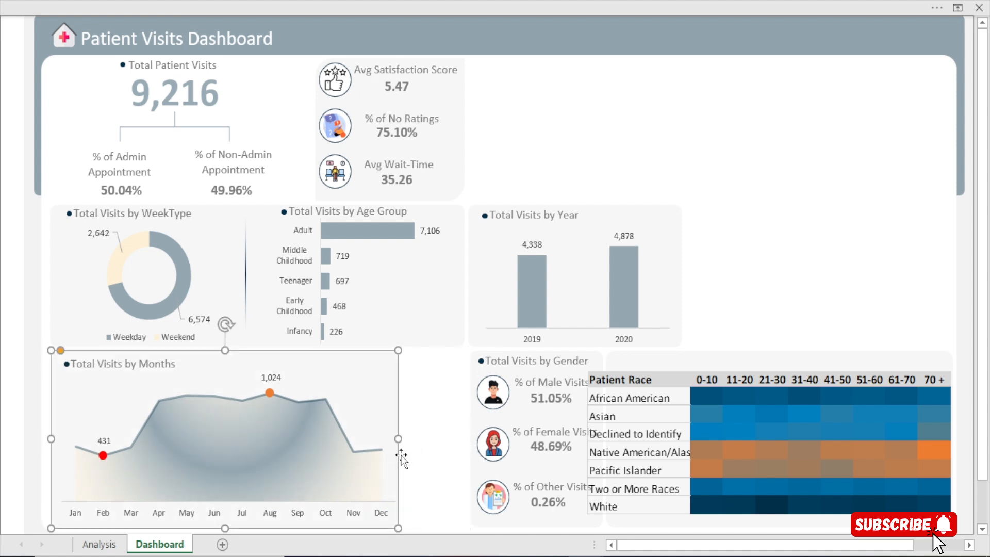
Try to move the Total Visits by Gender background, title, icons, labels and values together toward the Total Visits by Months panel
click(475, 356)
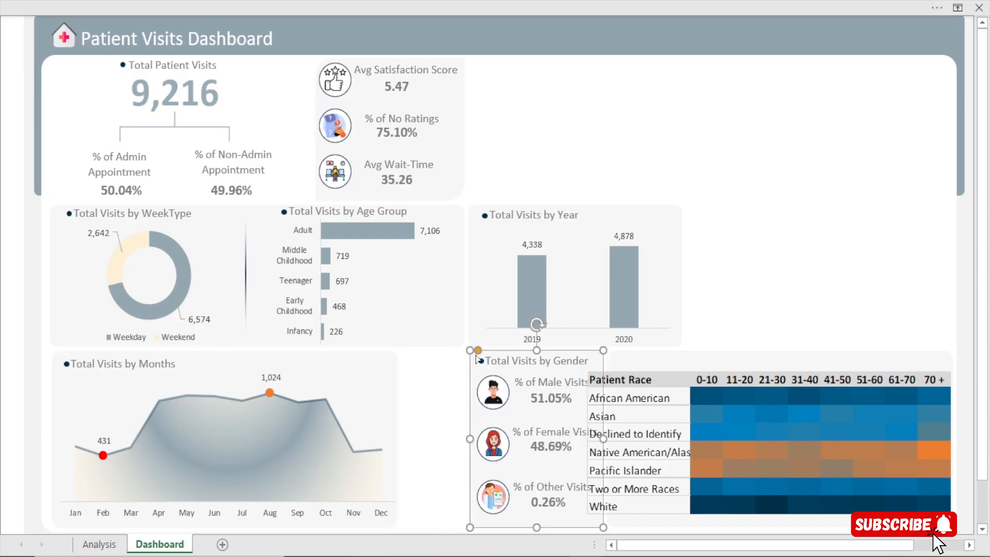
click(515, 360)
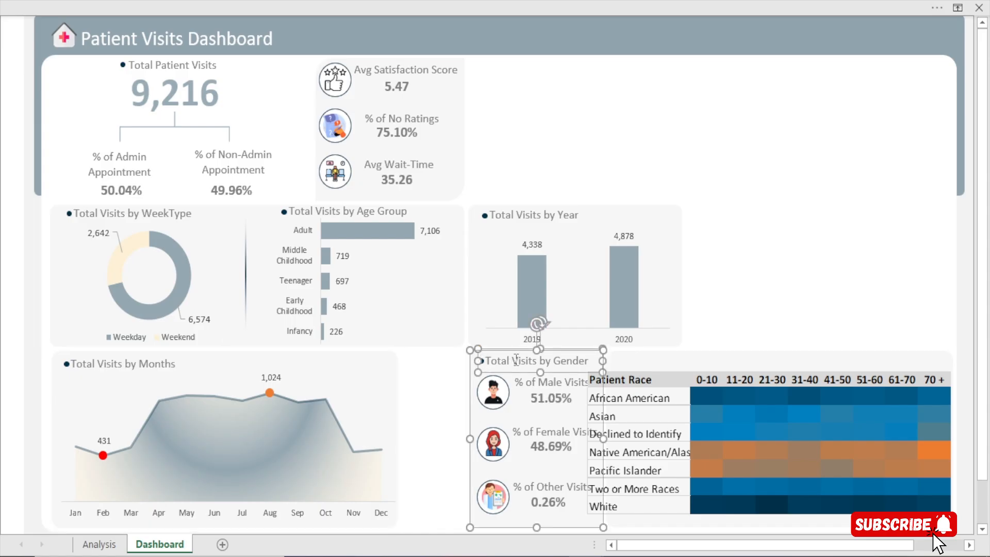
shift+click(531, 382)
shift+click(537, 401)
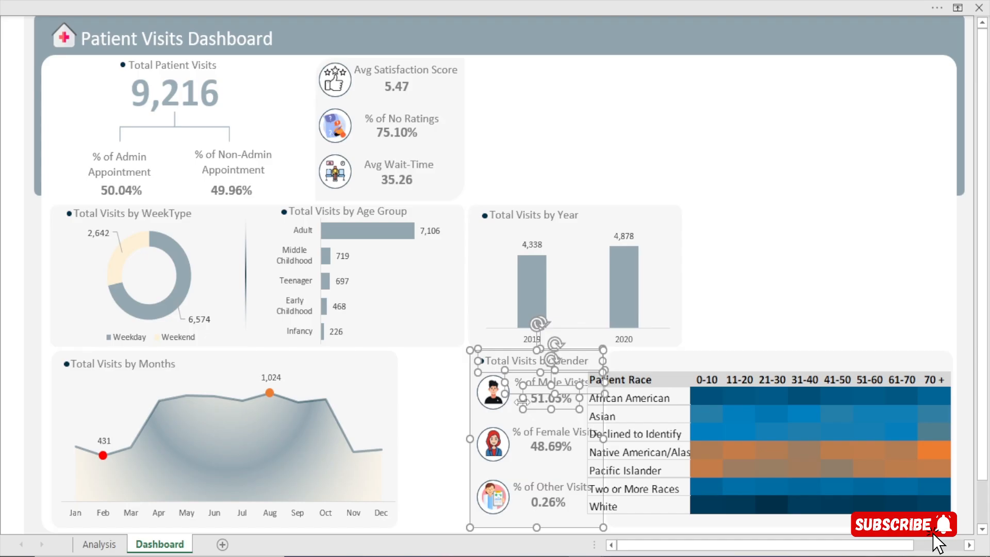
shift+click(487, 385)
shift+click(494, 444)
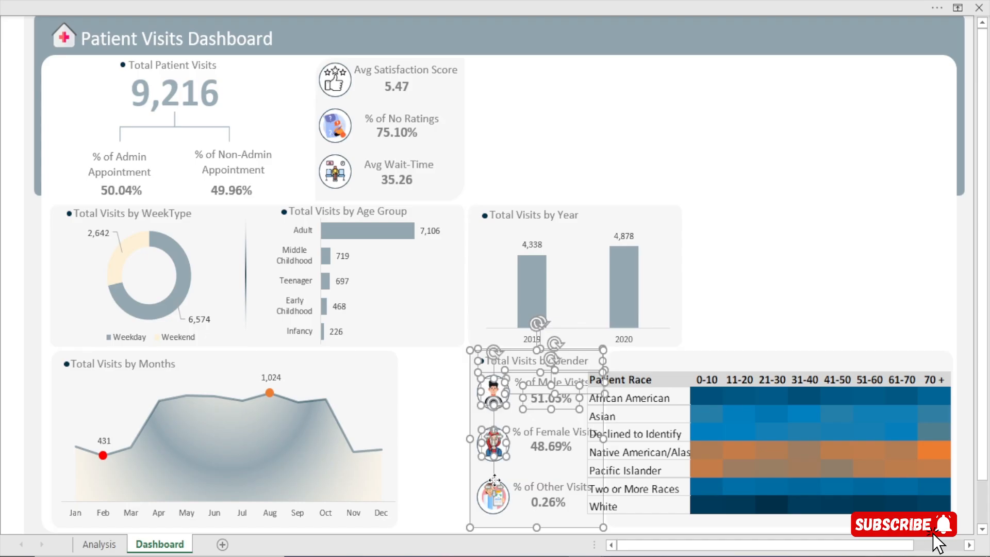
shift+click(495, 499)
shift+click(498, 505)
shift+click(534, 428)
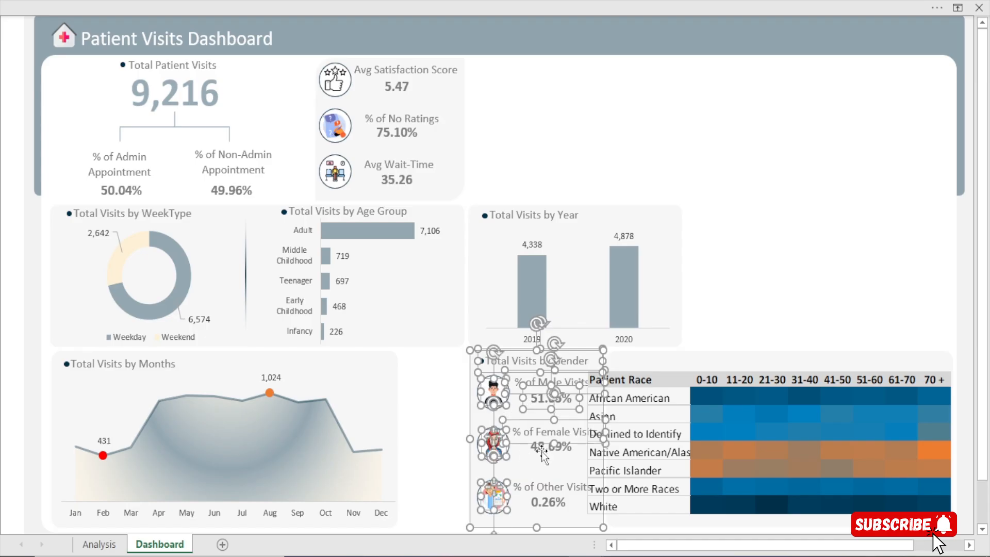
shift+click(541, 453)
shift+click(537, 494)
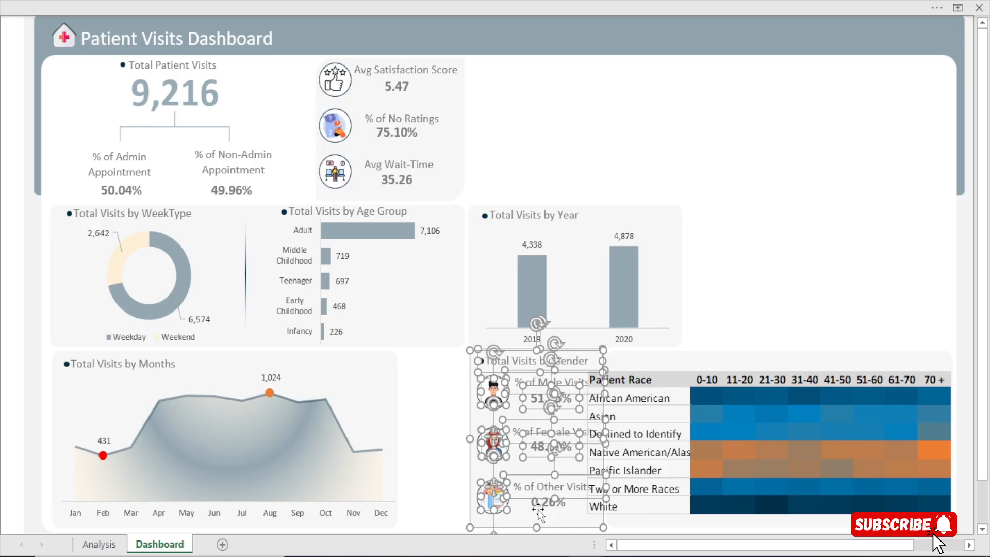
shift+click(537, 508)
key(Left)
key(Left)
key(Left)
key(Left)
key(Left)
key(Left)
key(Left)
key(Left)
key(Left)
key(Left)
key(Left)
key(Left)
key(Left)
key(Left)
key(Left)
key(Left)
key(Left)
key(Left)
key(Left)
key(Left)
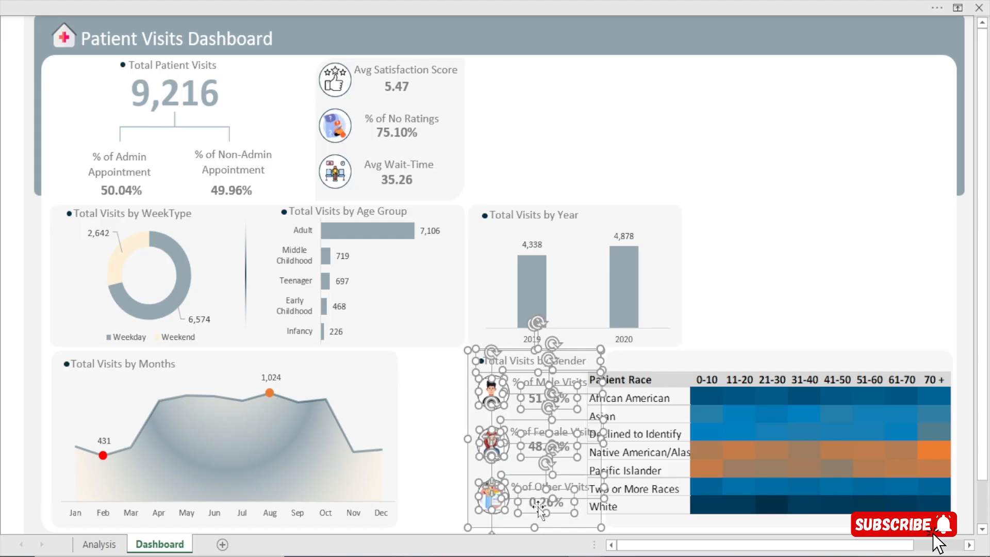
key(Left)
key(Left)
key(Left)
key(Left)
key(Left)
key(Left)
key(Left)
key(Left)
key(Left)
key(Left)
key(Left)
key(Left)
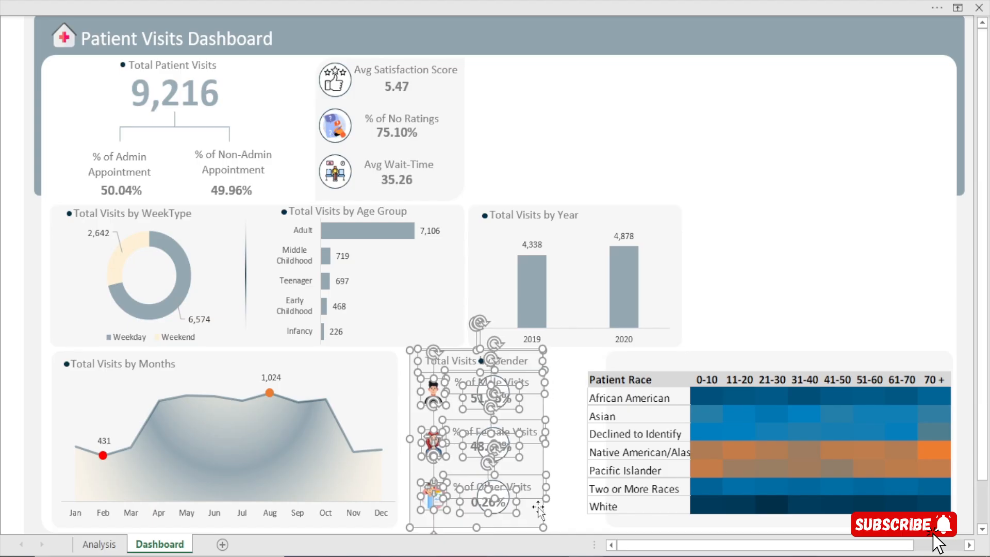
key(Left)
key(Left)
key(Left)
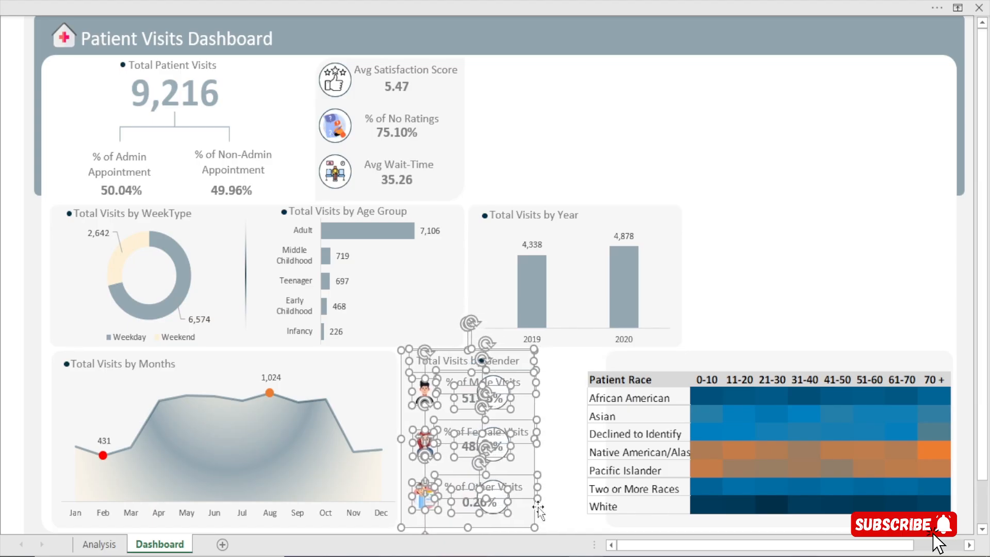
Undo the group move of the Total Visits by Gender objects
click(751, 246)
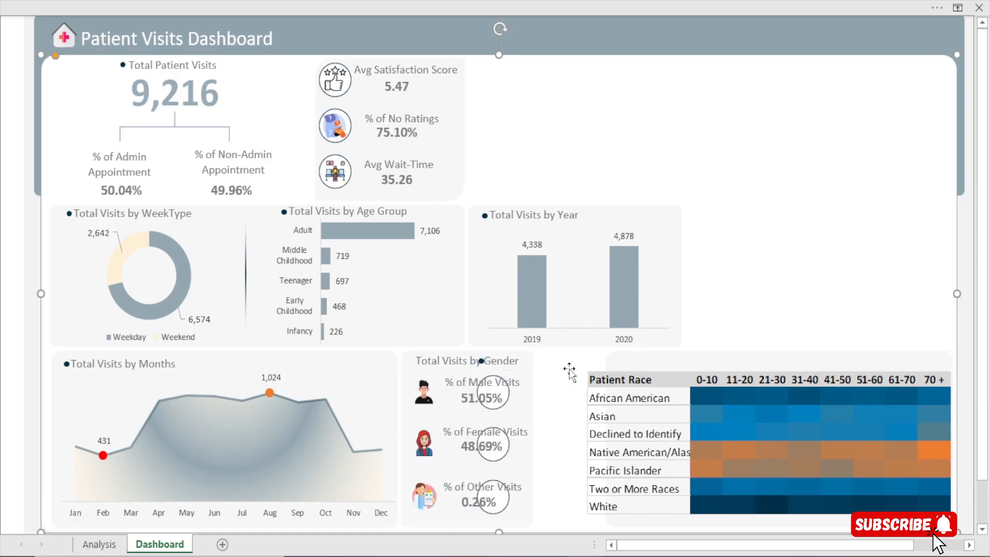
click(499, 404)
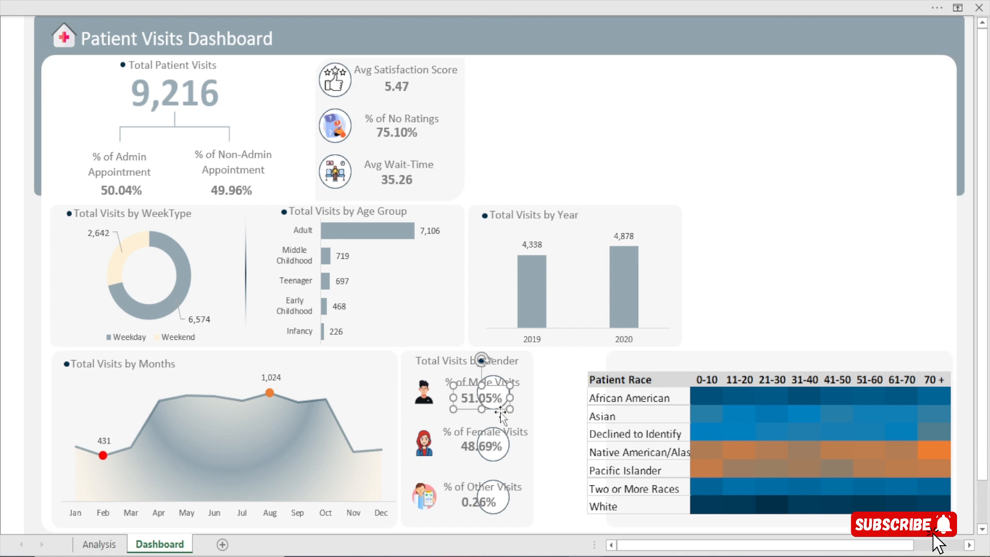
click(813, 216)
click(506, 390)
click(744, 308)
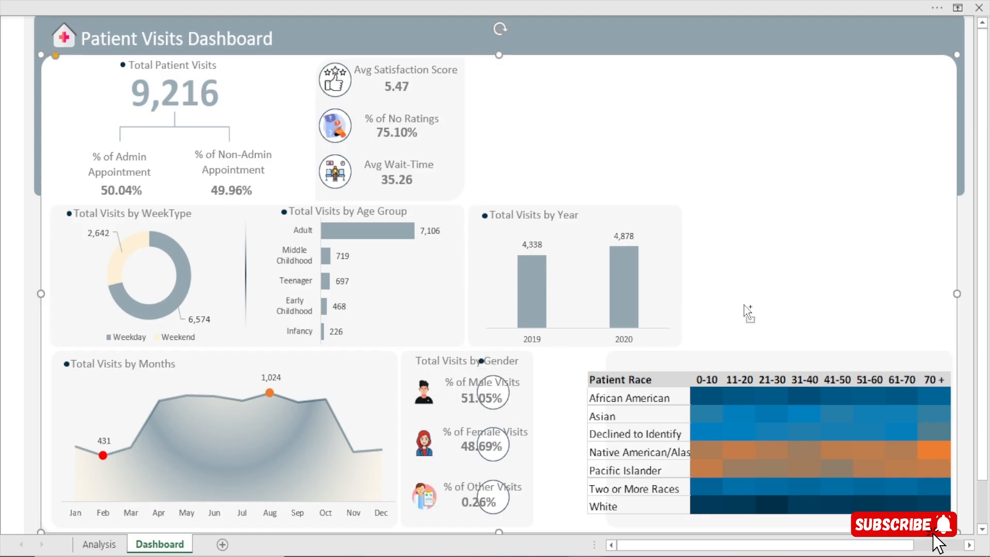
key(ctrl+z)
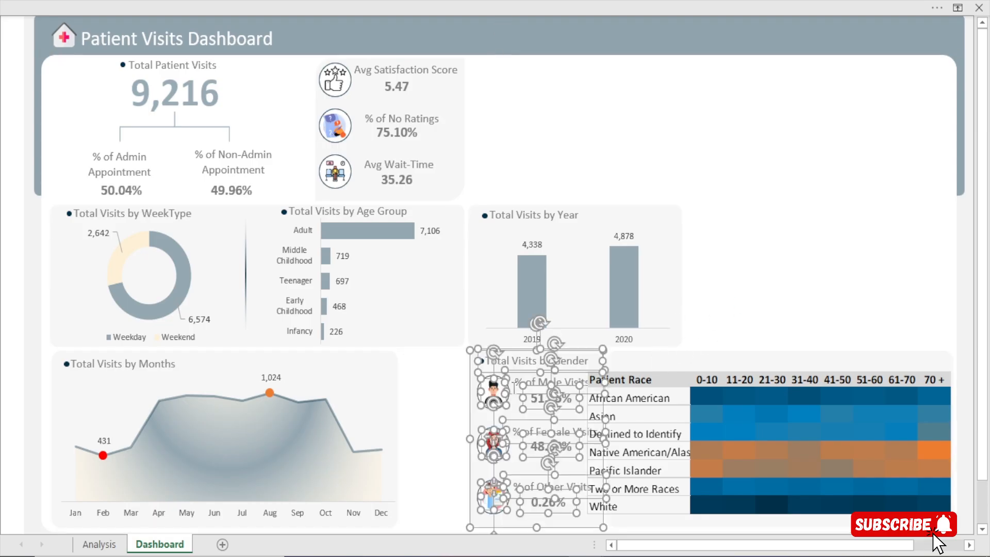
click(804, 234)
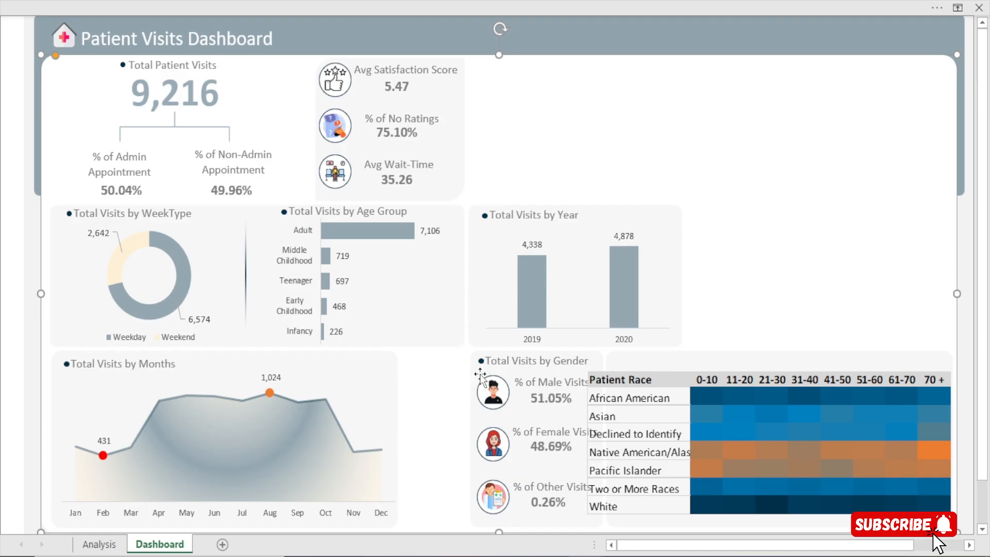
Move the gender panel's background shape beside the Total Visits by Months panel and align it vertically with that row
drag(480, 377, 411, 373)
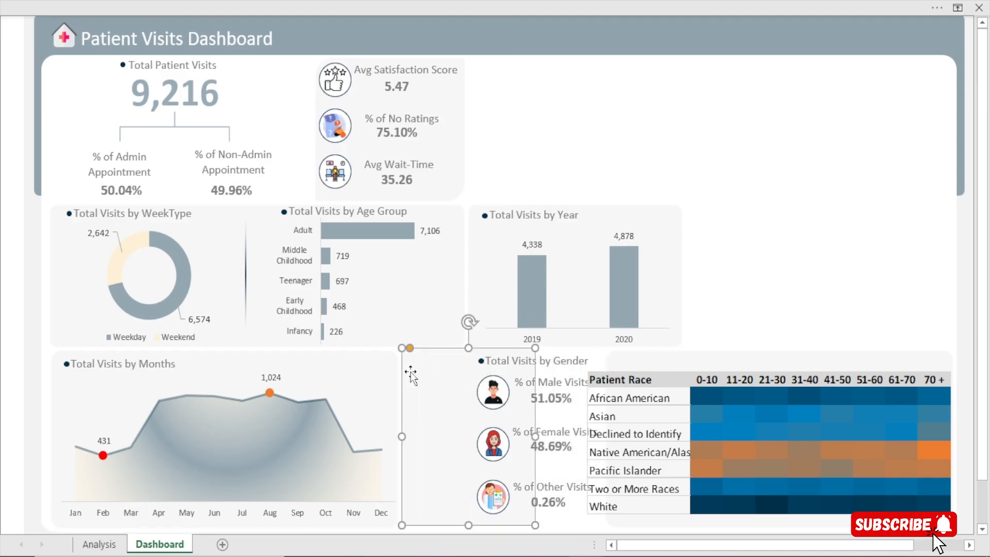
key(Down)
key(Down)
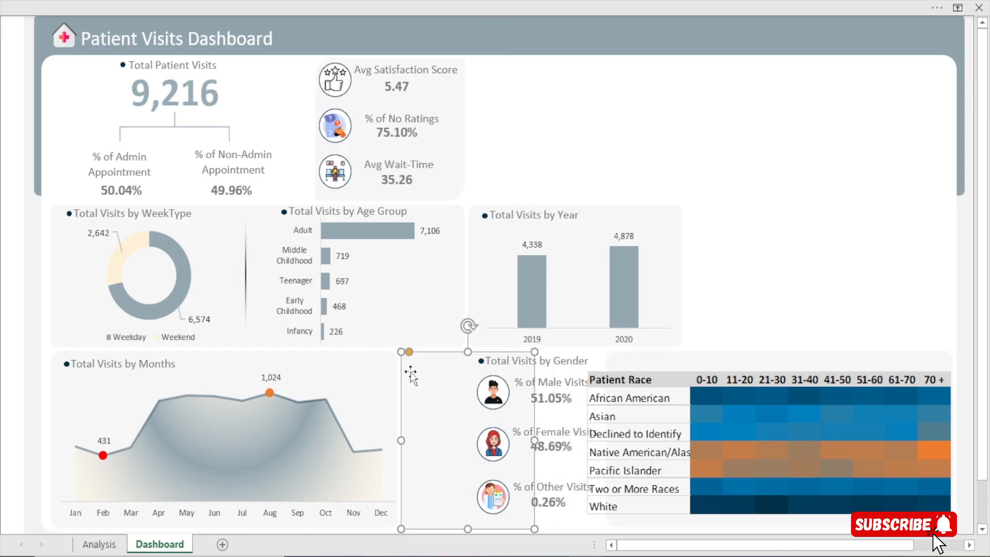
key(Up)
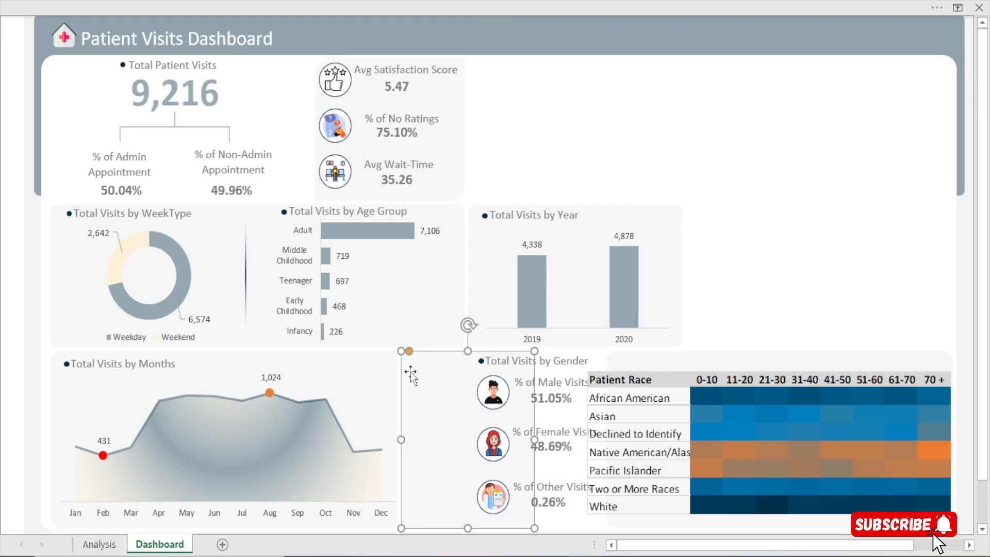
click(741, 124)
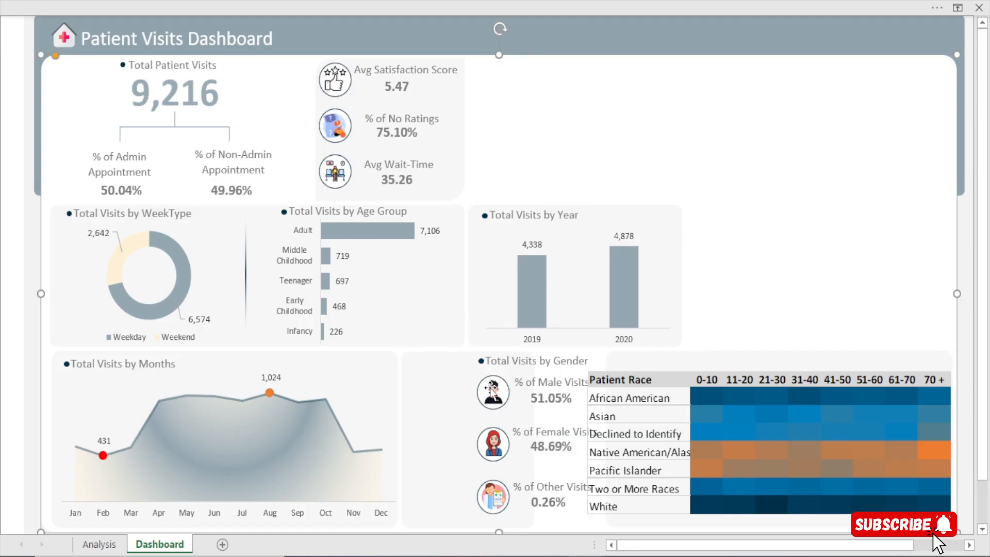
Move the three icon circles of the gender section together onto the left side of the relocated background shape
click(478, 398)
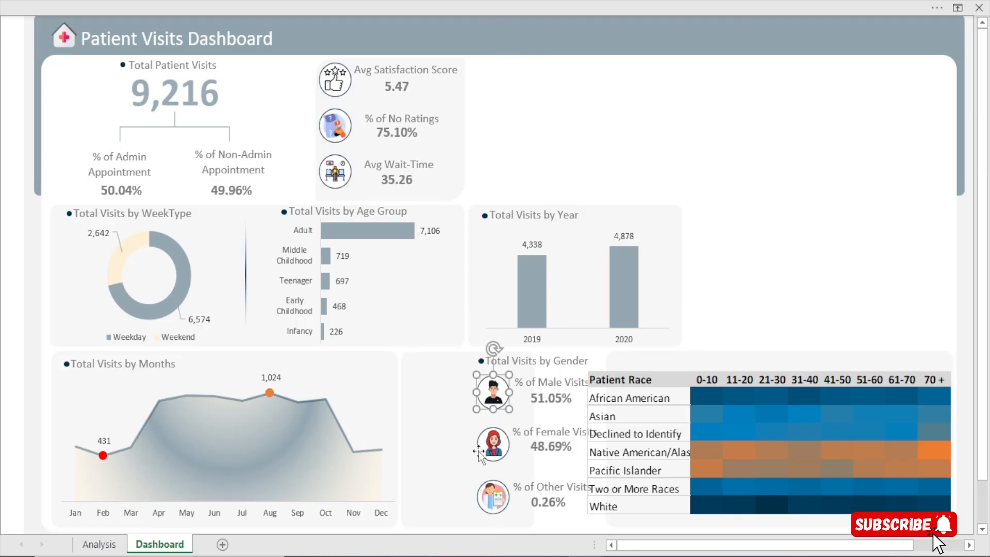
ctrl+click(482, 448)
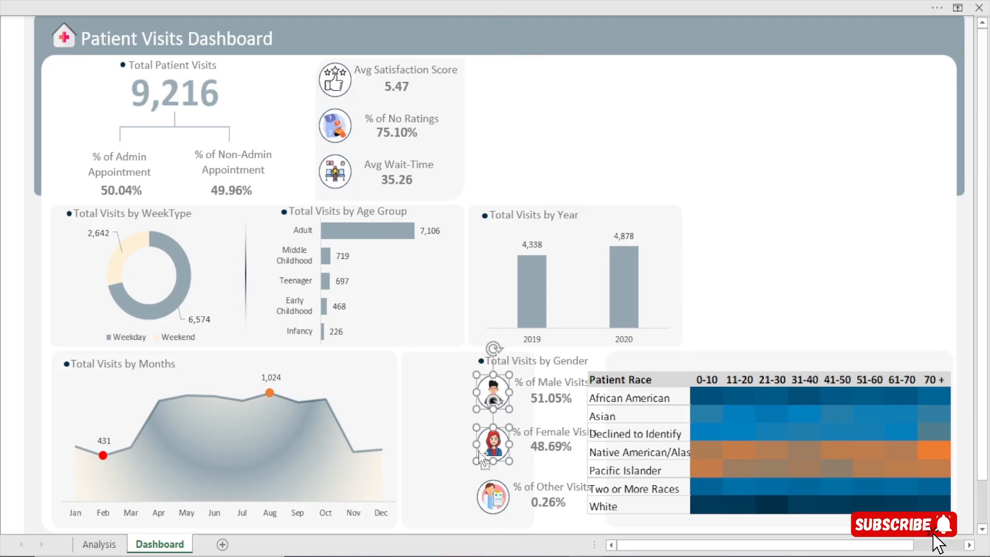
ctrl+click(477, 498)
mouse_move(477, 498)
mouse_down()
mouse_move(391, 498)
mouse_move(479, 500)
mouse_up()
click(853, 310)
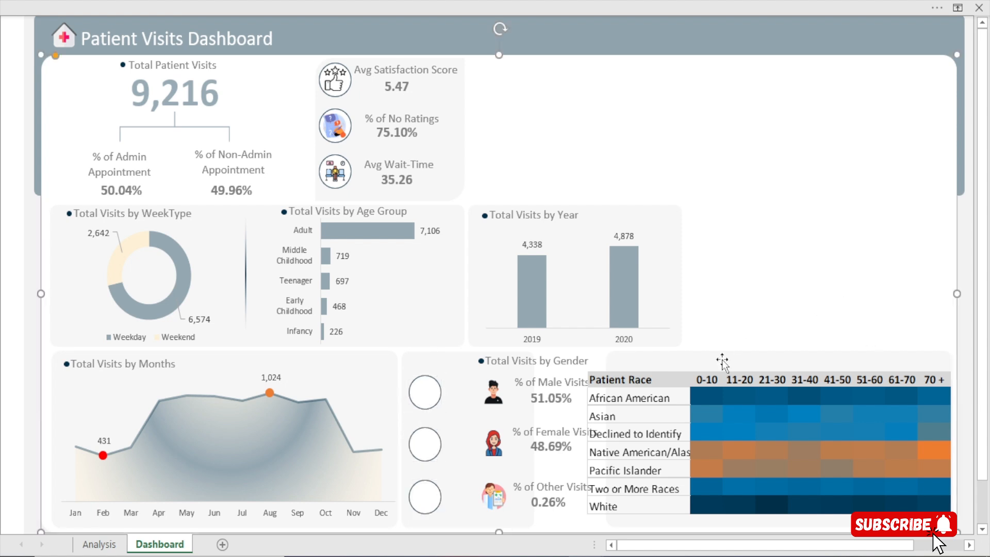
Move the male, female and other gender icons together and center them inside their relocated circles
click(485, 389)
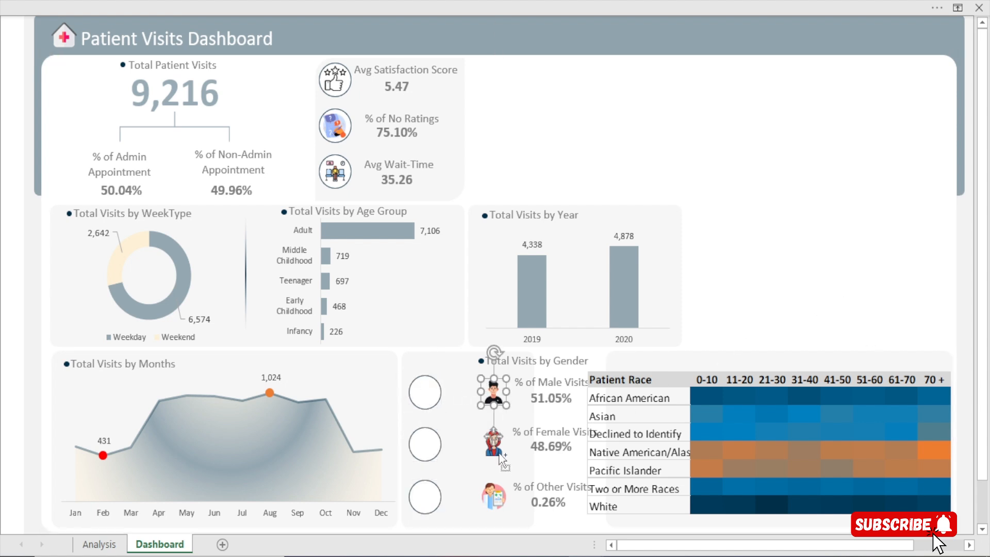
ctrl+click(498, 451)
ctrl+click(496, 511)
key(Left)
key(Left)
key(Left)
key(Left)
key(Left)
key(Left)
key(Left)
key(Left)
key(Left)
key(Left)
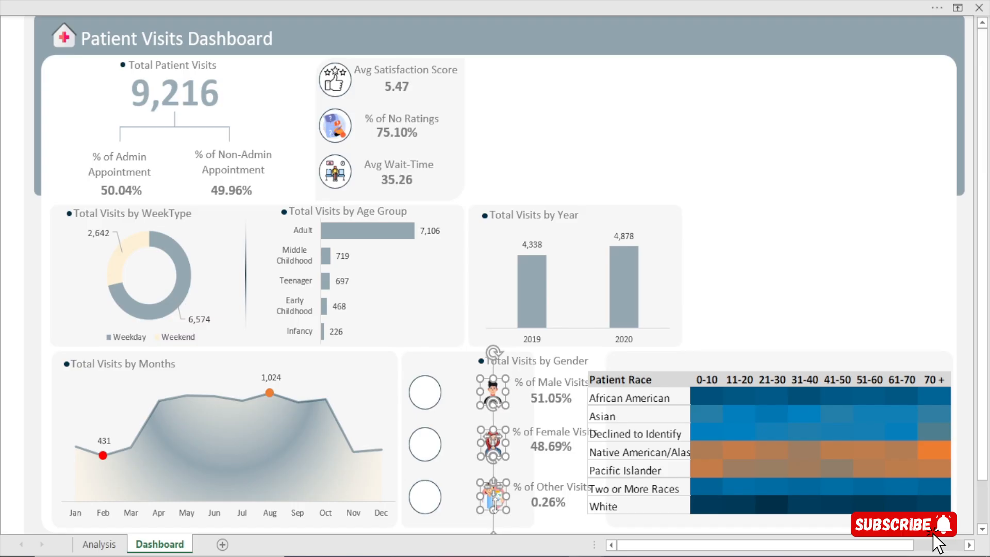
key(Left)
key(Left)
key(Left)
key(Left)
key(Left)
key(Left)
key(Left)
key(Left)
key(Left)
key(Left)
key(Left)
key(Left)
key(Left)
key(Left)
key(Left)
key(Left)
key(Left)
key(Left)
key(Left)
key(Left)
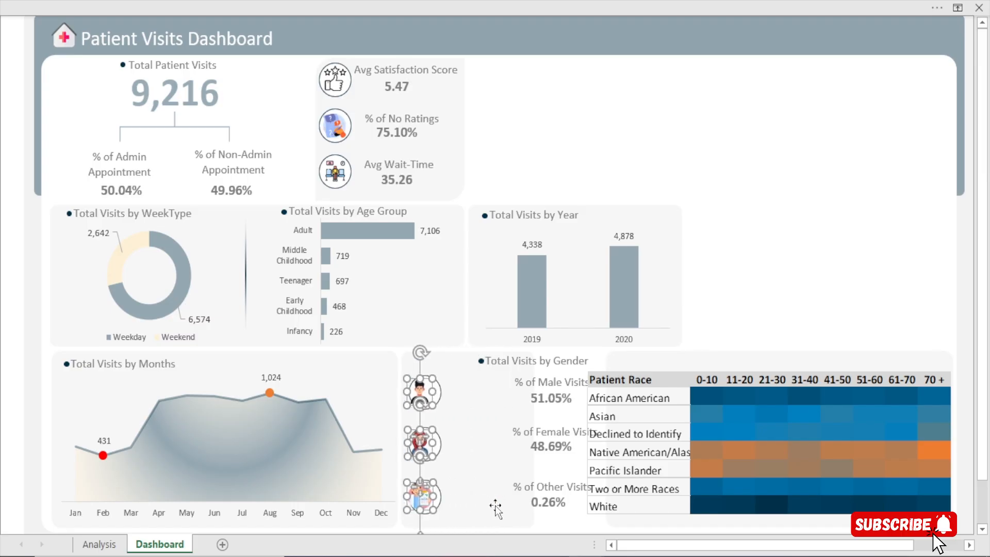
key(Right)
key(Up)
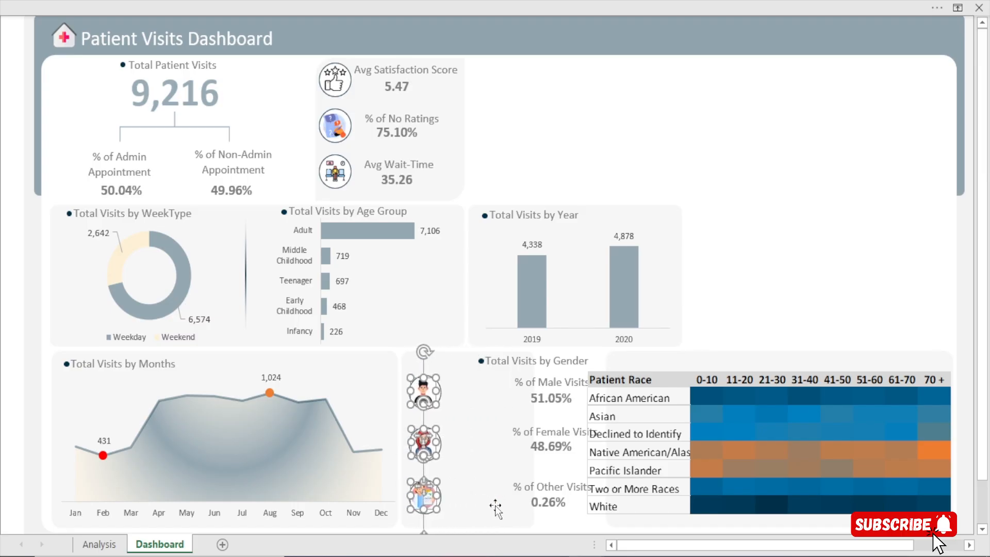
key(Right)
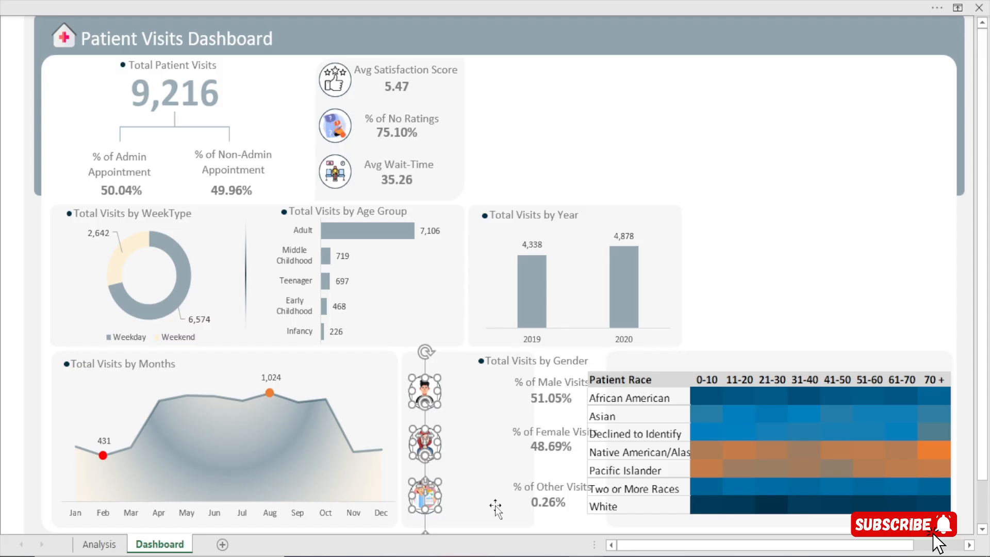
click(790, 305)
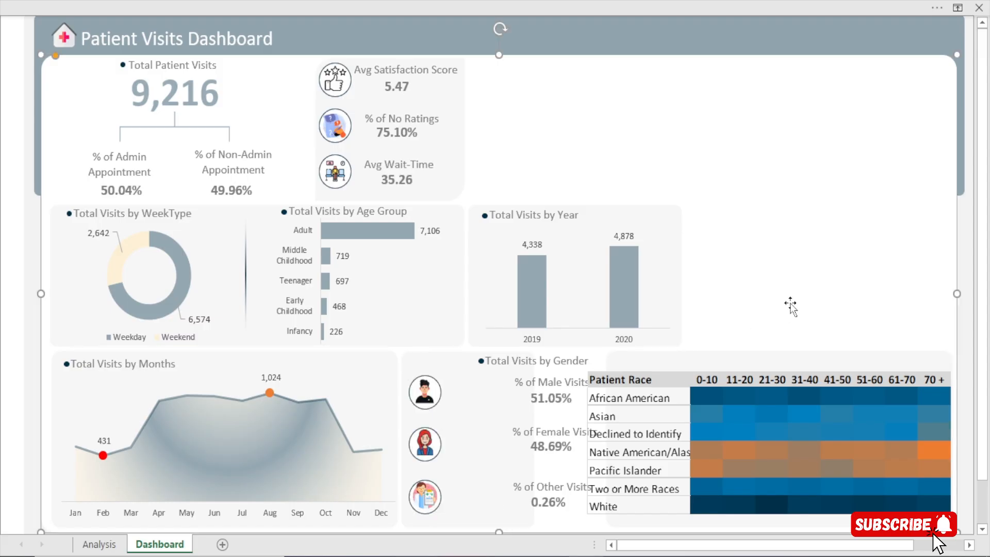
Move the Total Visits by Gender title and its bullet dot together to the top of the relocated background shape
click(499, 363)
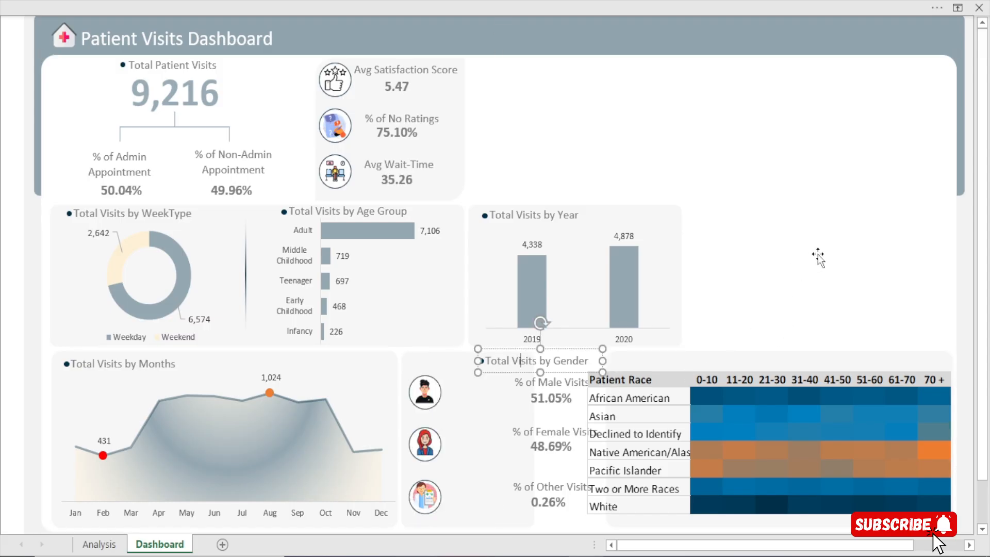
click(818, 257)
click(480, 361)
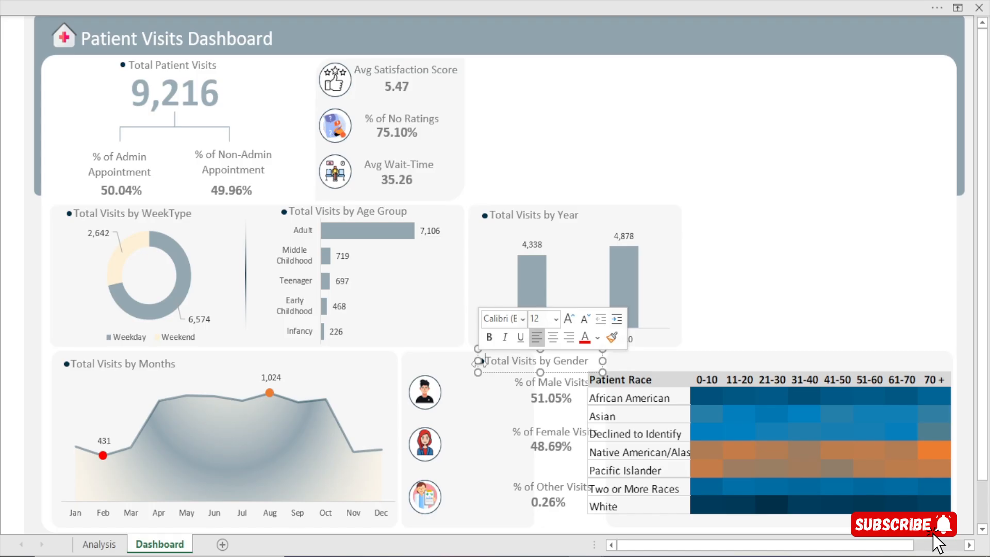
click(830, 256)
click(479, 361)
click(517, 363)
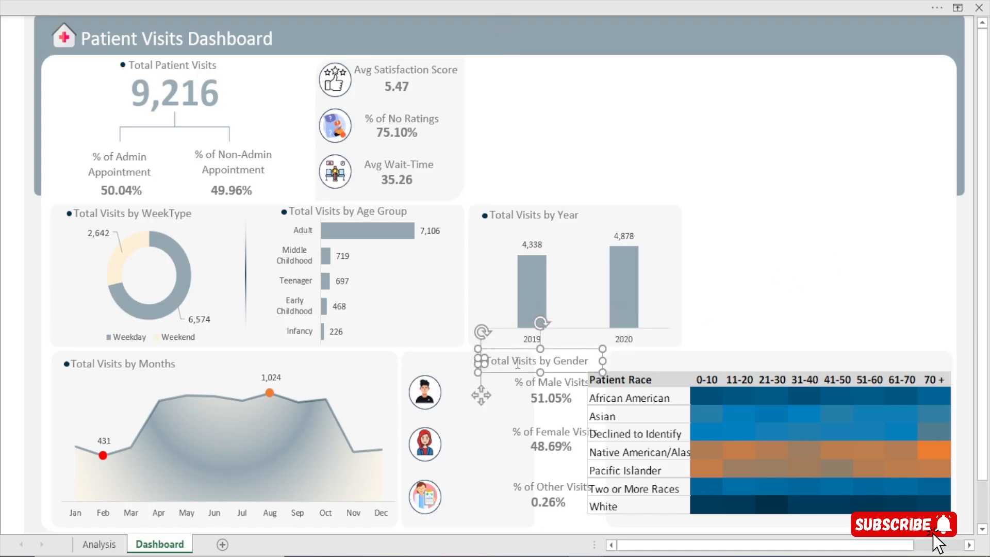
drag(481, 396, 407, 395)
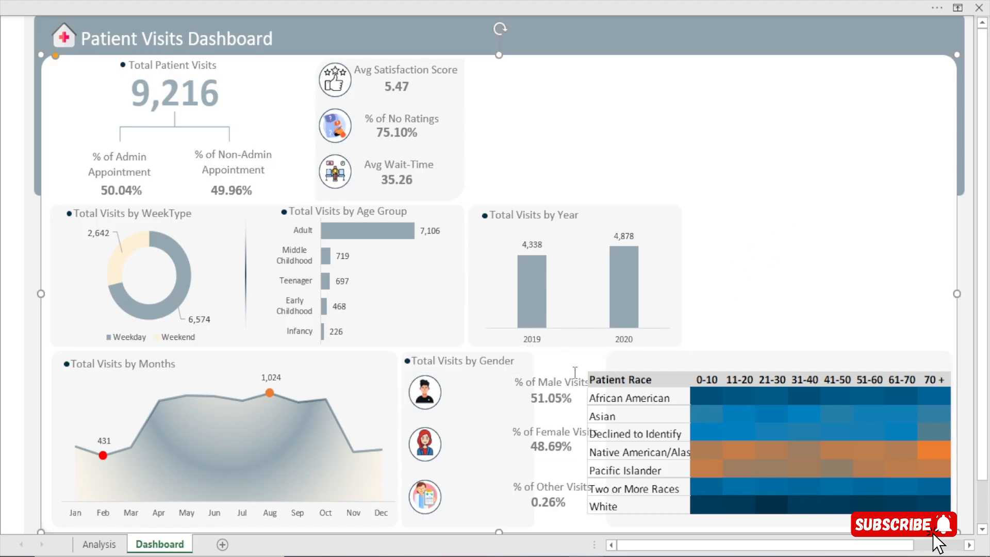
Move the male, female and other visit percentage labels and values together leftward, beside their icons inside the gender panel
click(567, 372)
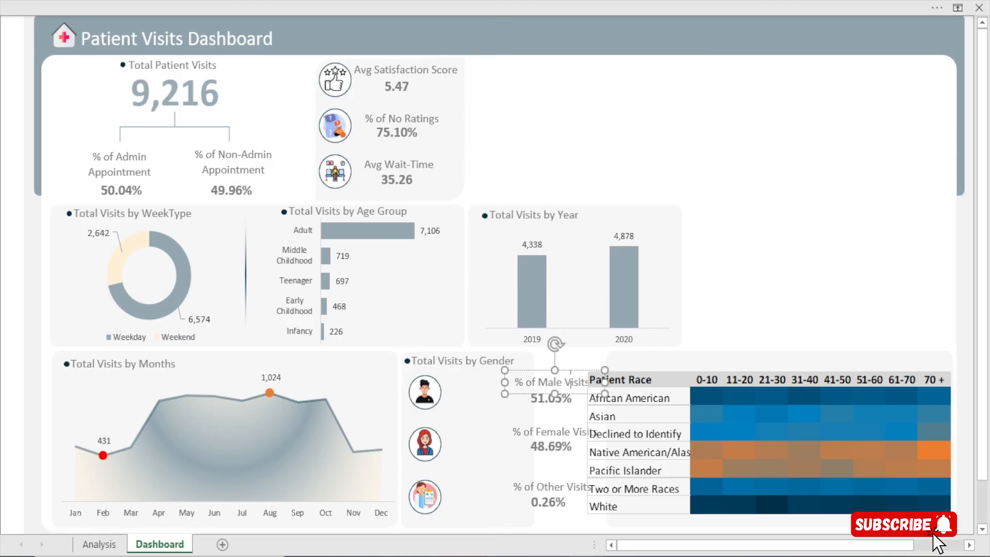
ctrl+click(551, 404)
drag(545, 426, 546, 432)
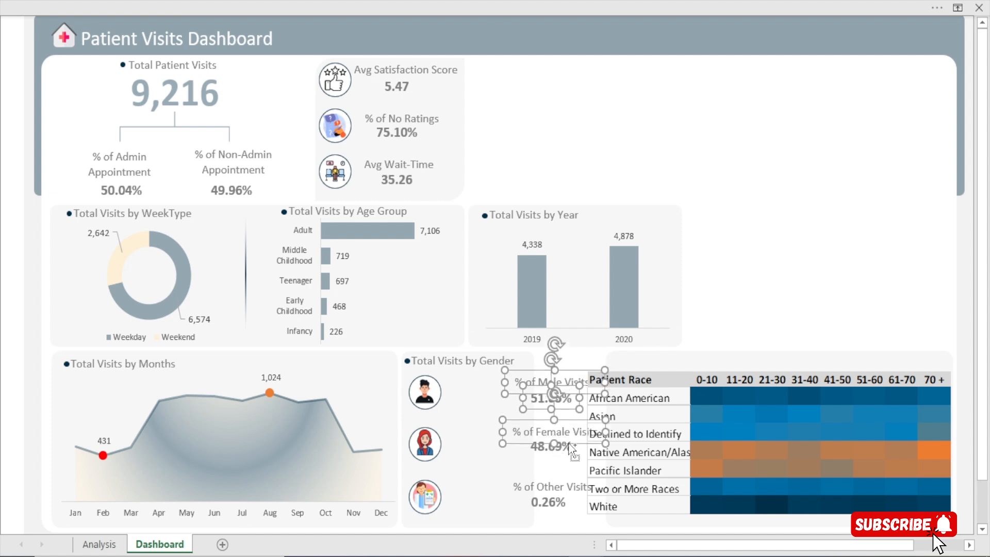
ctrl+click(569, 444)
ctrl+click(565, 432)
ctrl+click(556, 449)
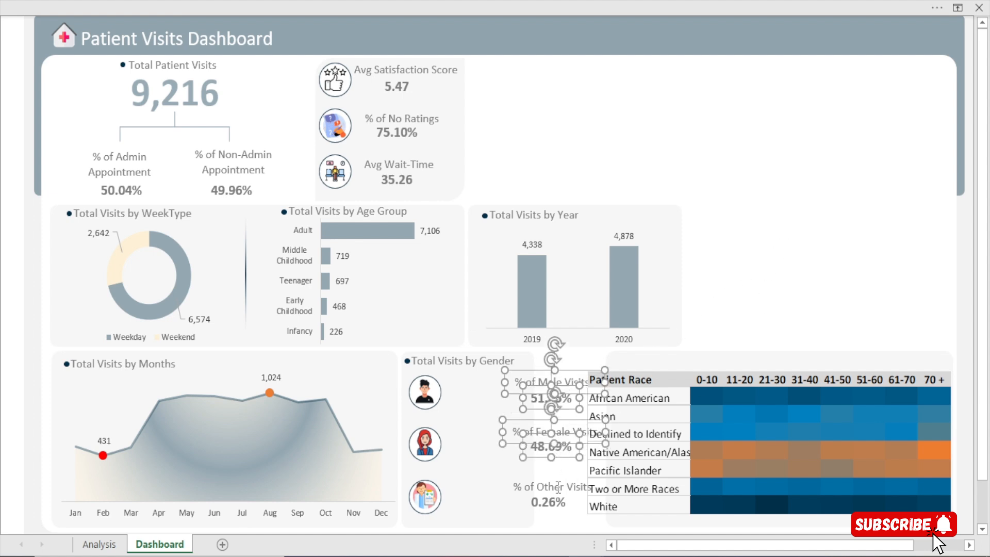
ctrl+click(558, 496)
ctrl+click(558, 508)
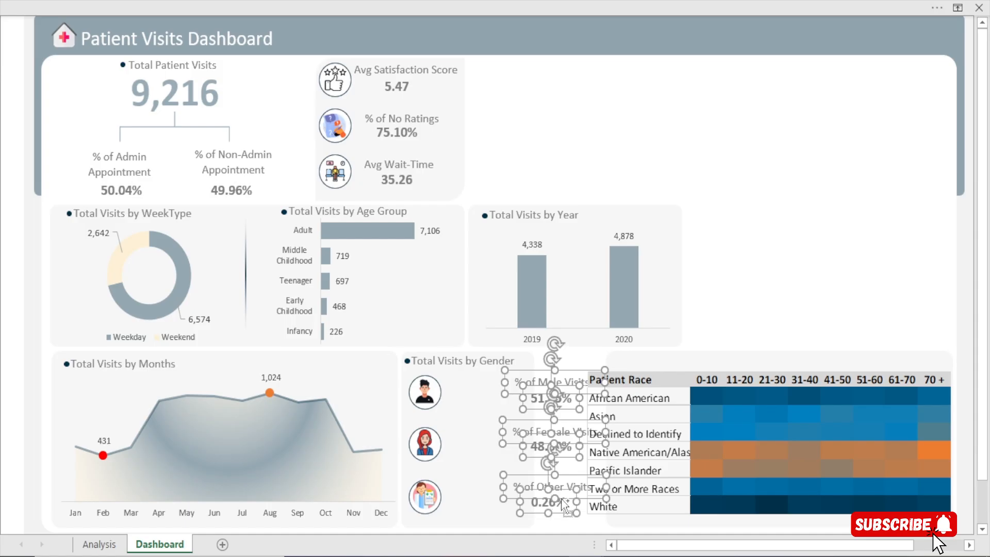
key(Left)
key(Left)
key(Left)
key(Left)
key(Left)
key(Left)
key(Left)
key(Left)
key(Left)
key(Left)
key(Left)
key(Left)
key(Left)
key(Left)
key(Left)
key(Left)
key(Left)
key(Left)
key(Left)
key(Left)
key(Left)
key(Left)
key(Left)
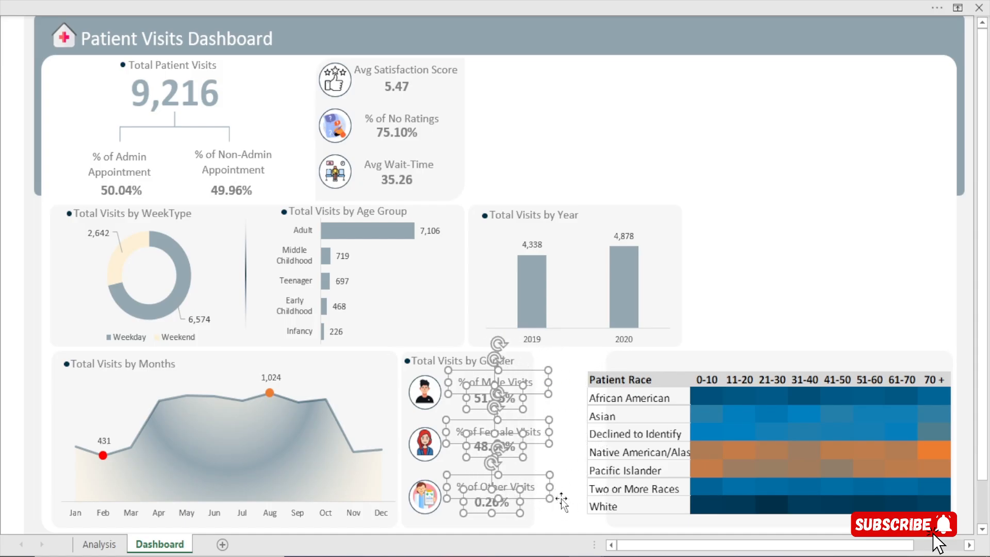
key(Left)
key(Left)
key(Left)
key(Left)
key(Left)
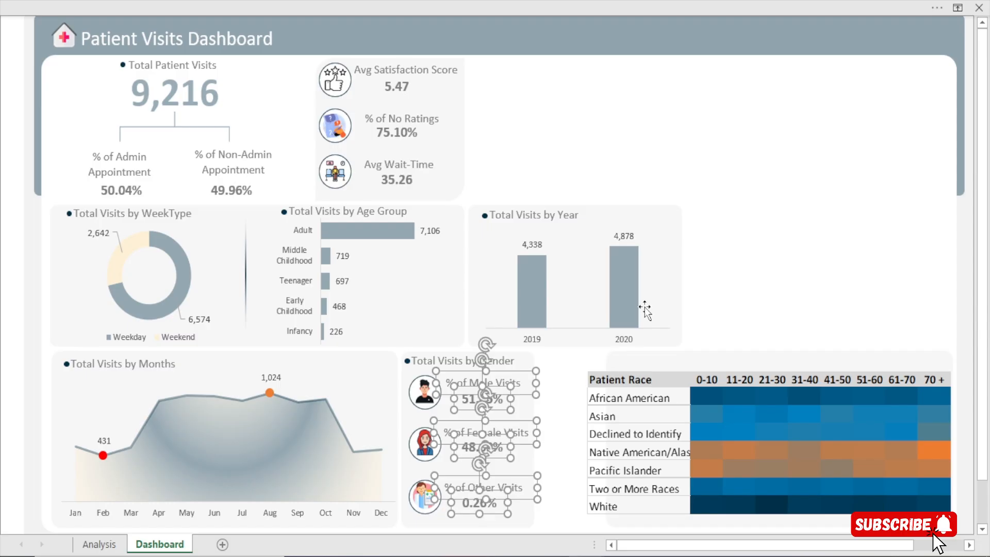
click(725, 233)
Widen the heat map's background shape leftward until it nearly reaches the gender panel
click(663, 356)
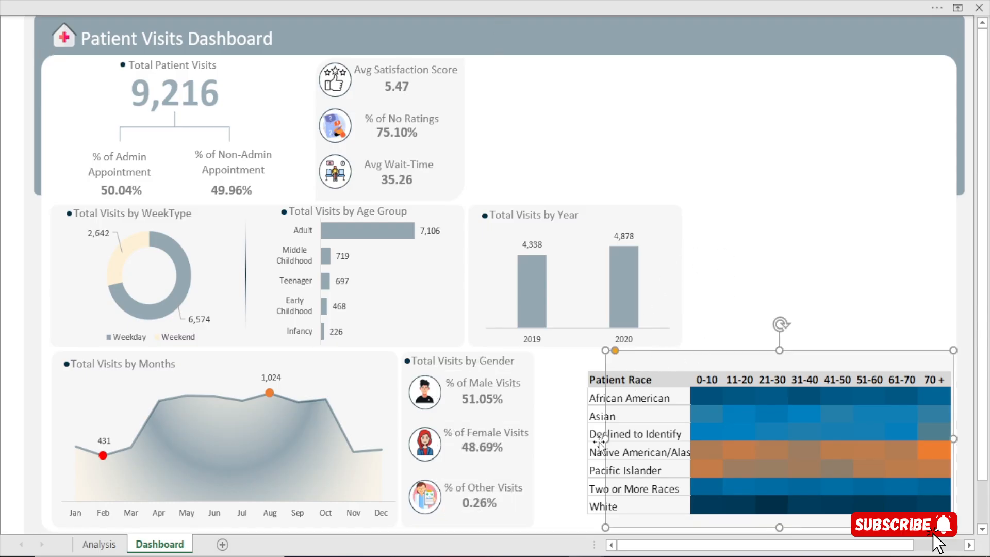
drag(605, 441, 537, 442)
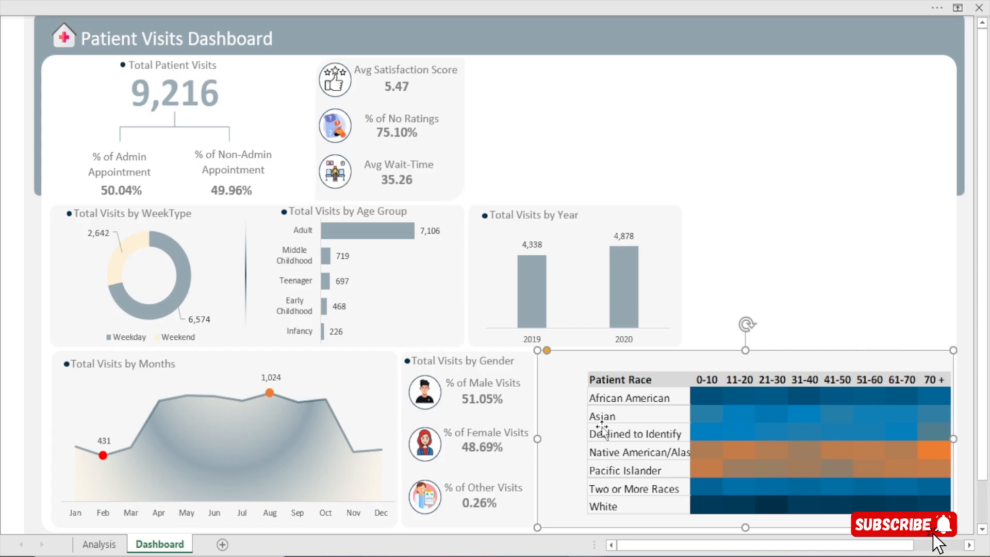
click(633, 383)
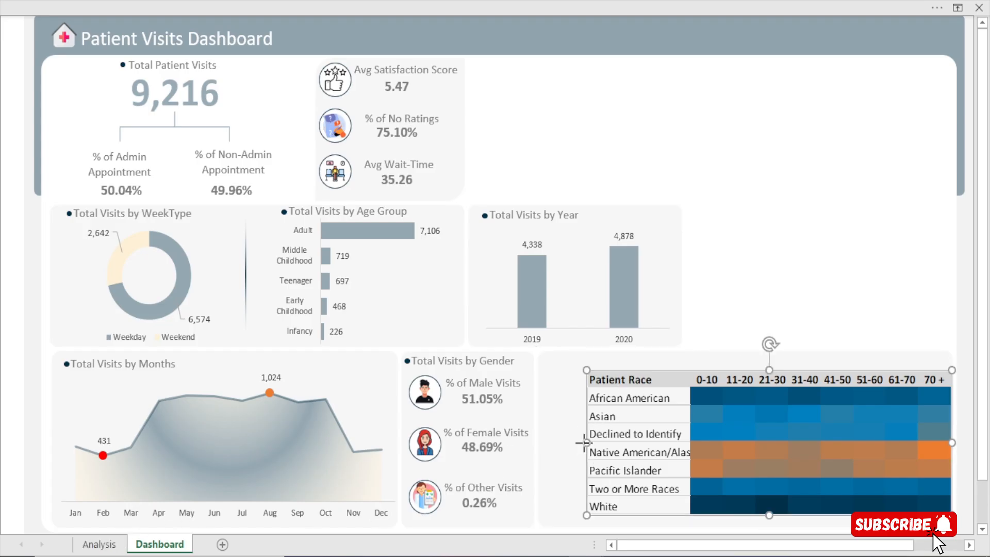
drag(587, 442, 533, 442)
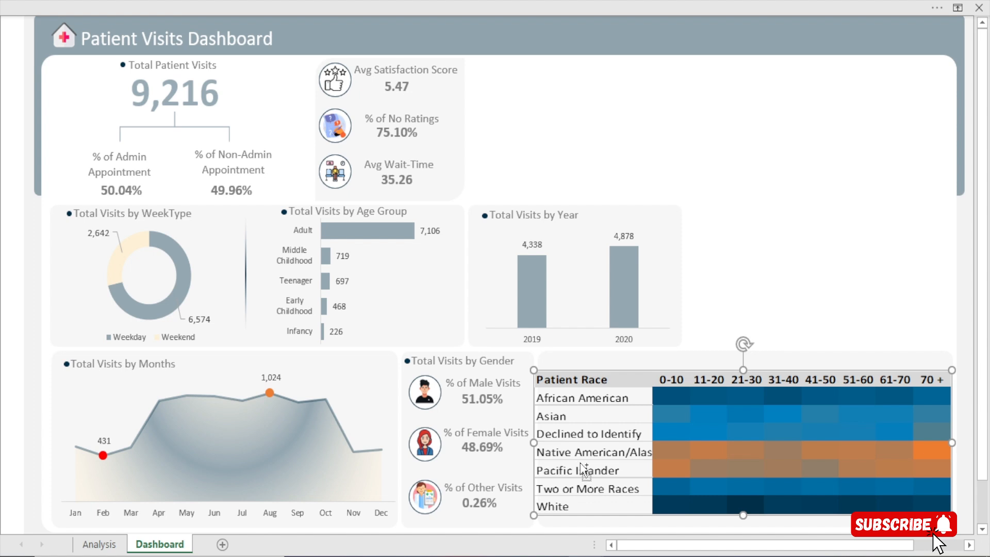
key(ctrl+z)
Widen column BI on the Analysis sheet to fit the full race names, and move the dashboard's heat map picture onto its background shape
click(97, 548)
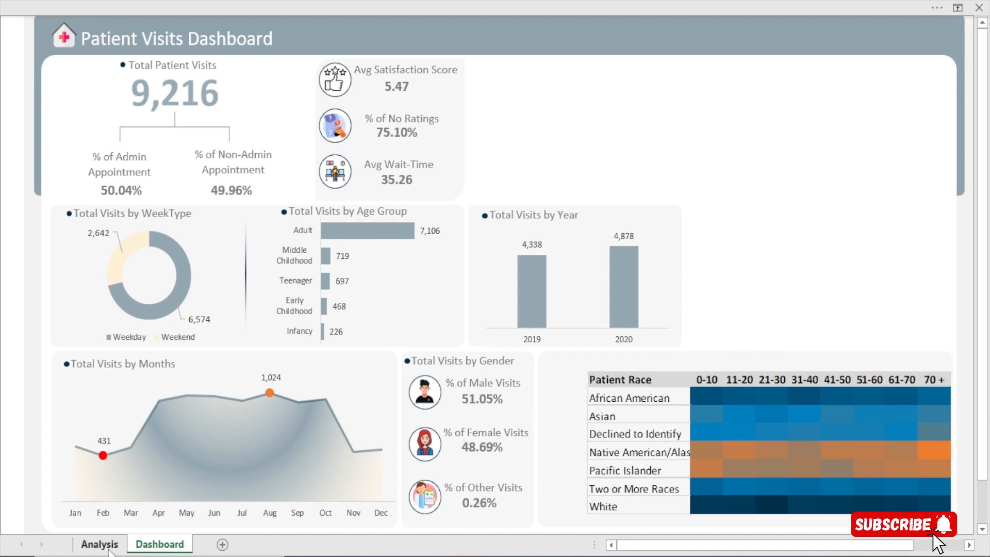
click(101, 545)
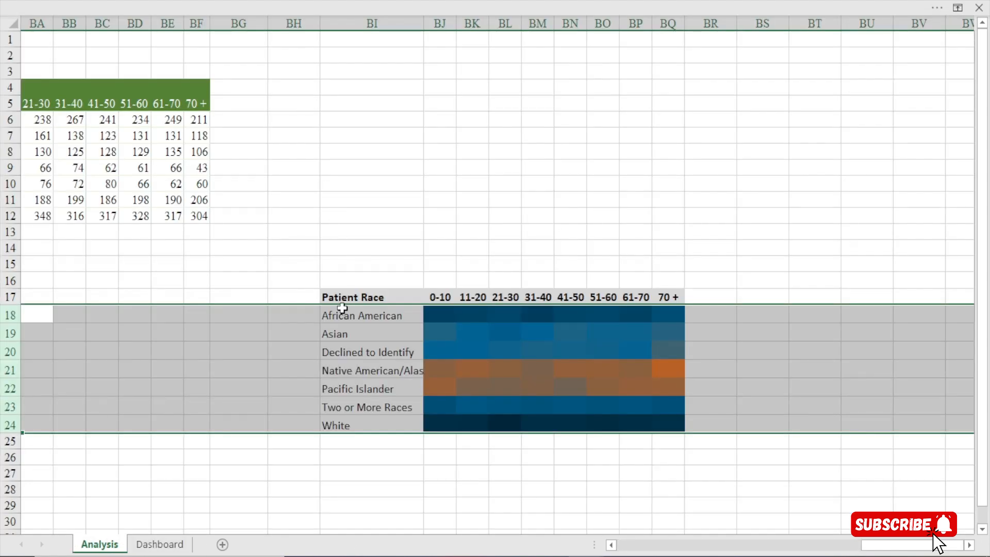
click(344, 328)
drag(424, 23, 471, 20)
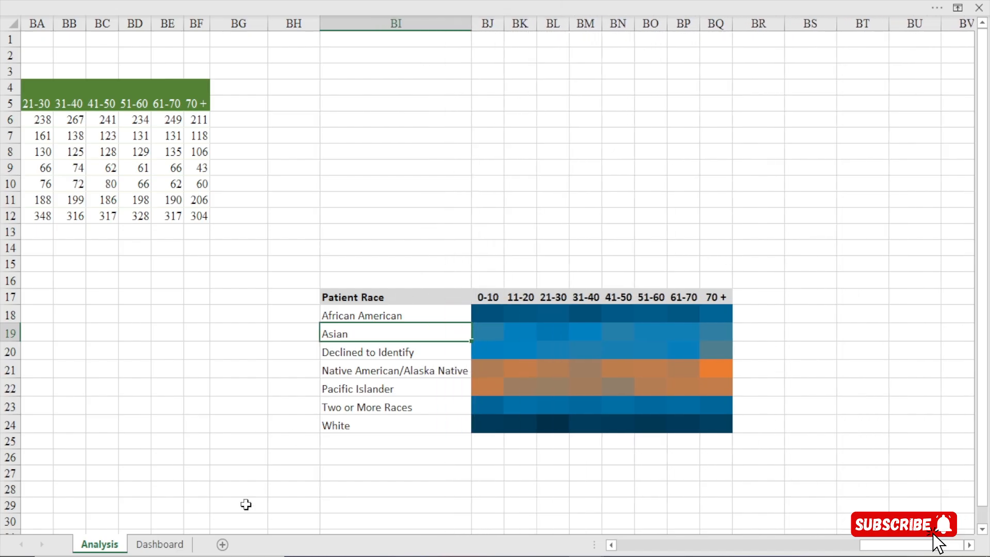
click(159, 544)
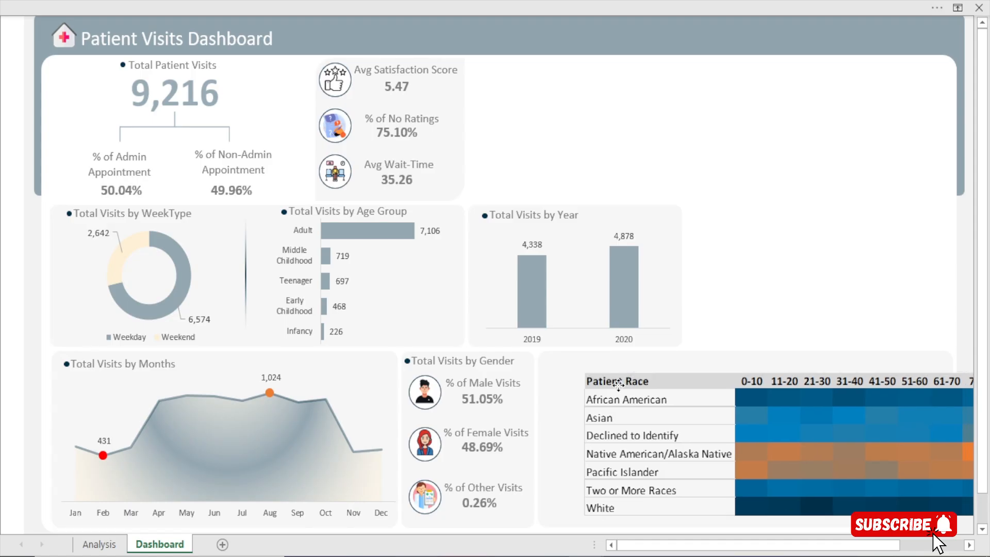
drag(618, 382, 592, 384)
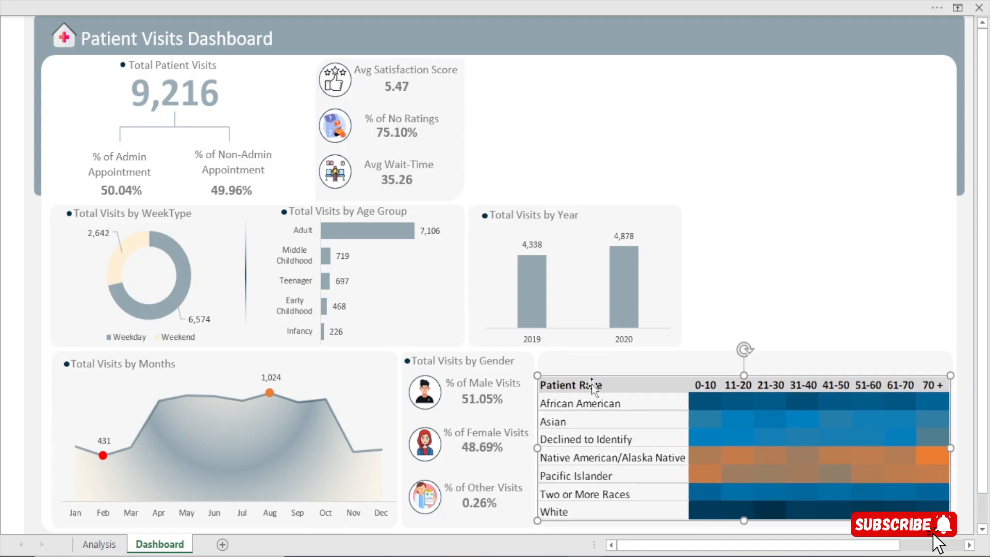
Narrow column BI on the Analysis sheet slightly, and nudge the dashboard's heat map picture into place on its background shape
click(99, 544)
drag(471, 23, 459, 25)
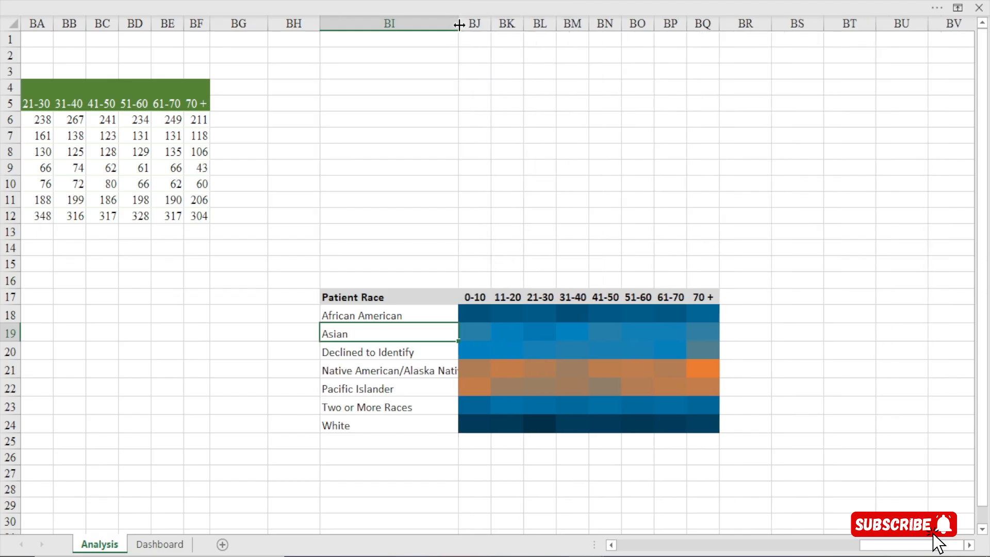
click(159, 544)
key(Right)
key(Right)
key(Right)
key(Right)
key(Right)
key(Right)
key(Right)
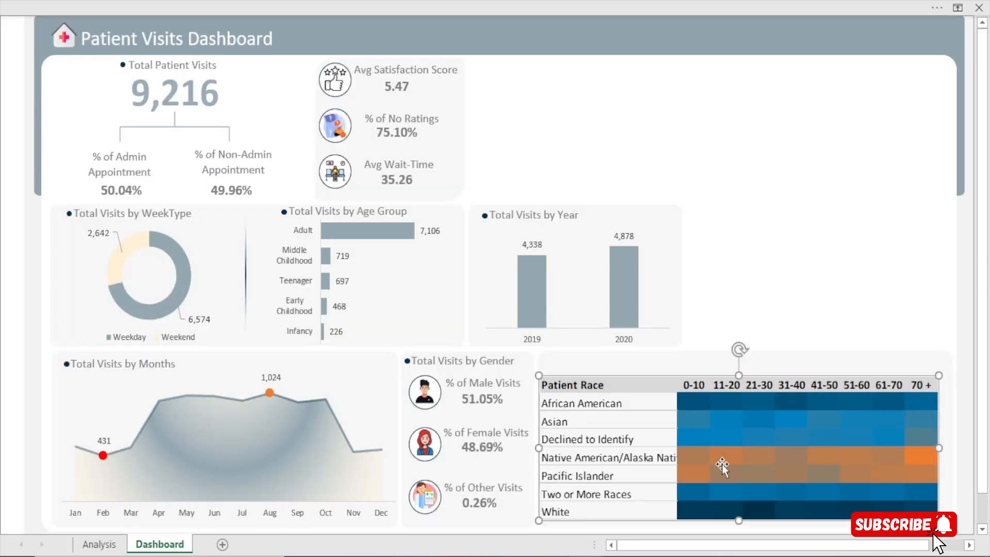
key(Left)
key(Left)
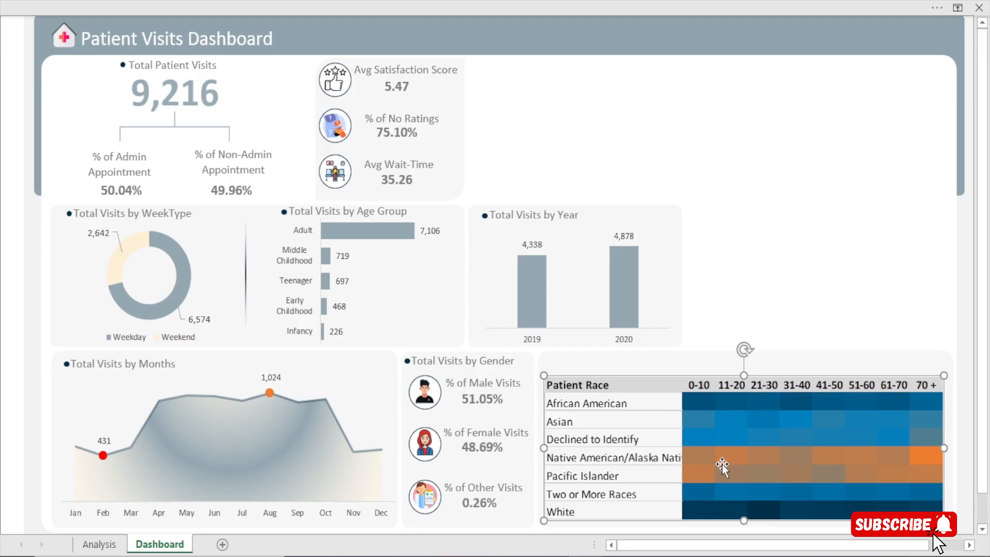
key(Down)
key(Down)
key(Left)
key(Left)
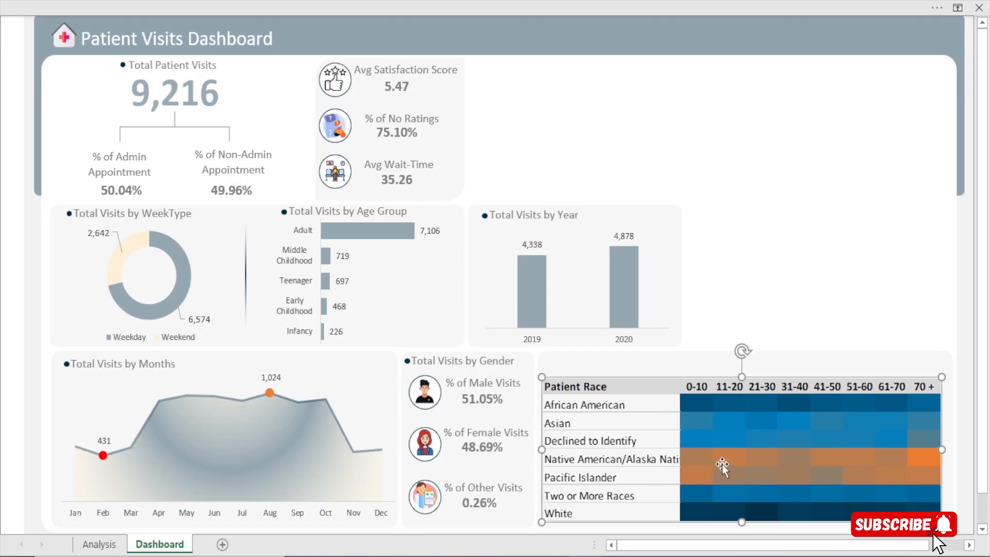
Widen column BI on the Analysis sheet slightly so Native American/Alaska Native fits and the heat map fills its dashboard panel
click(98, 543)
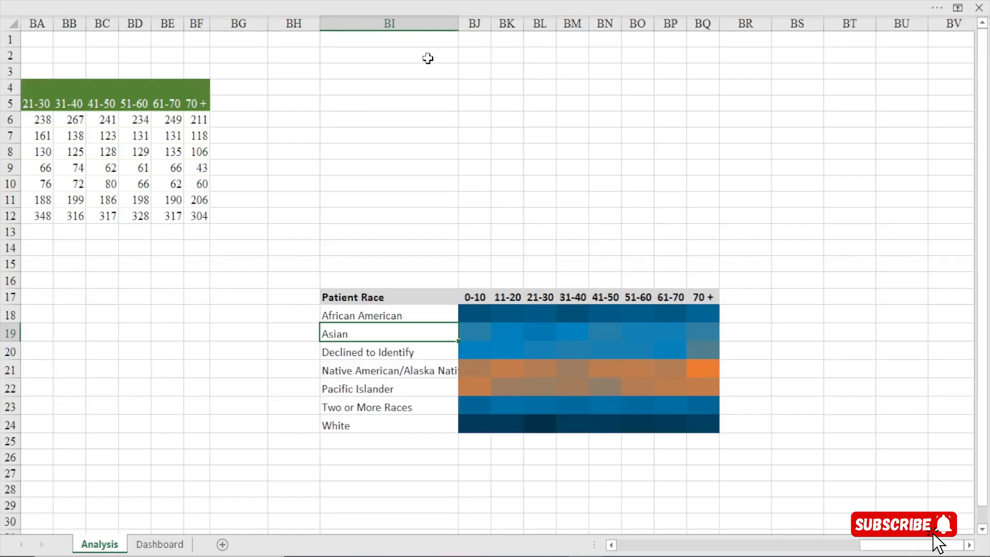
drag(461, 26, 468, 24)
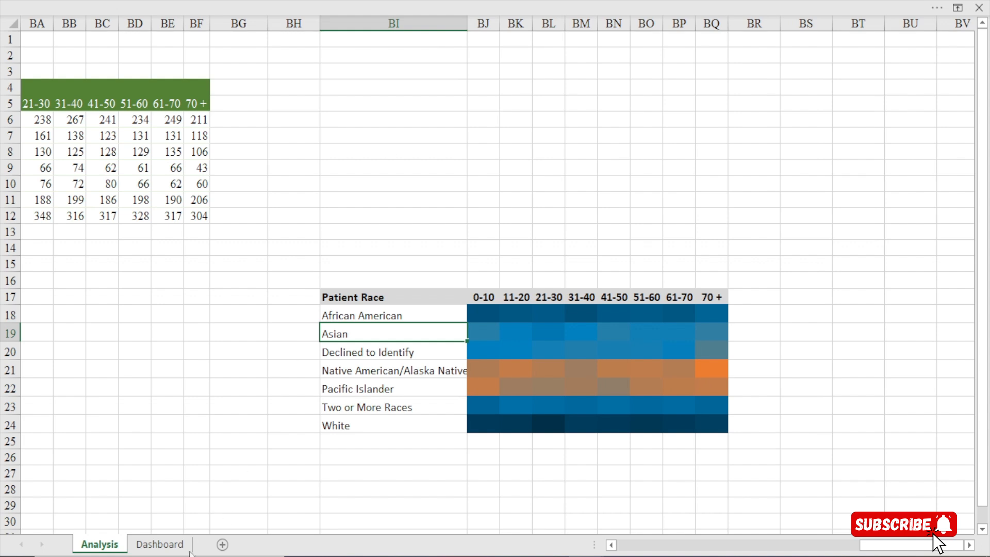
click(160, 543)
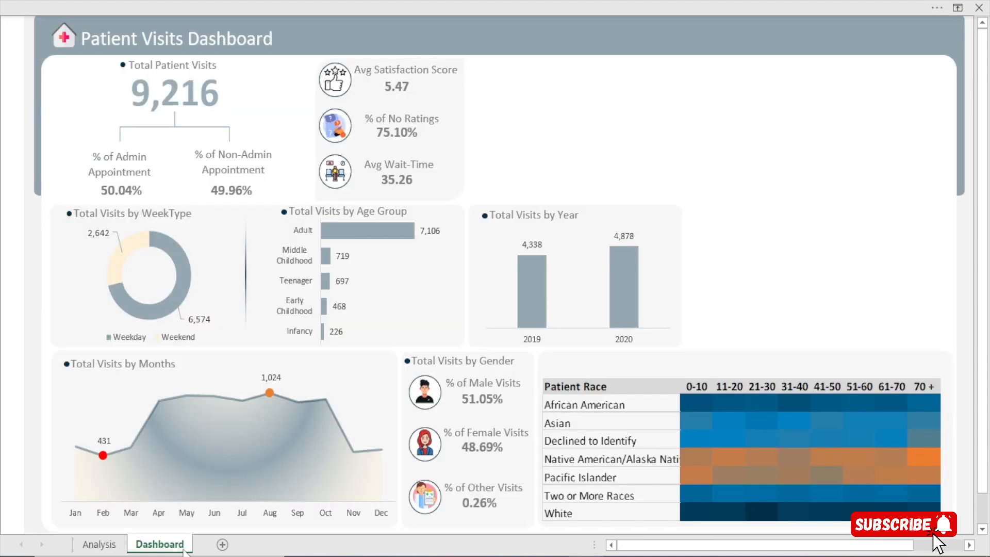
click(777, 114)
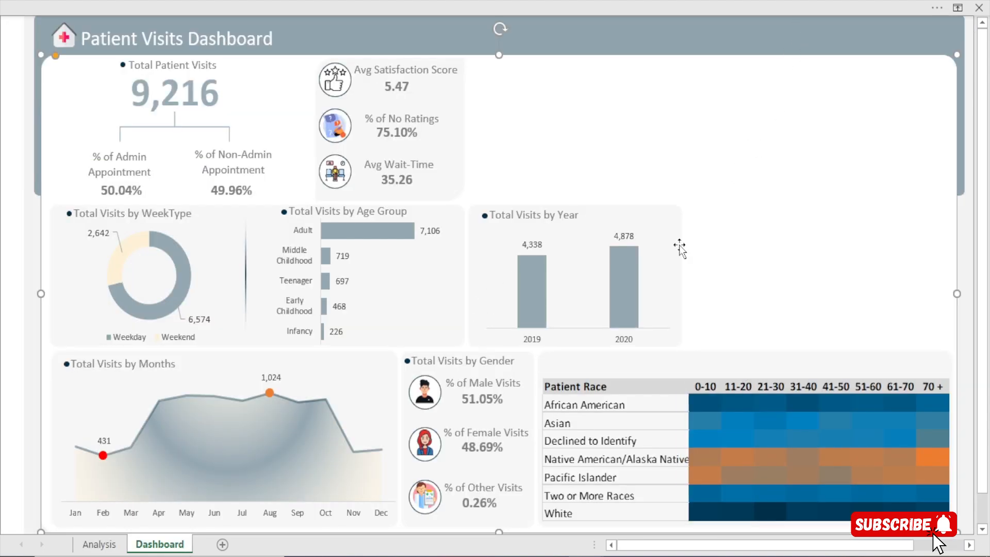
Copy the Total Visits by Year title with its bullet dot to the top of the heat map panel
click(404, 361)
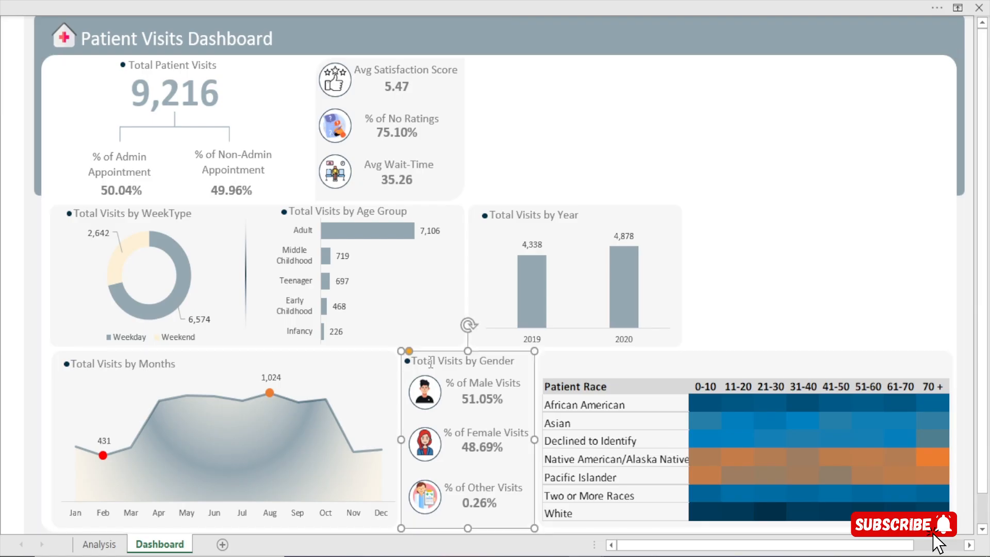
click(487, 217)
click(492, 203)
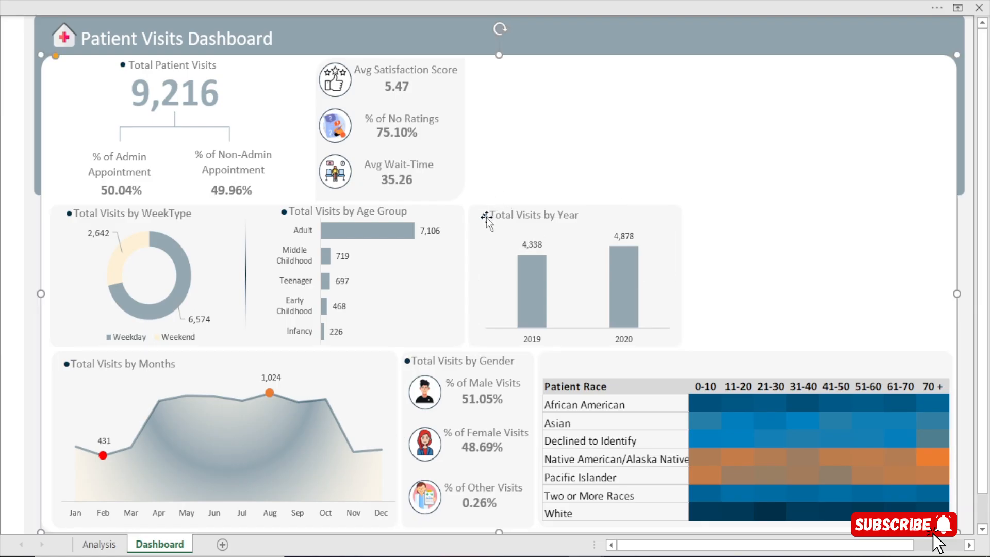
click(486, 216)
ctrl+click(517, 212)
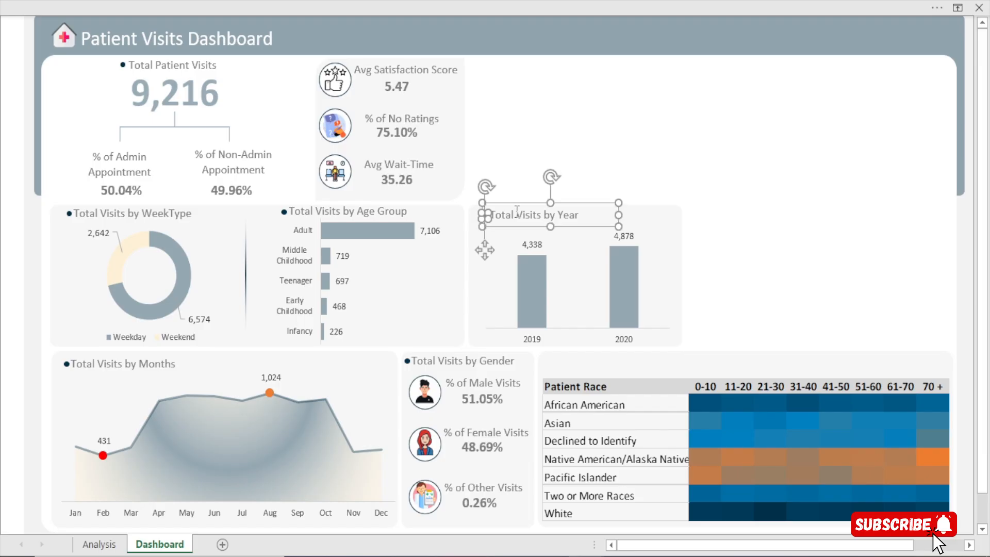
drag(517, 211, 596, 371)
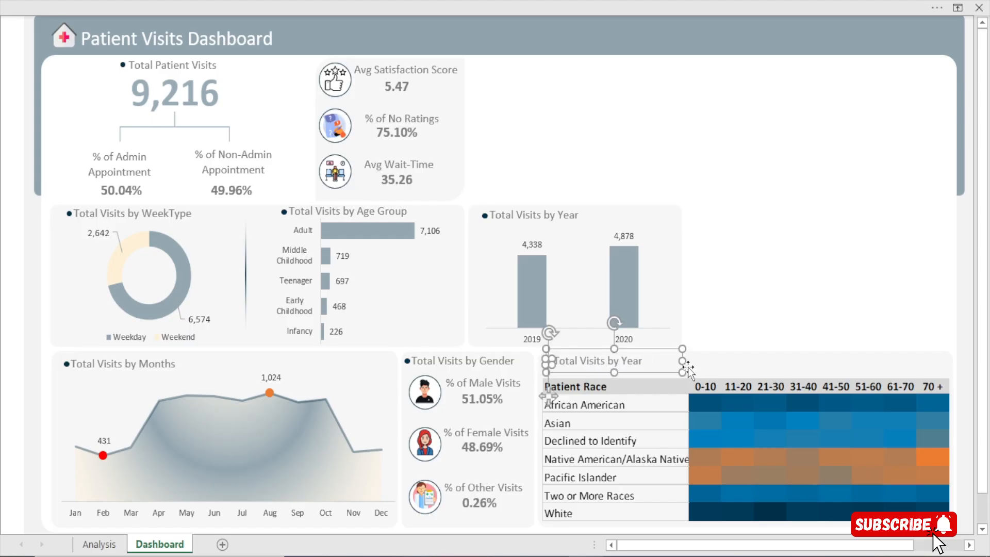
Change the copied title to Total Visits by Patient Race and Age Buckets, widening its text box to keep it on one line
drag(682, 362, 723, 362)
click(669, 365)
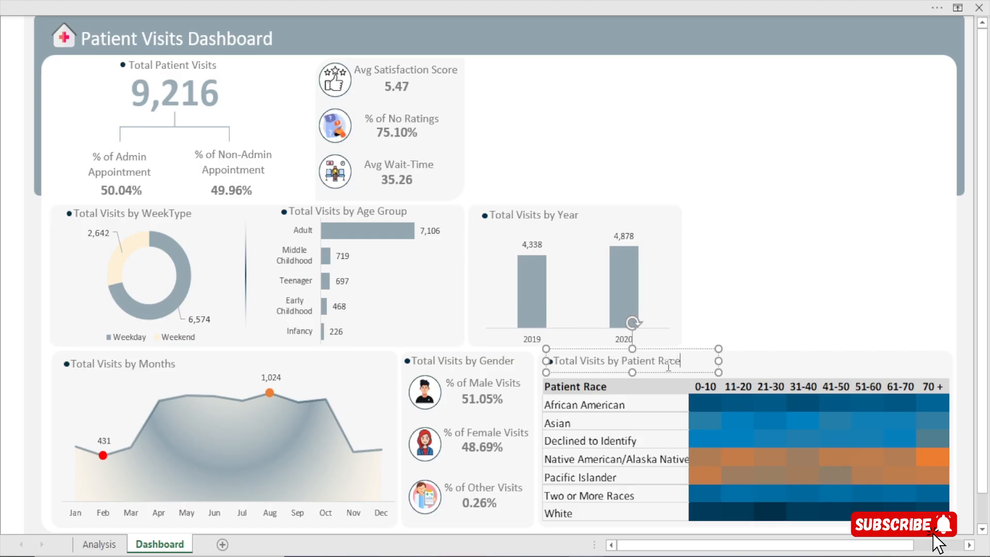
text(and Age B)
text(uckets)
drag(721, 364, 773, 370)
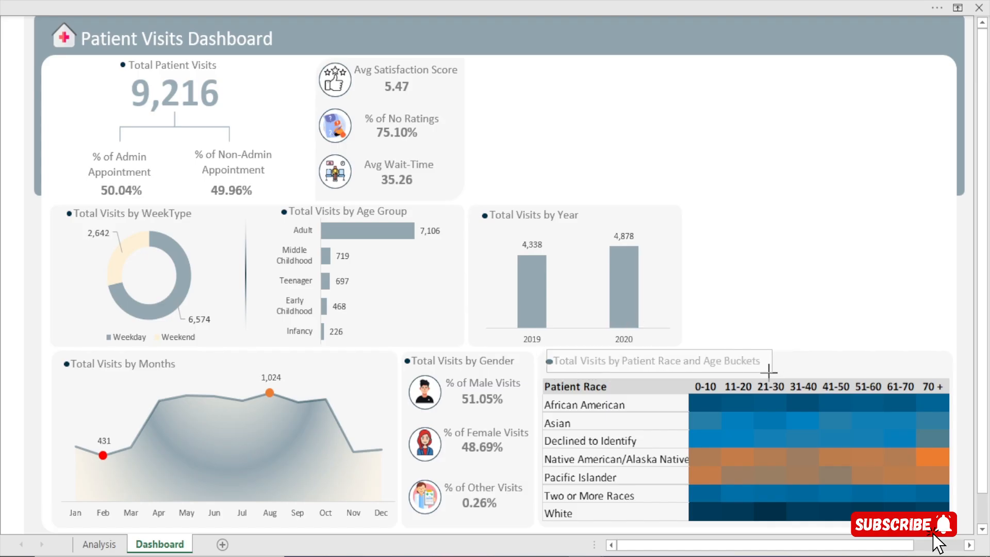
click(759, 213)
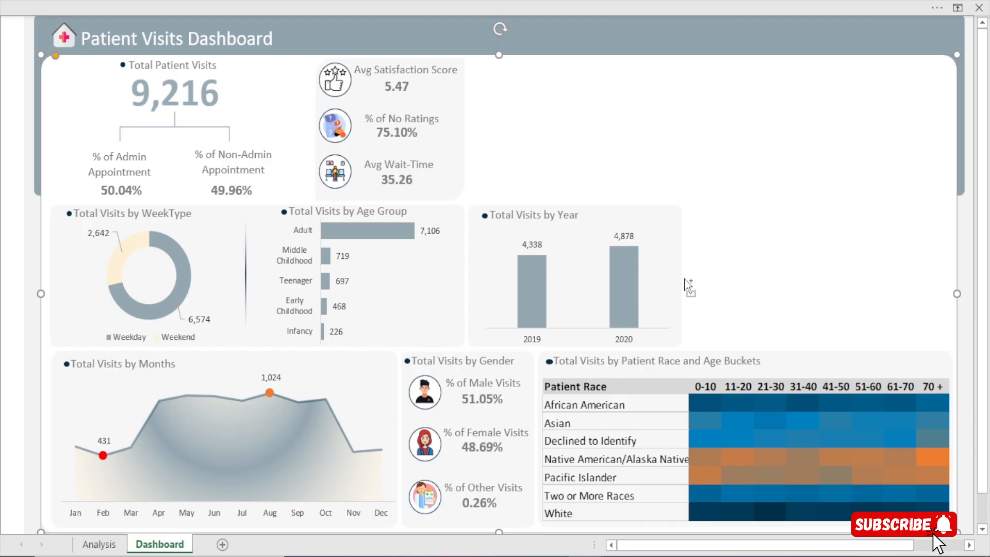
key(ctrl+z)
click(706, 263)
key(ctrl+y)
click(707, 263)
Replace the bullet dot before the heat map title with a fresh copy of the Total Visits by Year dot
click(548, 363)
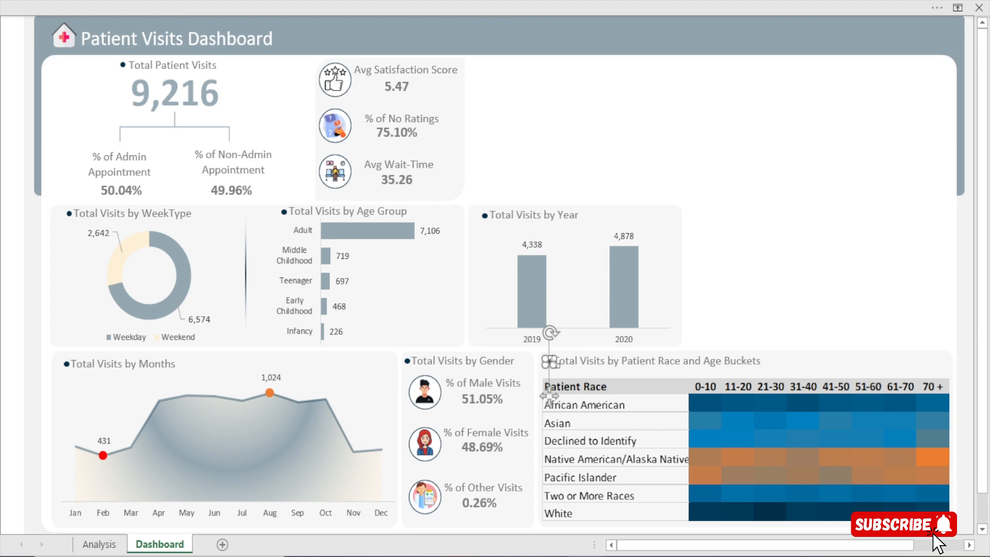
key(Delete)
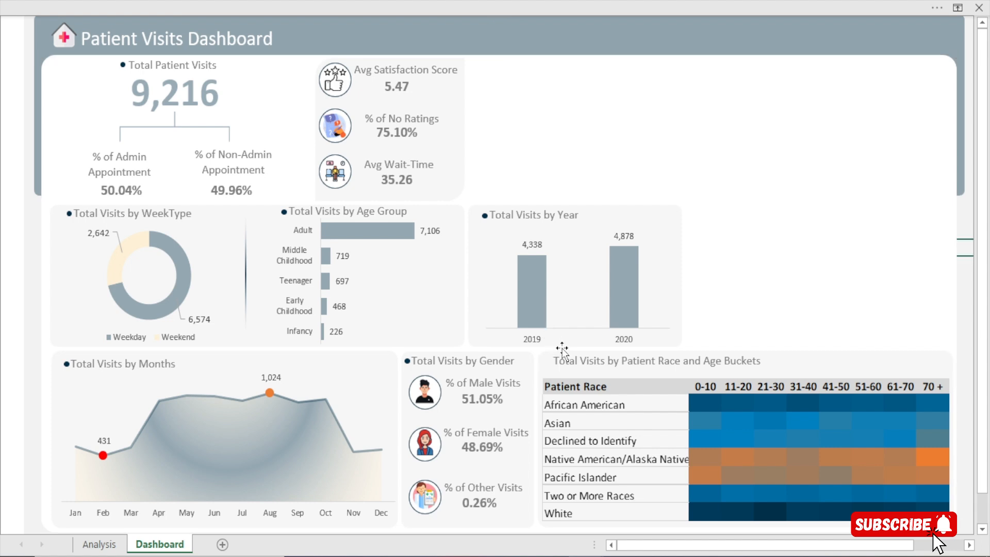
click(487, 217)
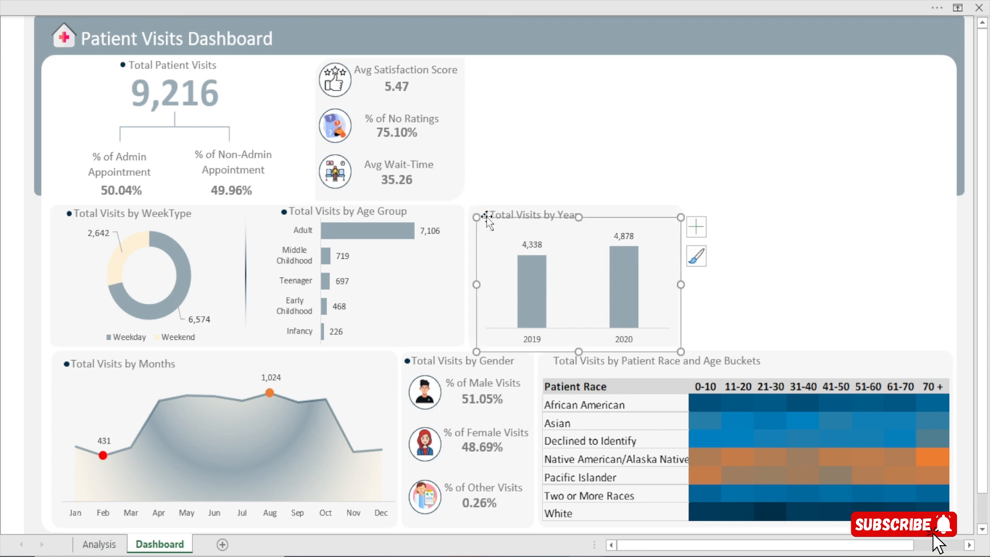
click(484, 215)
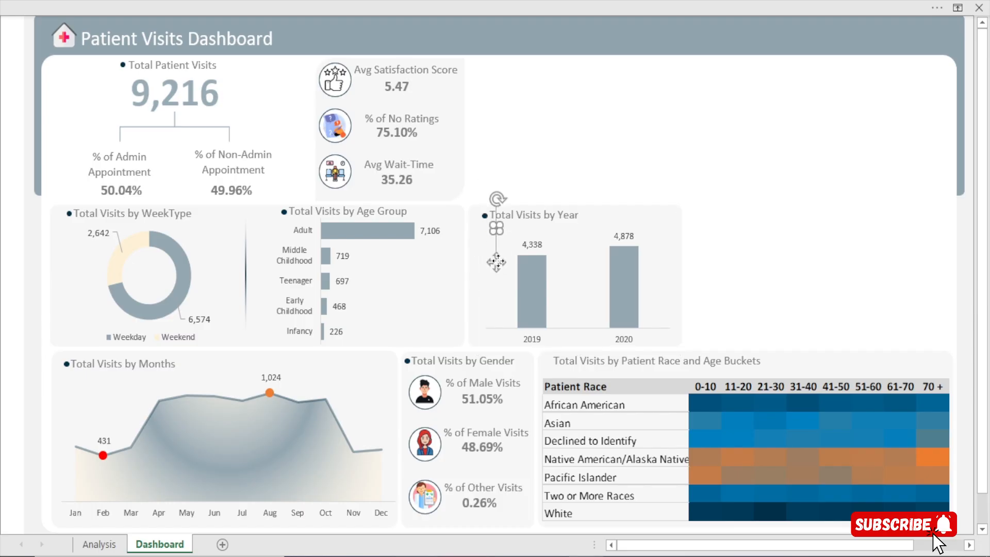
drag(488, 250, 498, 395)
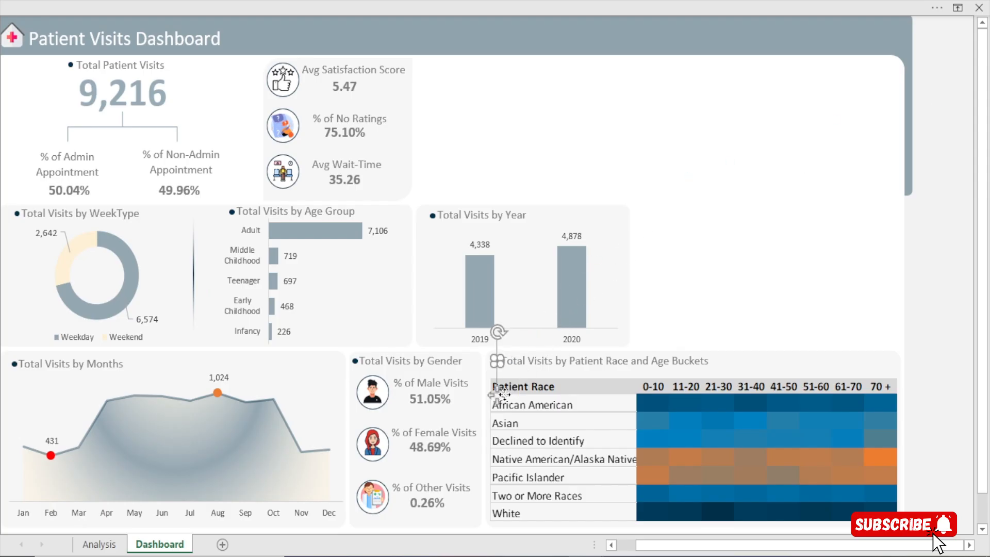
Duplicate the Total Visits by Patient Race and Age Buckets title and place the copy just below the original
drag(746, 547, 629, 547)
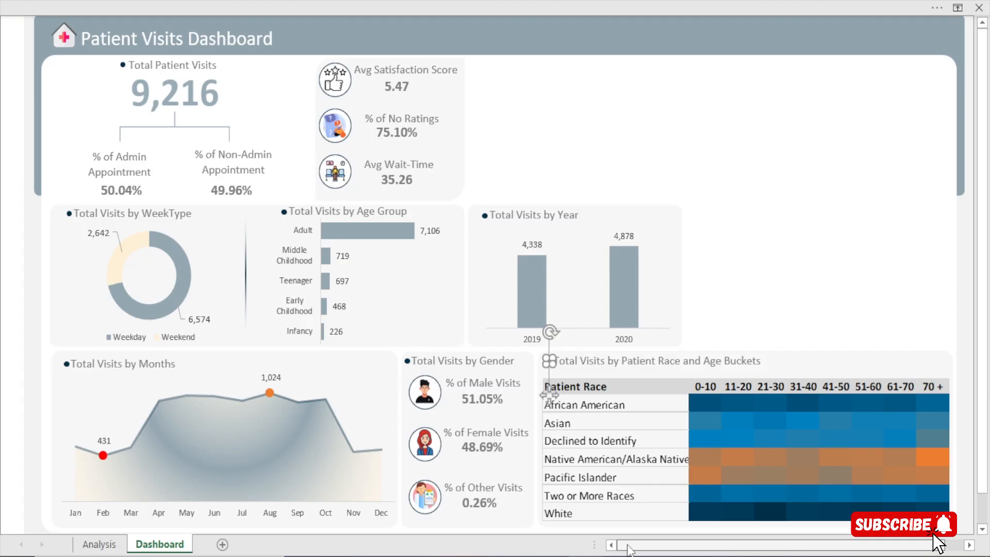
click(791, 242)
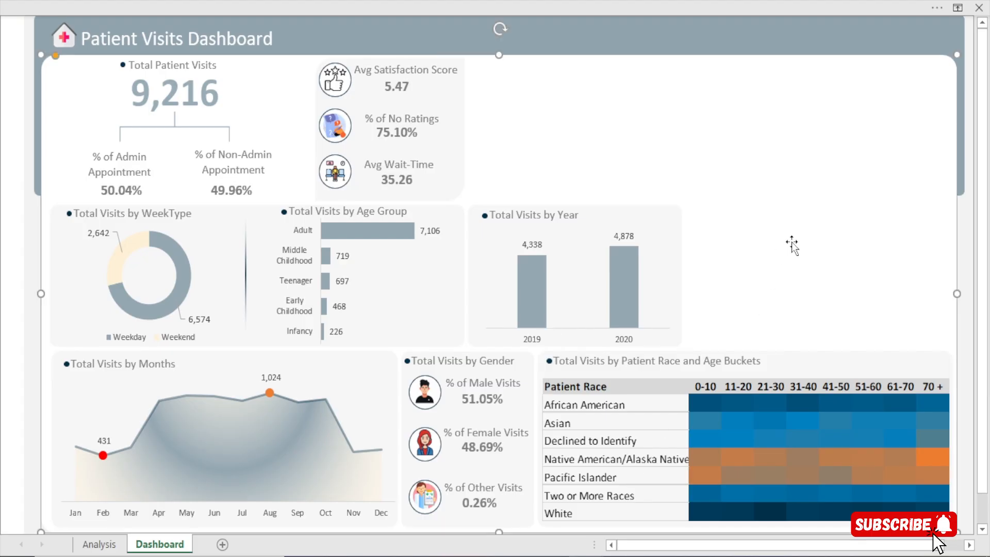
click(639, 361)
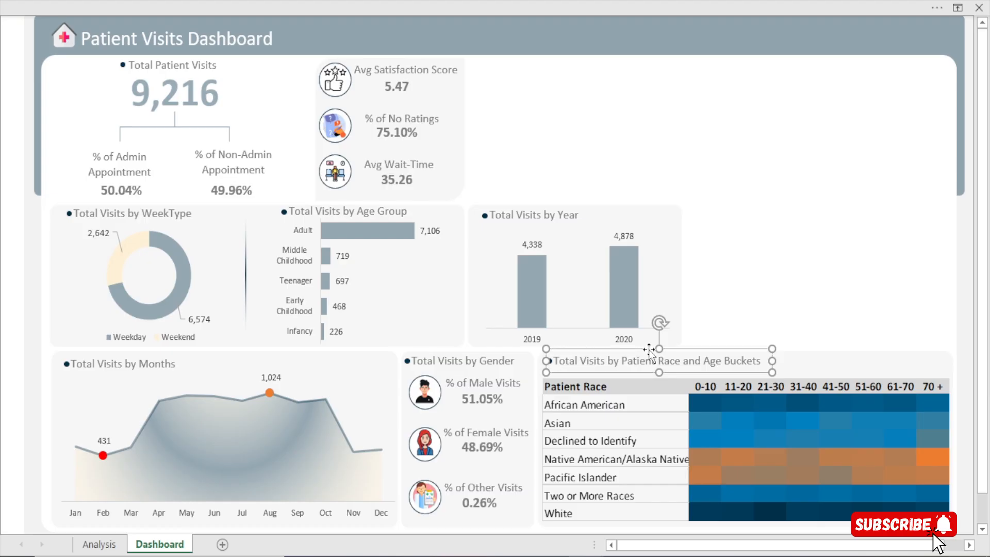
drag(649, 351, 666, 387)
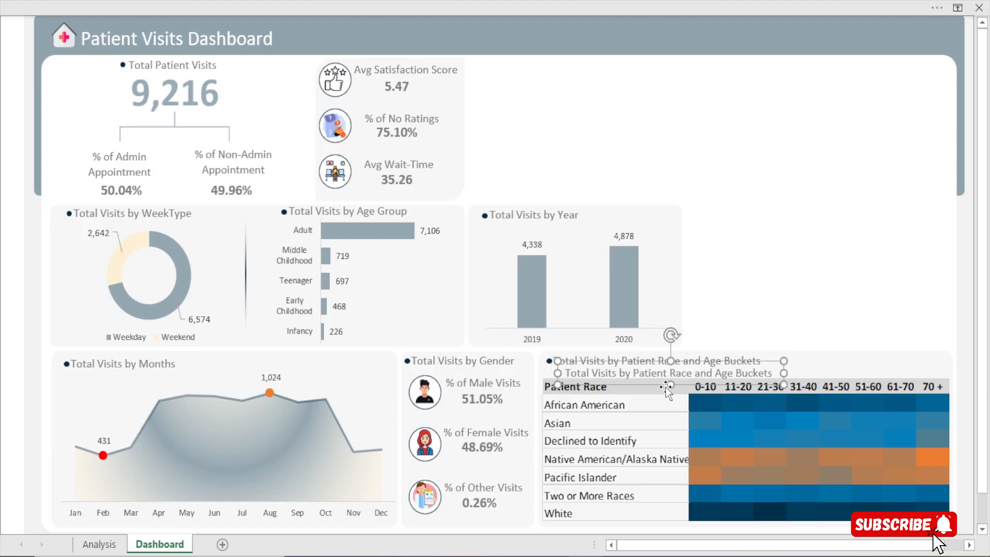
Set the height of rows 17 to 24 on the Analysis sheet to 16 and return to the Dashboard sheet
click(100, 546)
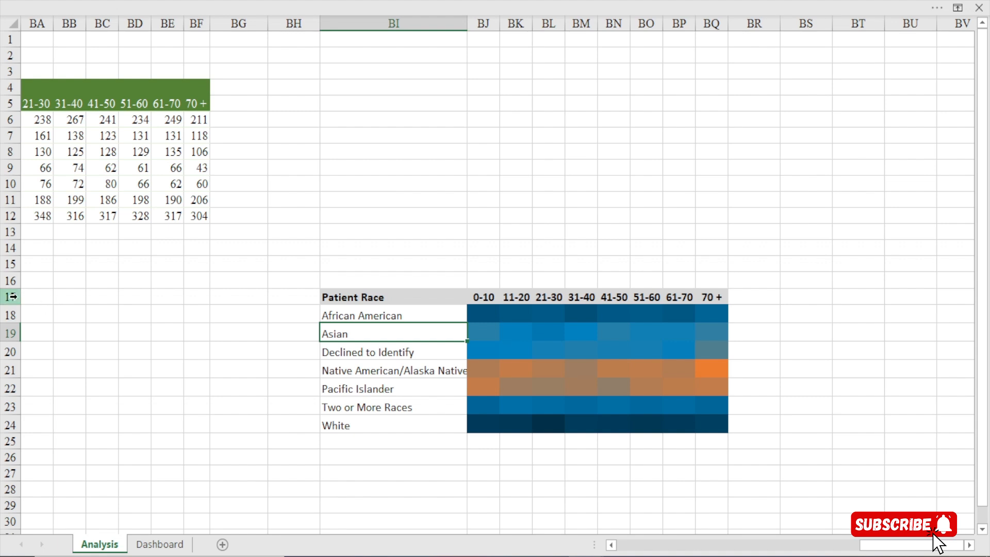
drag(11, 297, 11, 428)
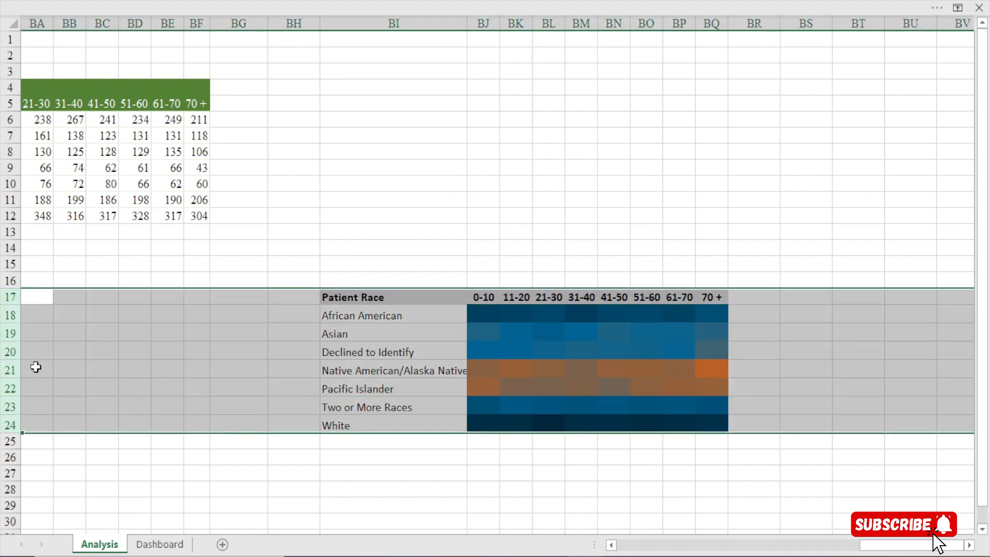
right_click(39, 356)
click(66, 318)
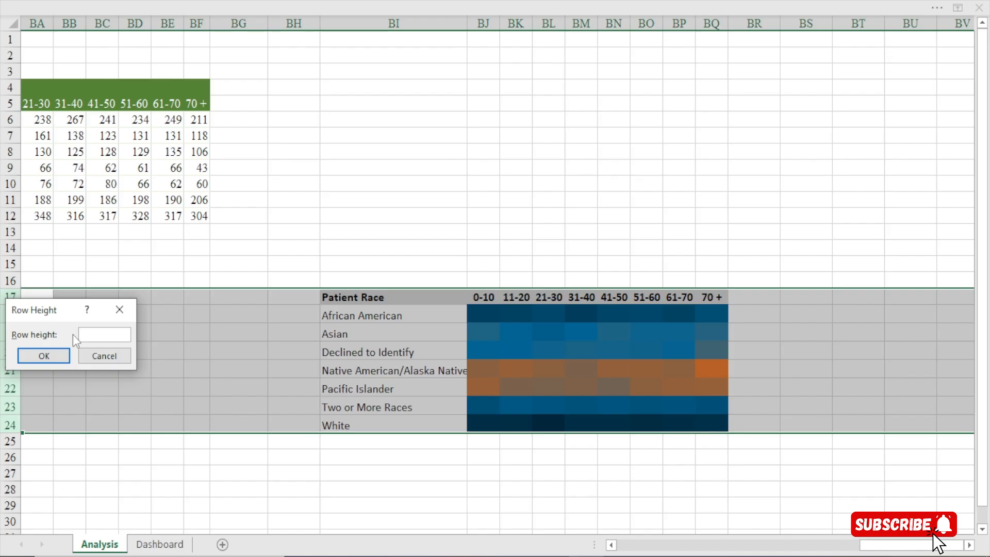
text(16)
click(44, 356)
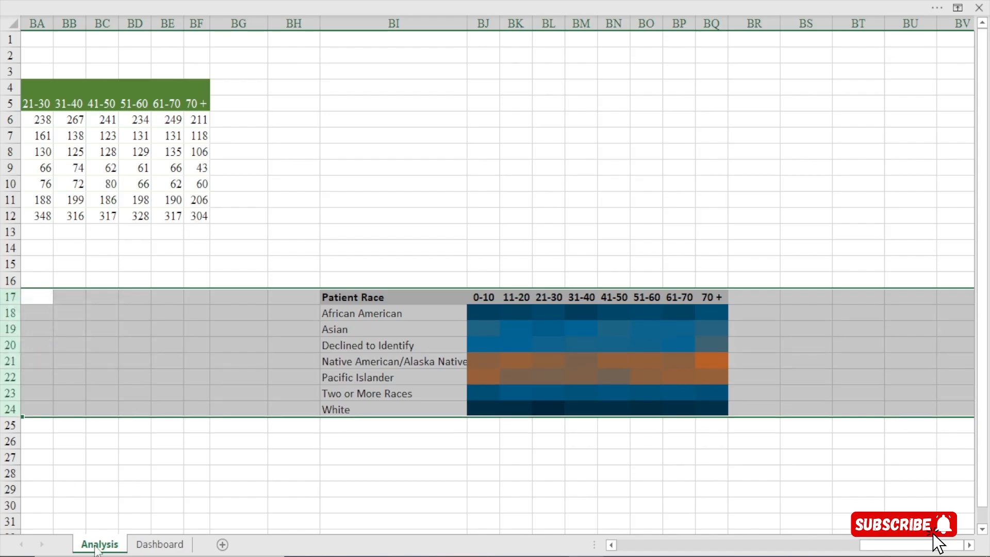
click(158, 545)
click(158, 546)
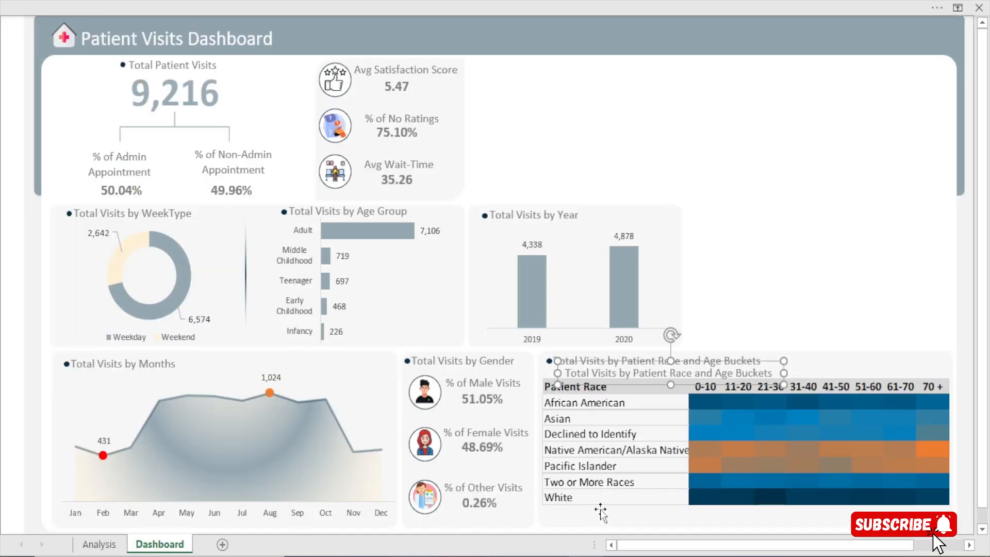
Nudge the heat map picture down in its panel to make room for a second line under the title
click(625, 487)
key(Down)
key(Down)
key(Down)
key(Down)
key(Down)
key(Down)
key(Down)
key(Down)
key(Down)
key(Down)
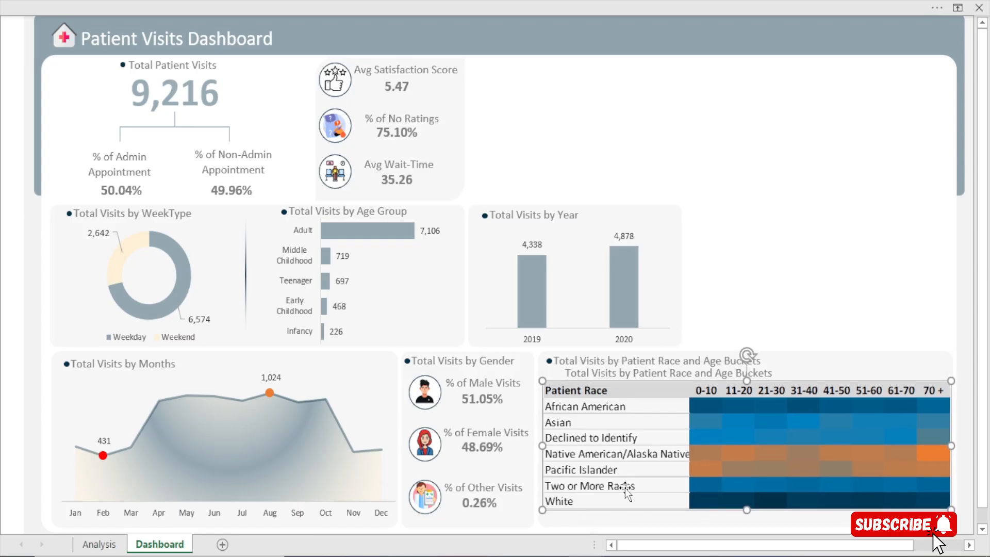
key(Down)
key(Down)
key(Down)
key(Down)
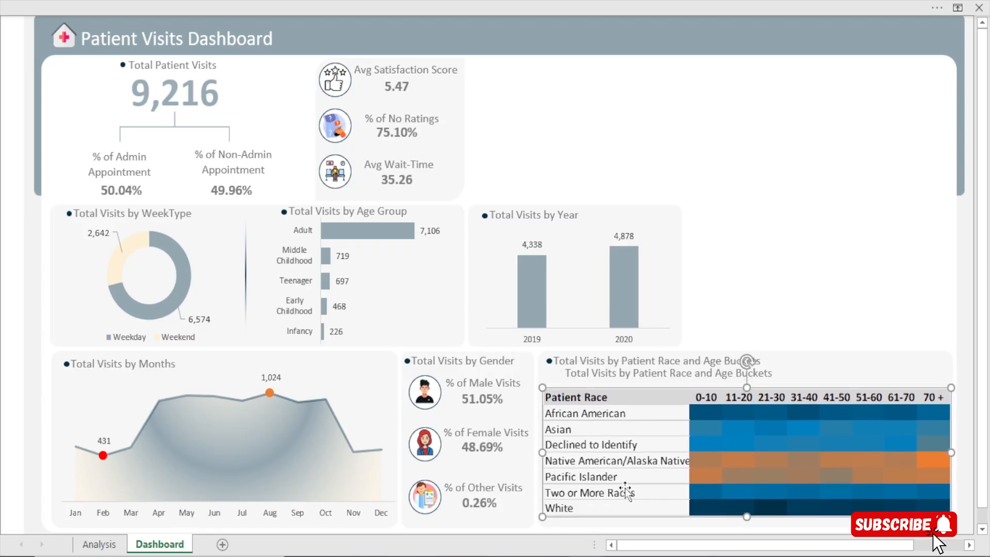
key(Down)
key(Down)
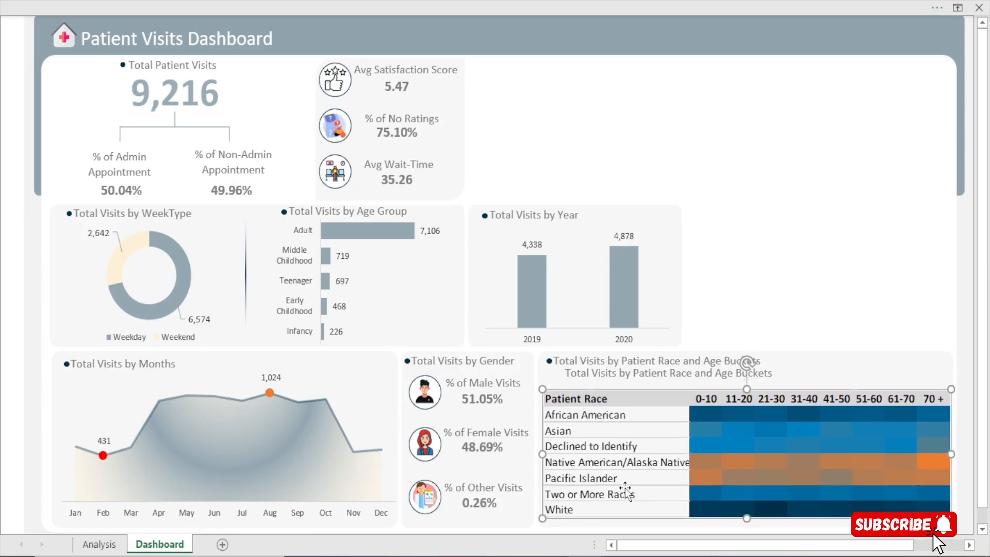
Move the duplicated title just above the heat map header at the panel's right edge and widen its text box leftward
click(624, 375)
click(647, 383)
key(Down)
key(Down)
key(Down)
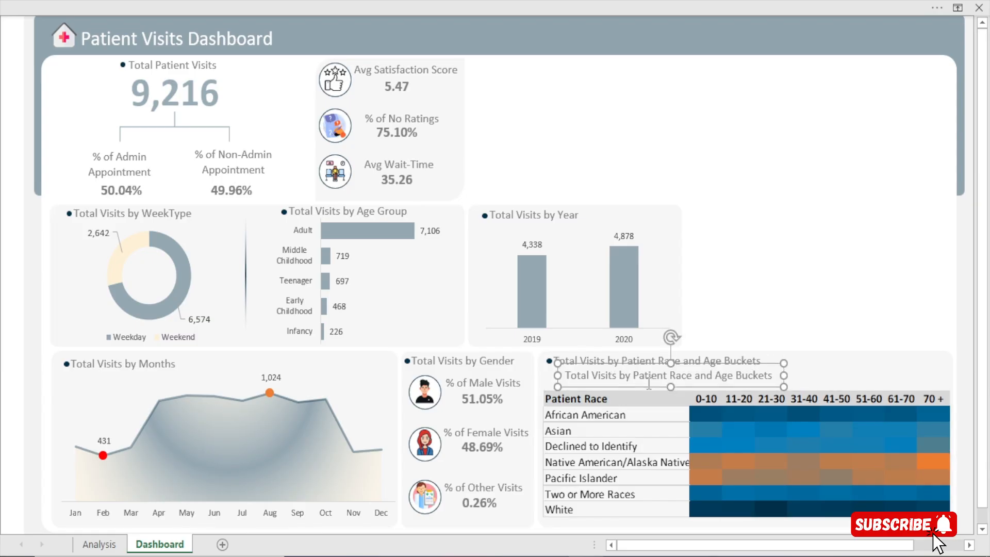
key(Right)
key(Right)
key(Right)
key(Right)
key(Right)
key(Right)
key(Right)
key(Right)
key(Right)
key(Right)
key(Right)
key(Right)
key(Right)
key(Right)
key(Right)
key(Right)
key(Right)
key(Right)
key(Right)
key(Right)
key(Right)
key(Right)
key(Right)
key(Right)
key(Right)
key(Right)
key(Right)
key(Right)
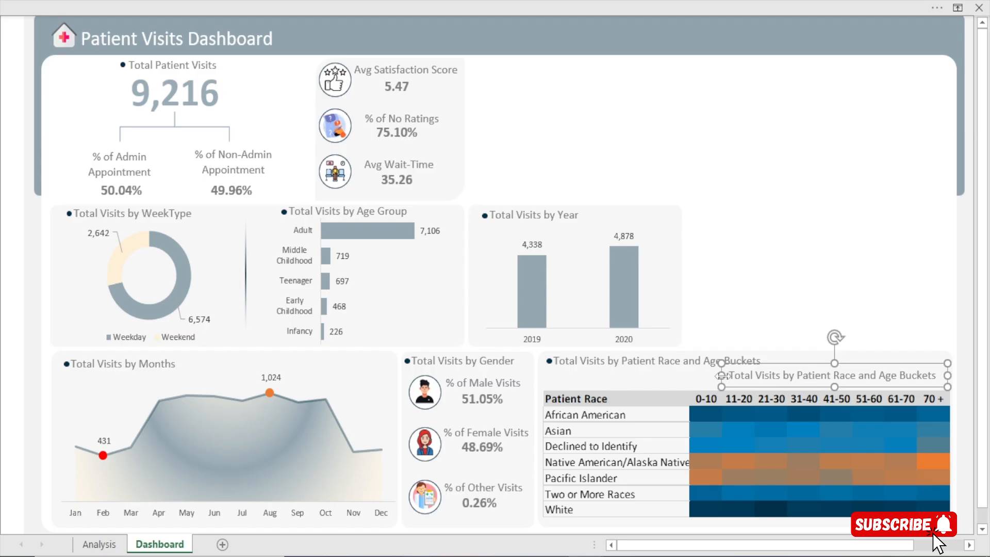
key(Left)
key(Left)
key(Left)
key(Left)
key(Left)
key(Left)
key(Left)
key(Left)
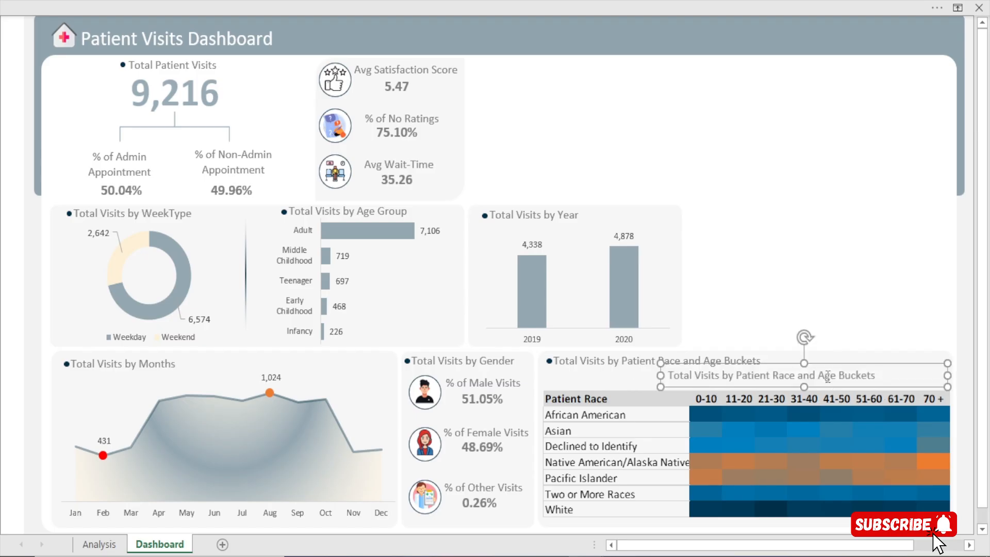
Replace the duplicated title's text with The darker area represents where we have more visits
triple_click(827, 379)
key(Delete)
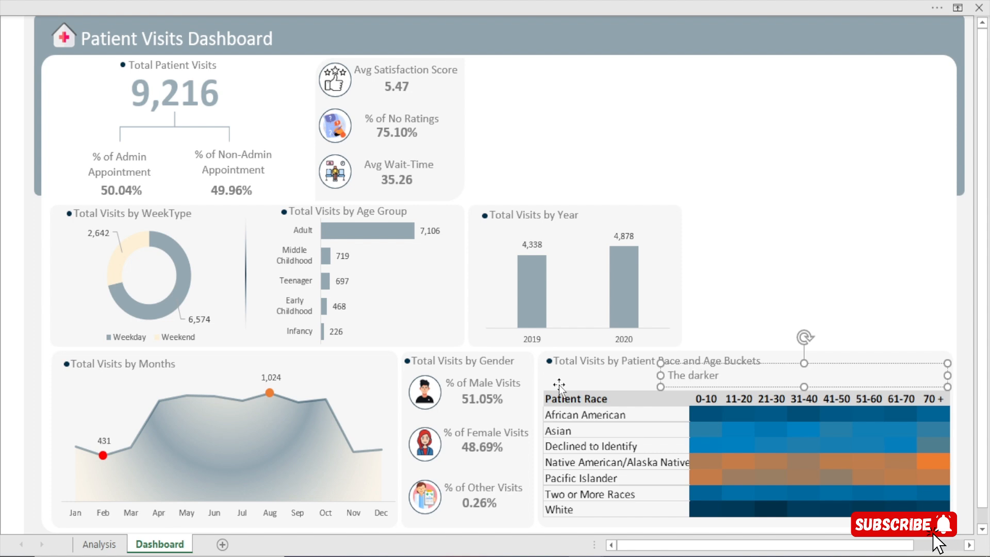
text(a)
text(rea represents whe)
key(BackSpace)
text(here )
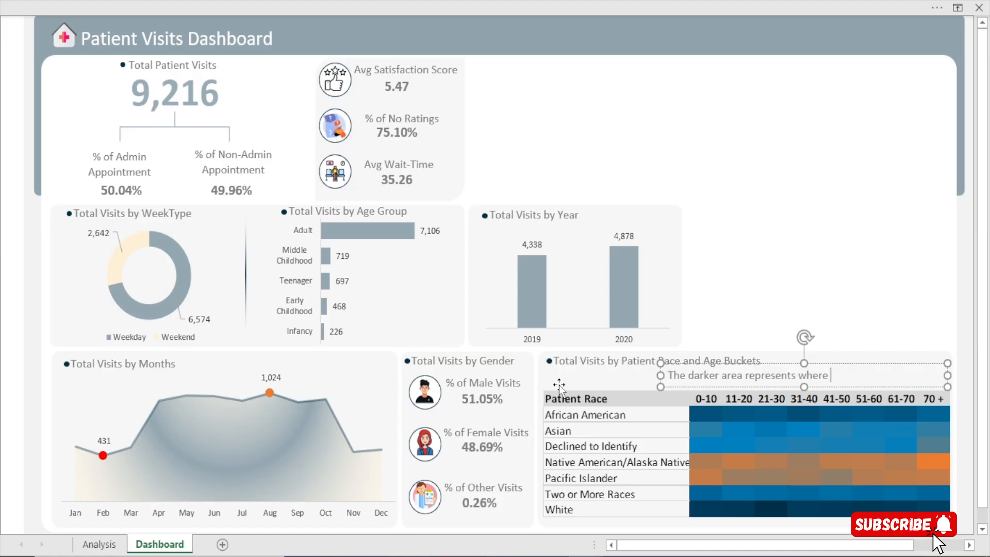
text(we have more visits)
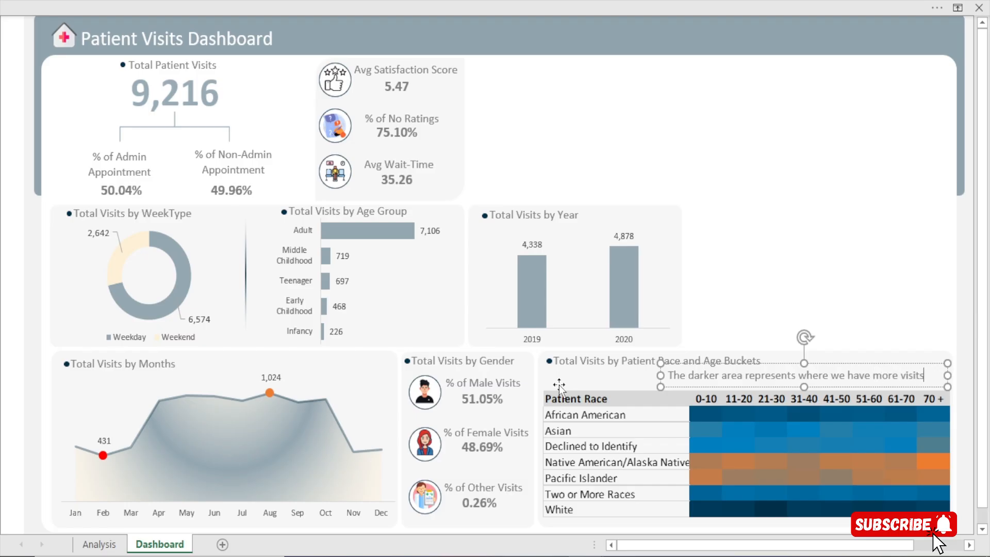
click(753, 310)
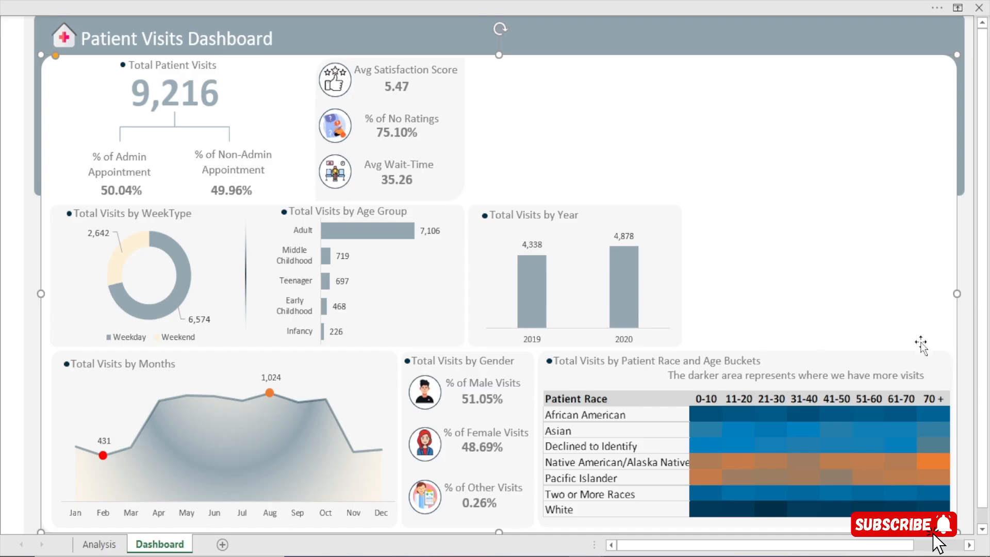
Nudge the darker area note slightly down and right so it sits closer to the heat map header
click(866, 377)
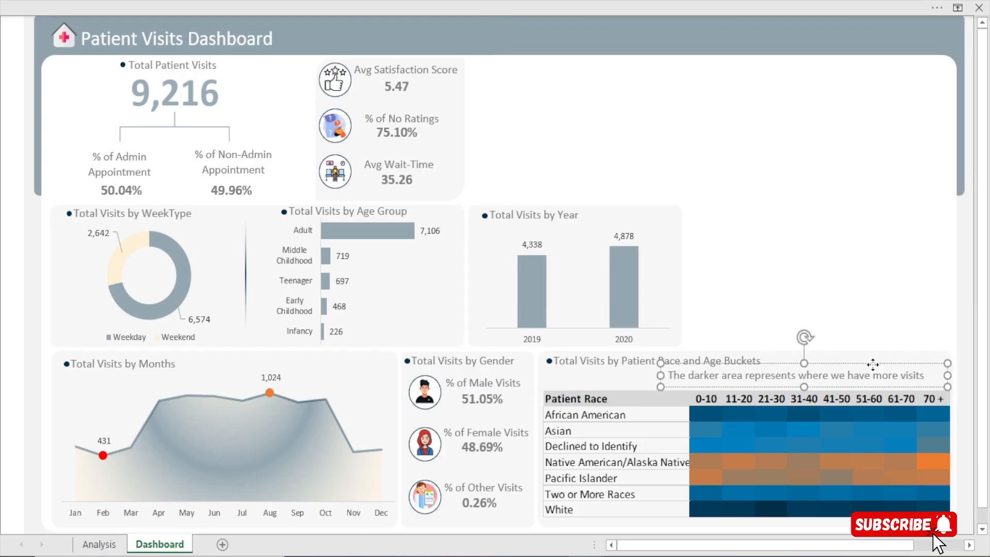
key(Down)
key(Down)
key(Right)
key(Right)
key(Right)
key(Down)
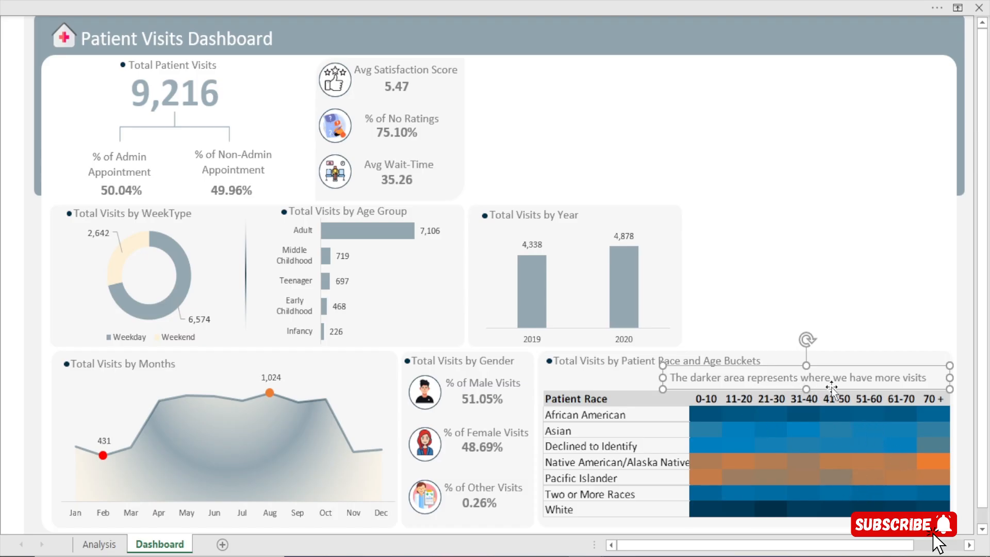
Change the darker area note's font colour to dark blue, after checking the heat map shades on the Analysis sheet
click(721, 378)
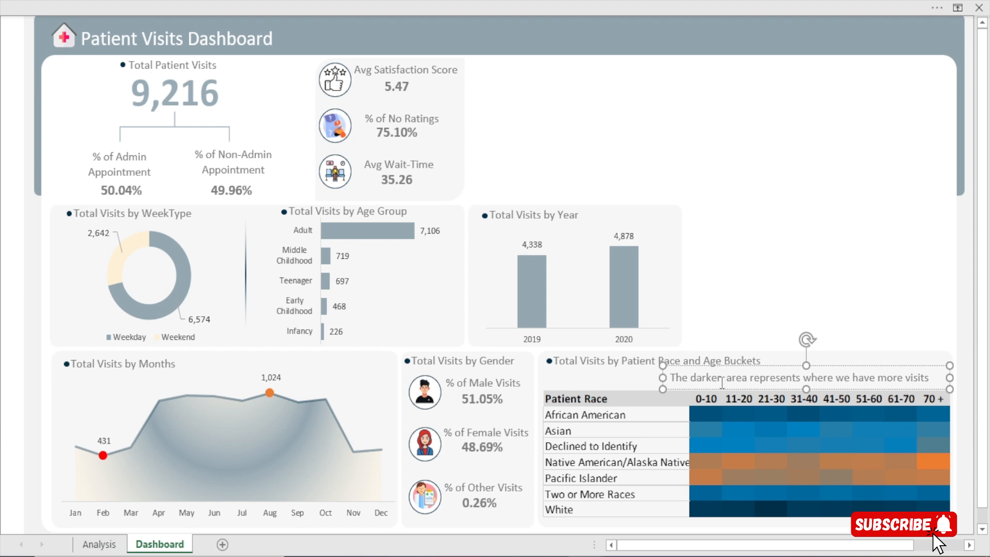
click(101, 545)
click(486, 316)
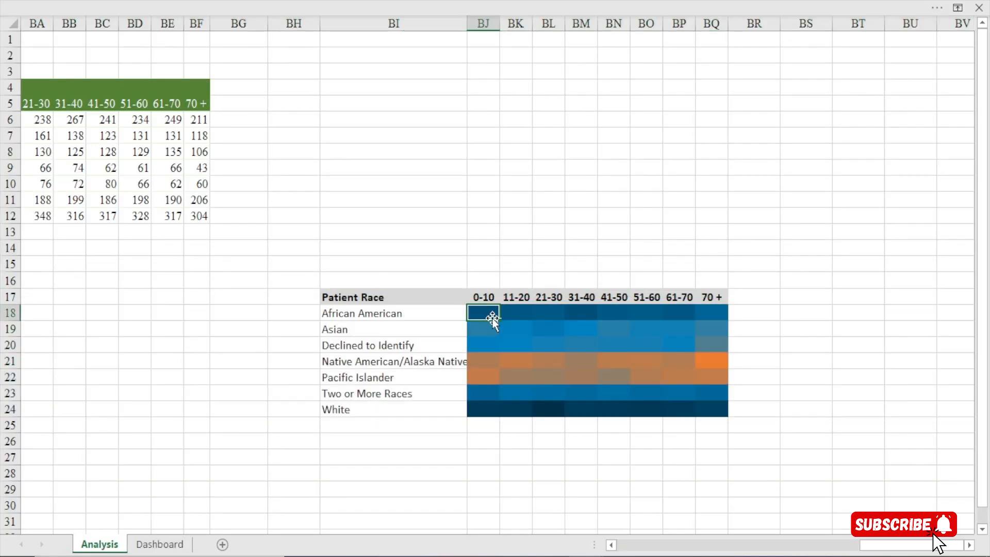
click(159, 544)
click(835, 224)
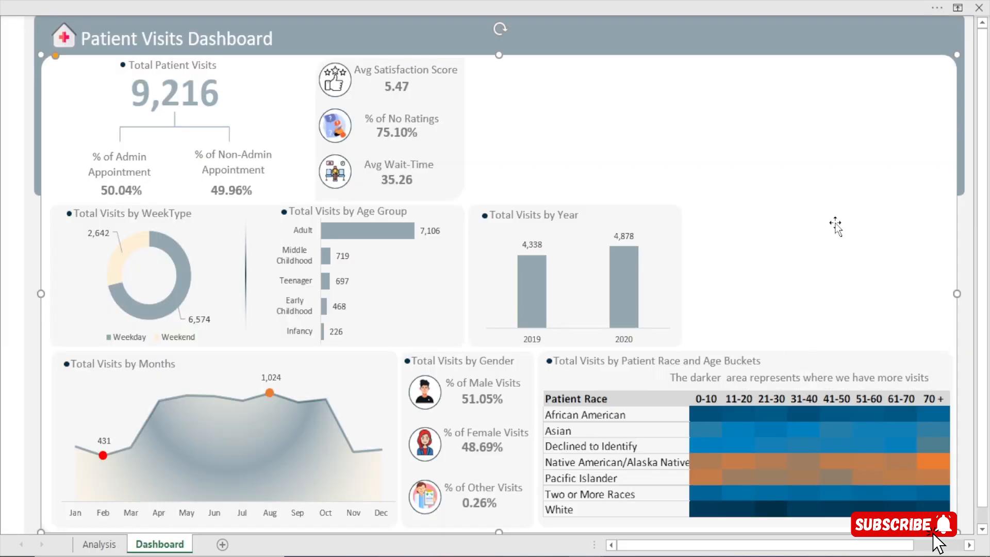
click(735, 379)
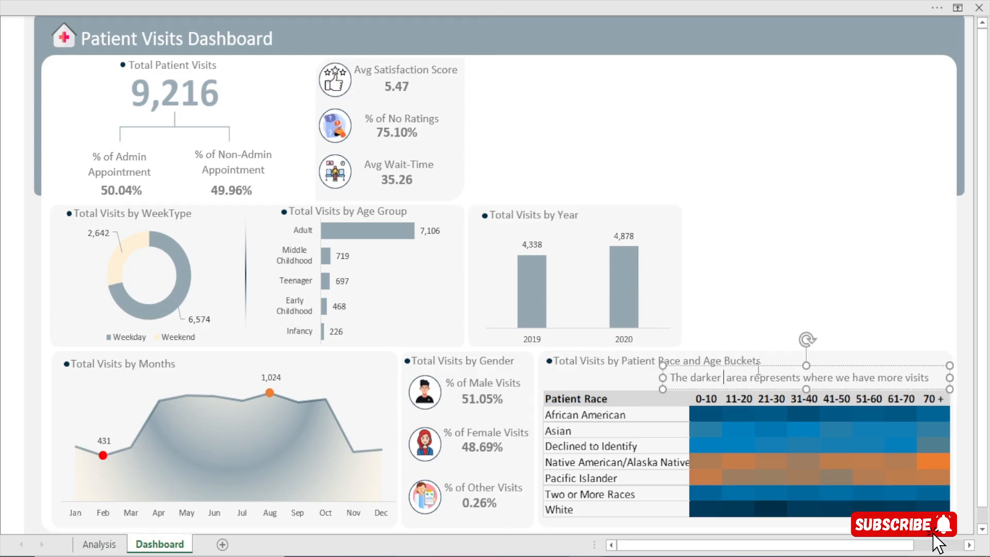
click(40, 6)
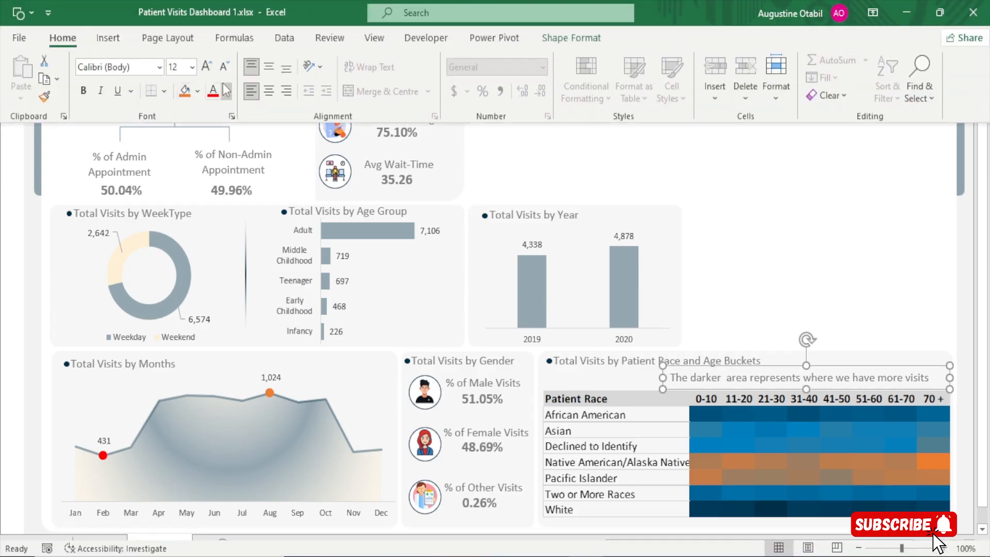
click(224, 88)
click(224, 301)
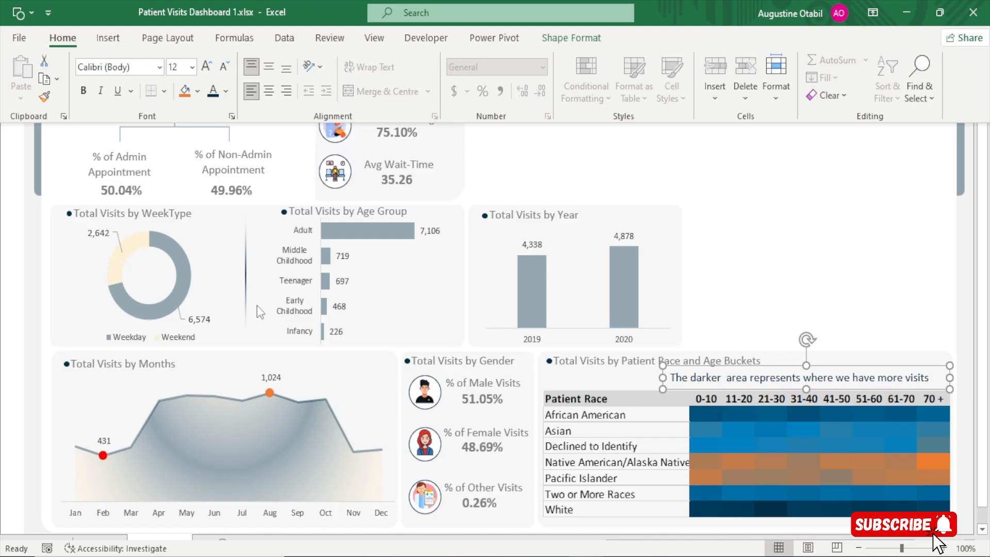
click(748, 242)
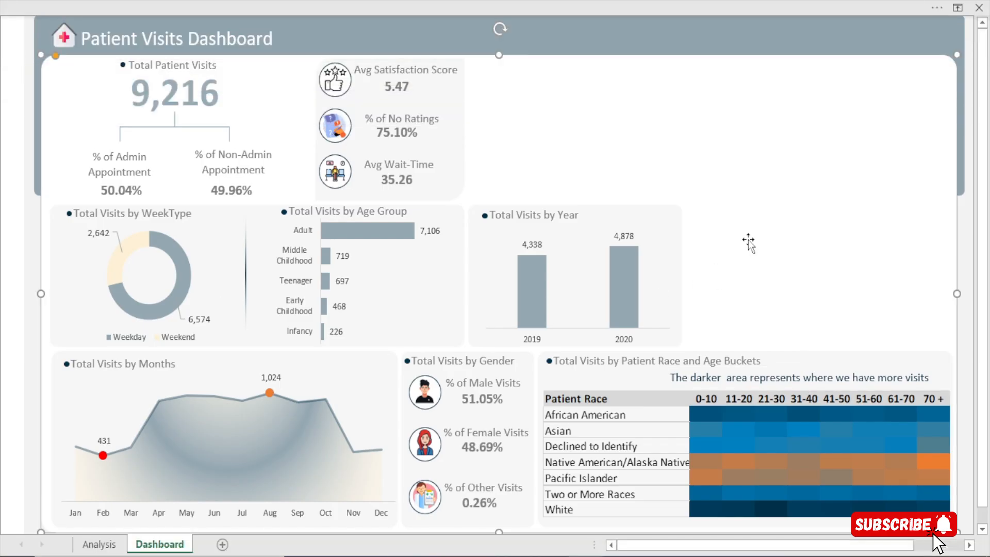
click(963, 449)
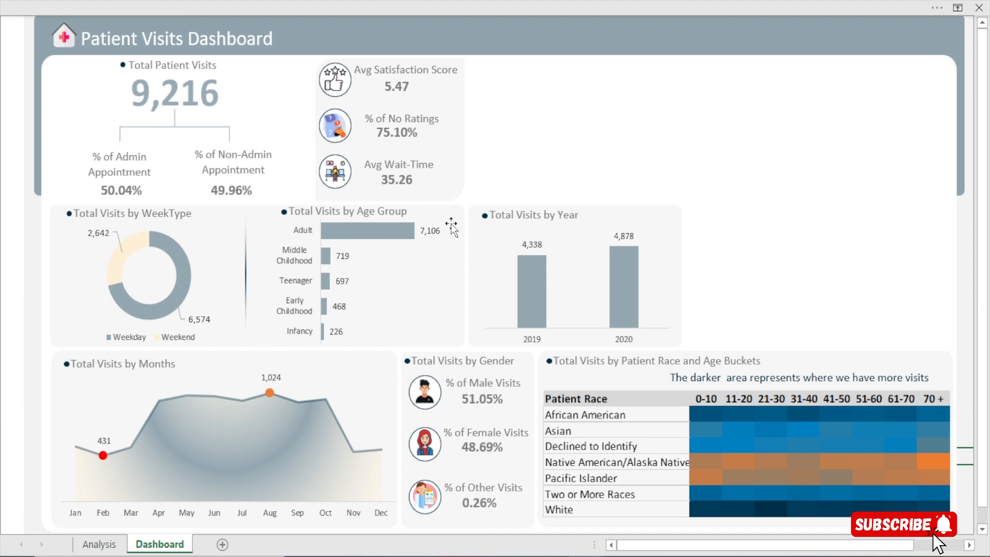
Examine the fill colour and transparency settings of the Total Visits by Age Group bars
mouse_move(329, 235)
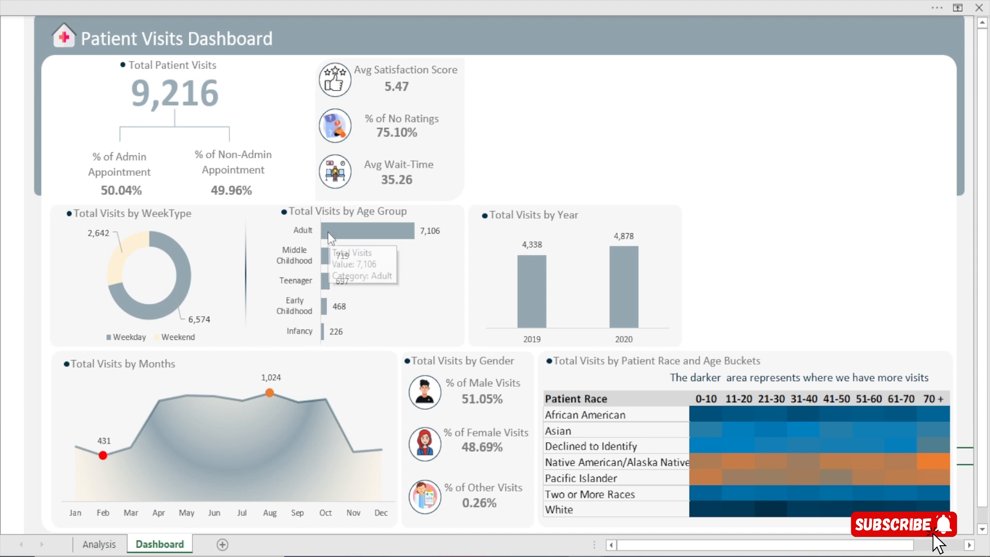
click(376, 230)
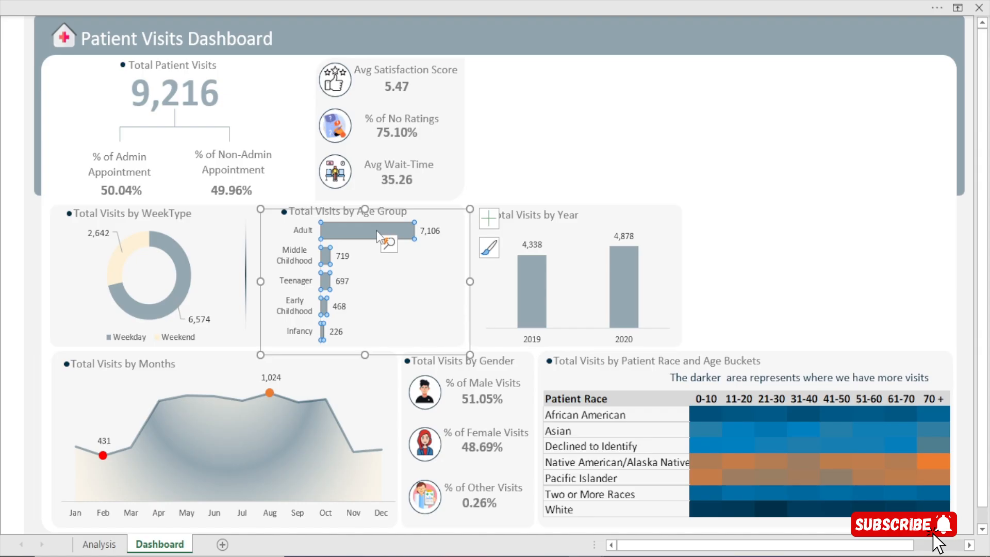
double_click(377, 230)
click(749, 199)
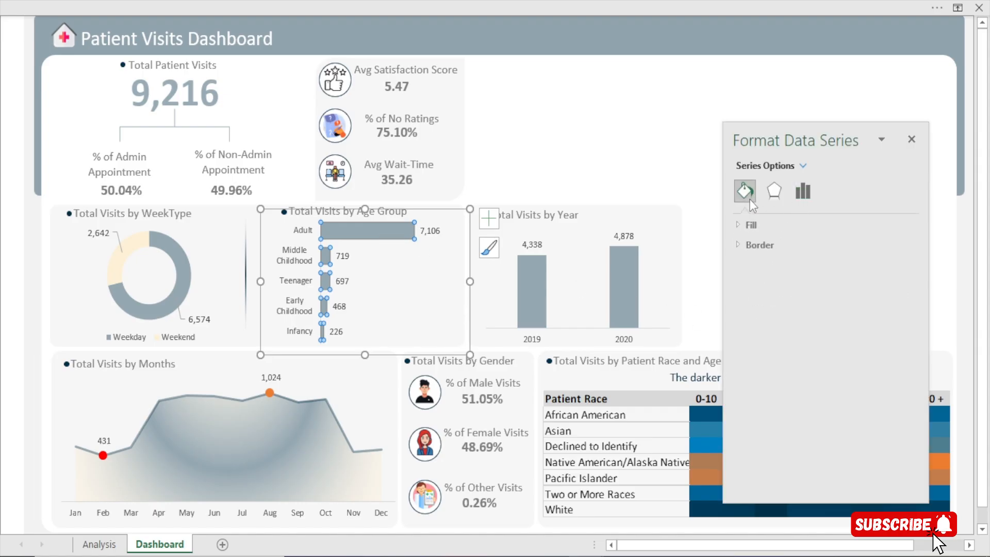
click(762, 225)
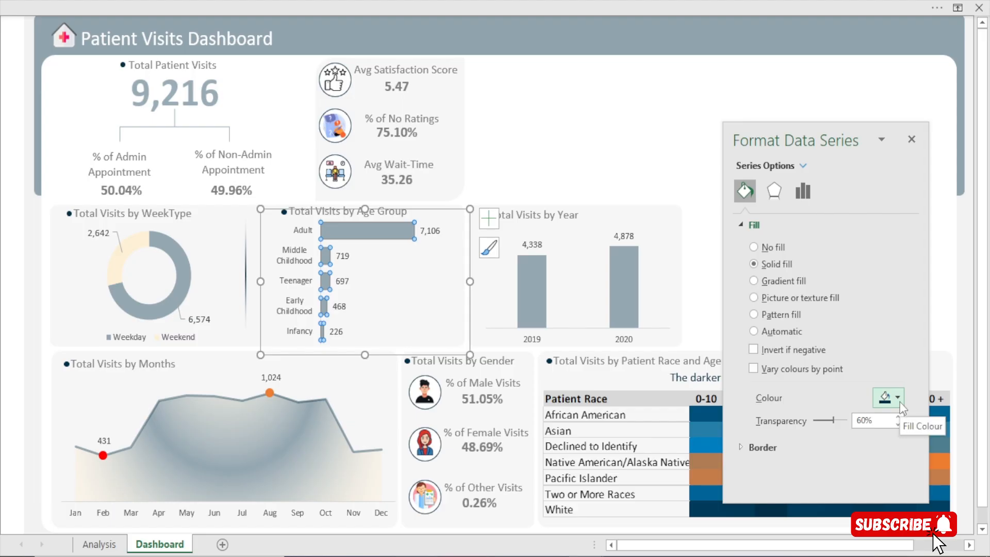
click(911, 140)
click(734, 135)
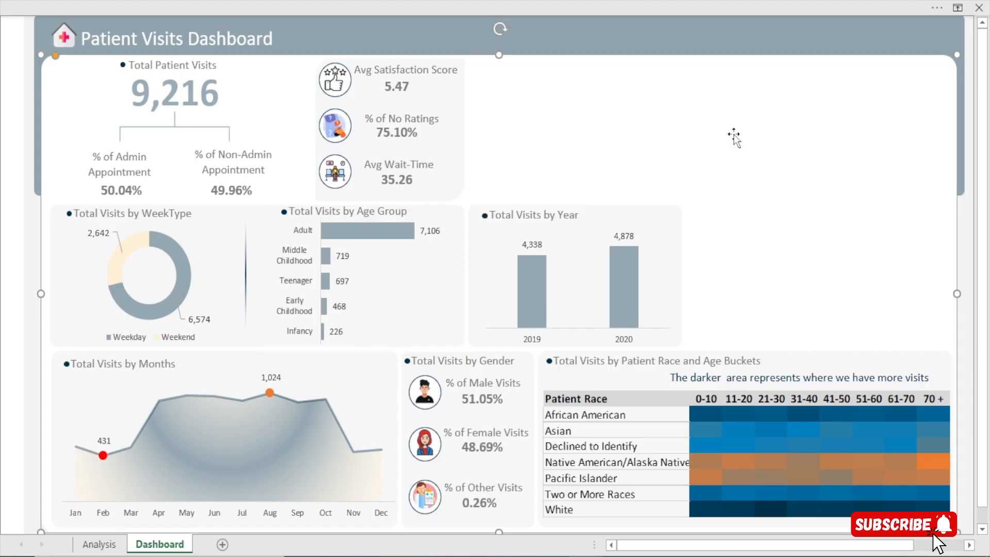
Open the graded colour scale rule of the Analysis sheet's race heat map, cells BJ18:BQ24, for editing
click(99, 543)
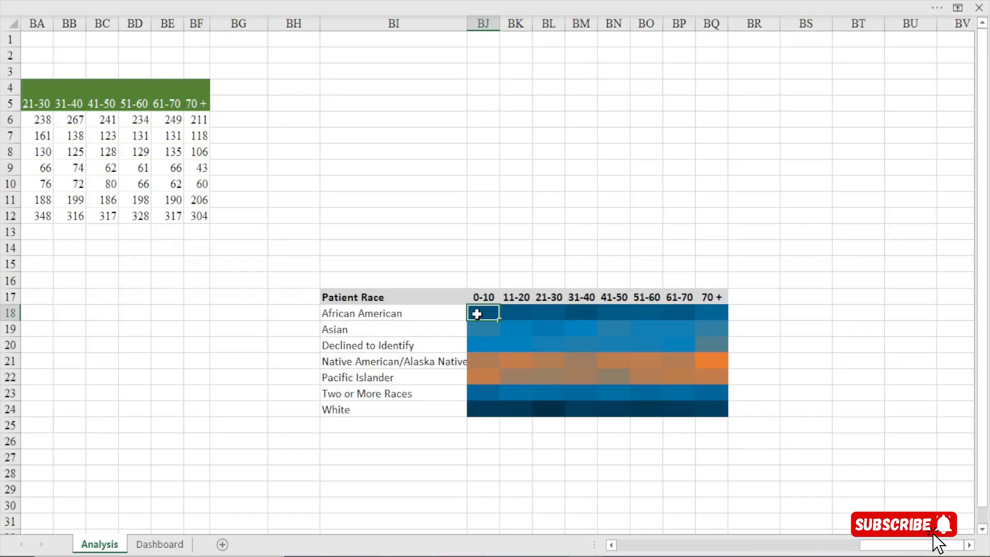
drag(473, 313, 716, 411)
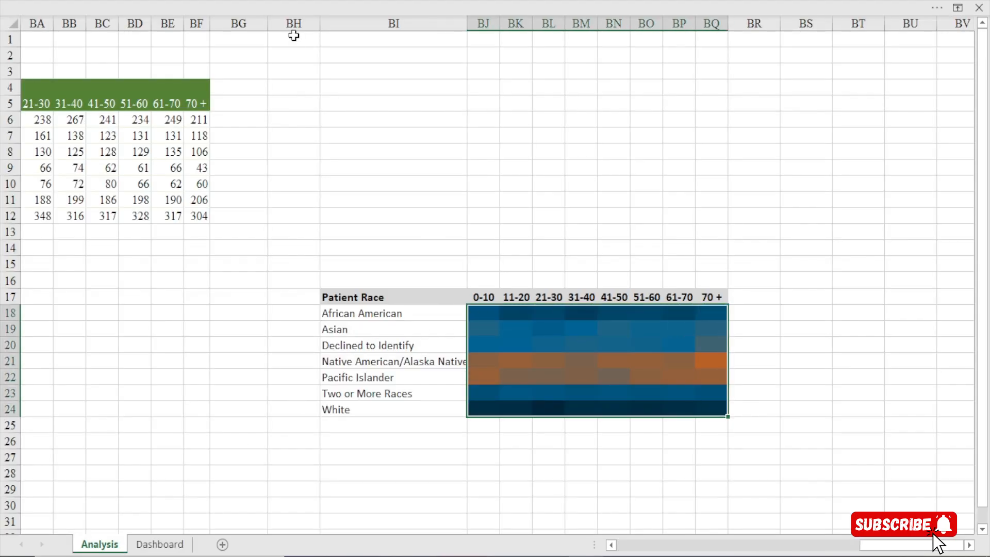
click(240, 2)
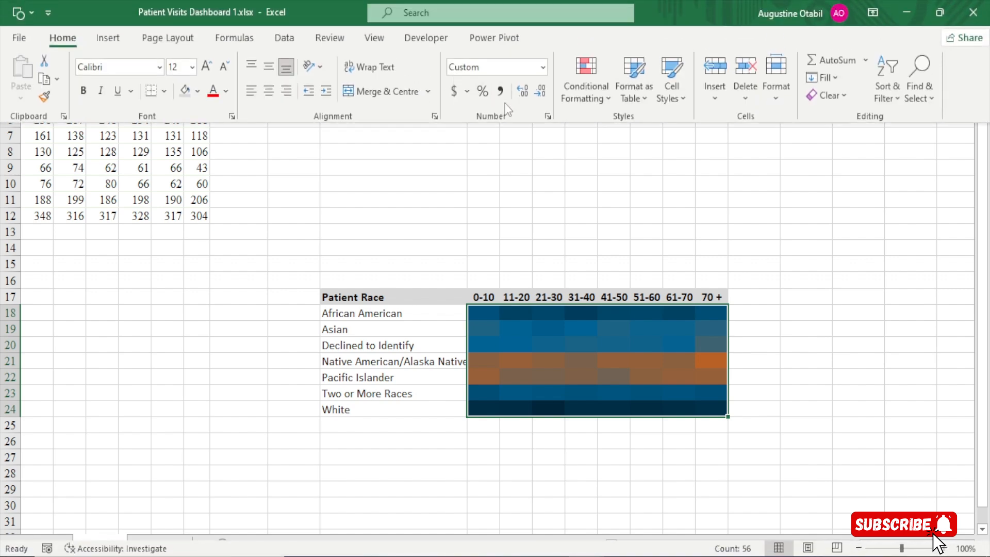
click(598, 99)
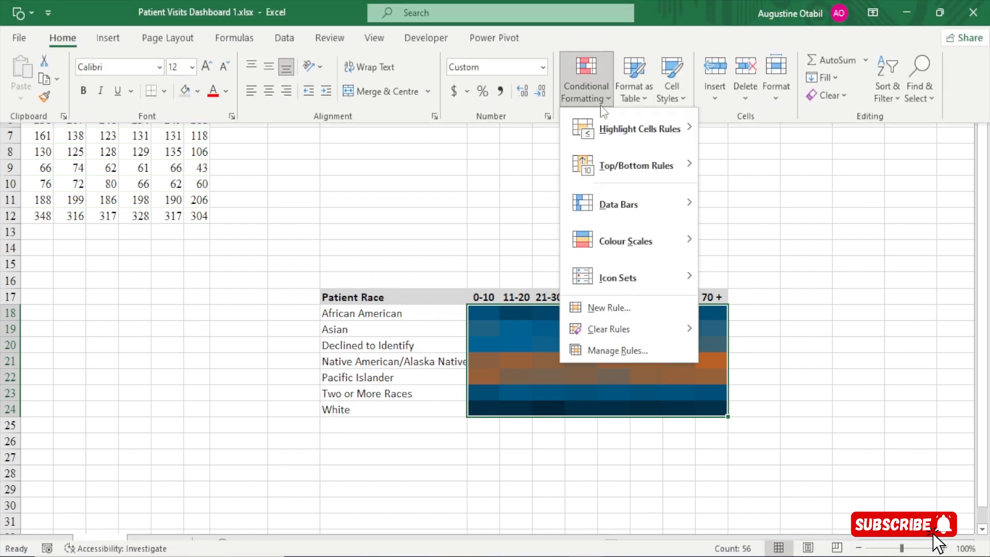
click(628, 356)
click(332, 210)
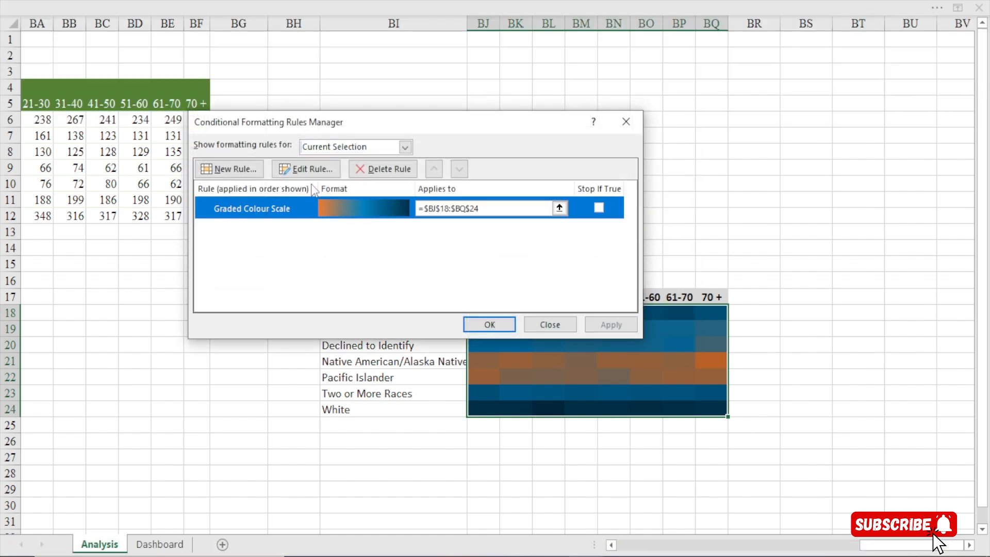
click(305, 169)
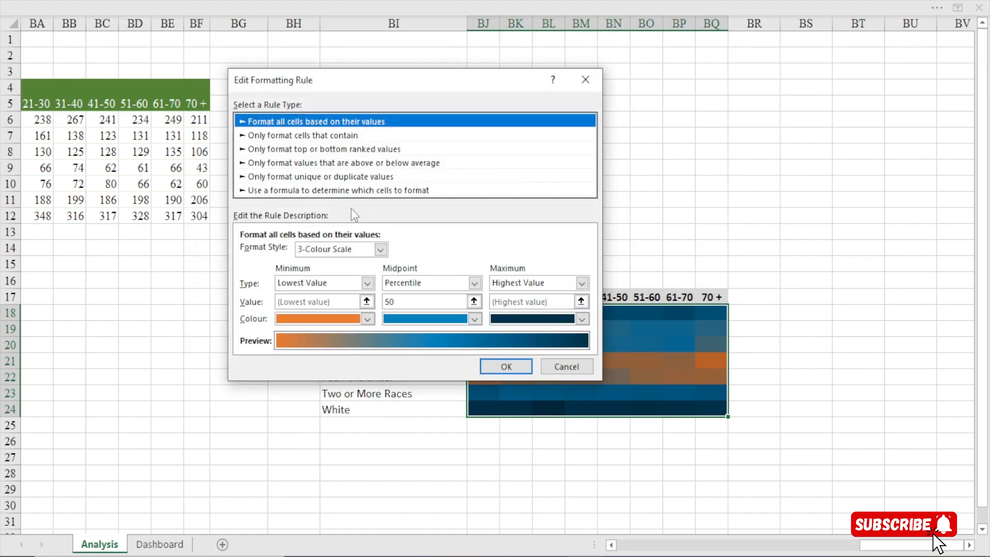
Set the colour scale's midpoint colour to the custom blue #006CA2
click(582, 319)
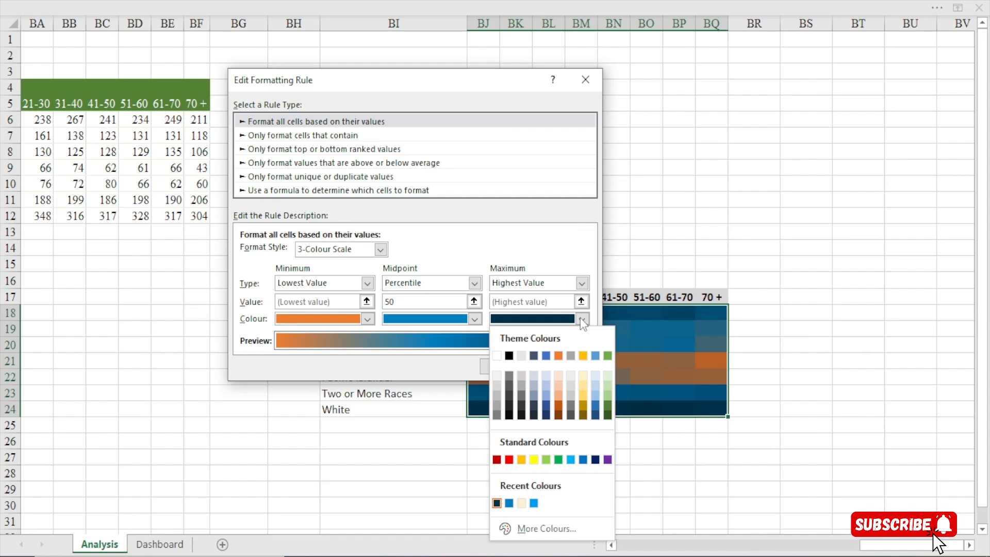
click(582, 319)
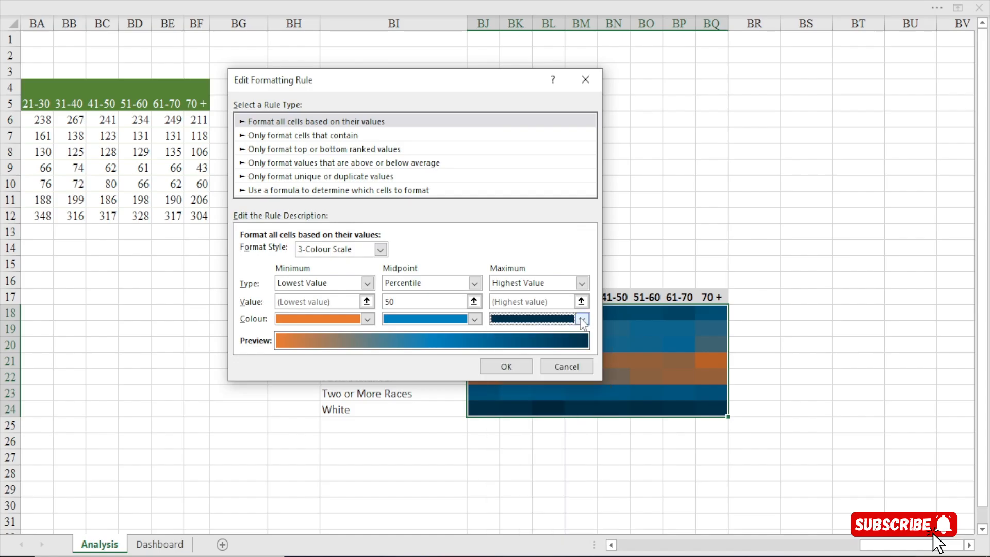
click(366, 319)
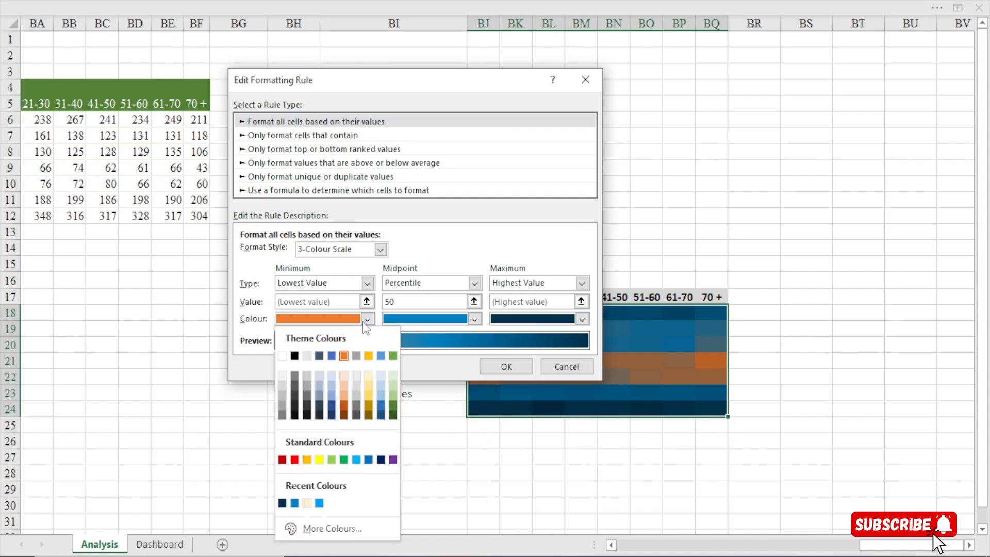
click(473, 319)
click(473, 319)
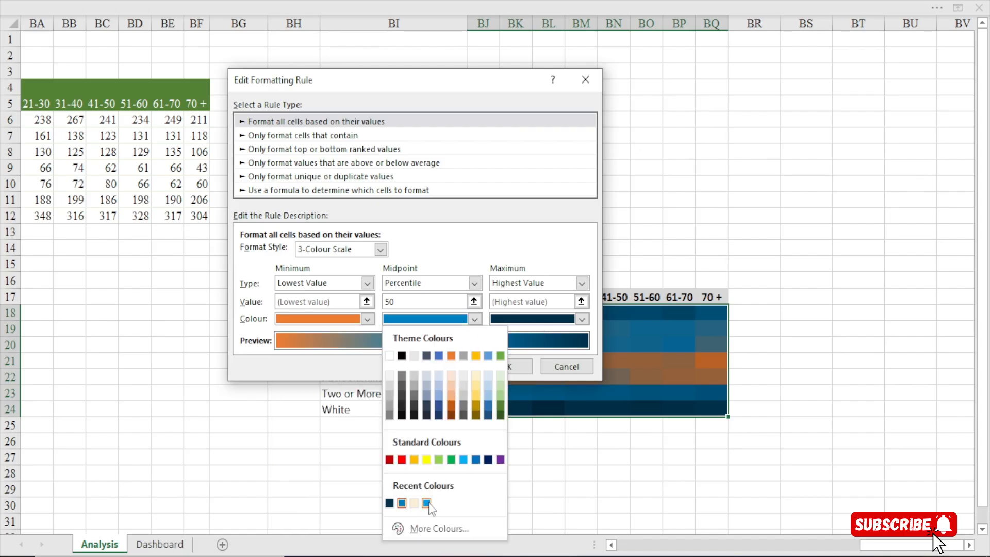
click(389, 502)
click(474, 319)
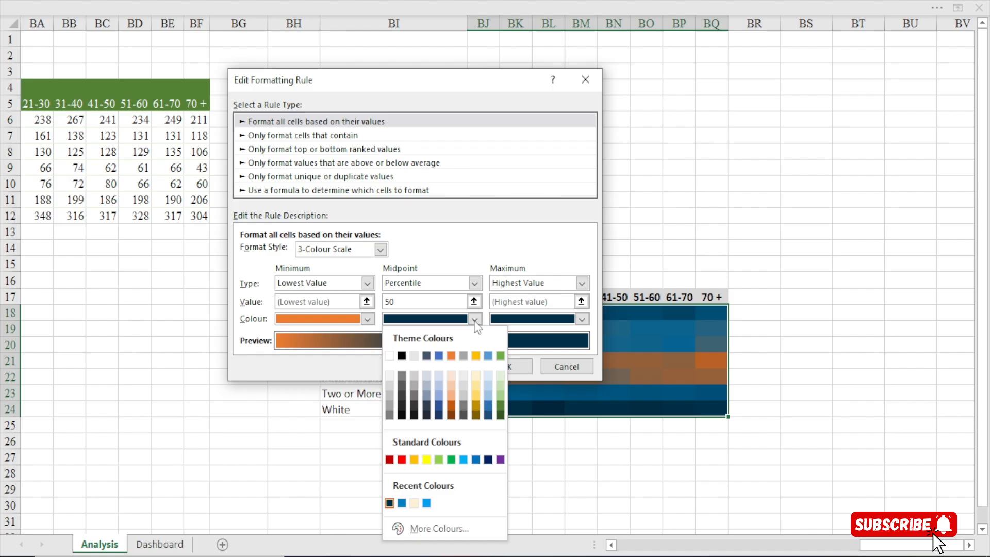
click(434, 528)
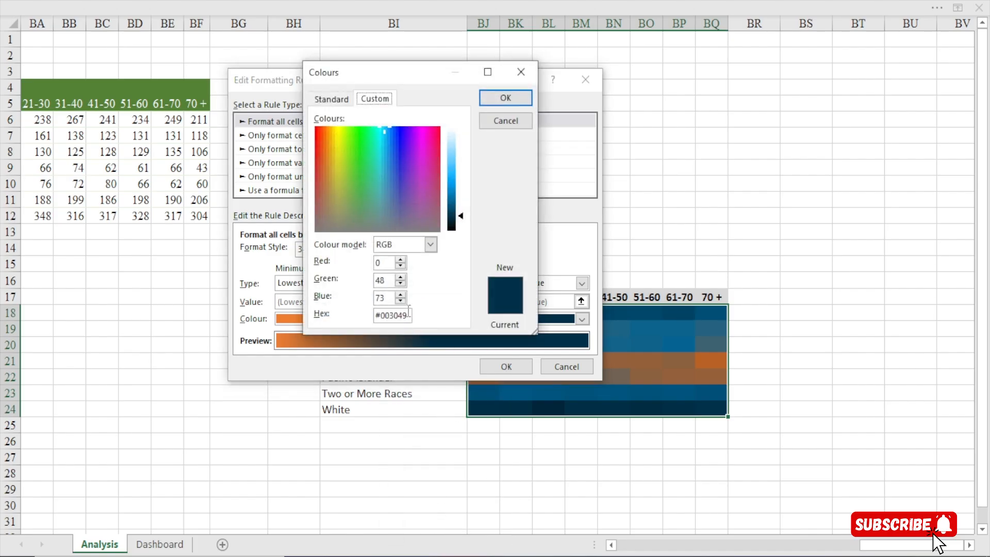
click(454, 207)
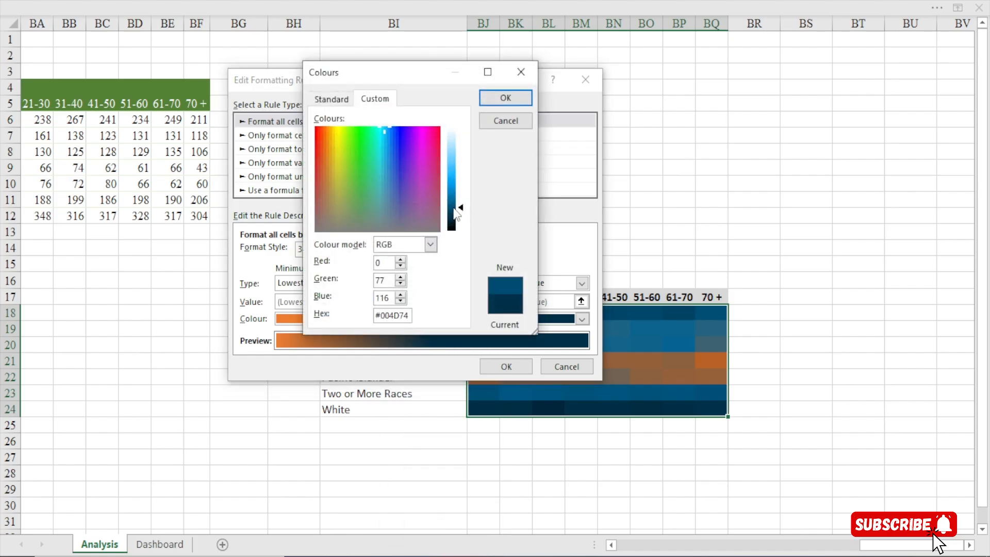
drag(454, 207, 457, 197)
click(454, 200)
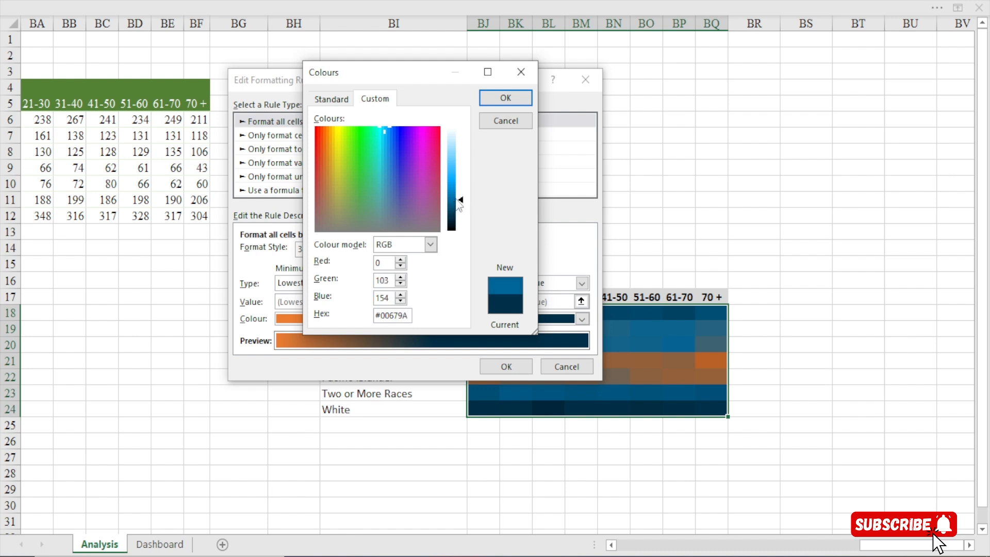
click(501, 98)
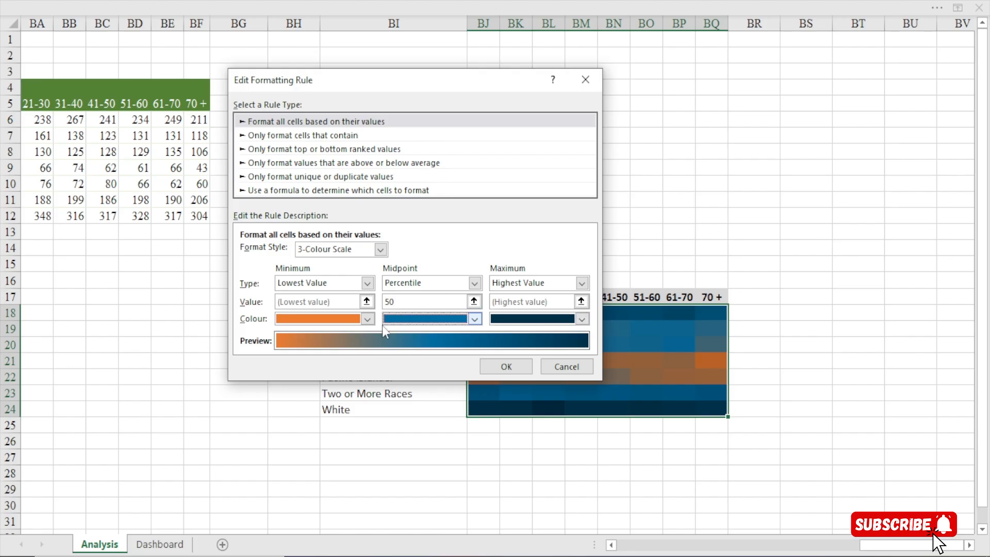
Set the colour scale's minimum colour to the recently used cream and apply the edited rule to the heat map
click(367, 318)
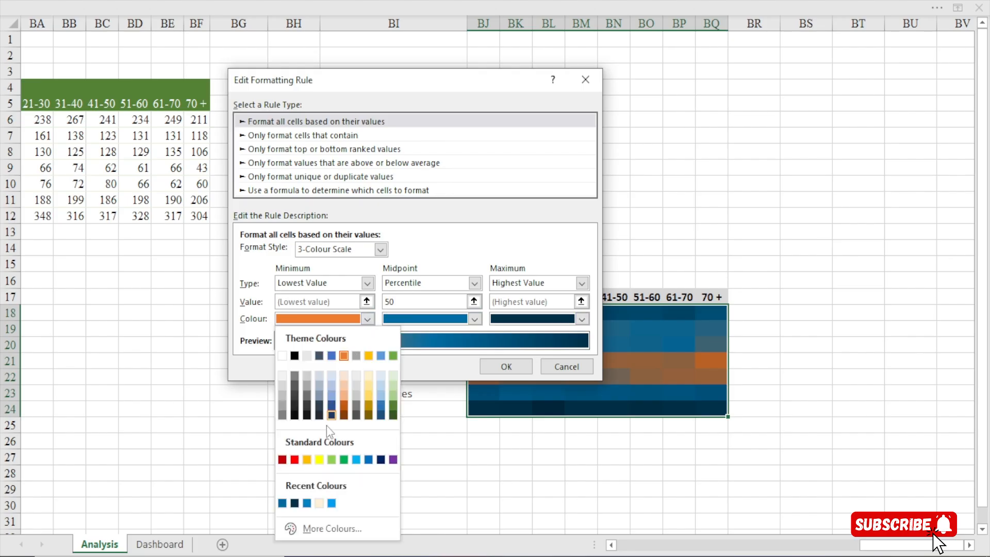
click(319, 503)
click(502, 365)
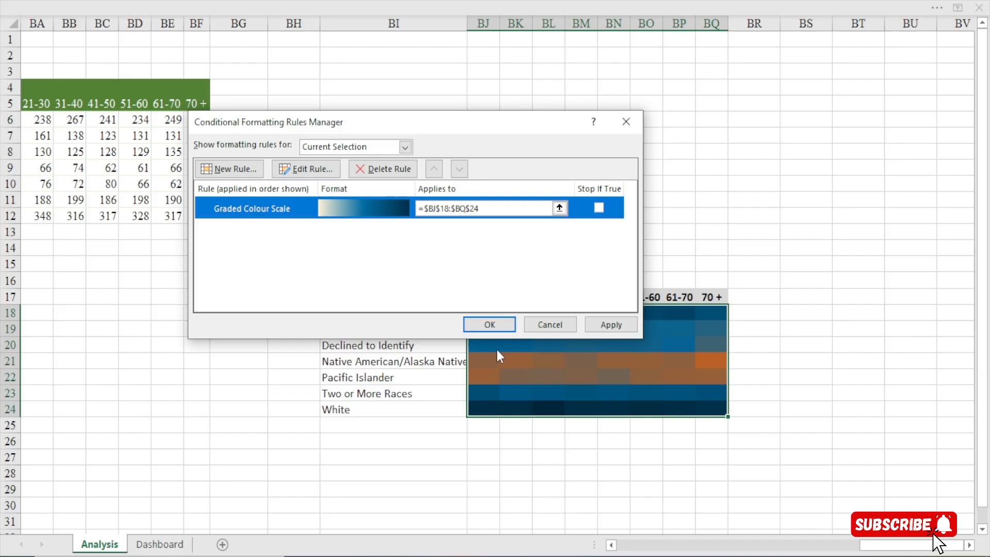
click(489, 324)
click(463, 504)
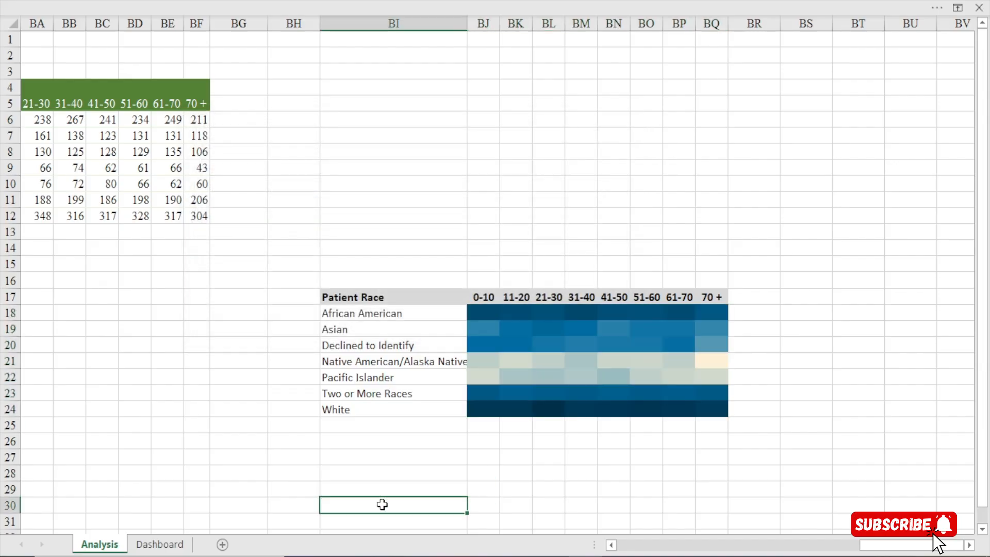
Refresh all workbook data from the Dashboard sheet to update the heat map's colours there
click(164, 544)
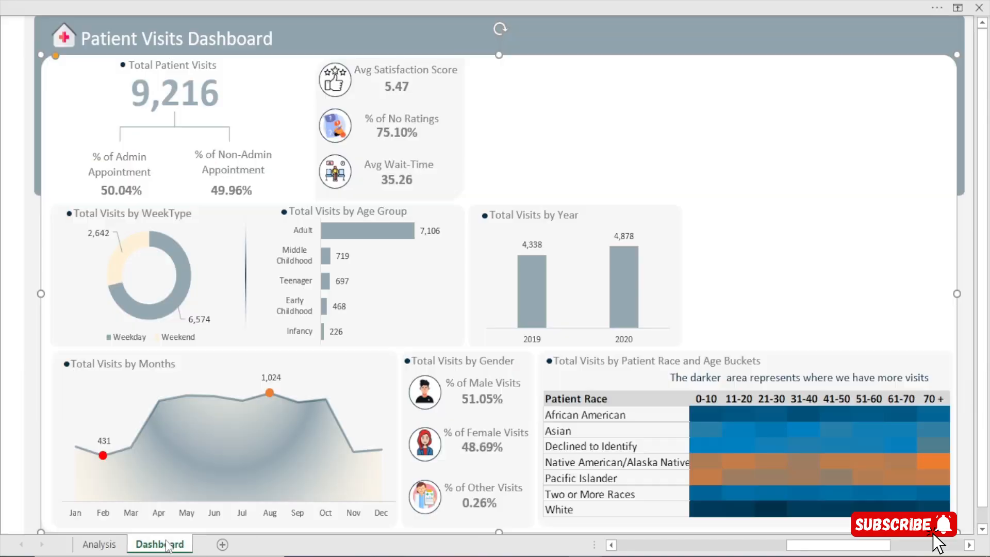
click(292, 2)
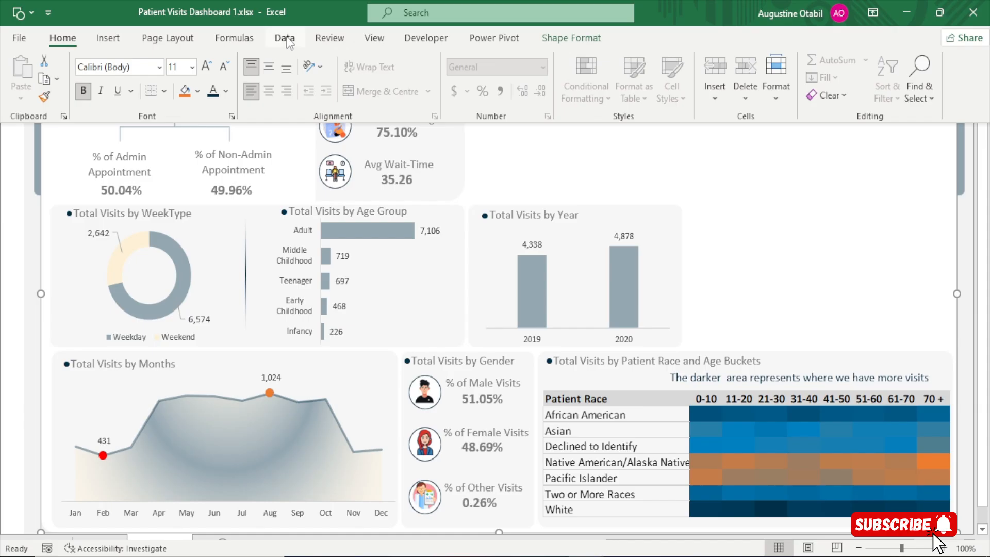
click(285, 38)
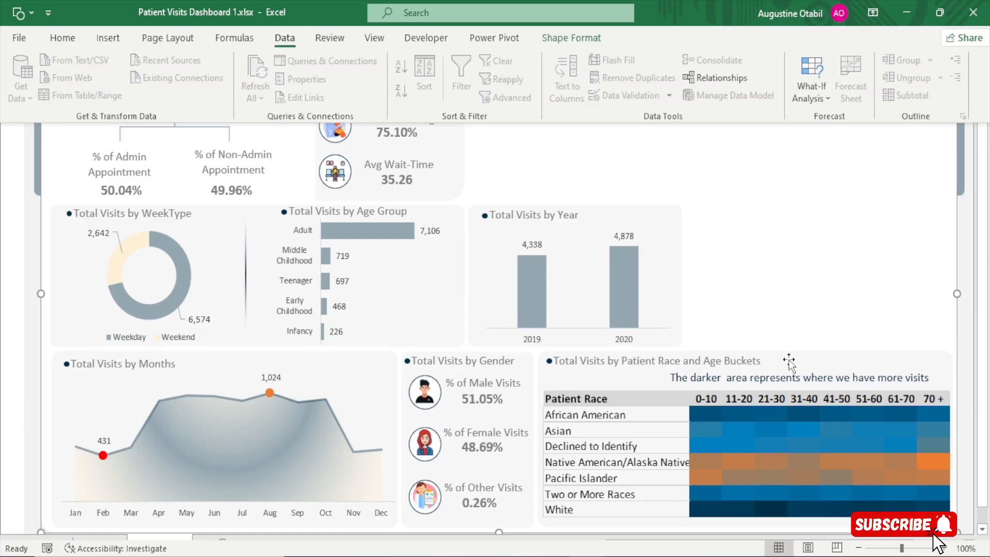
click(969, 351)
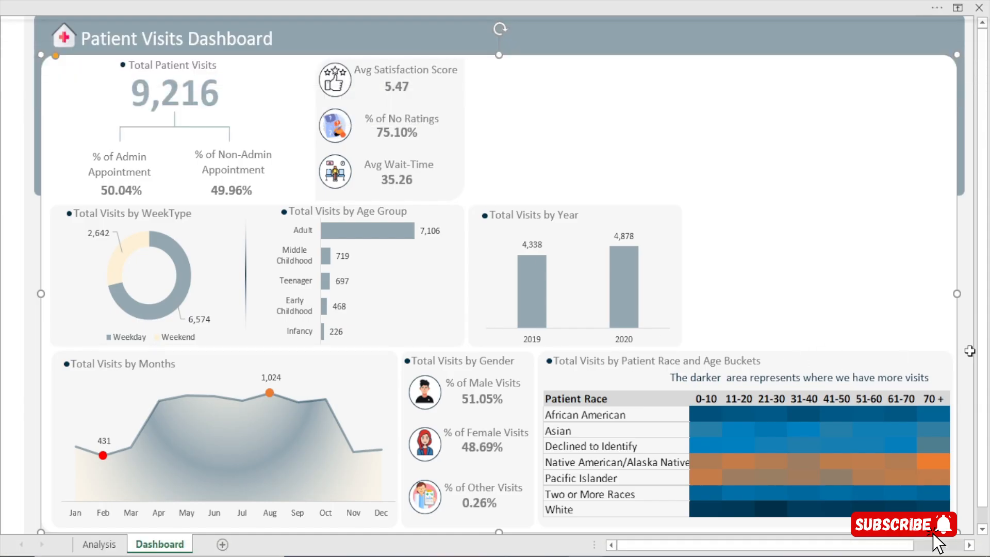
click(505, 1)
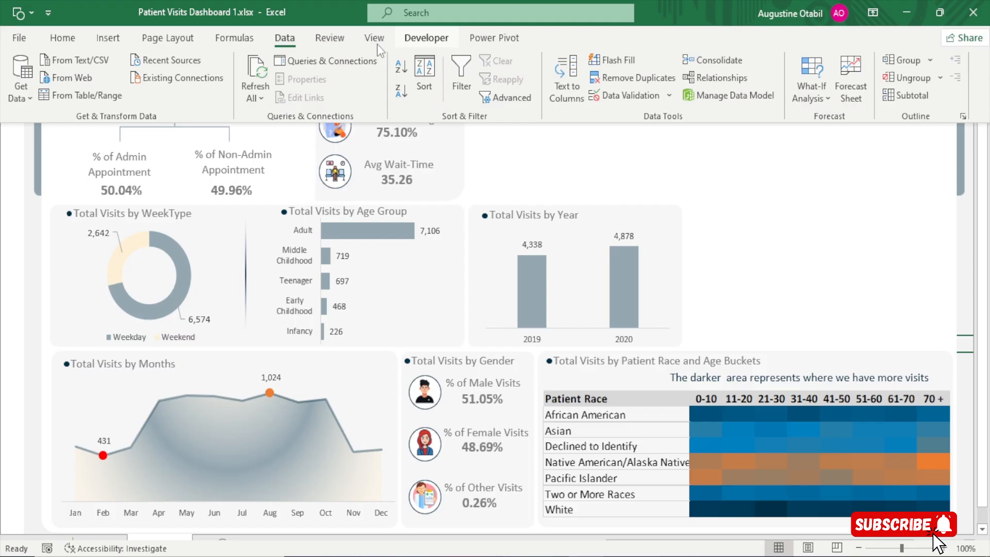
click(252, 71)
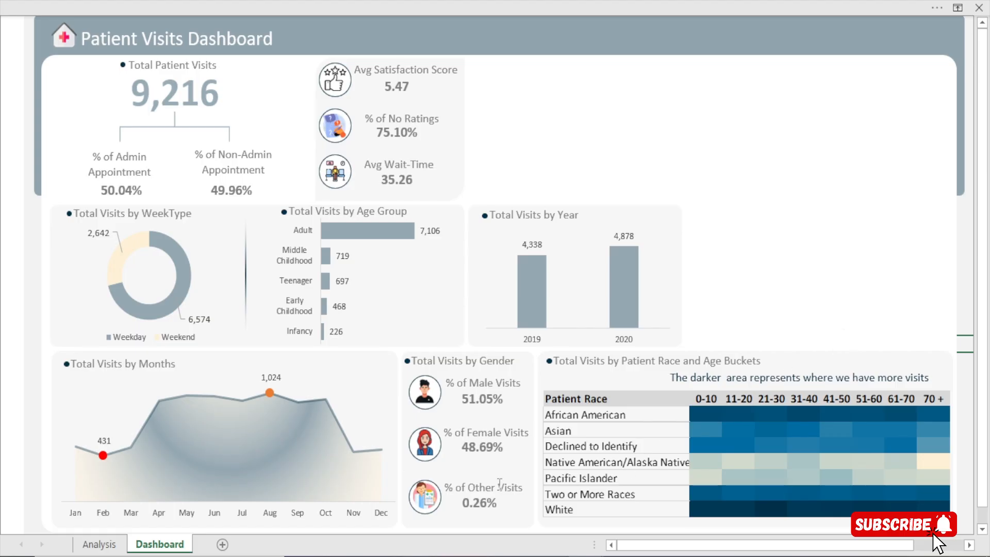
Copy the patient race by age bucket pivot table on the Analysis sheet and paste it starting at cell BU3
click(99, 544)
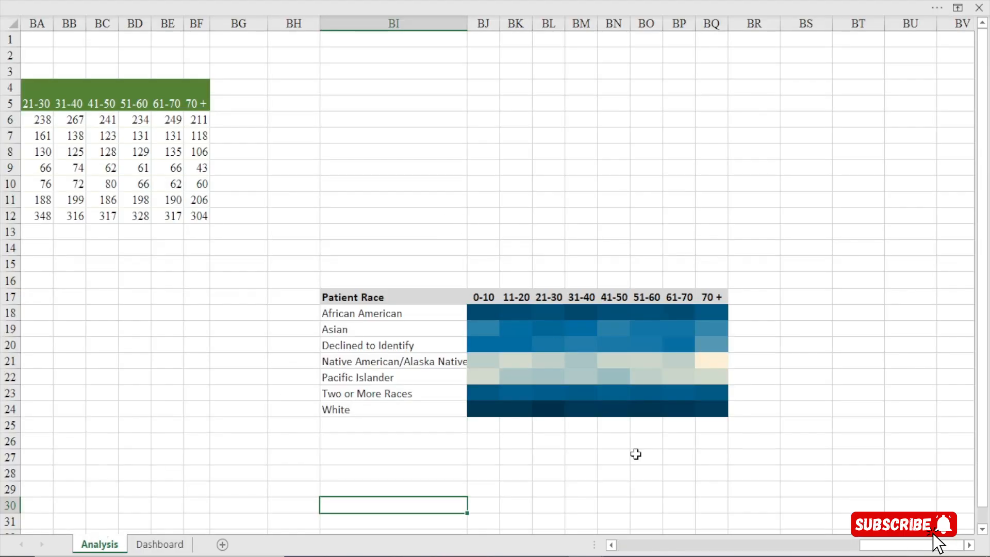
click(128, 90)
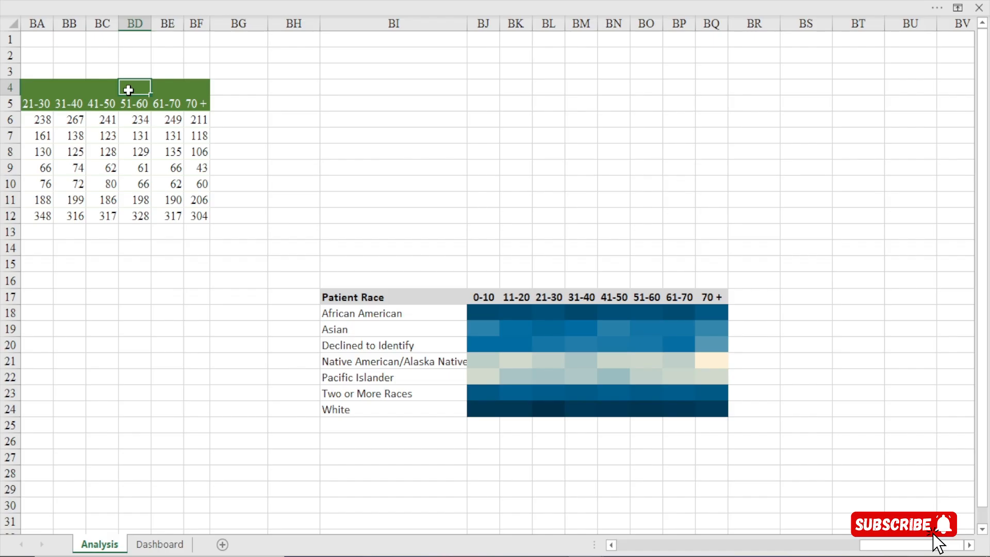
key(ctrl+a)
key(ctrl+c)
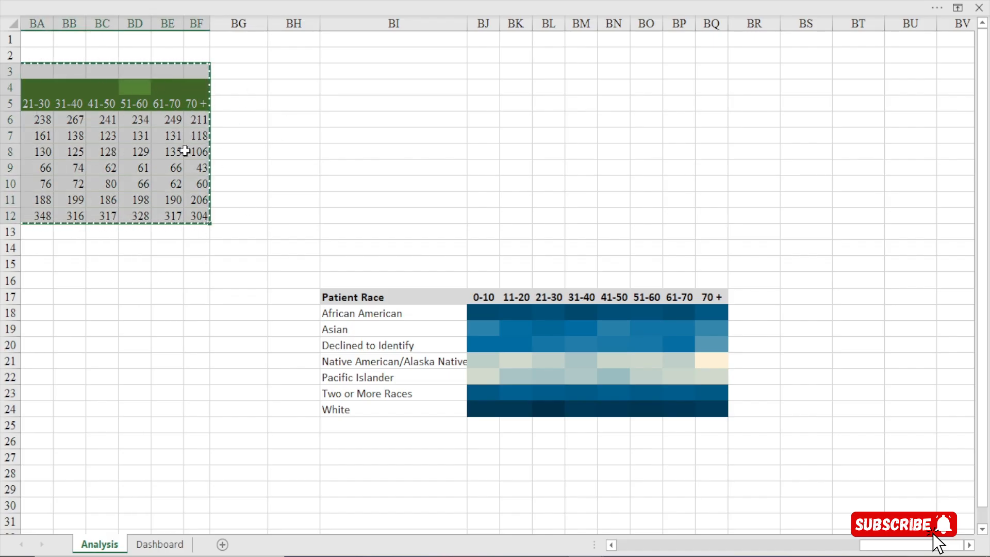
click(969, 545)
drag(969, 545, 969, 545)
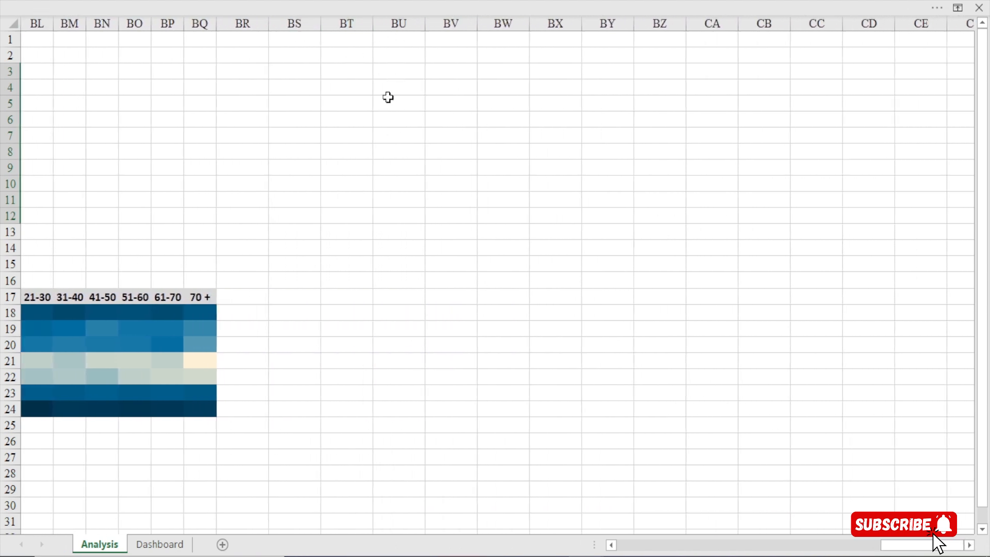
click(403, 74)
key(ctrl+v)
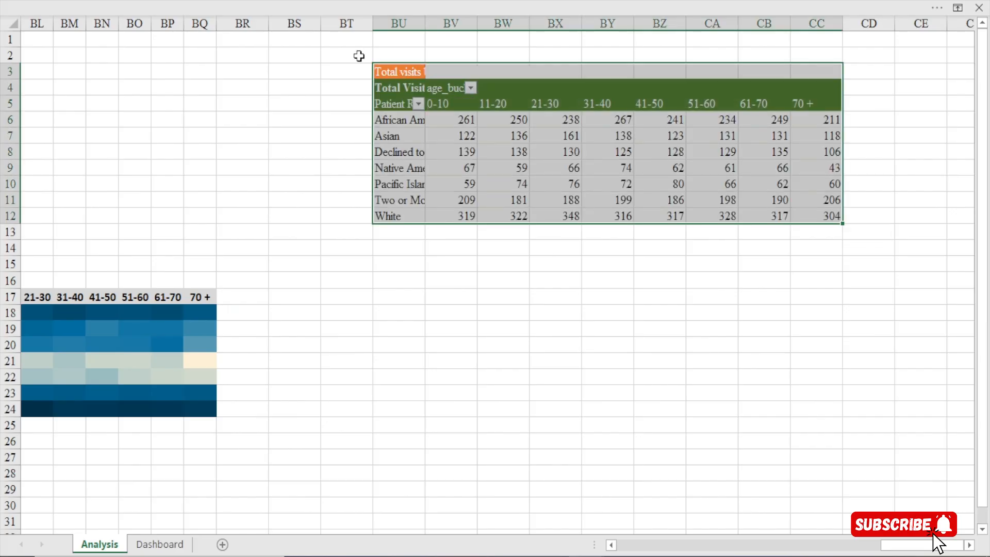
Fill column BS with green and narrow it to about half its width as a divider before the copied pivot table
click(293, 24)
click(268, 2)
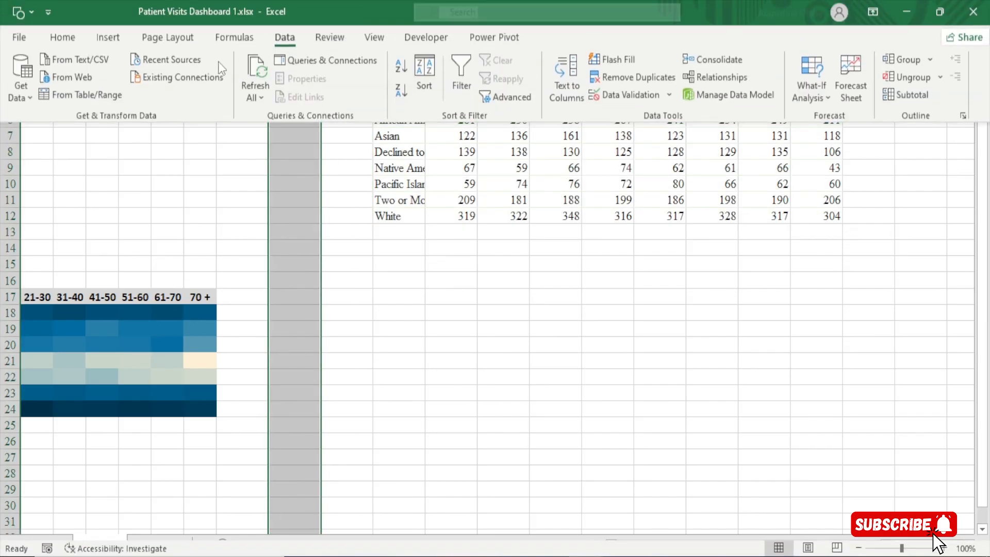
click(69, 43)
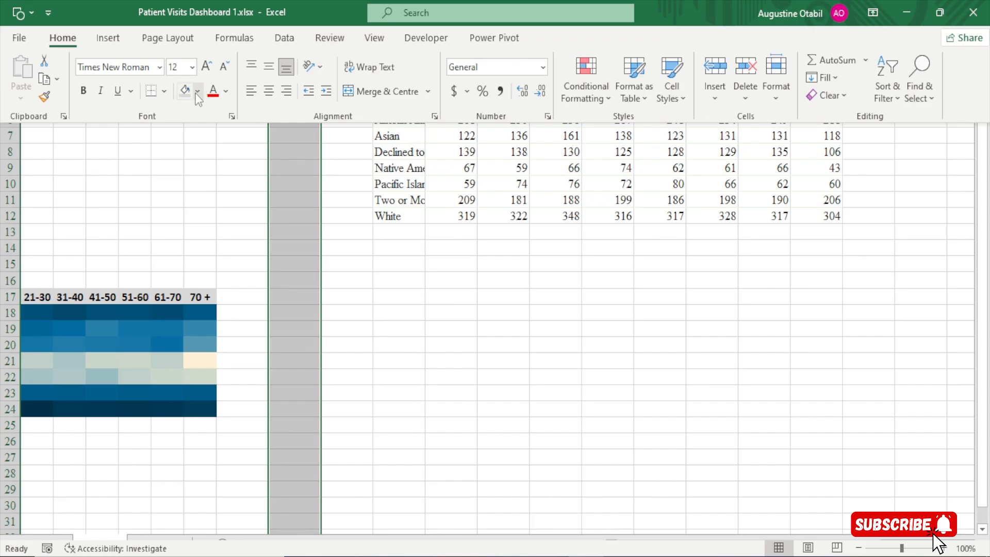
click(197, 91)
click(297, 179)
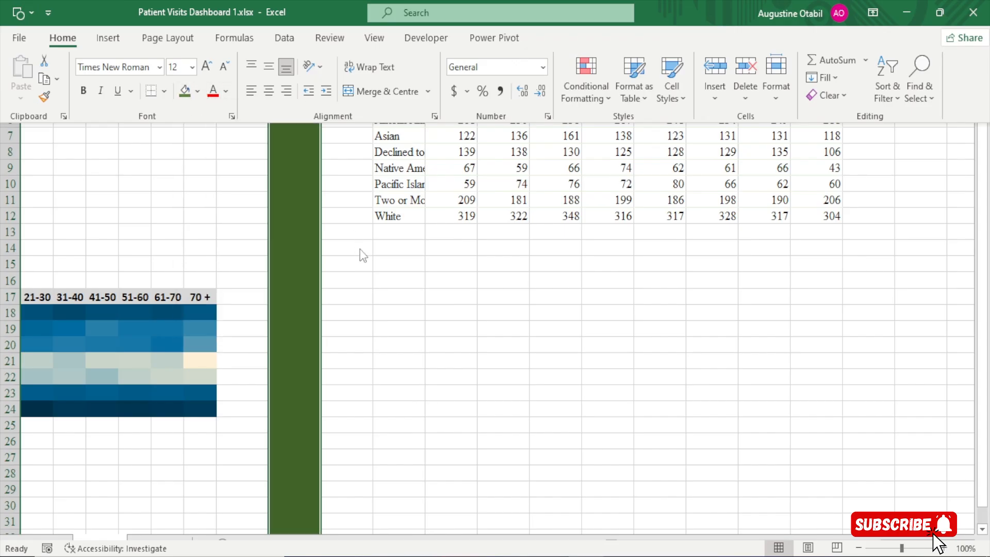
drag(321, 27, 295, 27)
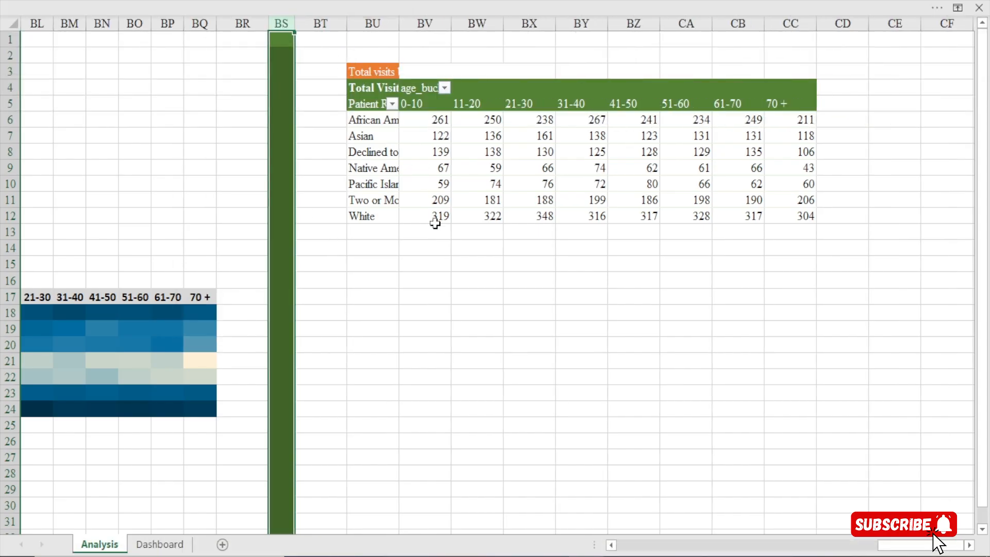
Remove Patient Race and age_buckets from the copied pivot table on the Analysis sheet, keeping only Total Visits as its value
click(432, 137)
mouse_move(432, 137)
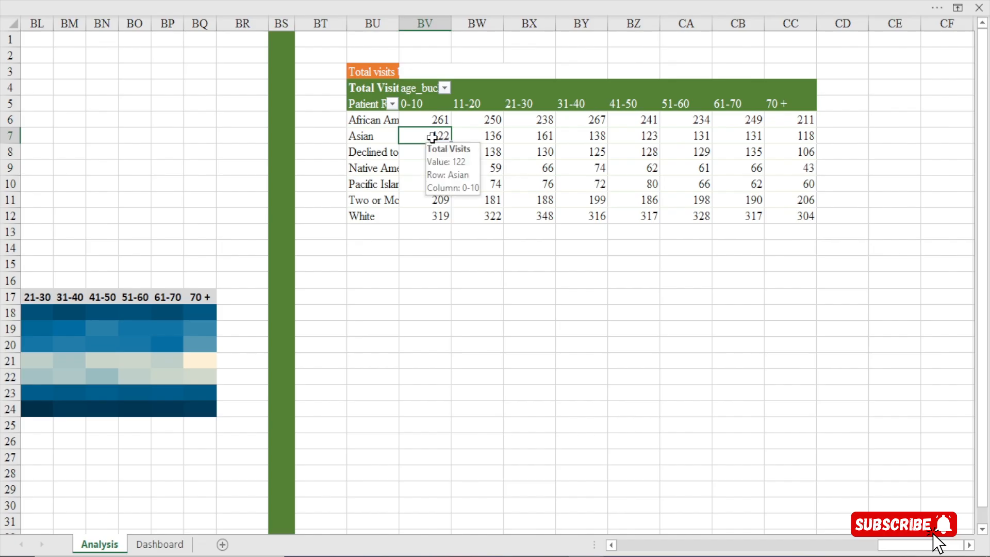
click(969, 544)
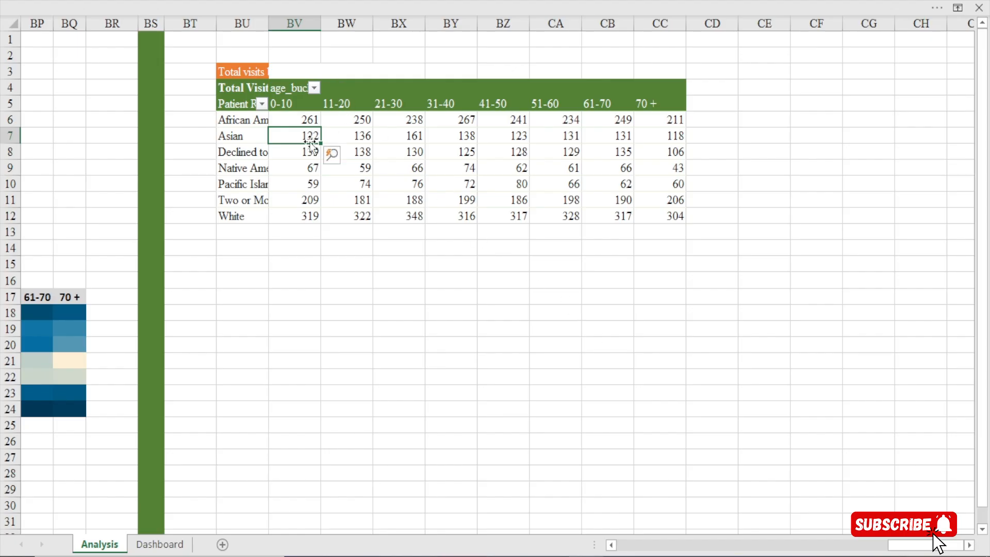
mouse_move(297, 137)
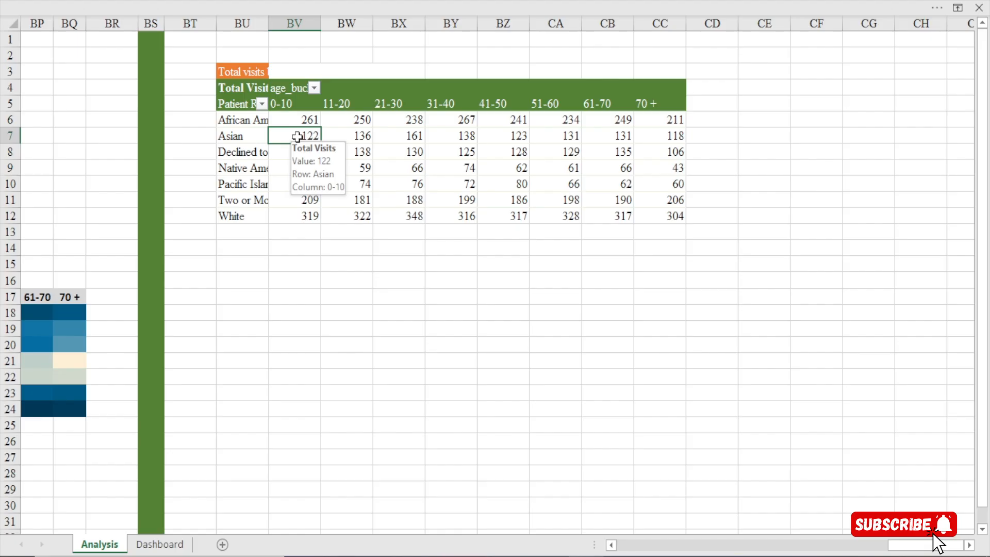
right_click(298, 137)
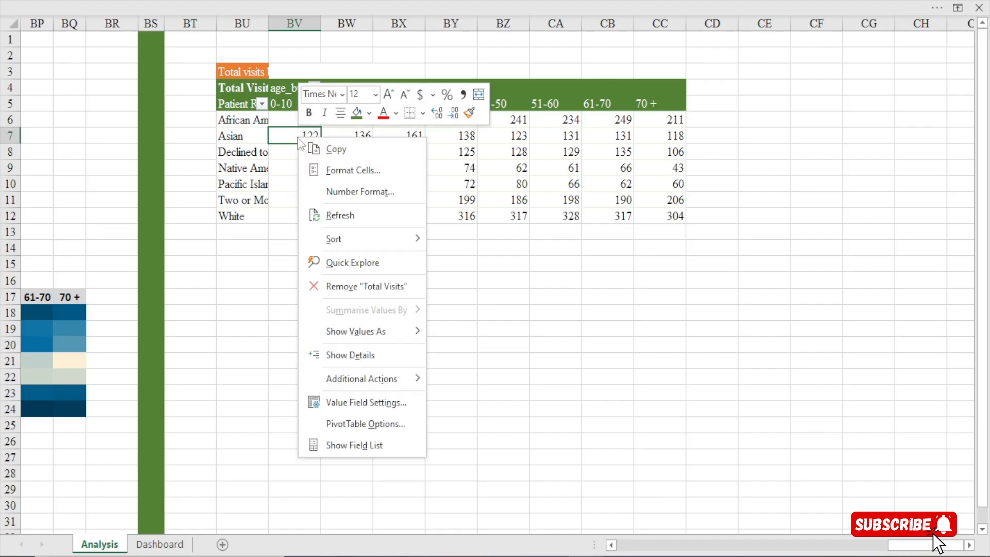
click(357, 442)
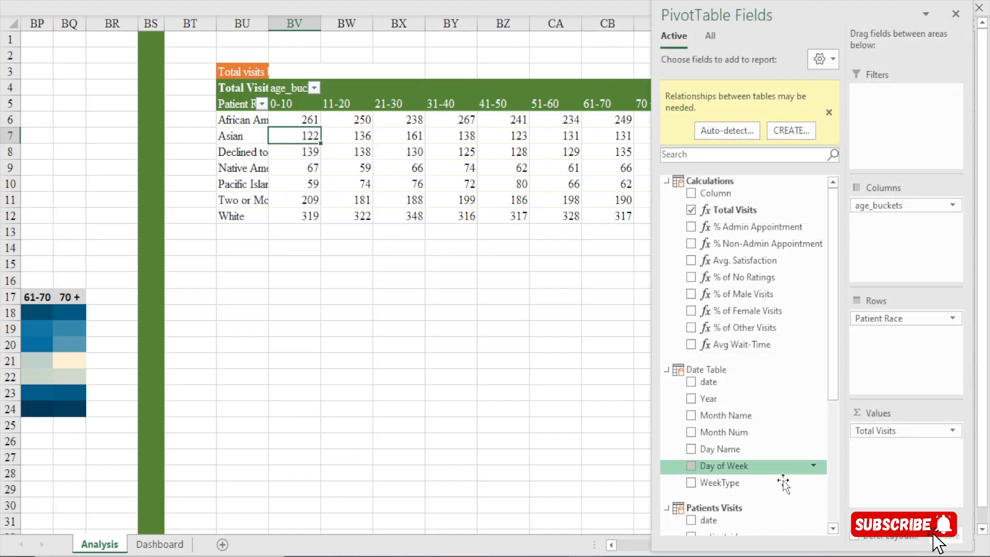
click(570, 453)
click(969, 546)
click(969, 545)
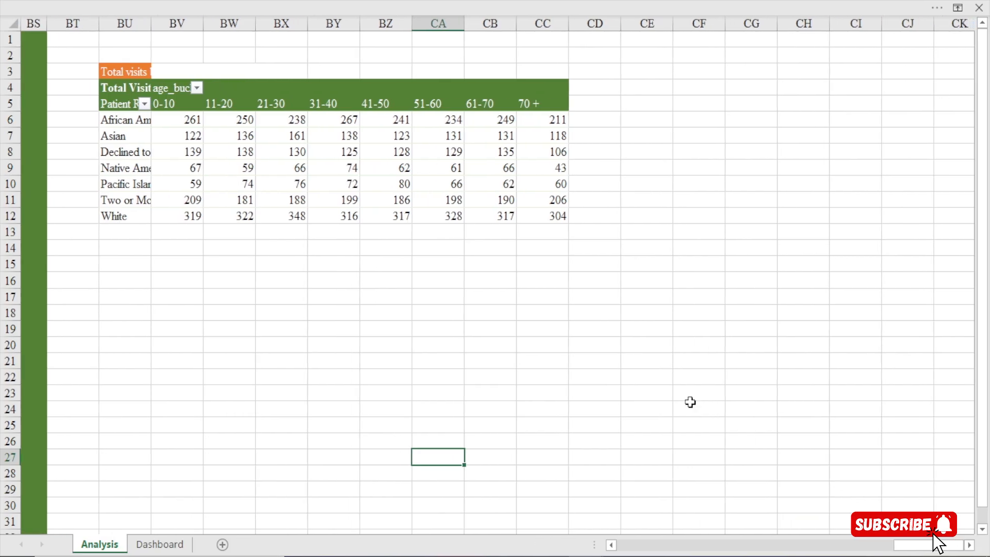
click(378, 132)
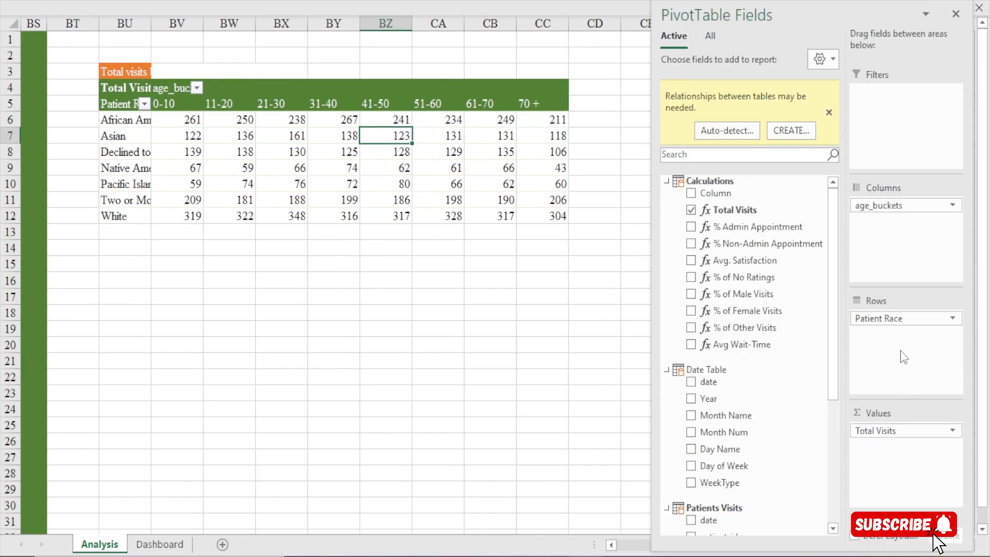
drag(885, 323, 820, 372)
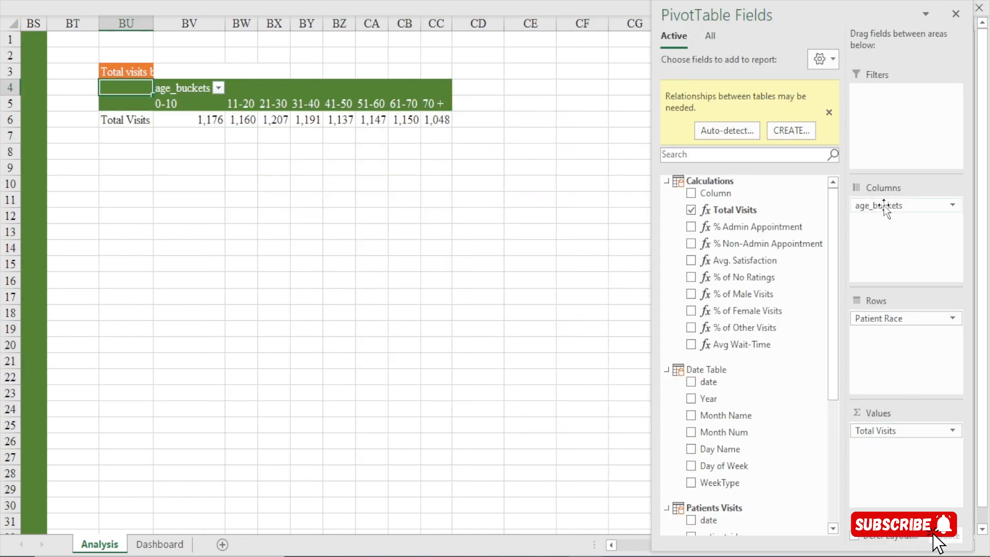
drag(884, 205, 722, 280)
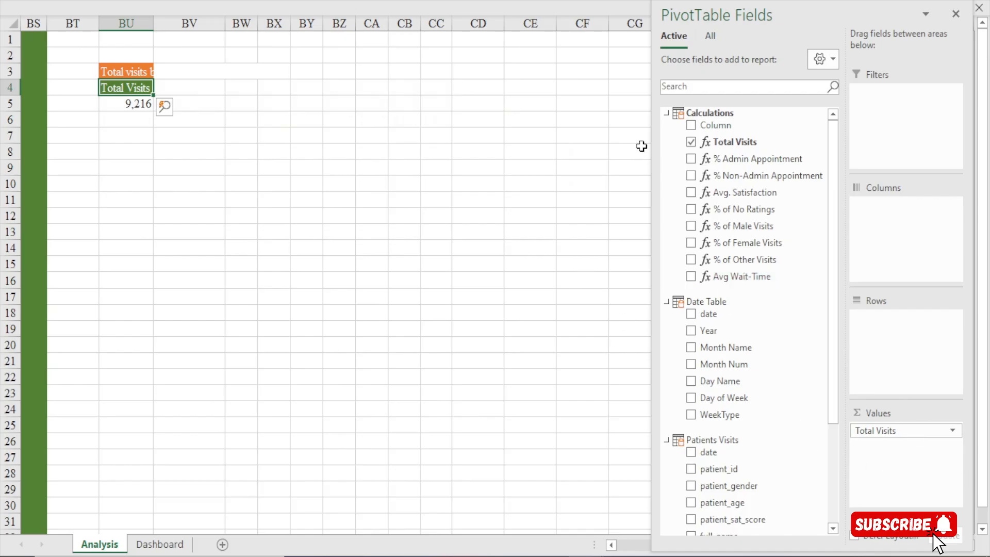
Add department_referral from the Patients Visits table as the row field of the copied pivot table
click(666, 114)
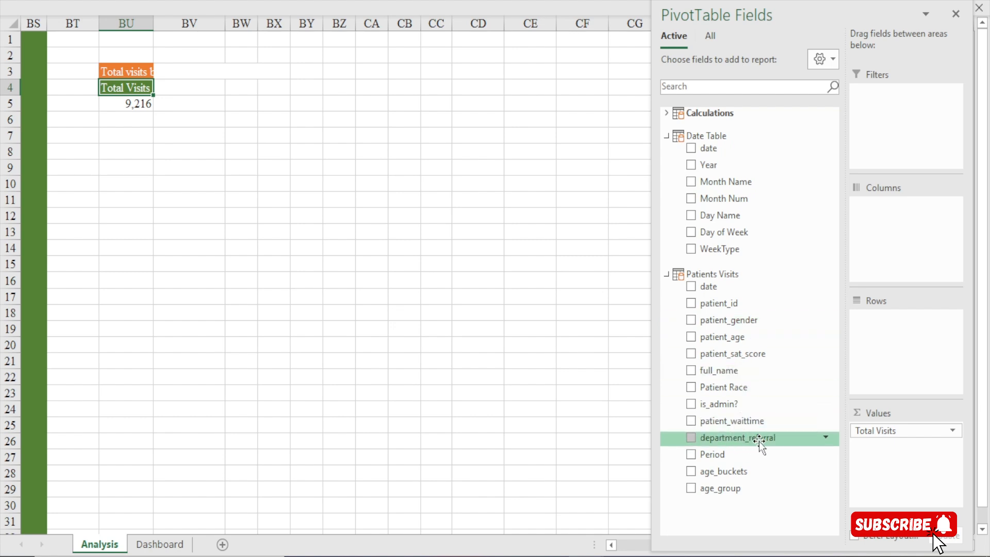
drag(759, 439, 910, 340)
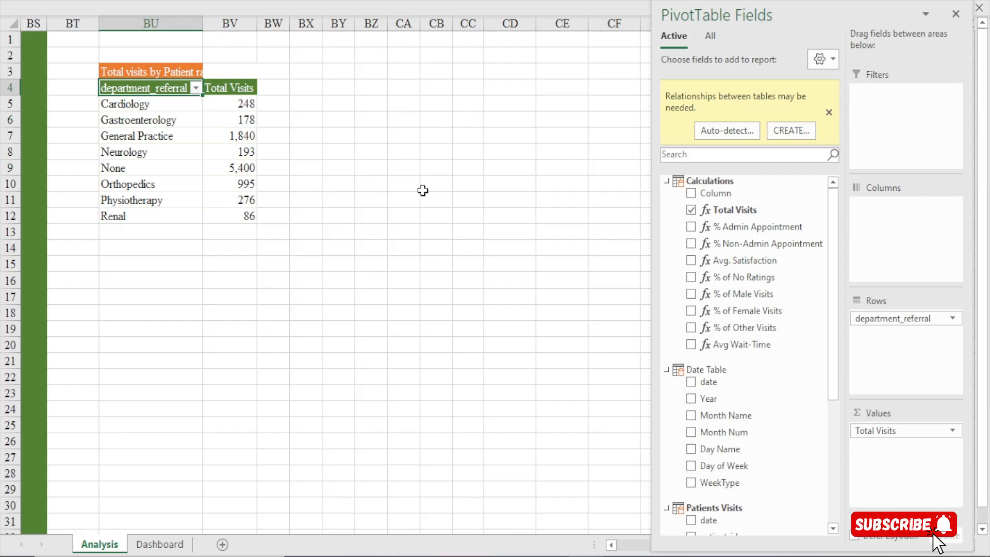
click(132, 105)
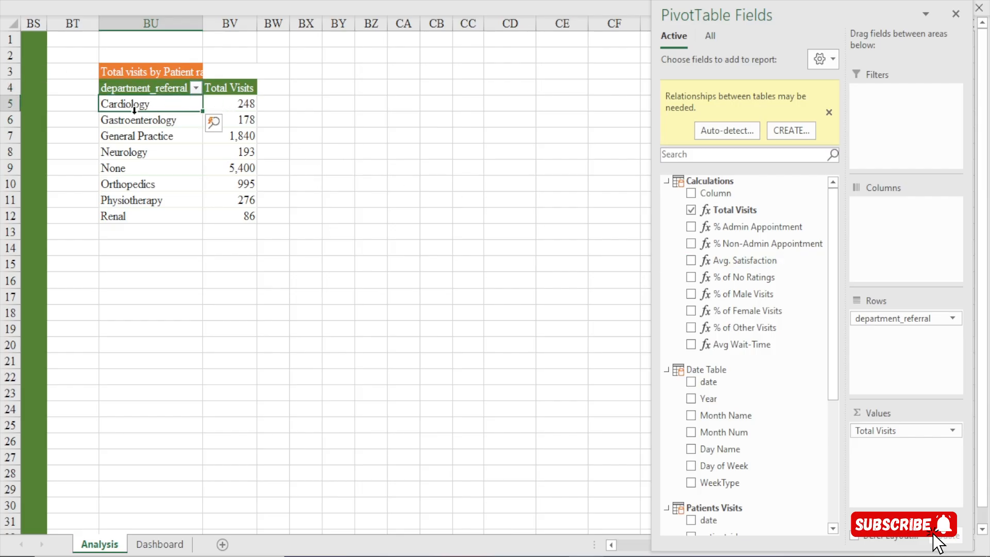
click(237, 105)
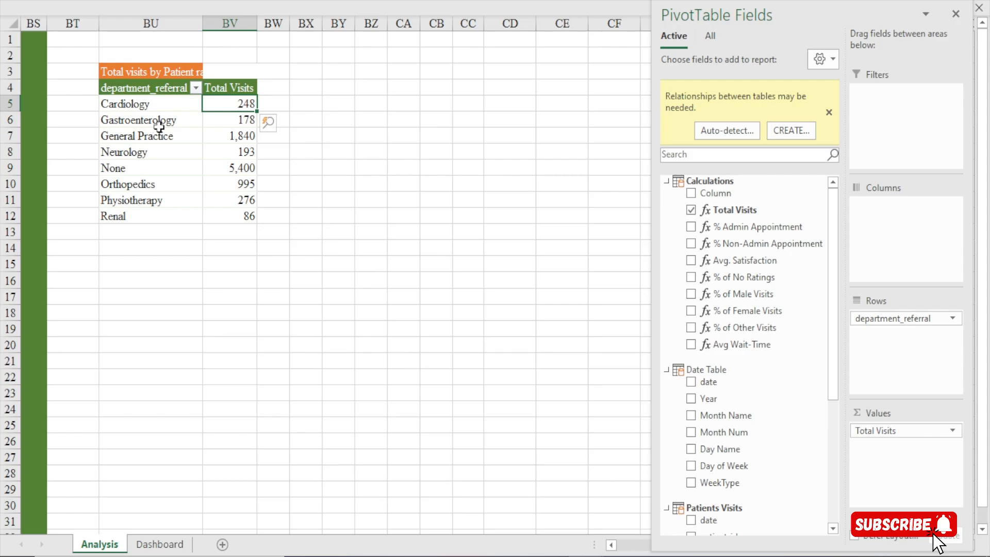
click(221, 152)
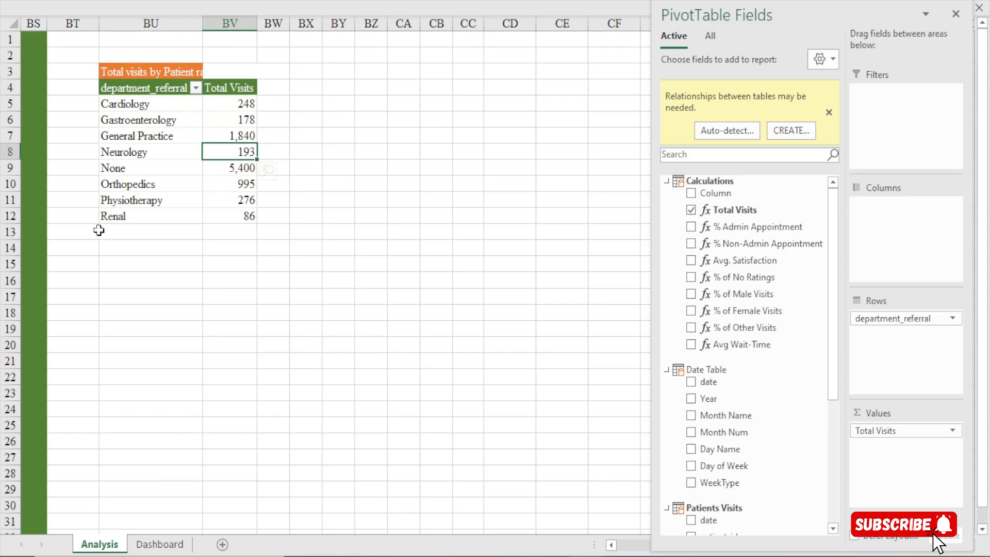
click(238, 200)
click(239, 218)
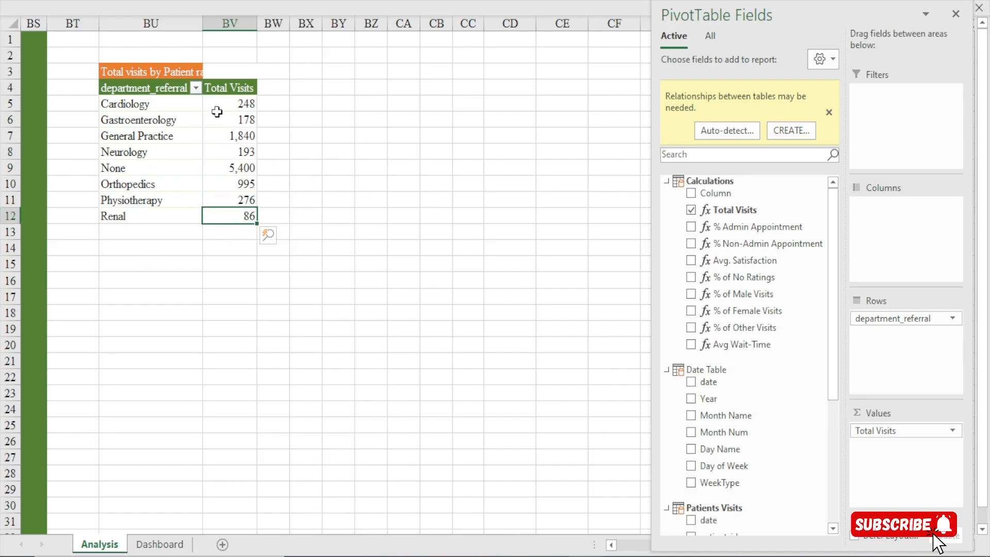
Sort the department referral pivot table by Total Visits from largest to smallest and hide the field list
right_click(235, 104)
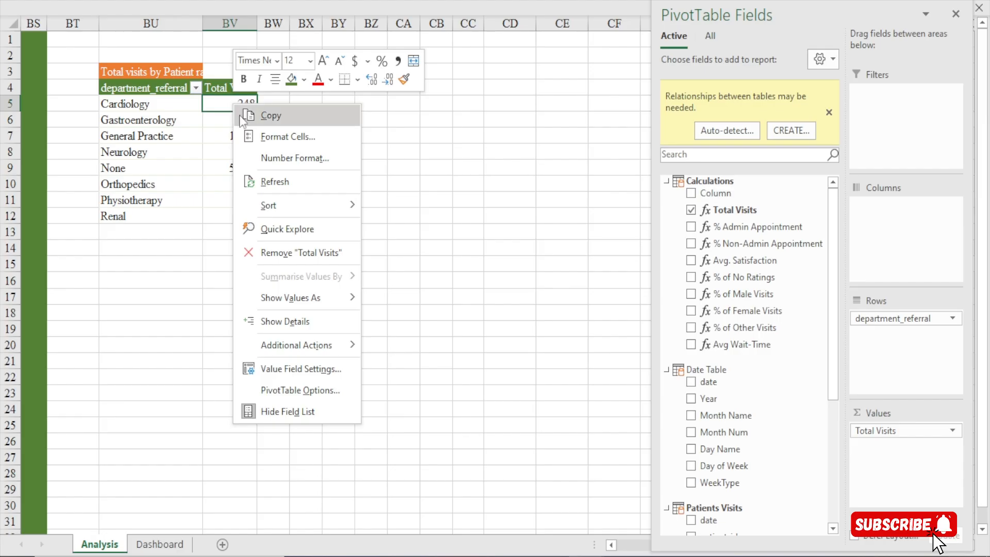
mouse_move(280, 211)
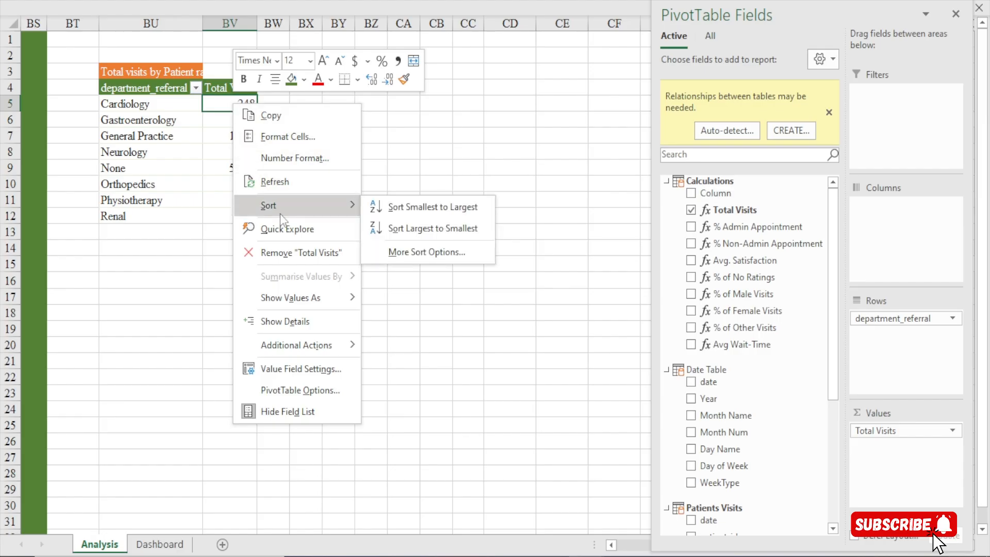
click(426, 230)
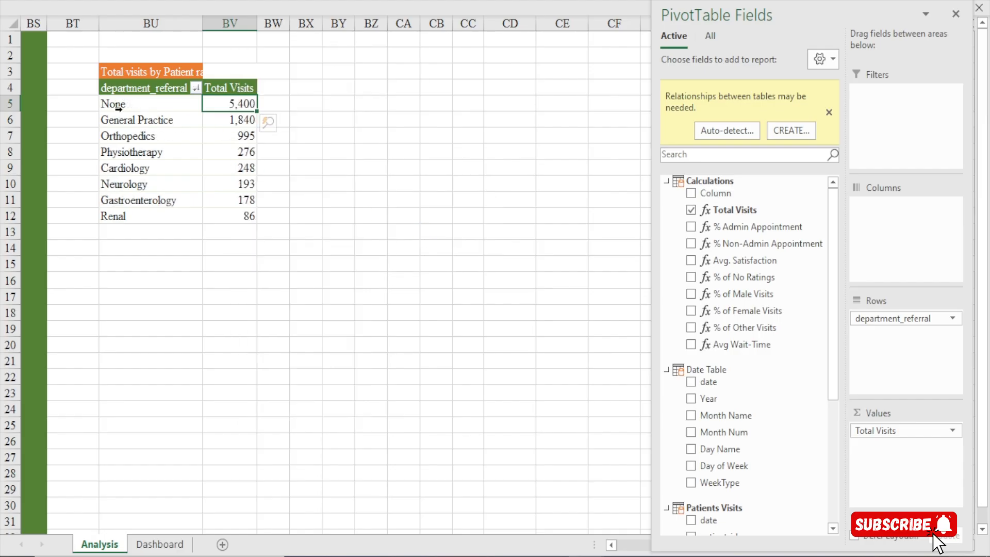
click(118, 105)
click(955, 14)
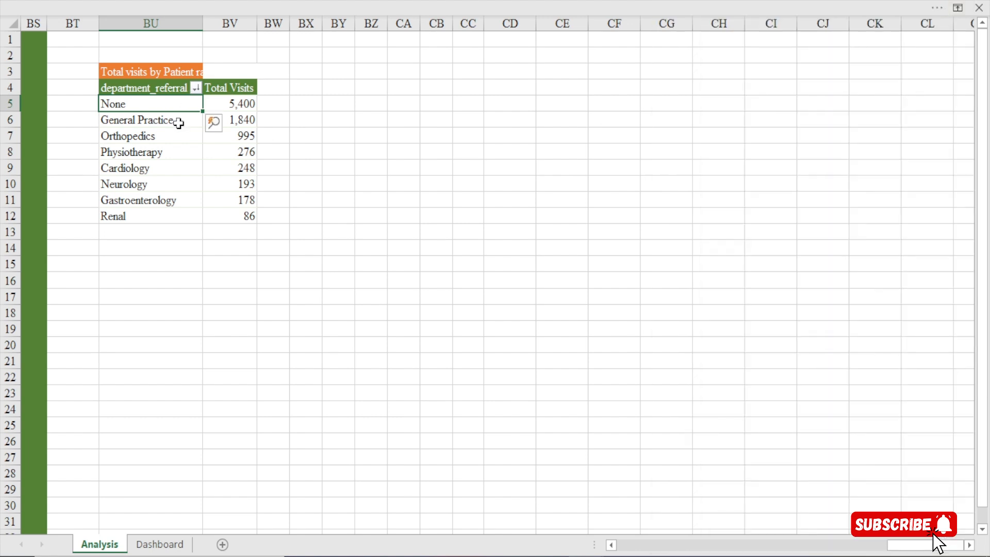
Compare the None row's total visits with those of the individual referral departments in the pivot table
click(237, 103)
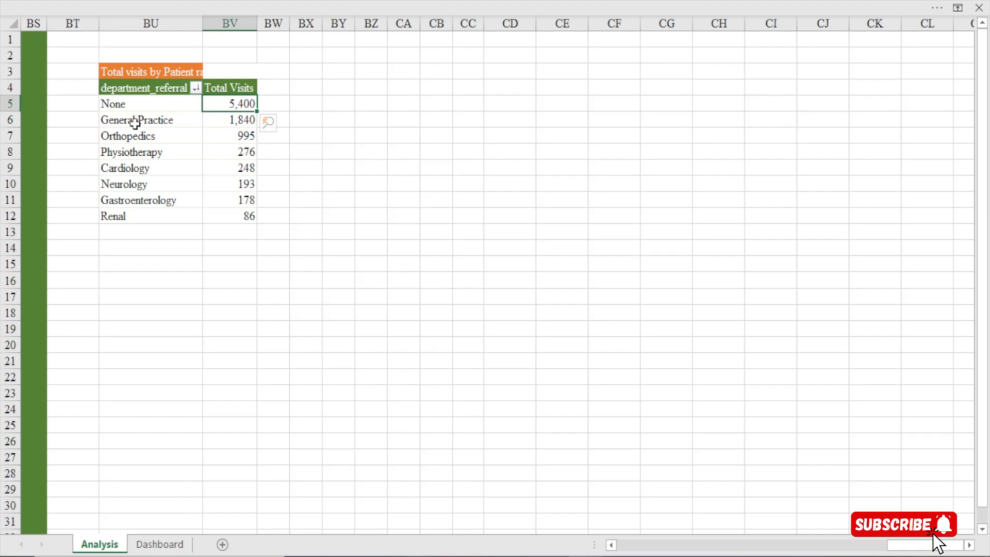
drag(134, 125, 132, 211)
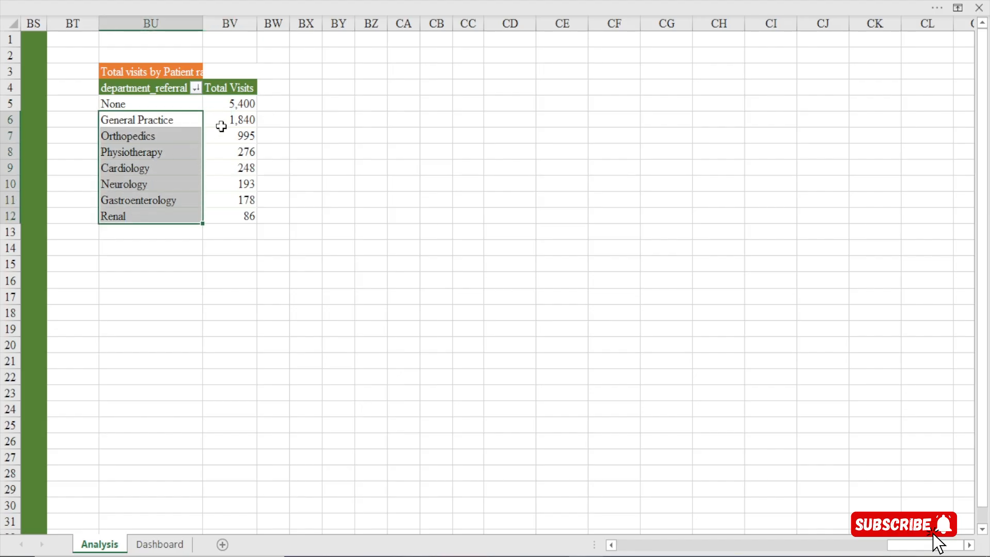
drag(224, 122, 223, 203)
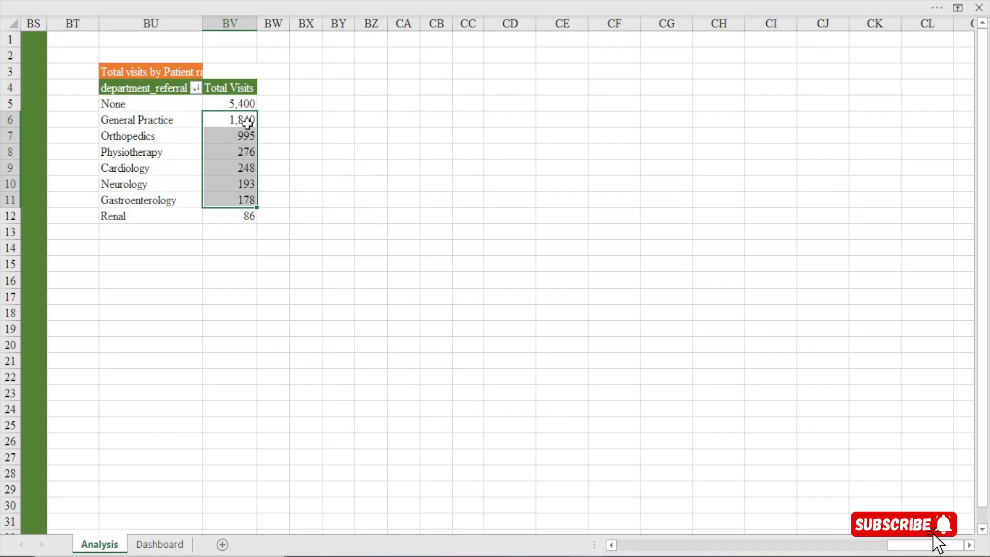
click(154, 127)
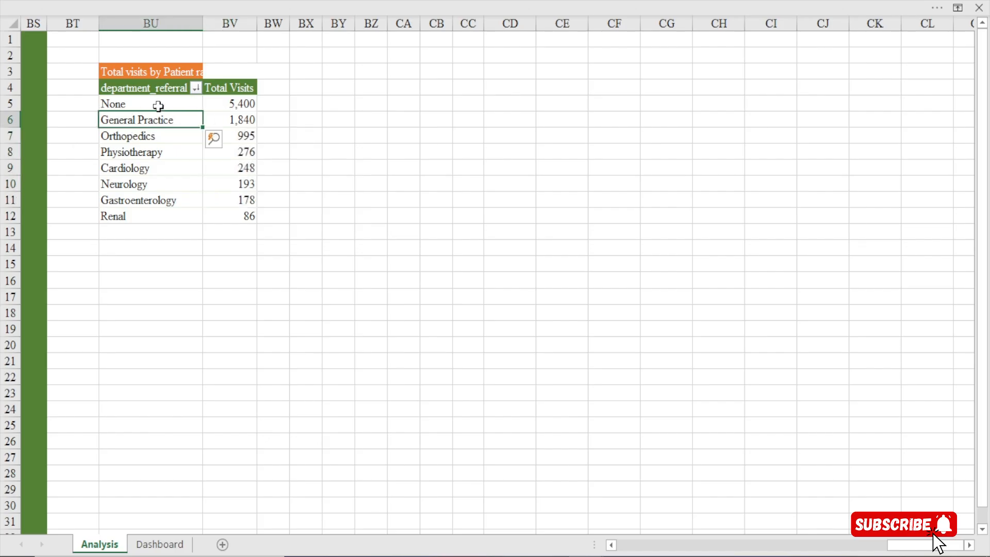
click(156, 104)
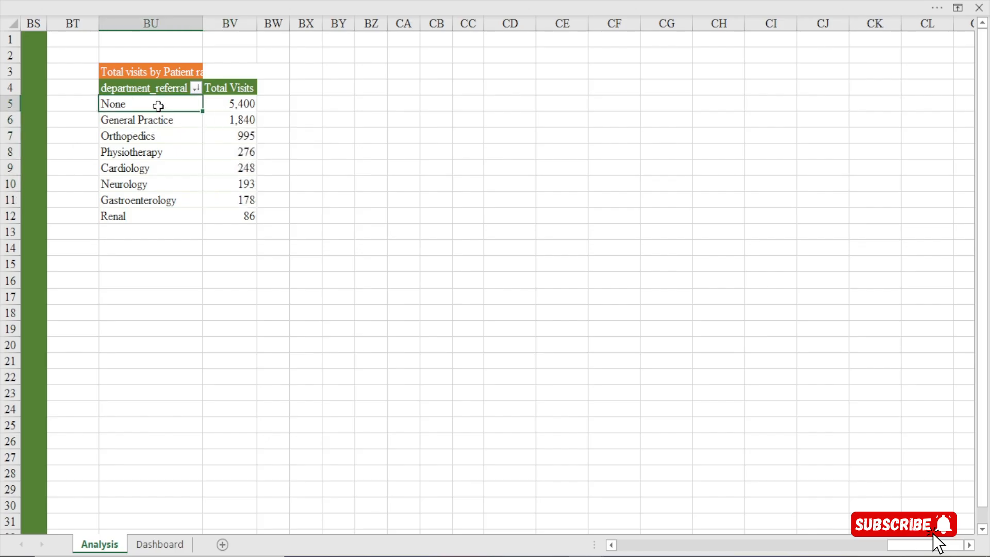
click(228, 102)
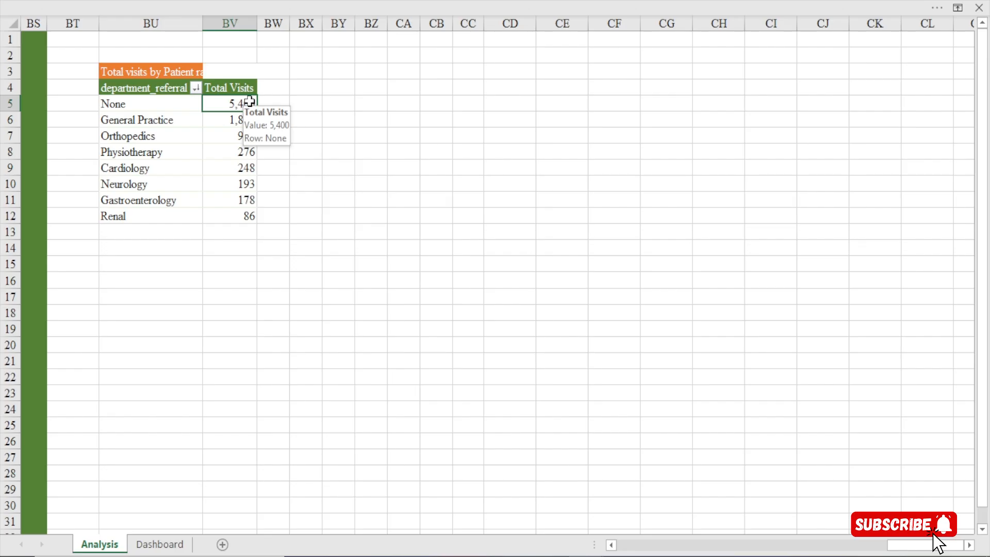
click(249, 101)
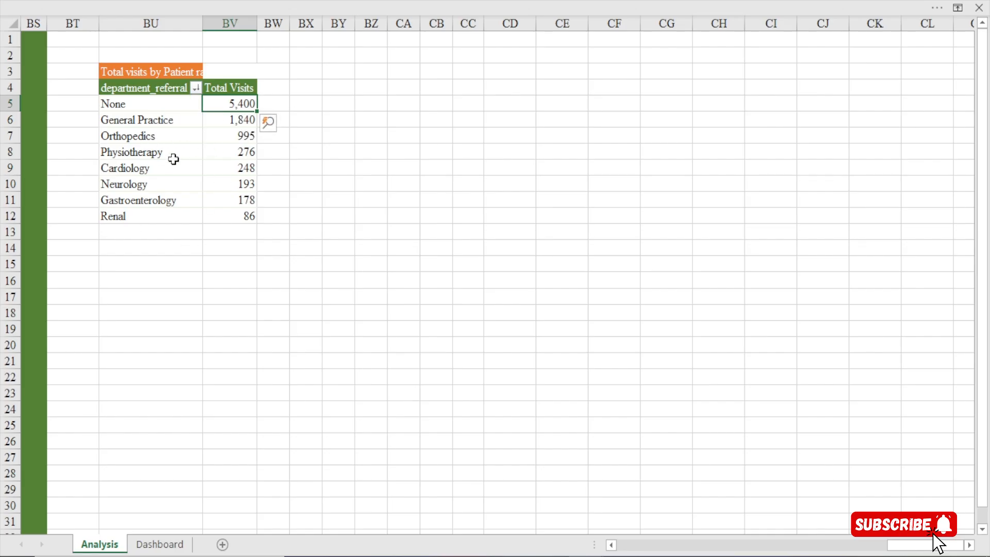
Change the pivot table's title in cell BU3 to "Total visits by department referral"
click(167, 72)
double_click(169, 71)
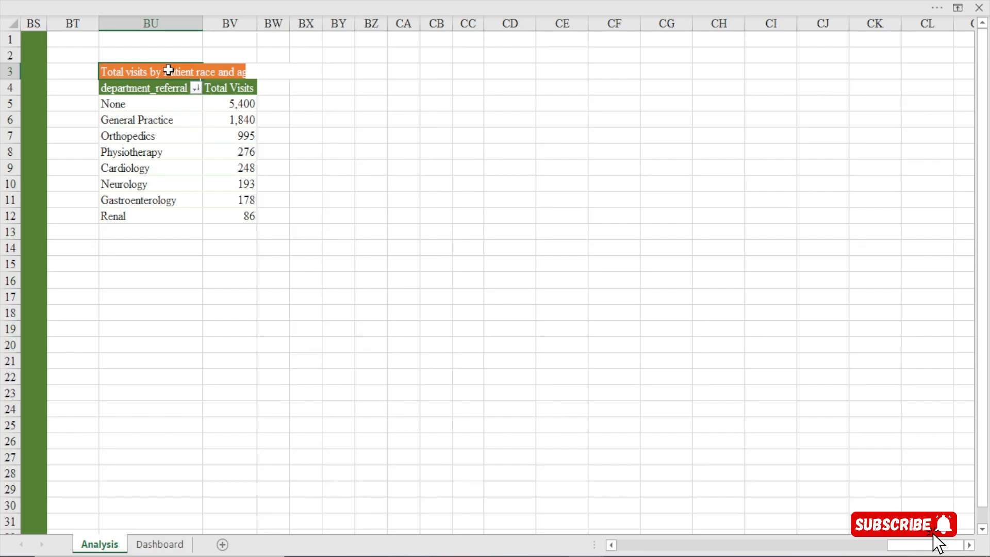
drag(289, 72, 161, 72)
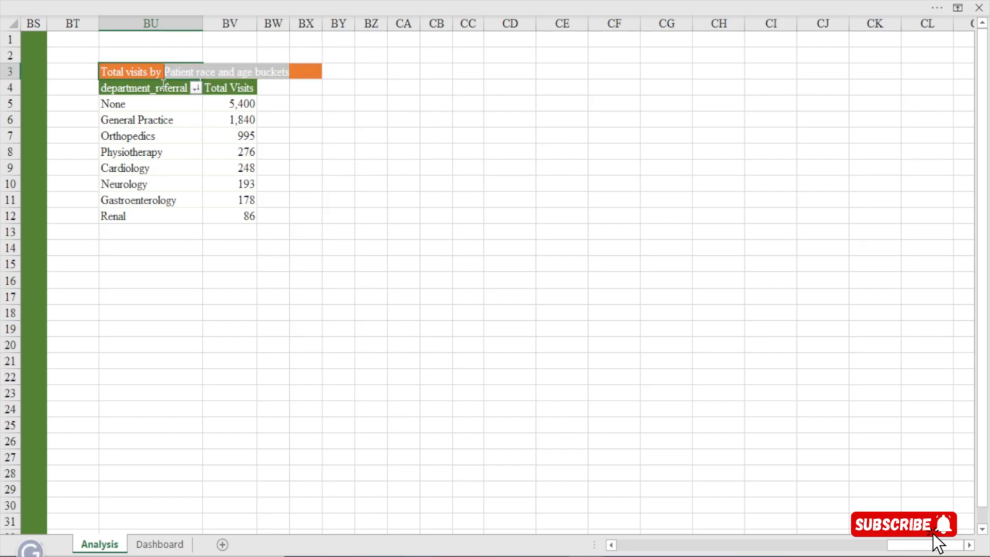
key(BackSpace)
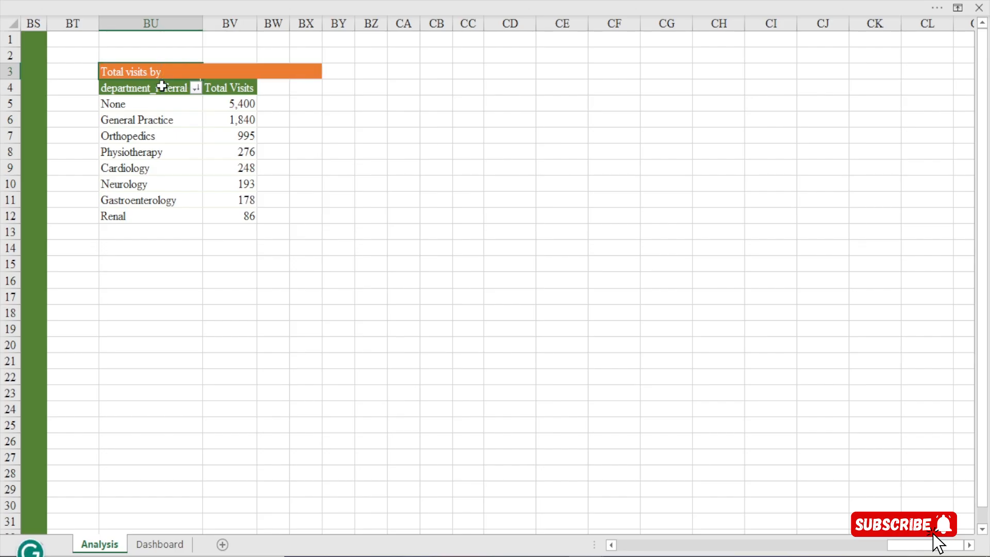
text(department refer)
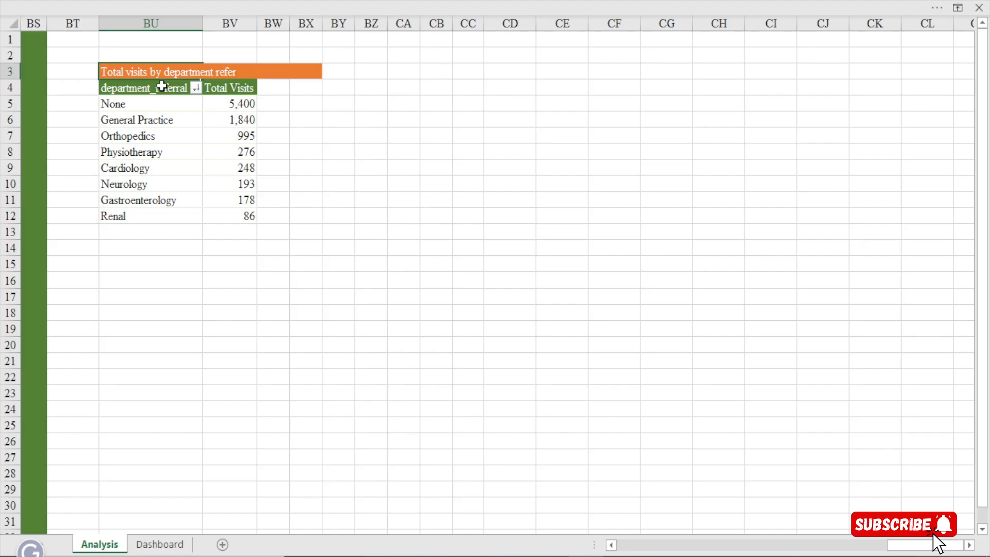
text(al)
click(162, 86)
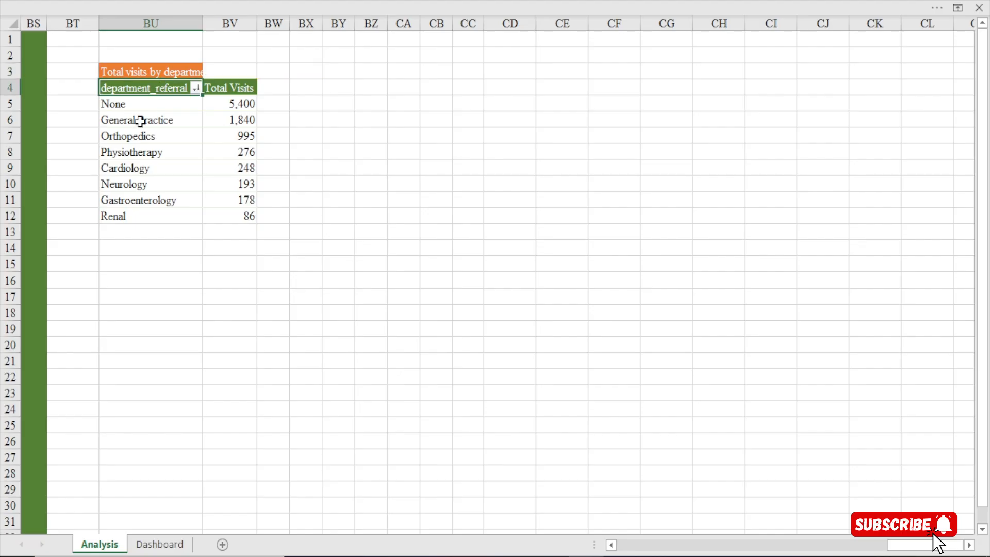
Insert a 2-D clustered bar chart from the department referral pivot table and place it beside the table
click(152, 110)
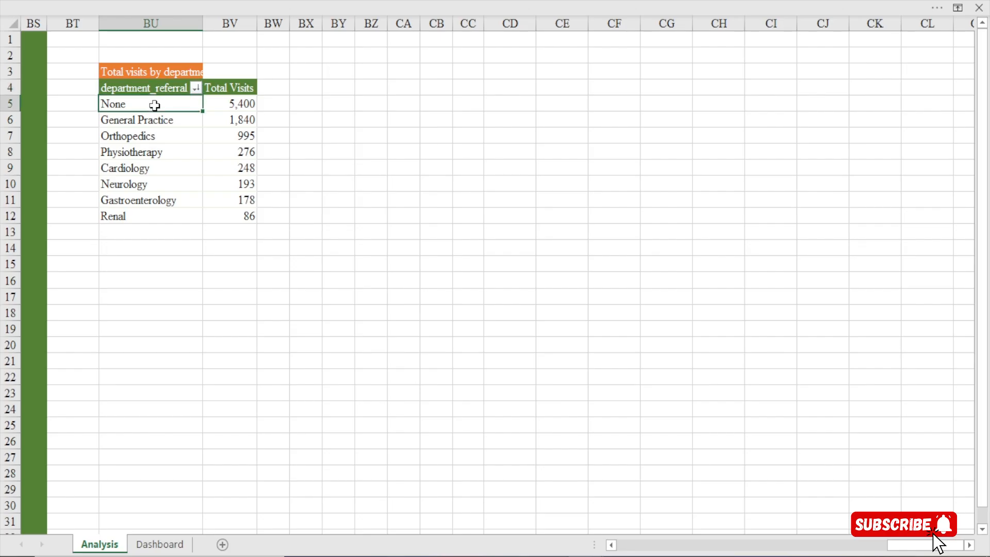
click(198, 2)
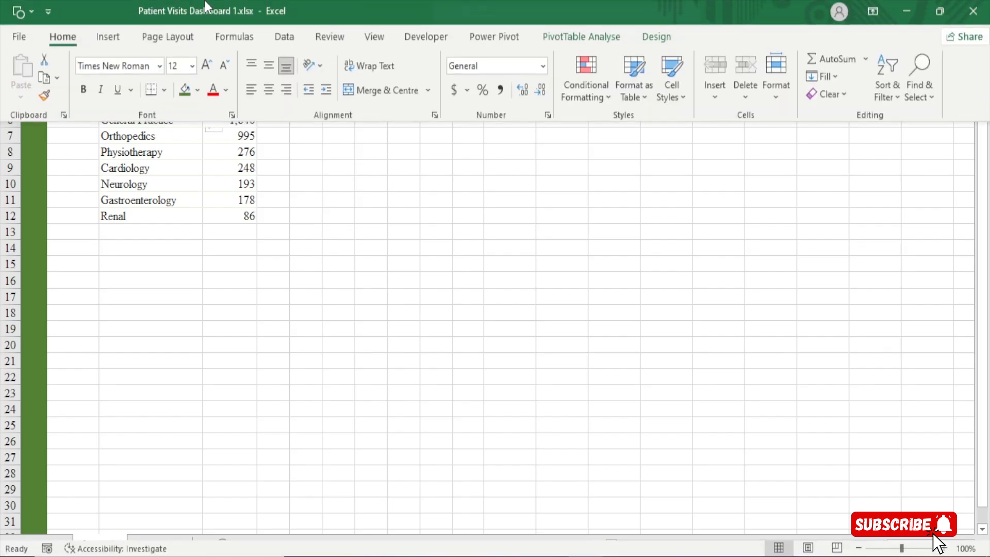
click(117, 40)
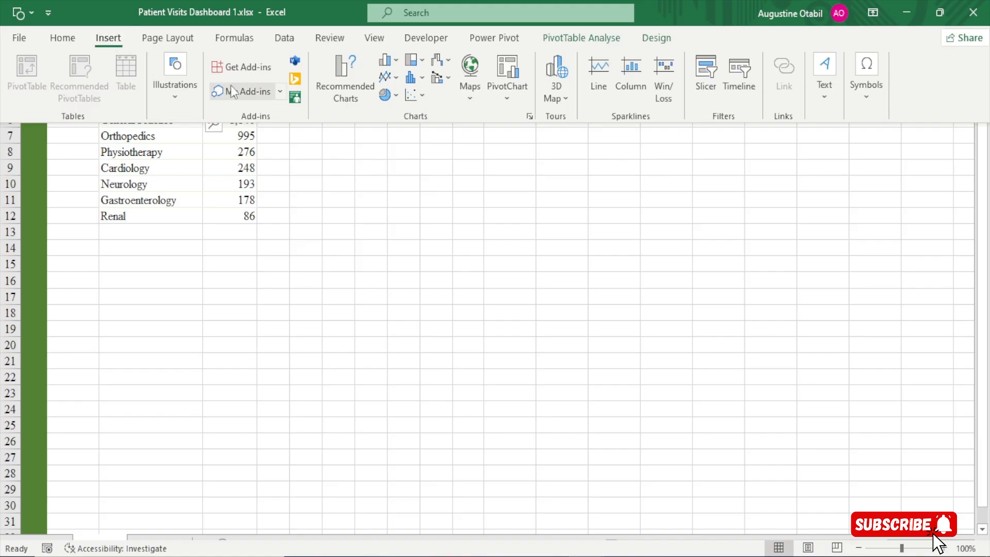
click(396, 62)
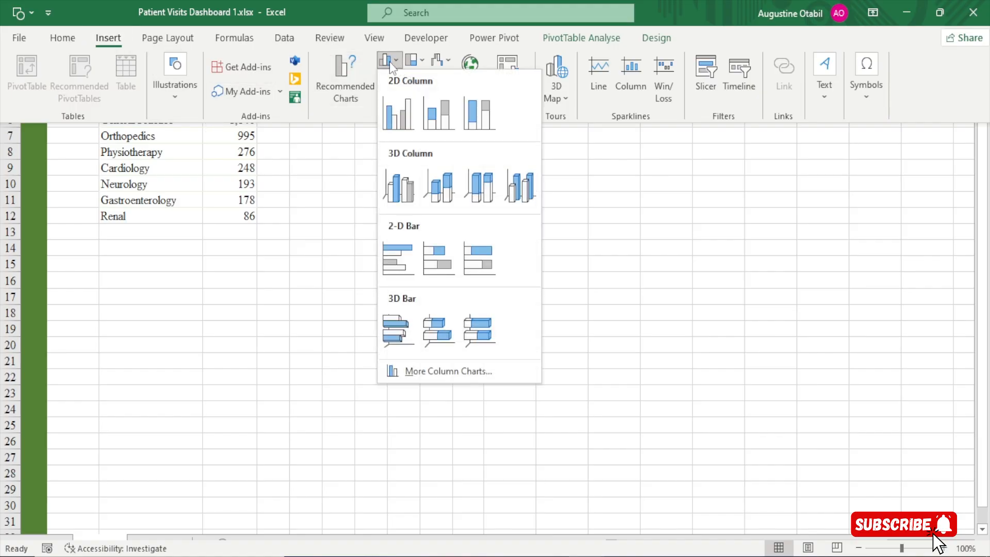
click(401, 252)
drag(405, 188, 407, 132)
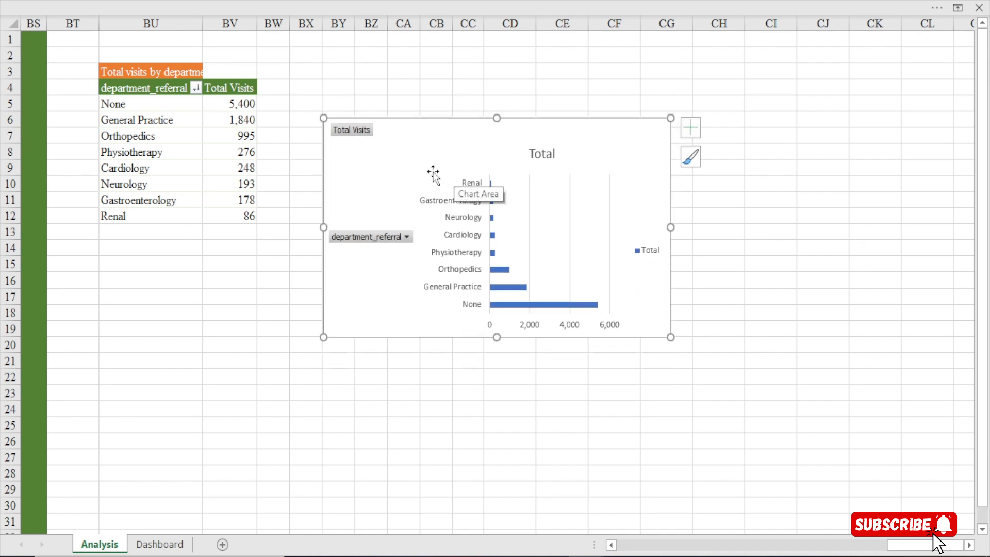
Hide all field buttons on the department referral chart and move the chart over the pivot table's lower rows
right_click(355, 130)
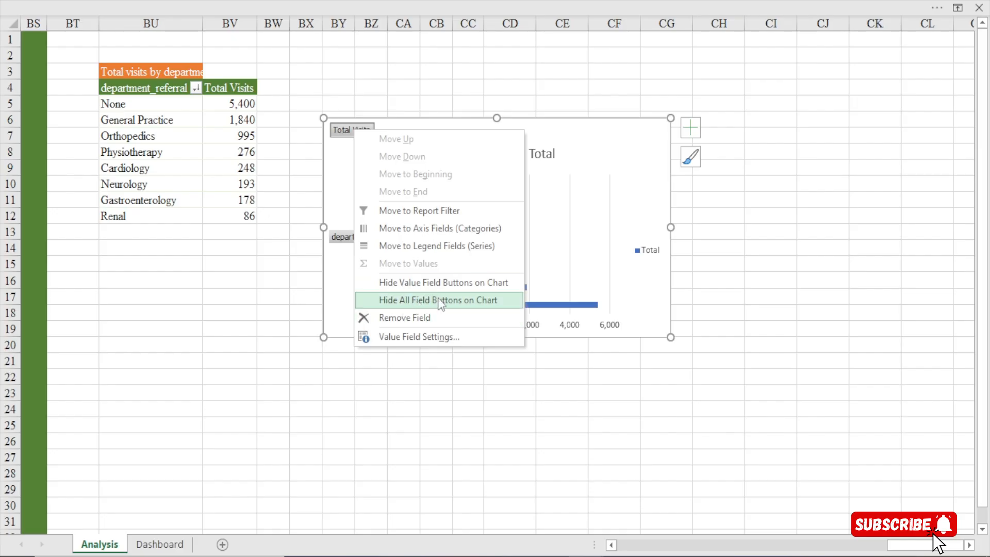
click(457, 305)
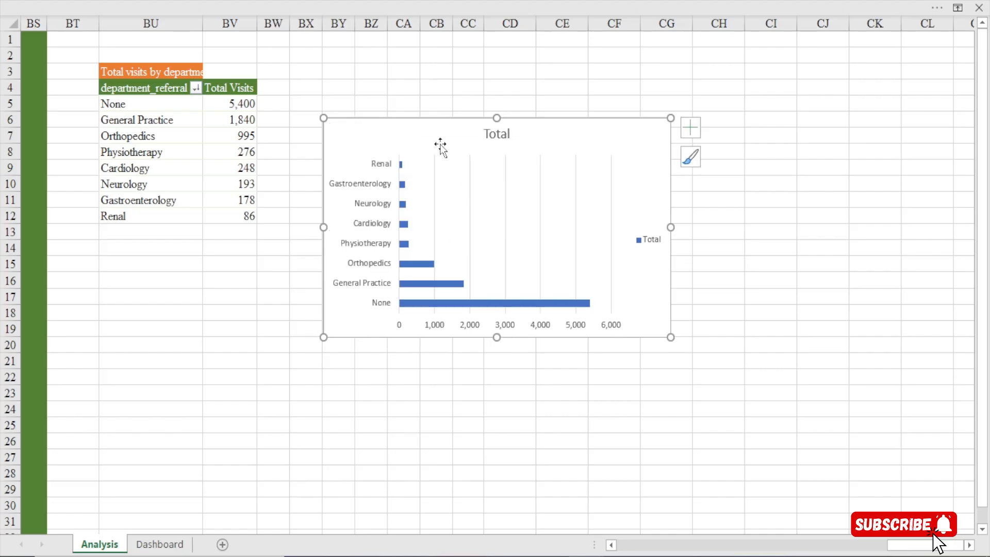
drag(409, 139, 205, 176)
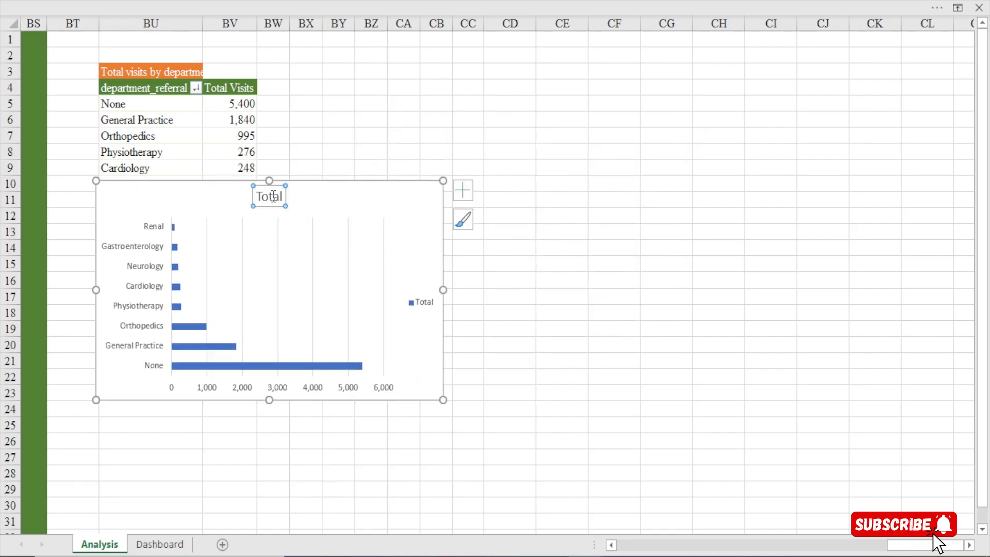
Delete the bar chart's title, legend, value axis and vertical gridlines
key(Delete)
click(423, 296)
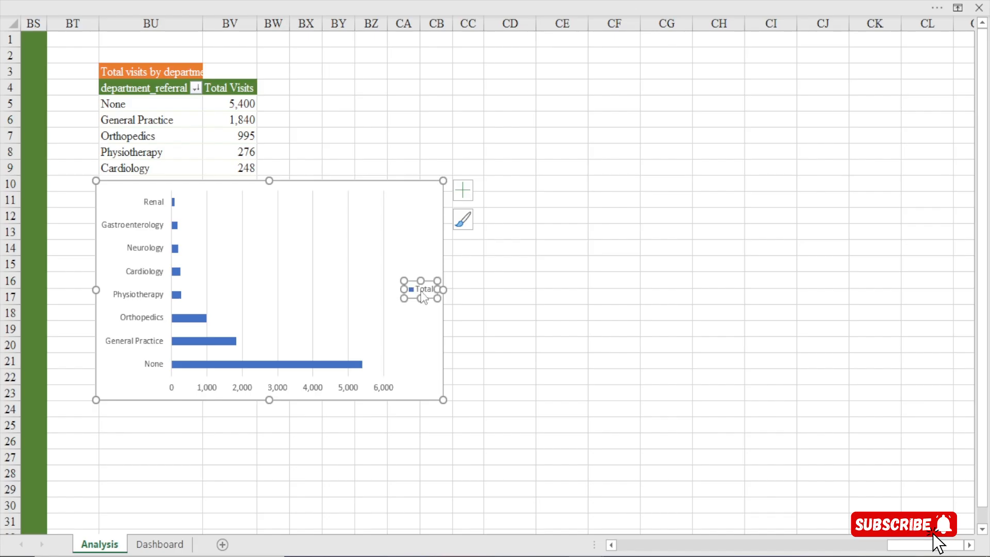
key(Delete)
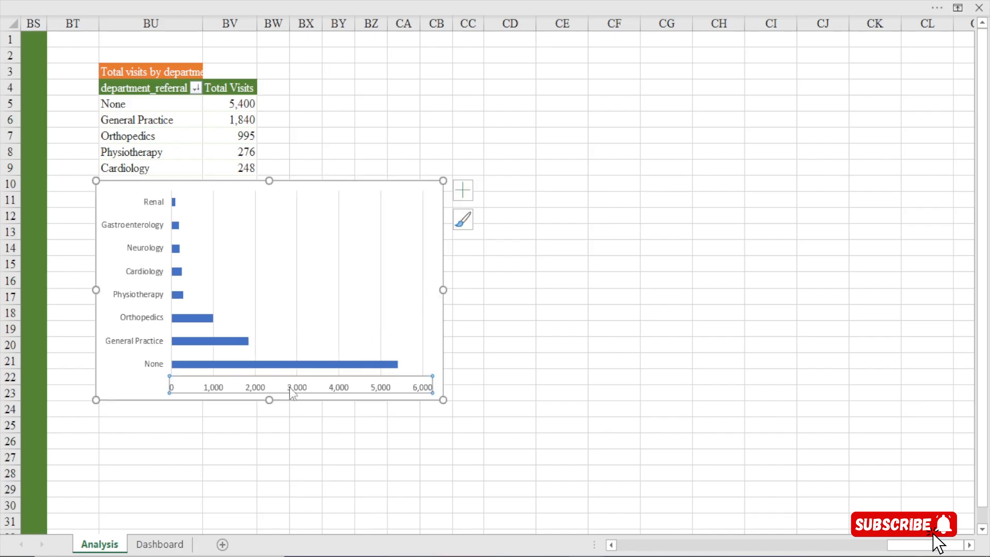
click(291, 388)
key(Delete)
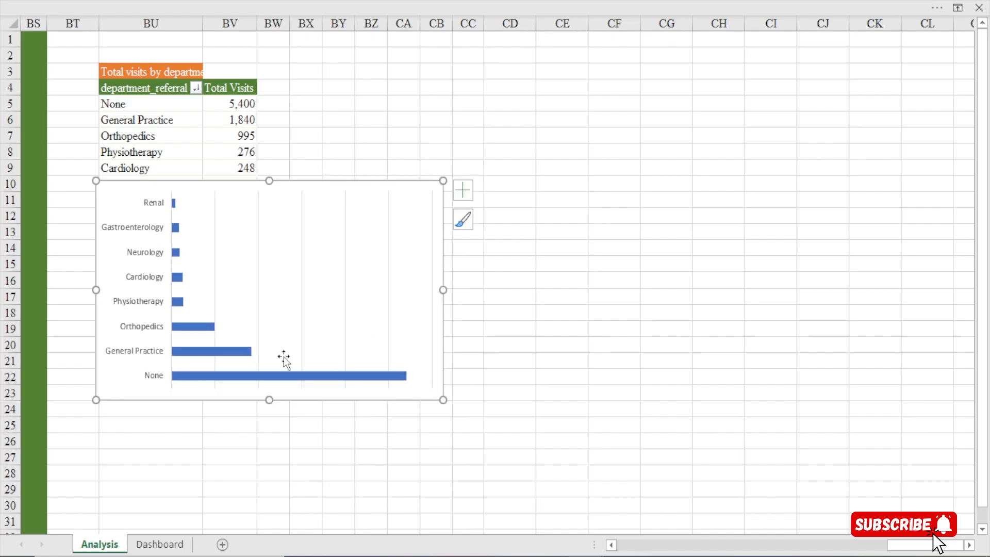
click(258, 246)
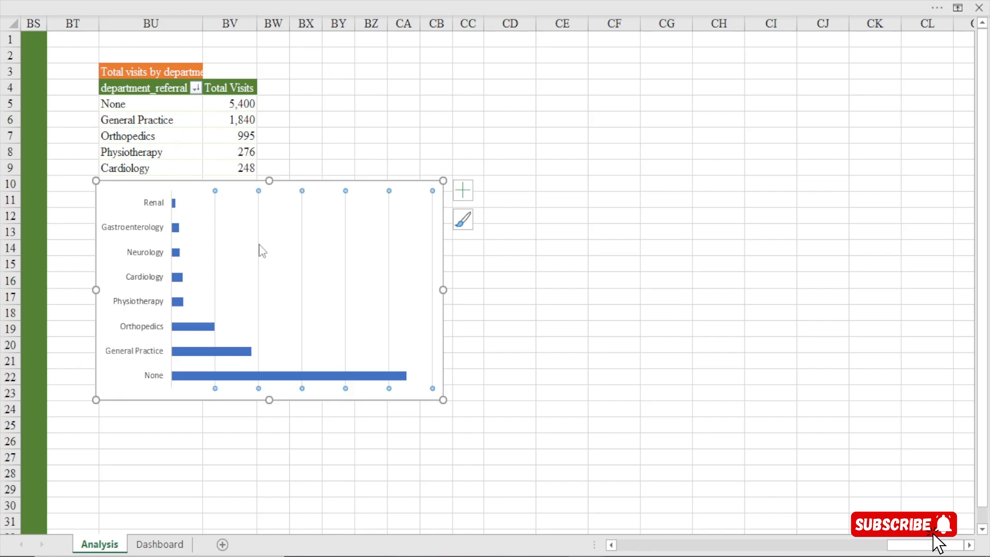
key(Delete)
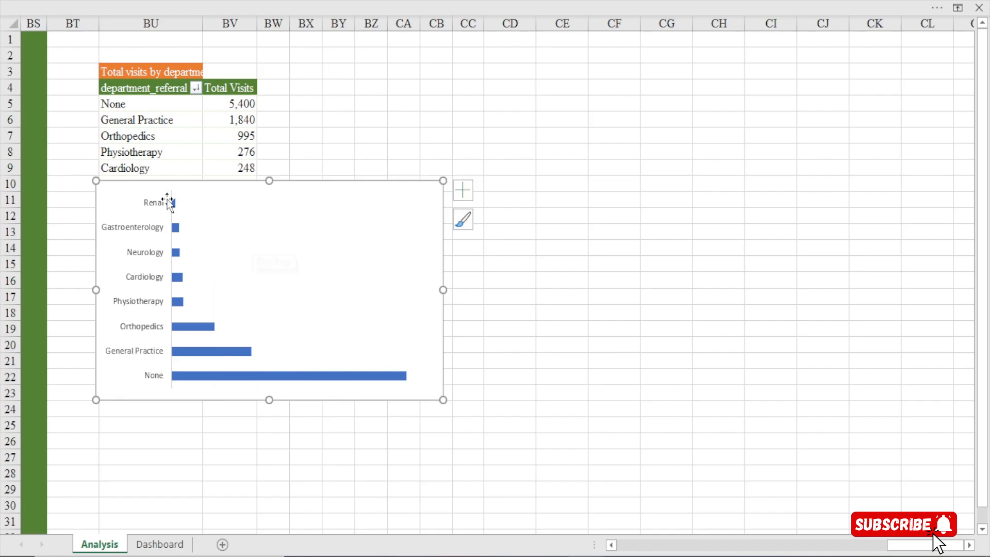
Move the bar chart below the pivot table and compare its bar order with the Total Visits column
drag(188, 189, 178, 277)
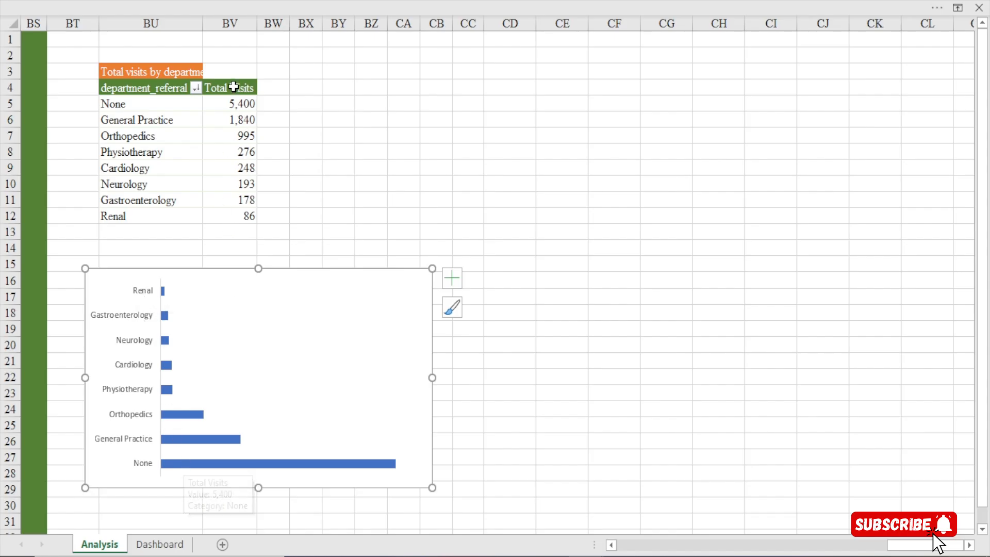
drag(233, 87, 233, 208)
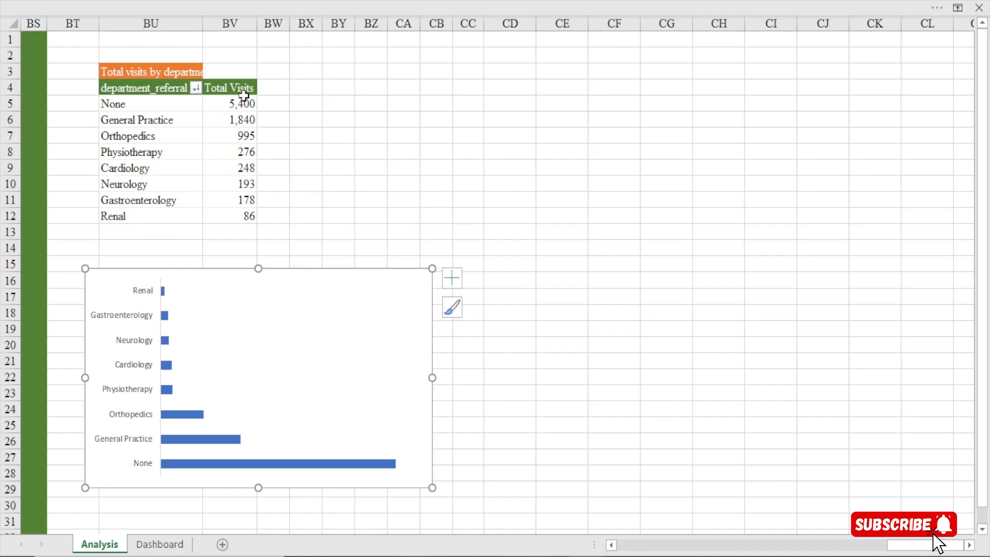
drag(245, 96, 243, 104)
drag(252, 159, 254, 199)
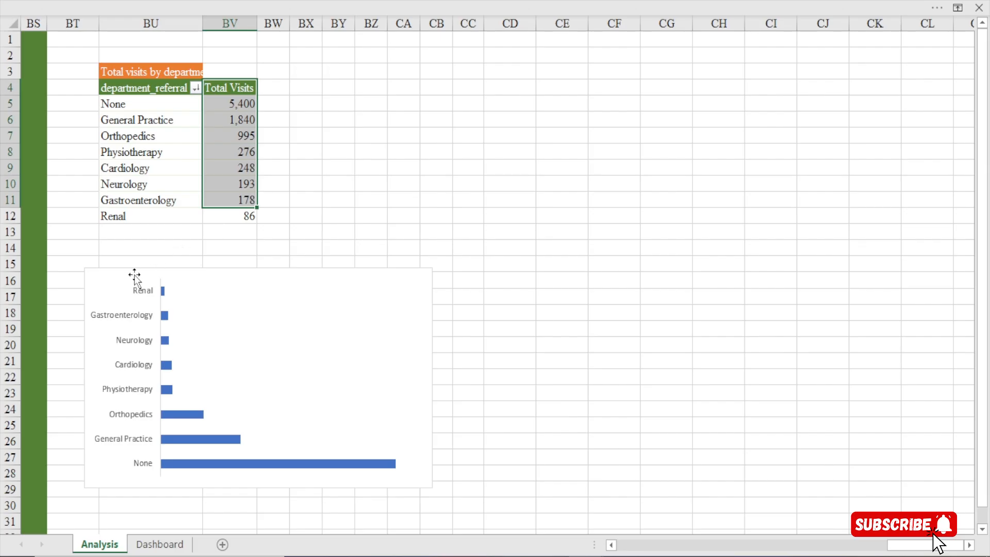
Set the department axis to show categories in reverse order and move the chart up over the pivot table's lower rows
click(135, 320)
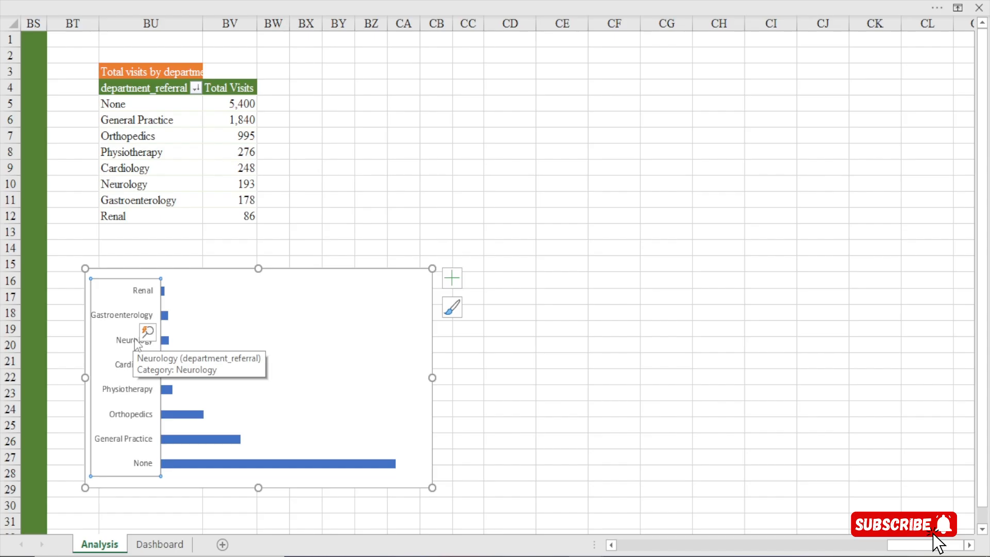
double_click(135, 344)
drag(754, 147, 189, 102)
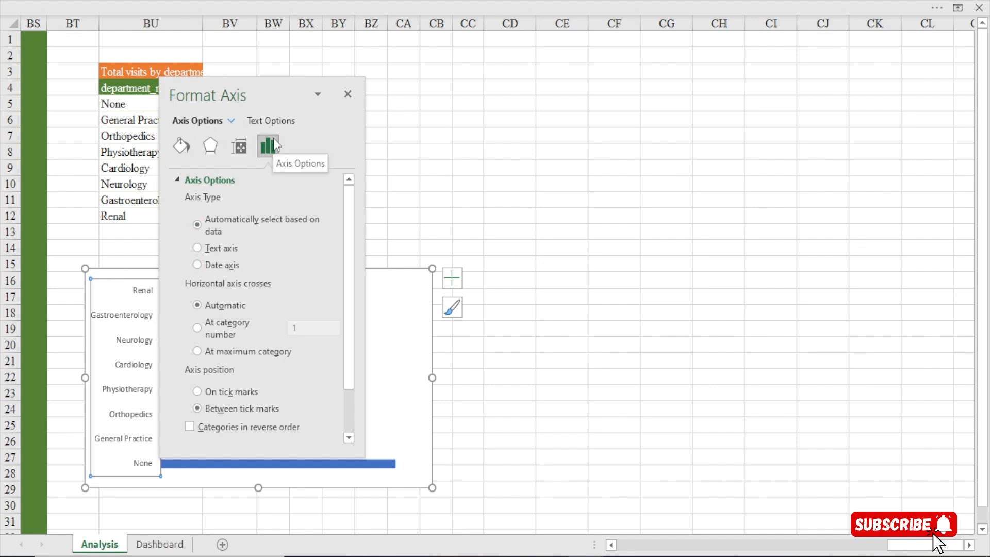
click(189, 427)
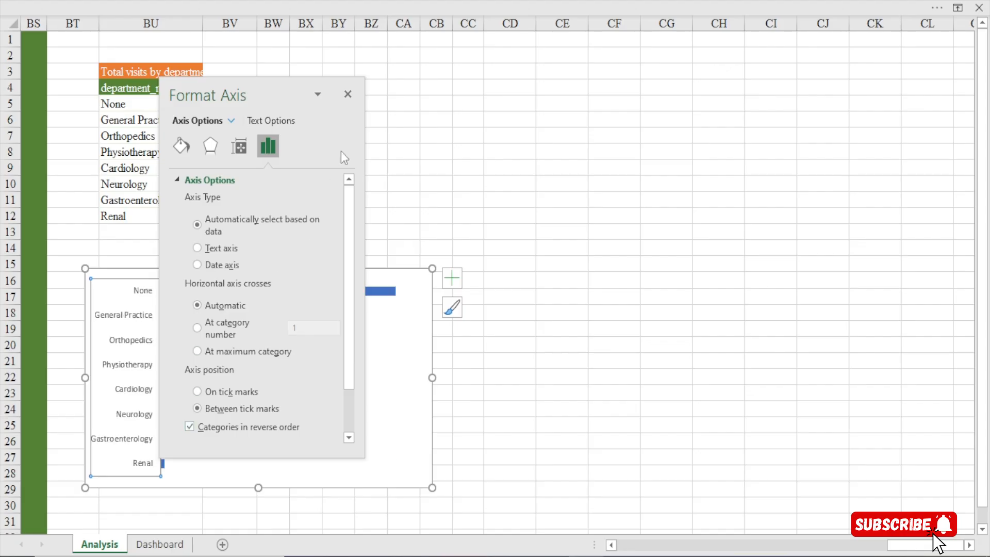
click(347, 94)
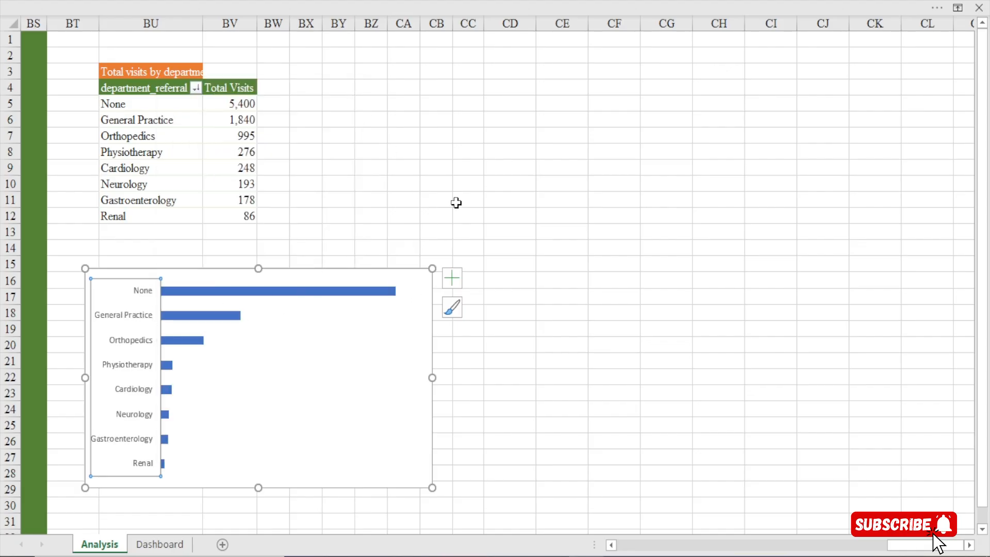
click(495, 168)
drag(299, 270, 299, 165)
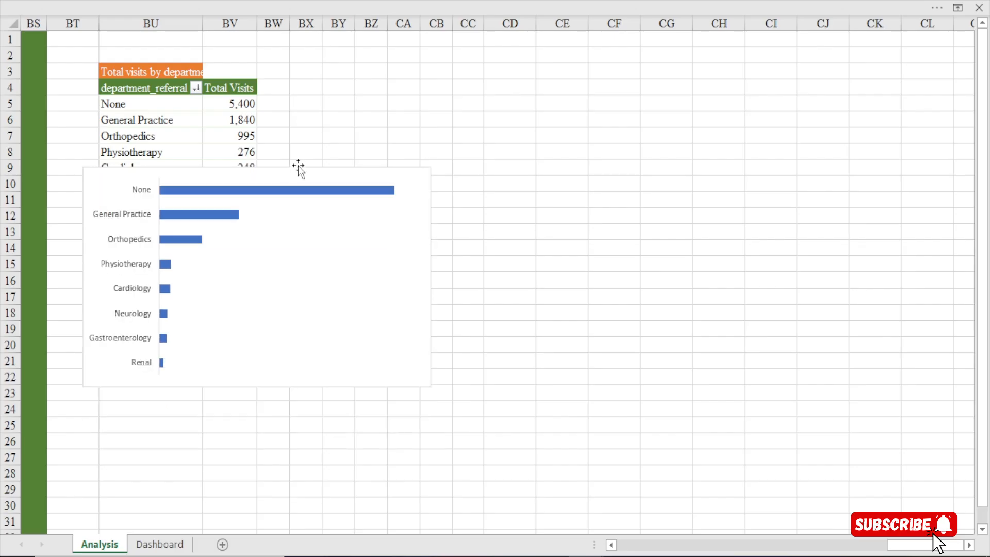
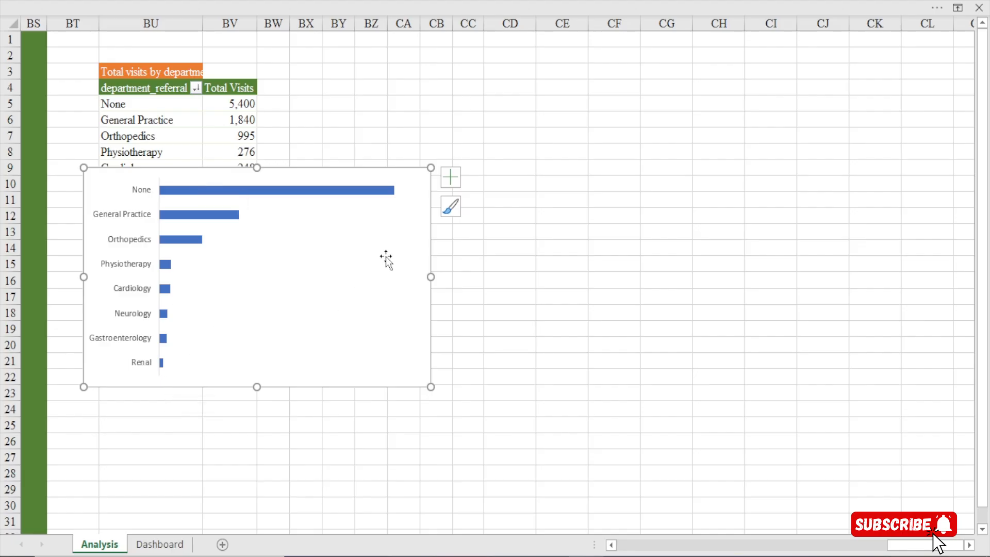
Narrow the department referral bar chart and reduce its height so it sits just below the pivot table's Gastroenterology row
drag(431, 277, 309, 279)
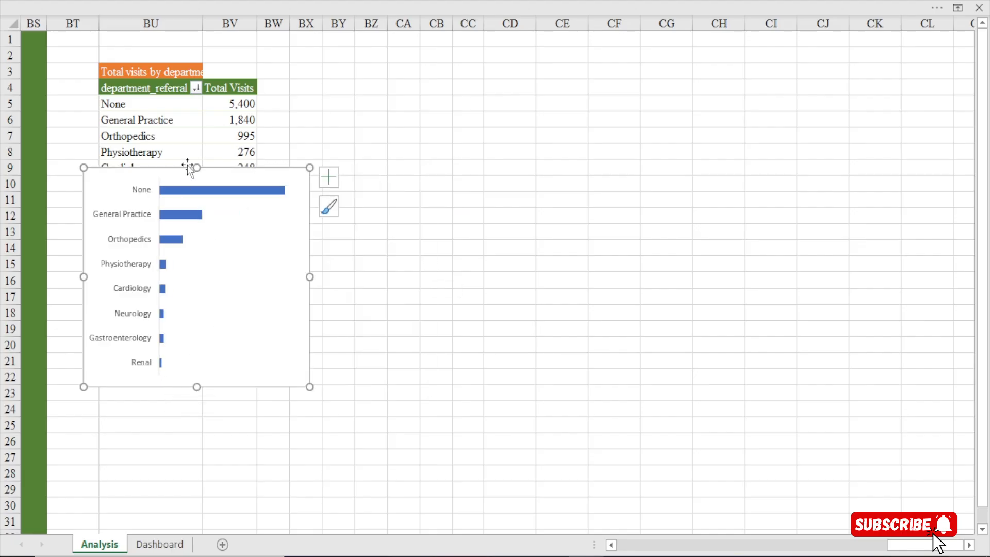
drag(196, 163, 200, 206)
click(196, 3)
mouse_move(194, 237)
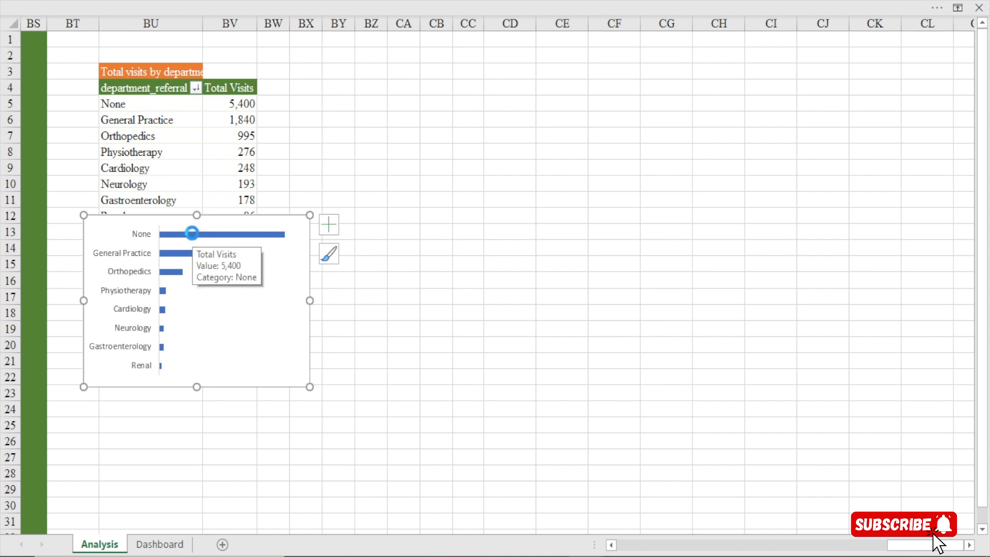
click(181, 544)
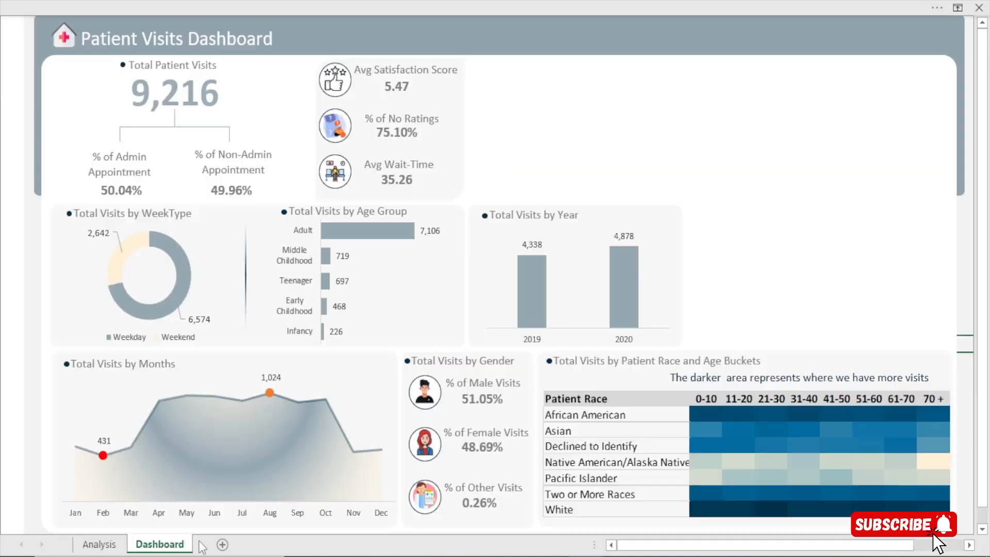
click(672, 210)
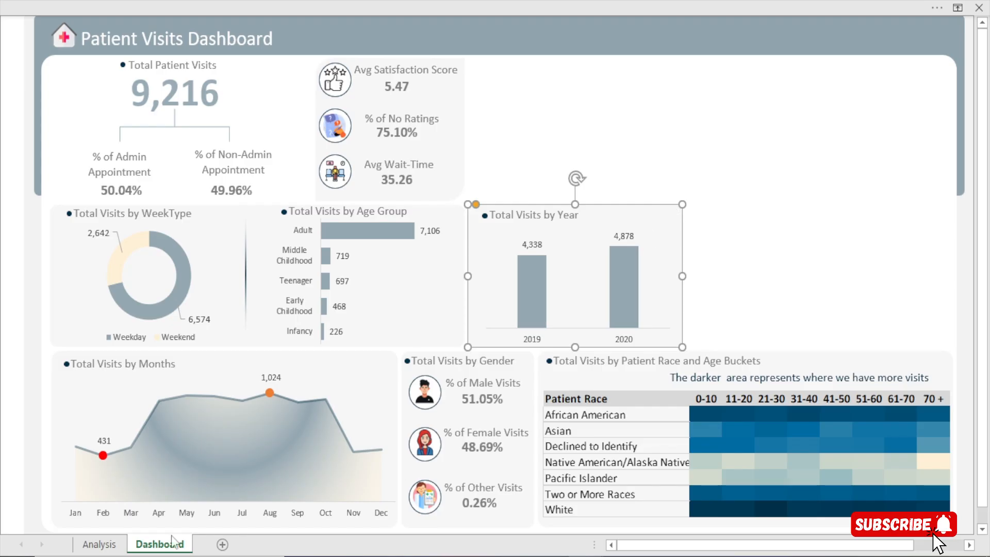
click(107, 549)
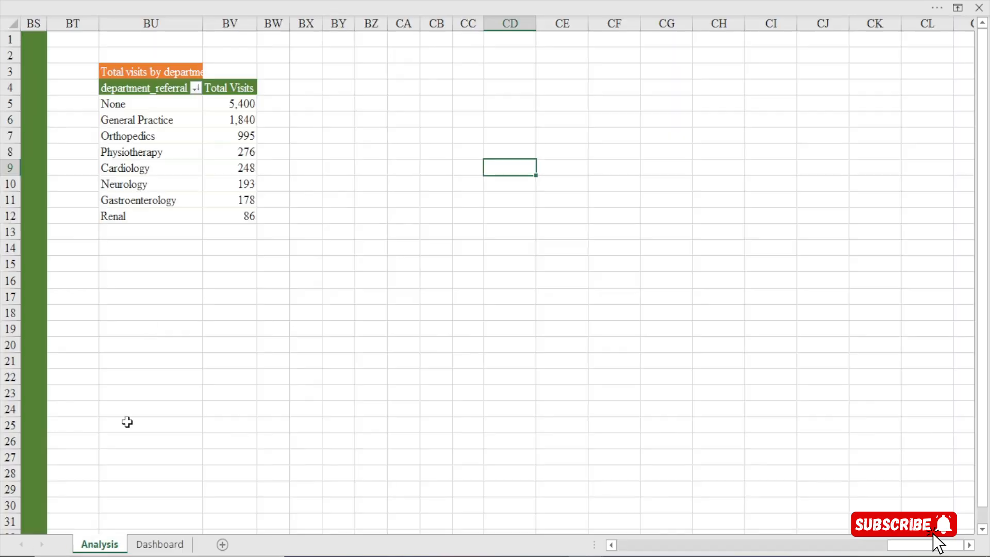
key(ctrl+z)
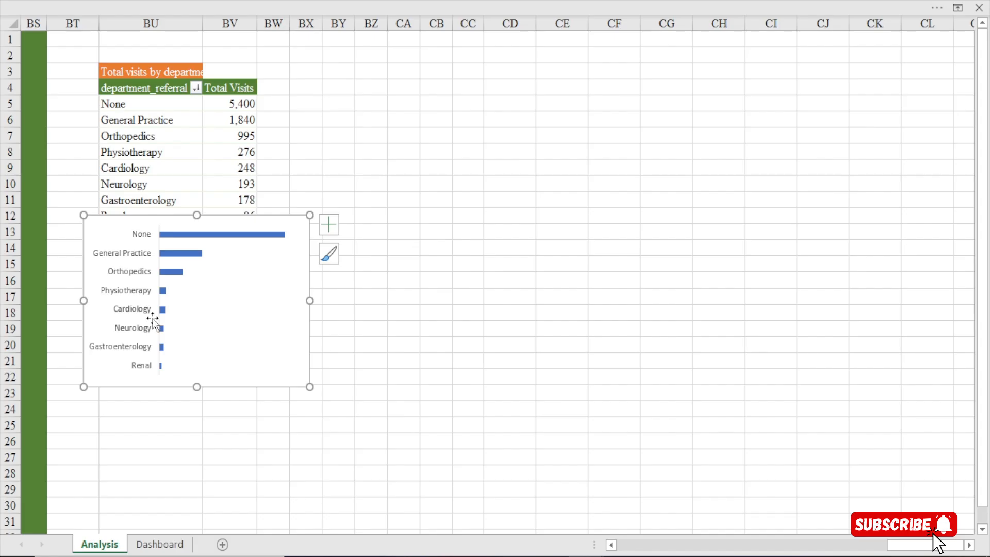
key(Delete)
On the Dashboard sheet, duplicate the Total Visits by Year background card beside it and widen the copy to align with the race table card
click(160, 544)
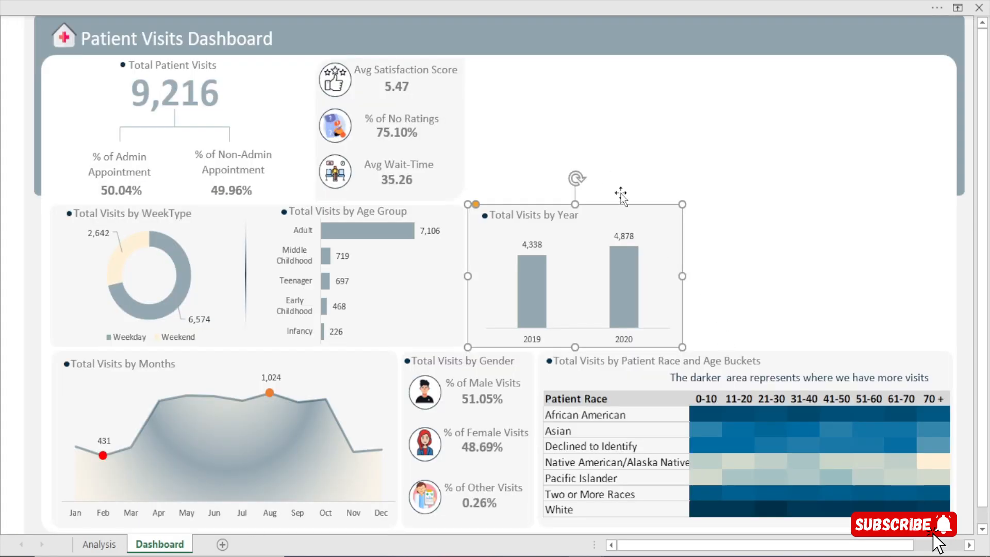
drag(621, 194, 861, 209)
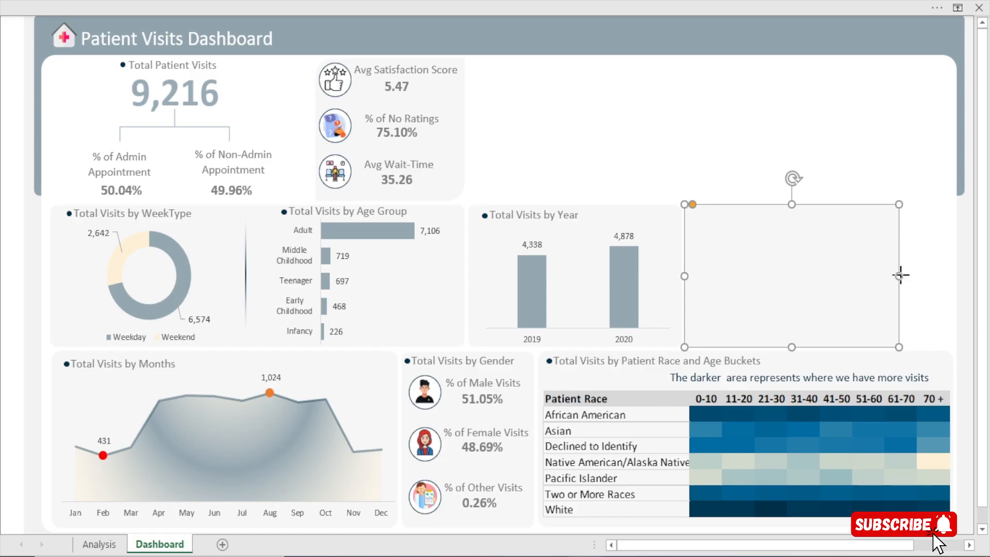
click(923, 278)
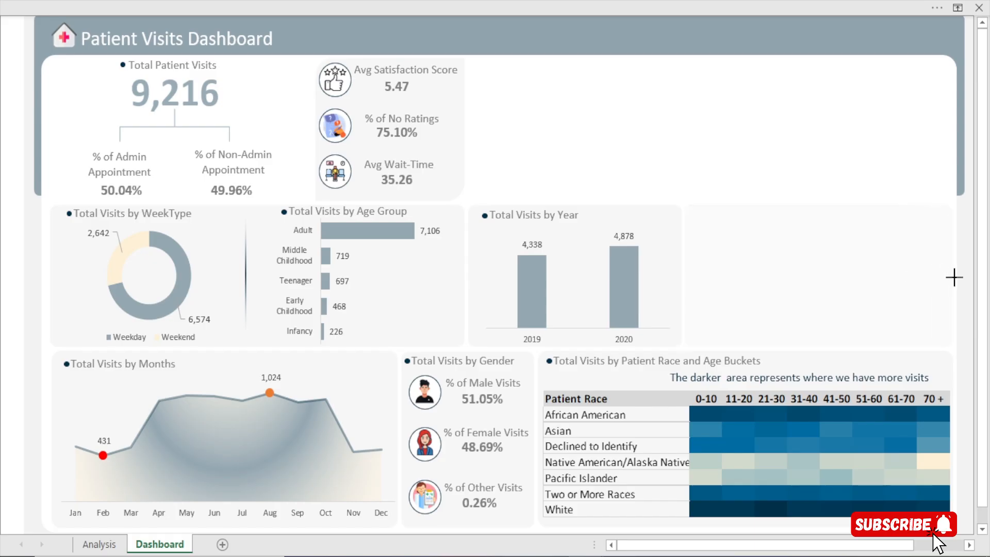
click(949, 279)
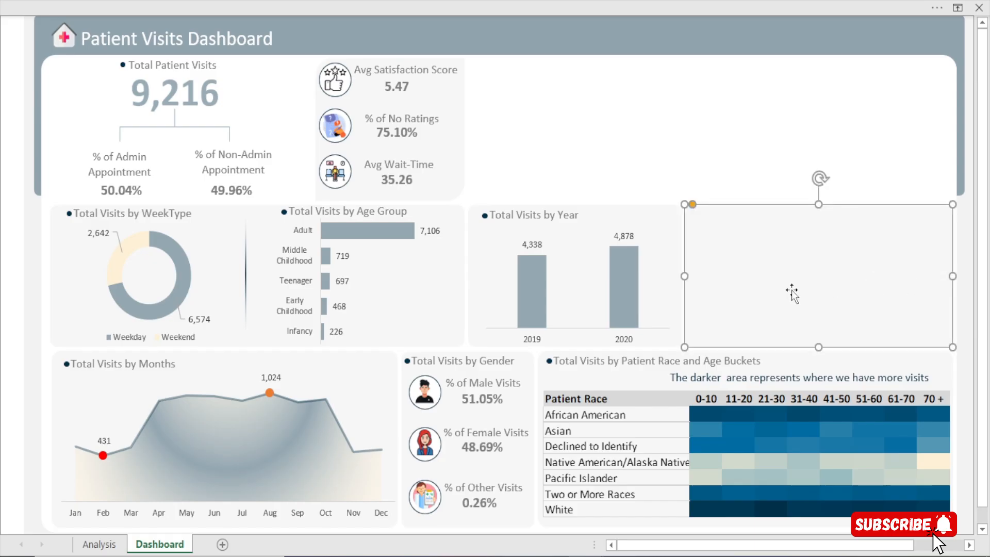
Cut the department referral bar chart from the Analysis sheet and paste it over the empty card on the Dashboard sheet
click(99, 544)
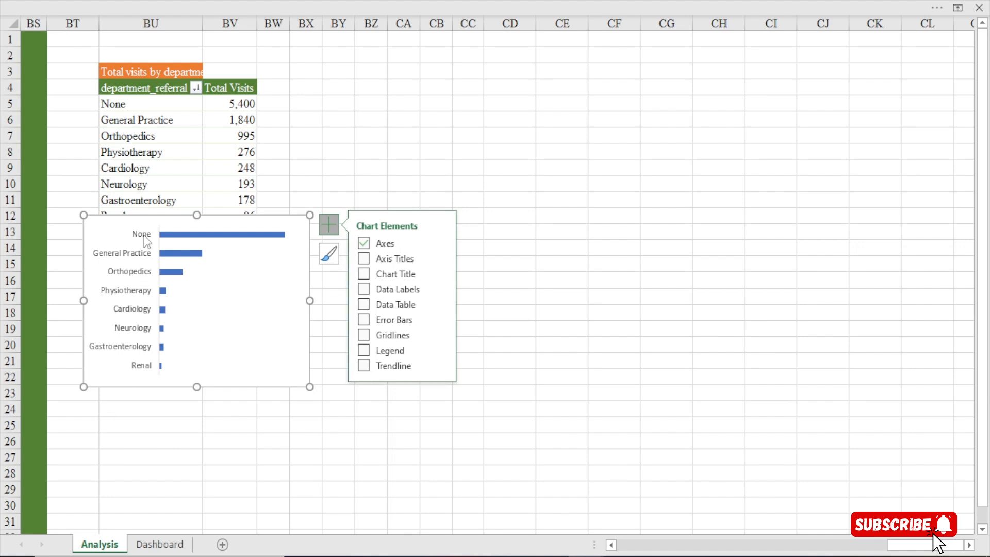
key(ctrl+x)
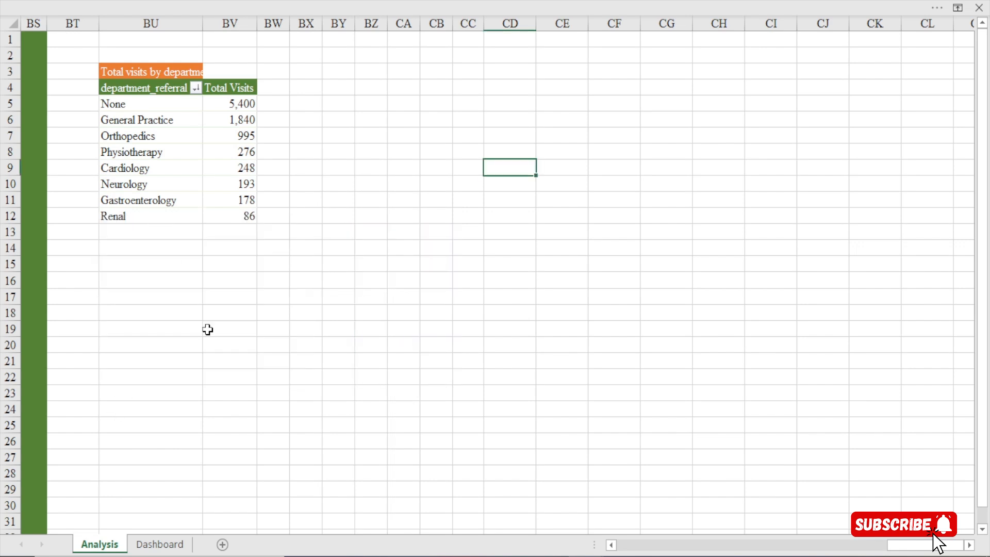
click(160, 543)
key(ctrl+v)
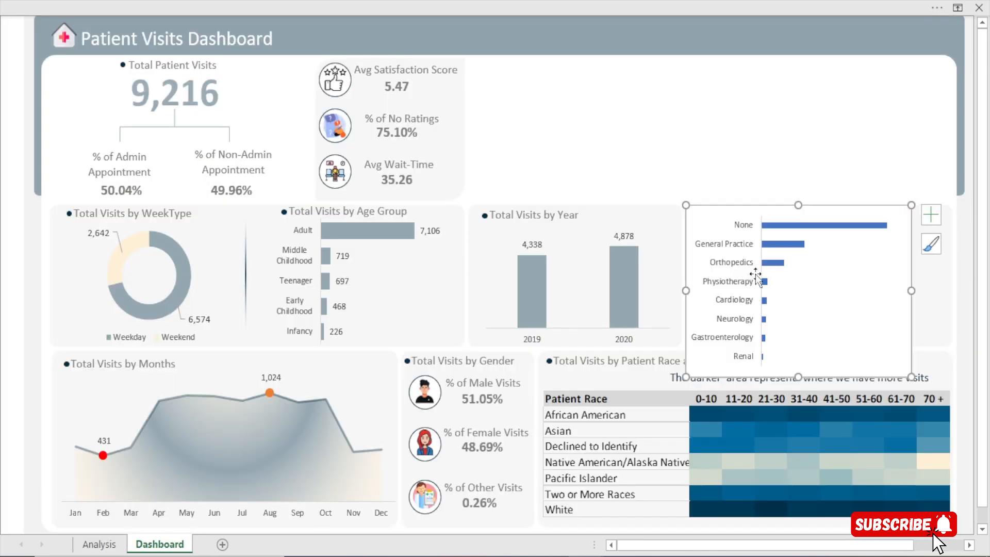
Resize the pasted bar chart to fit inside its background card, leaving space above it for a heading
drag(798, 376, 799, 343)
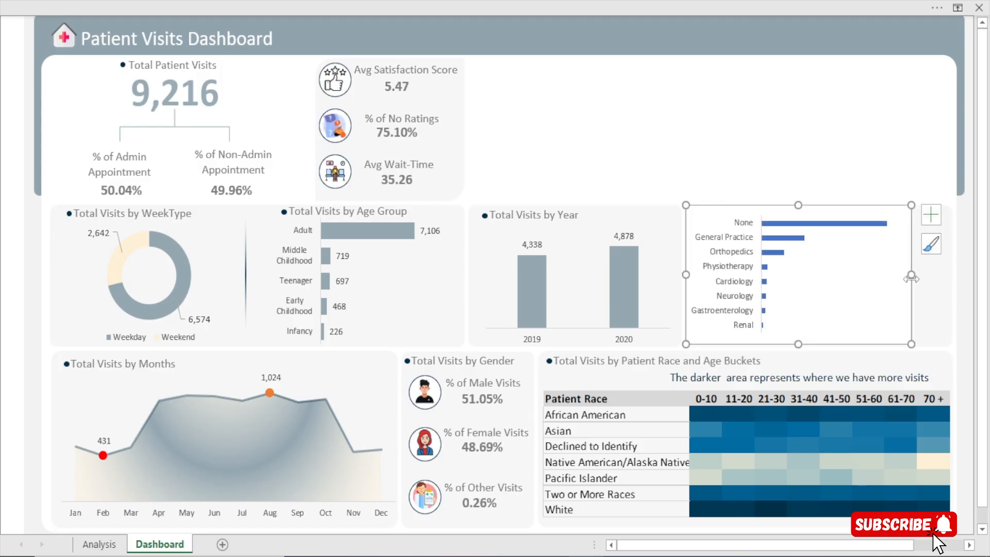
drag(911, 275, 943, 275)
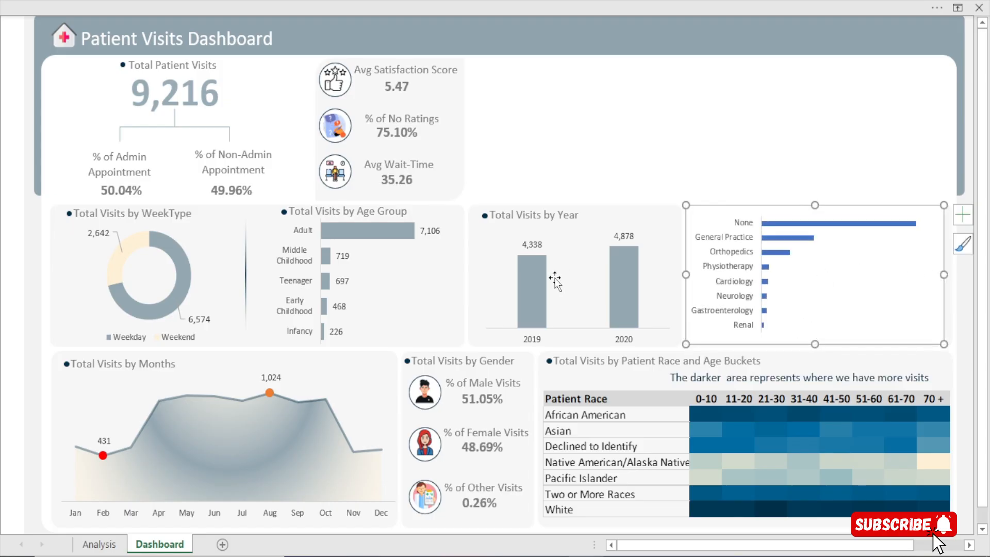
mouse_move(686, 275)
mouse_down()
mouse_move(716, 275)
mouse_move(689, 276)
mouse_up()
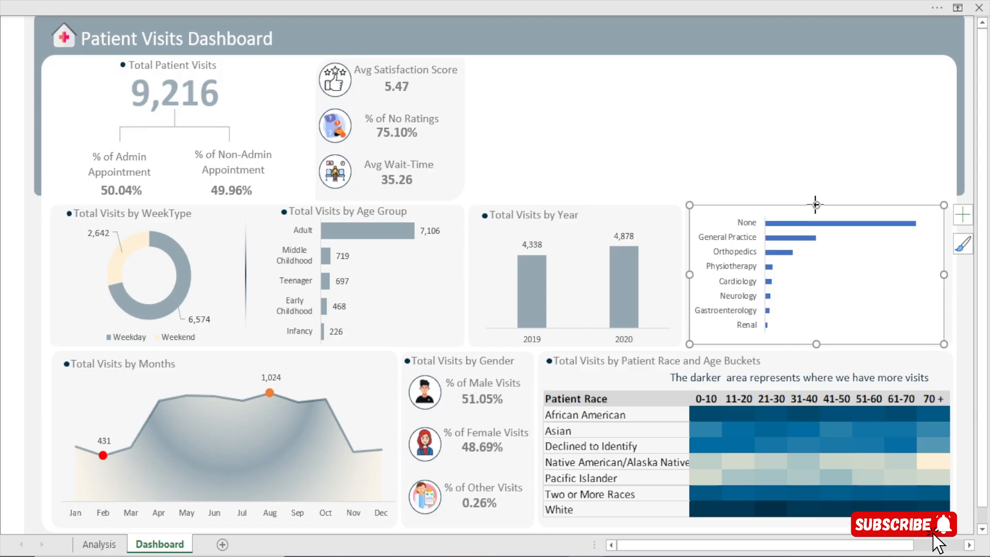
drag(815, 204, 815, 214)
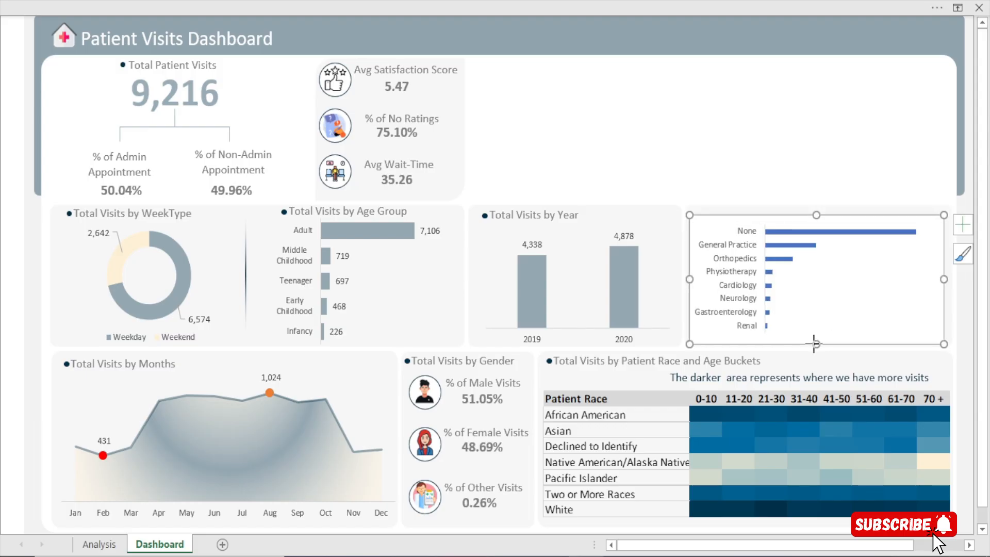
drag(813, 343, 815, 345)
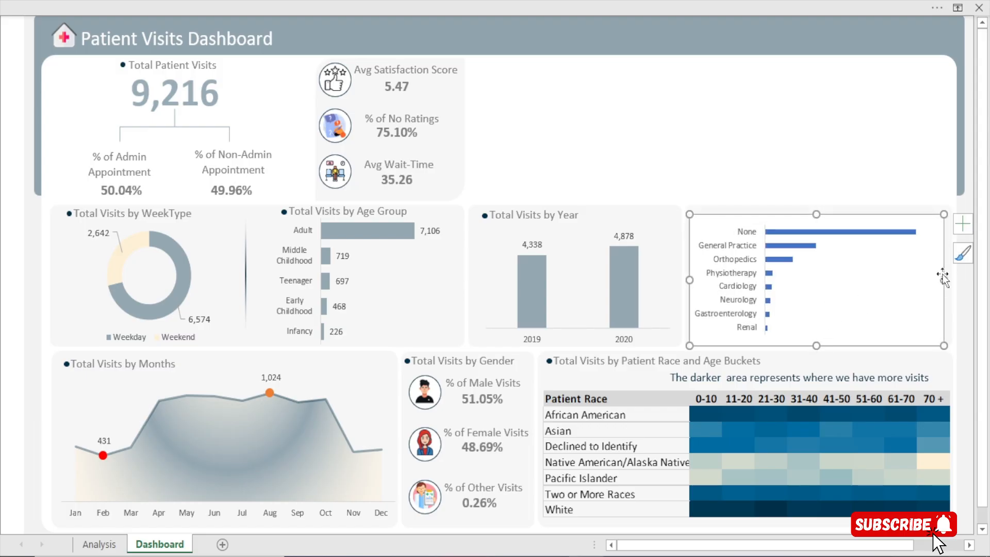
drag(944, 279, 948, 280)
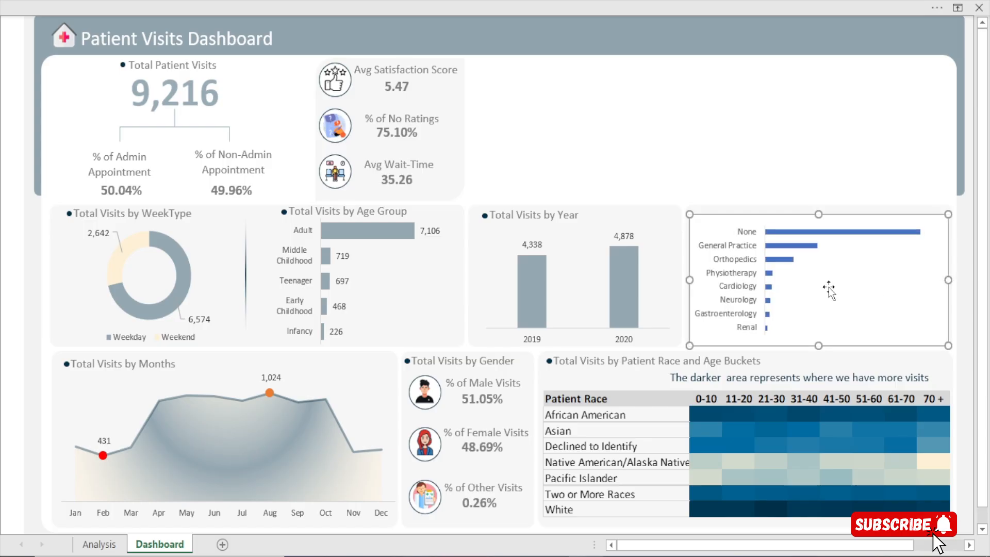
Set the department chart area to no fill and no border line, and narrow its plot area to leave room beside the bars
key(ctrl+1)
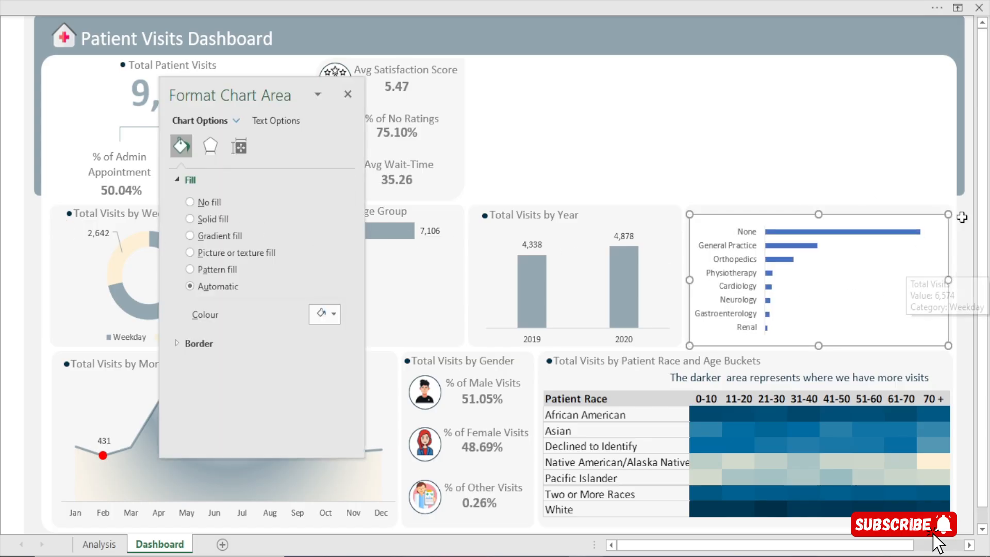
click(193, 201)
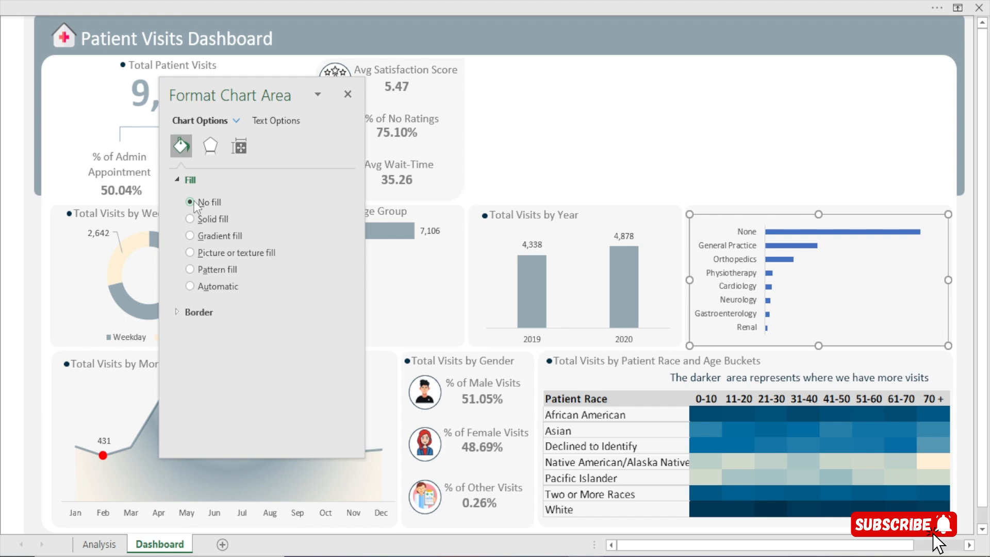
click(206, 312)
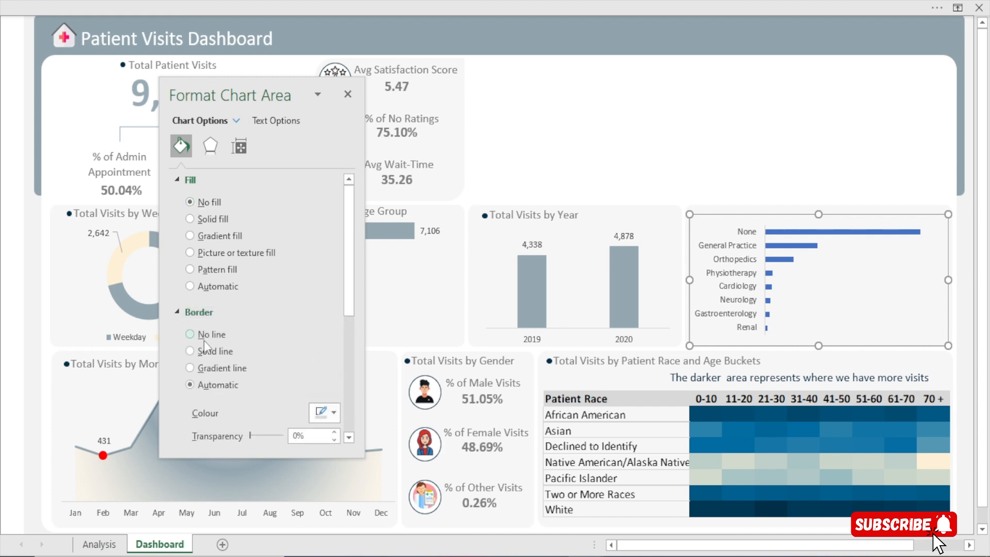
click(211, 335)
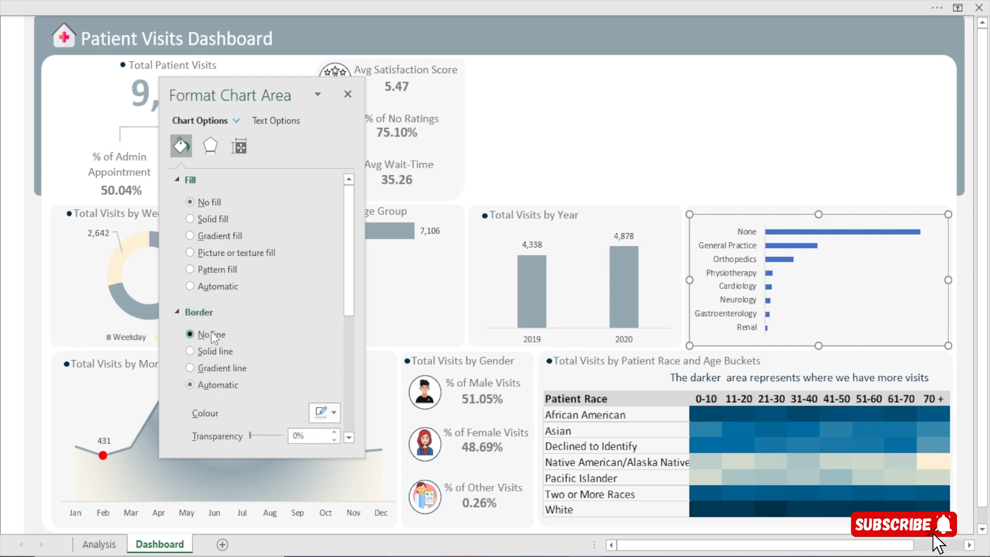
click(349, 93)
click(833, 128)
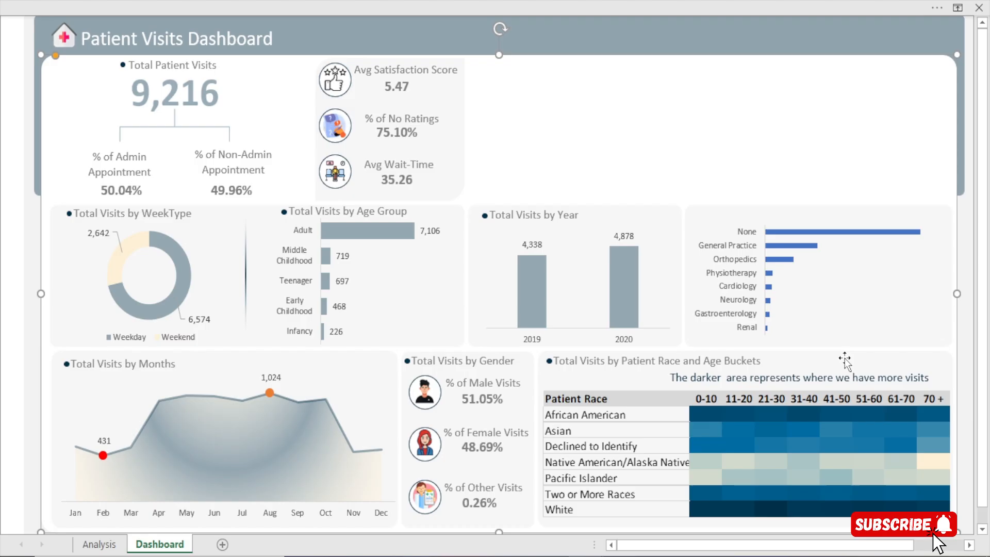
click(907, 296)
drag(937, 278, 900, 281)
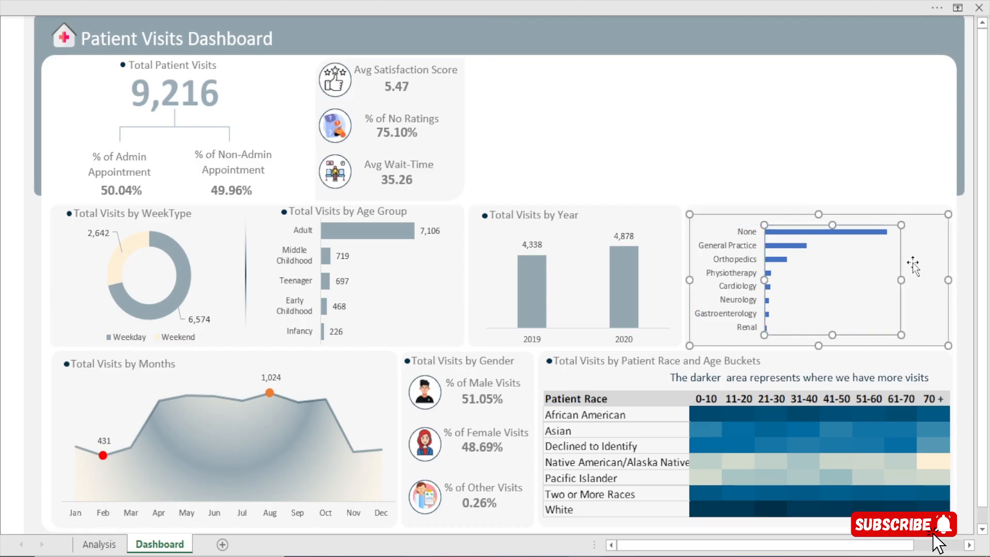
Set the gap width of the department referral bars to 100%
click(822, 234)
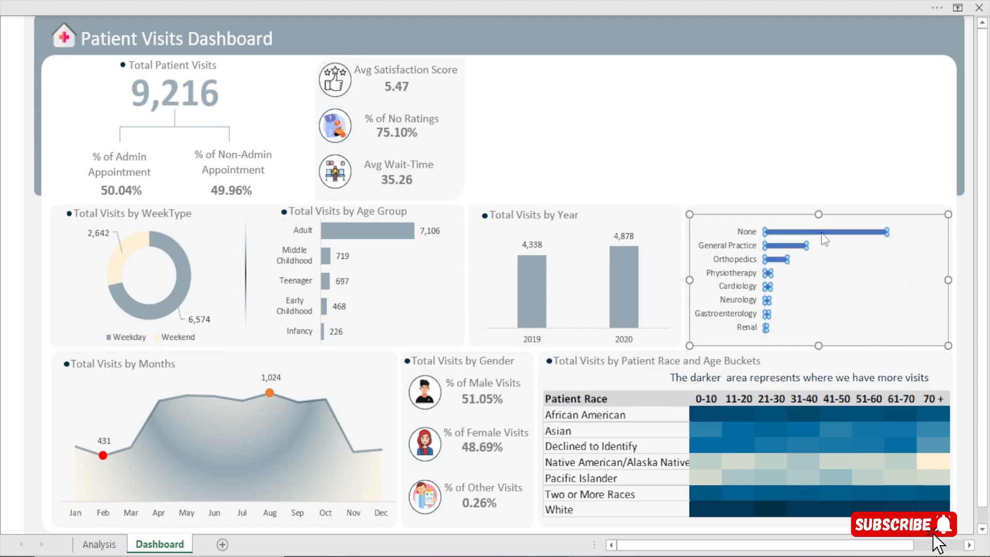
click(810, 96)
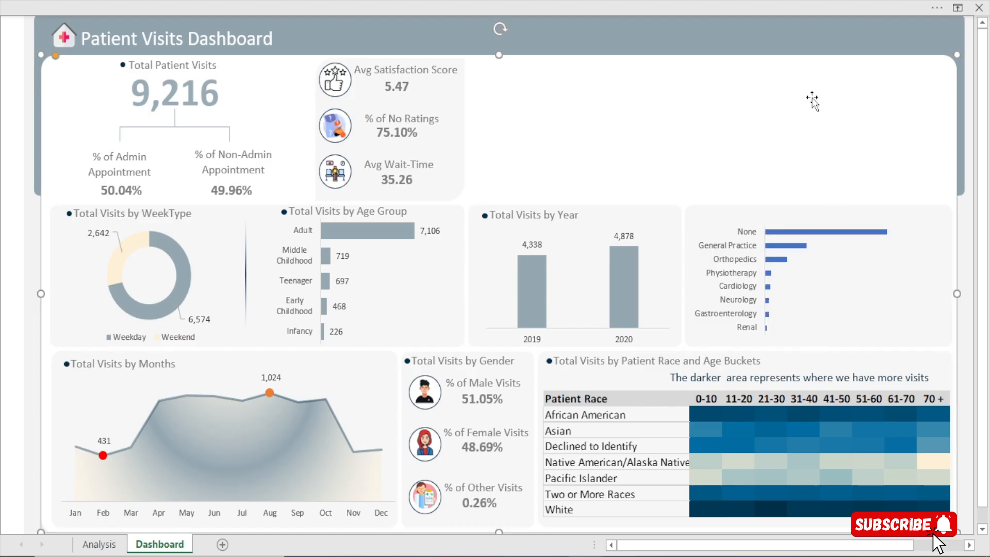
click(821, 231)
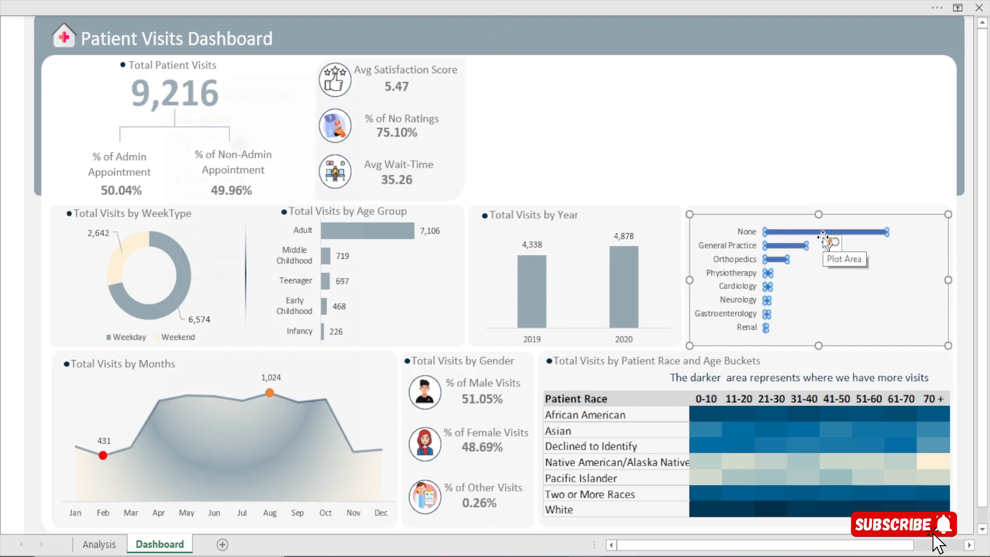
double_click(823, 236)
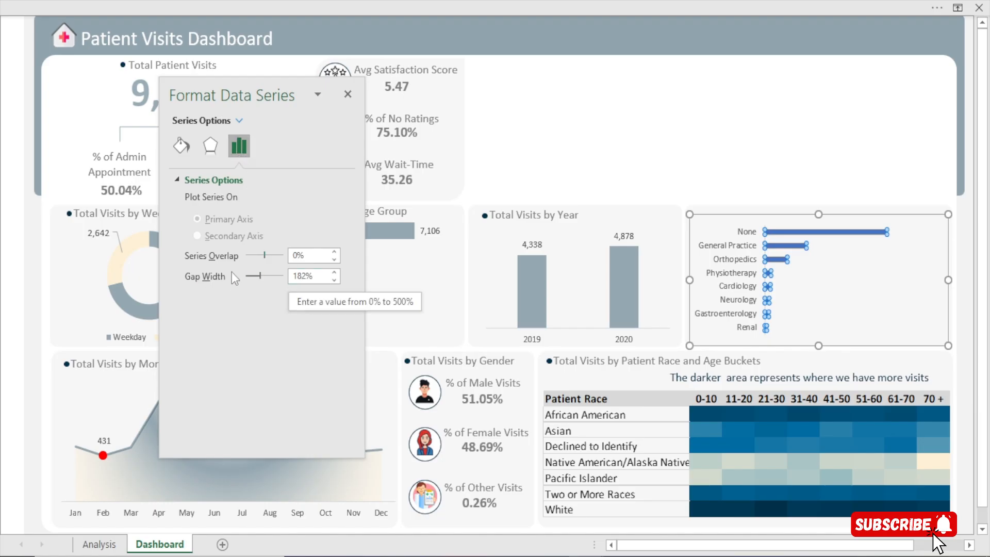
click(334, 272)
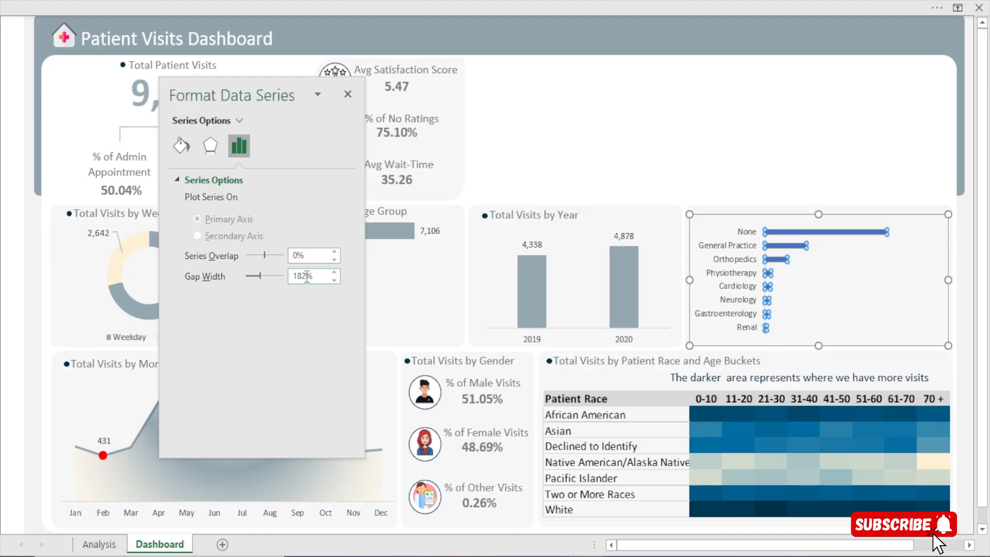
click(297, 276)
drag(302, 276, 269, 281)
text(100)
click(536, 155)
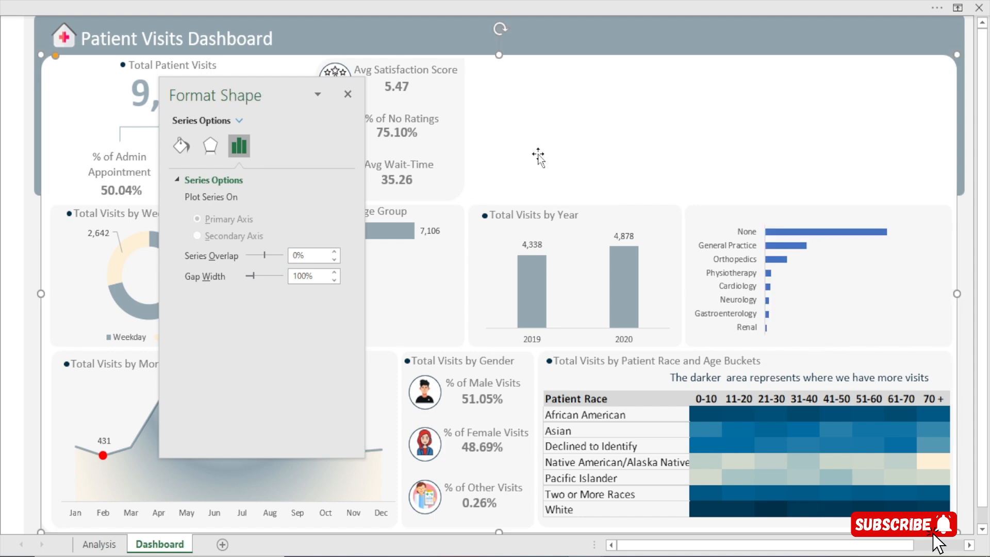
Reduce the gap width of the department referral bars to 38% to thicken them
click(800, 240)
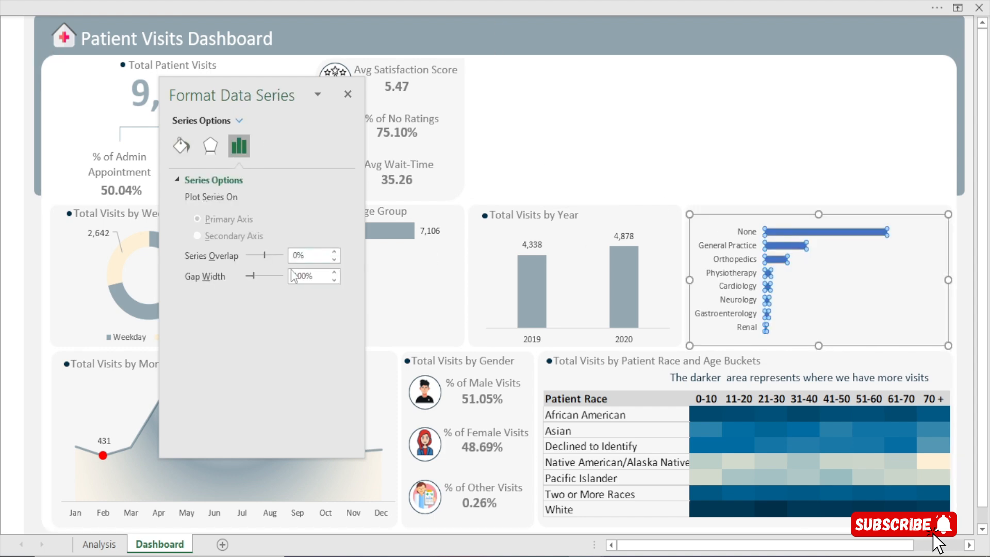
click(334, 280)
click(334, 280)
click(334, 280)
click(334, 280)
click(334, 280)
click(334, 280)
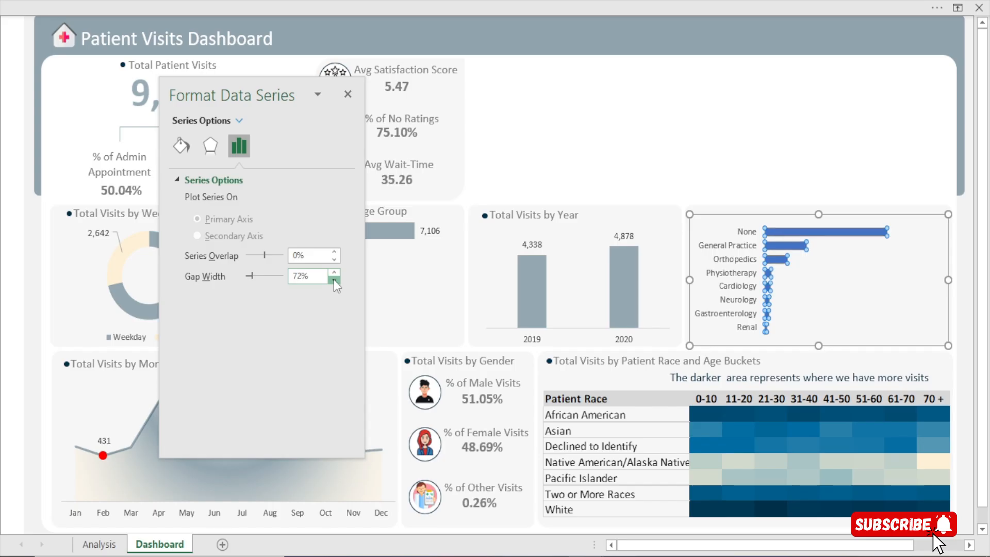
click(334, 280)
click(334, 280)
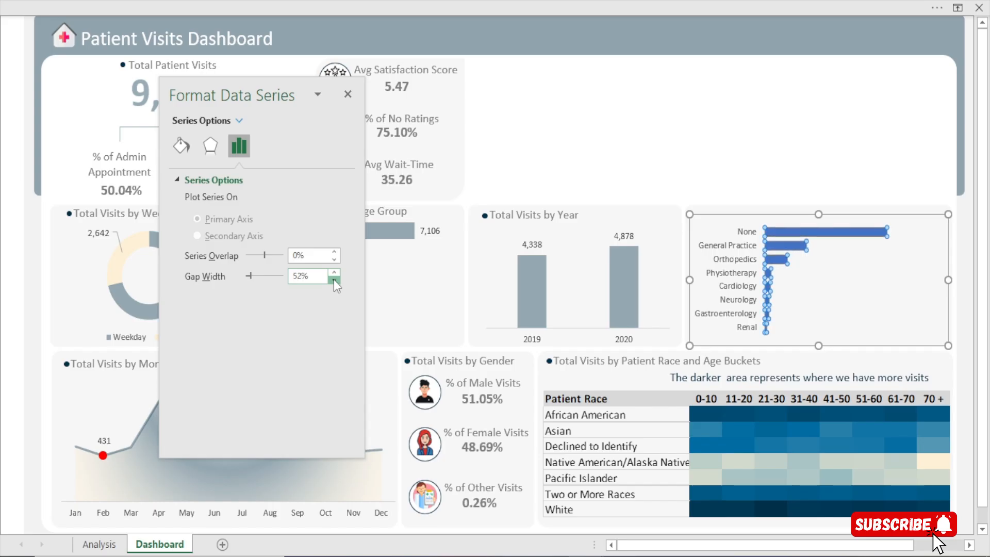
click(334, 280)
click(334, 280)
click(334, 280)
click(334, 280)
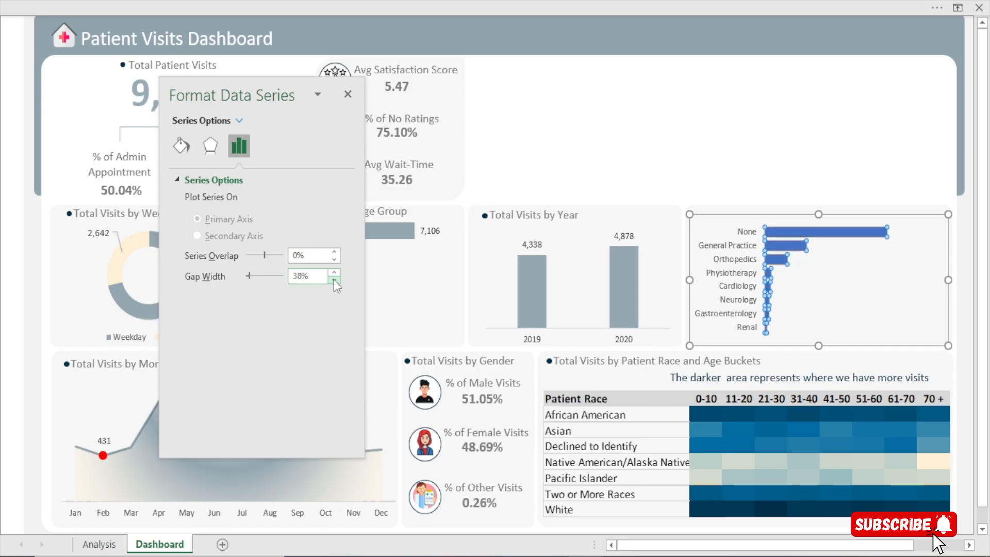
Reduce the gap width of the department referral bars to 20%
click(334, 280)
click(335, 280)
click(334, 280)
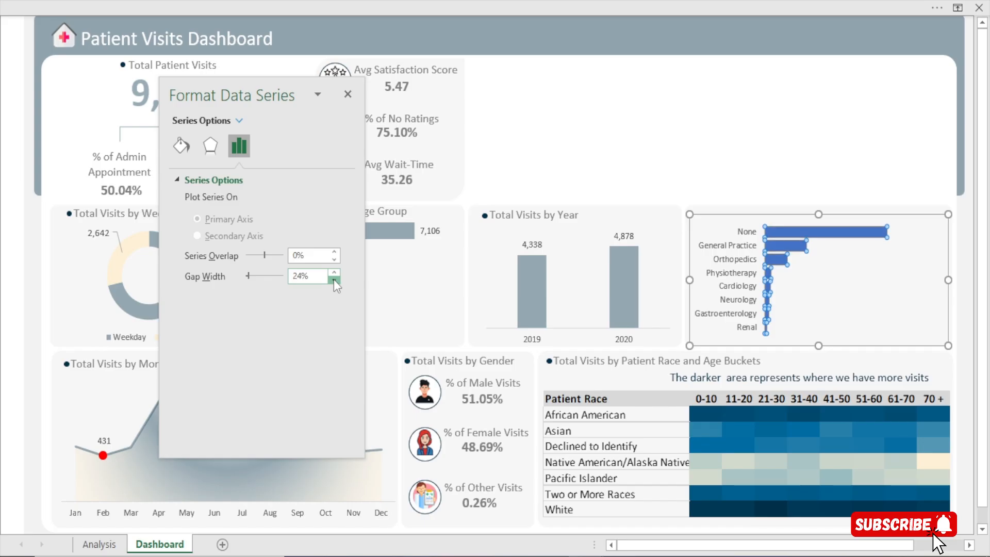
click(334, 280)
click(646, 114)
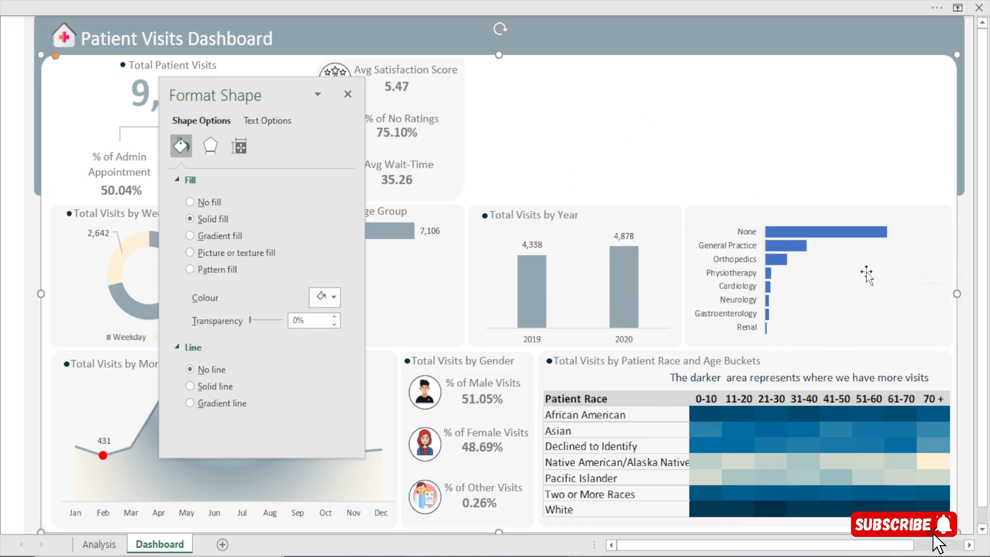
Widen the plot area of the department referral chart, keeping a small margin beside the longest bar
mouse_move(785, 258)
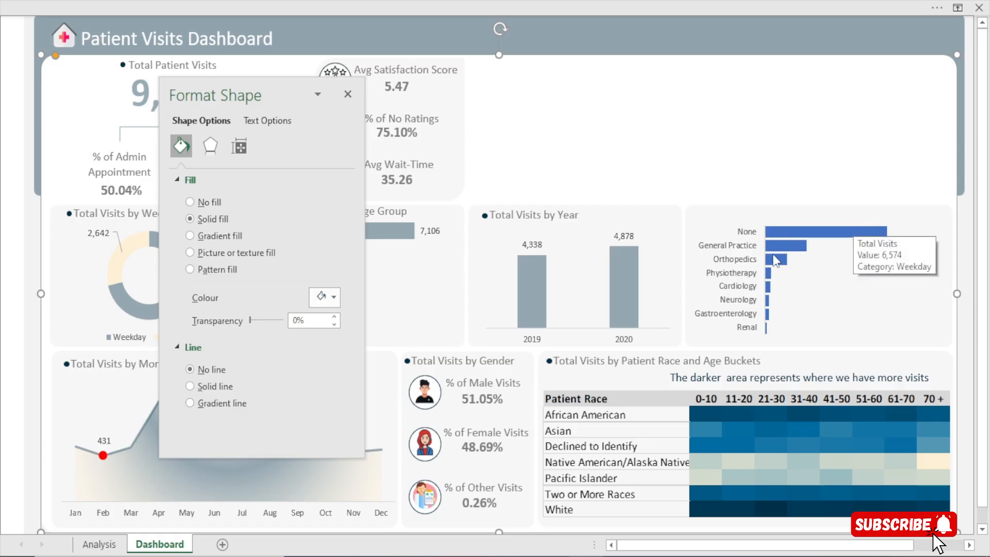
click(768, 218)
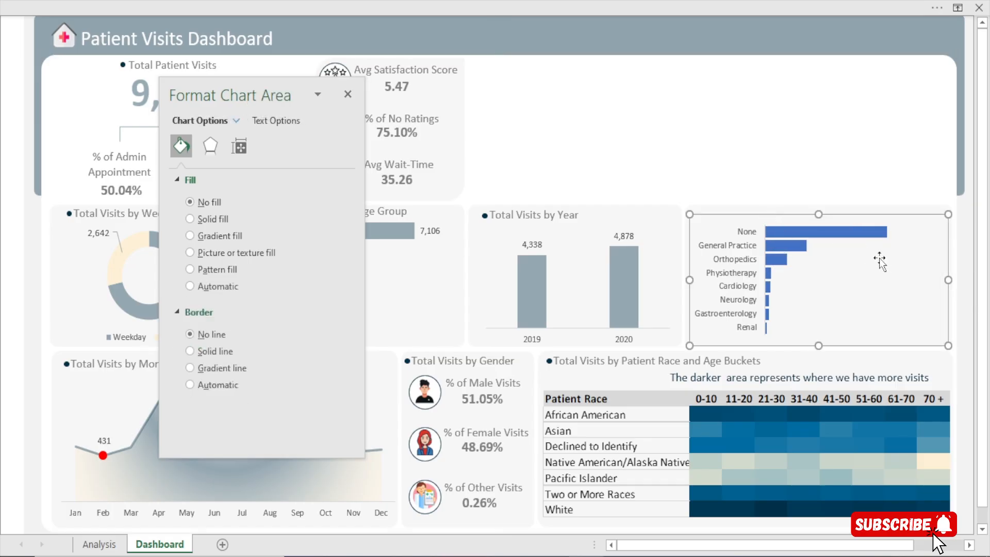
click(764, 264)
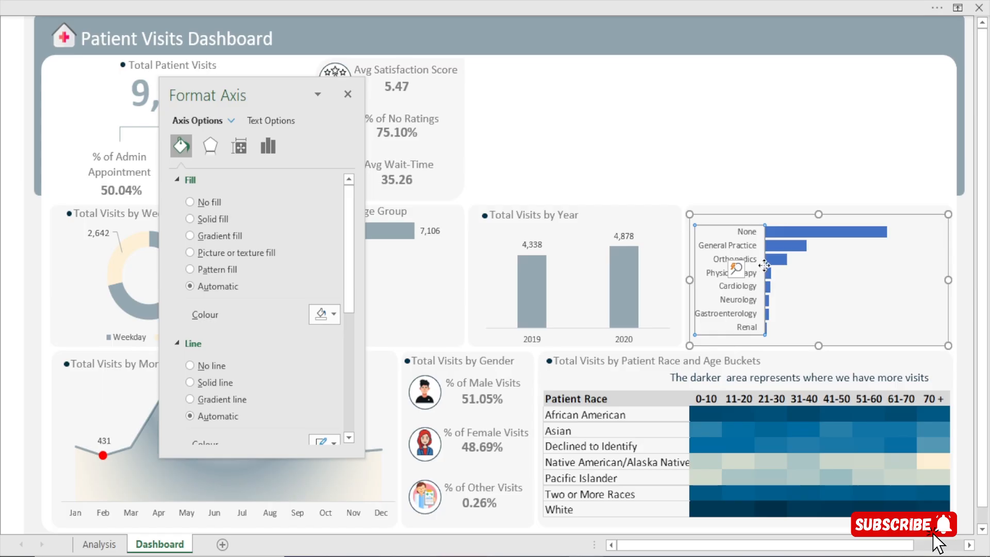
click(829, 264)
drag(900, 280, 938, 281)
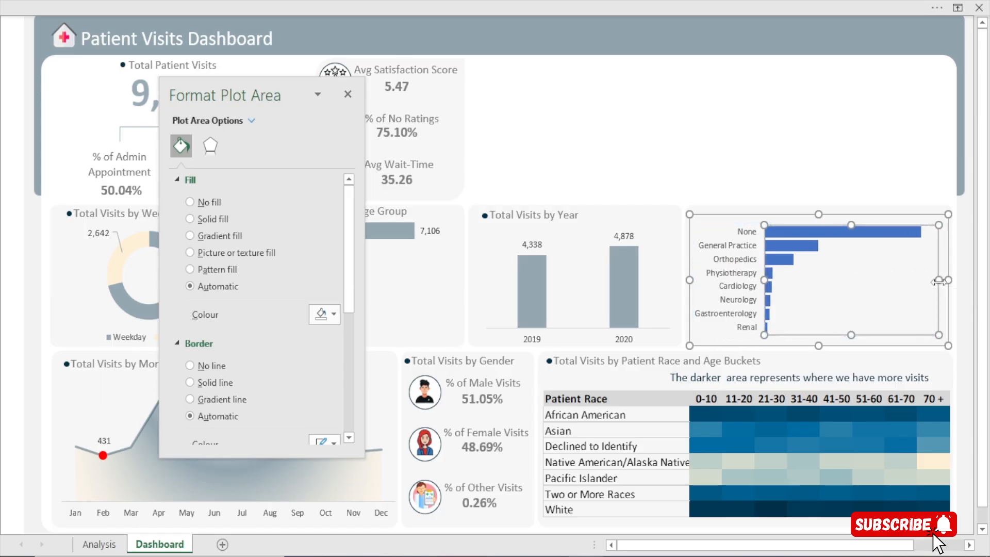
click(752, 138)
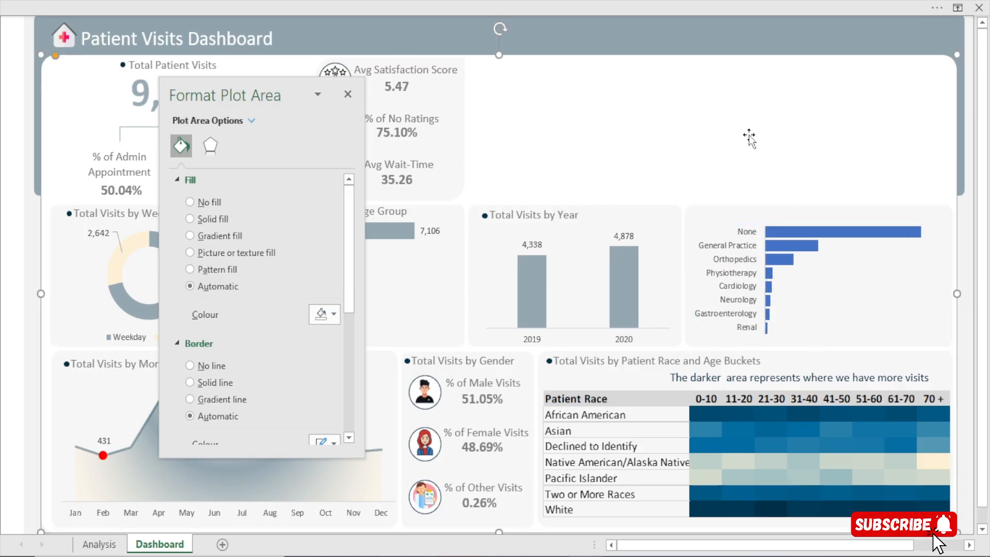
click(904, 258)
click(903, 257)
drag(939, 281, 927, 284)
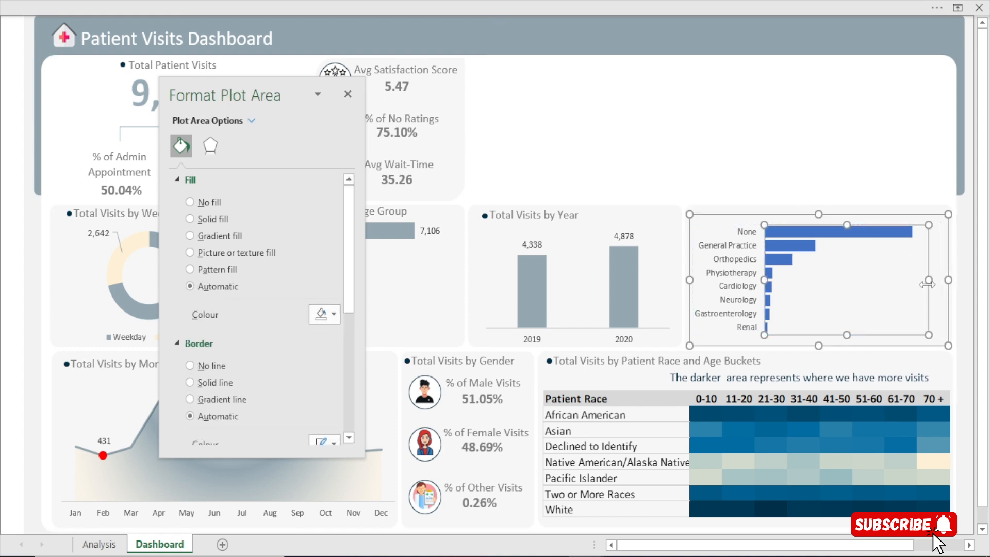
Add data labels to the department referral bars and set the chart slightly lower in its background card
click(849, 215)
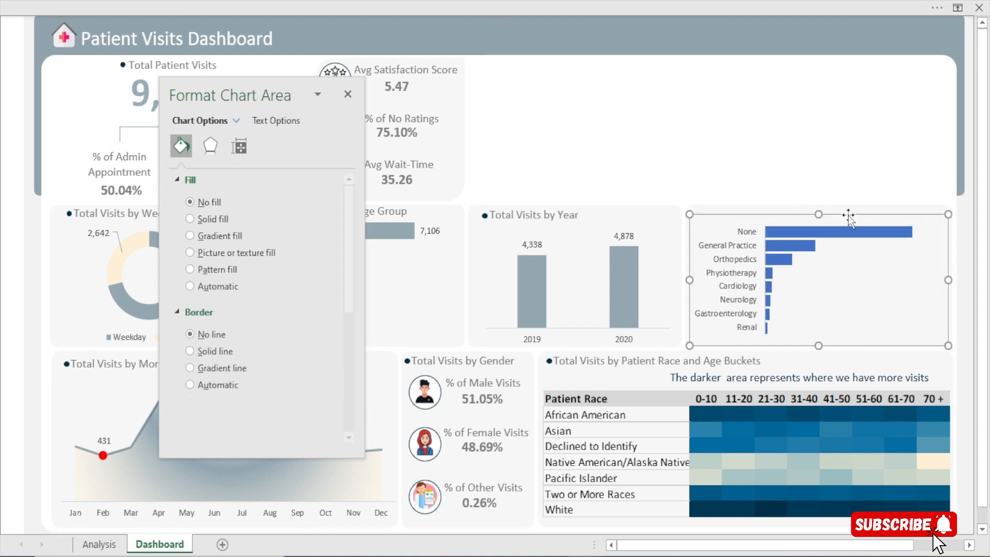
mouse_move(846, 236)
drag(878, 215, 842, 213)
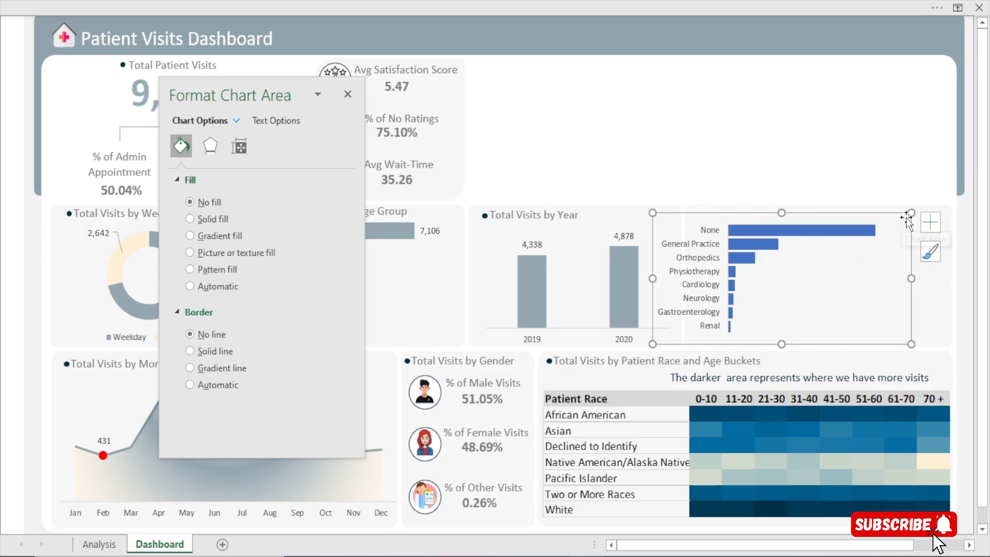
click(931, 222)
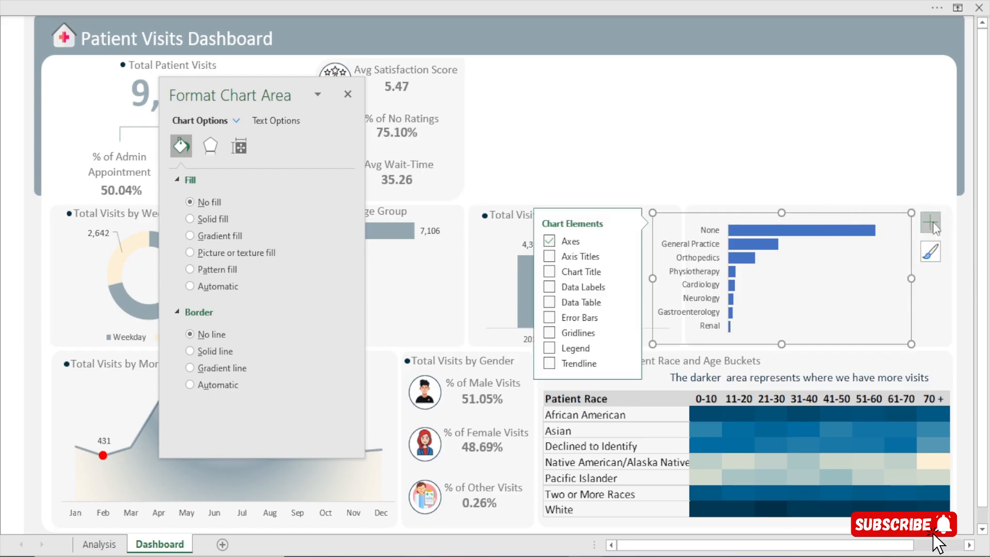
click(547, 287)
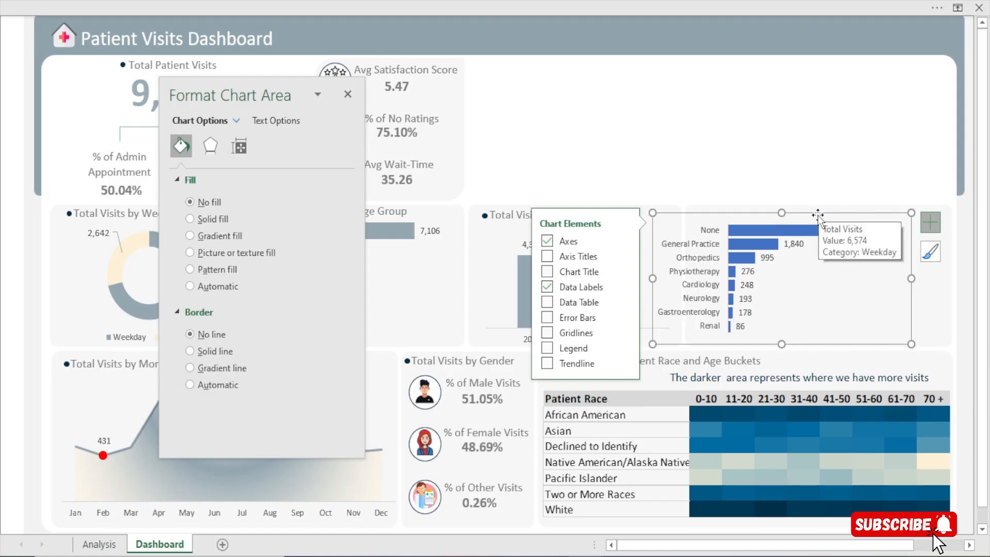
key(Escape)
mouse_move(834, 214)
mouse_down()
mouse_move(860, 213)
mouse_move(849, 225)
mouse_up()
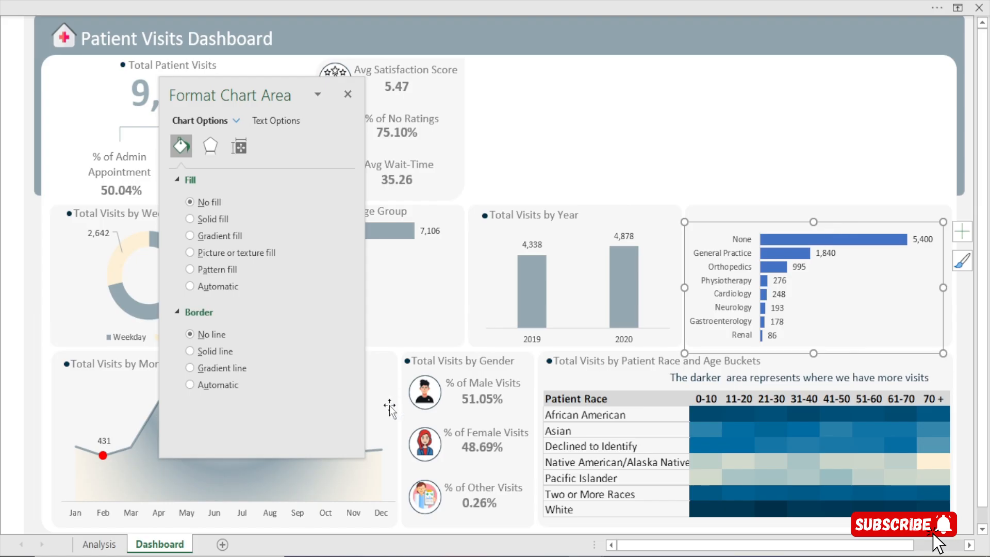
click(739, 267)
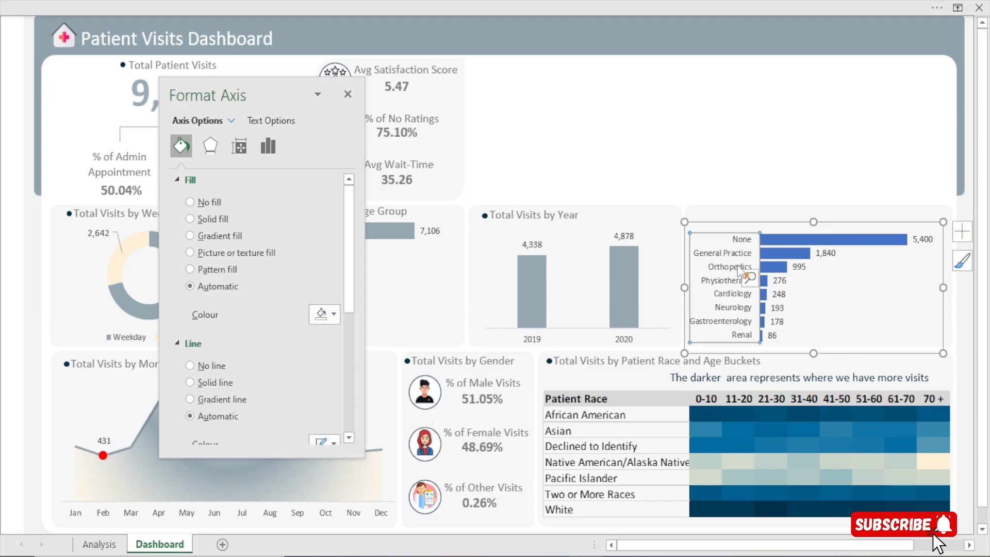
click(181, 1)
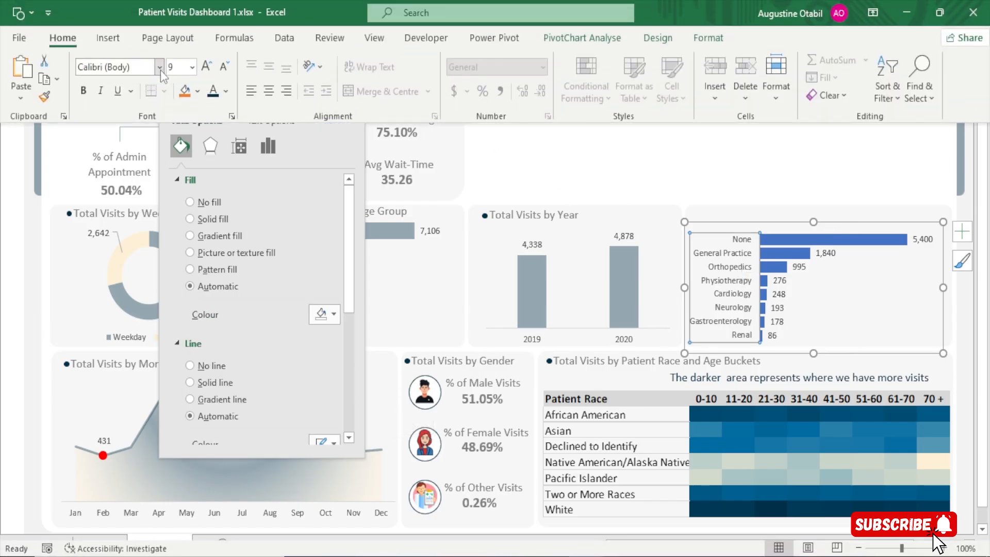
click(846, 227)
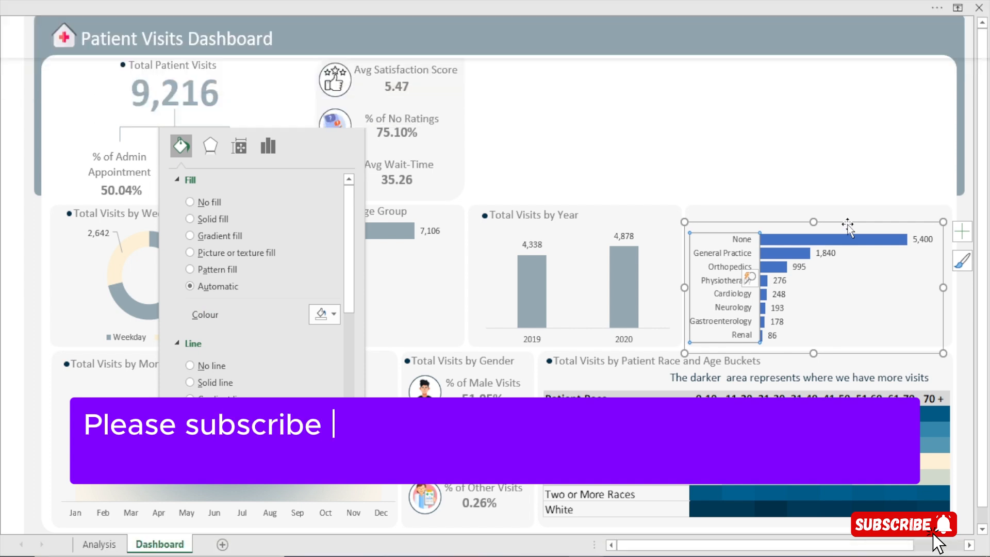
click(810, 177)
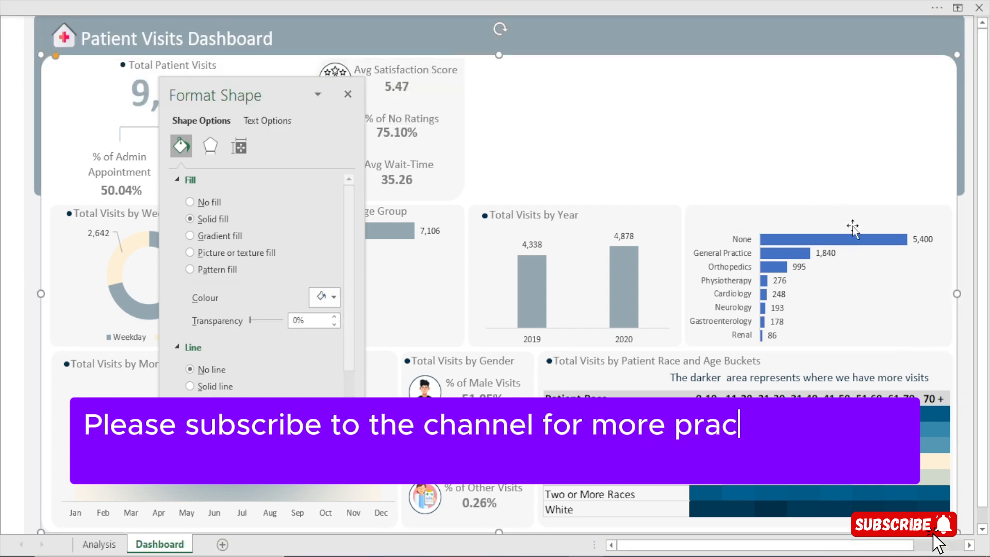
Fill the department referral bars with the recent dark navy colour at 60% transparency and close the formatting pane
click(792, 237)
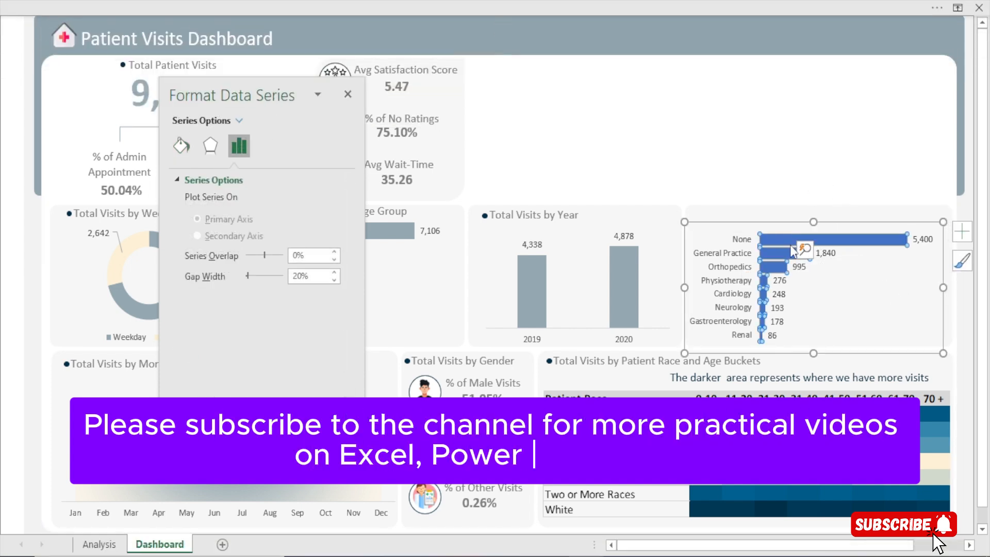
click(184, 144)
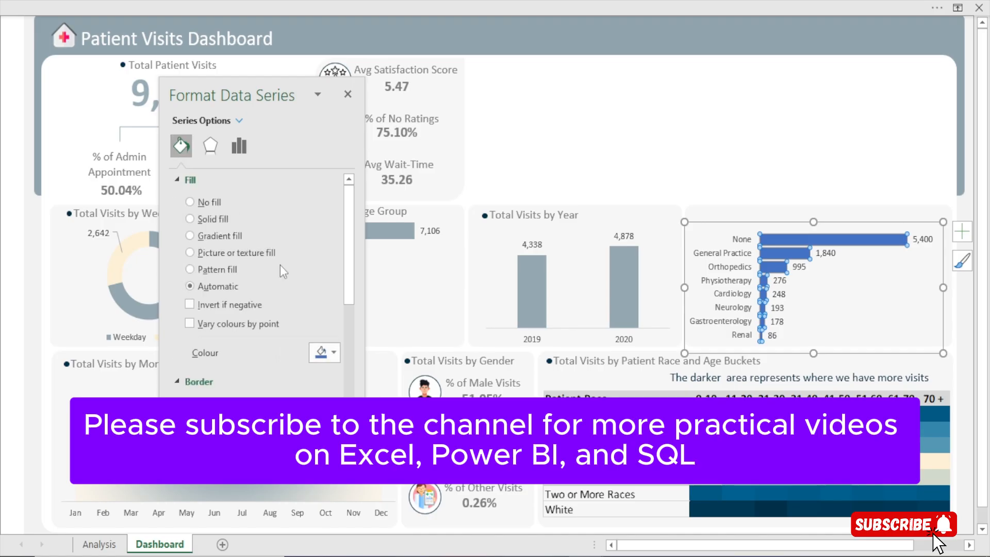
click(333, 356)
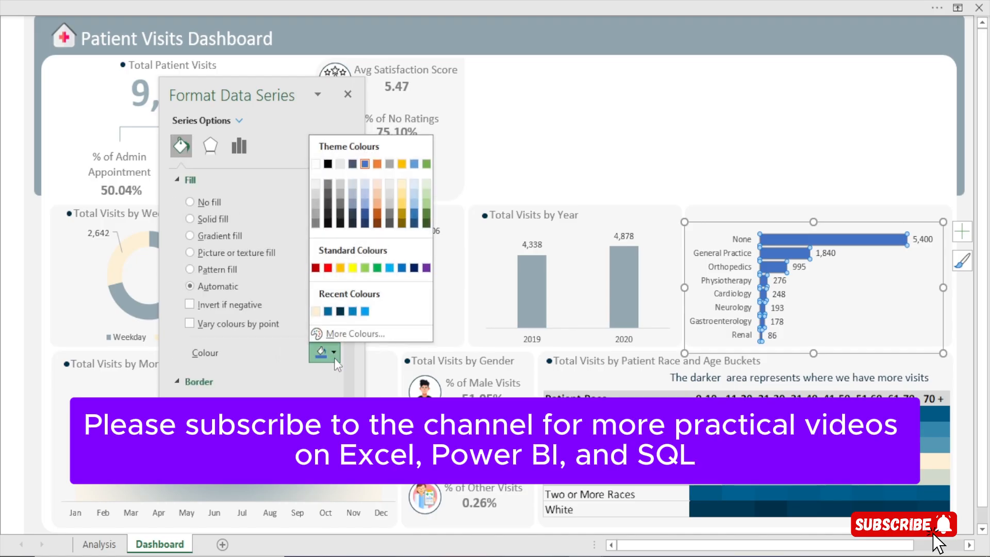
click(340, 312)
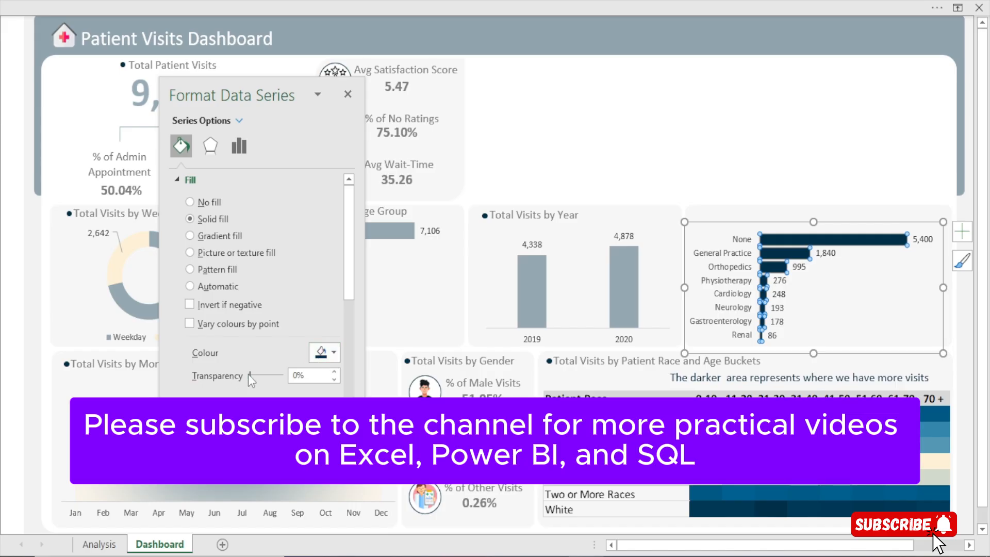
drag(250, 375, 269, 375)
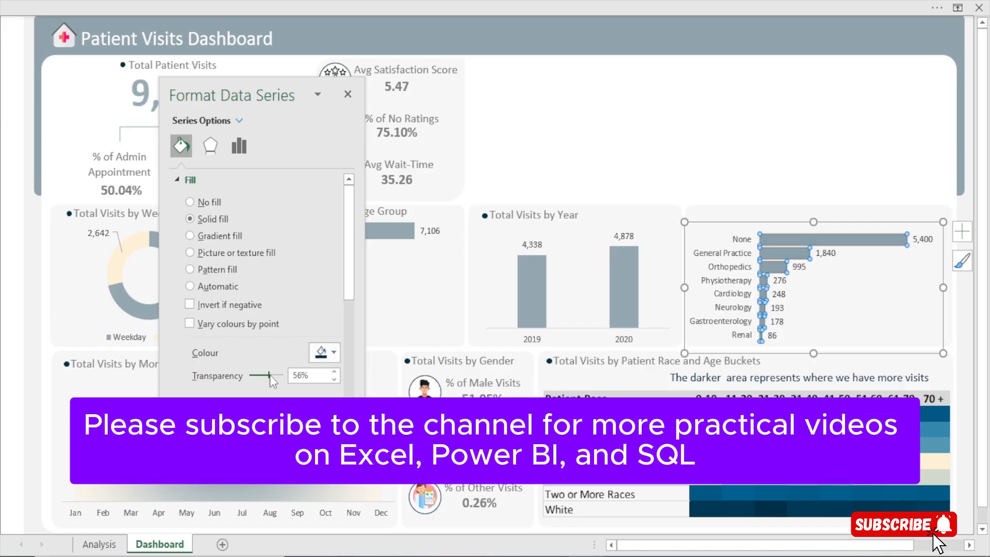
click(339, 373)
click(339, 373)
click(339, 373)
click(339, 373)
click(339, 374)
click(334, 379)
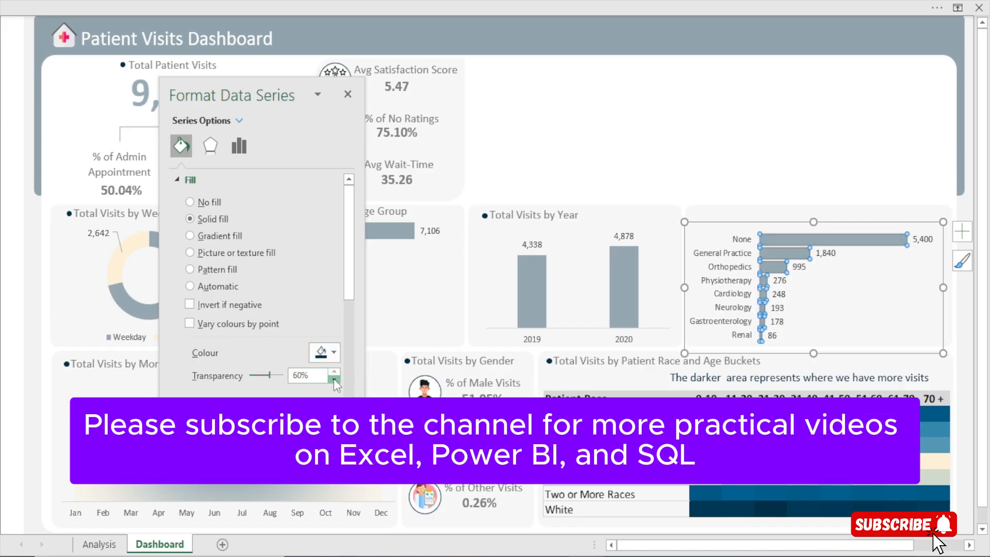
click(348, 102)
click(682, 178)
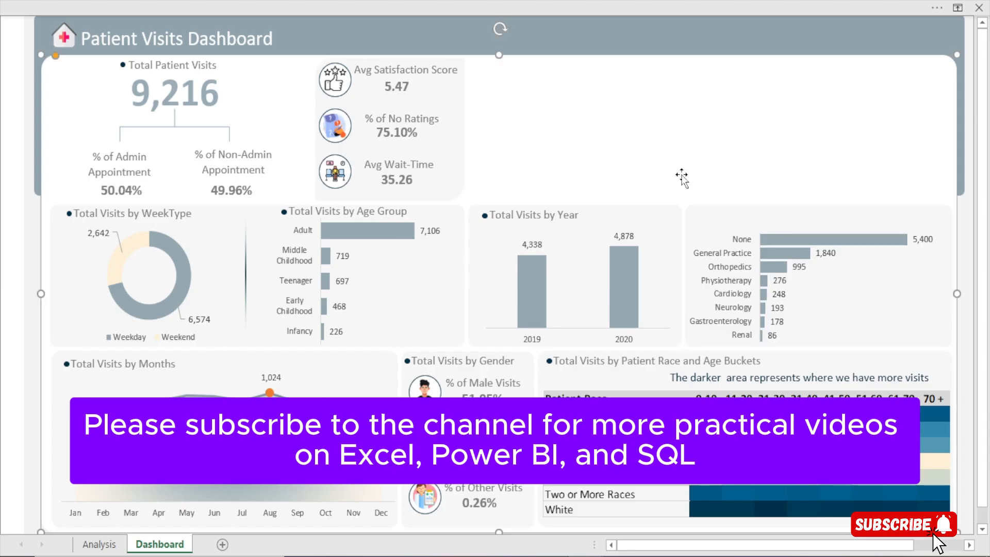
Stretch the department referral chart slightly upward within its background card
click(768, 229)
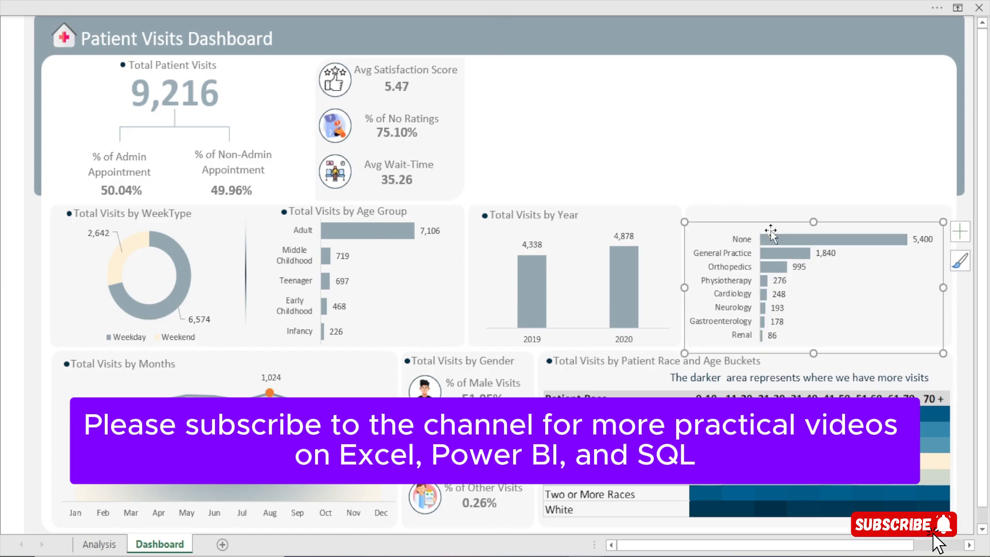
drag(814, 214, 813, 213)
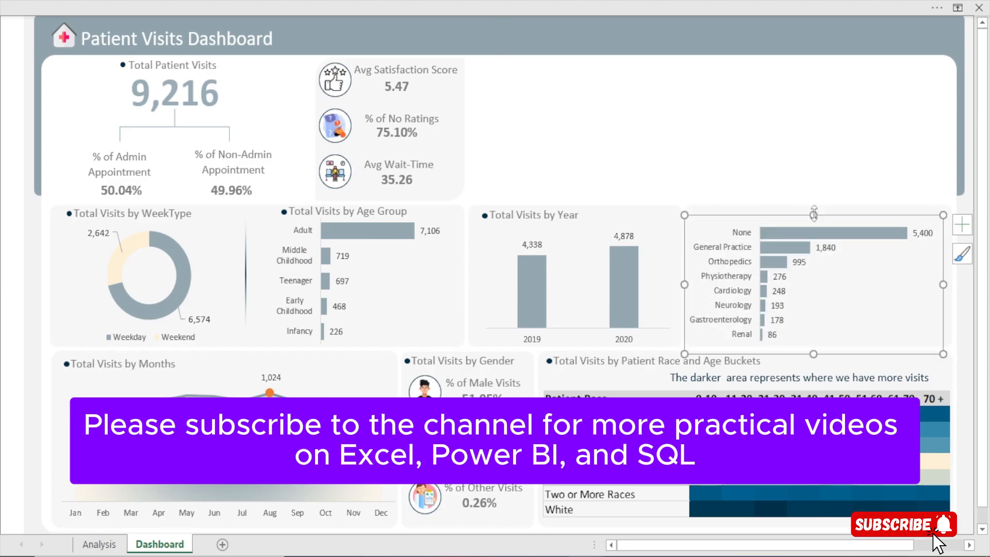
click(803, 195)
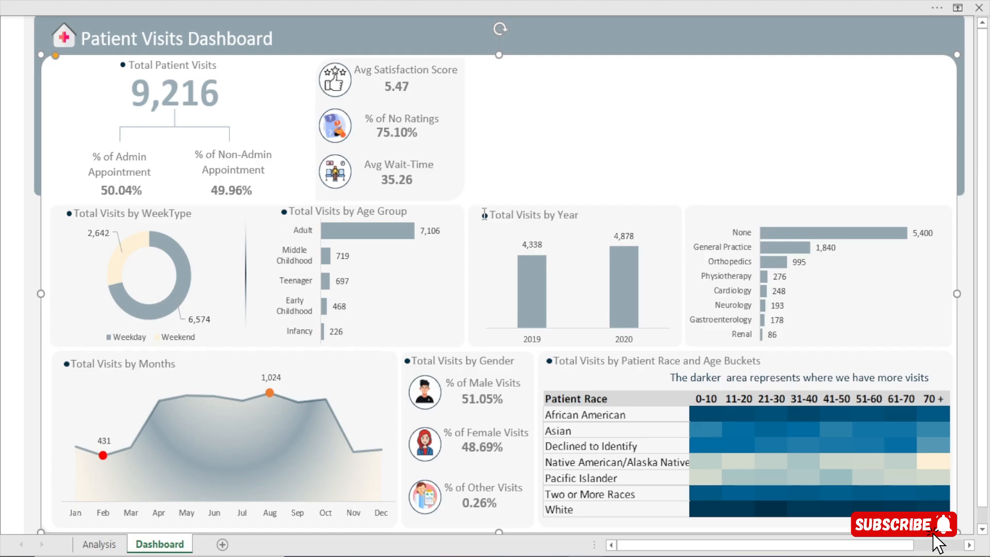
Duplicate the "Total Visits by Year" heading with its bullet and place the copy above the department referral bars
click(487, 216)
drag(502, 157, 504, 158)
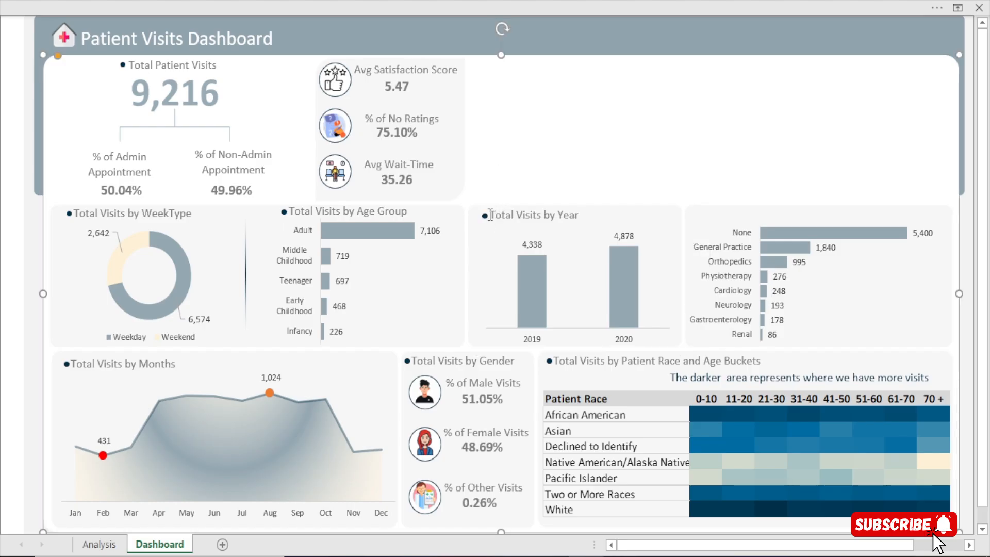
click(489, 215)
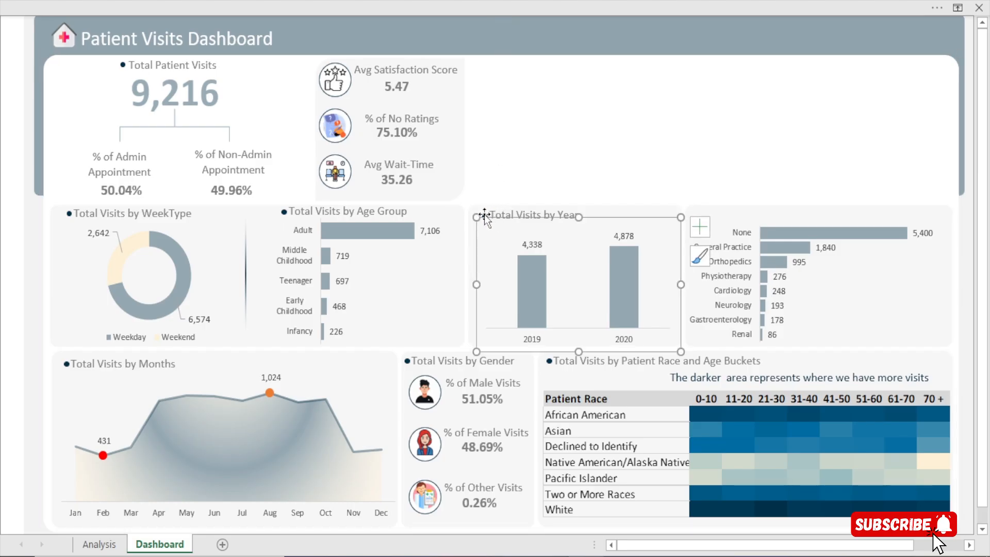
click(485, 213)
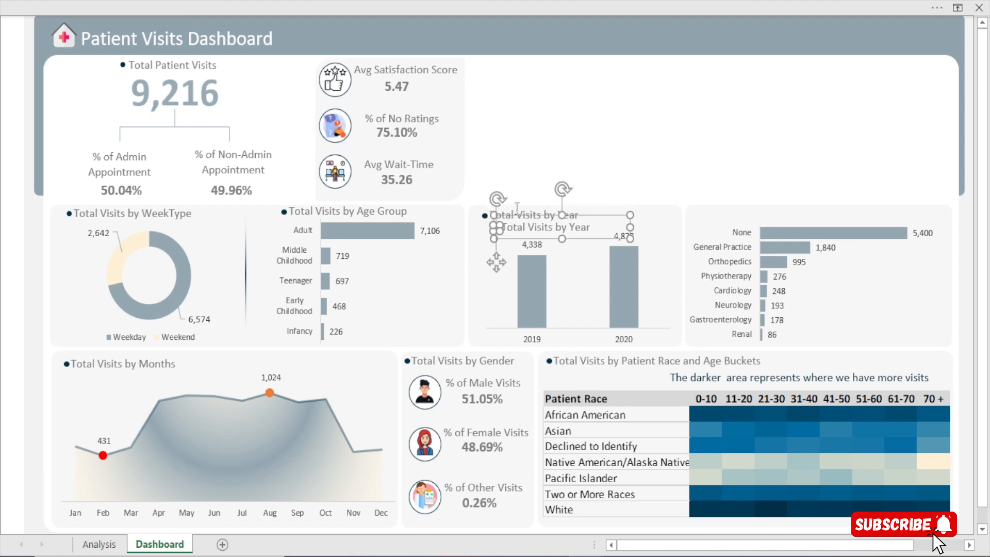
drag(524, 224, 736, 223)
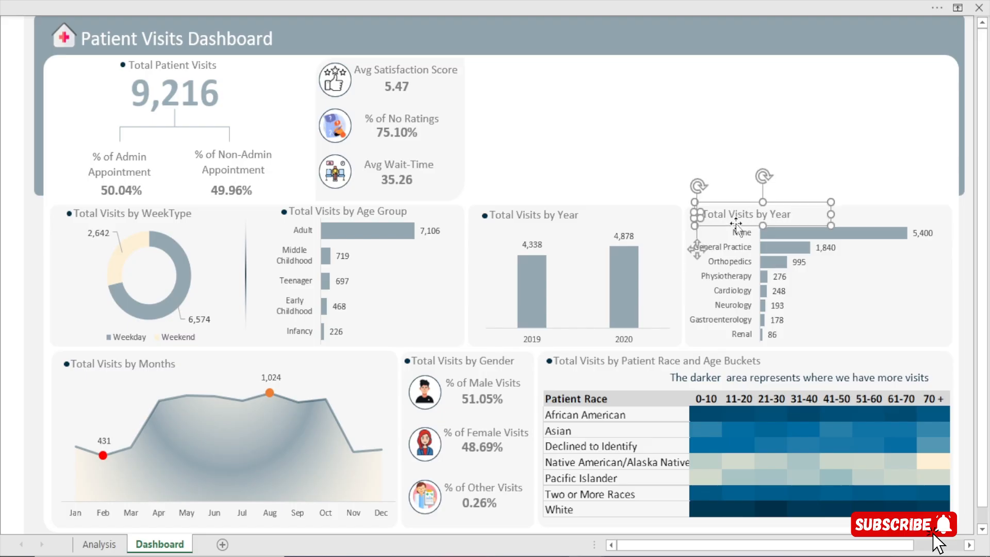
Widen the copied heading's text box and change its text to "Total Visits by Deparmental Referral"
click(824, 214)
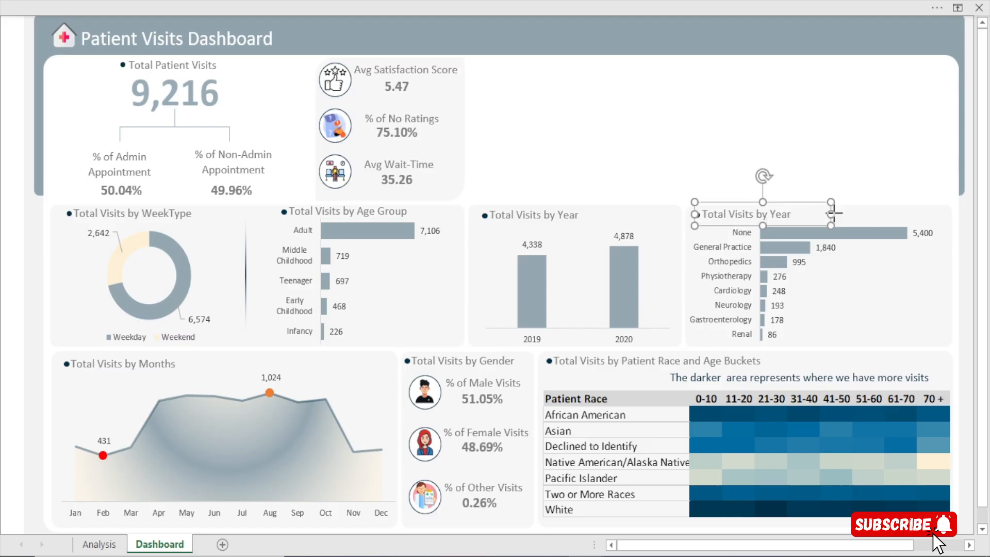
drag(830, 214, 885, 214)
key(BackSpace)
key(BackSpace)
key(BackSpace)
key(BackSpace)
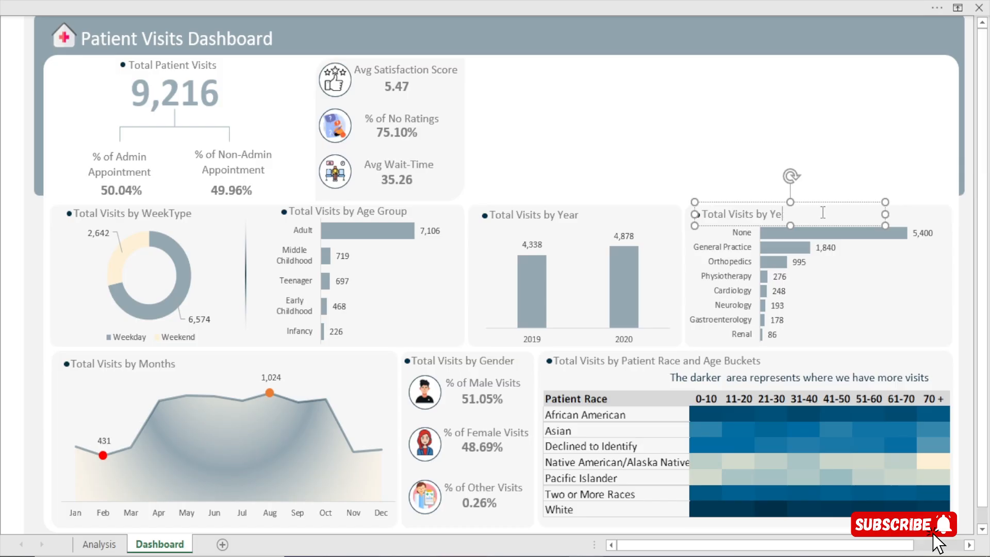
text(depart)
key(BackSpace)
text(mental re)
key(Left)
key(Left)
key(Left)
key(Left)
key(Left)
key(Left)
key(Left)
key(Left)
key(Left)
key(Left)
key(Left)
key(Left)
key(Left)
key(Left)
key(Left)
key(Left)
key(Left)
key(Left)
key(Right)
key(Right)
key(Right)
key(Right)
key(Delete)
text(D)
key(BackSpace)
key(BackSpace)
text(Rere)
key(BackSpace)
key(BackSpace)
text(ferral)
Nudge the white dashboard background panel slightly to the left
click(740, 174)
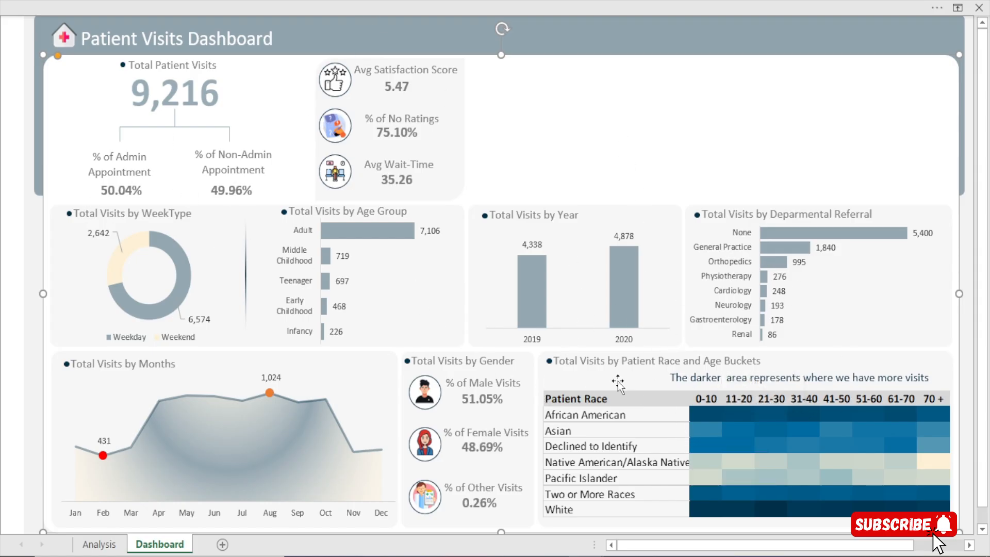
key(Left)
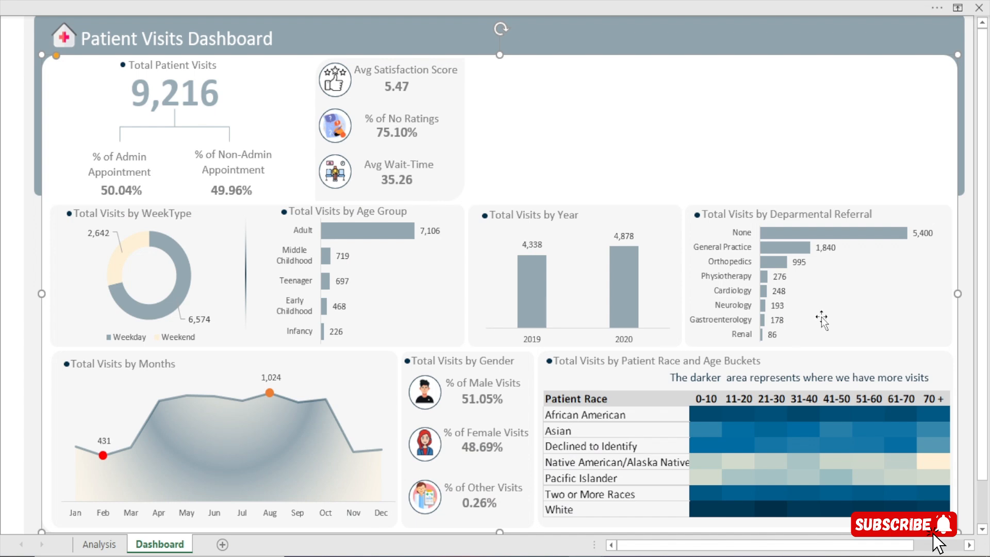
On the Analysis sheet, copy the department referral pivot table together with its heading and paste it at cell CB3
click(970, 437)
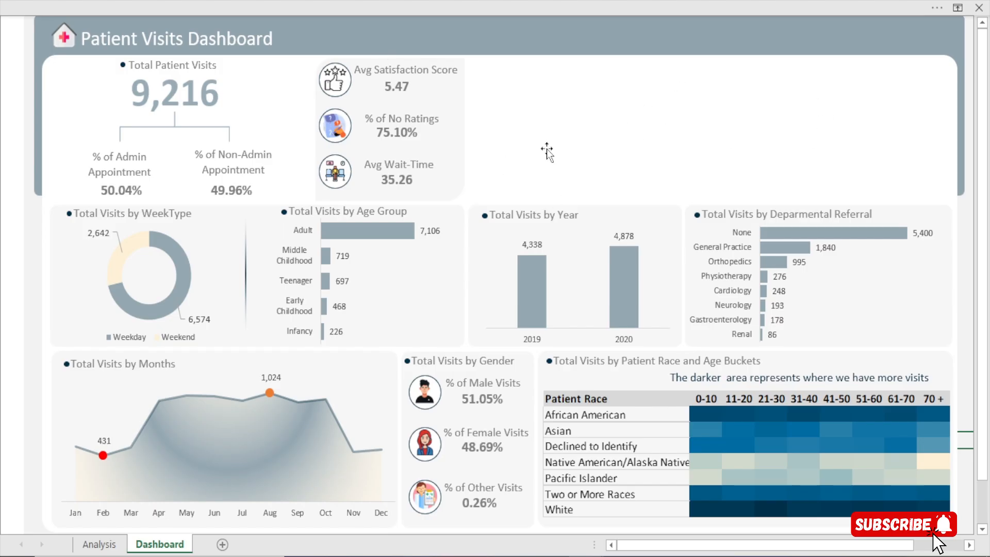
click(113, 543)
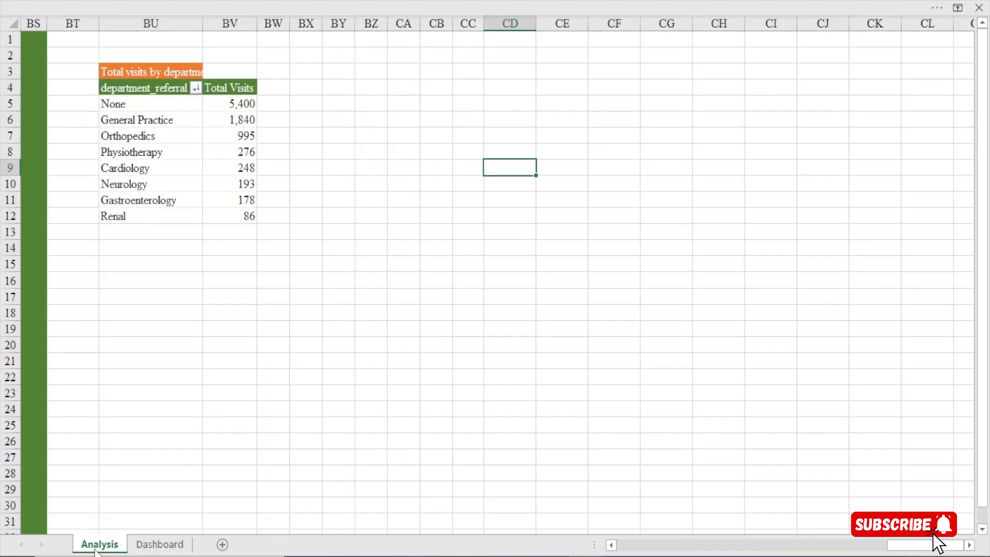
click(118, 75)
key(ctrl+a)
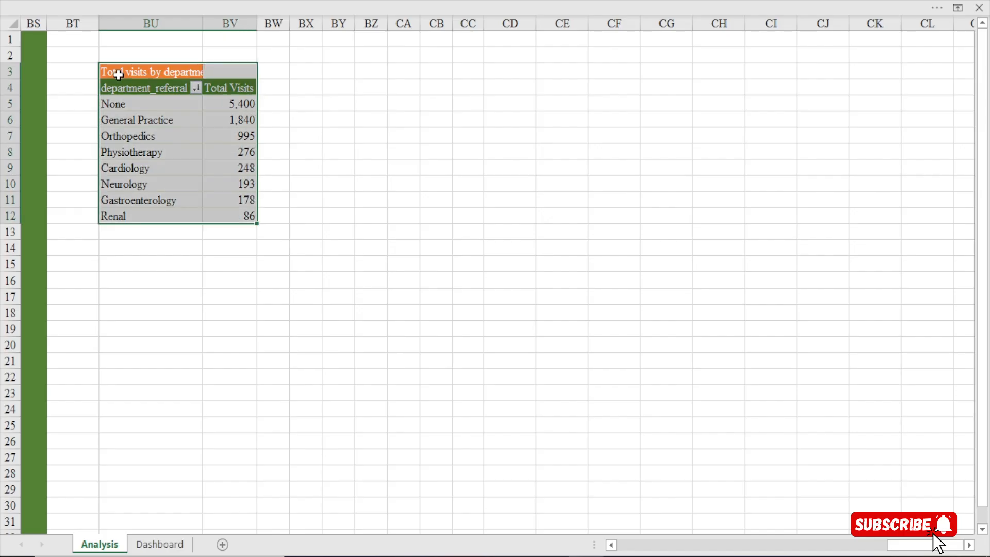
key(ctrl+c)
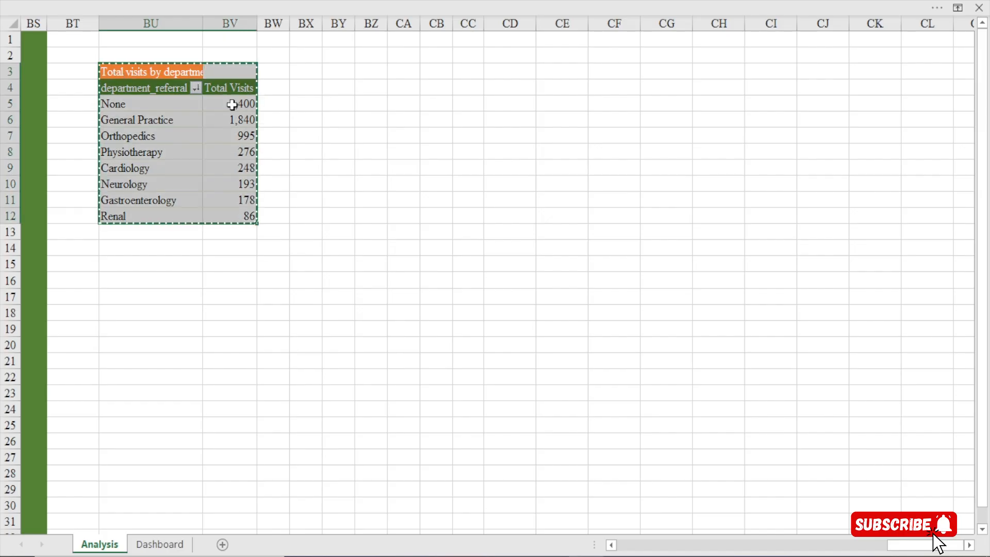
click(434, 72)
key(ctrl+v)
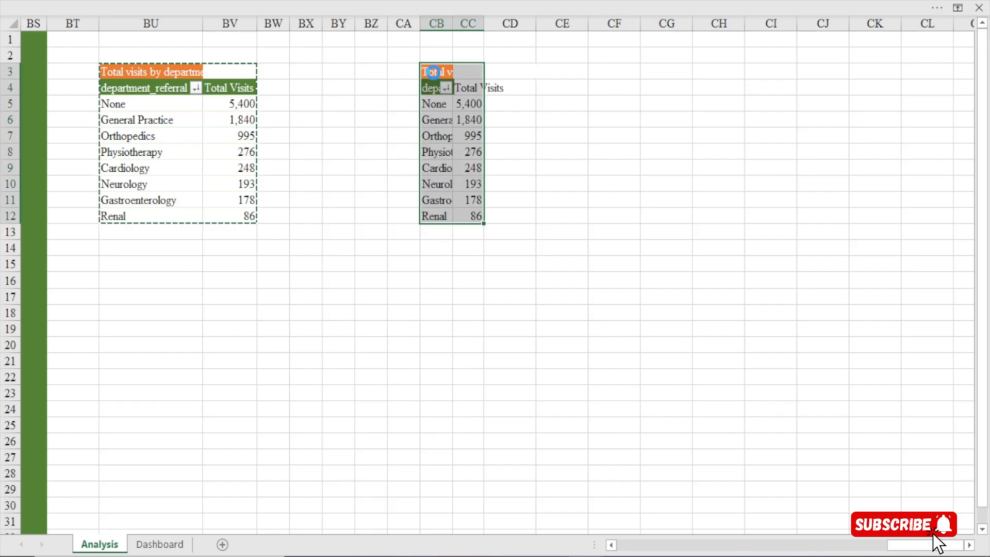
key(Escape)
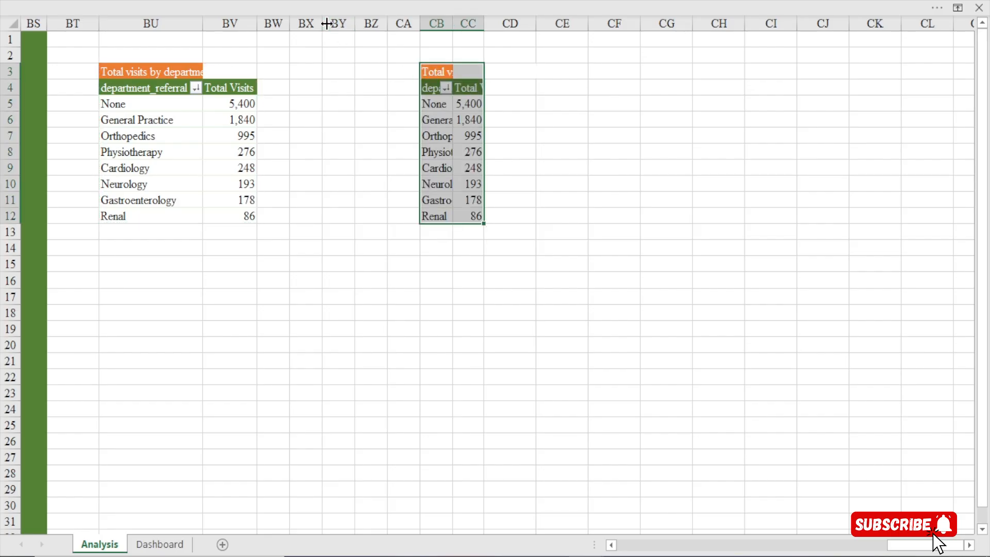
Widen the columns from BX through CC, then fill column BY green and narrow it into a divider
drag(323, 24, 632, 23)
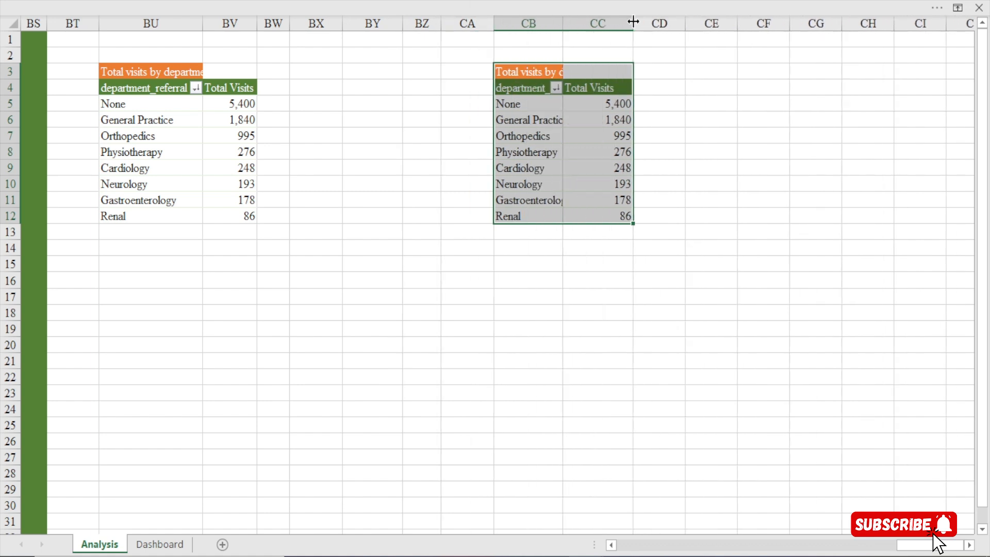
click(372, 23)
click(188, 6)
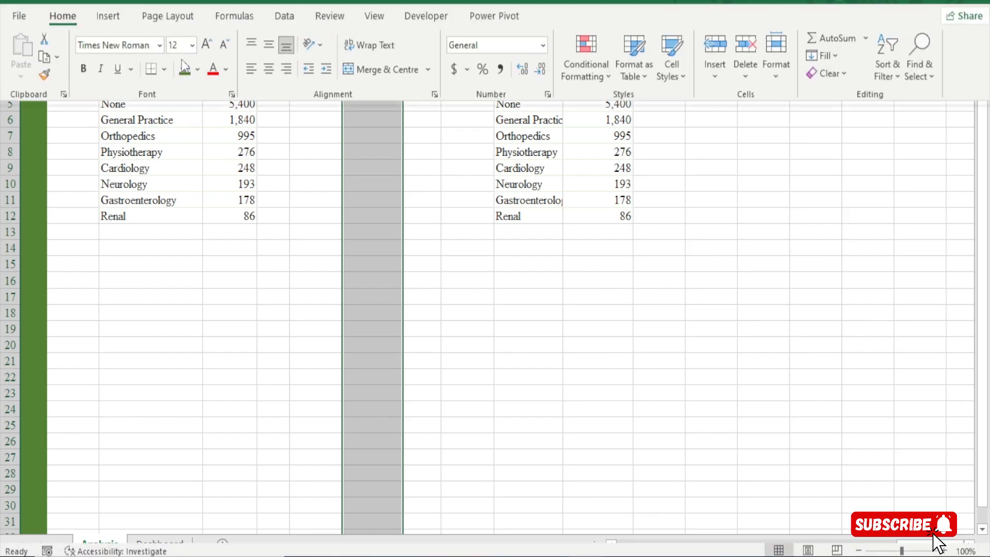
click(184, 92)
drag(402, 25, 362, 36)
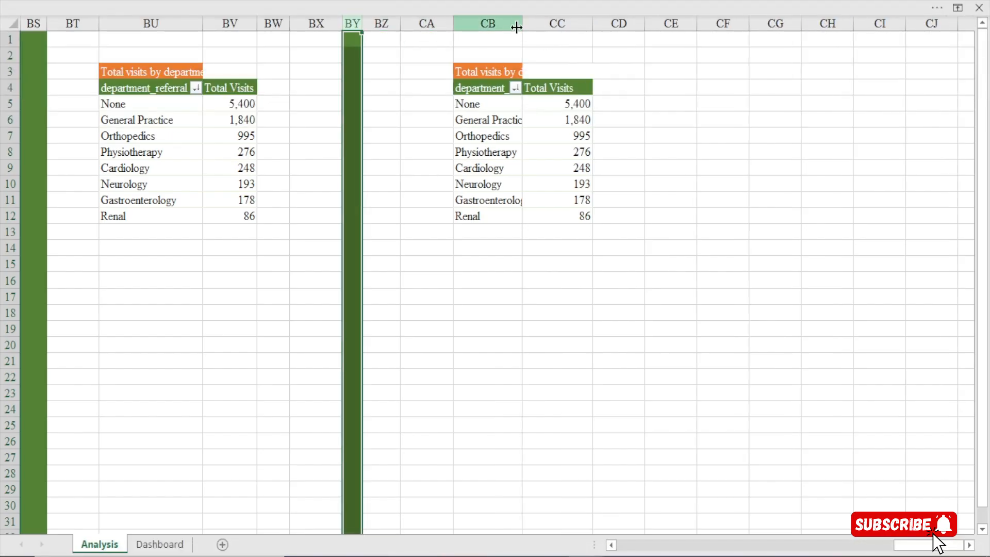
Slightly widen columns CB and CC so the copied pivot table's department names fit
drag(524, 23, 533, 21)
drag(601, 21, 605, 21)
click(486, 103)
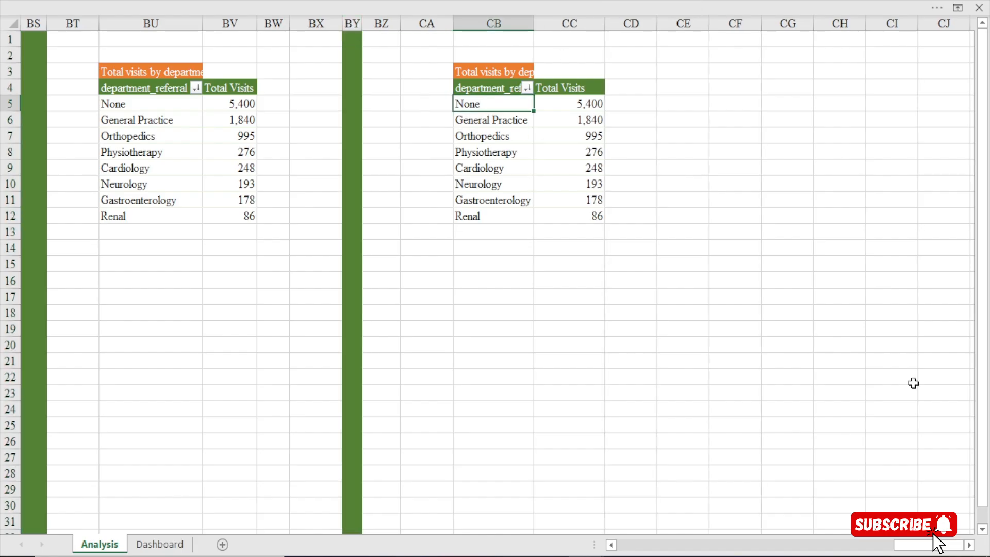
Reword the copied table's heading in CB3 so it reads as total visits by day of week
click(969, 545)
click(969, 546)
double_click(198, 71)
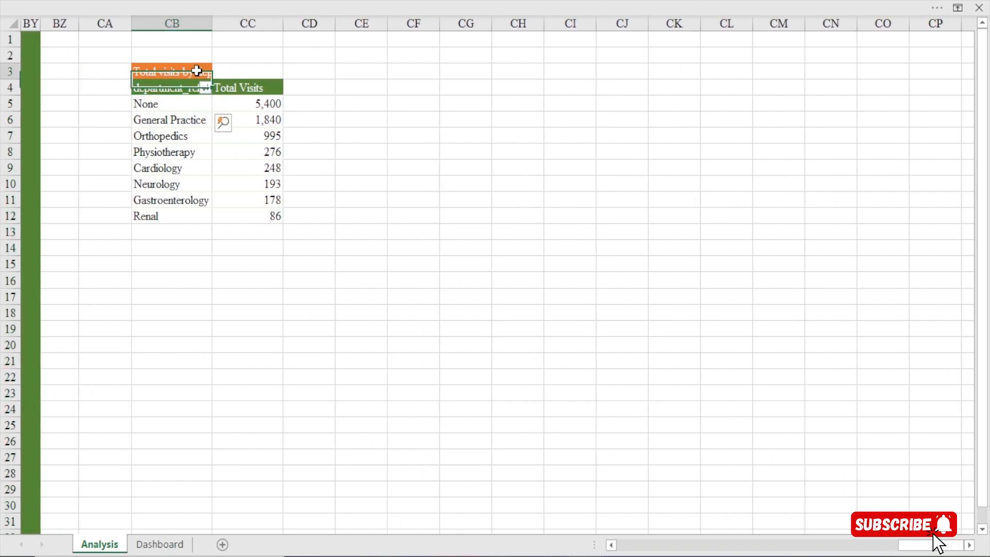
drag(281, 72, 200, 73)
key(BackSpace)
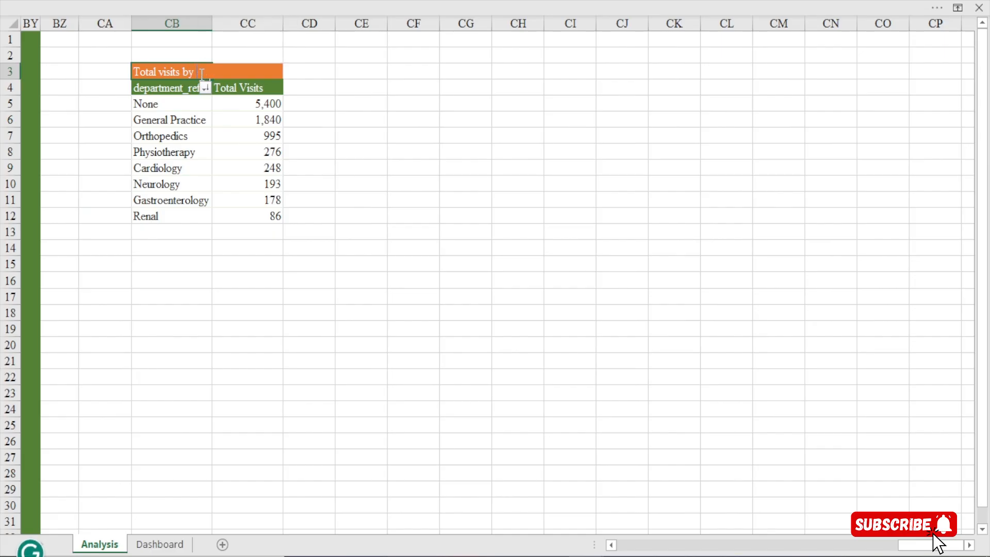
text(Da)
key(BackSpace)
key(BackSpace)
key(BackSpace)
text(eek)
key(Return)
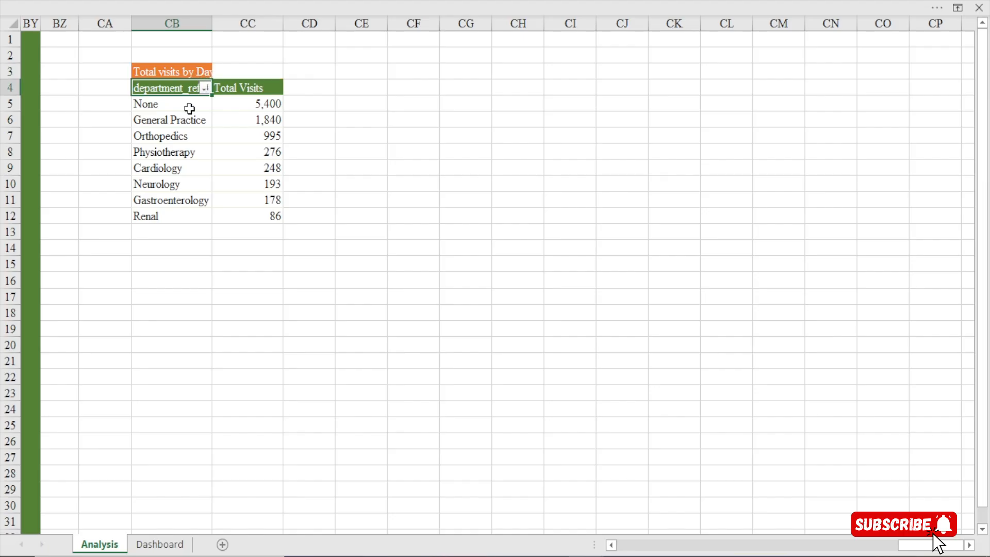
Show the copied pivot table's field list and replace department_referral with Day Name from the Date Table as the row field
click(184, 127)
click(178, 135)
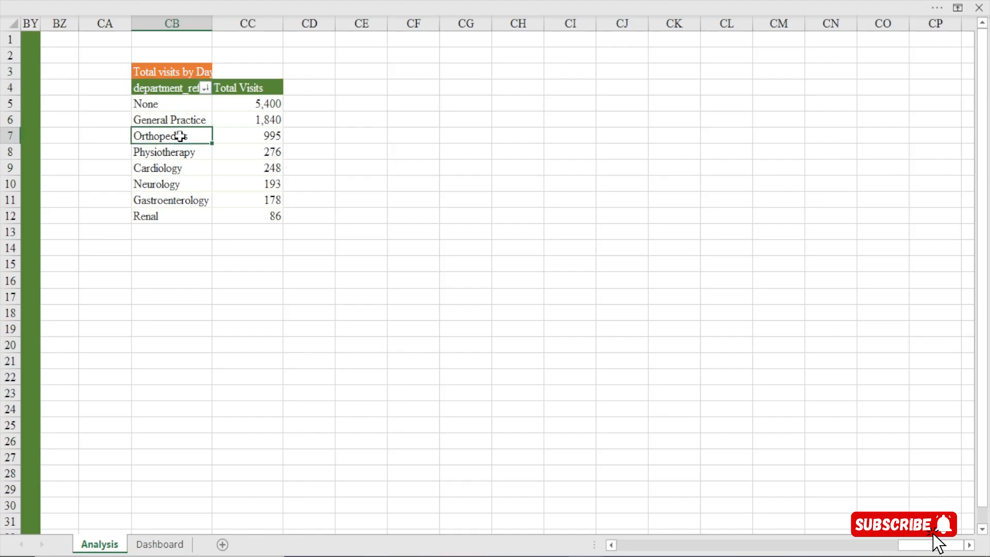
right_click(181, 137)
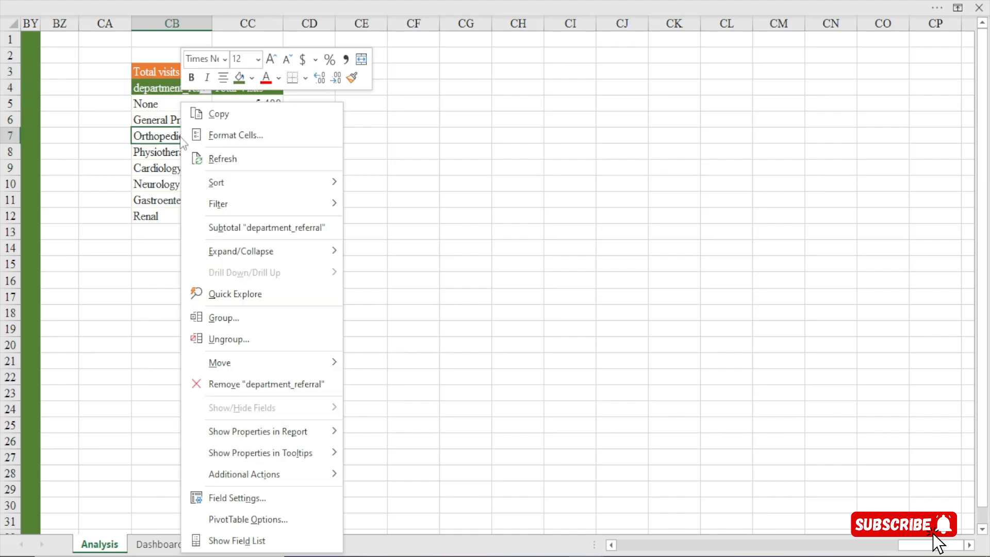
click(243, 540)
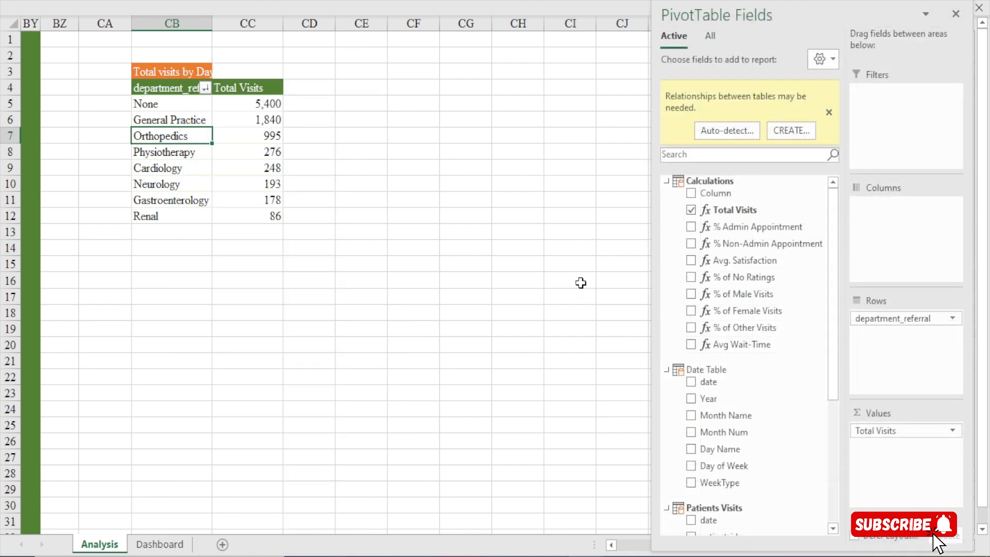
click(666, 182)
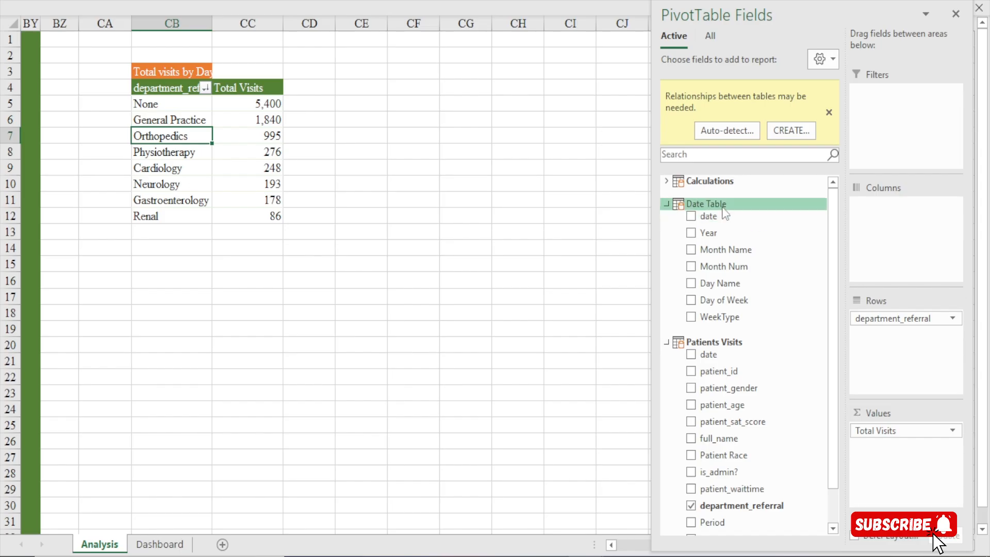
drag(890, 317, 764, 426)
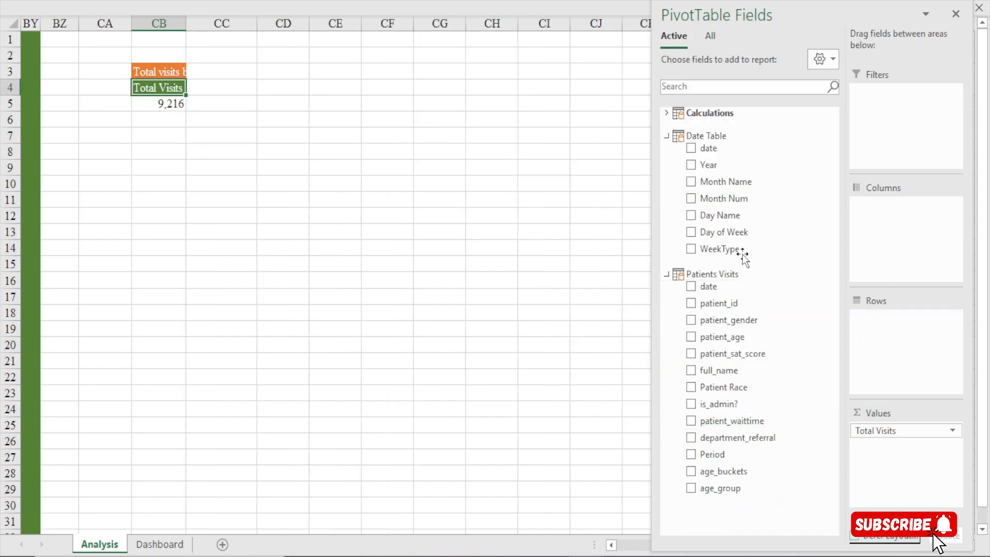
drag(710, 235, 734, 257)
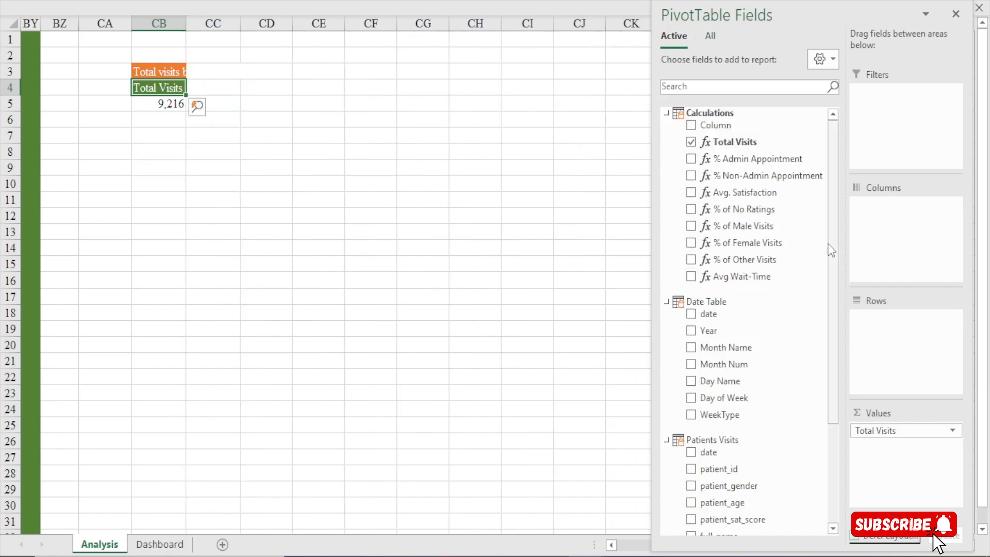
drag(737, 384, 894, 324)
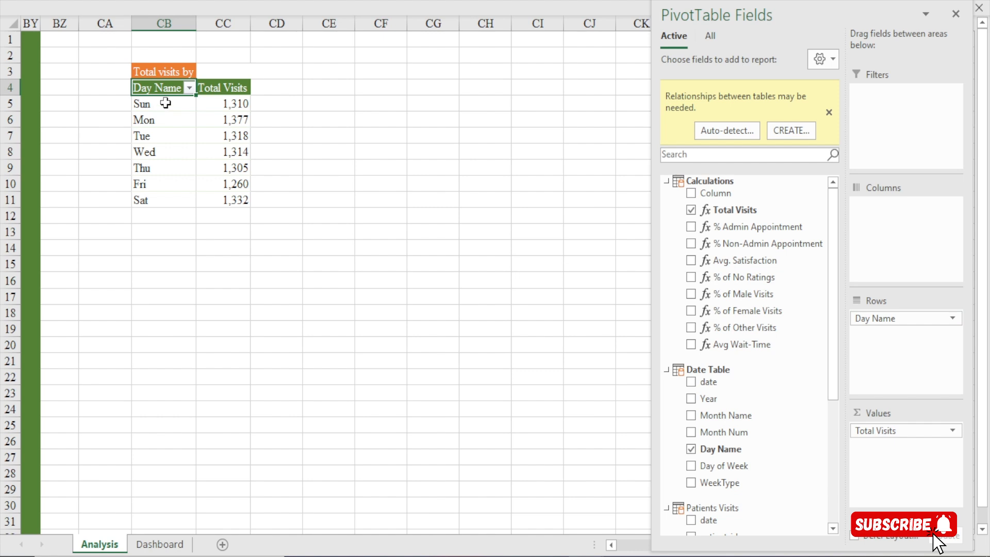
Check the order of the day names in the pivot table and switch to the Date Table in Power Pivot
drag(166, 103, 172, 202)
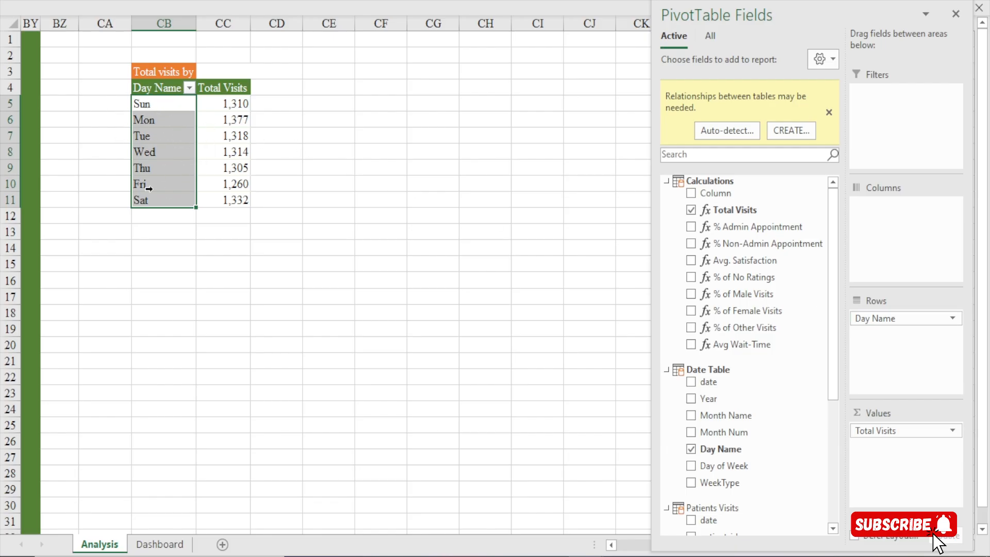
click(154, 136)
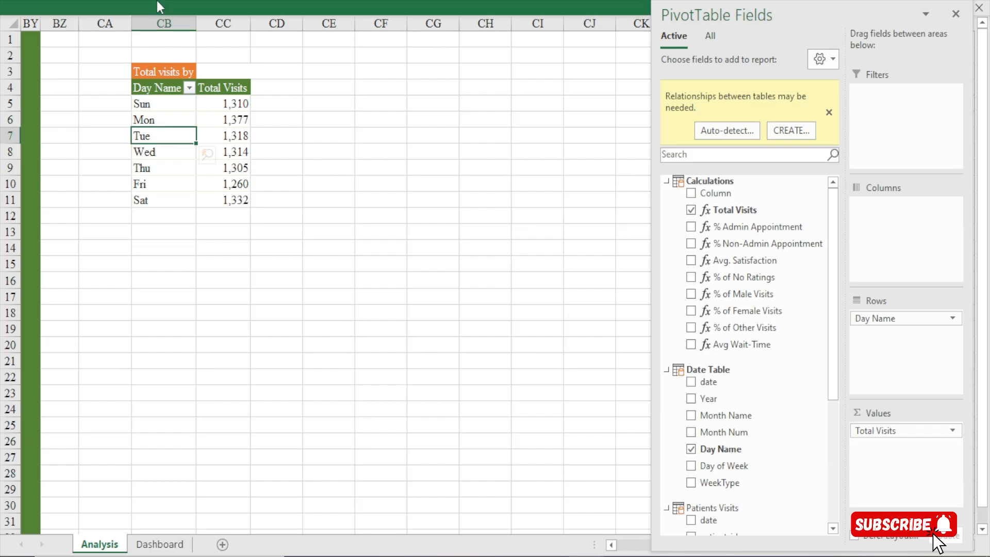
click(157, 5)
click(495, 44)
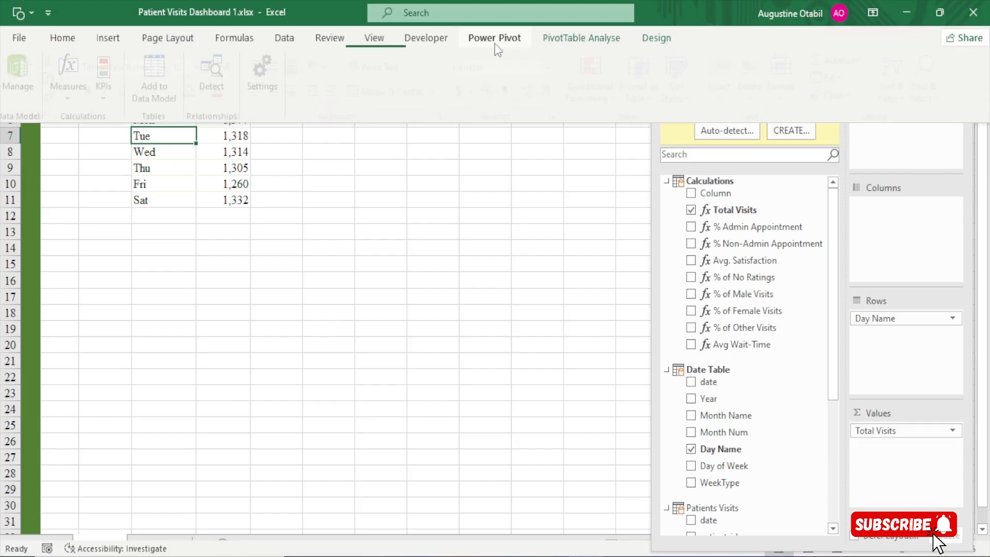
click(23, 72)
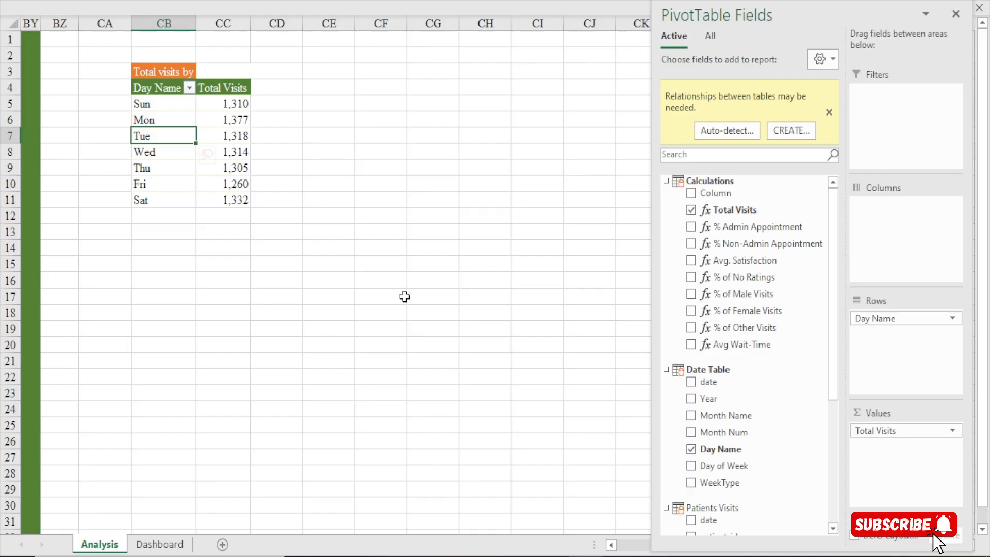
key(alt+Tab)
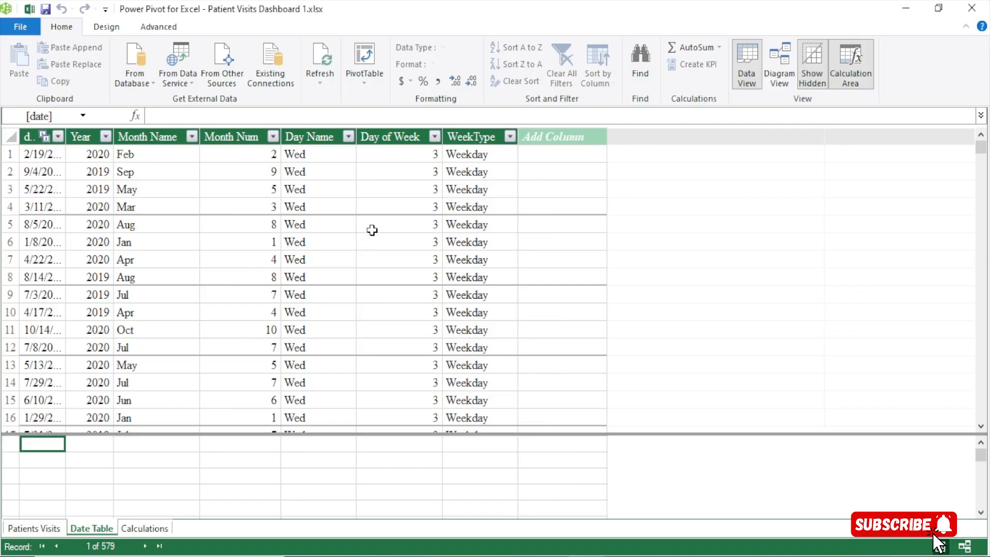
Set the Date Table's Day Name column to sort by the Day of Week column
click(304, 133)
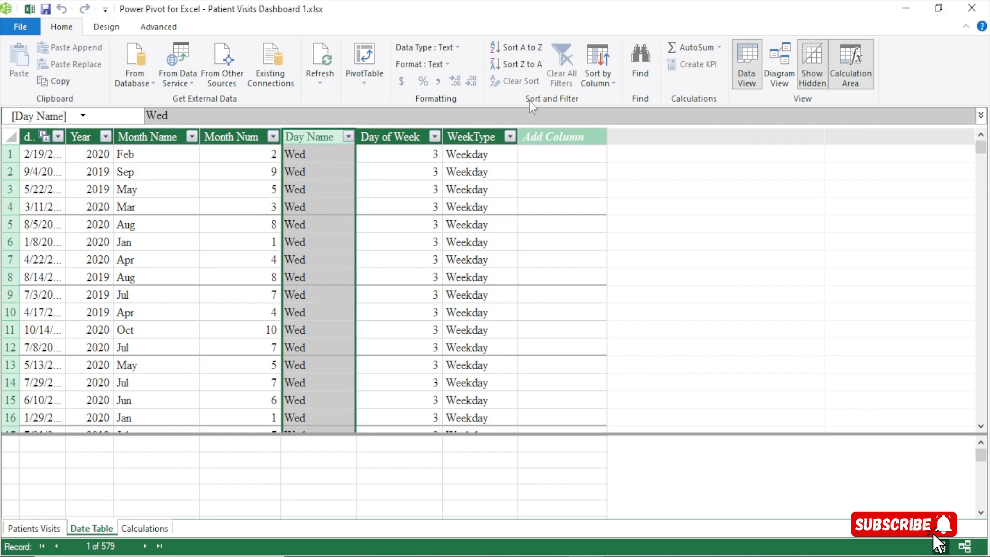
click(608, 82)
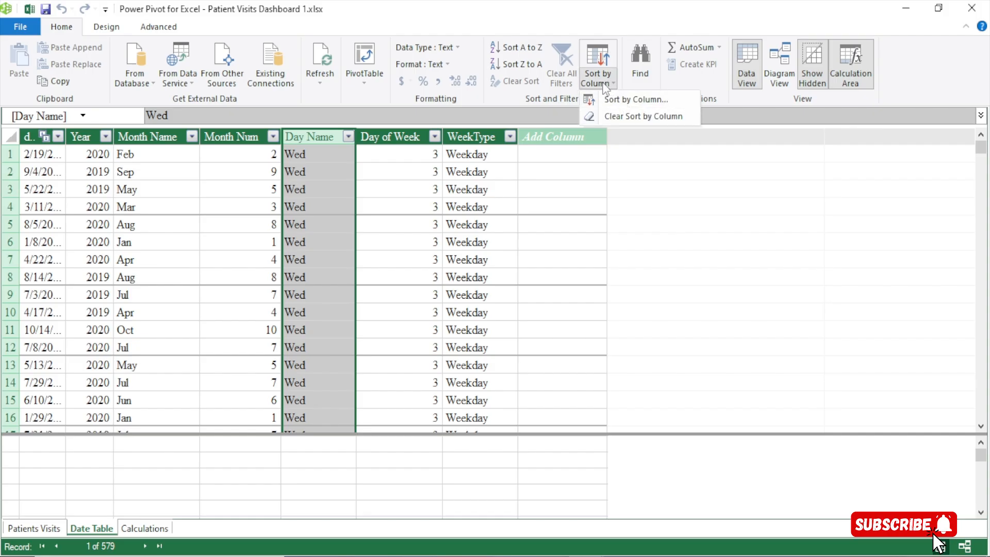
click(622, 97)
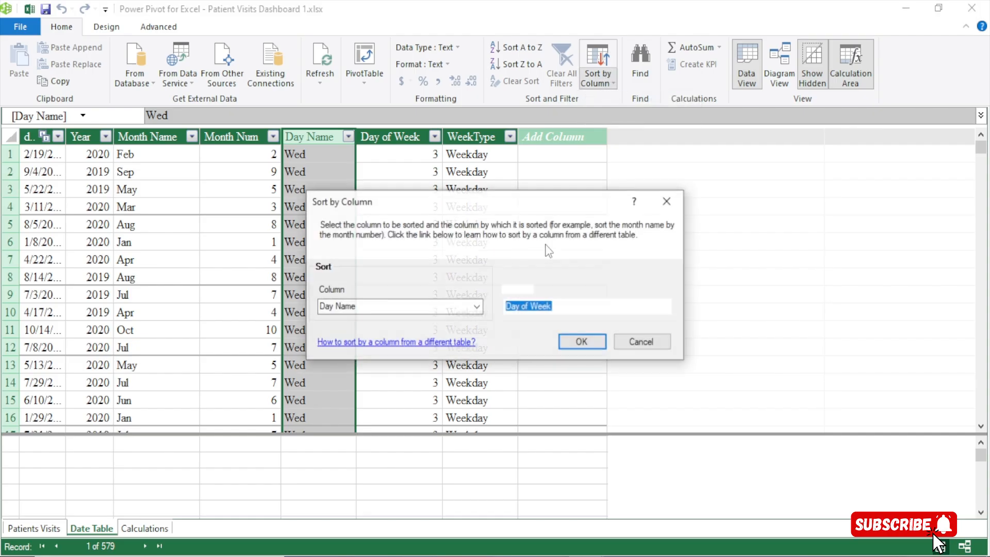
drag(473, 202, 414, 111)
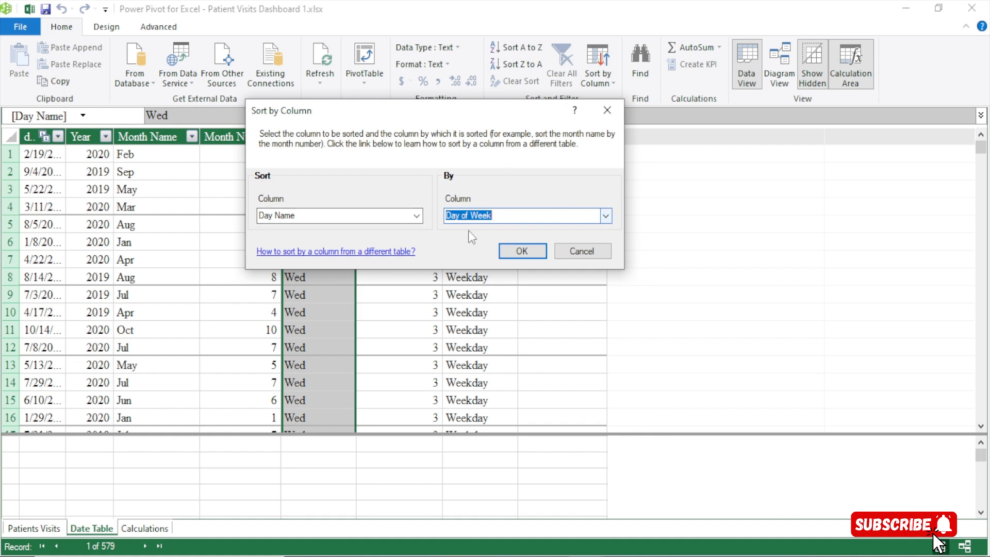
click(606, 217)
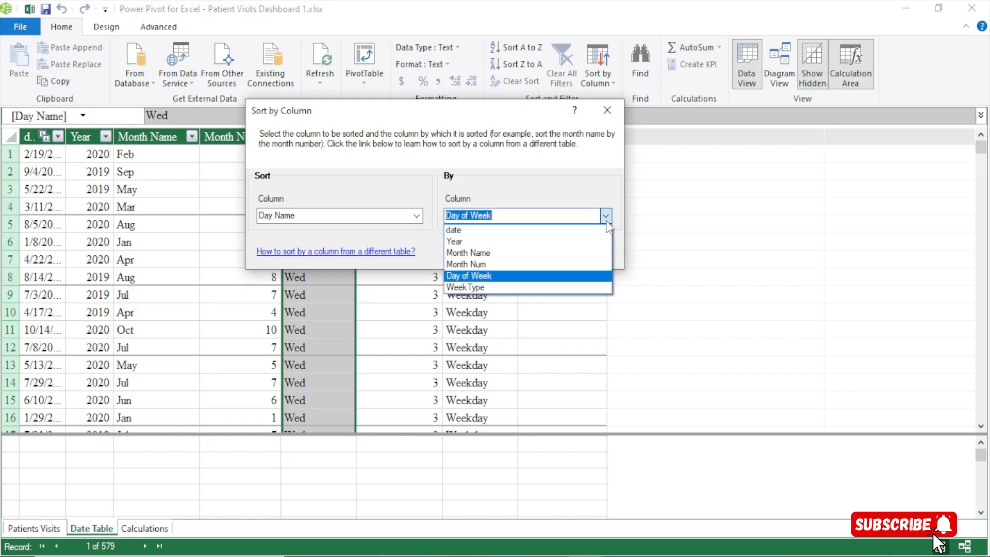
click(606, 220)
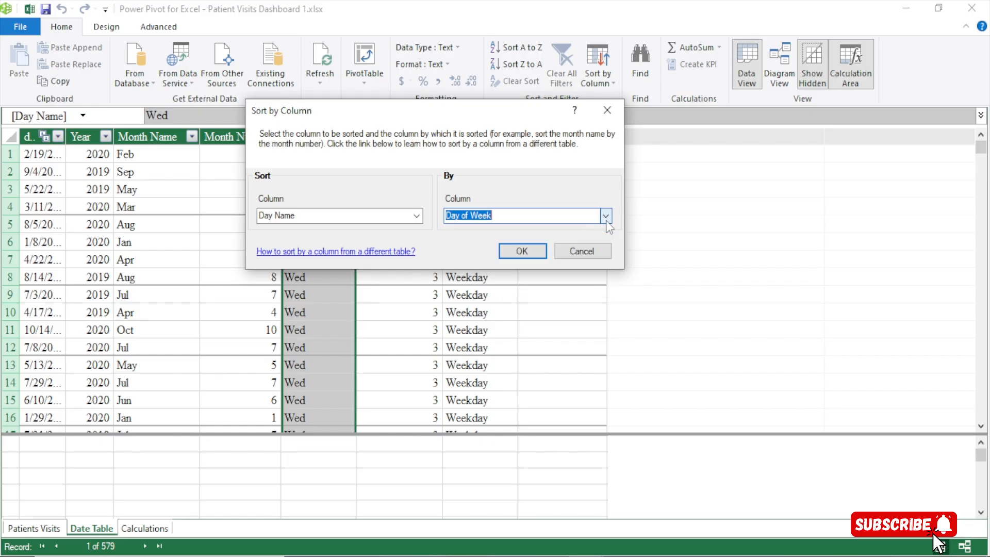
click(523, 252)
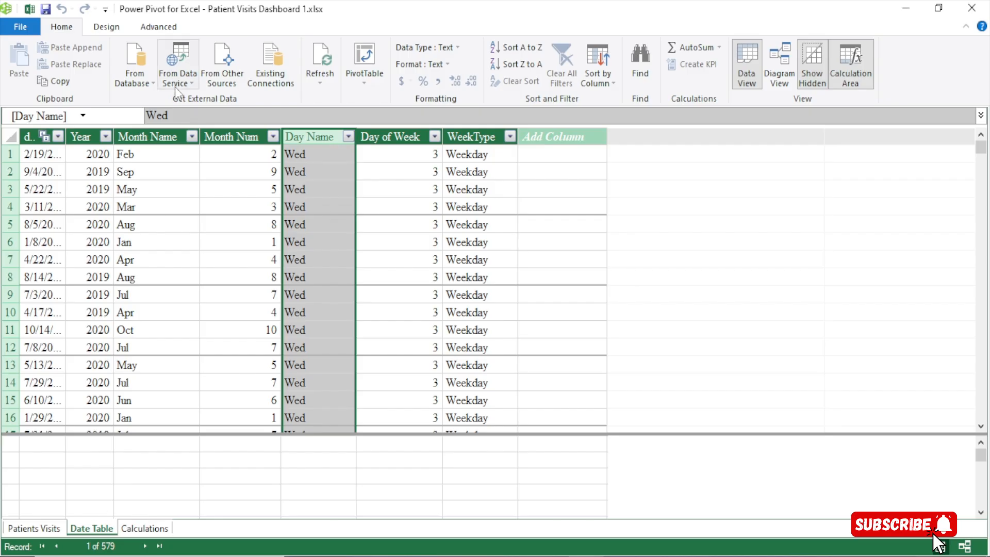
Return to the Analysis sheet in Excel and close the pivot table's field list
click(30, 10)
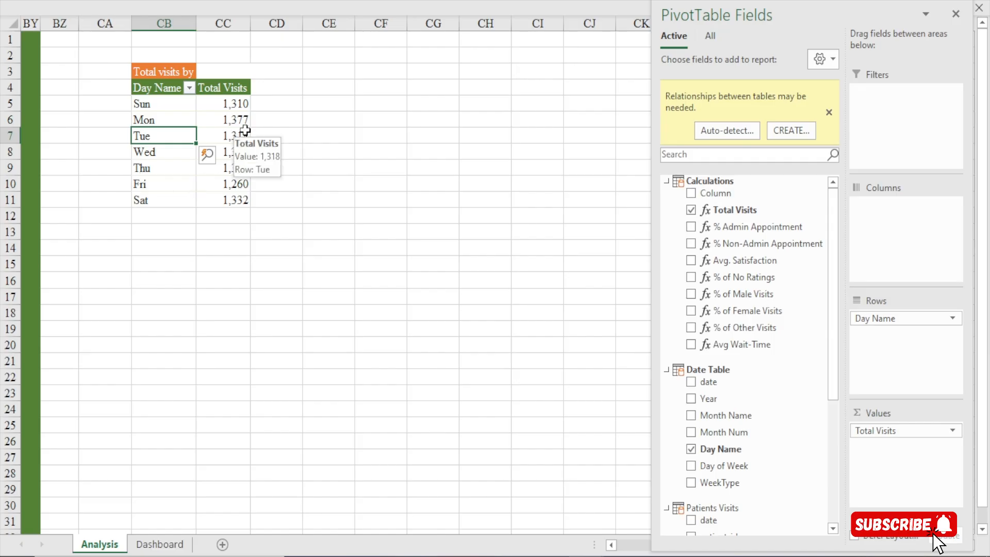
click(956, 14)
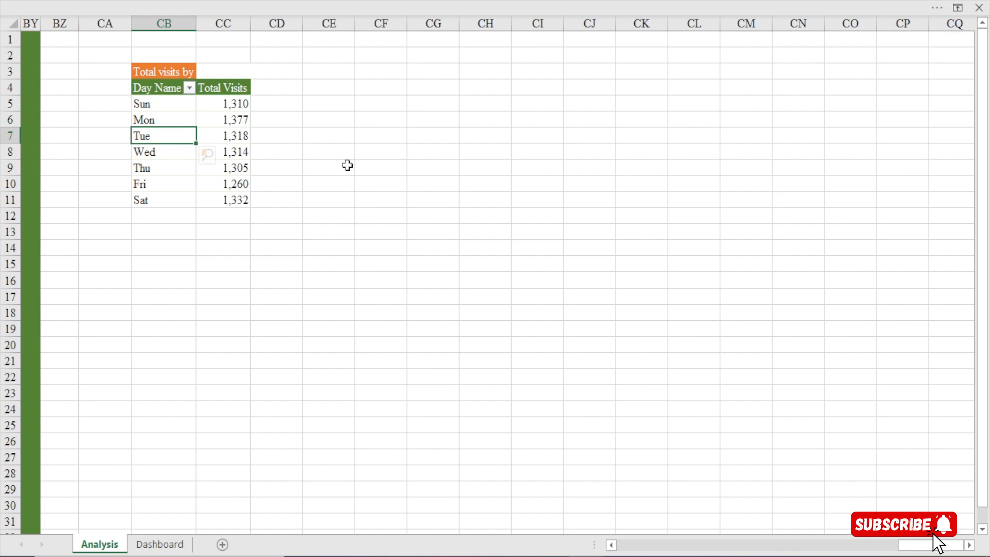
click(481, 86)
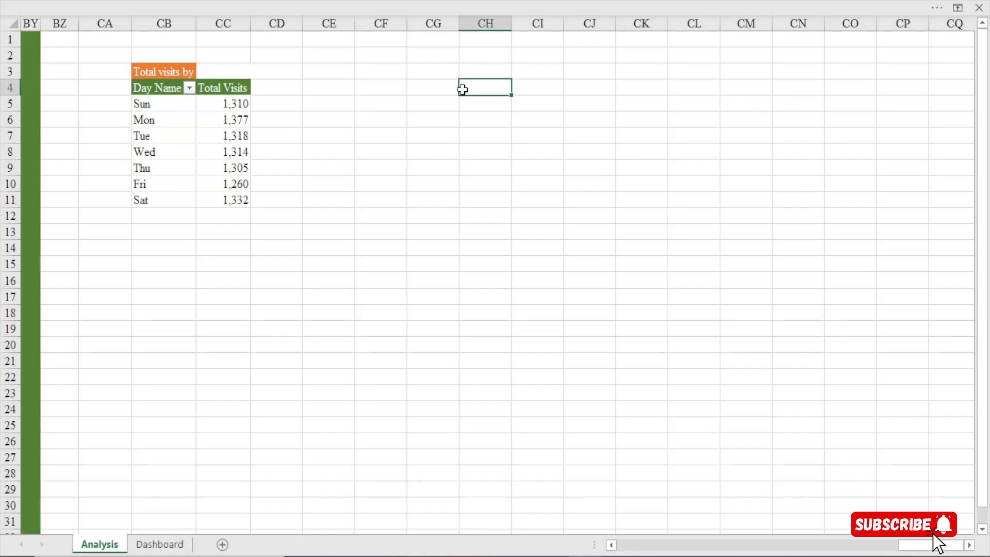
Show the formula bar above the Analysis worksheet
click(382, 1)
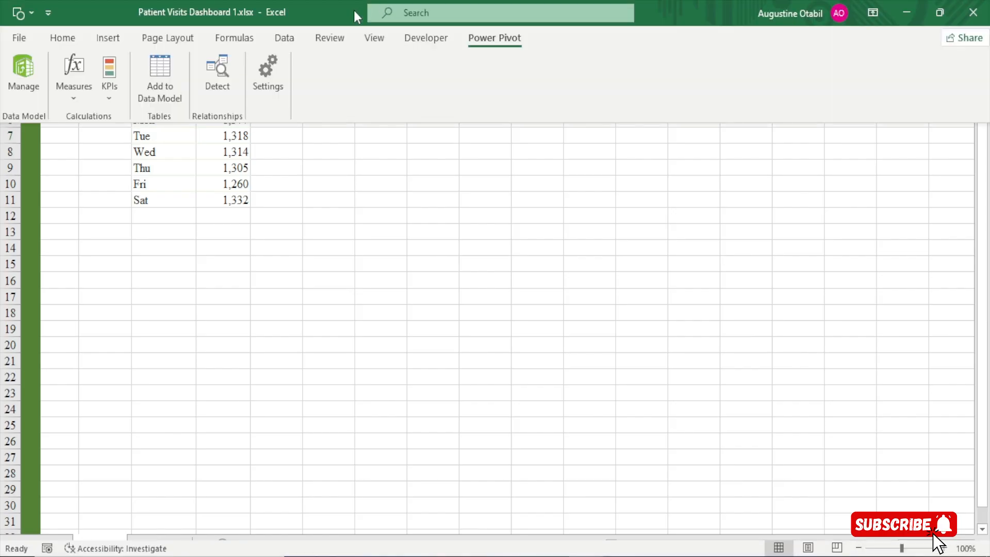
click(252, 44)
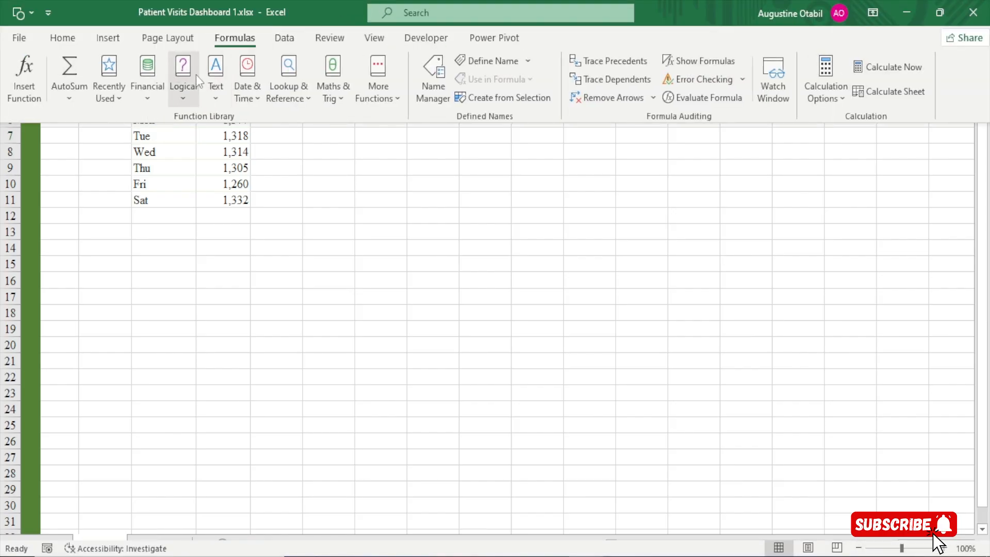
click(372, 40)
click(224, 69)
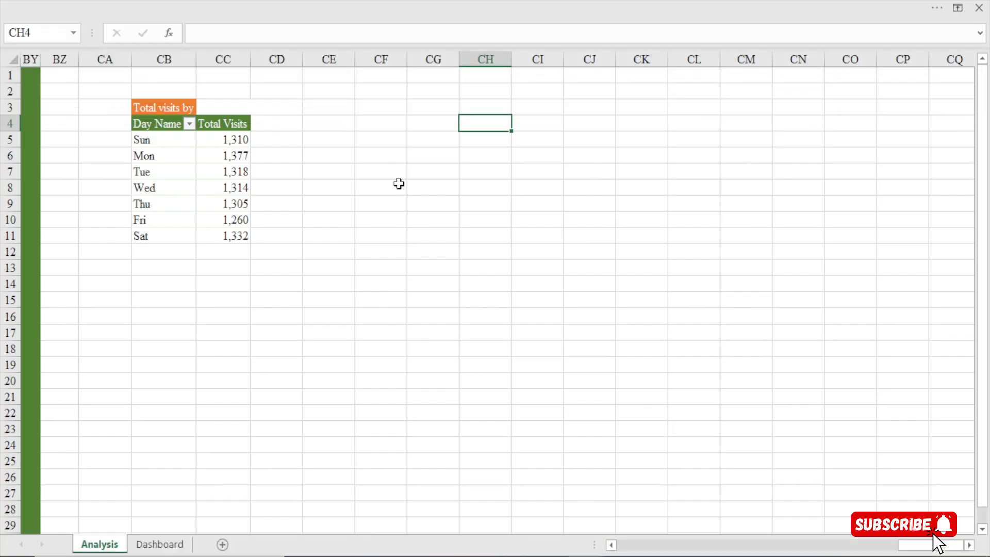
Enter 1 in cell CH4 and the formula =LARGE(CC5:CC11,CH4) in cell CI4
text(1)
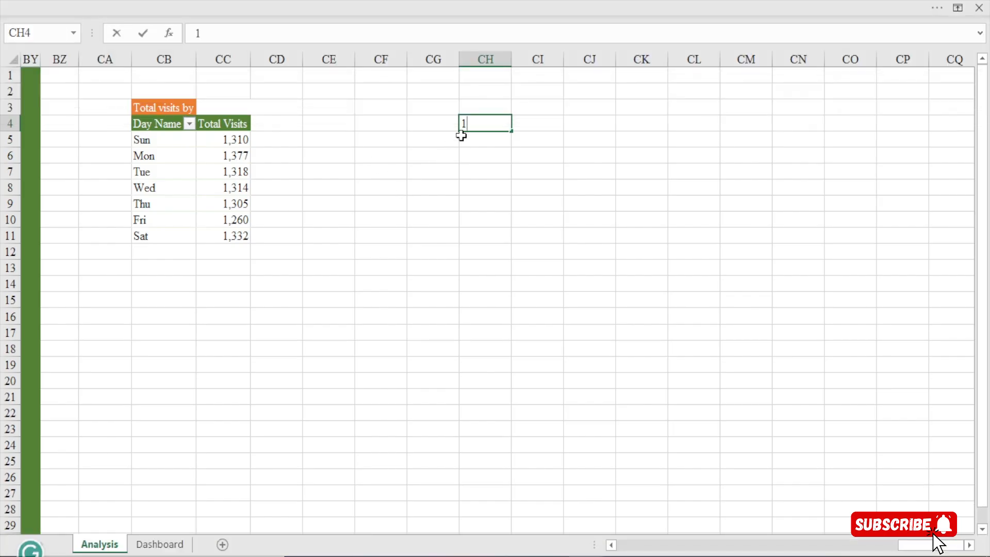
key(Return)
click(545, 122)
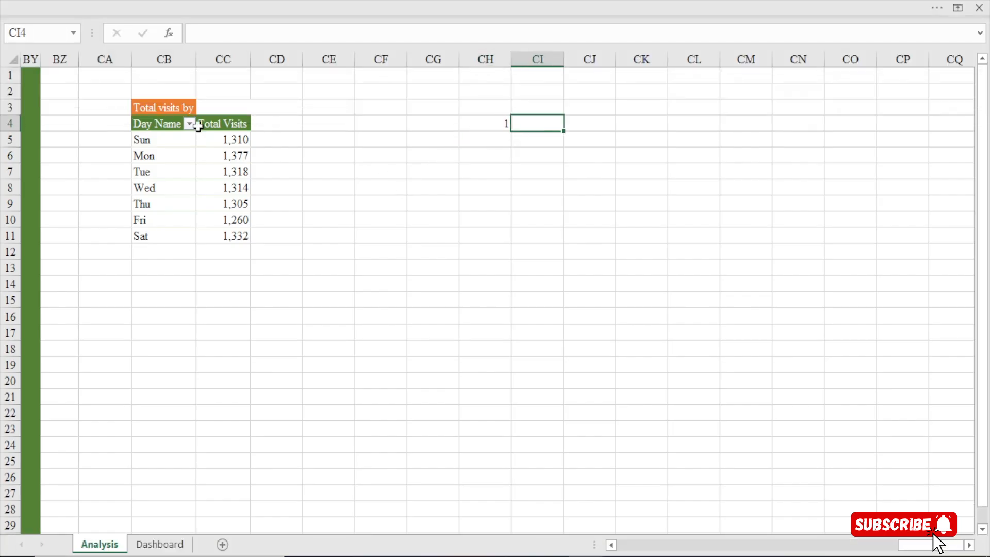
drag(220, 139, 223, 237)
click(536, 128)
text(=)
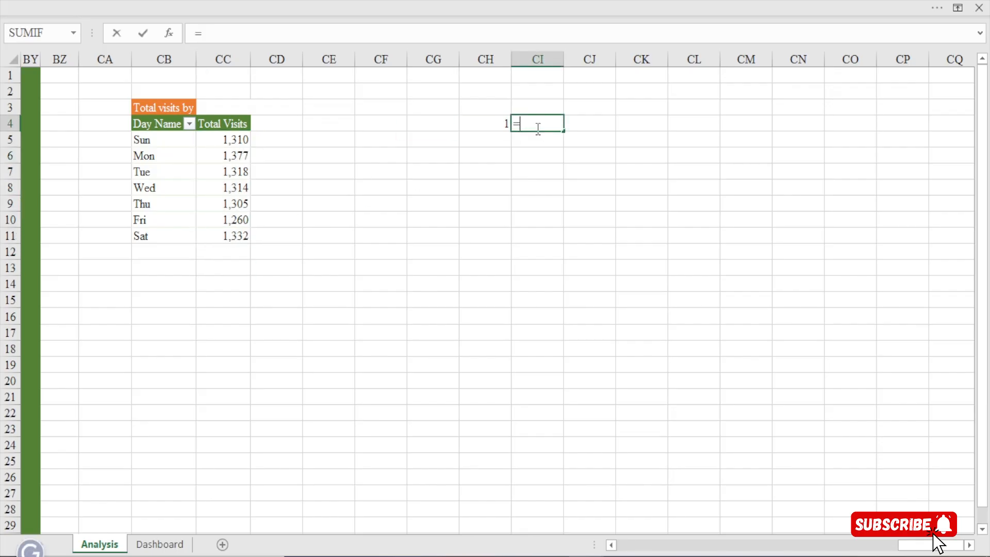
text(large)
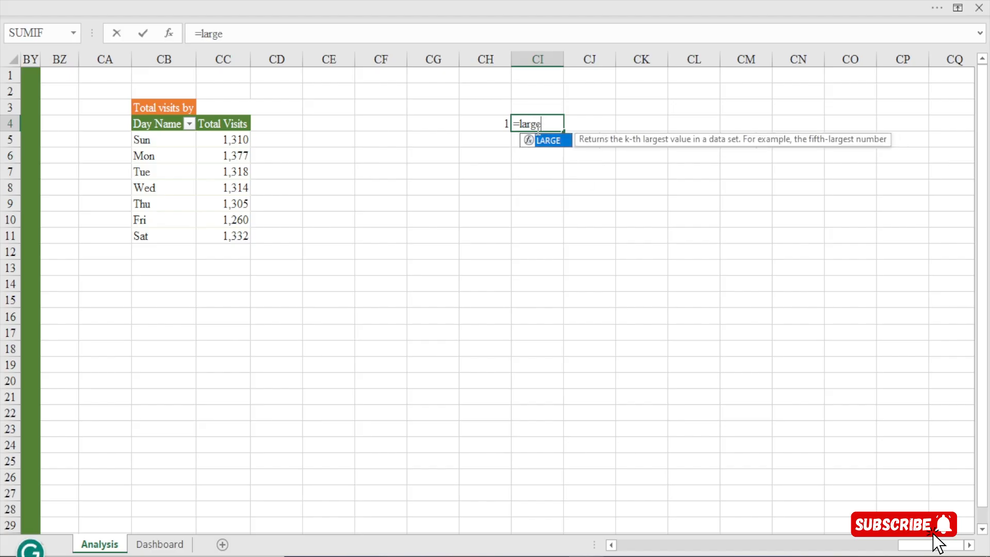
key(Tab)
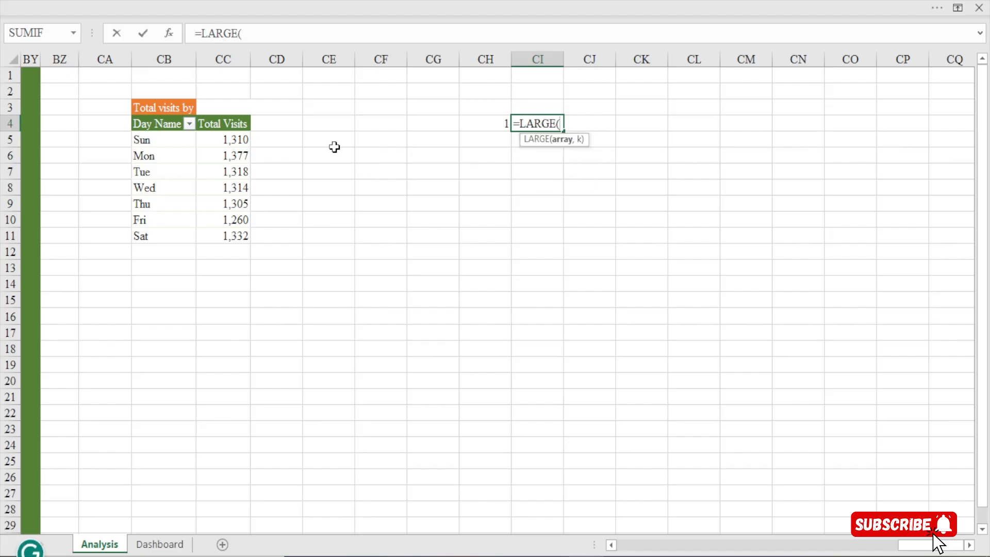
drag(221, 144, 223, 232)
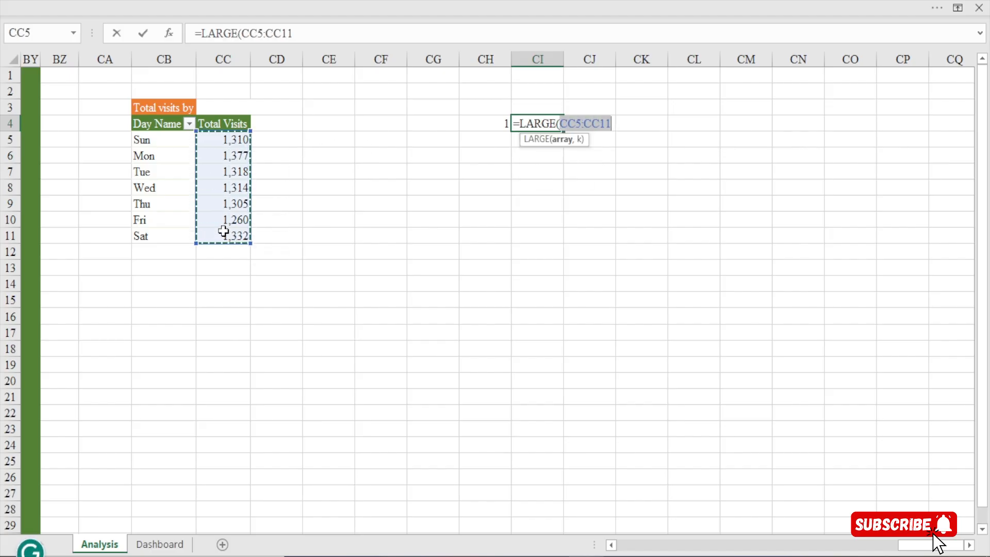
text(,)
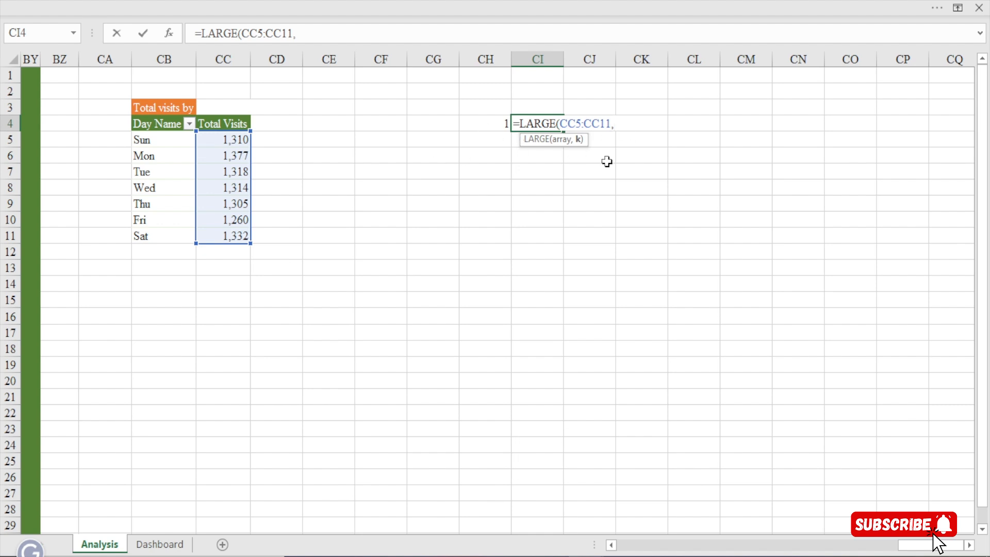
click(494, 125)
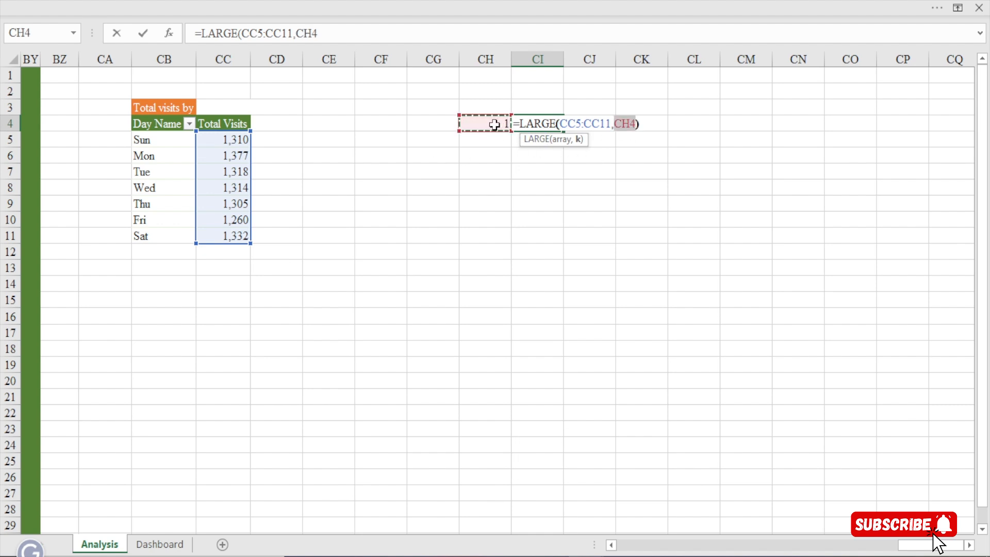
text())
key(Return)
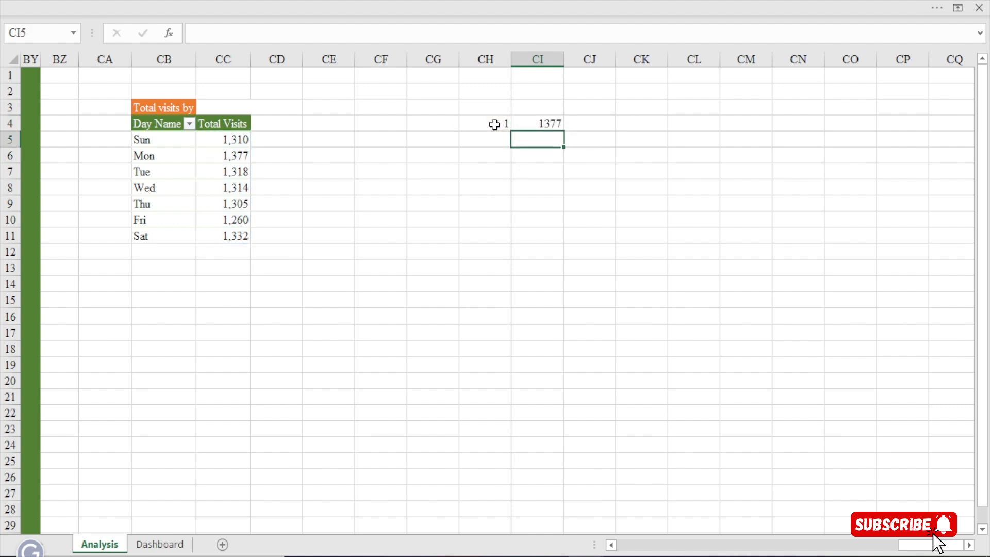
Format the LARGE result in cell CI4 with a thousands separator and no decimal places
click(551, 120)
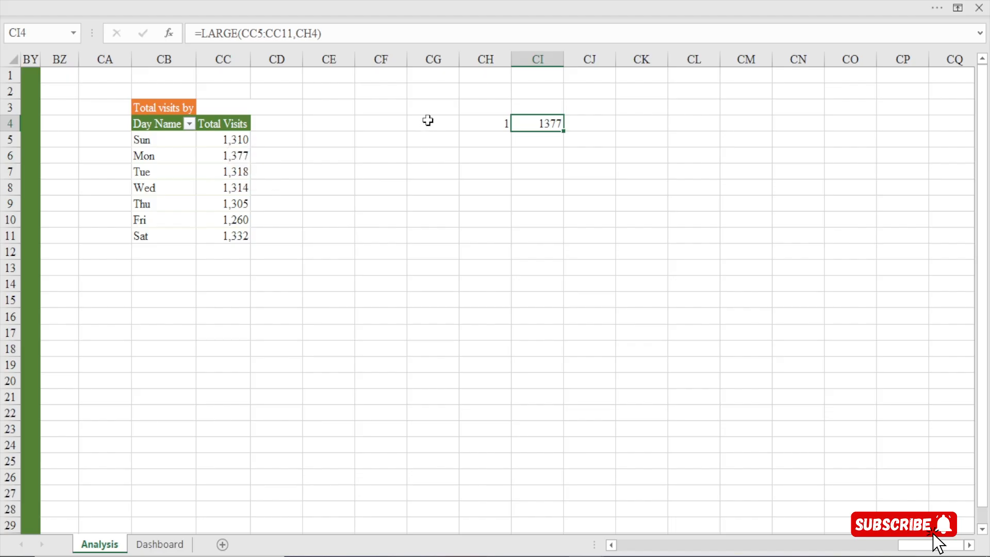
click(325, 2)
click(72, 38)
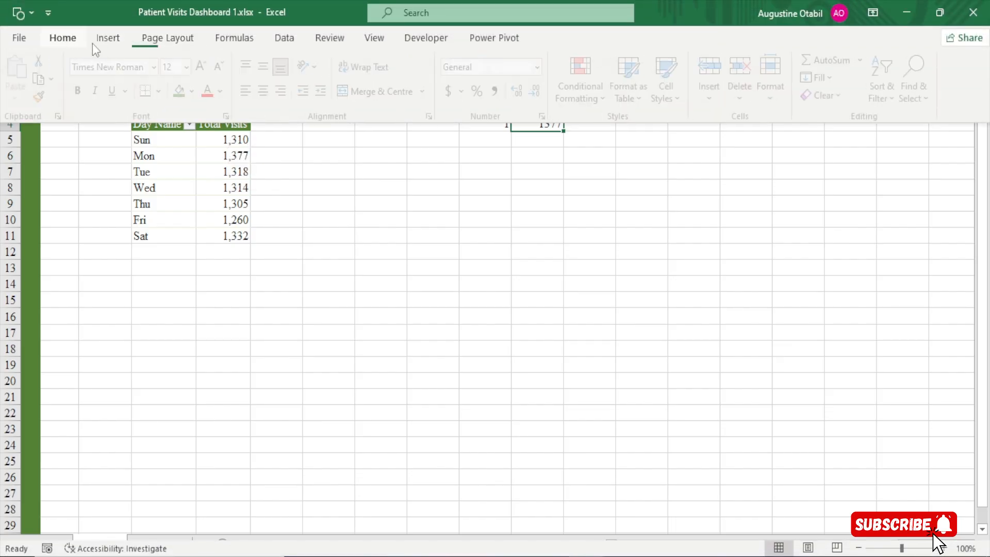
click(499, 91)
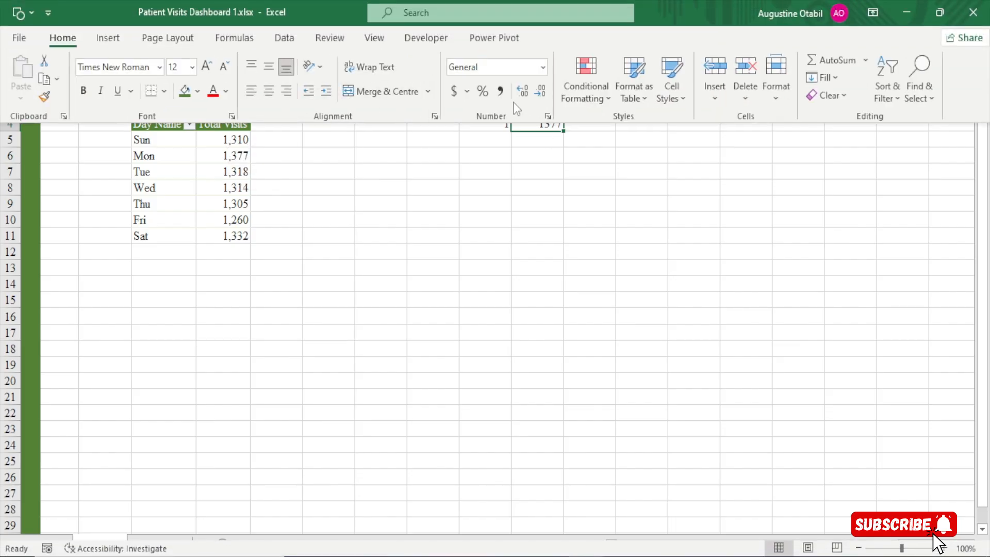
click(542, 93)
click(542, 93)
Add the column heading Highlight in cell CD4, beside the Total Visits heading
click(279, 127)
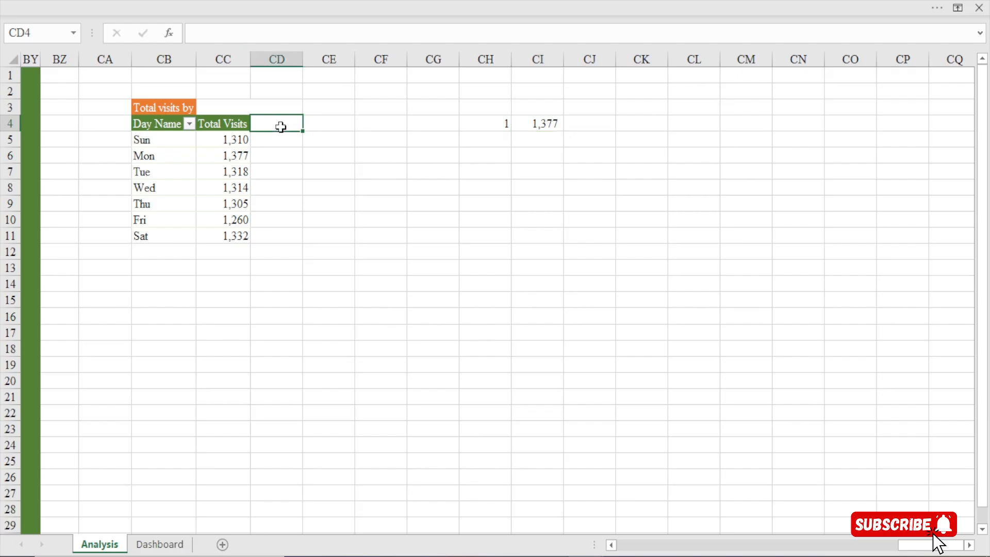
text(Hi)
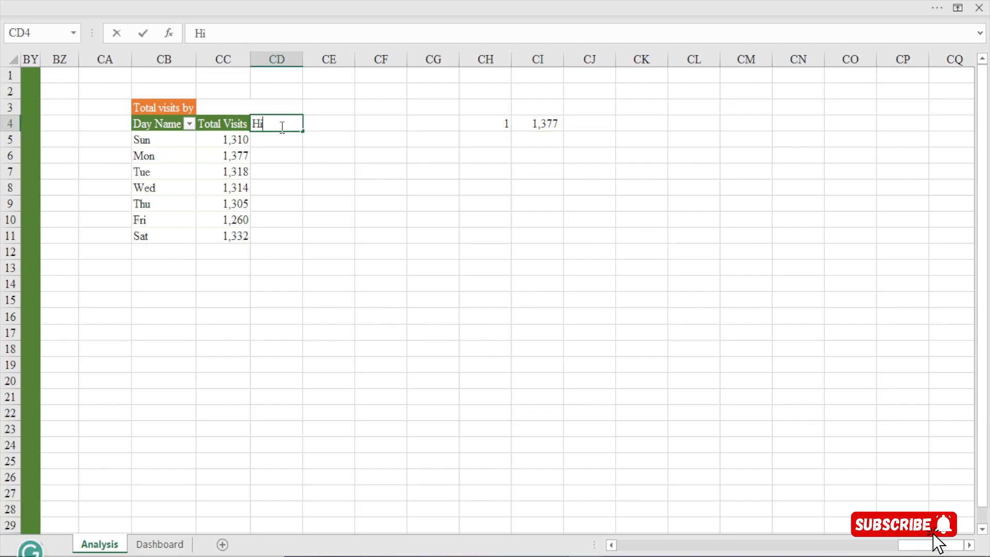
text(ghligh)
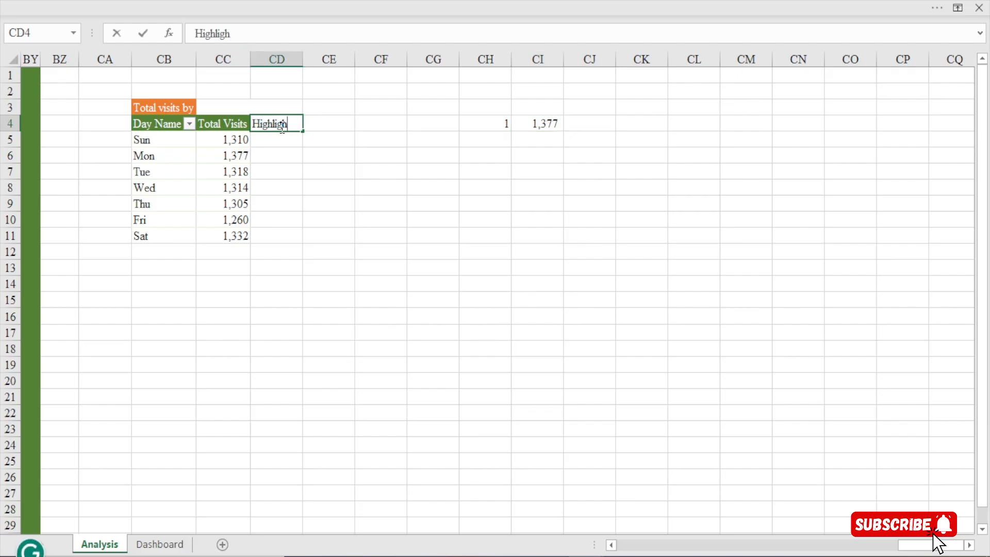
text(t)
key(Return)
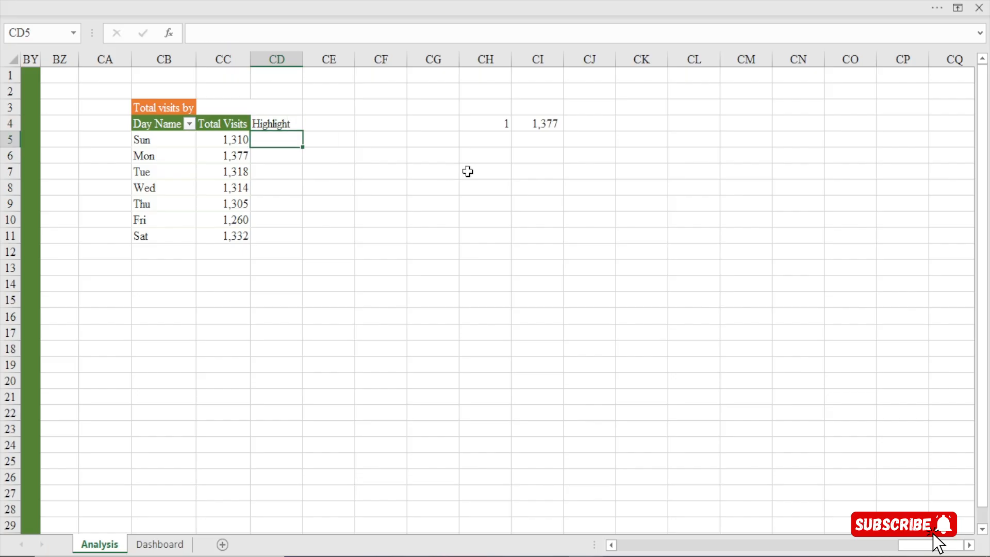
text(=)
click(227, 143)
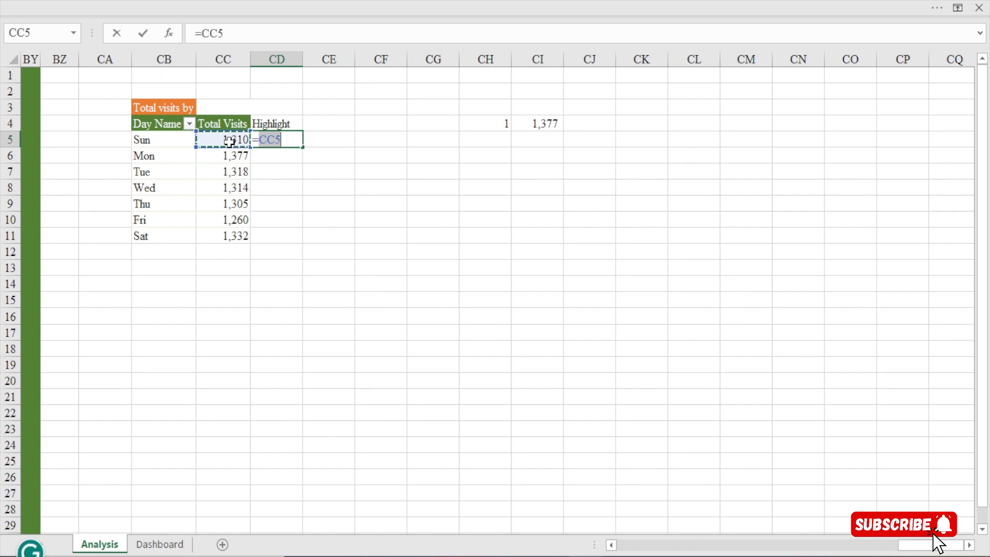
text(=)
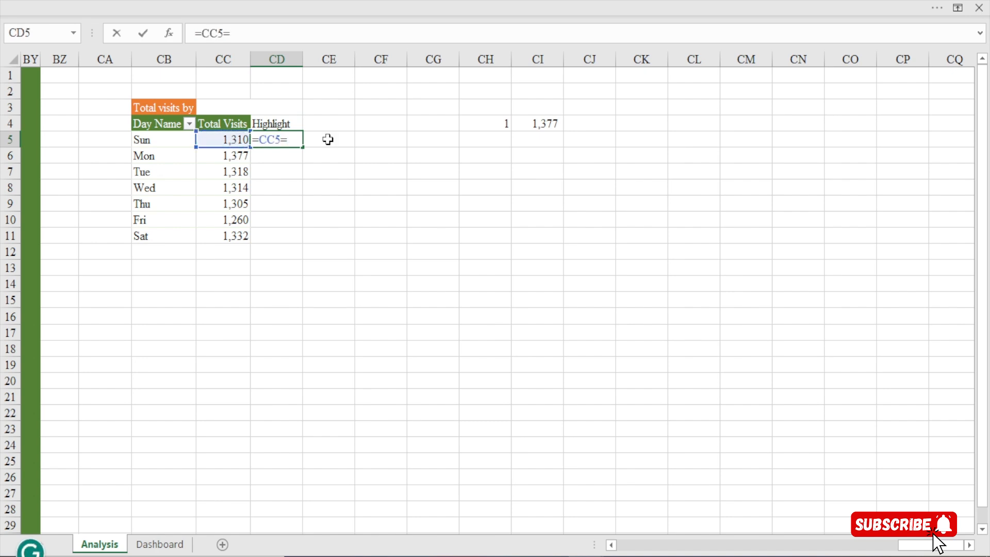
click(523, 124)
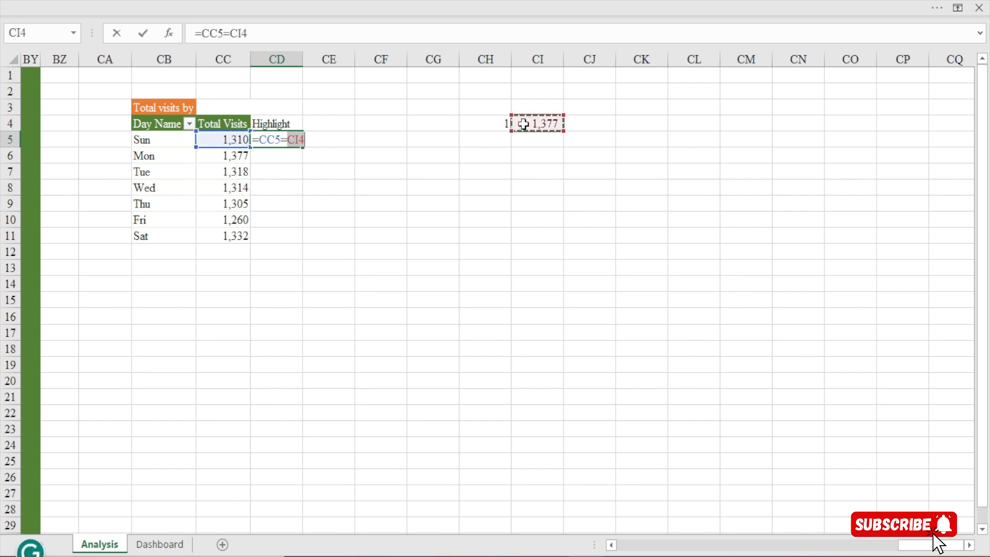
text(,)
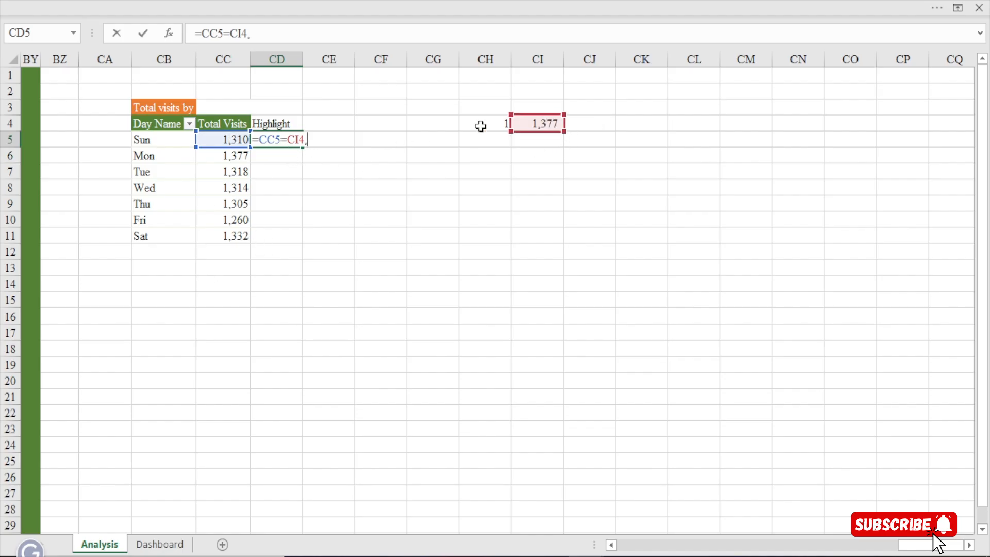
key(BackSpace)
key(BackSpace)
key(BackSpace)
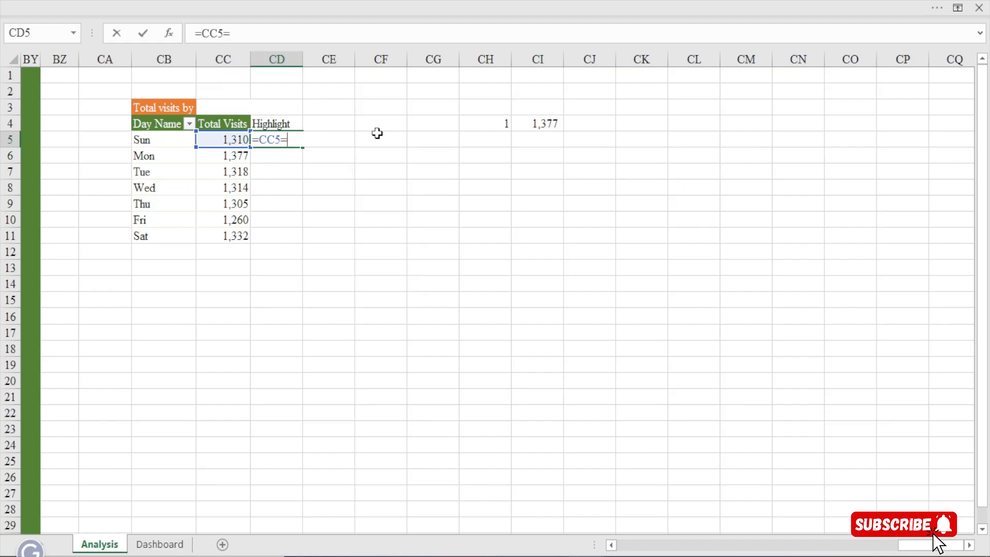
key(BackSpace)
key(BackSpace)
key(BackSpace)
key(BackSpace)
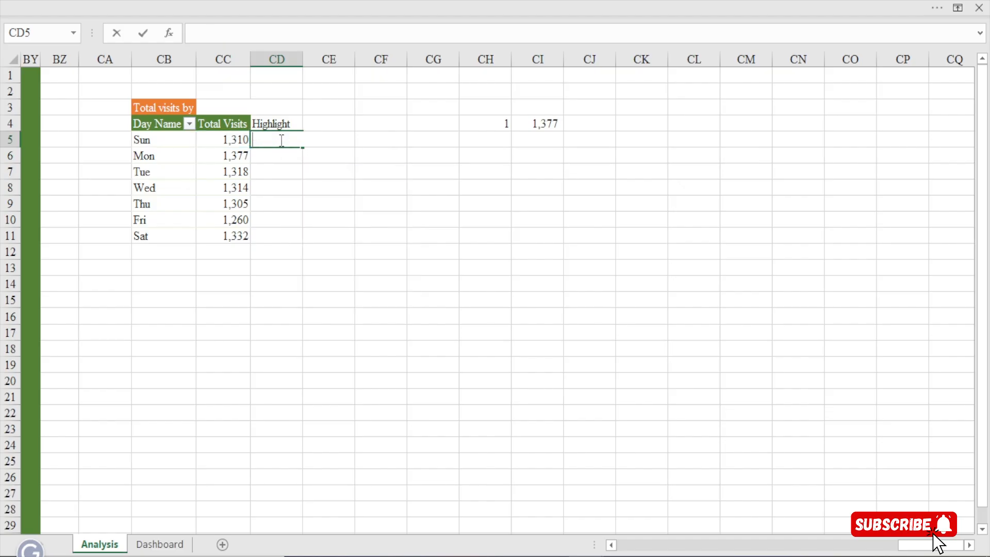
Enter the formula =IF(CC5=$CI$4,CC5) in cell CD5 and check it against cells CC5 and CI4
text(=if)
key(Tab)
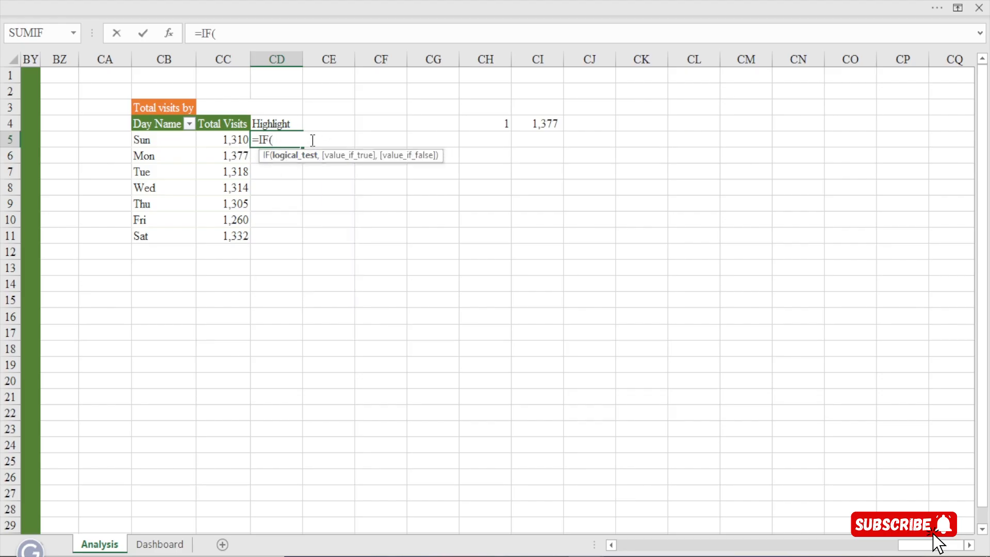
click(236, 139)
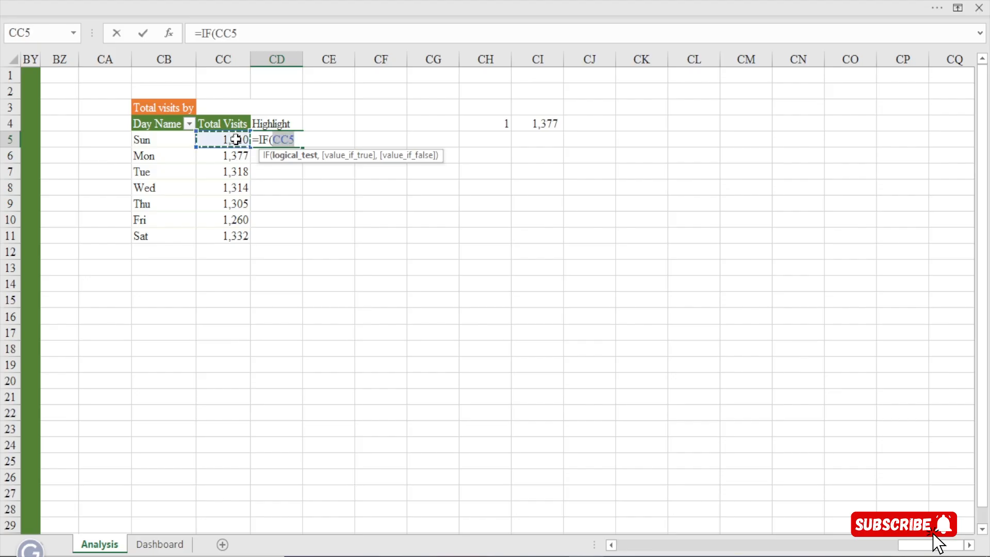
text(=)
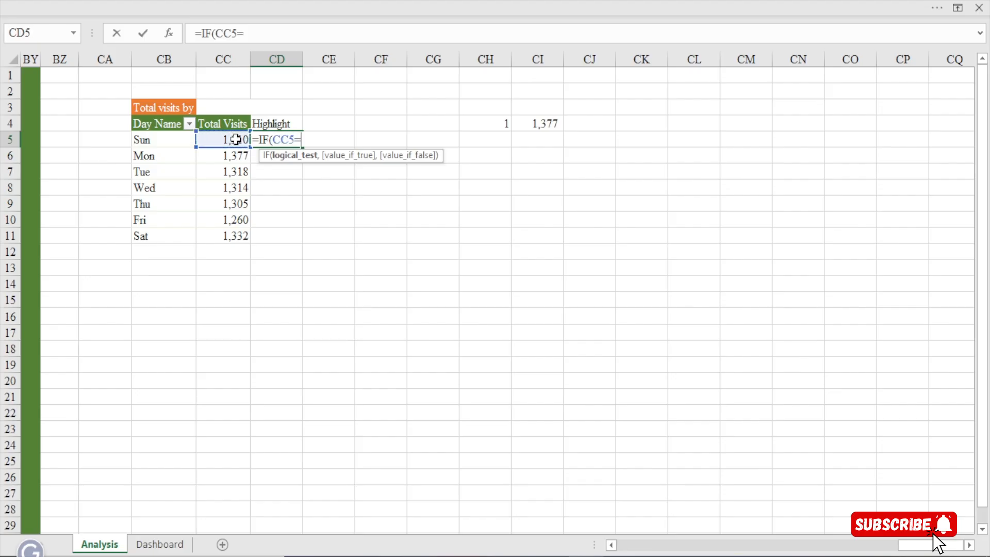
click(540, 122)
key(F4)
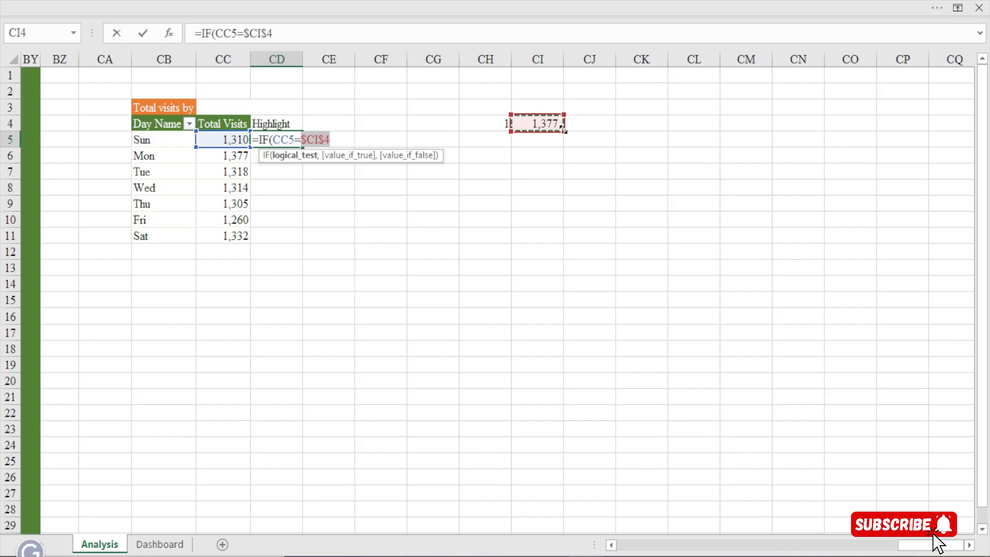
text(,)
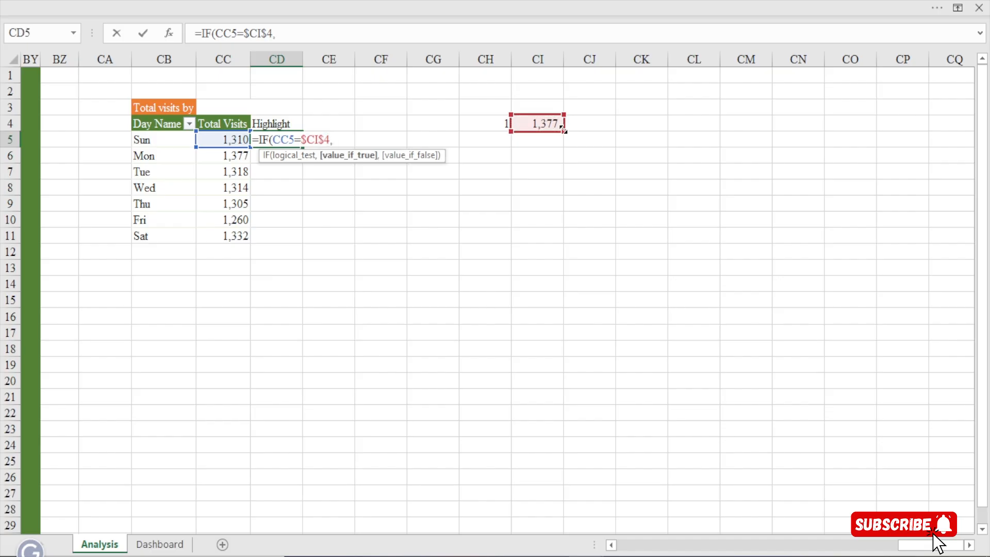
click(230, 139)
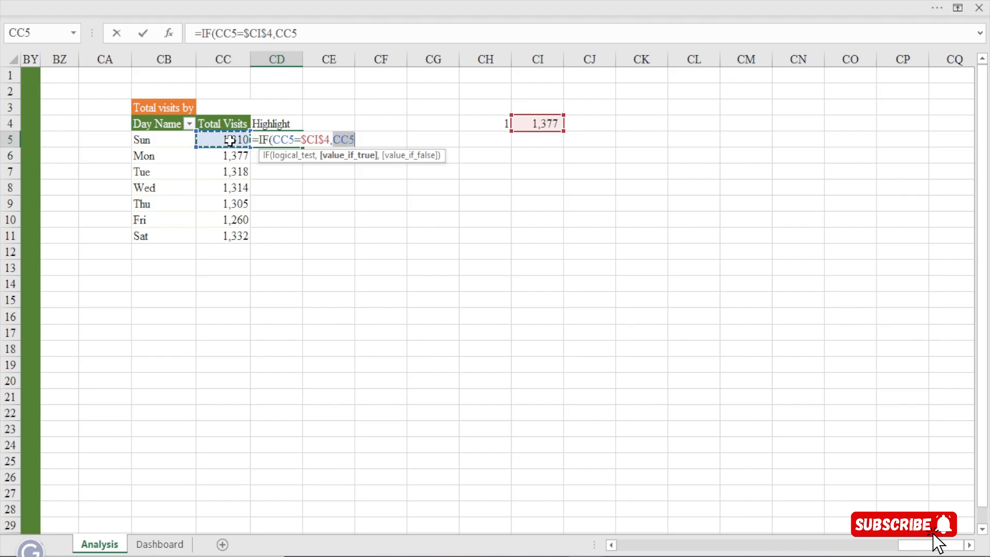
text())
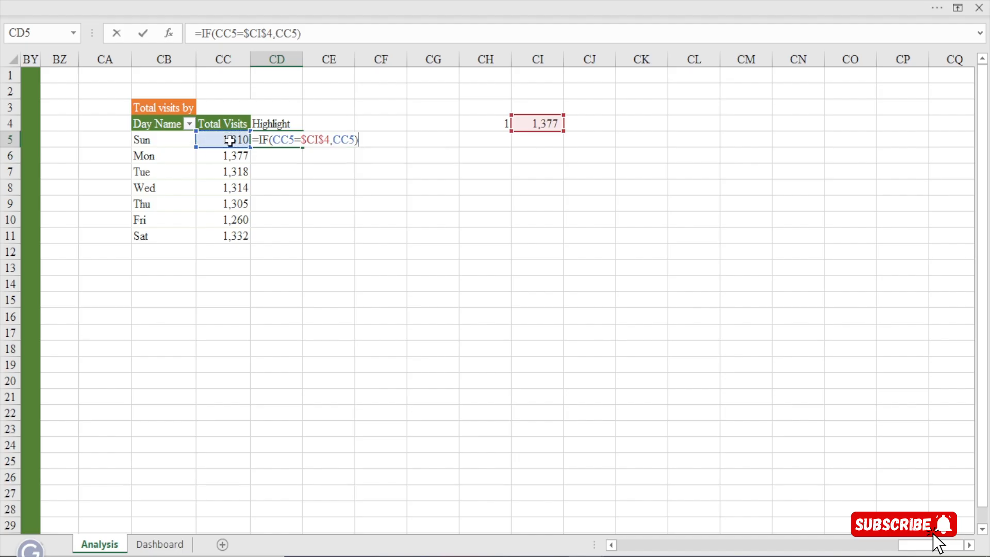
key(Return)
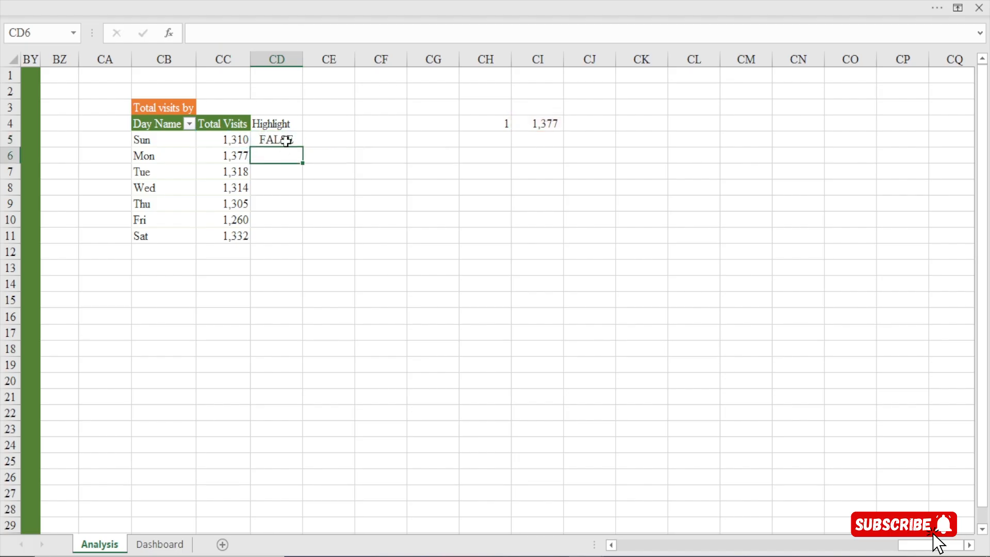
click(286, 140)
click(242, 140)
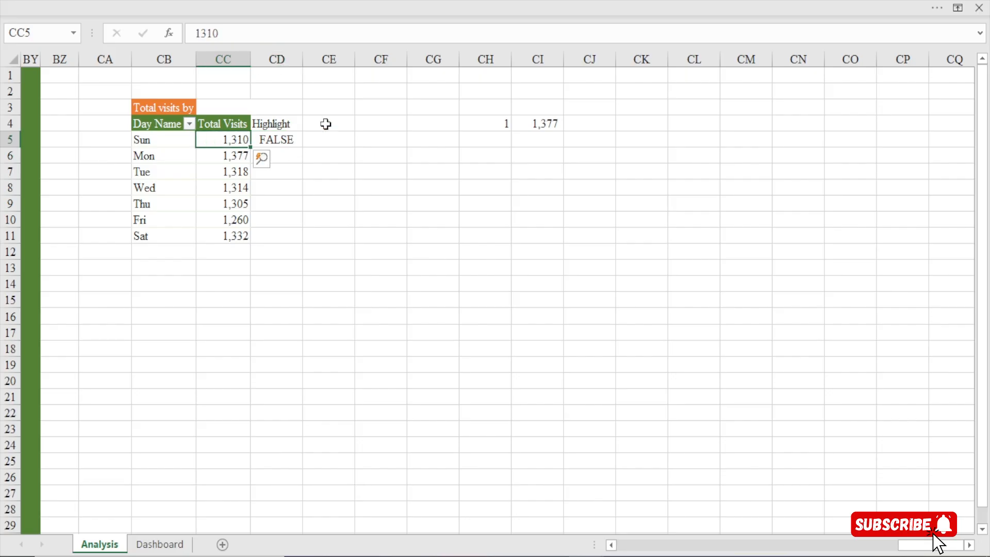
click(548, 124)
click(279, 137)
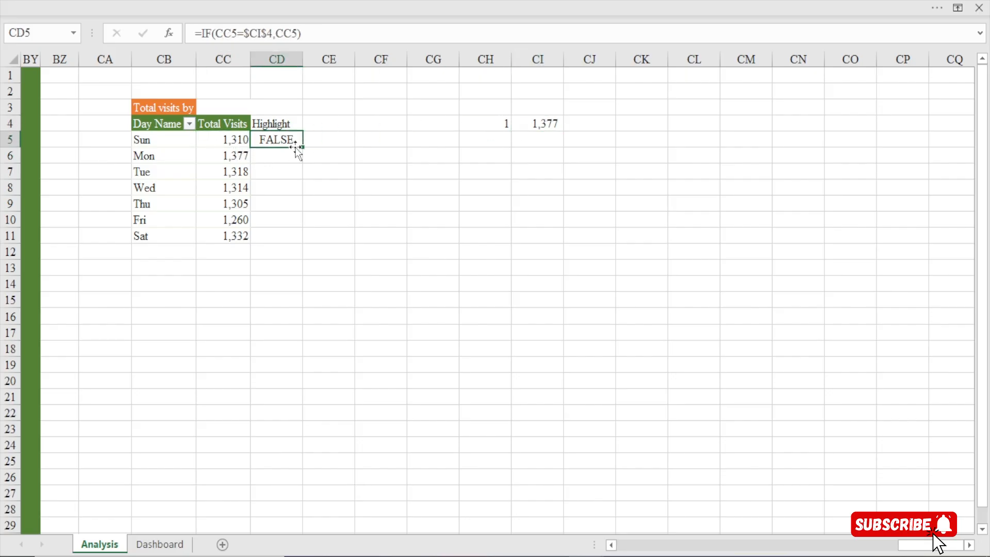
Fill the Highlight formula from CD5 down to CD11 and check it against the Total Visits values and cell CI4
drag(303, 147, 303, 240)
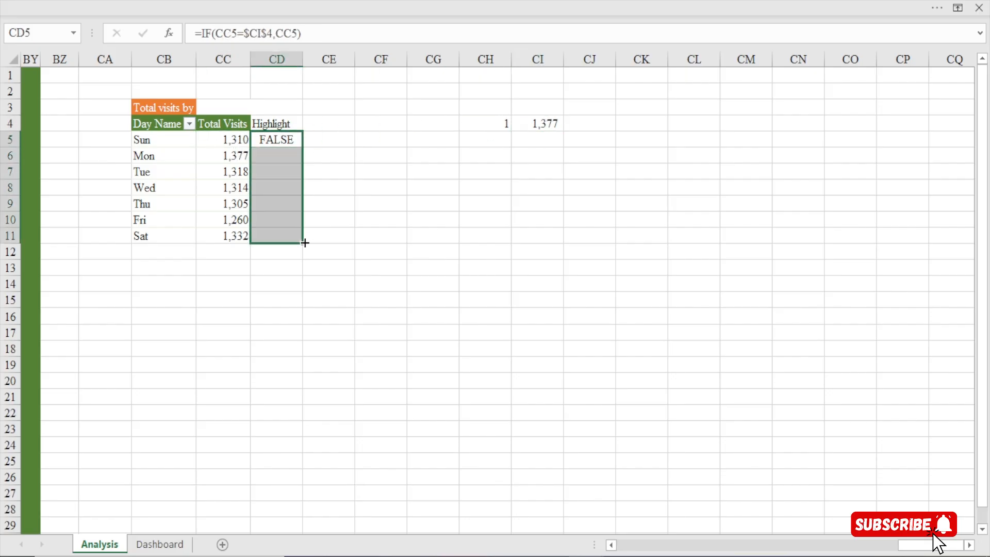
click(279, 154)
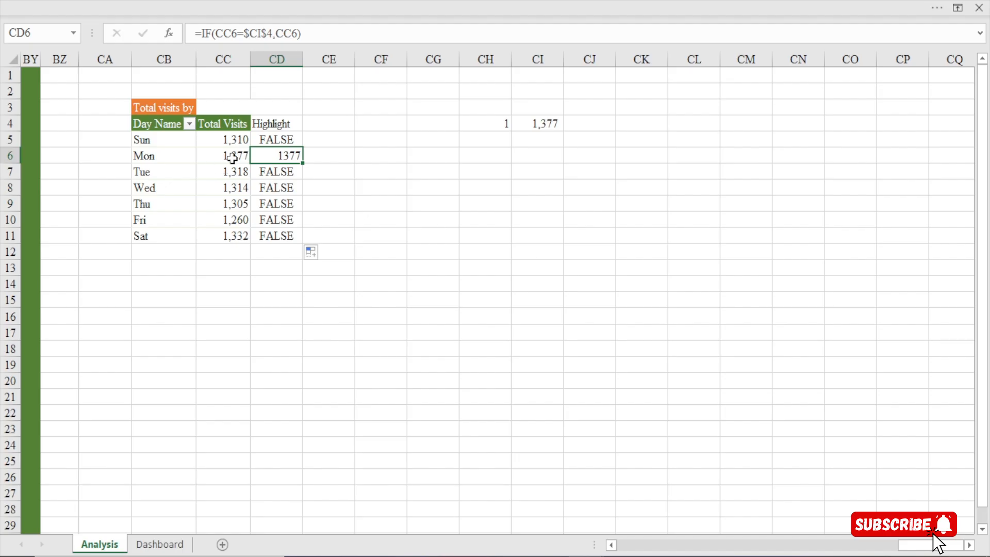
click(232, 158)
click(551, 126)
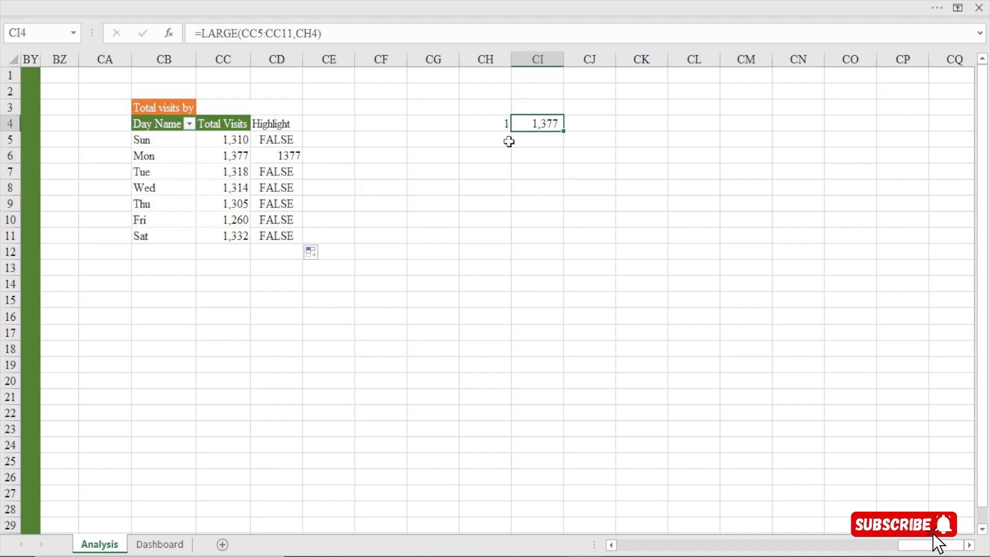
click(277, 155)
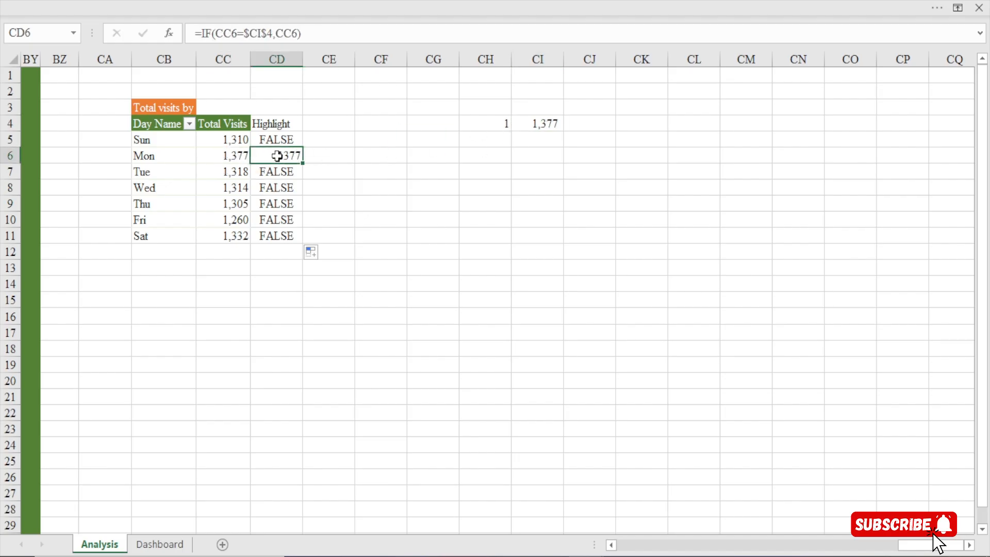
click(240, 171)
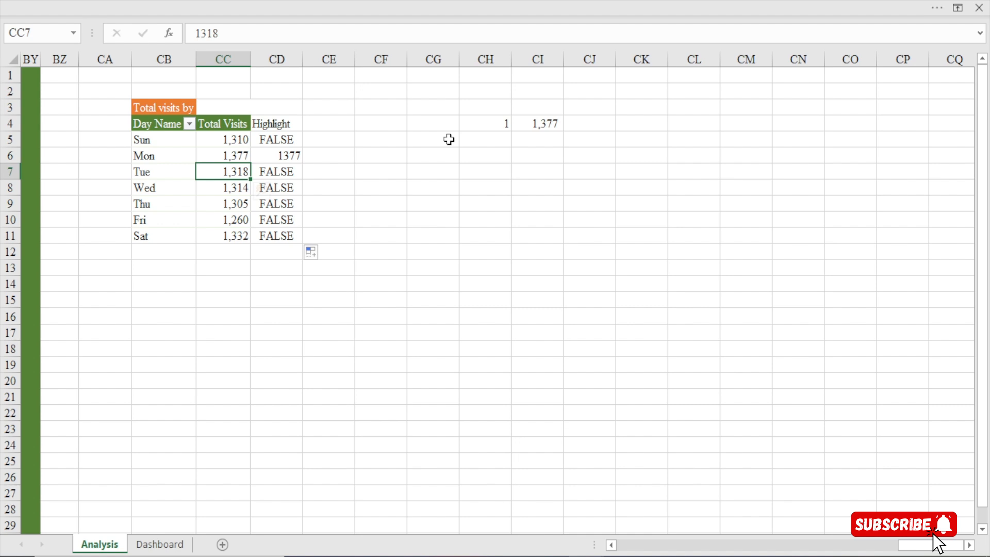
click(537, 124)
drag(273, 177, 282, 235)
click(269, 188)
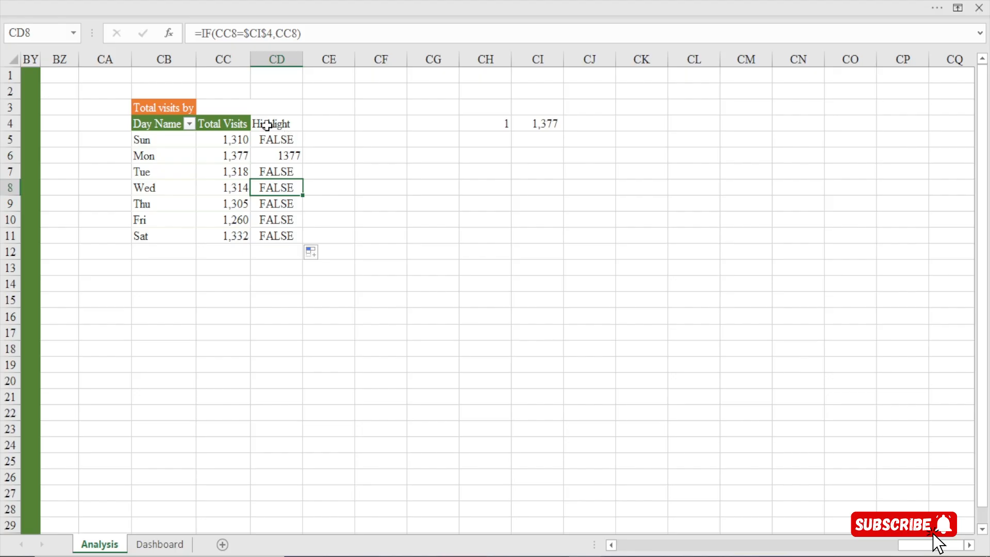
Clear cells CD4:CJ12 and build a linked copy of the day table in CE4:CF11, starting with =CB4 in CE4
drag(267, 124, 589, 259)
key(Delete)
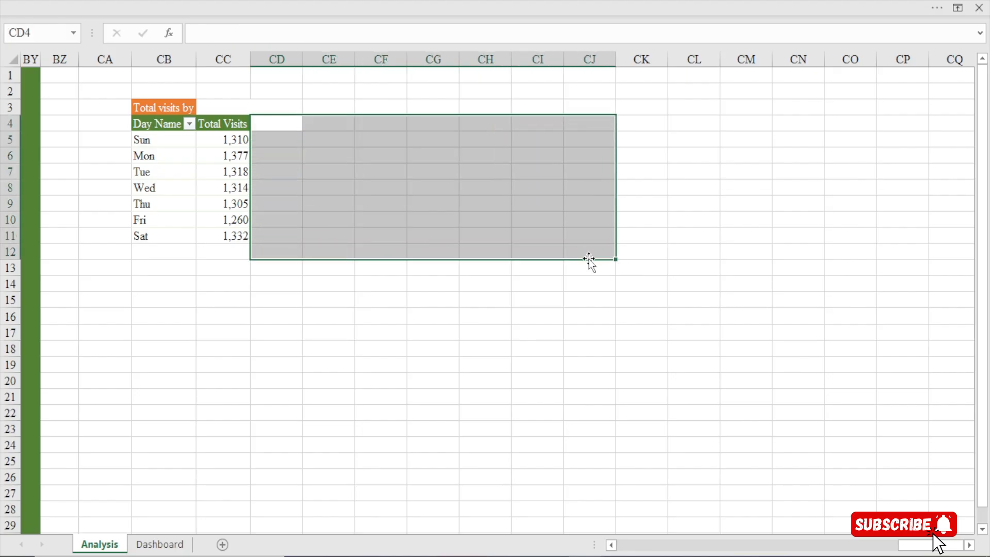
click(313, 124)
text(=)
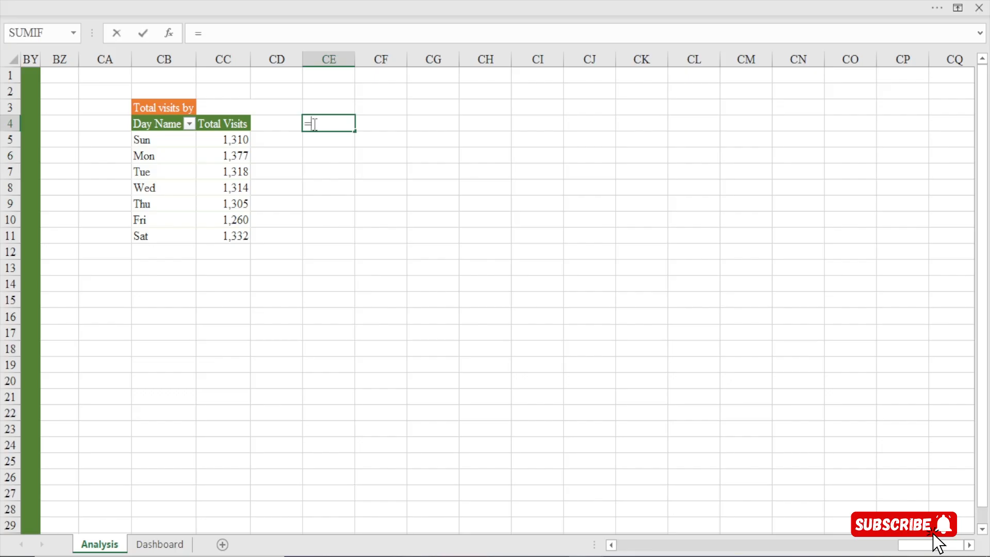
click(161, 124)
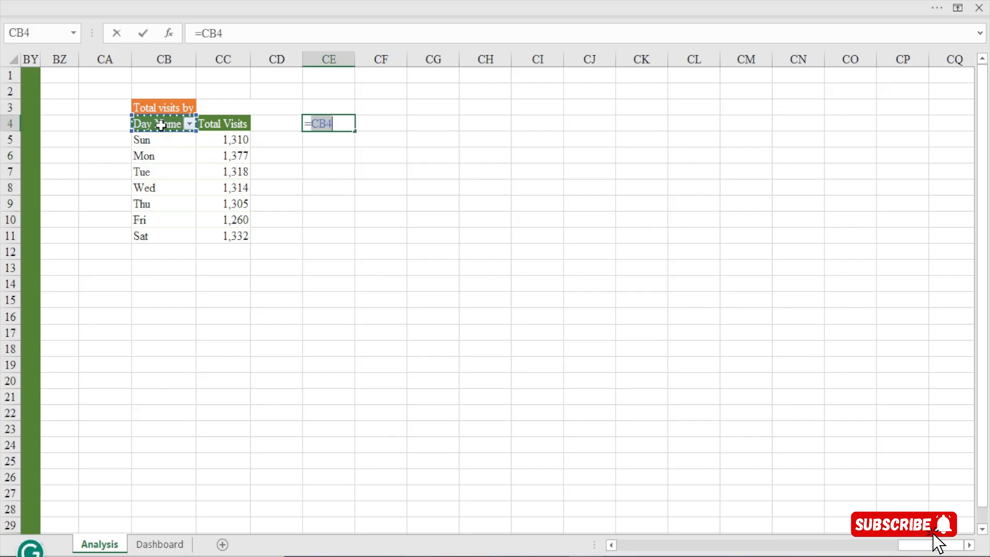
key(Return)
click(323, 123)
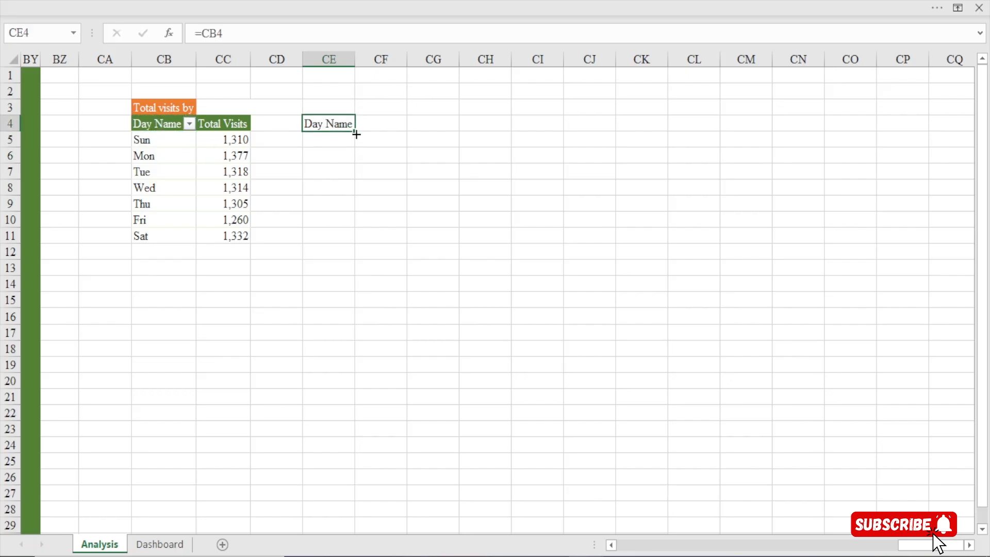
drag(356, 134, 406, 244)
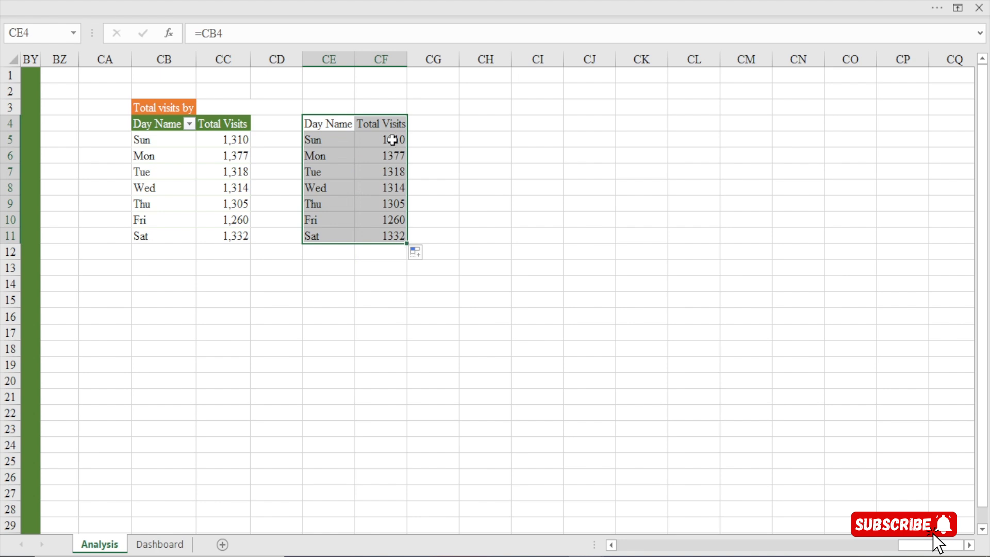
Copy the formatting of cell CC5 onto the linked visit values in CF5:CF11
click(227, 141)
click(131, 2)
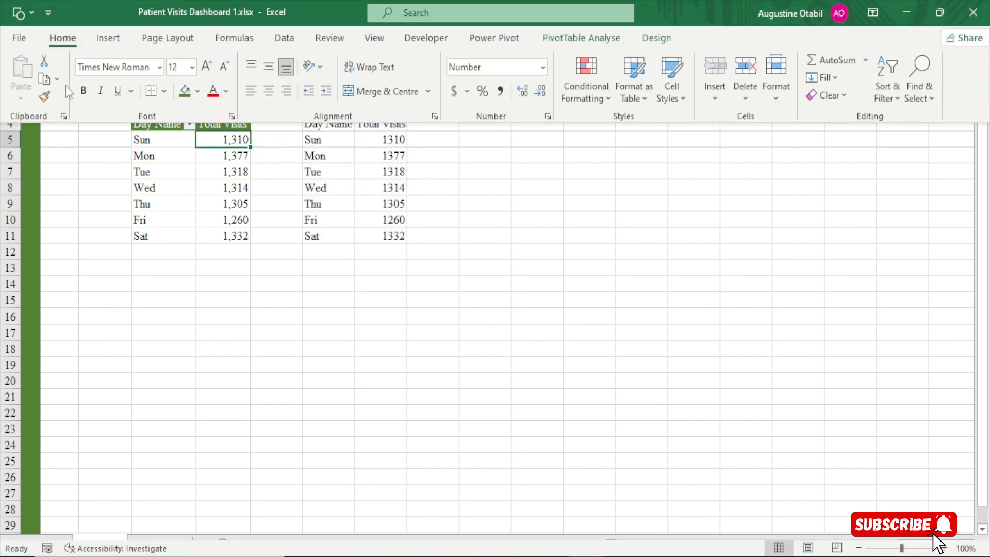
drag(394, 138, 391, 238)
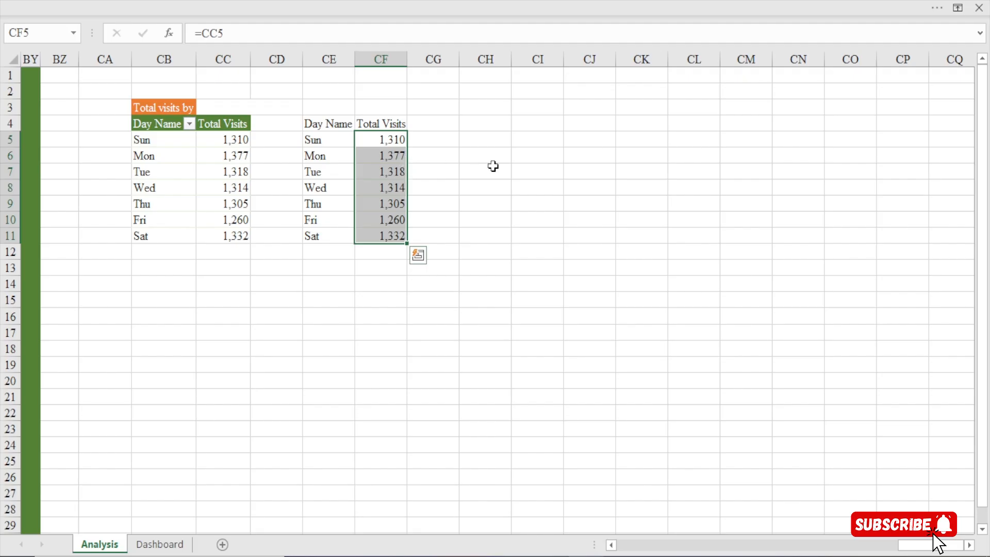
Enter the rank value 1 in cell CI4
click(442, 123)
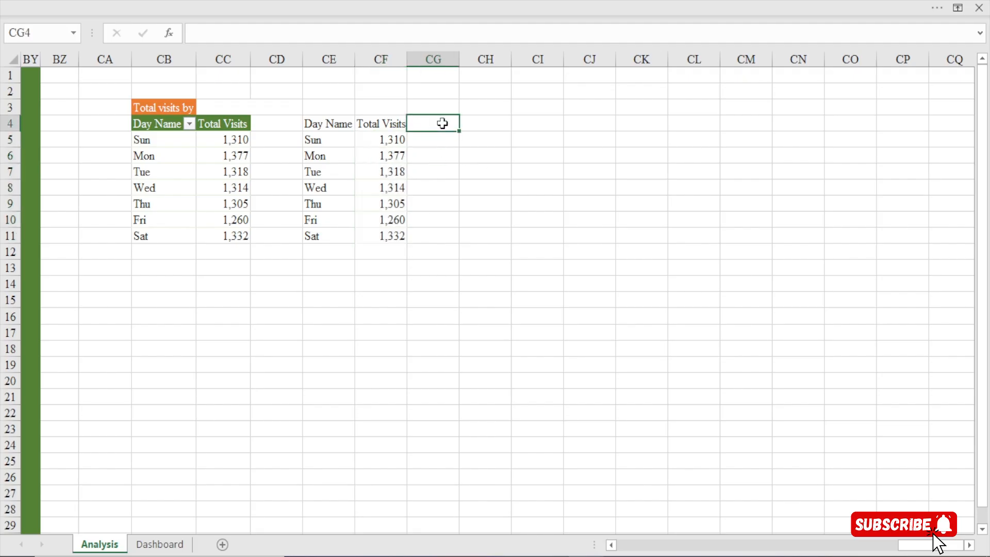
click(591, 120)
text(=)
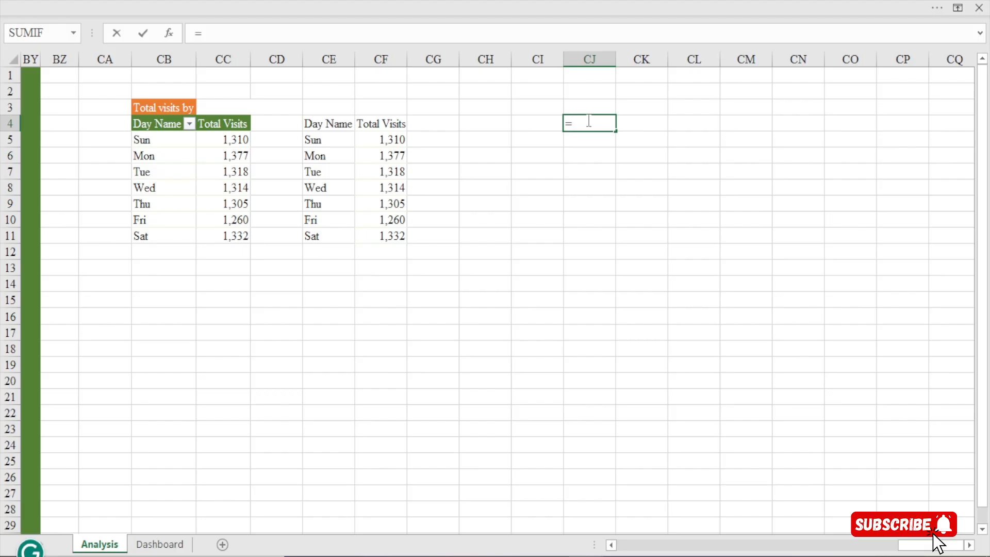
key(Escape)
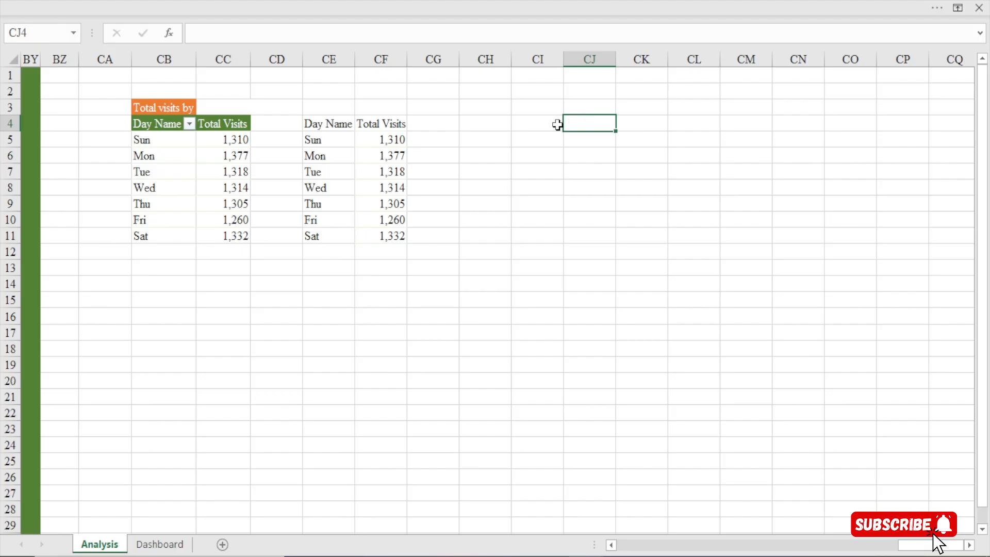
click(557, 124)
text(1)
key(Return)
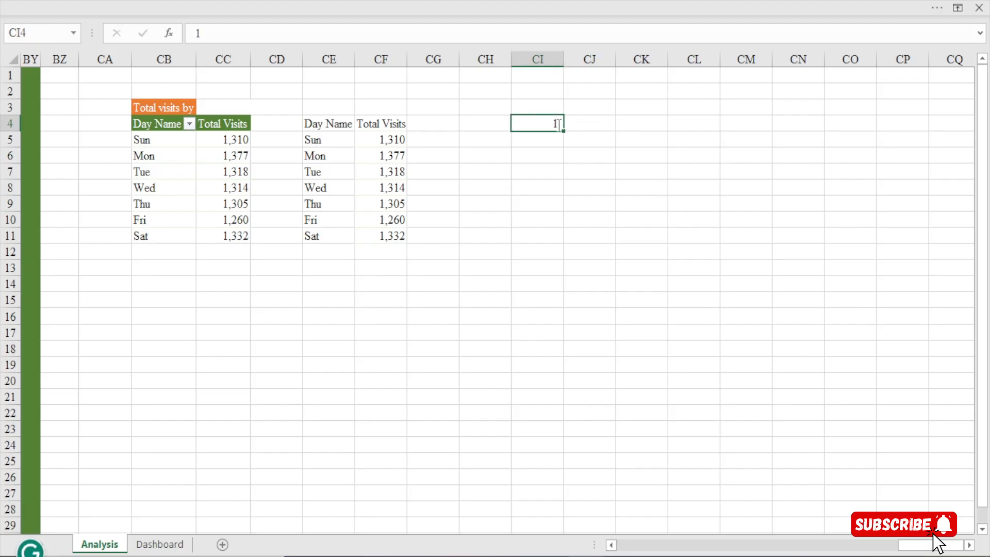
Enter the formula =LARGE(CF5:CF11,CI4) in cell CJ4
click(580, 123)
text(=lar)
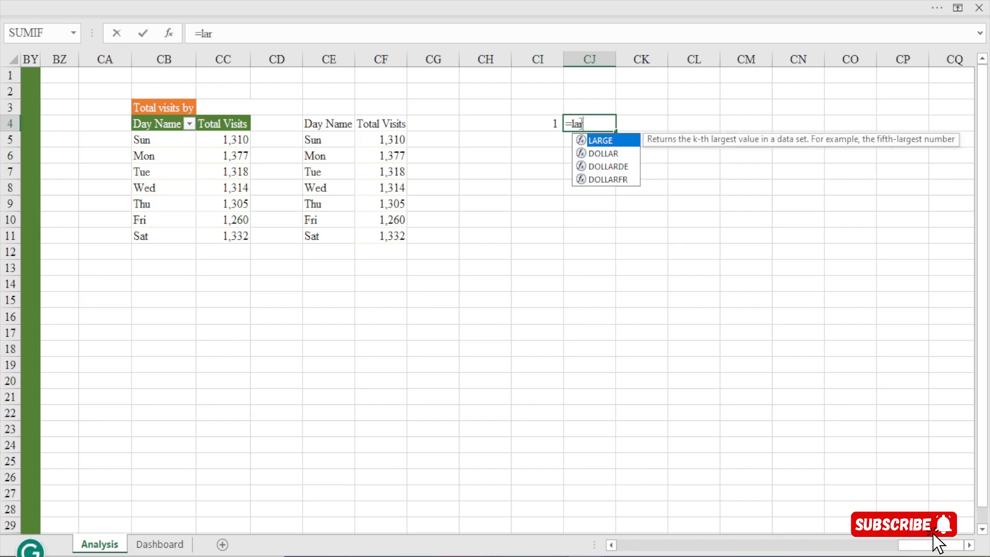
key(Tab)
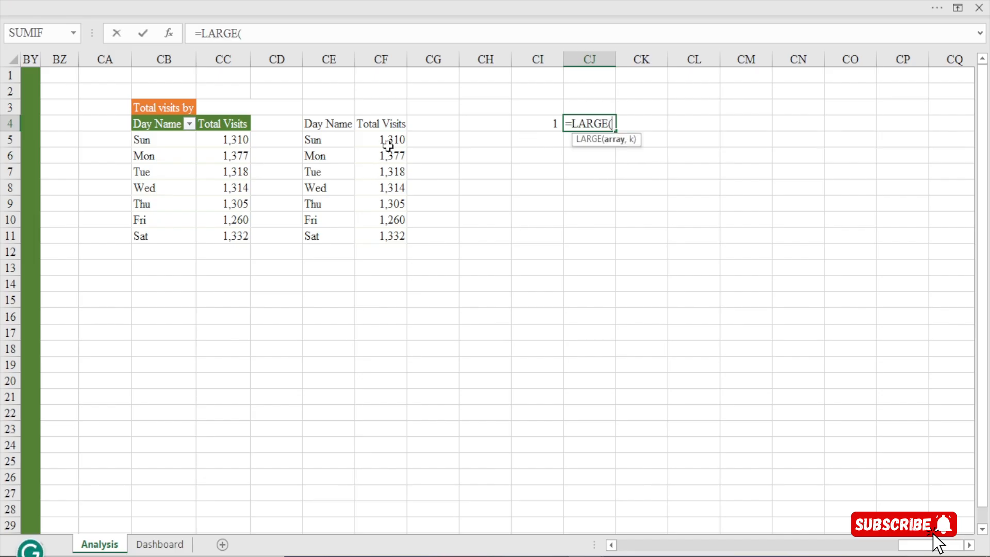
drag(388, 141, 398, 248)
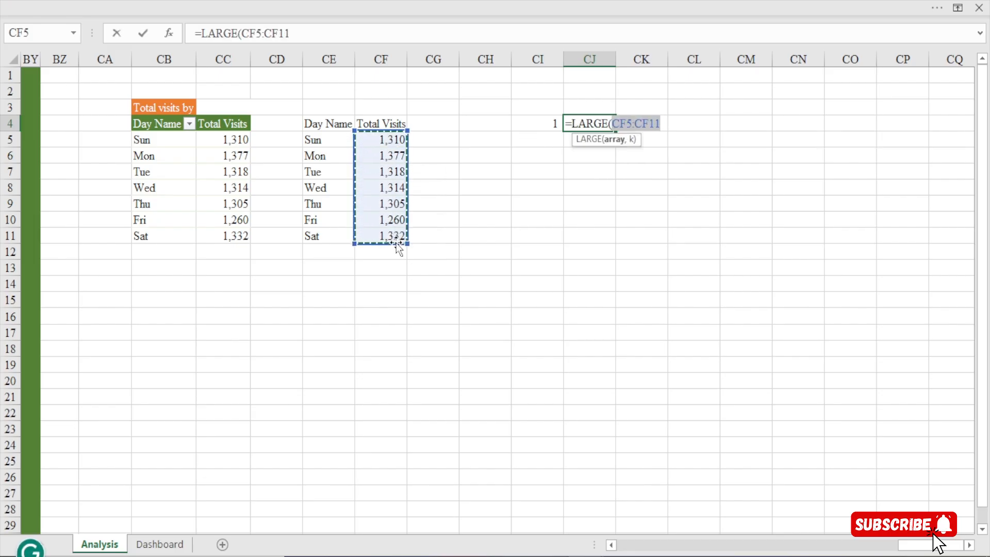
text(,)
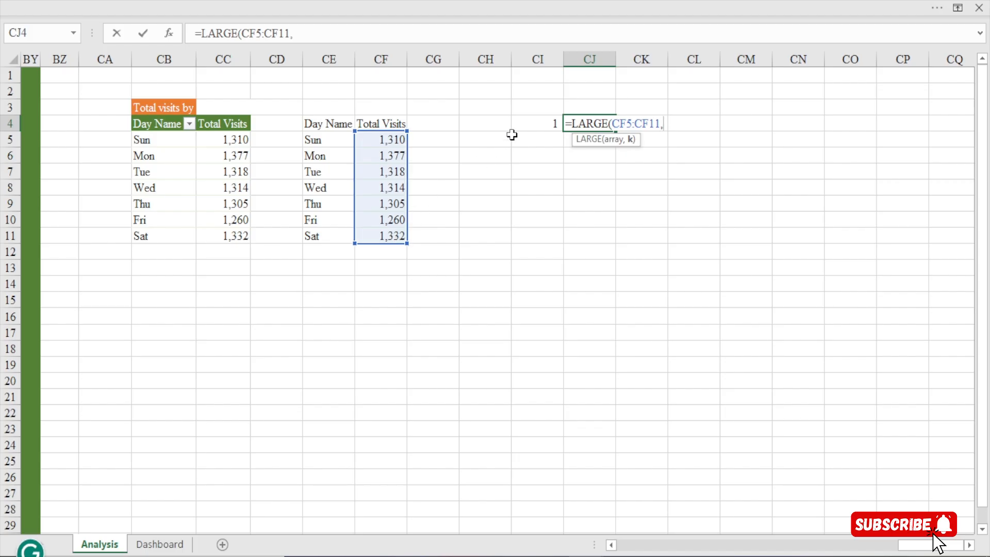
click(530, 120)
key(Return)
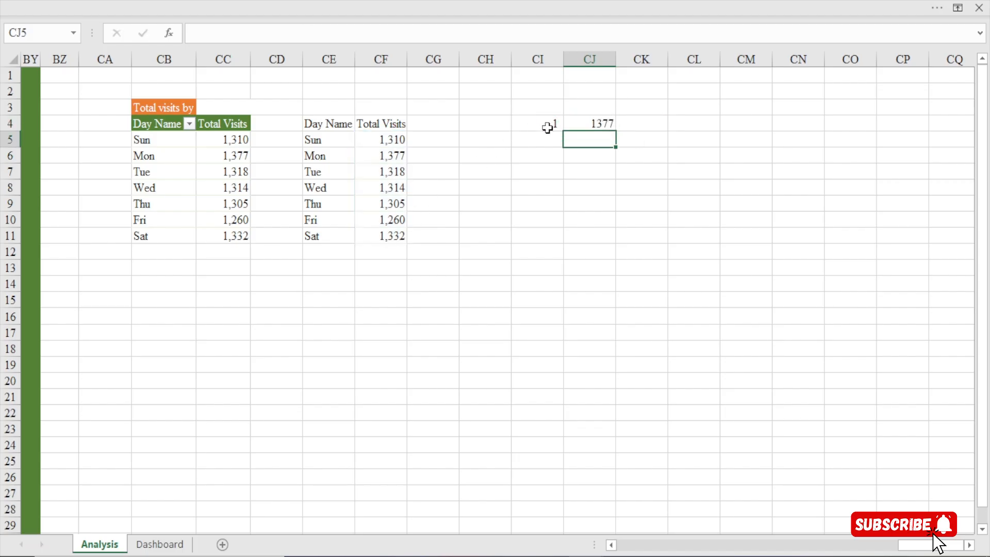
Format the LARGE result in cell CJ4 with a thousands separator and no decimal places
click(592, 121)
click(407, 18)
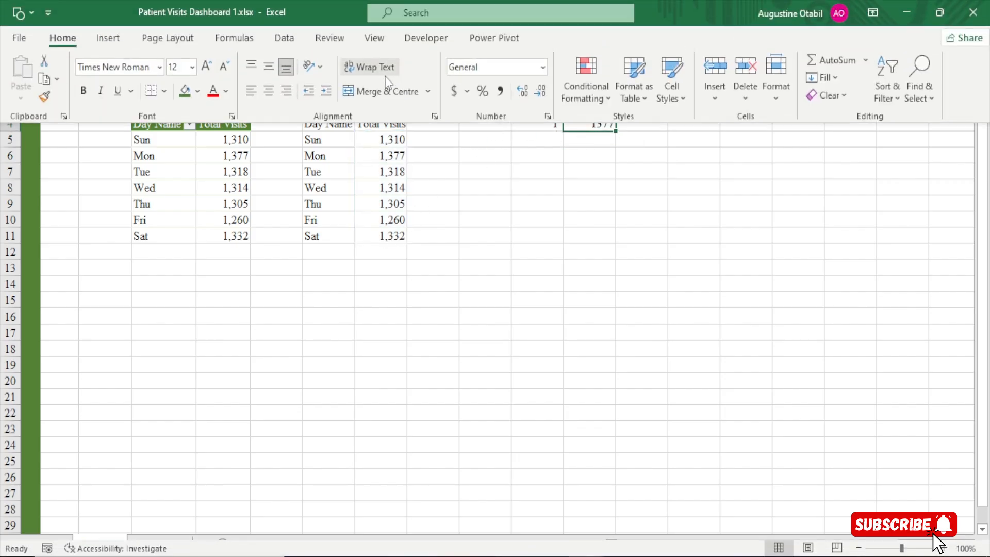
click(500, 93)
click(540, 92)
click(540, 93)
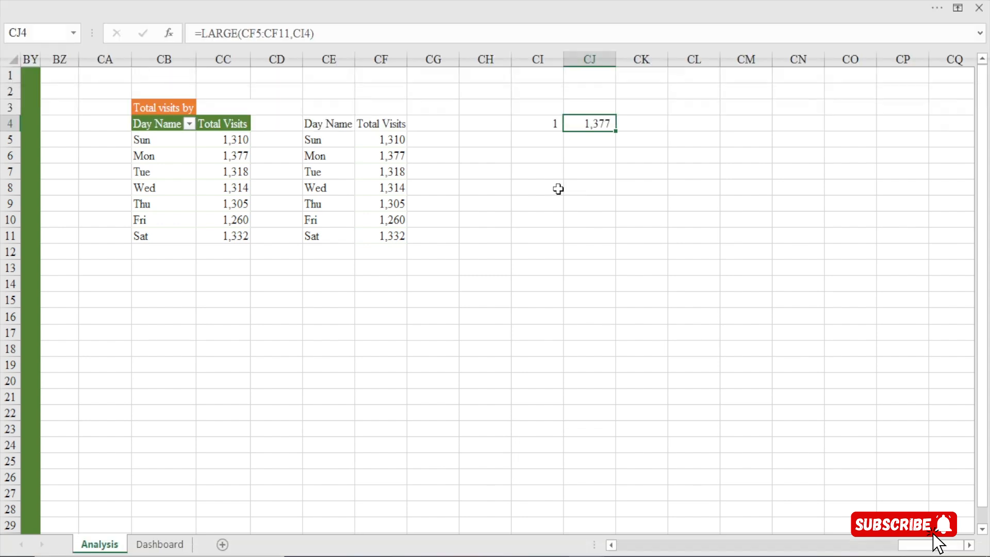
Add the column heading Highlight in cell CG4, beside the linked Total Visits heading
click(441, 125)
text(H)
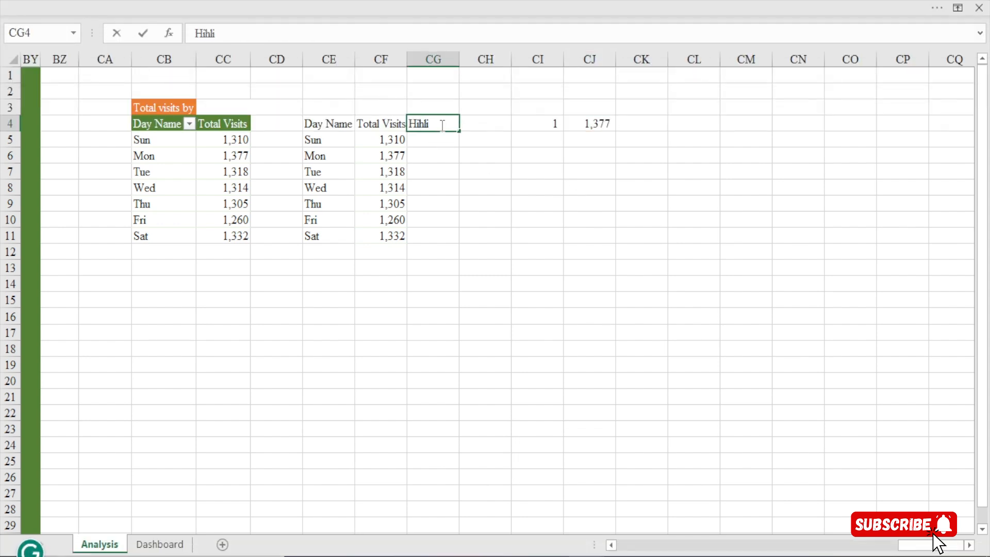
text(igh)
key(Return)
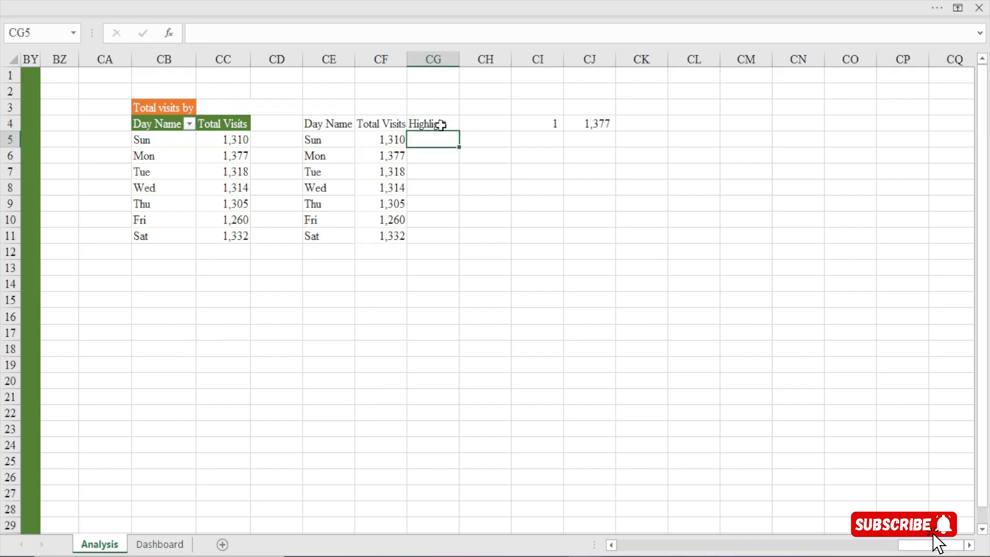
Enter the formula =IF(CF5=$CJ$4,CF5) in cell CG5 and fill it down to CG11
text(=if)
key(Tab)
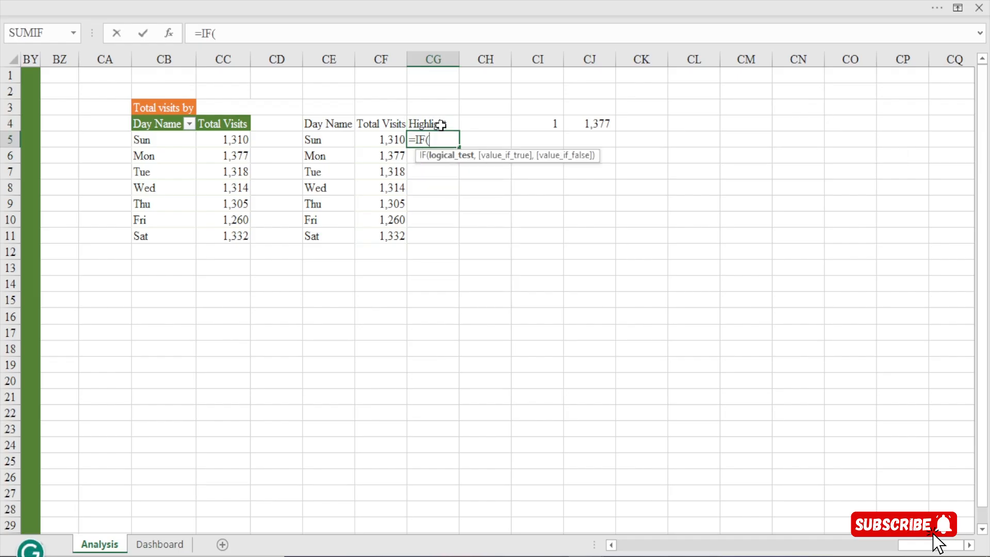
click(390, 140)
text(=)
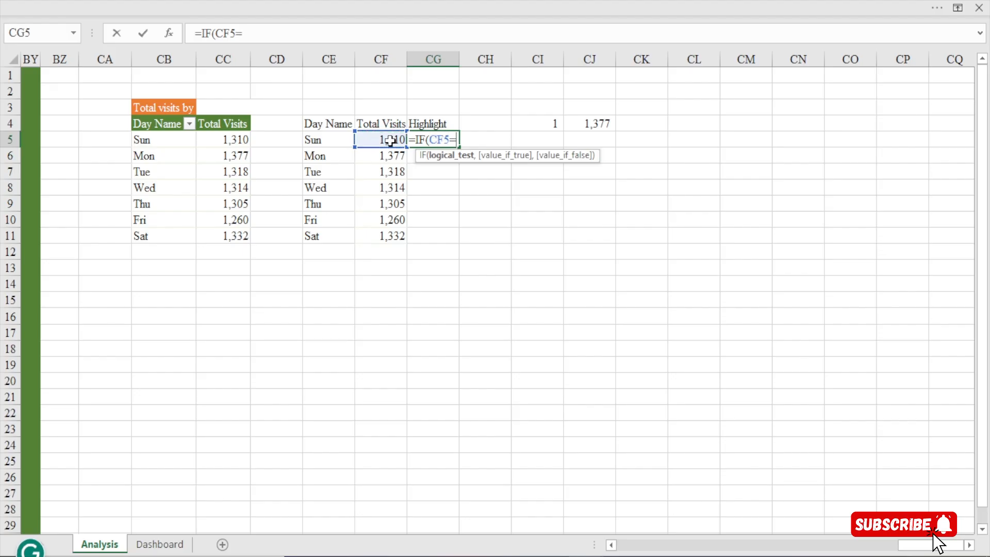
click(602, 124)
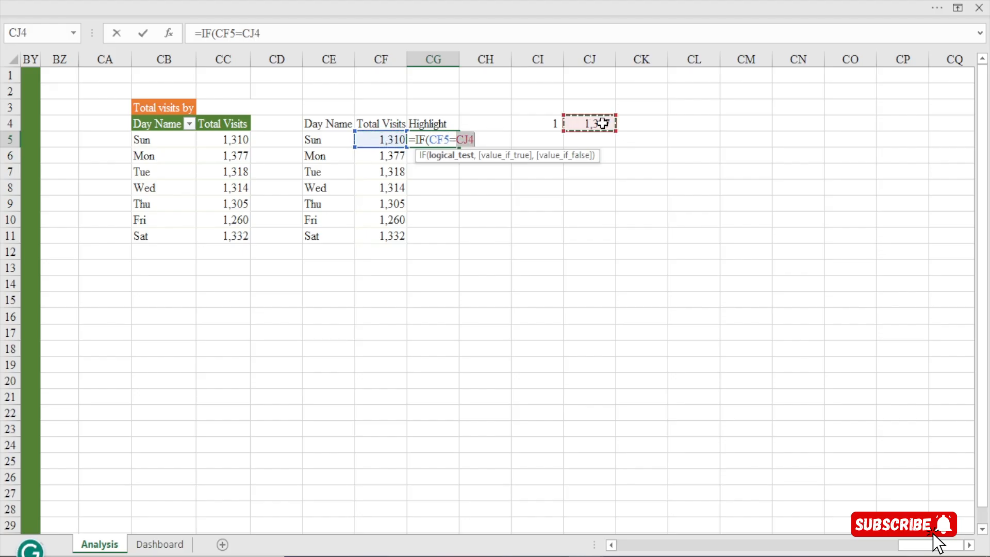
key(F4)
text(,)
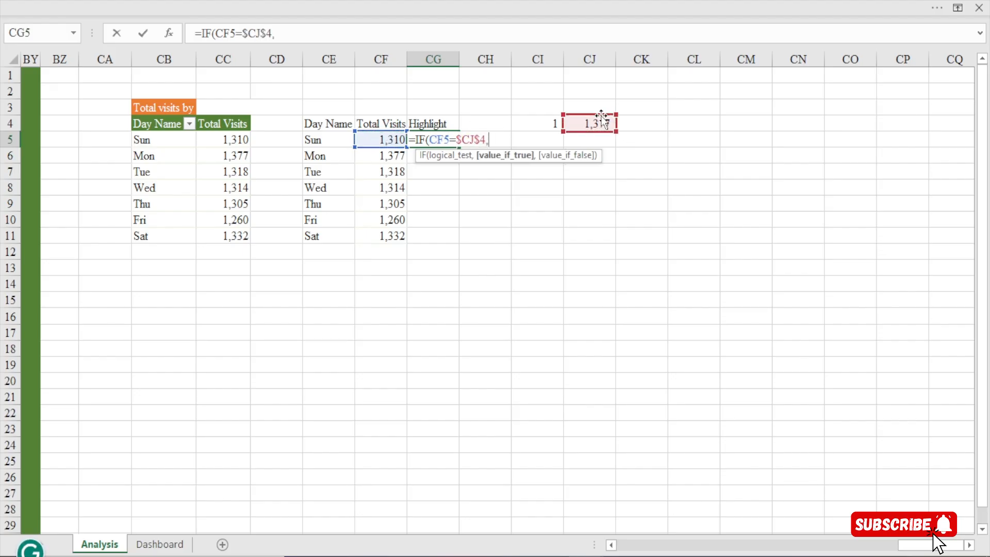
click(390, 142)
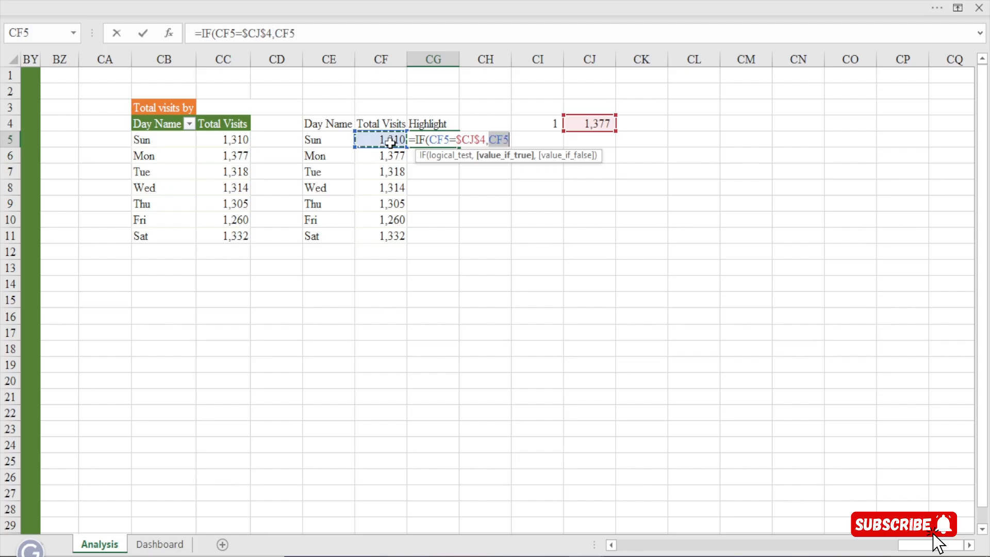
text())
key(Return)
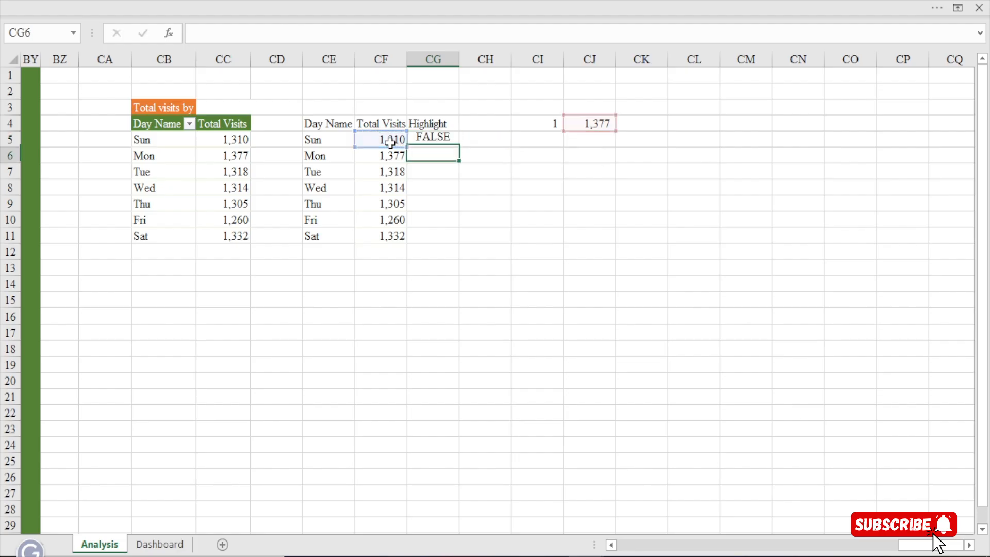
click(422, 139)
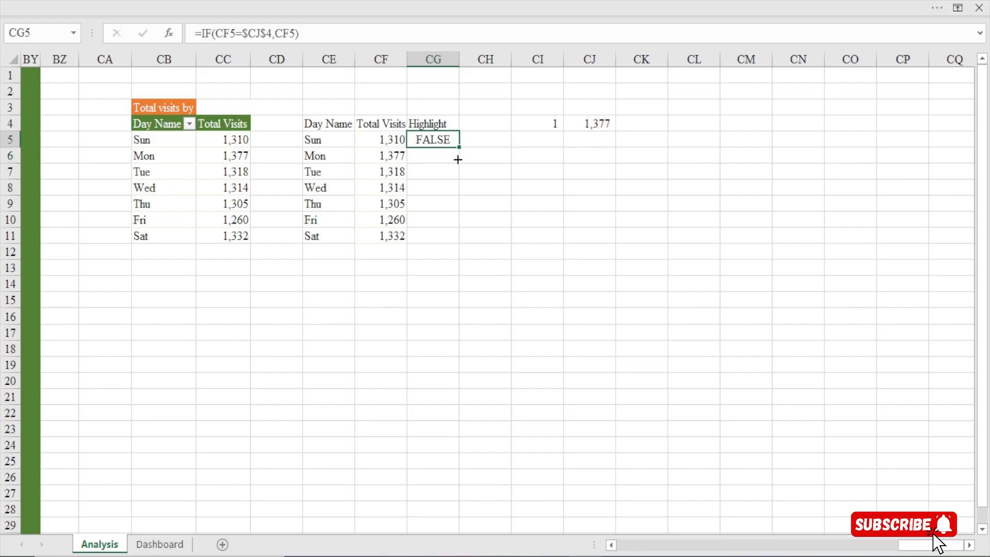
drag(458, 160, 456, 243)
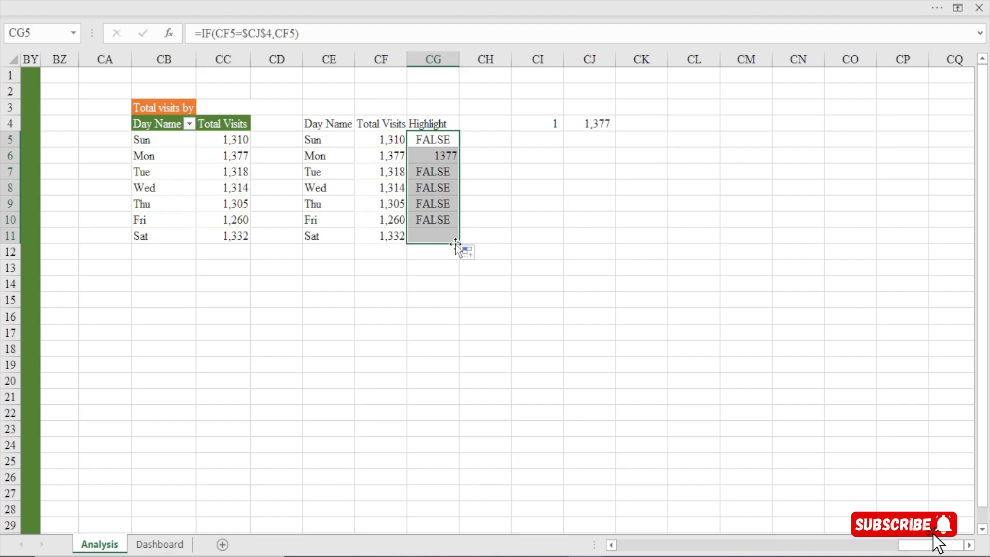
Format cell CG6 in the Highlight column with a thousands separator and no decimal places
click(438, 155)
click(394, 3)
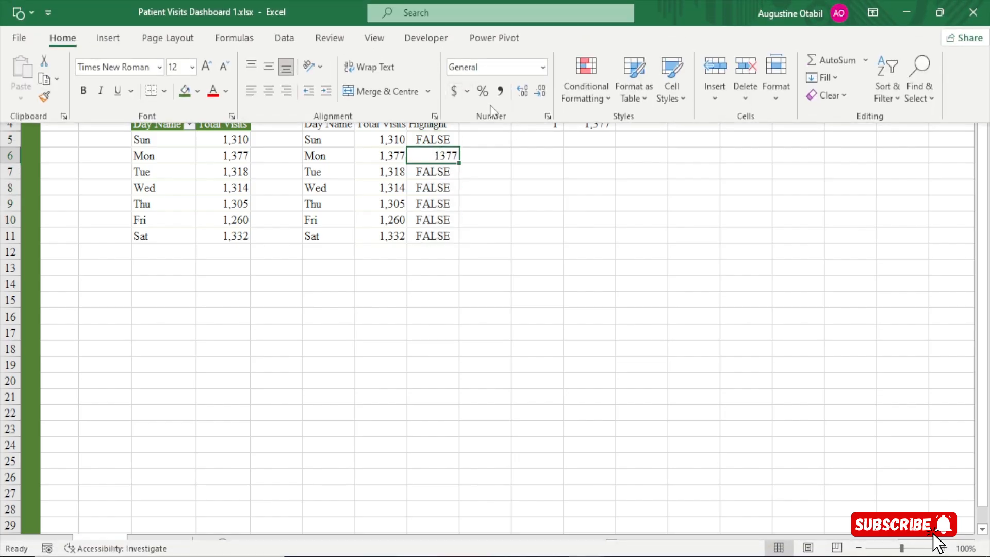
click(499, 96)
click(538, 90)
click(538, 90)
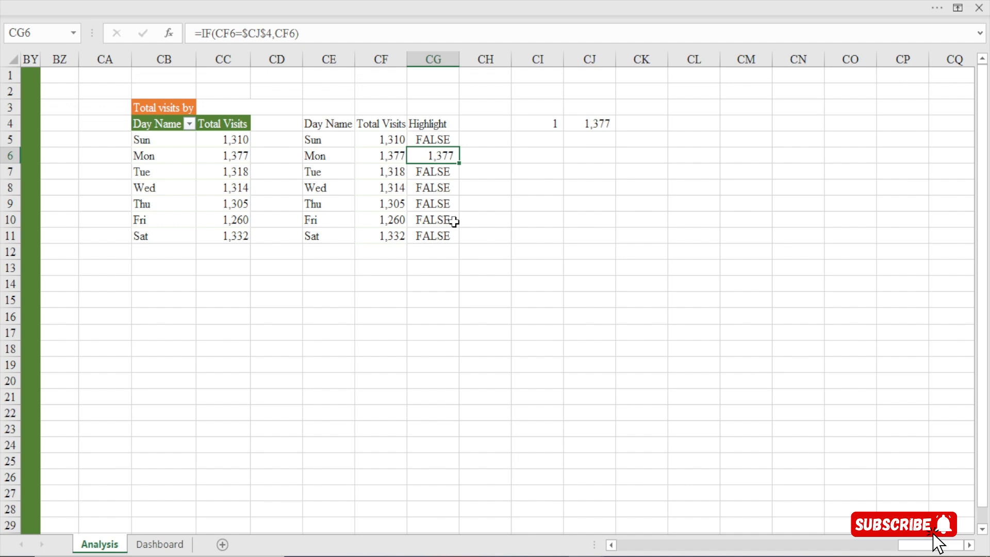
Insert a 2D clustered column chart from the linked day table CE4:CF11 and shift it over the tables
drag(312, 123, 387, 237)
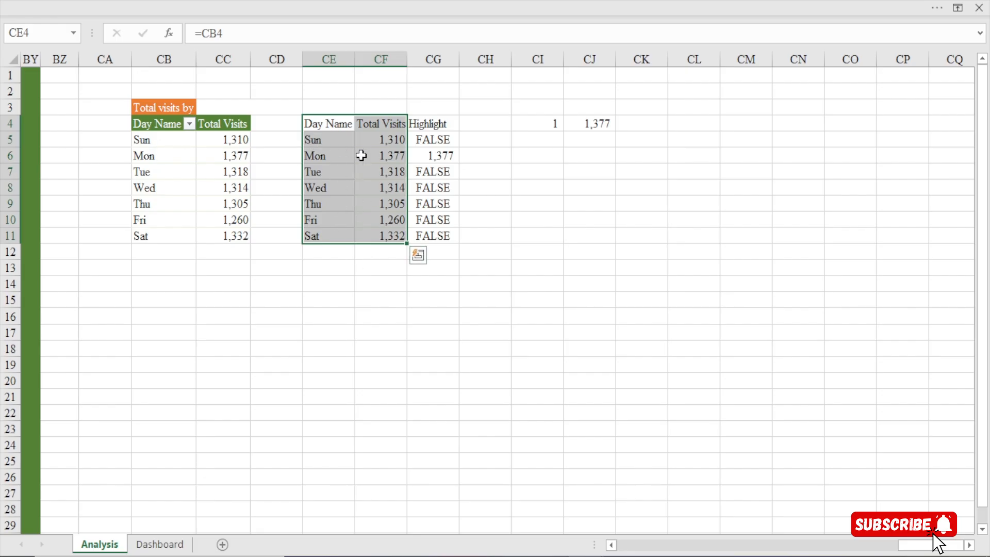
drag(327, 125, 384, 241)
click(209, 4)
click(105, 39)
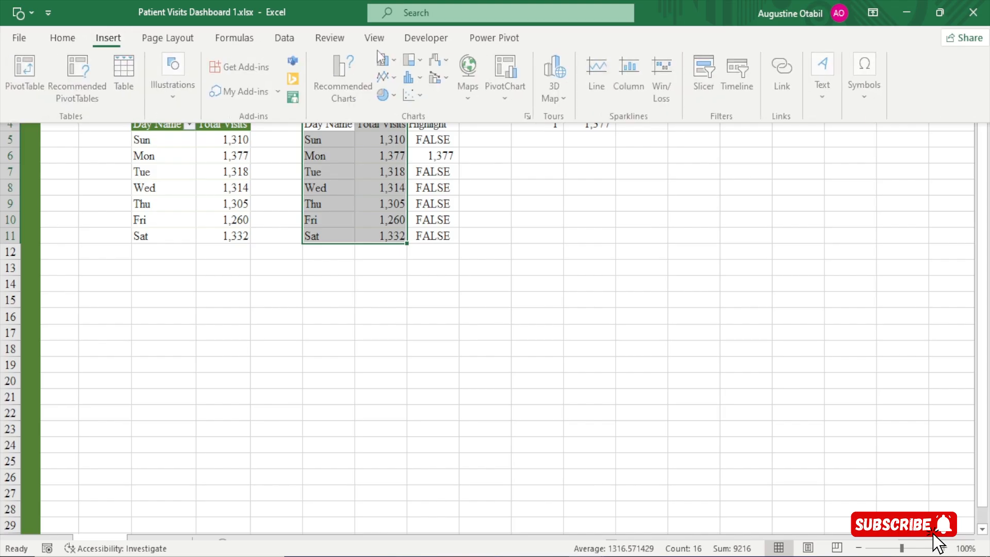
click(392, 61)
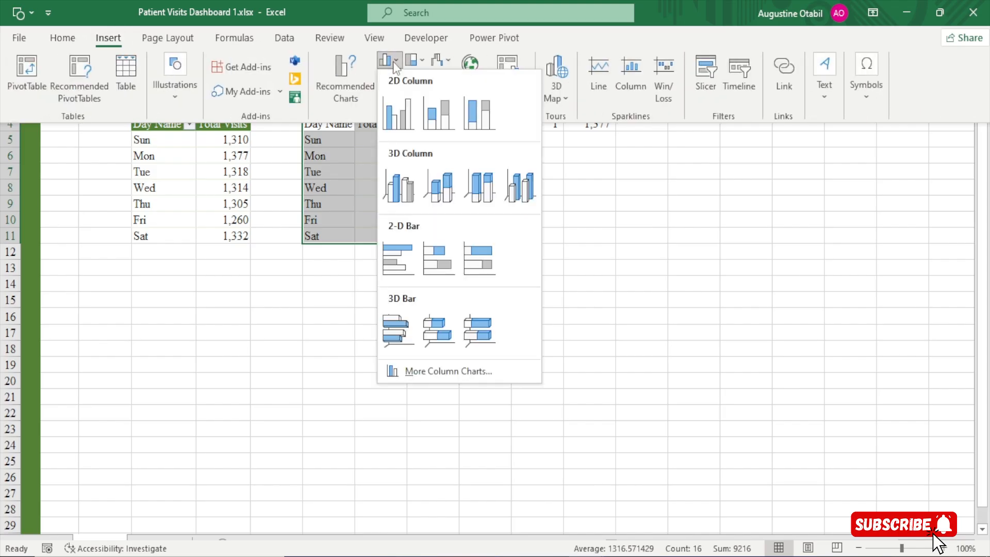
click(395, 113)
drag(433, 197, 291, 184)
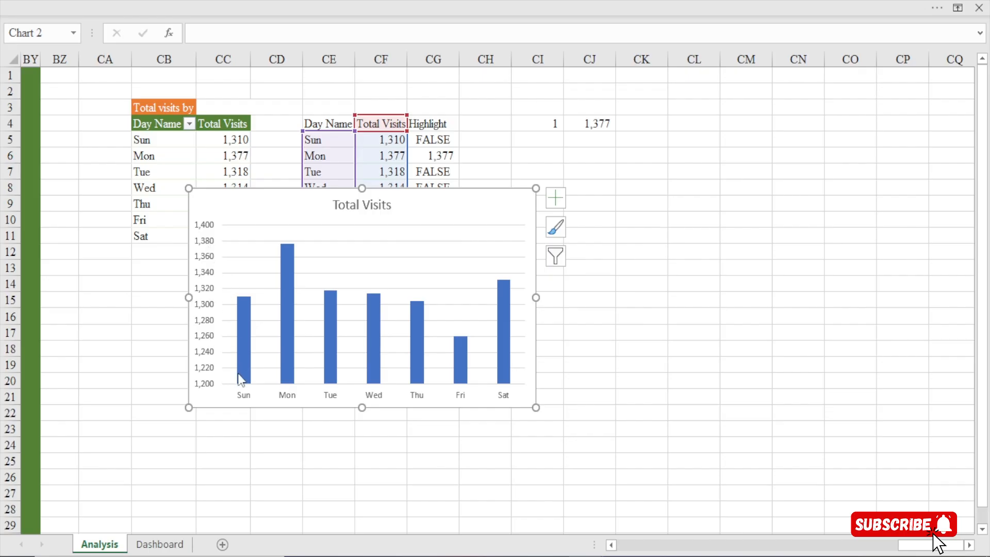
click(206, 226)
key(Delete)
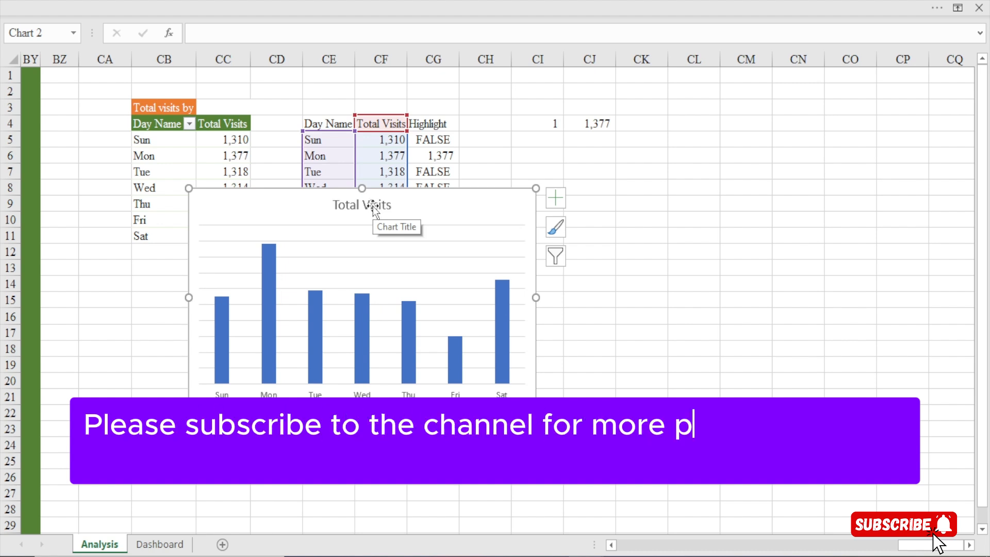
key(ctrl+z)
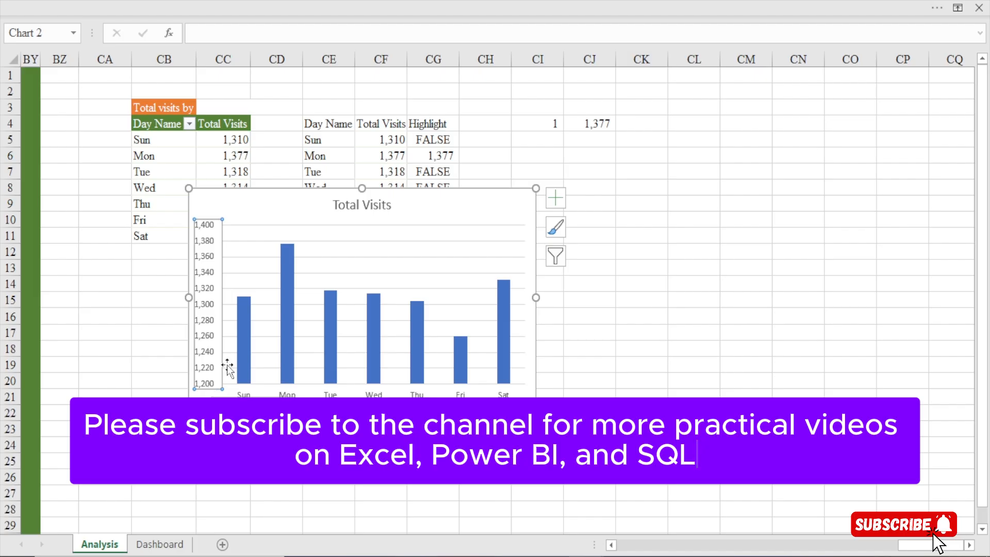
Move the Total Visits chart below the tables and set its vertical axis minimum bound to 0
drag(292, 199, 310, 290)
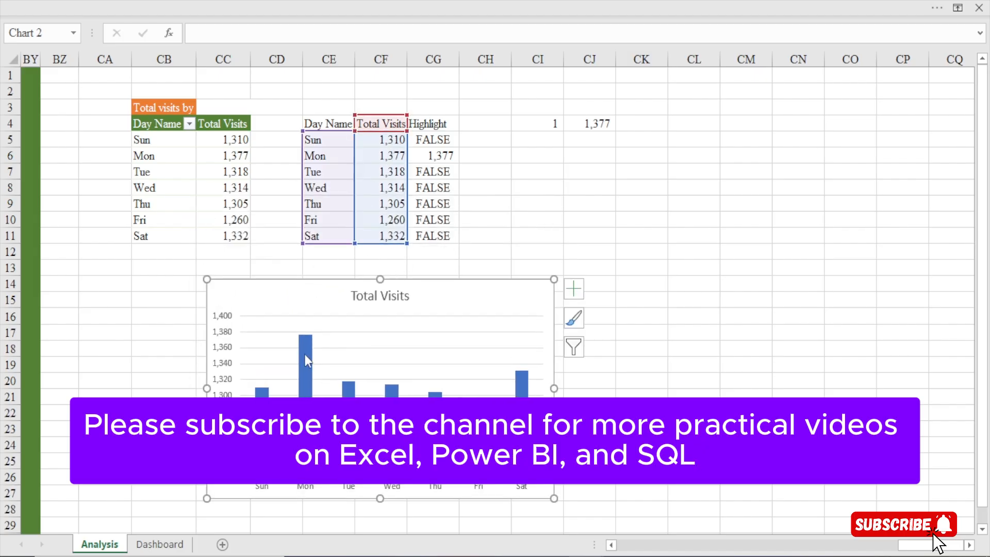
mouse_move(307, 338)
click(222, 427)
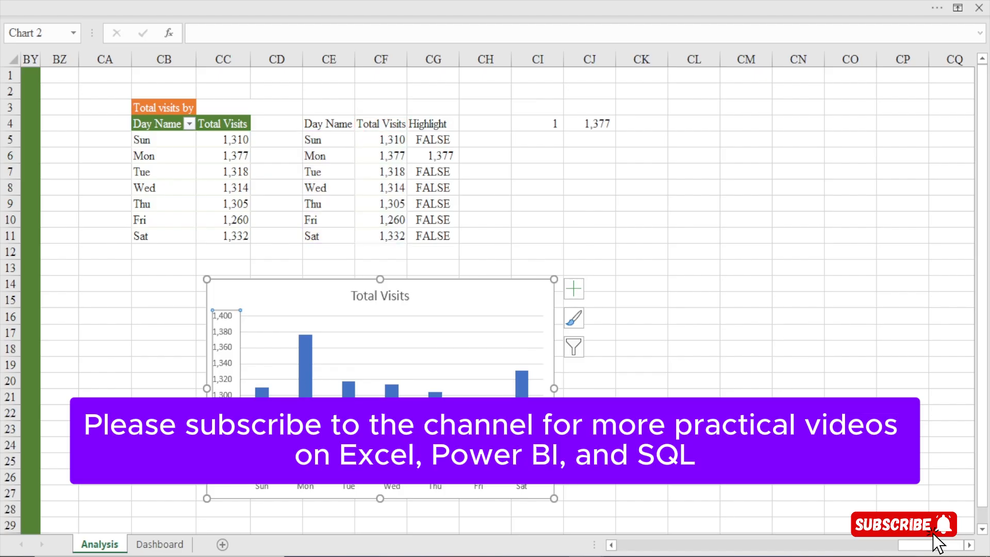
key(ctrl+1)
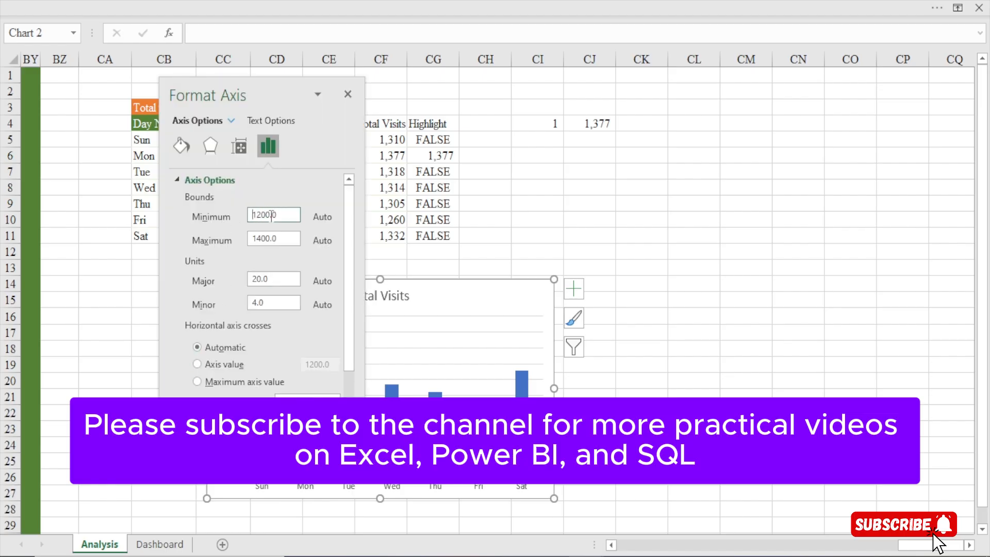
drag(271, 215, 245, 219)
key(BackSpace)
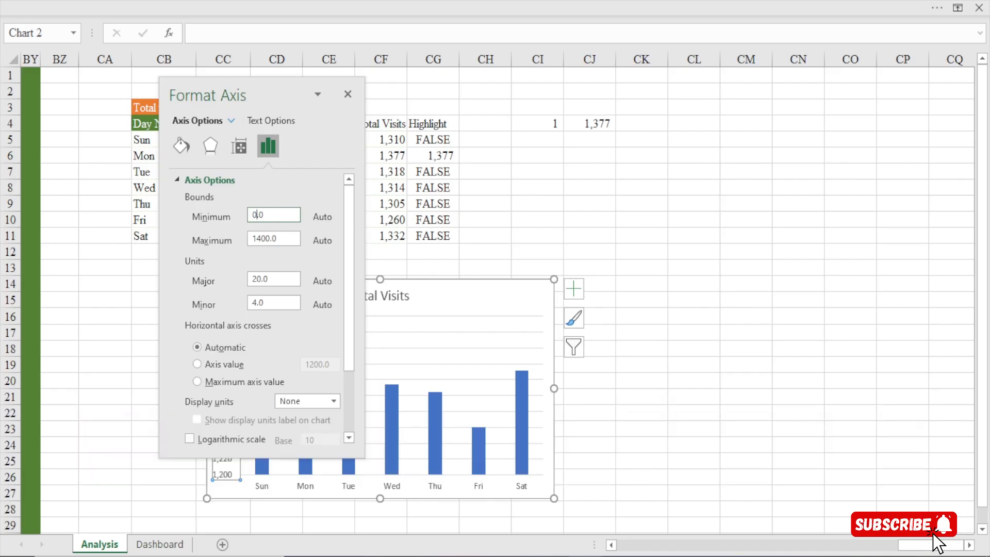
click(446, 235)
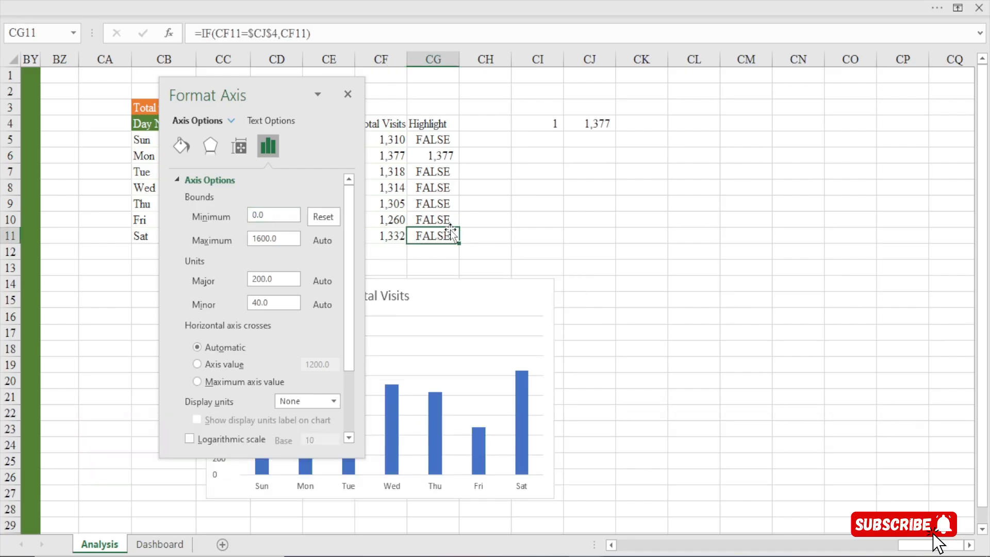
click(354, 101)
click(706, 265)
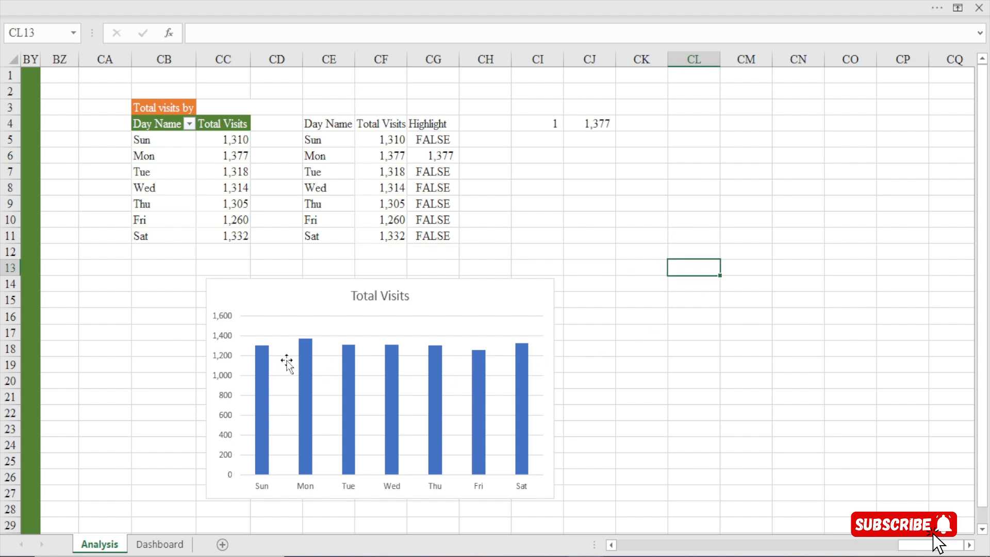
click(392, 142)
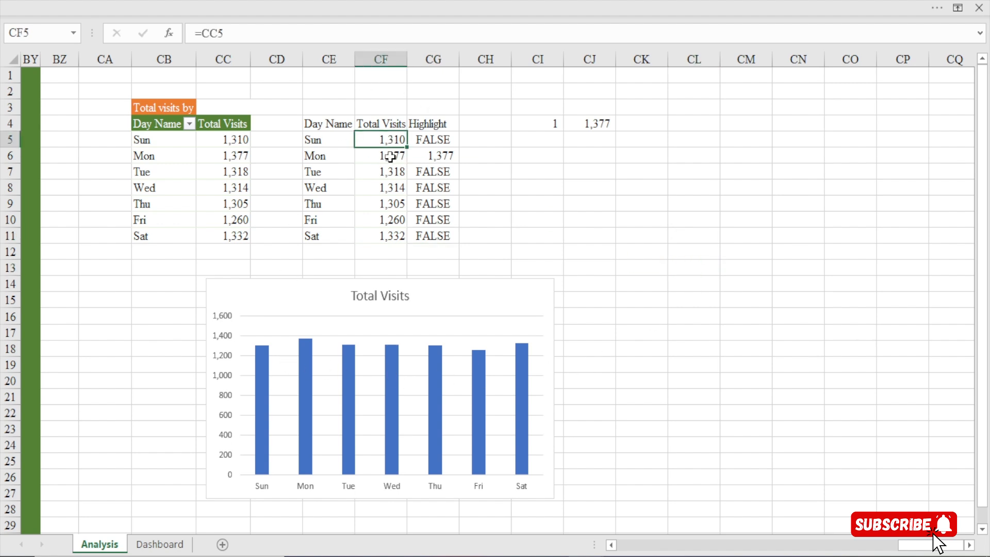
click(389, 155)
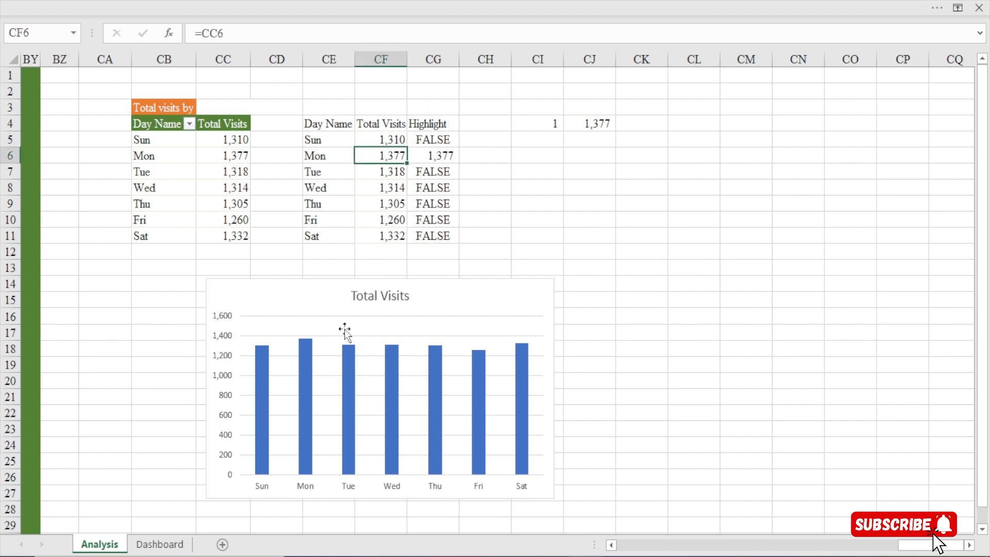
click(404, 144)
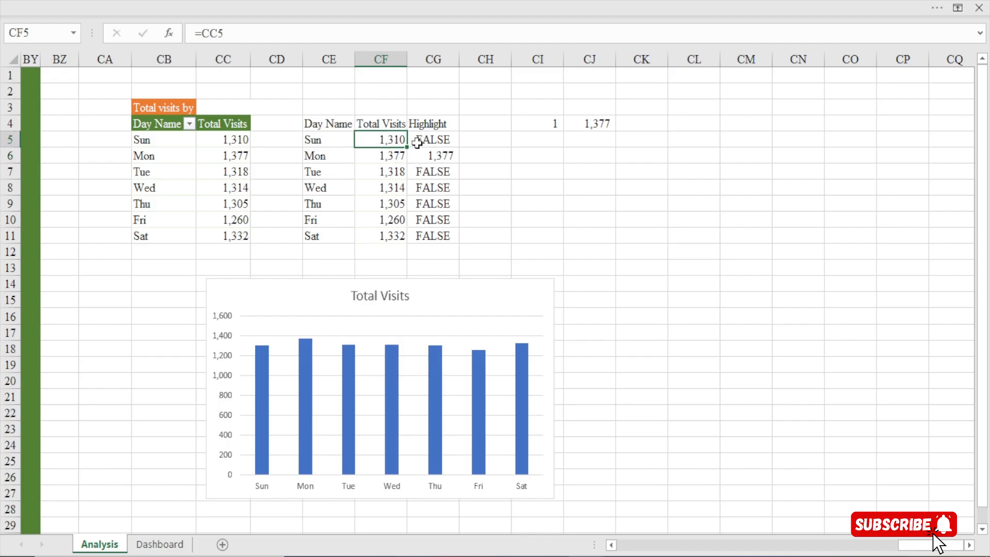
click(395, 160)
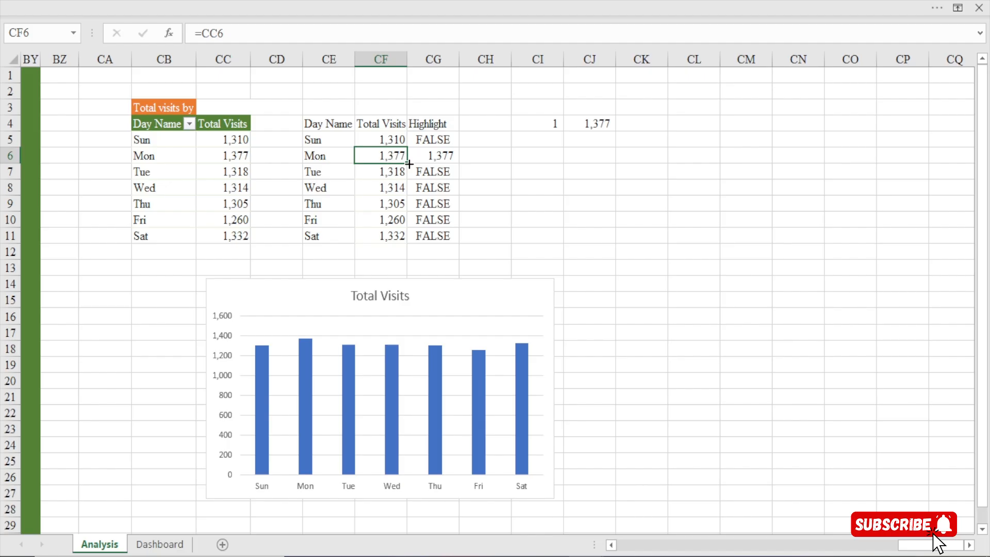
Delete the vertical axis, the chart title and the gridlines from the Total Visits column chart
click(230, 328)
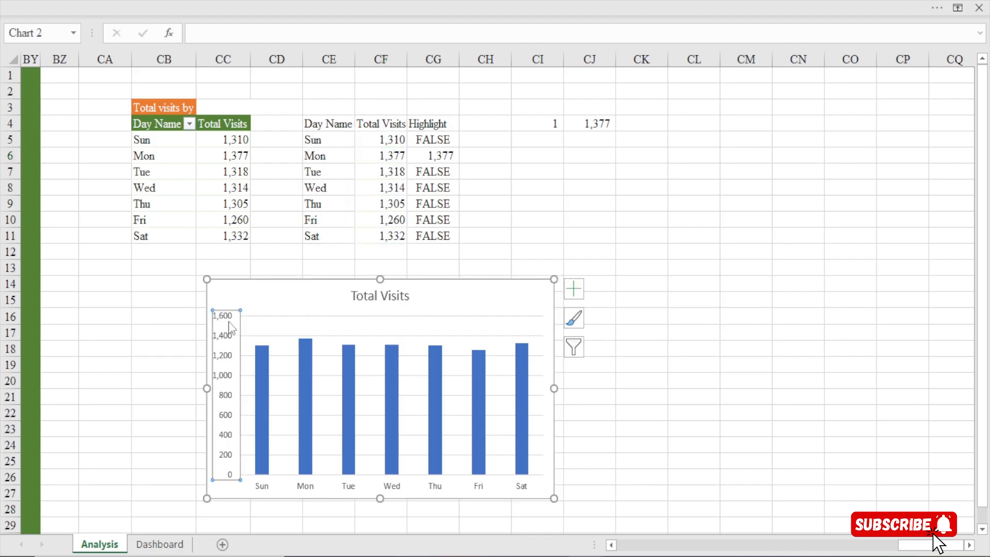
key(Delete)
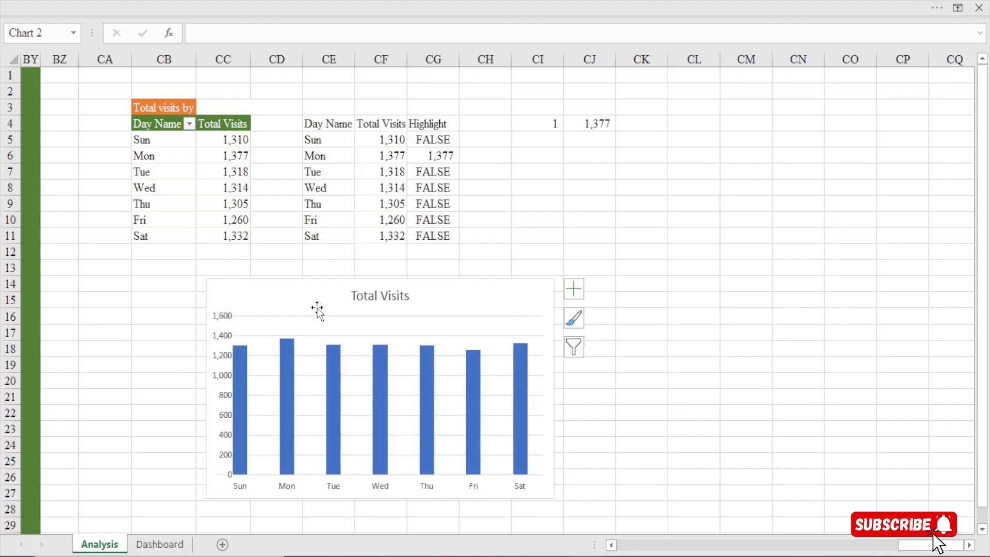
click(397, 302)
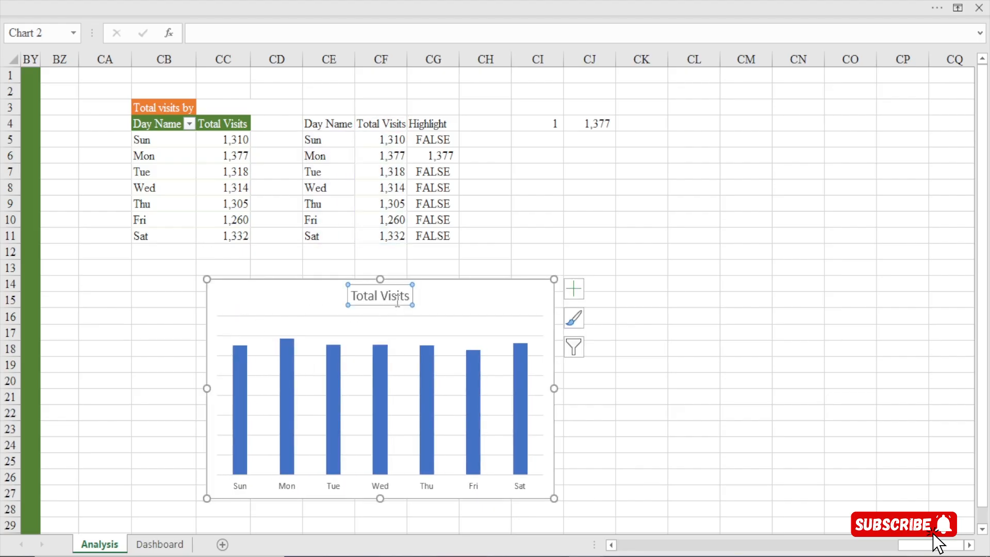
key(Delete)
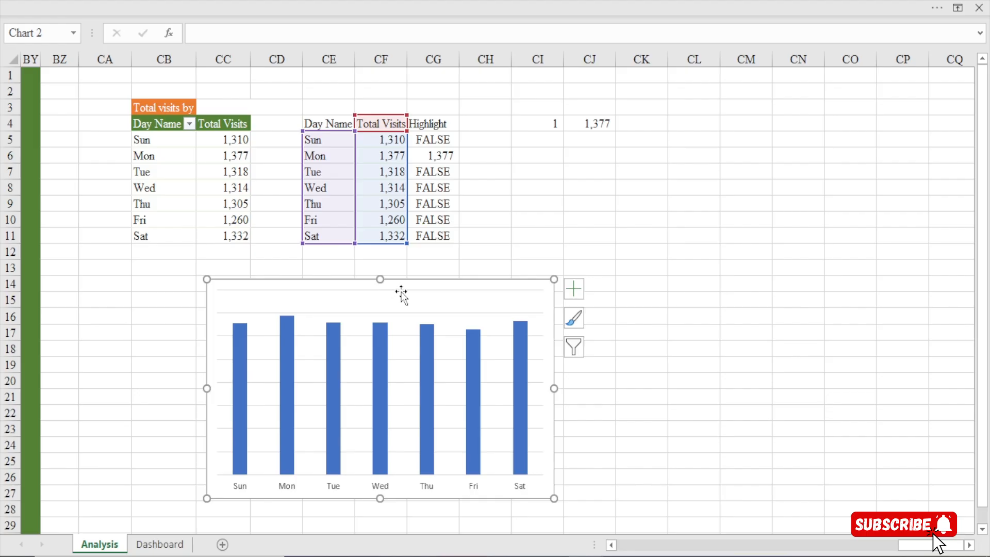
click(405, 313)
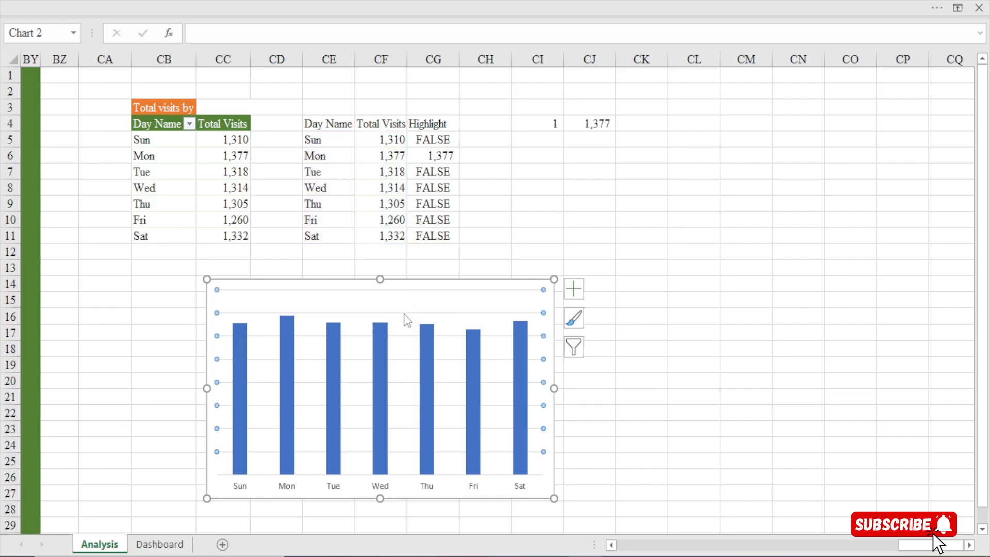
key(Delete)
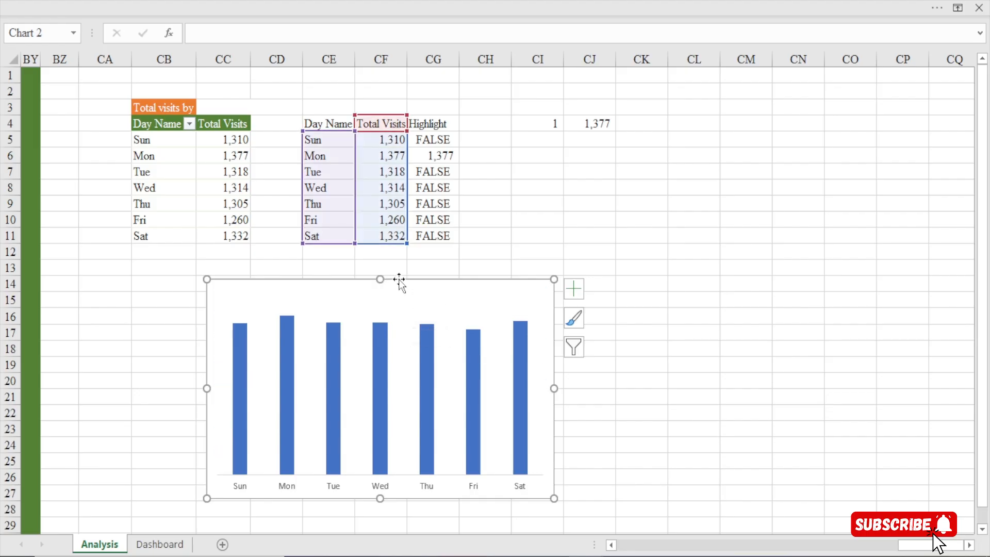
Make the column chart wider and shorter, and position it just below the day tables from about row 14
click(381, 317)
drag(381, 317, 330, 231)
drag(522, 293, 623, 294)
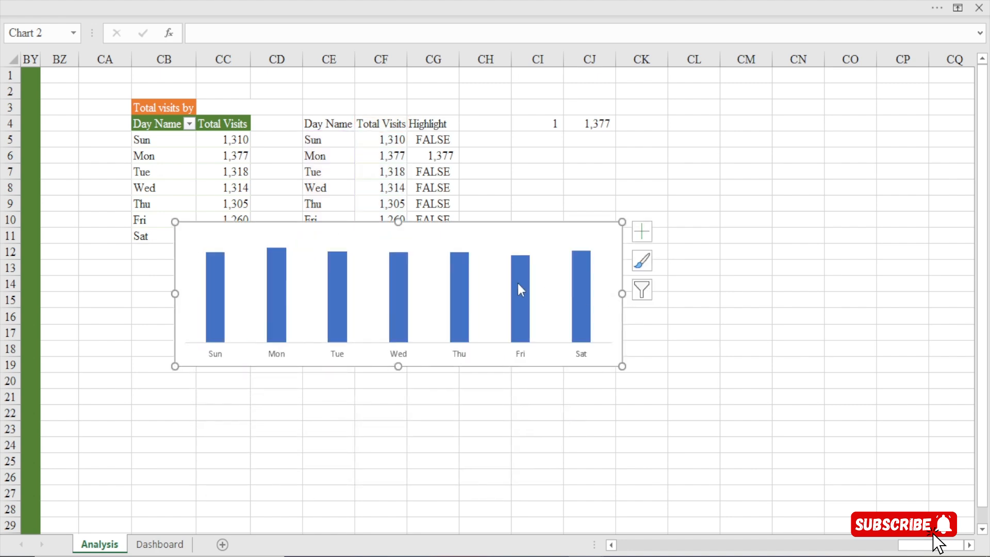
drag(432, 221, 409, 278)
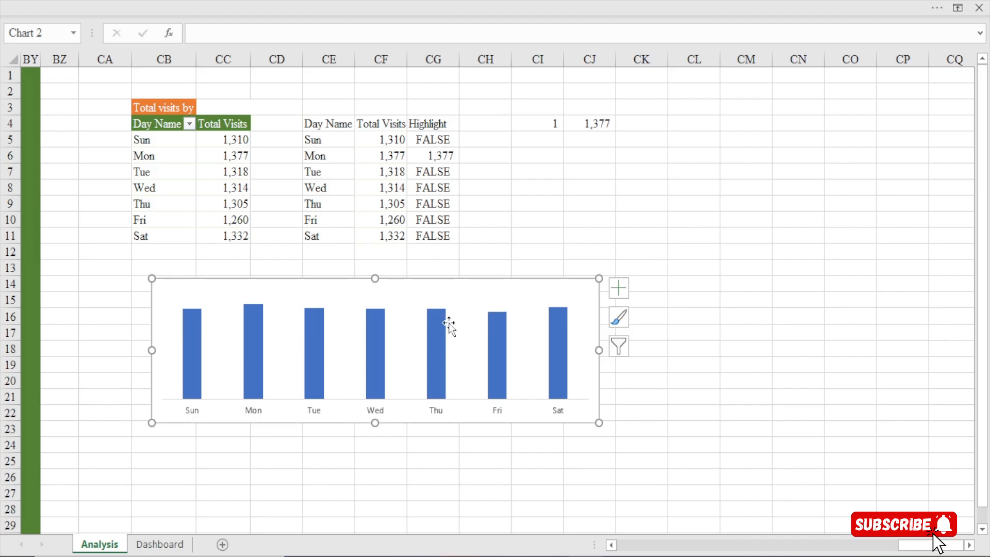
Add a second data series to the chart, with its name from CG4 and its values from CG5:CG11
right_click(450, 280)
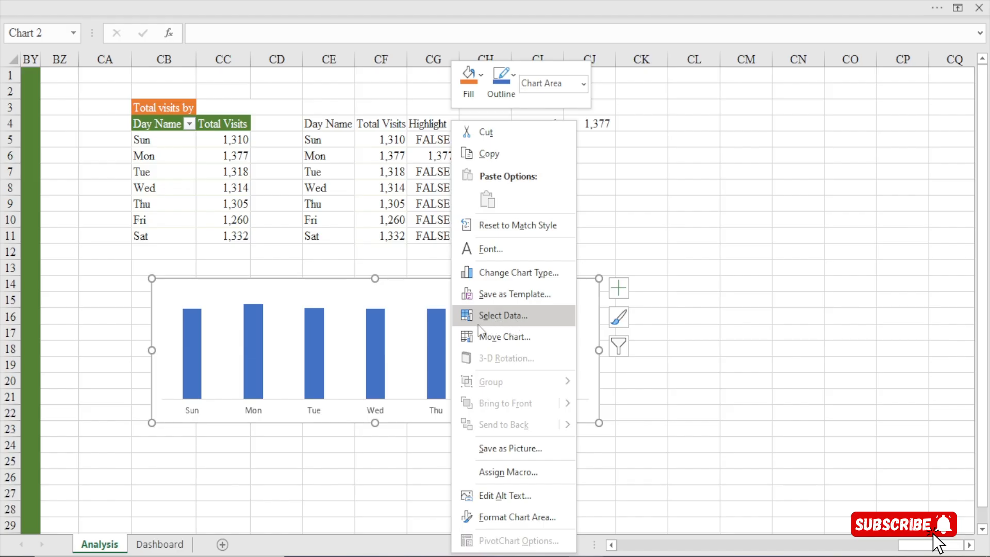
click(507, 316)
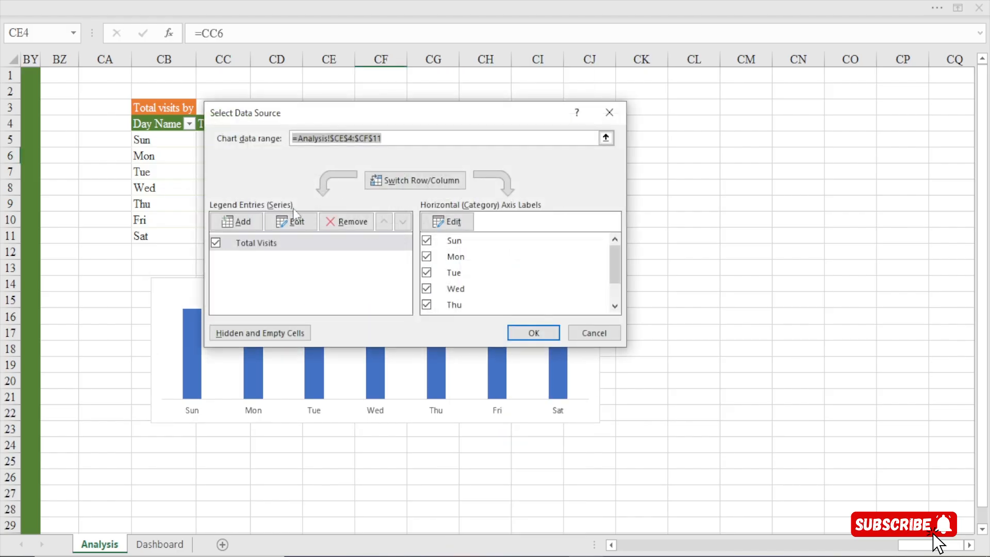
click(240, 223)
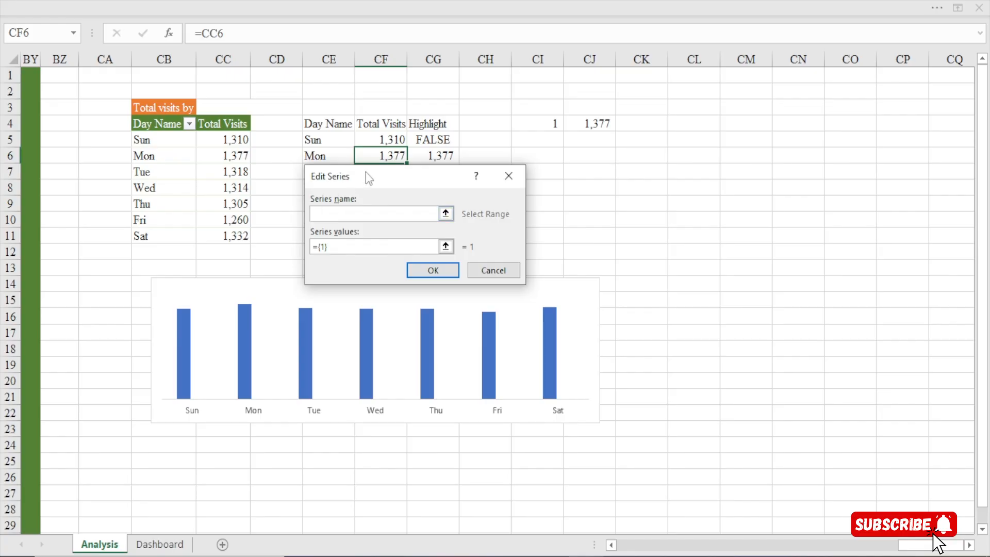
drag(369, 178, 718, 190)
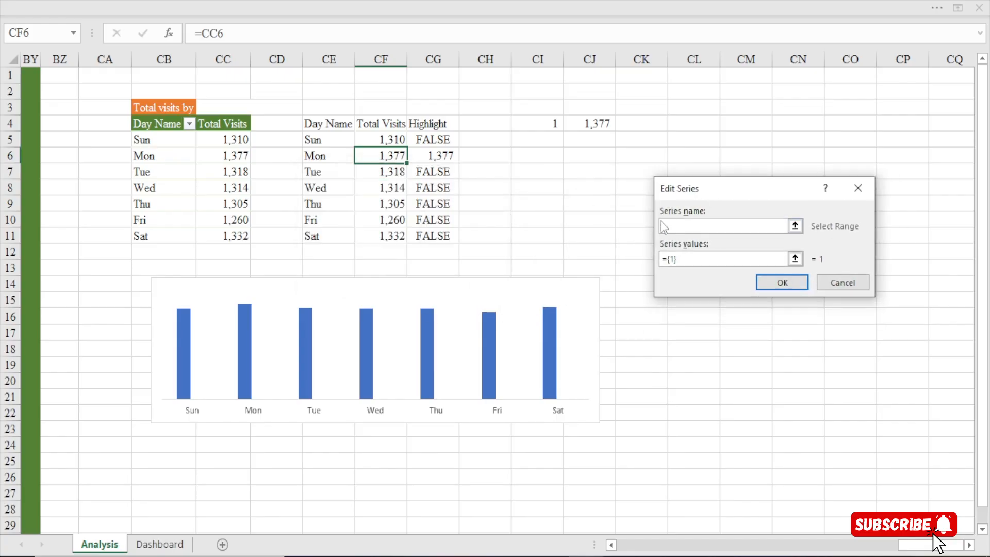
click(432, 125)
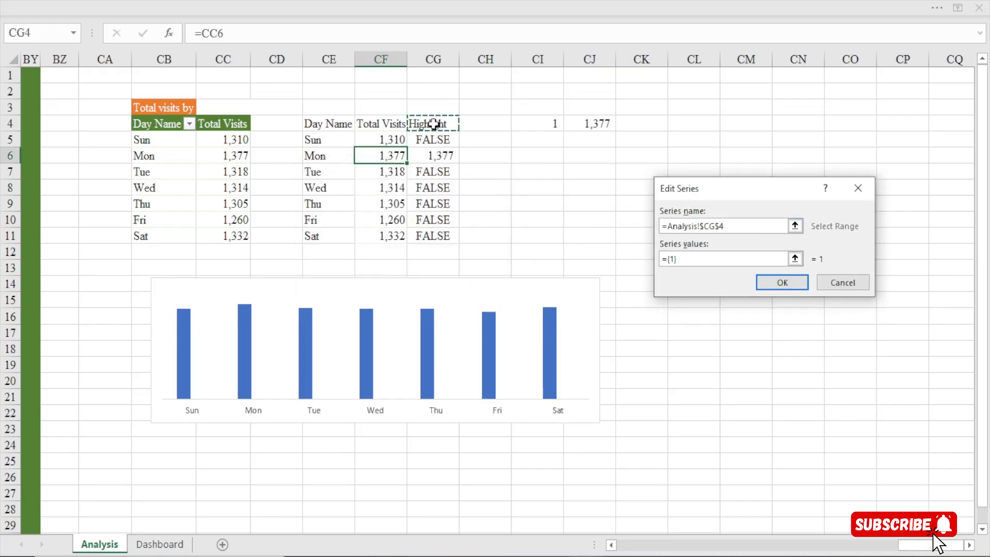
drag(683, 259, 658, 262)
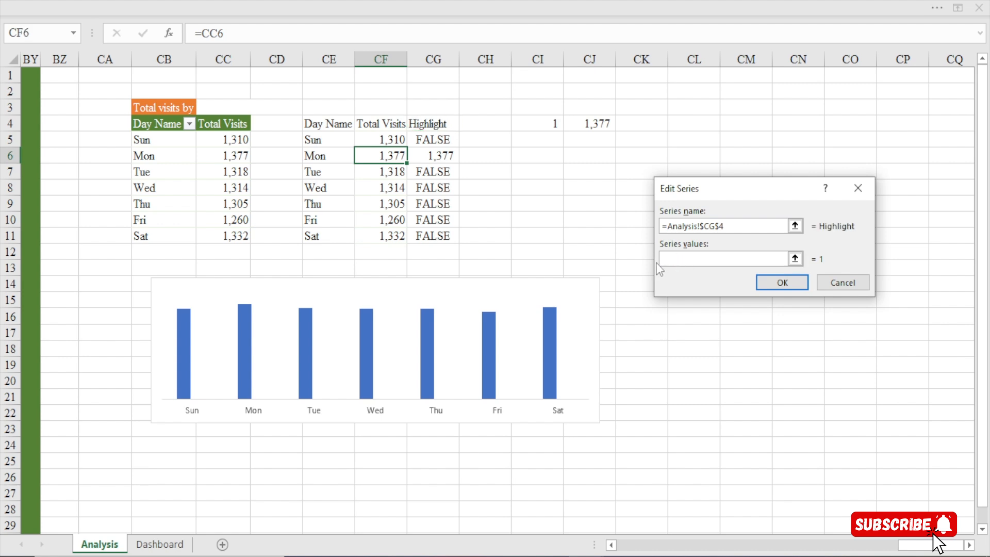
drag(421, 138, 424, 235)
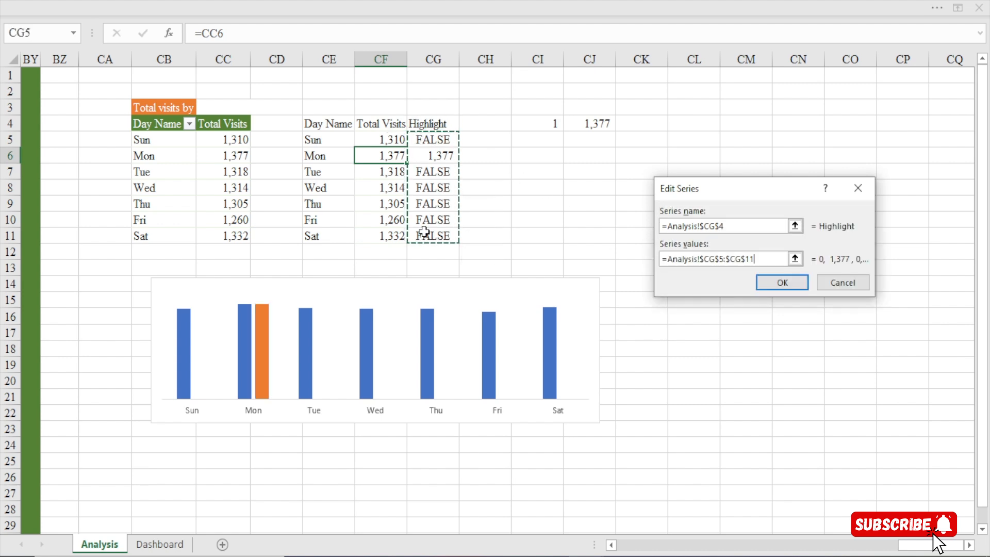
click(781, 283)
click(510, 334)
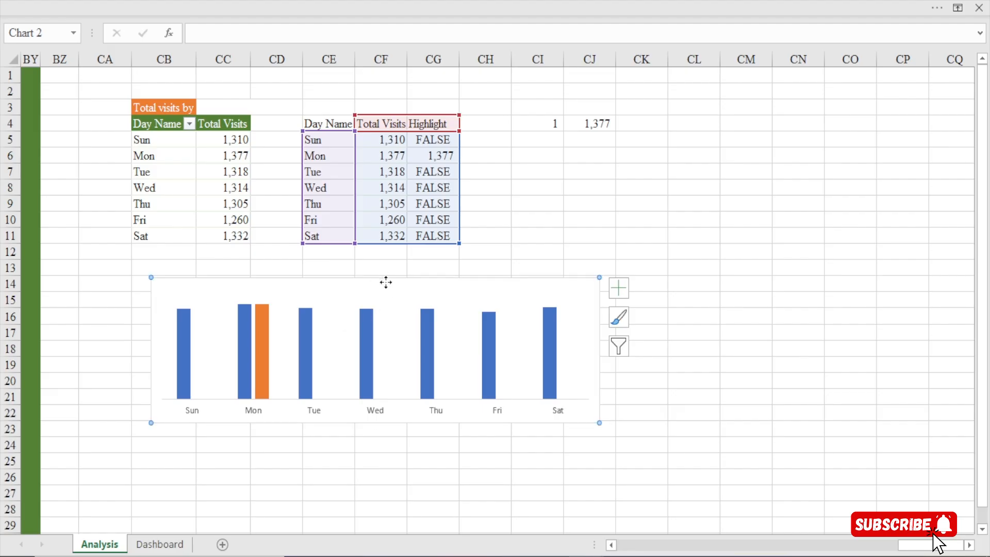
double_click(386, 283)
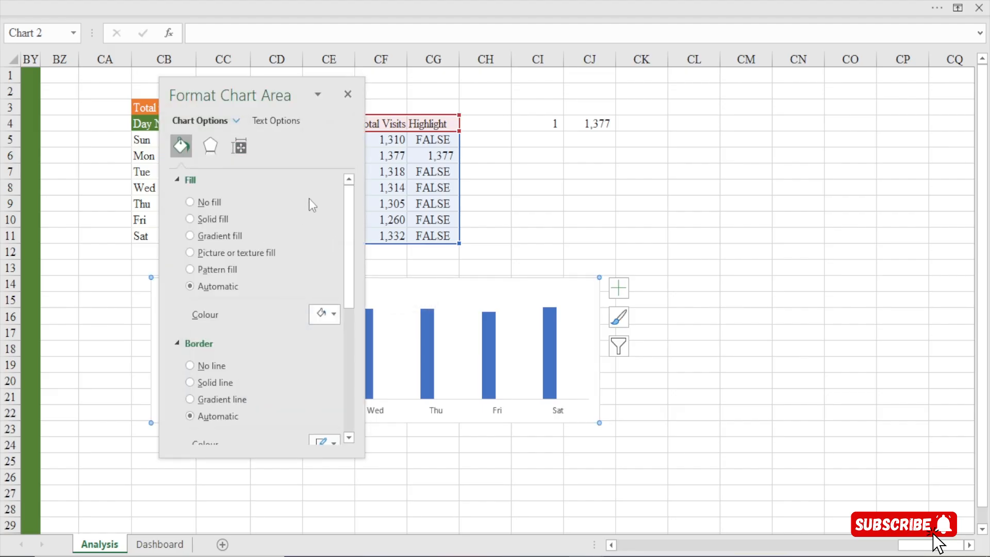
click(739, 268)
click(348, 94)
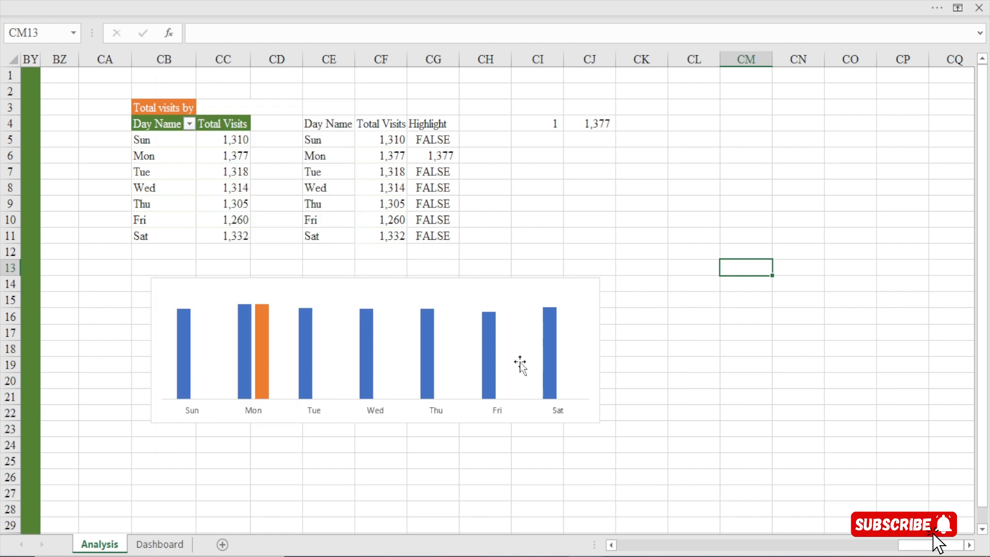
Set the Total Visits column series to 100% series overlap and 115% gap width
click(493, 360)
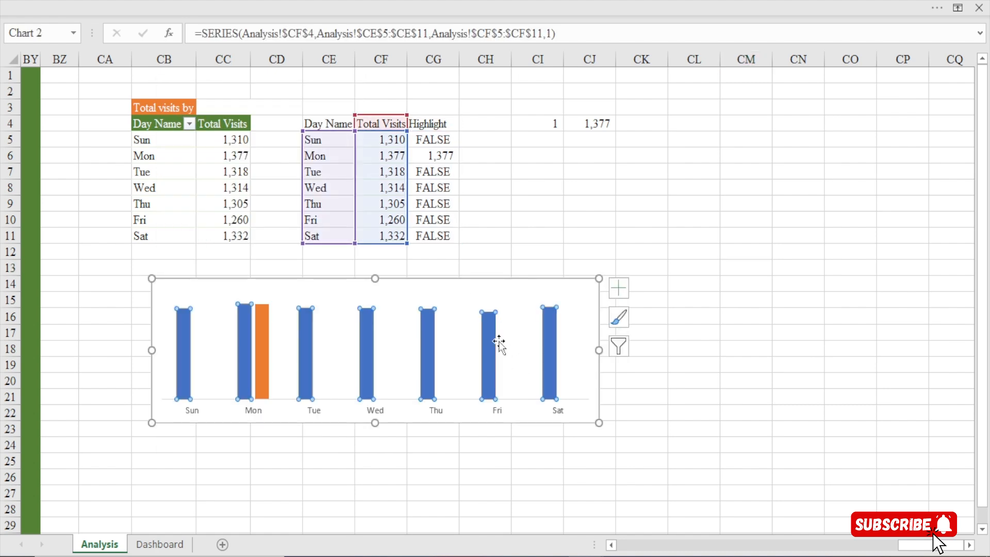
double_click(499, 343)
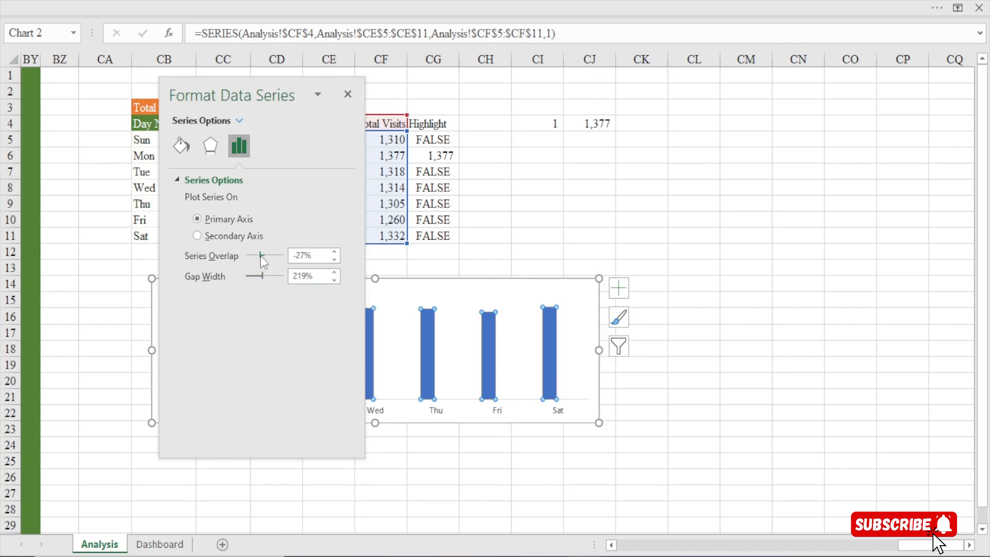
drag(261, 256, 353, 255)
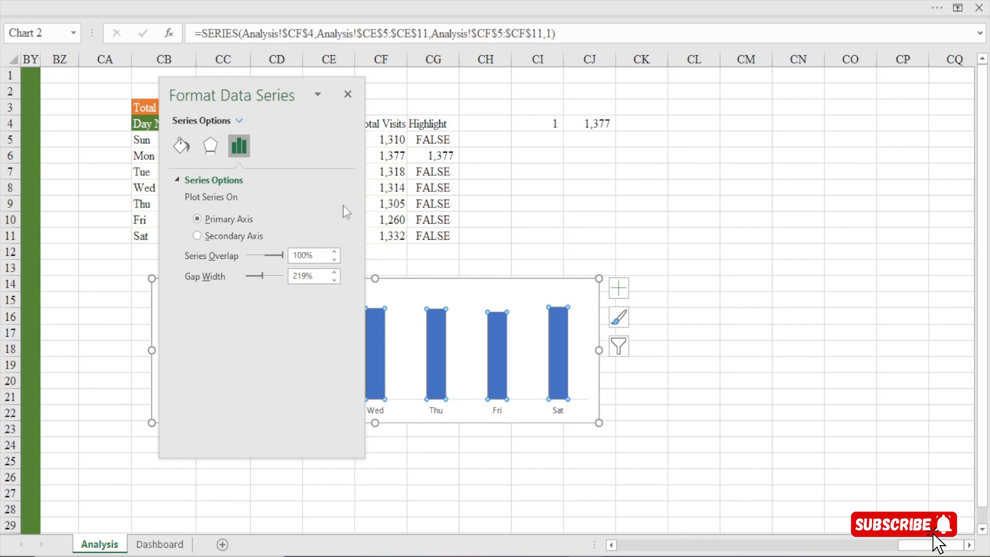
drag(258, 90, 772, 93)
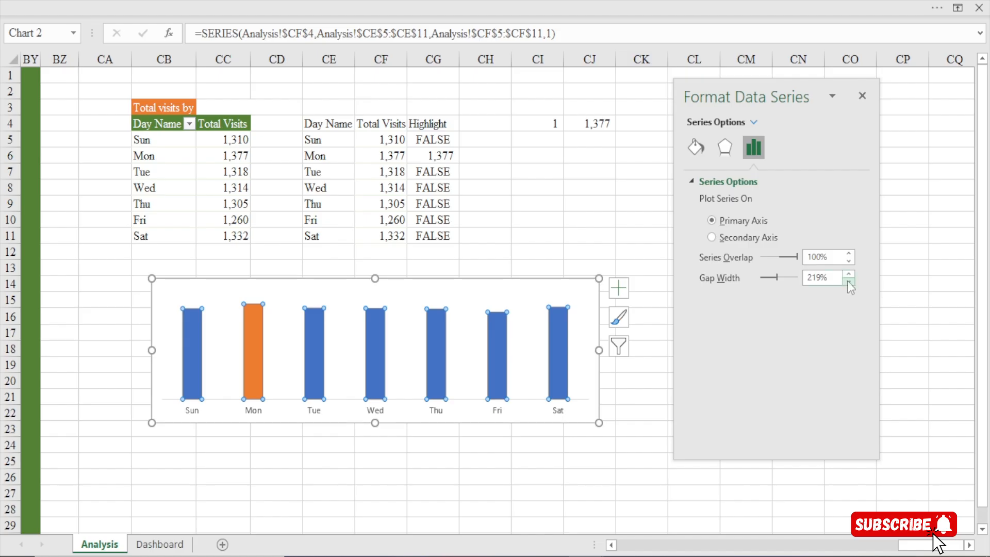
drag(847, 281, 847, 282)
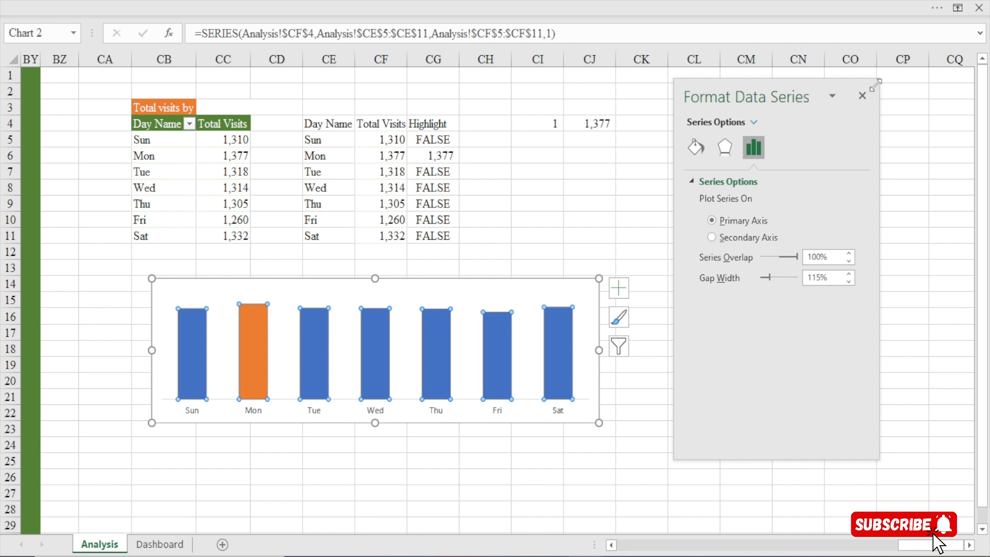
click(862, 97)
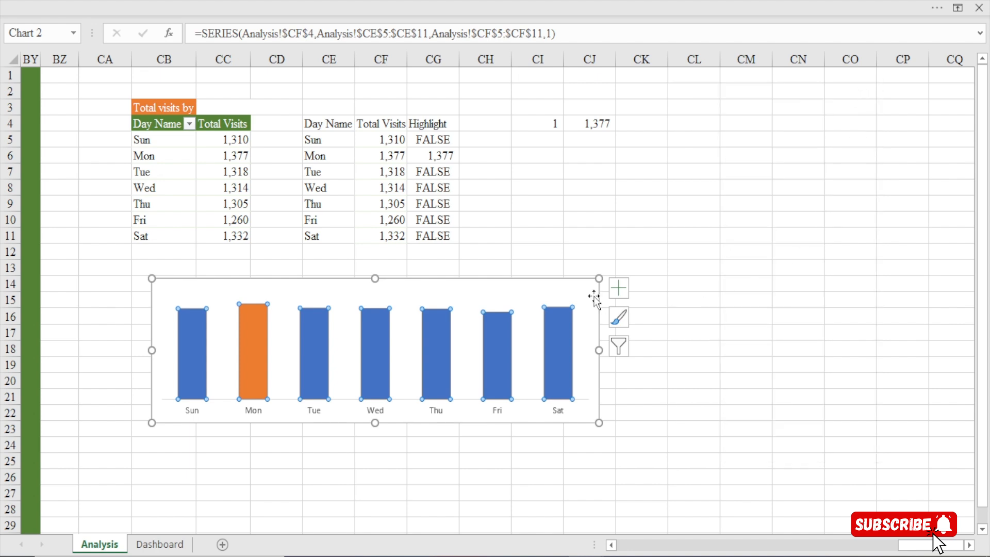
Add data labels to the Total Visits columns and make the chart slightly taller, ending at about row 23
click(618, 287)
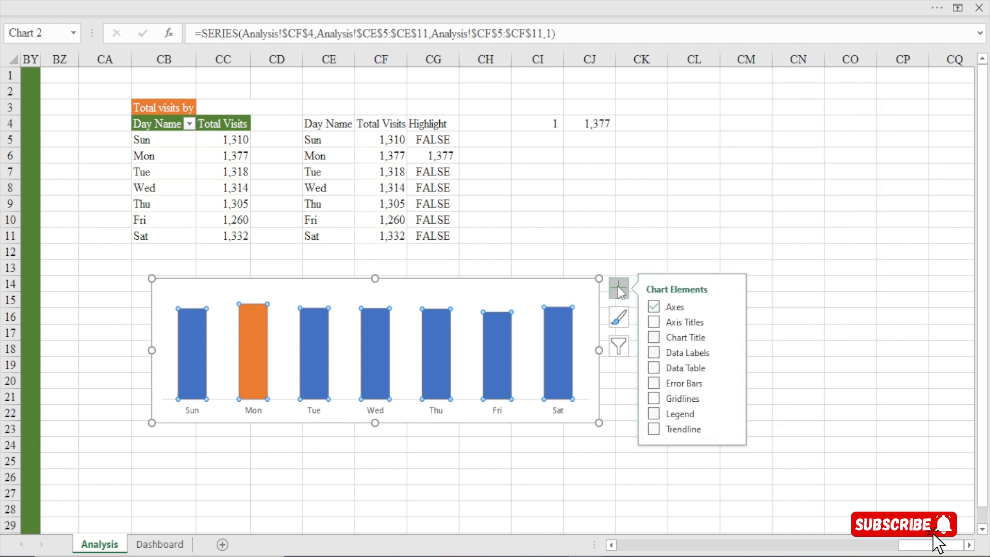
click(657, 354)
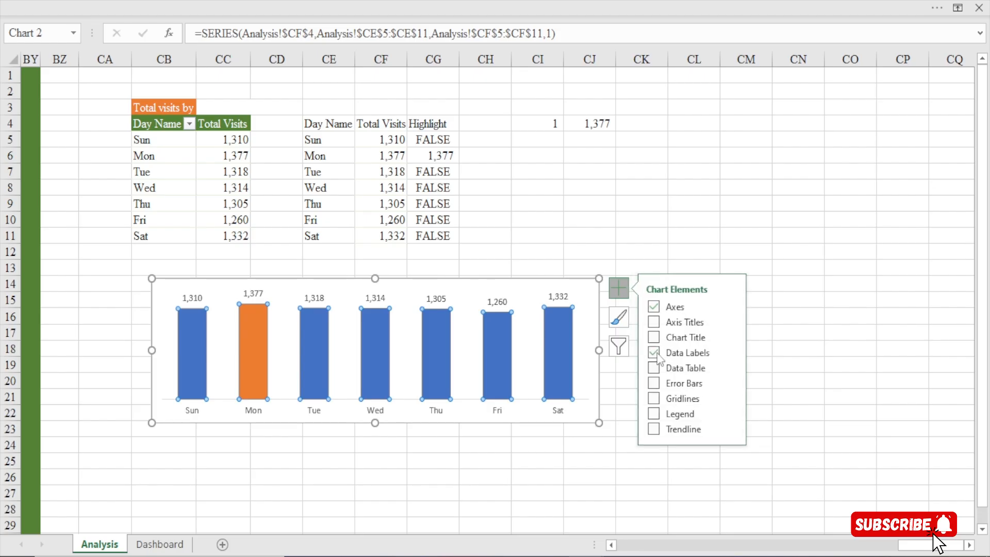
click(703, 169)
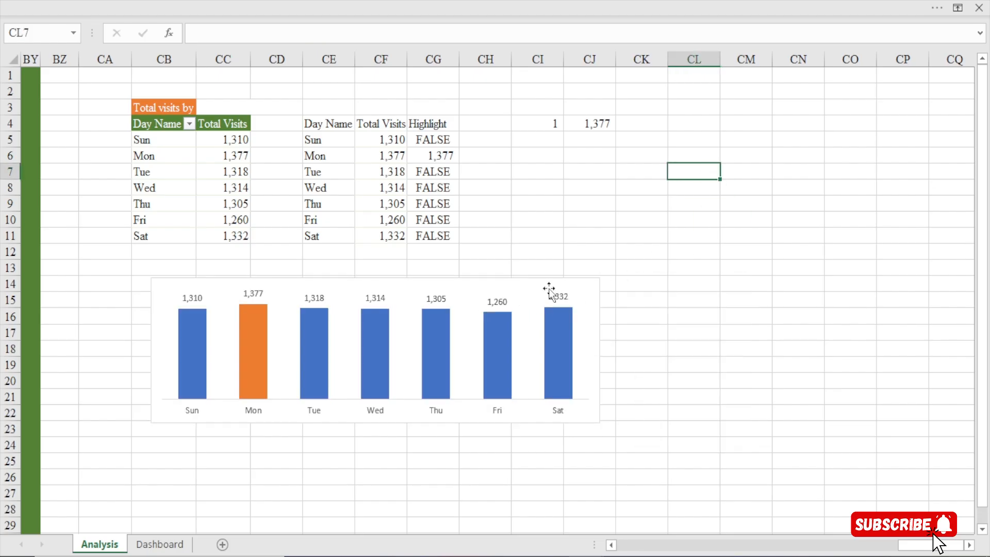
click(458, 283)
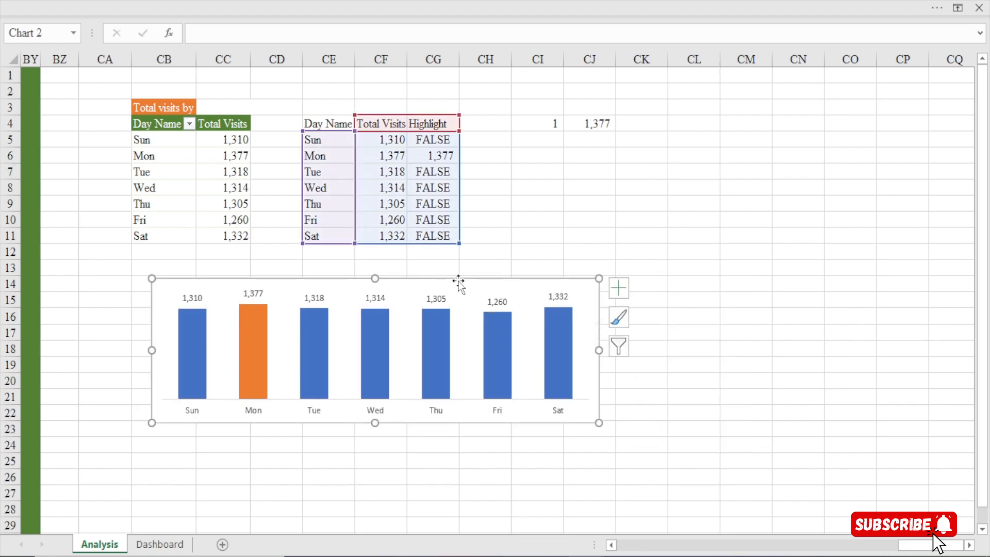
drag(375, 427, 378, 440)
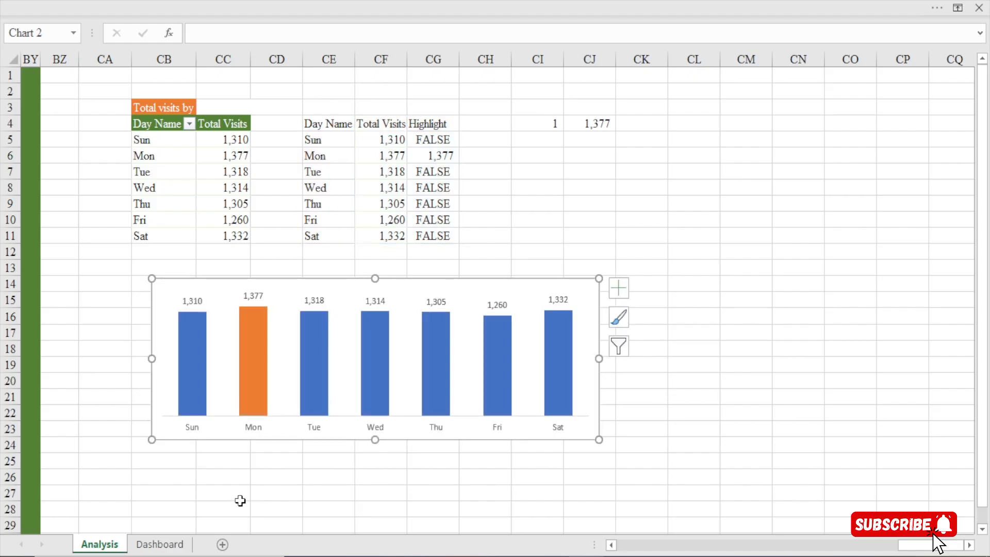
On the Dashboard sheet, duplicate the background rectangle of the Total Visits by Year panel into the empty area directly above it
click(157, 544)
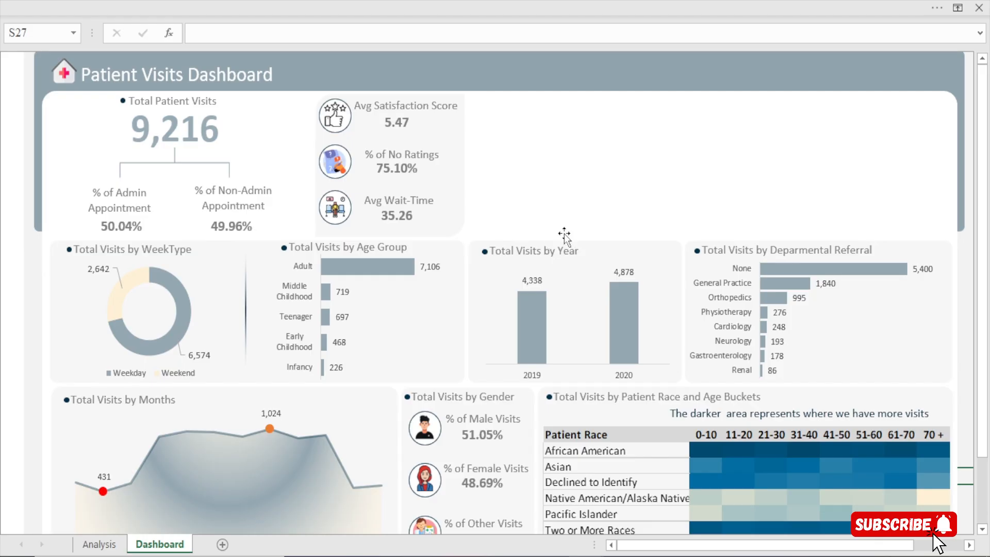
click(637, 244)
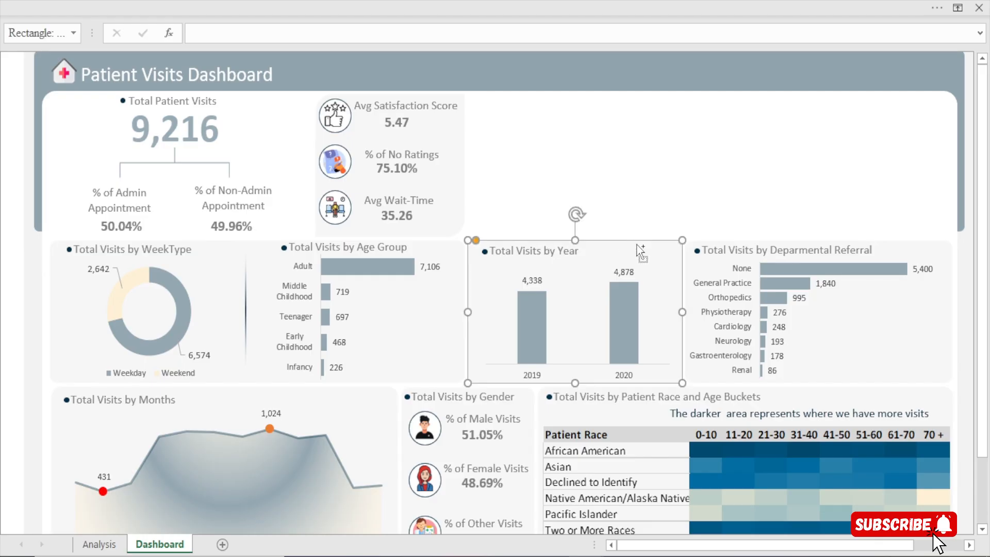
drag(639, 250, 643, 120)
Hide the formula bar and widen the duplicated background rectangle until it lines up with the right edge of the panels below
click(455, 2)
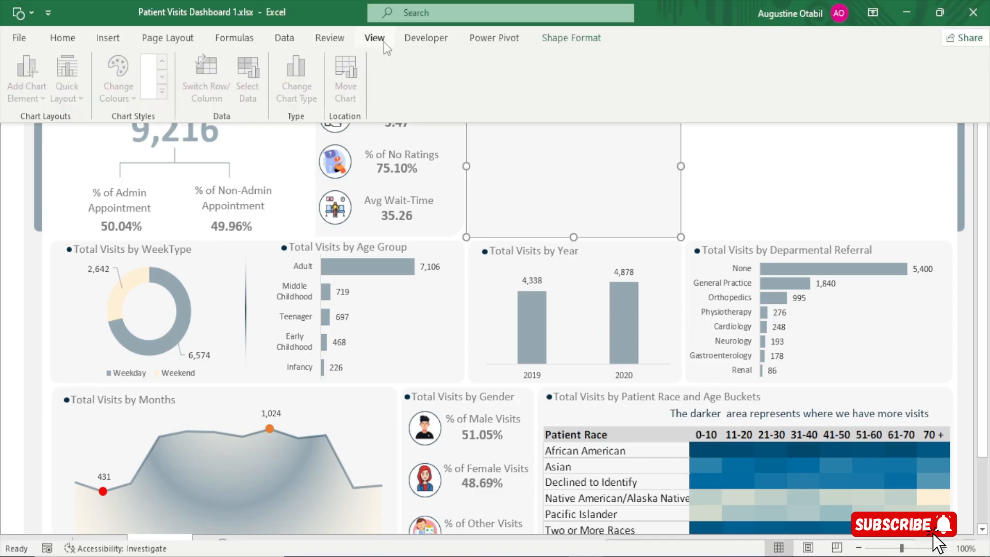
click(384, 42)
click(557, 149)
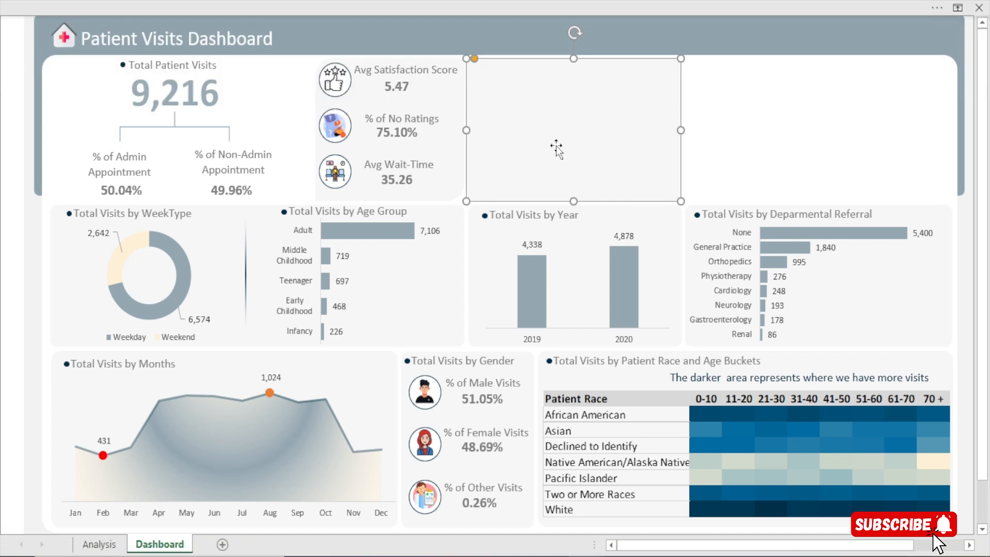
click(744, 137)
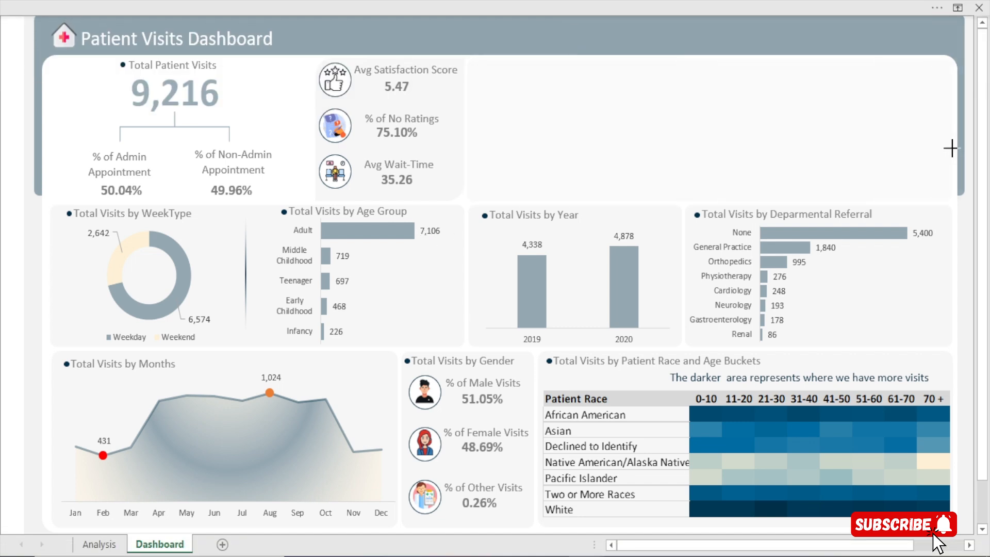
click(948, 149)
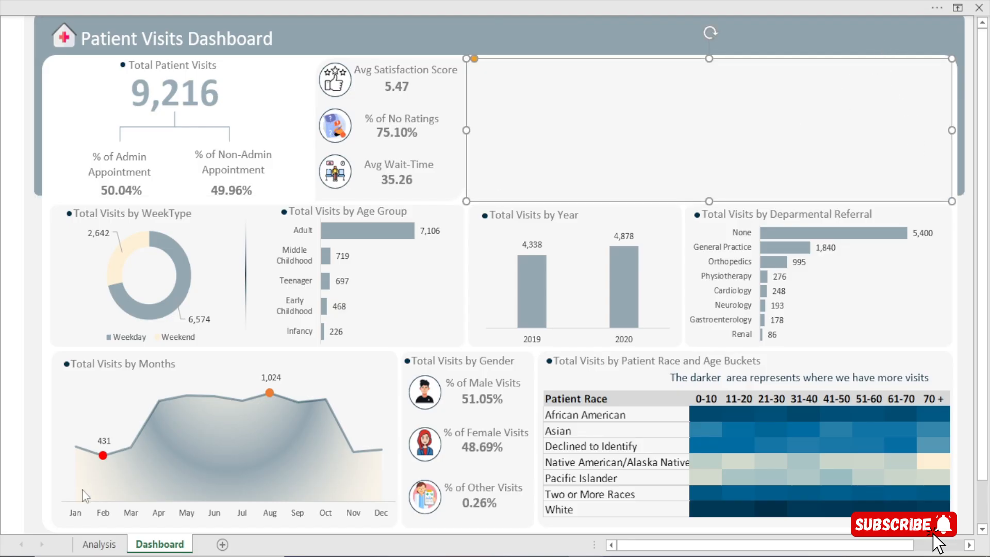
click(96, 544)
click(338, 238)
scroll(338, 238, left, 12)
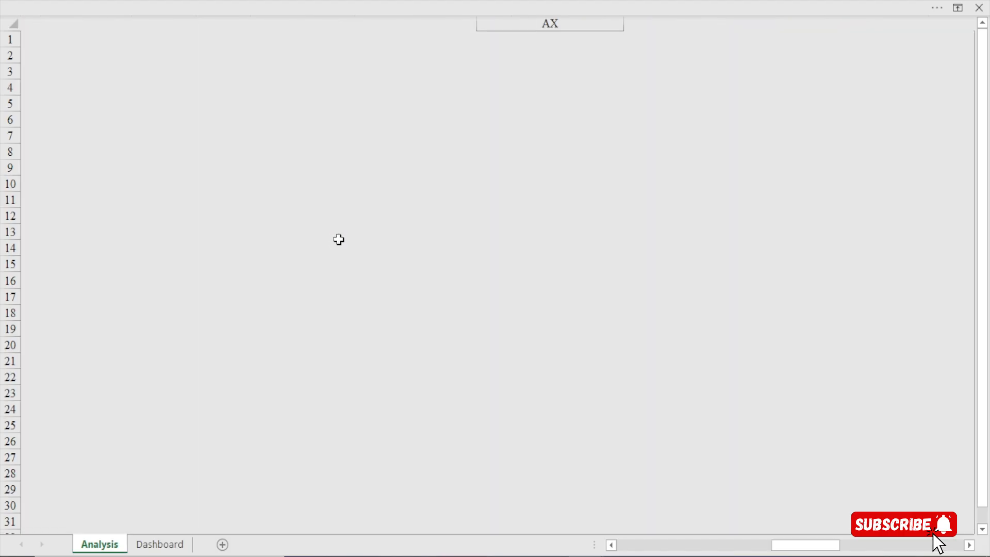
click(158, 543)
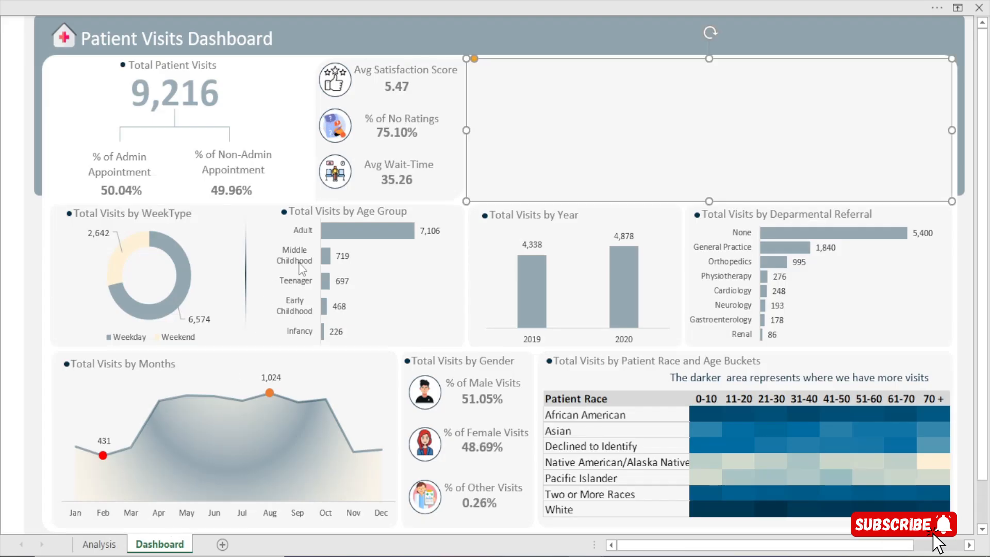
Cut the visits-by-day column chart from the Analysis sheet and paste it onto the Dashboard sheet
click(99, 545)
drag(794, 548, 918, 550)
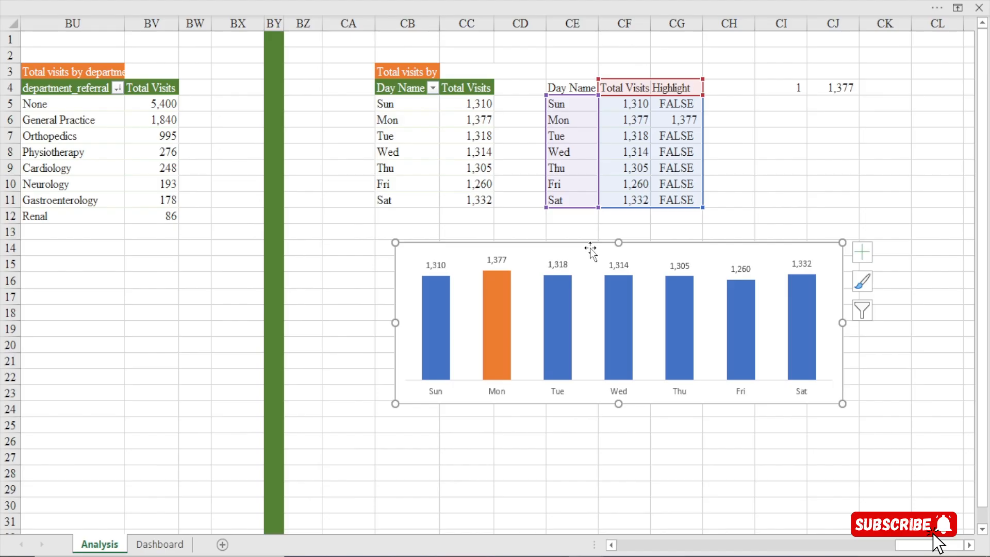
key(ctrl+x)
click(160, 544)
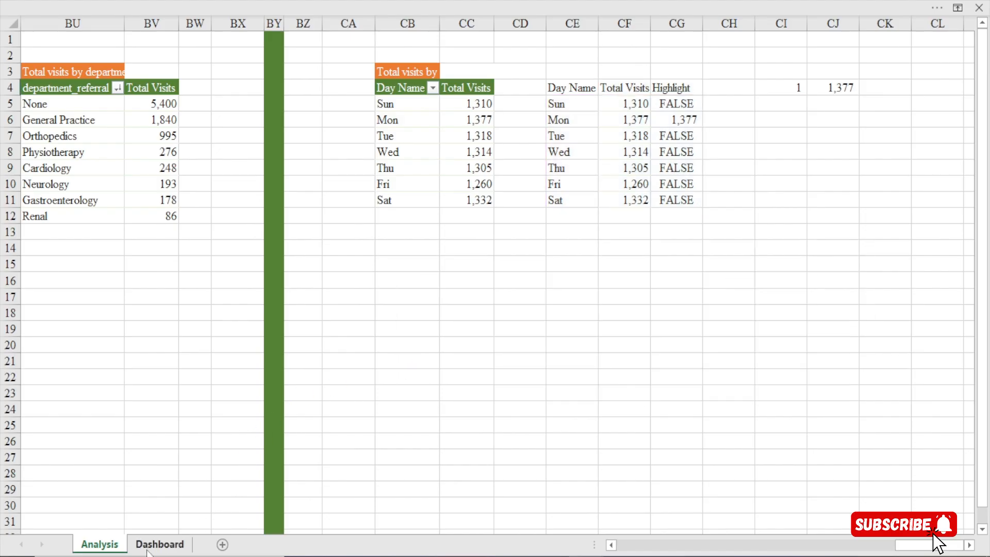
key(ctrl+v)
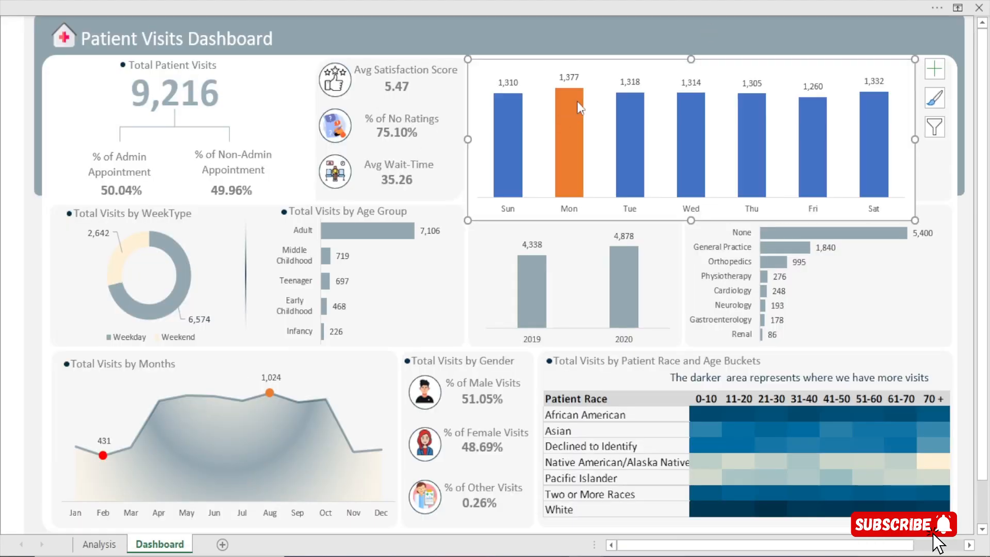
Resize the day chart to fit the wide background rectangle, leaving a small strip free above it
drag(914, 139, 950, 137)
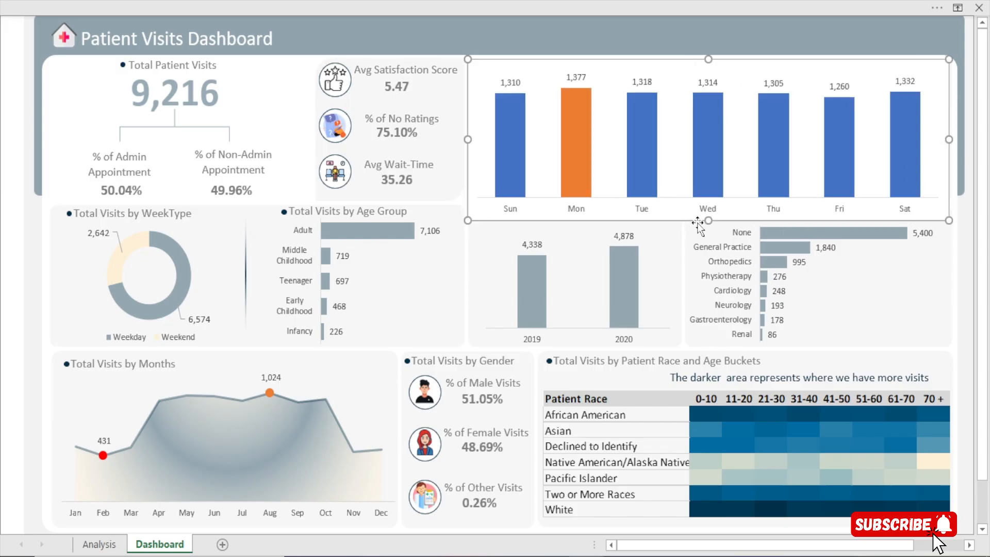
drag(708, 221, 709, 200)
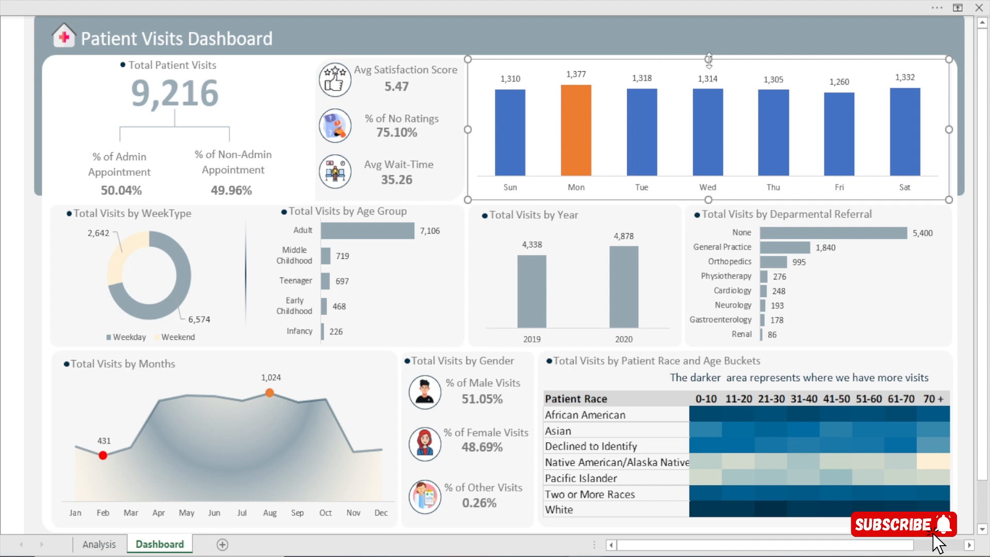
drag(708, 59, 710, 67)
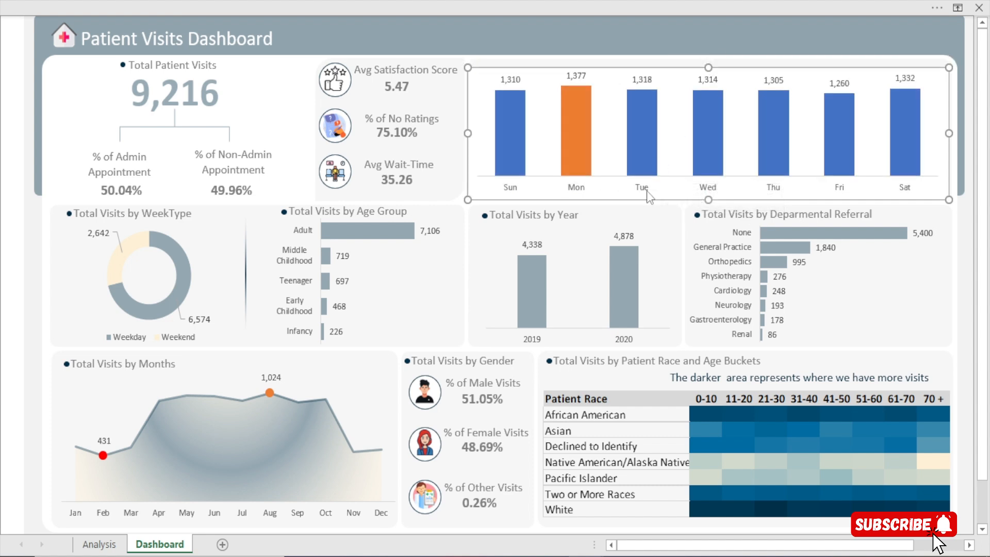
Give the Total Visits columns in the day chart a solid dark navy fill with 60% transparency
click(646, 136)
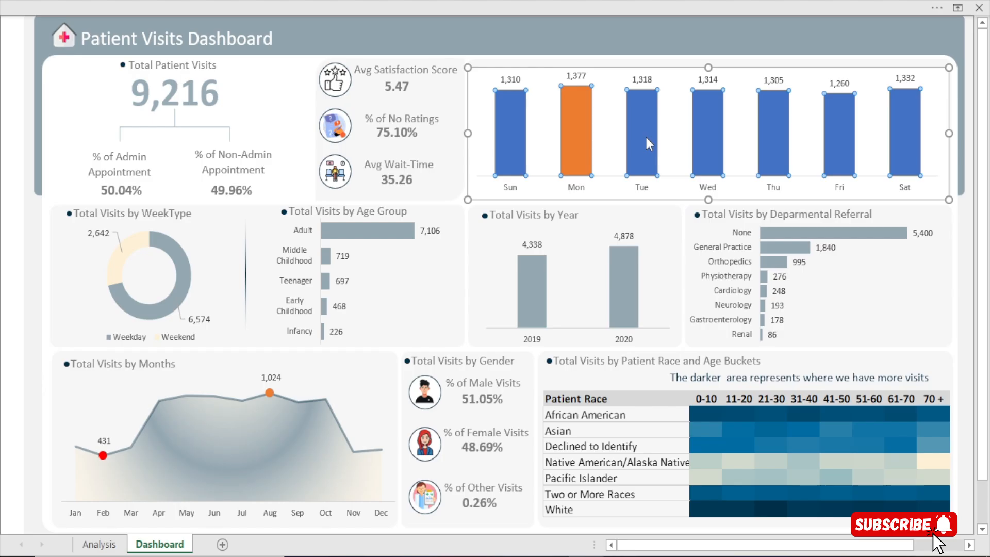
double_click(645, 135)
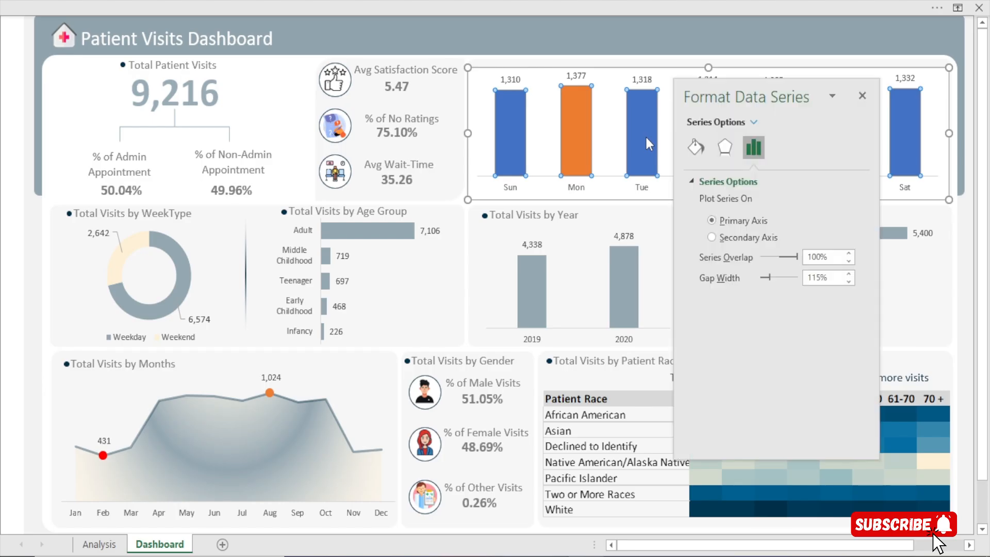
click(694, 148)
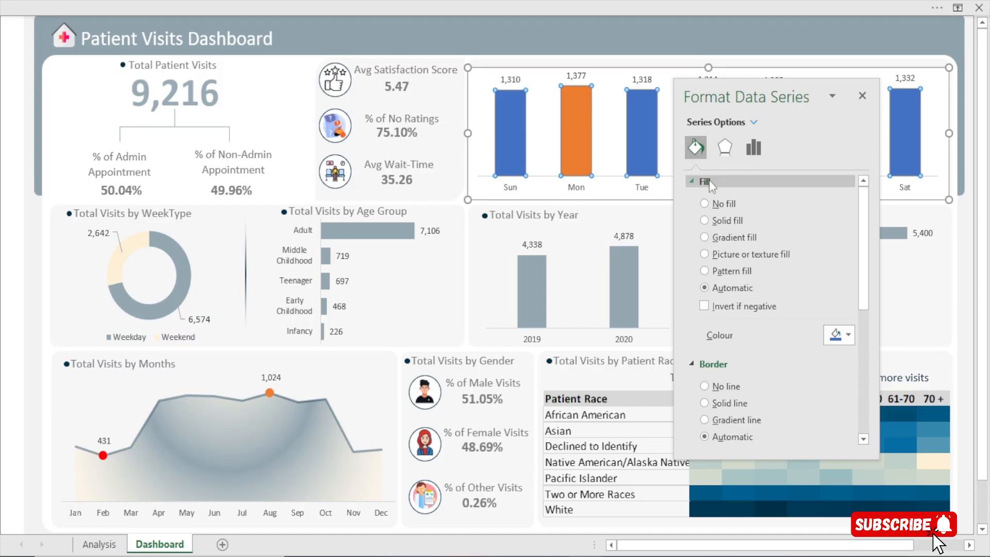
click(854, 334)
click(831, 535)
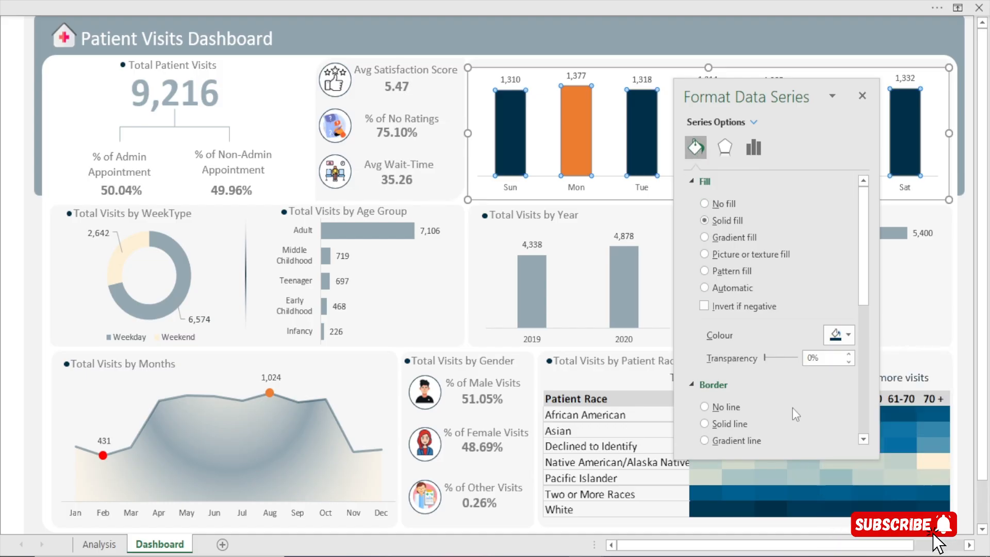
drag(765, 360, 781, 359)
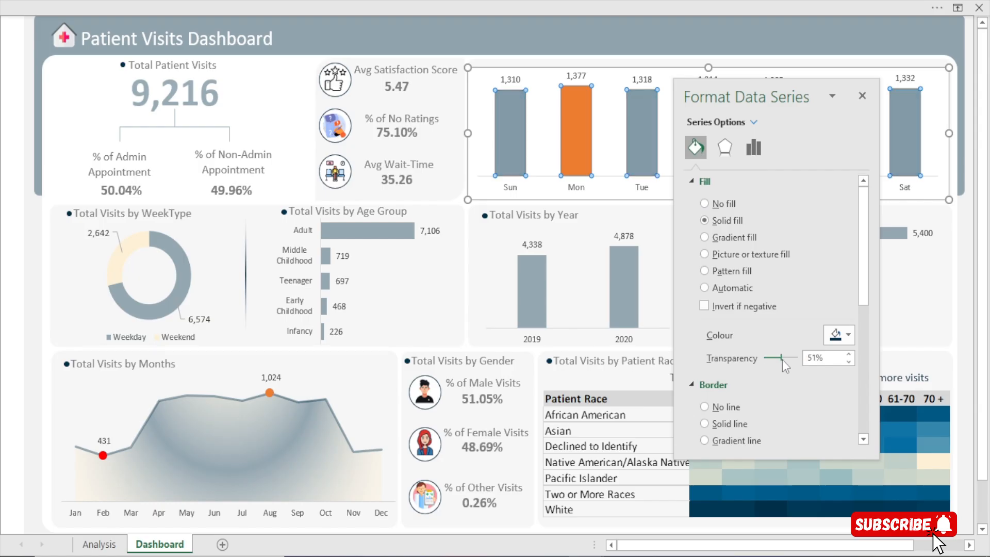
click(848, 355)
click(847, 354)
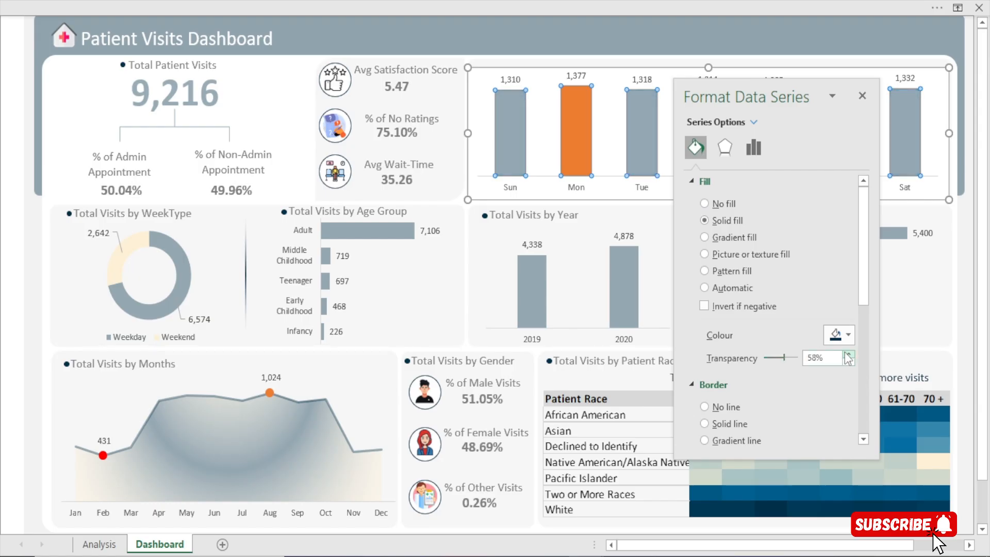
click(847, 354)
click(847, 355)
click(847, 354)
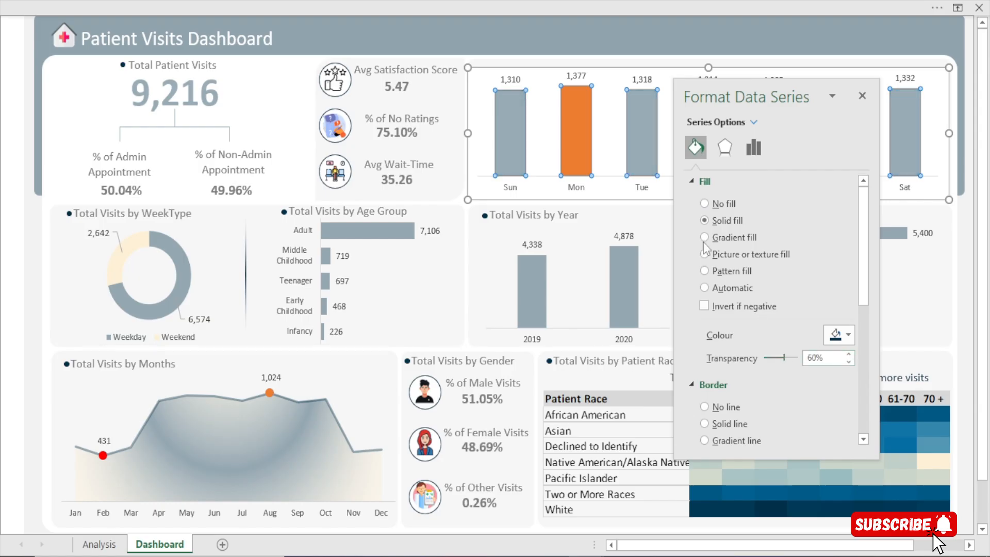
Fill the Highlight series column for Monday in the day chart with the recently used cream colour
click(577, 146)
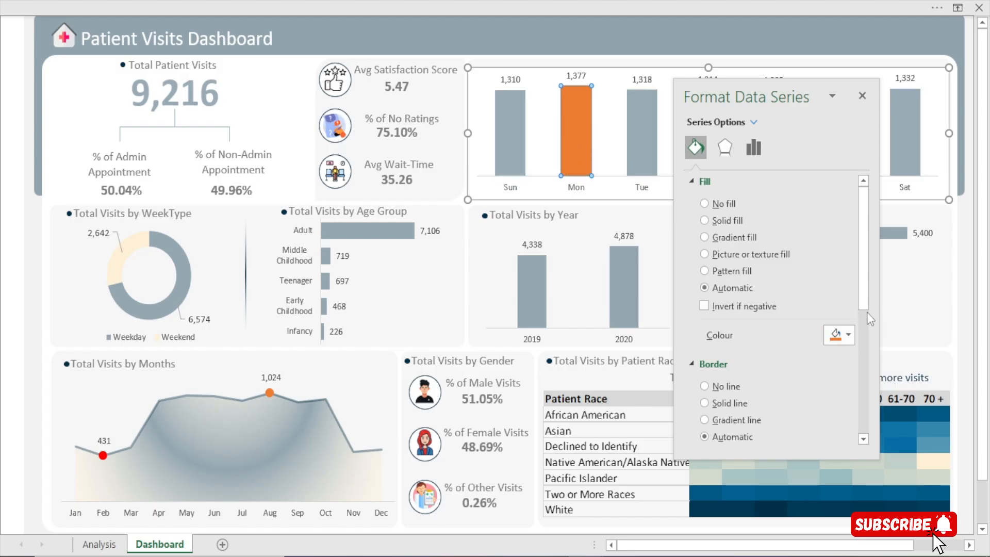
click(850, 342)
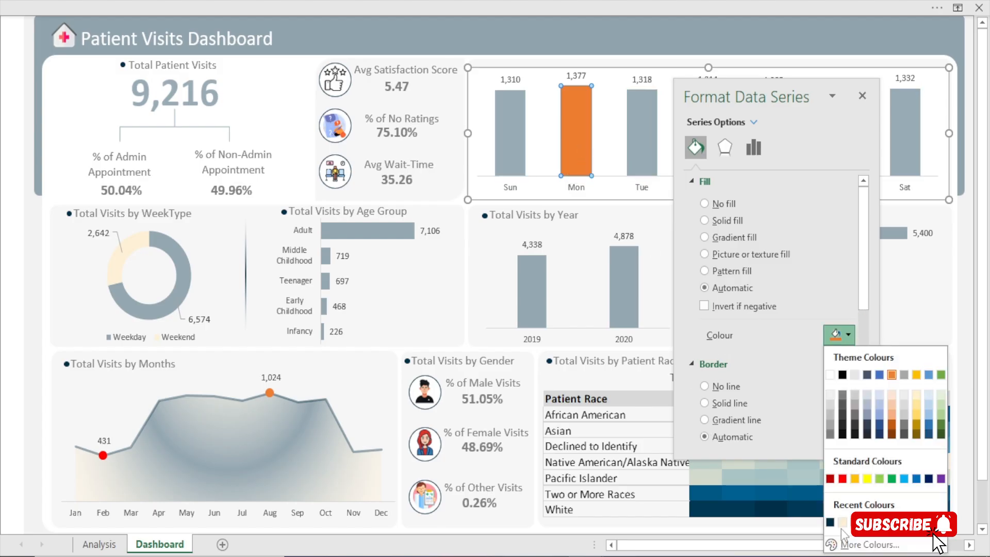
click(843, 508)
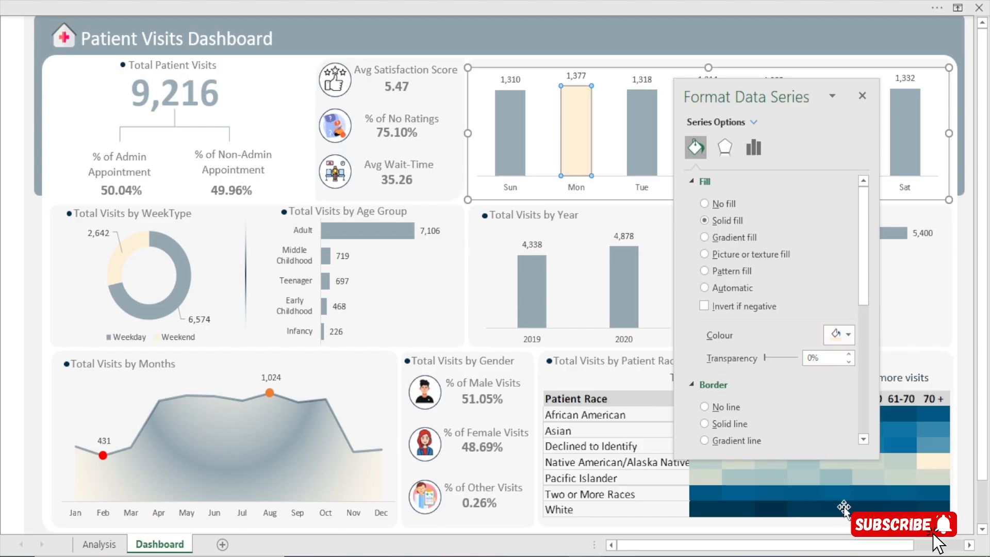
click(864, 97)
click(971, 255)
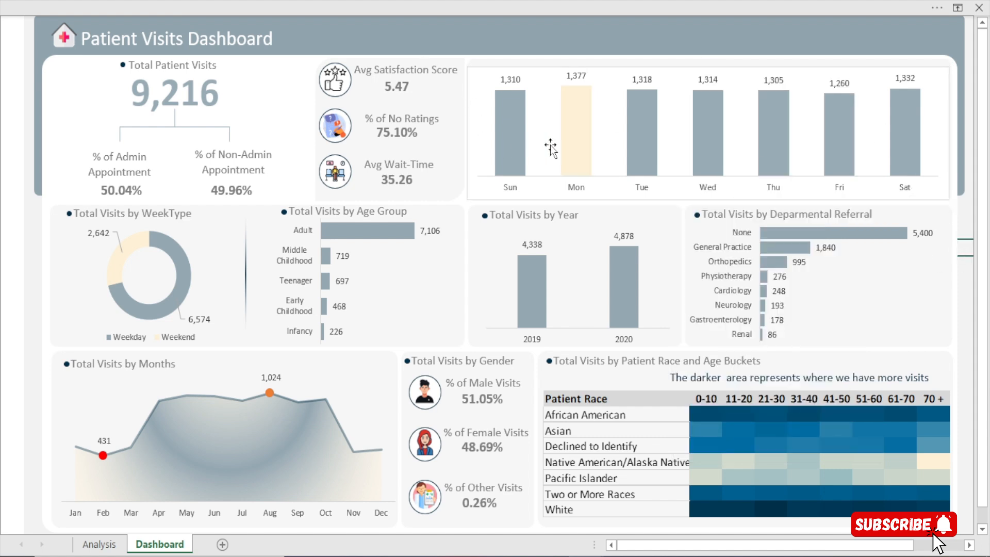
Set the day chart's chart area to no fill and no border line
mouse_move(579, 123)
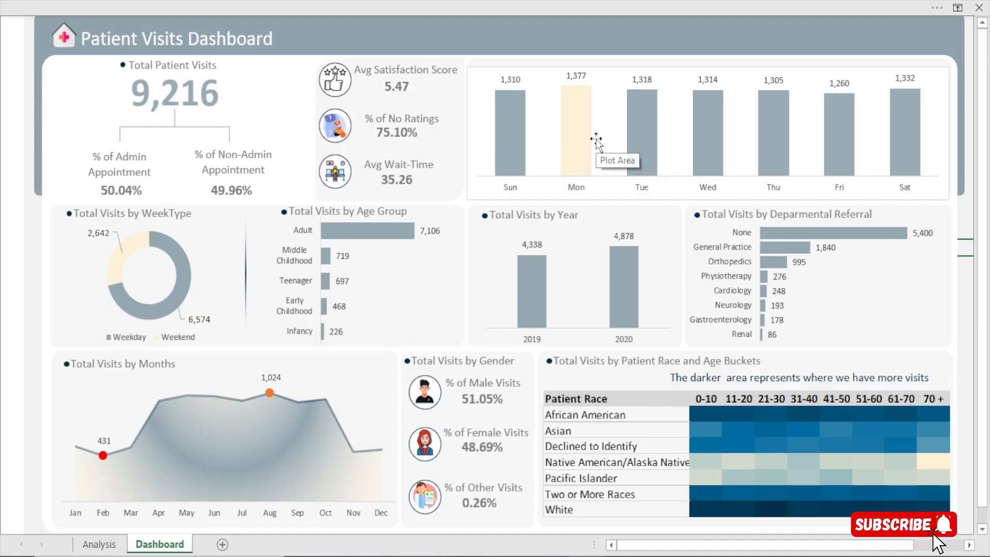
click(612, 73)
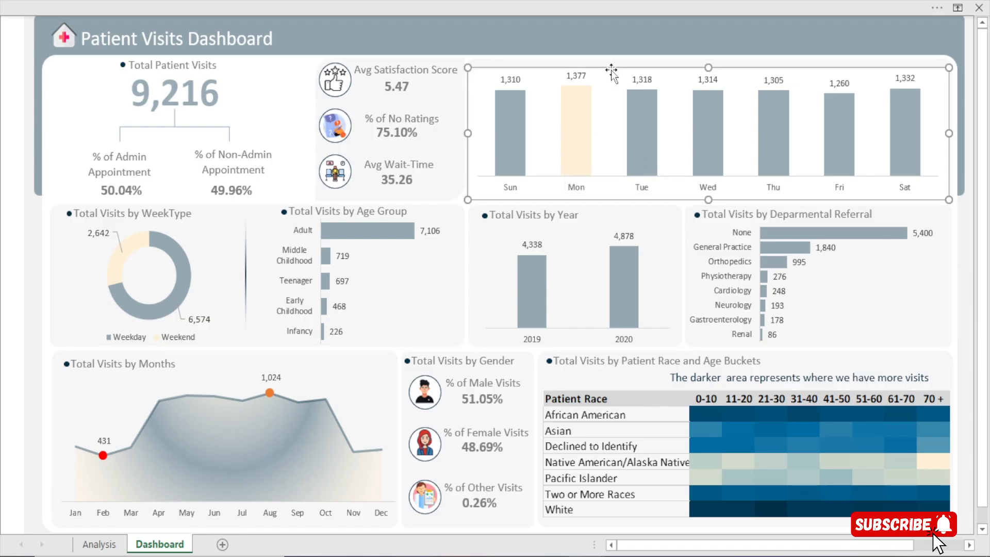
double_click(614, 75)
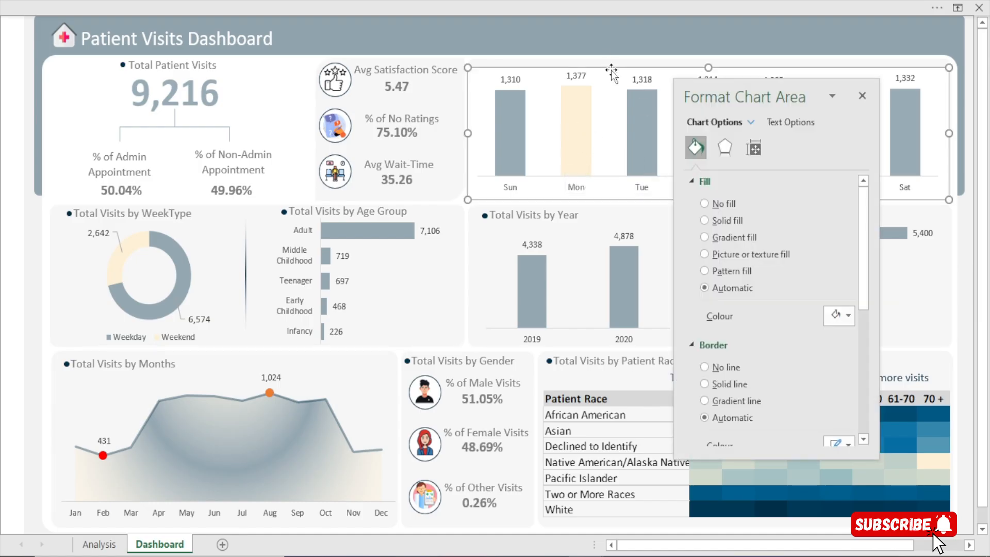
click(715, 207)
click(732, 335)
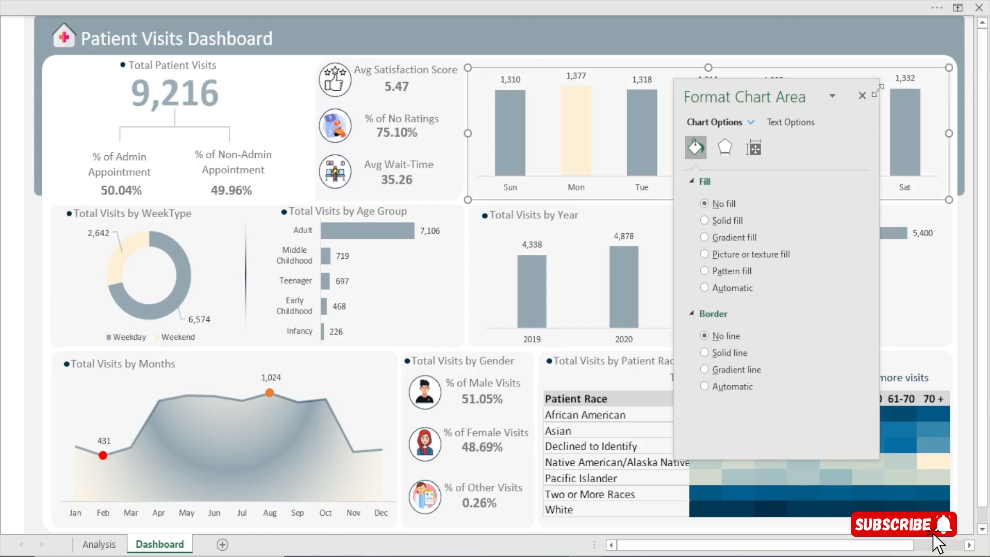
click(861, 96)
click(973, 328)
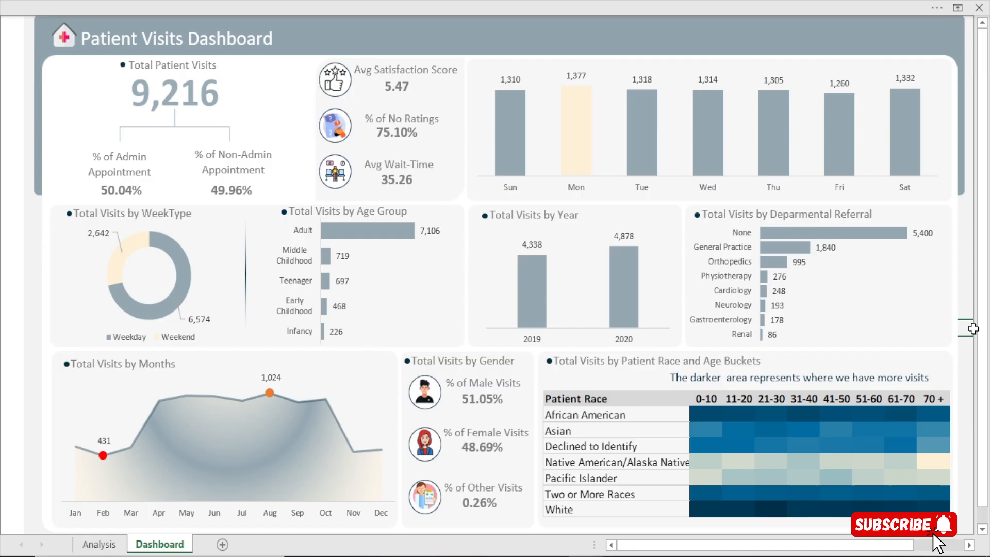
Extend the lower edge of the day chart slightly downwards to free more room above the columns
click(871, 87)
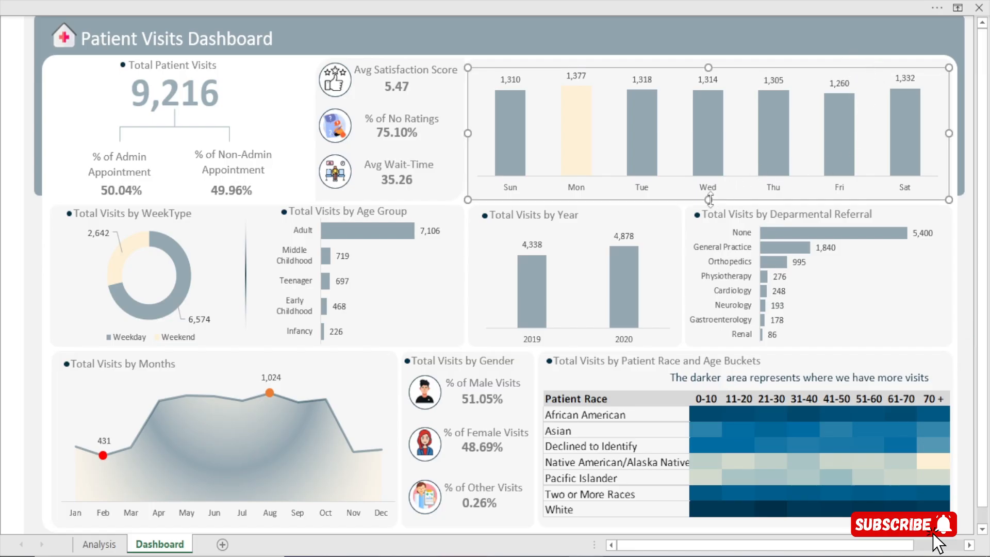
drag(710, 199, 707, 202)
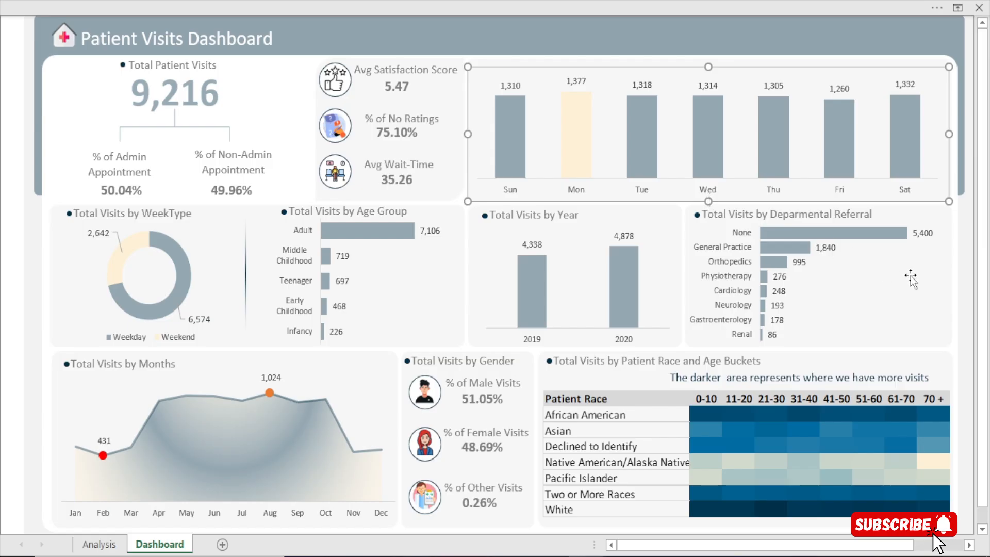
click(965, 294)
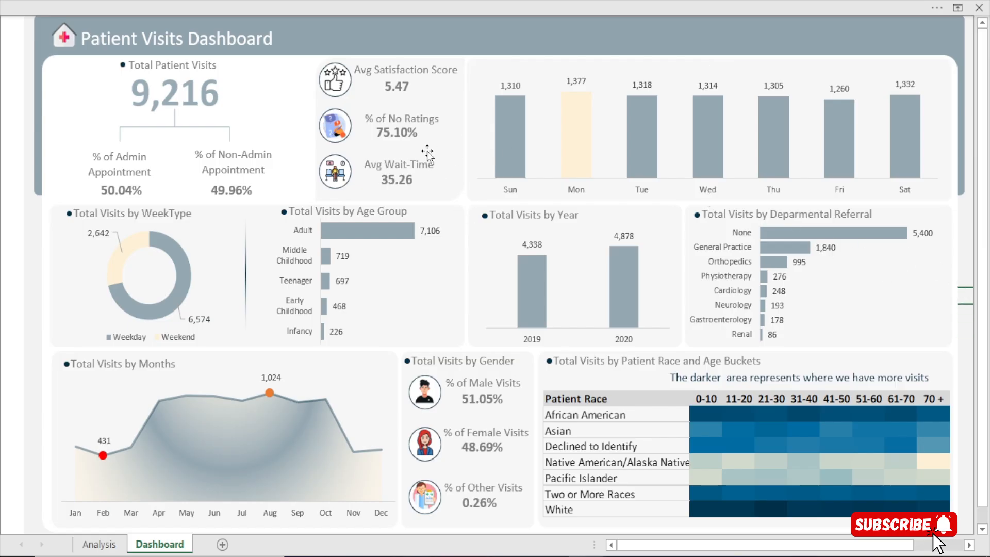
Duplicate the Total Visits by Year title with its bullet dot and place the copy above the day chart
click(487, 217)
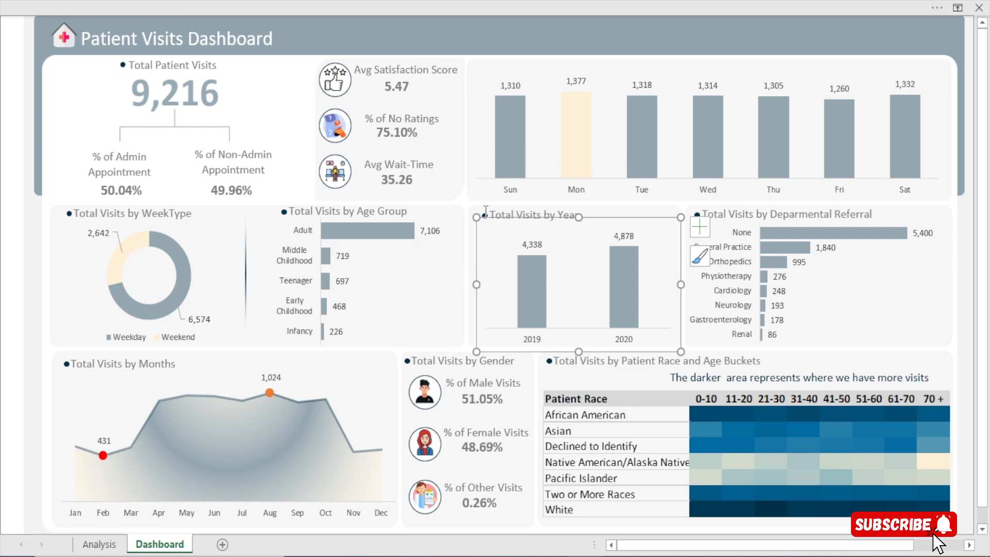
click(484, 214)
ctrl+click(518, 218)
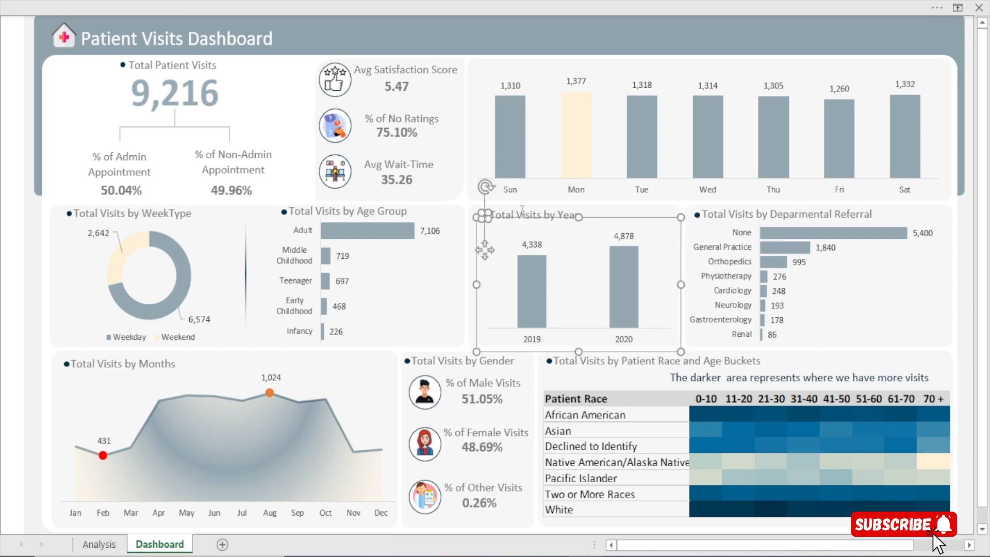
ctrl+click(523, 210)
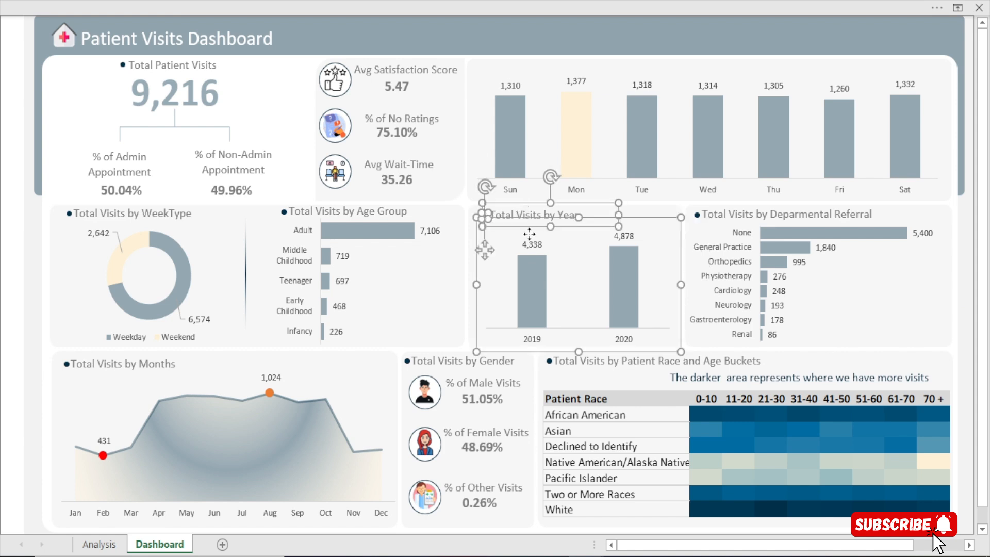
ctrl+click(644, 216)
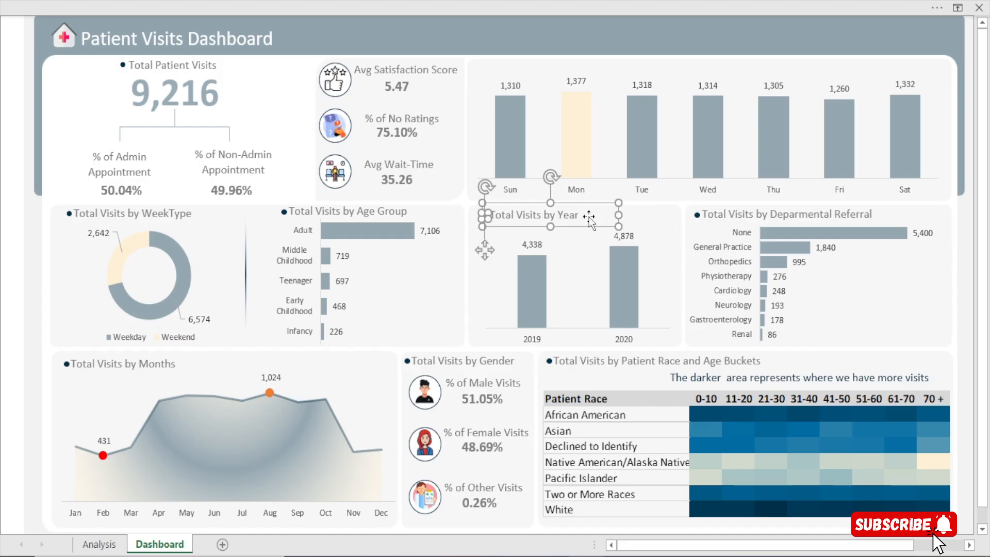
key(ctrl+d)
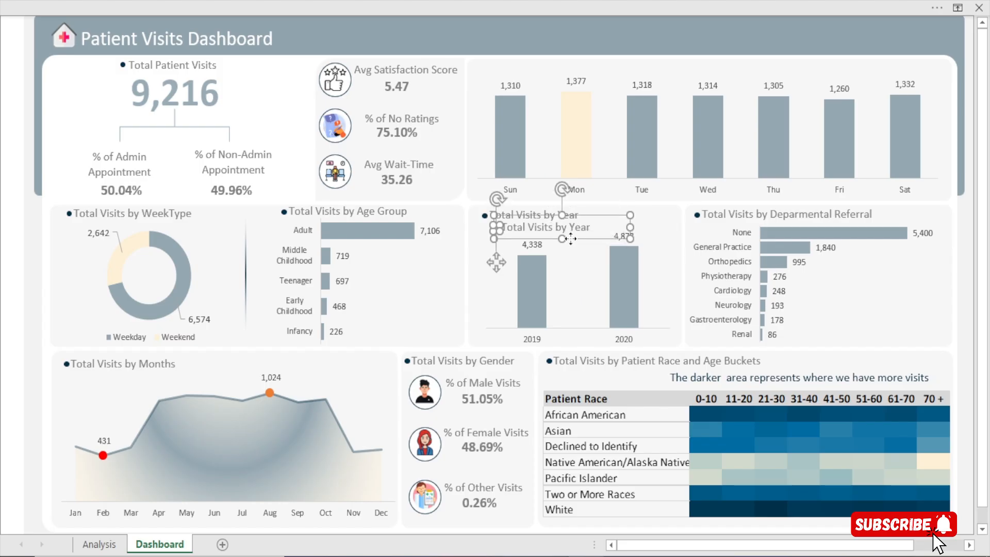
drag(571, 242, 552, 79)
key(Down)
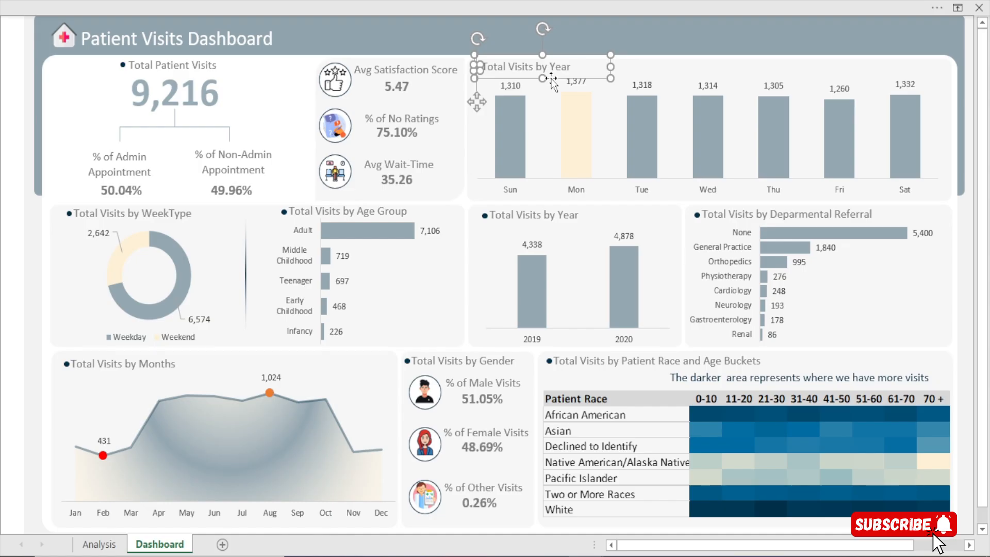
Change the copied title to "Total Visits by Day of Week" and fit its text box width to the text
click(603, 66)
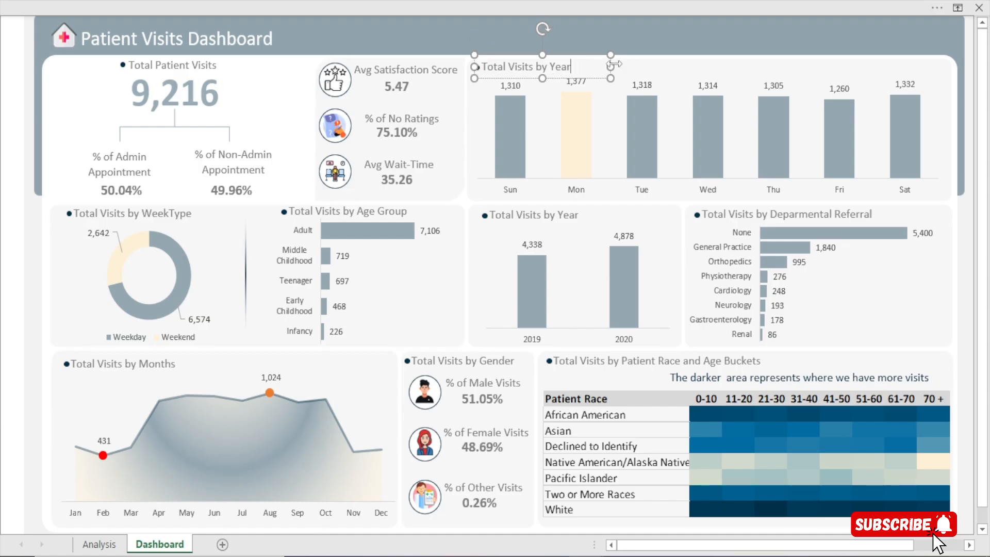
drag(612, 66, 687, 67)
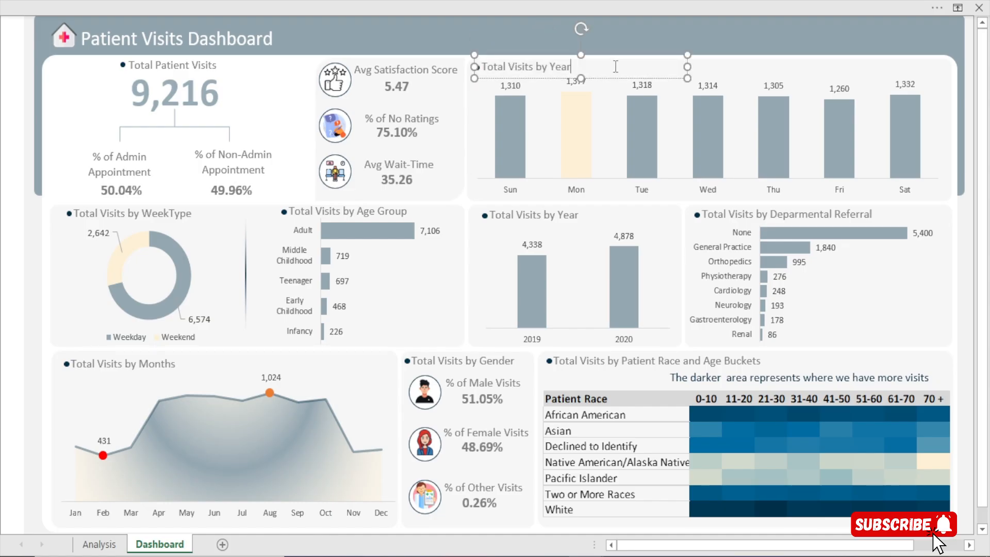
key(BackSpace)
key(BackSpace)
text(Day o)
text(f WEel)
key(BackSpace)
key(BackSpace)
text(eek)
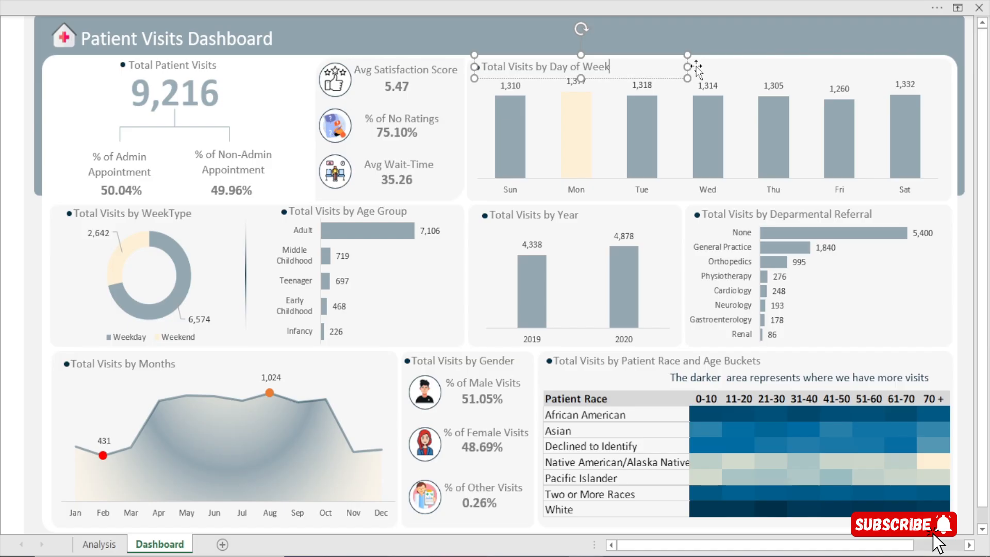
drag(687, 67, 617, 67)
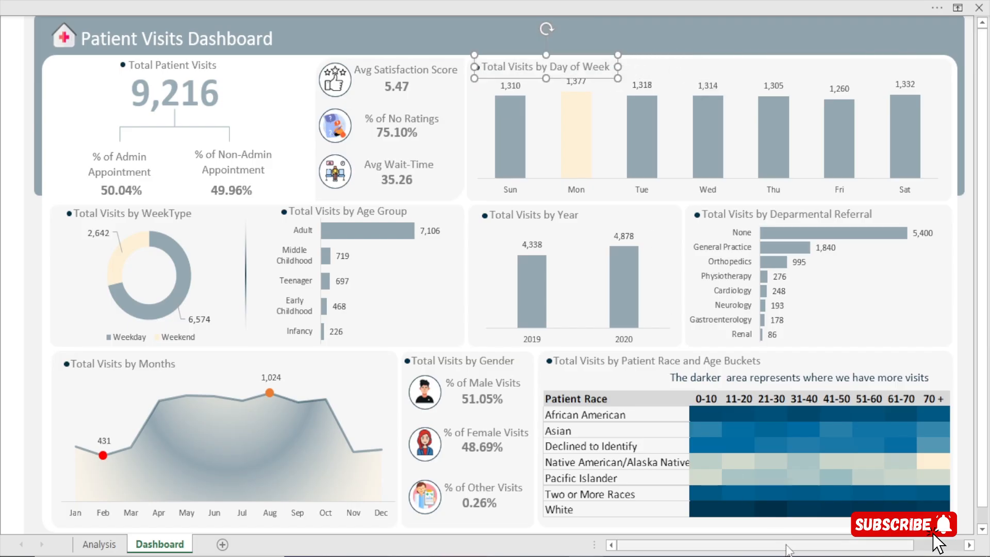
click(970, 437)
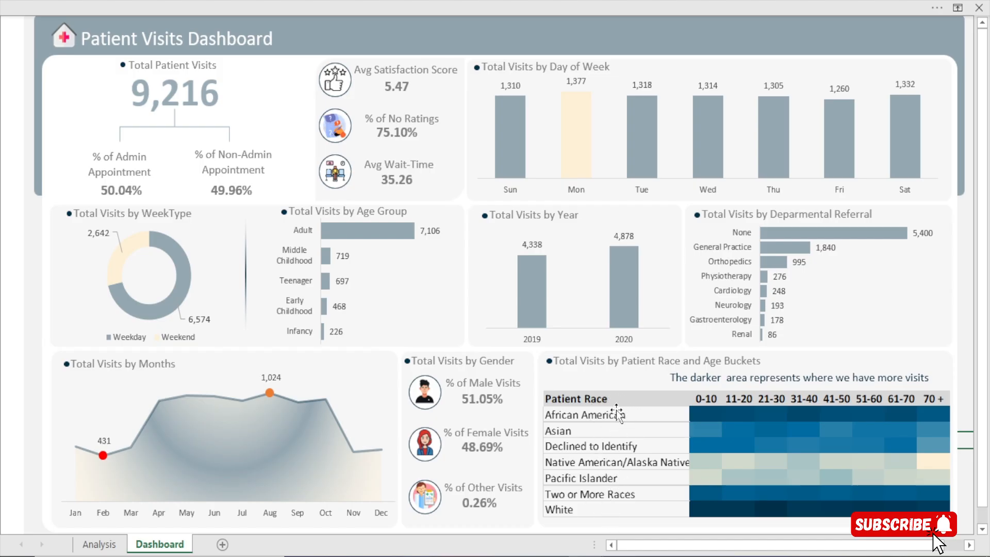
Turn off the gridlines on the Analysis sheet and return to the Dashboard sheet
click(99, 544)
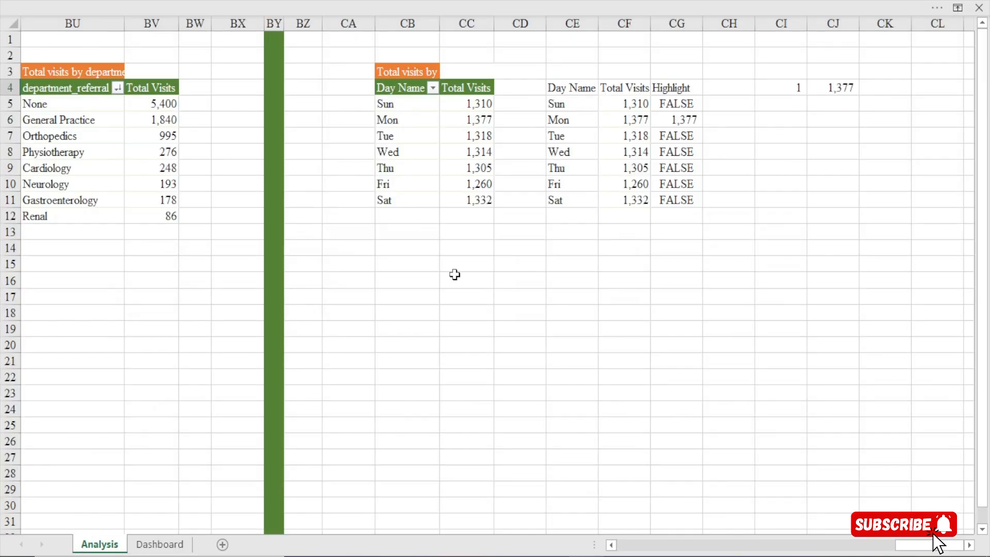
scroll(936, 545, left, 5)
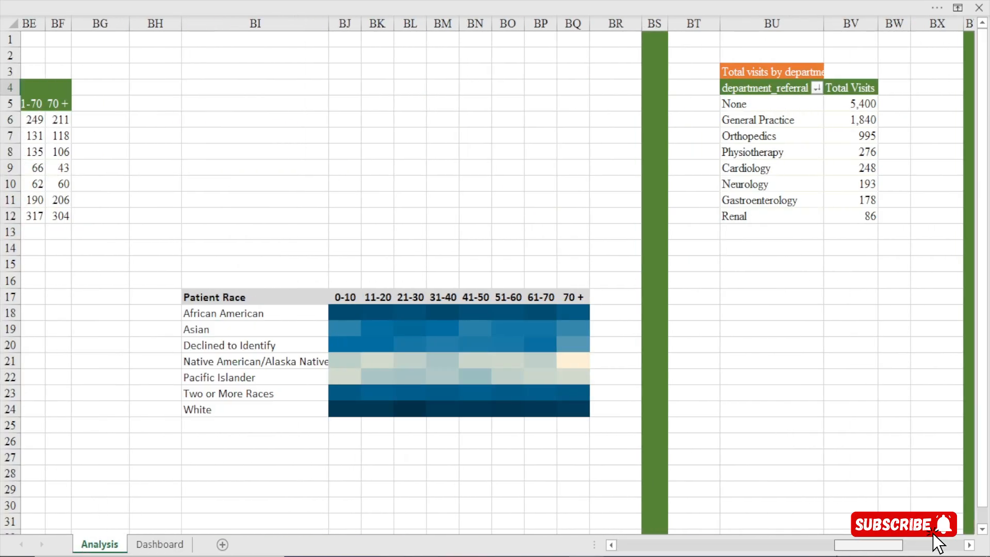
scroll(557, 67, left, 3)
click(375, 1)
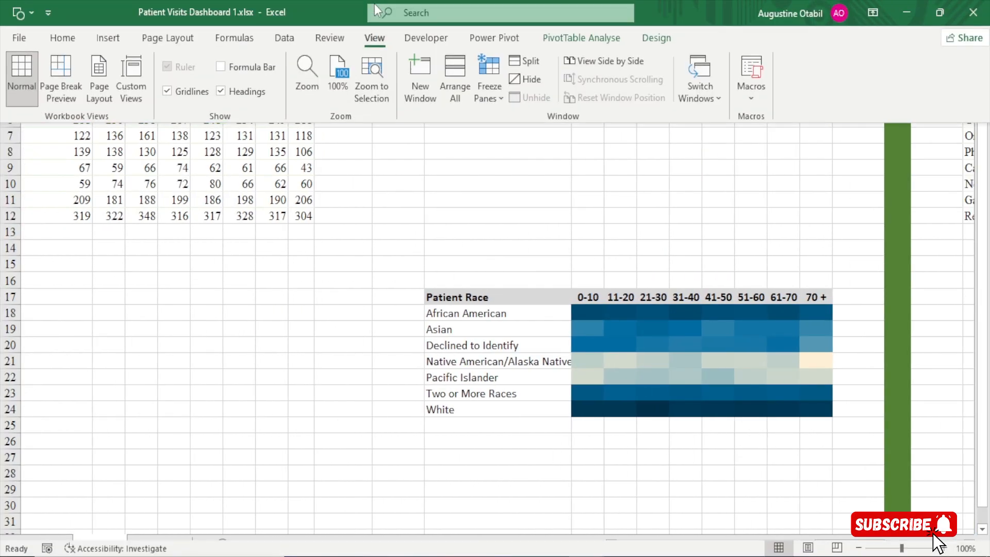
click(173, 93)
click(335, 444)
click(160, 543)
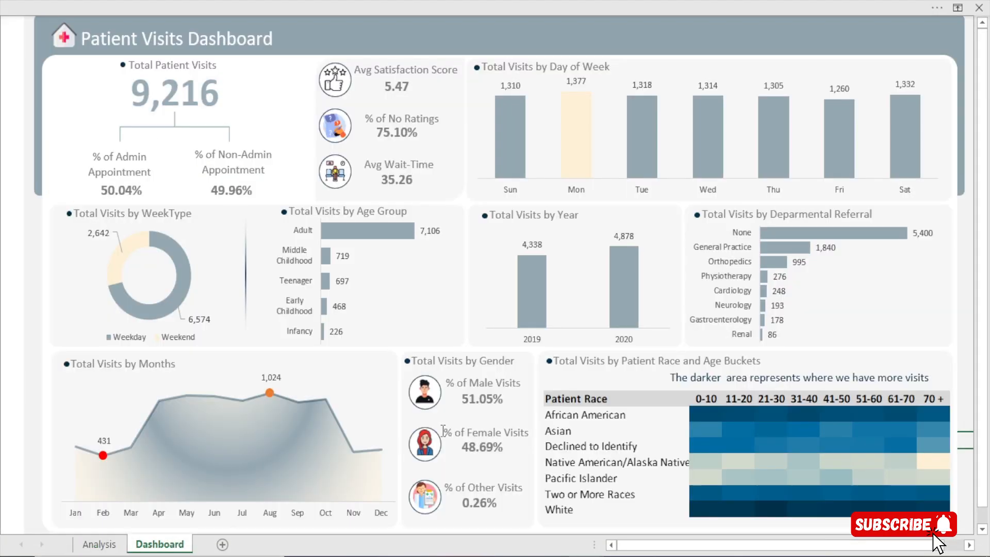
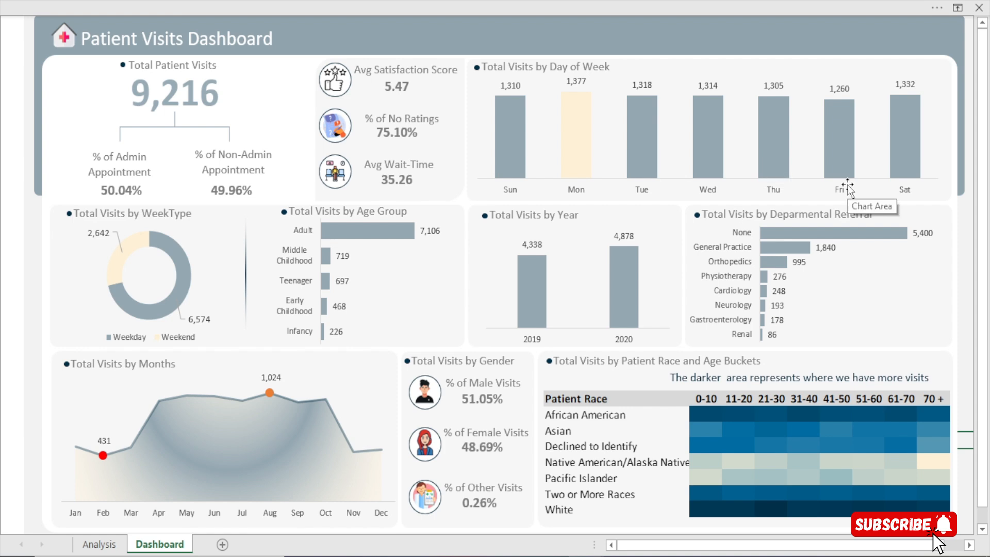
On the Analysis sheet, rename the PivotTable of weekday and weekend visits after its week type field
mouse_move(709, 142)
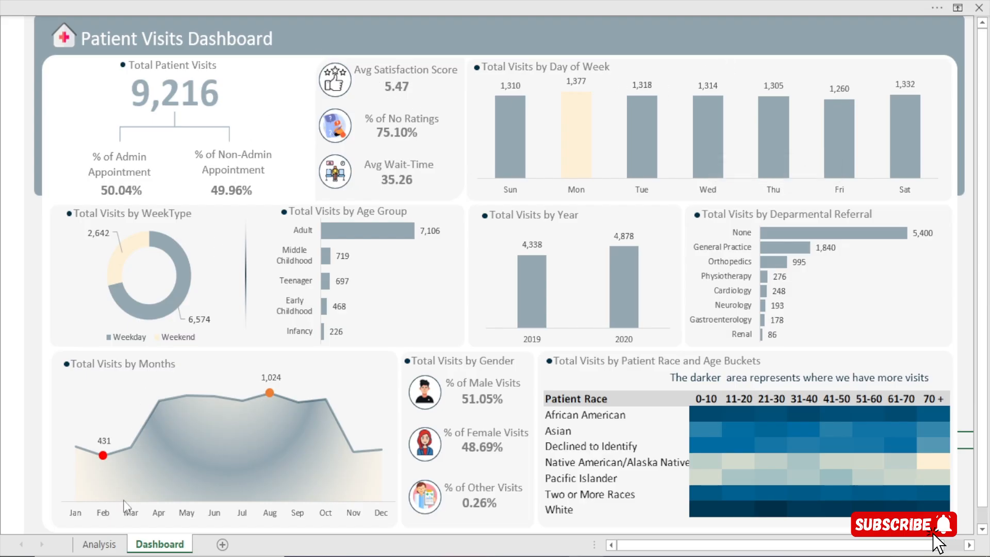
click(99, 543)
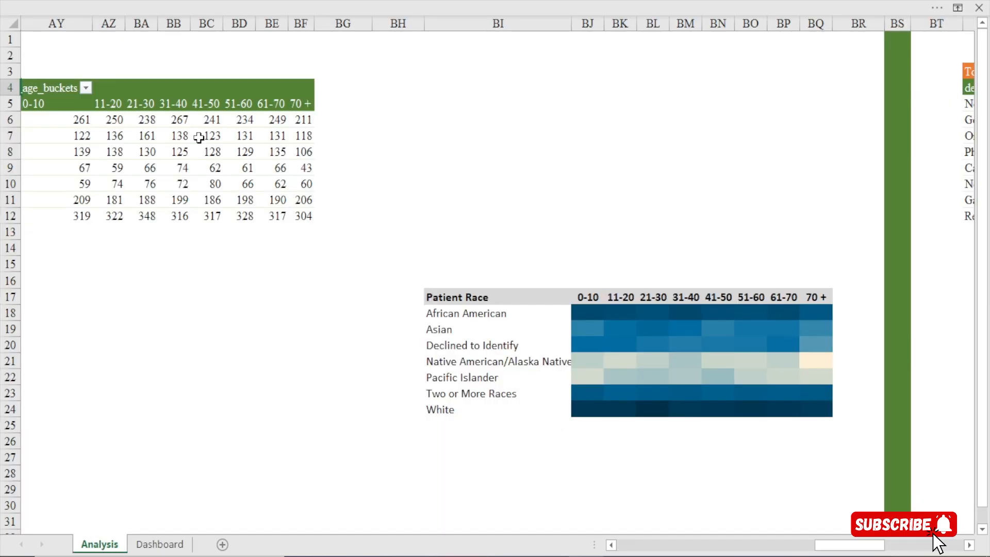
click(178, 151)
mouse_move(327, 2)
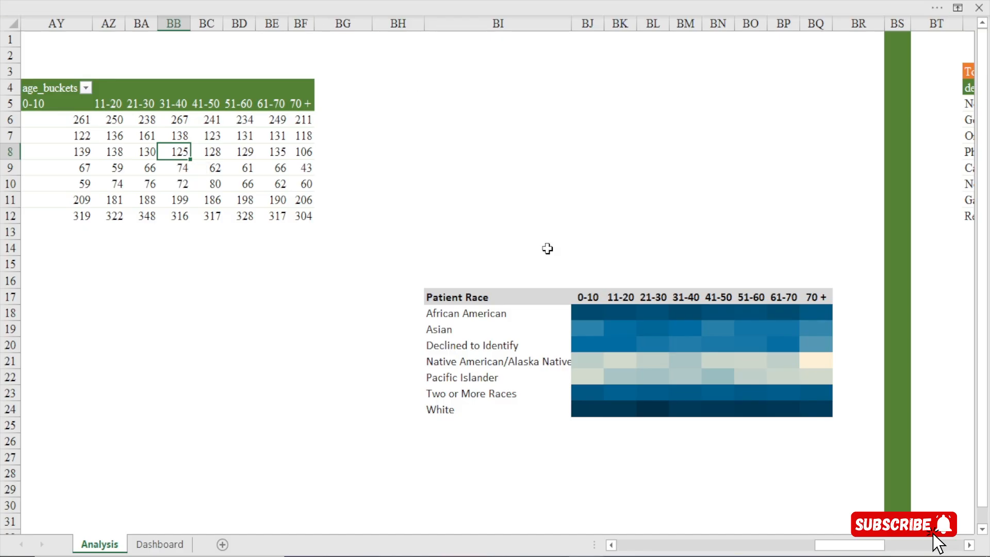
drag(858, 545, 694, 550)
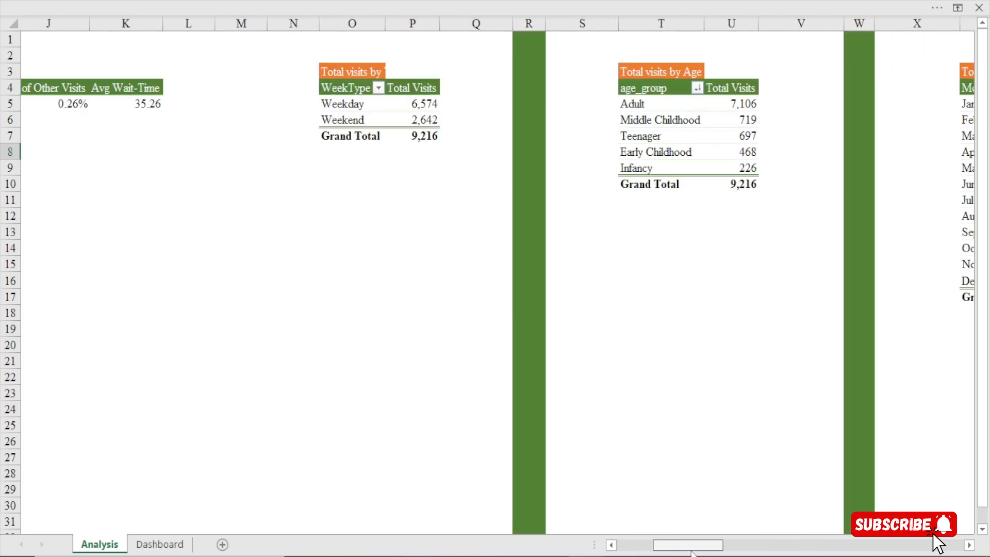
click(346, 105)
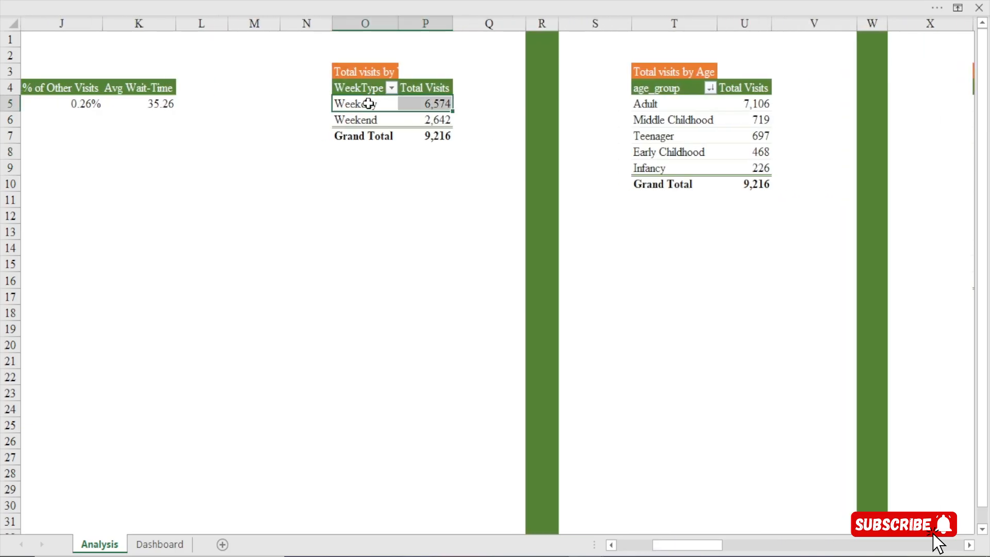
click(367, 102)
click(432, 1)
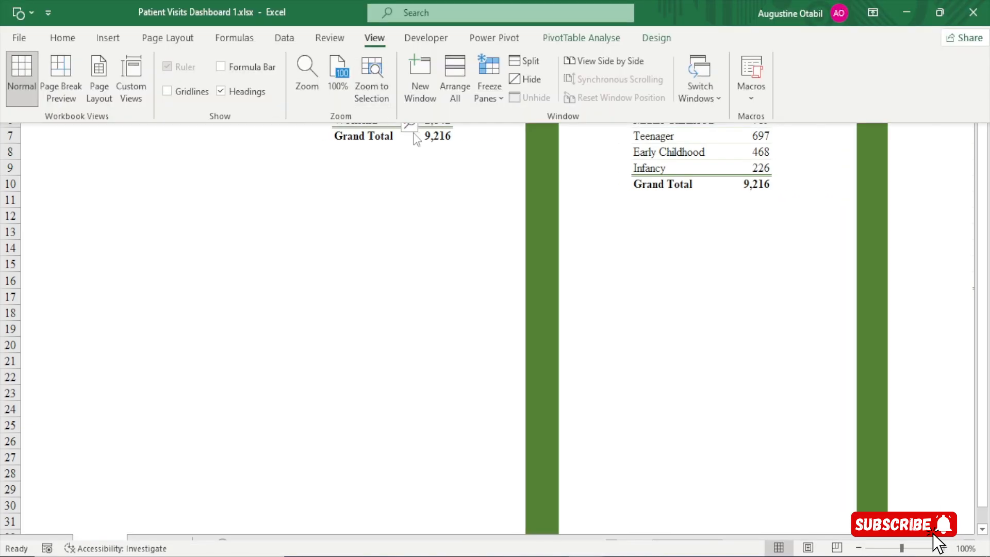
click(594, 42)
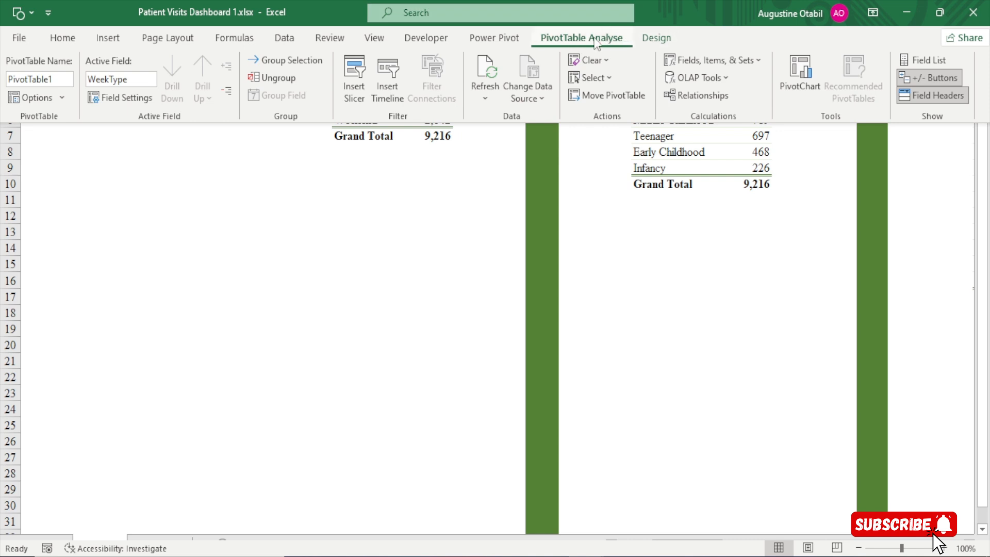
click(52, 79)
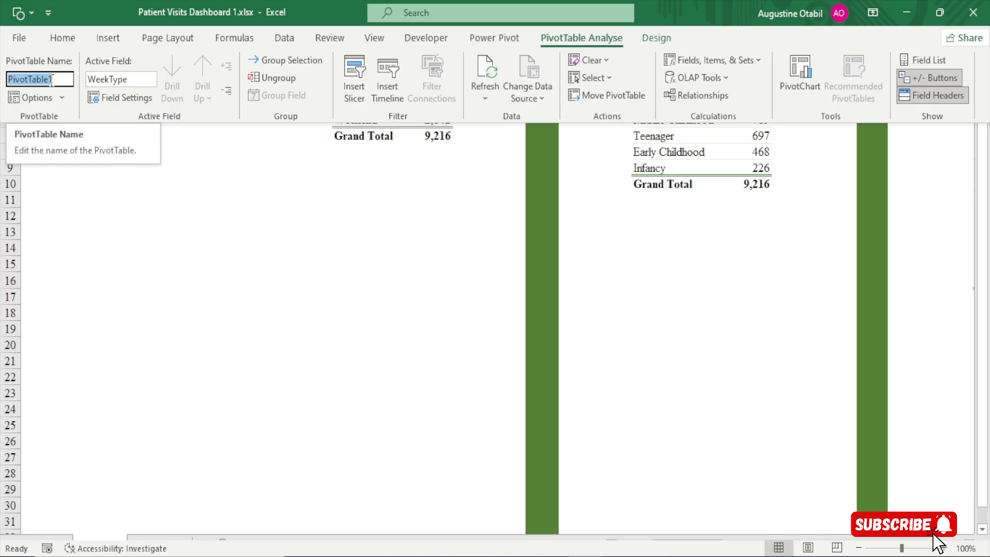
text(er)
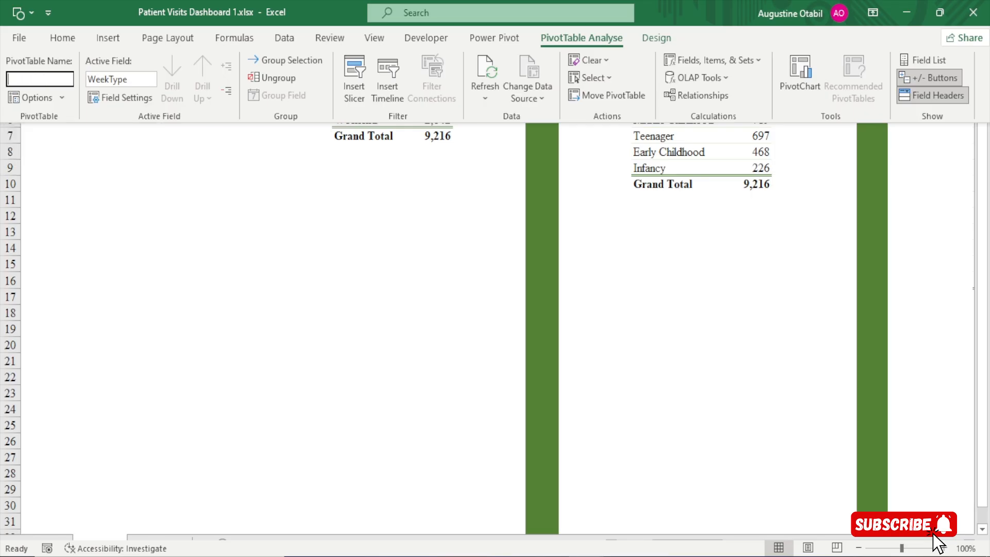
text(weel)
text(type)
key(Return)
Rename the PivotTable of total visits by age group with a short name describing the age group
click(694, 119)
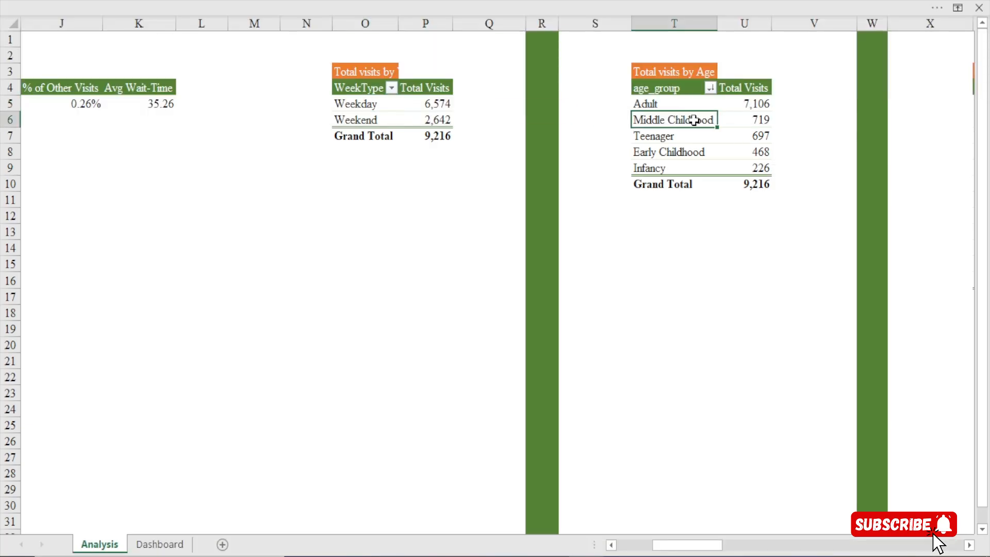
click(561, 1)
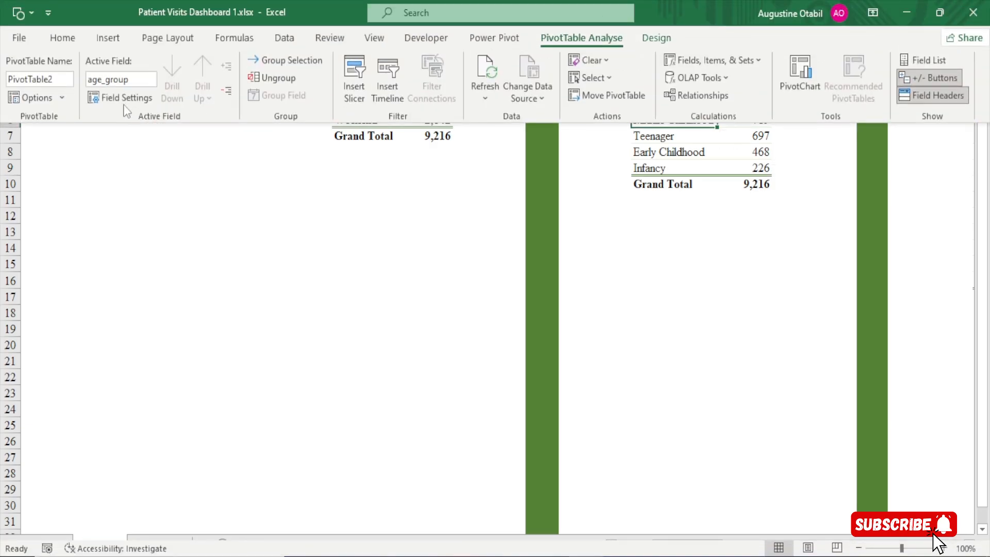
click(40, 80)
text(ae)
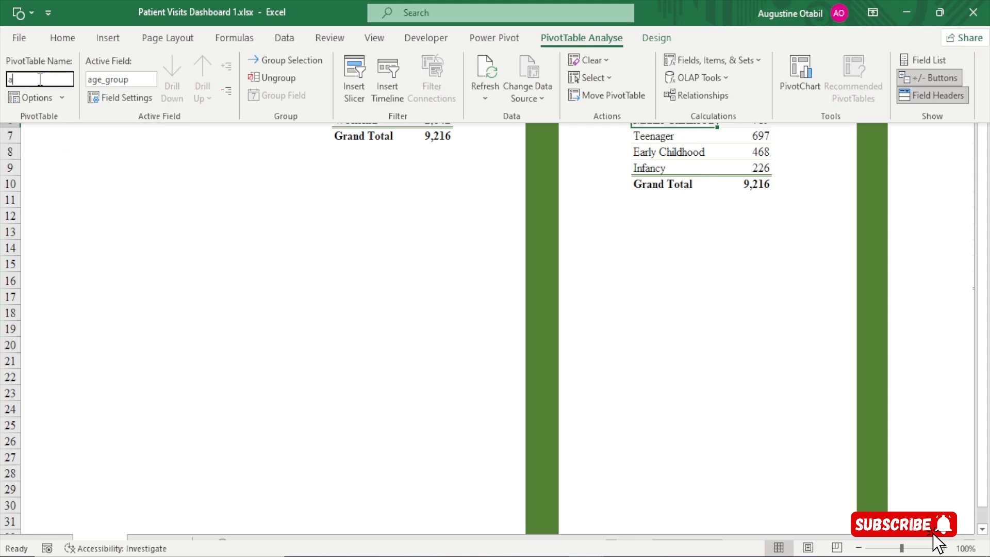
key(BackSpace)
text(ge gro)
key(BackSpace)
key(BackSpace)
key(BackSpace)
text(gr)
key(BackSpace)
key(BackSpace)
key(BackSpace)
text(oup)
key(Return)
key(ctrl+shift+F1)
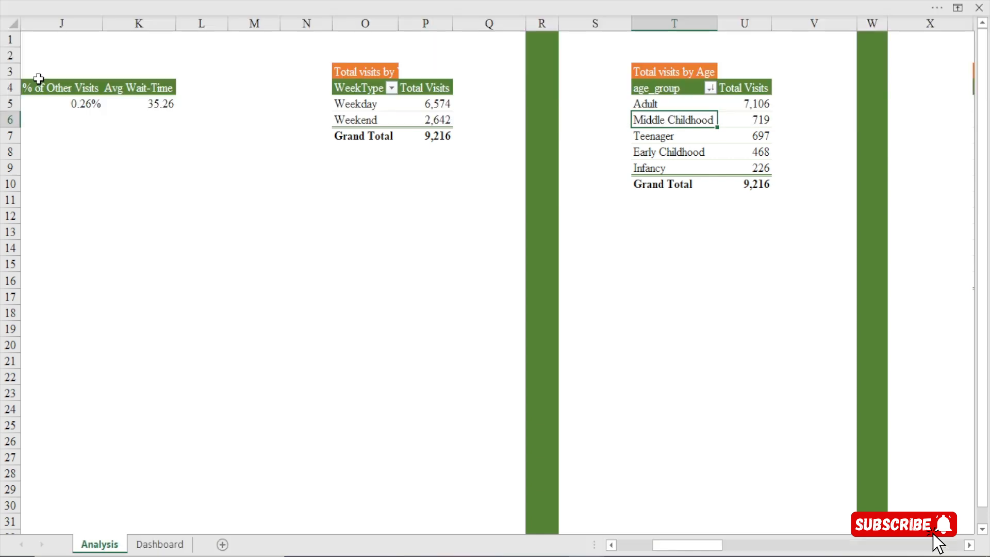
Rename the PivotTable of total visits by month with a short name referring to the month
click(969, 544)
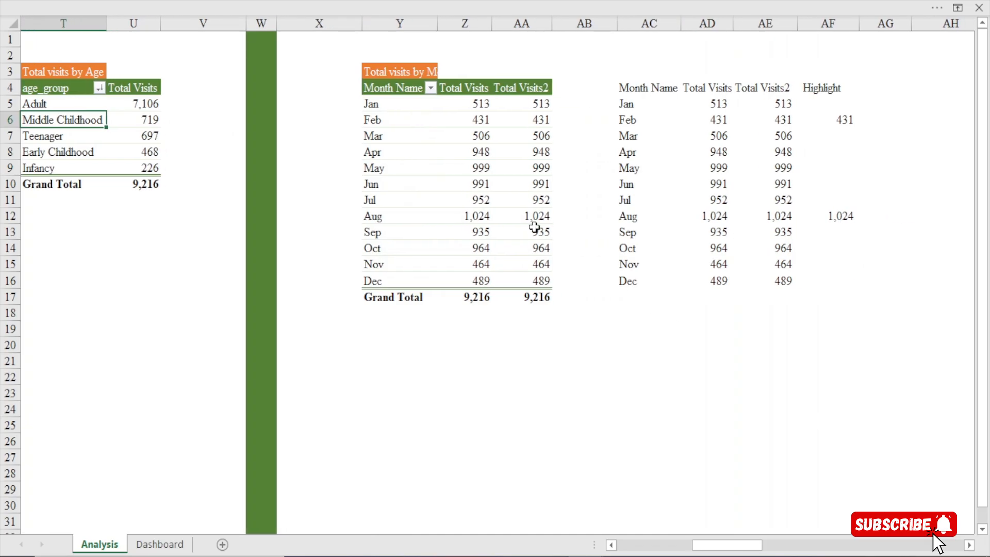
click(420, 151)
click(404, 1)
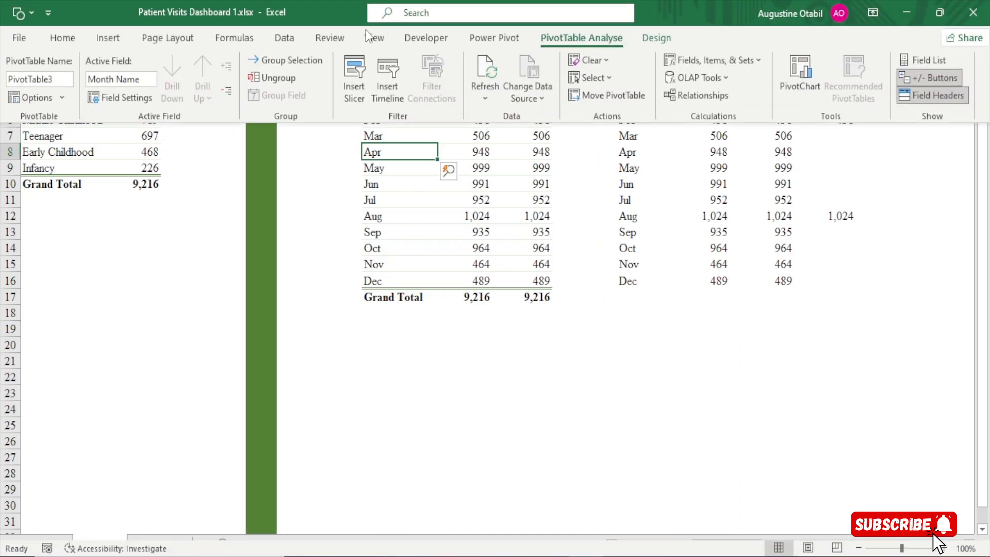
click(40, 78)
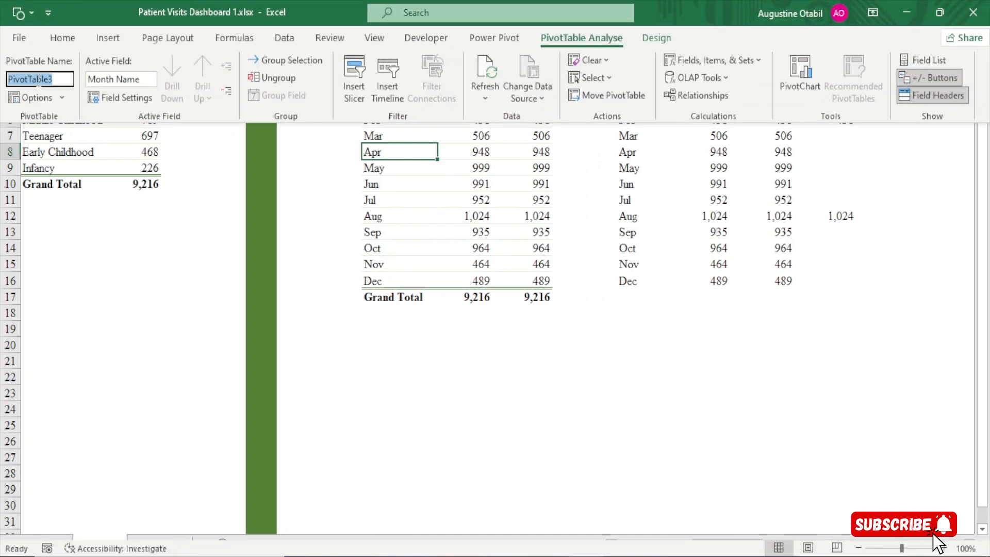
text(months)
key(Return)
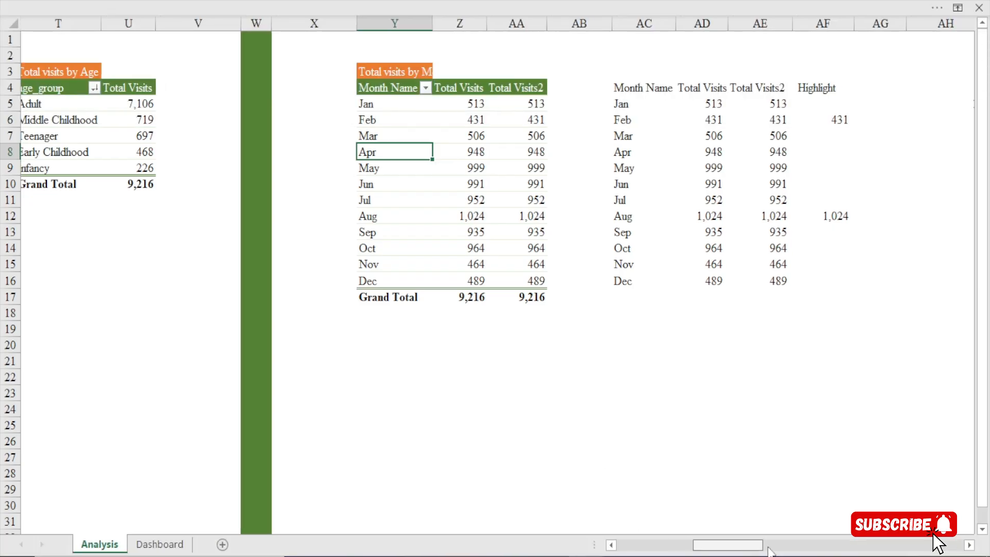
Rename the PivotTable holding the male, female and other visit percentages with a short name referring to gender
scroll(548, 151, right, 8)
click(531, 103)
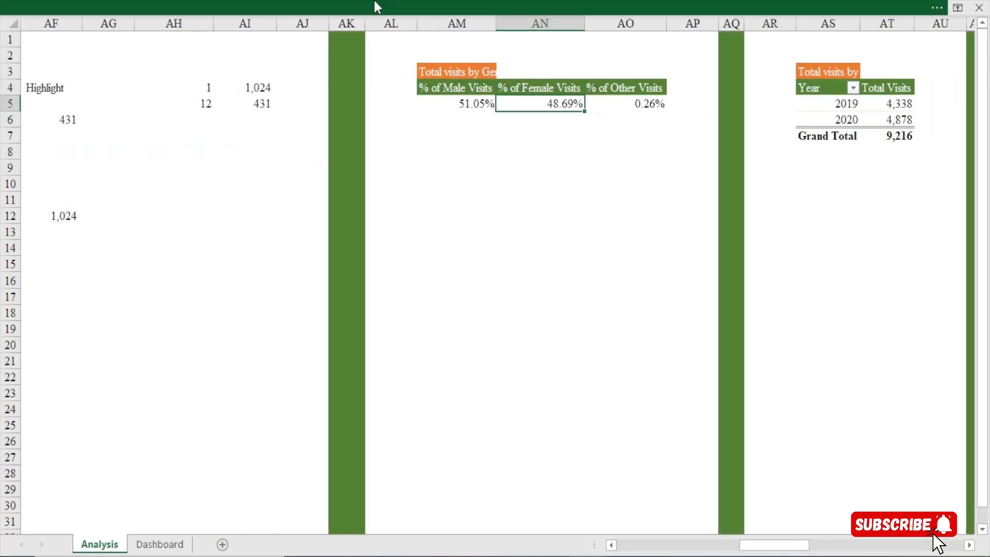
click(374, 6)
click(48, 77)
text(gender)
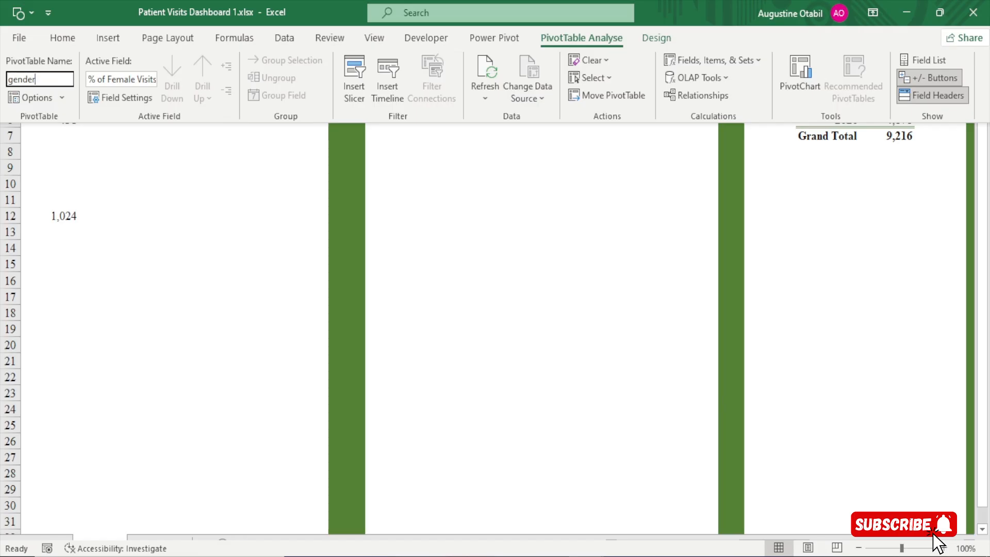
key(Return)
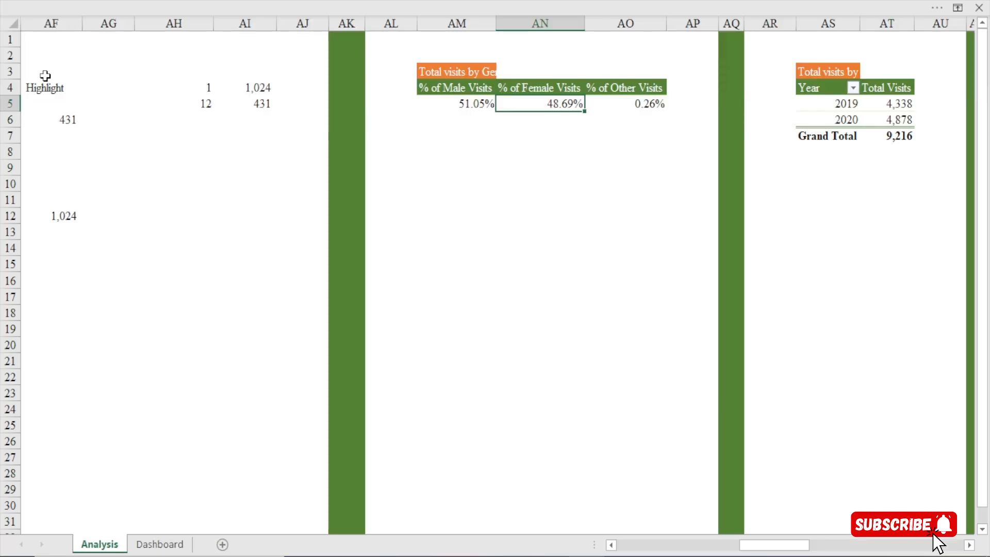
Rename the PivotTable of total visits by year as "year"
click(833, 103)
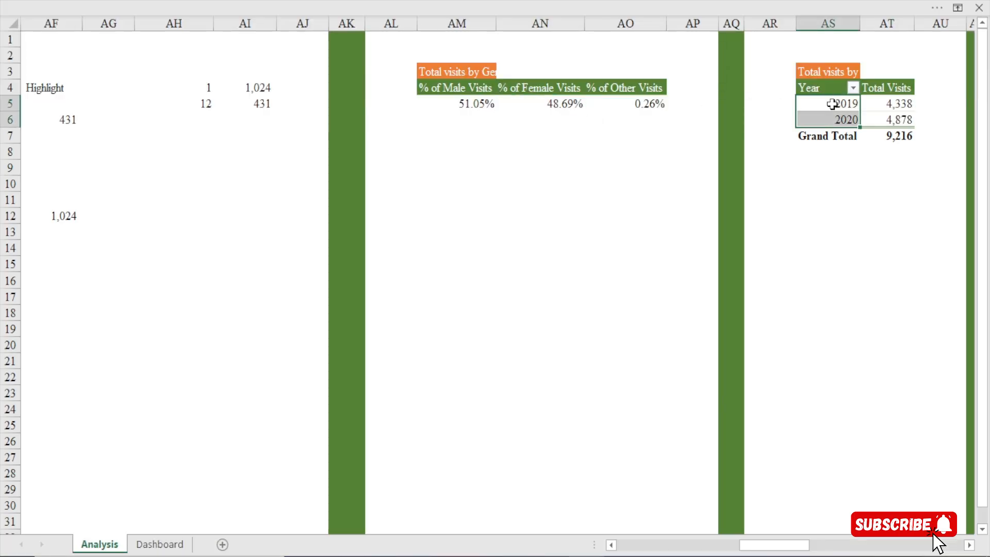
click(596, 7)
click(40, 79)
text(yea)
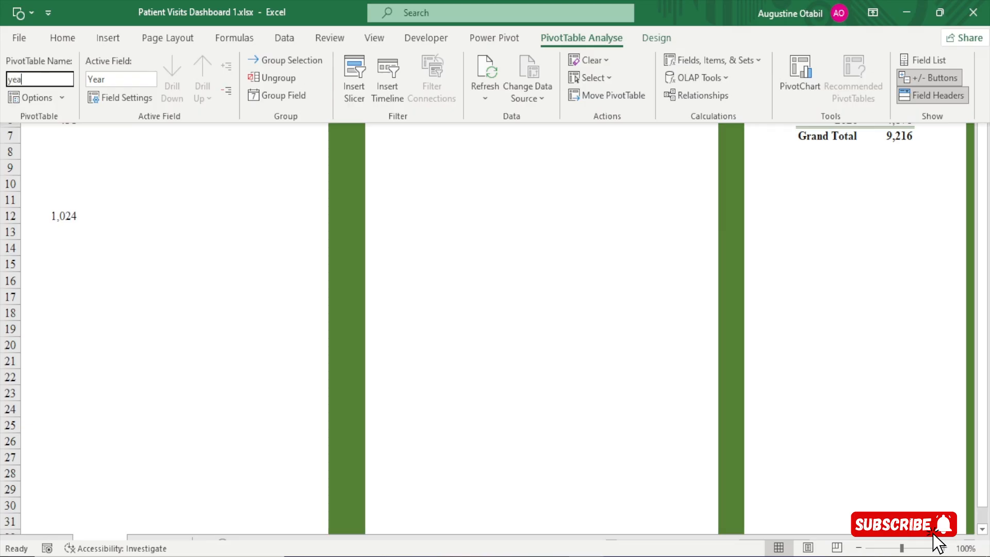
text(r)
key(Return)
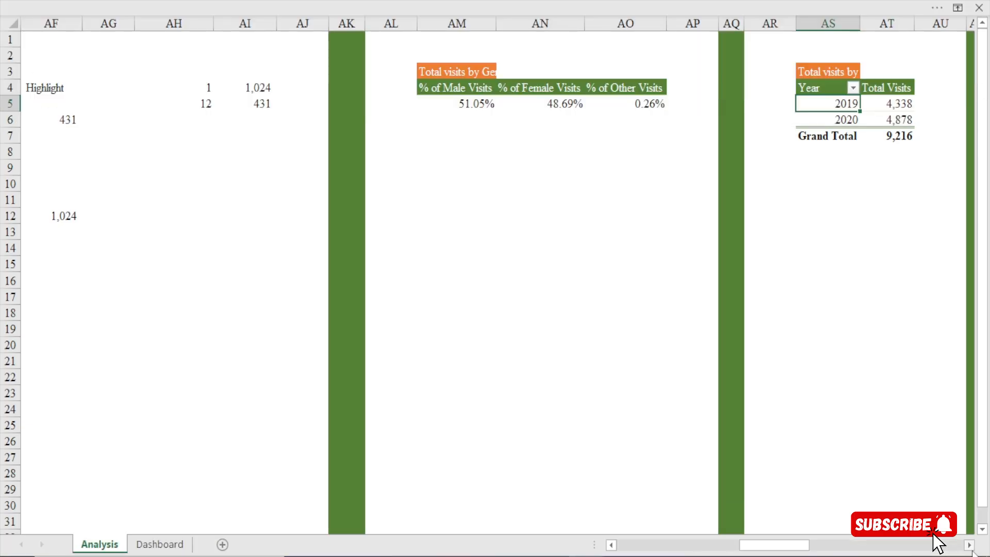
Rename the PivotTable of total visits by patient race and age buckets with a short name referring to race
scroll(937, 544, right, 10)
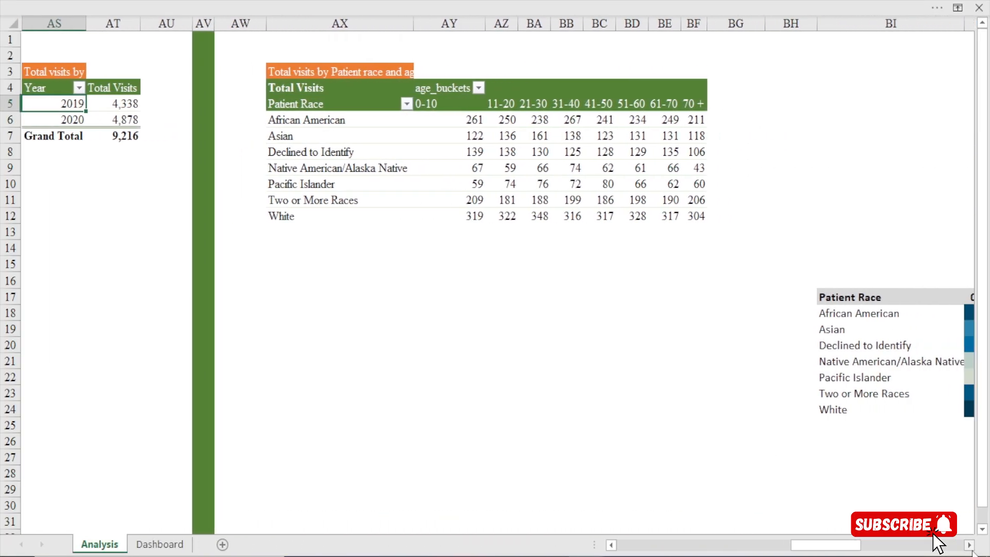
click(417, 152)
click(496, 1)
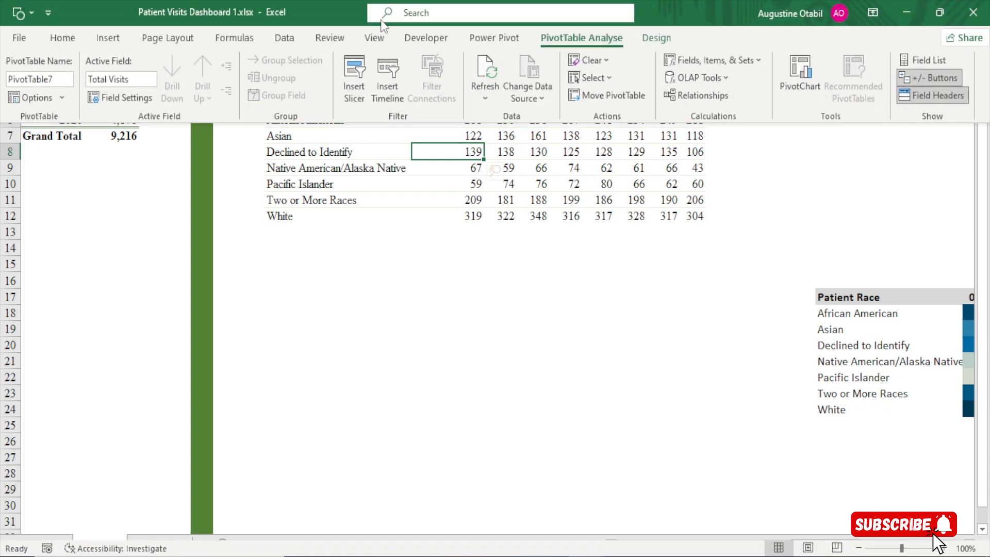
click(39, 79)
text(raw)
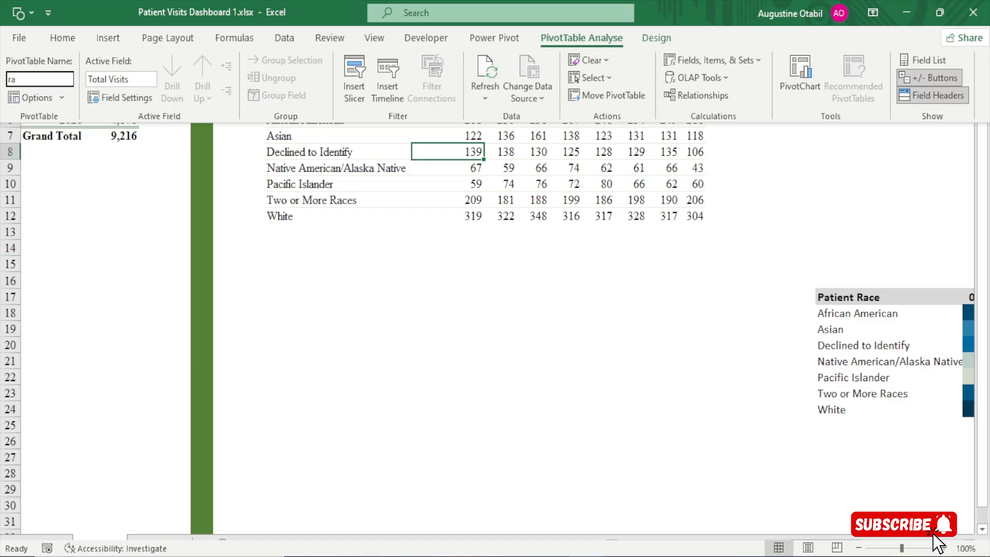
key(Return)
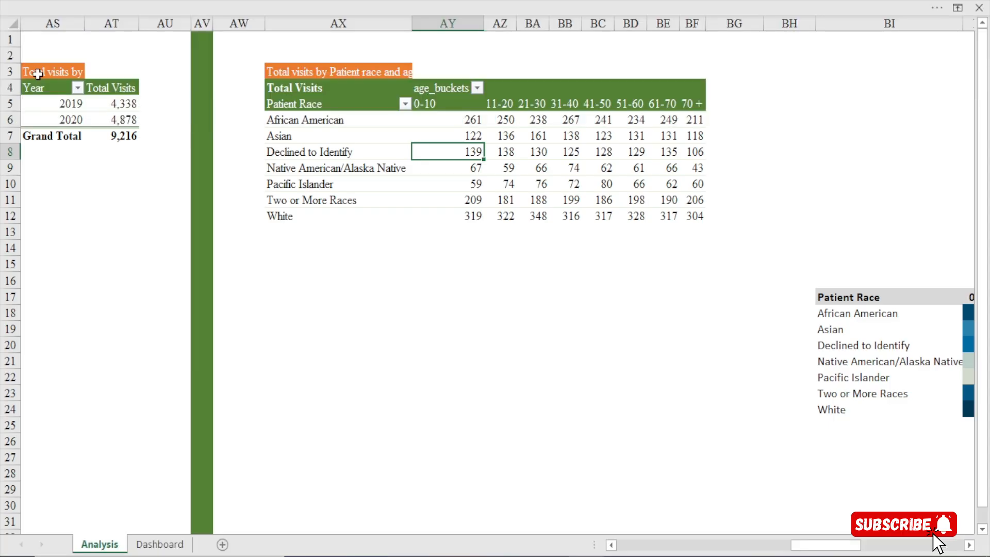
Rename the PivotTable of total visits by department referral with a short name referring to the referral
scroll(968, 547, right, 10)
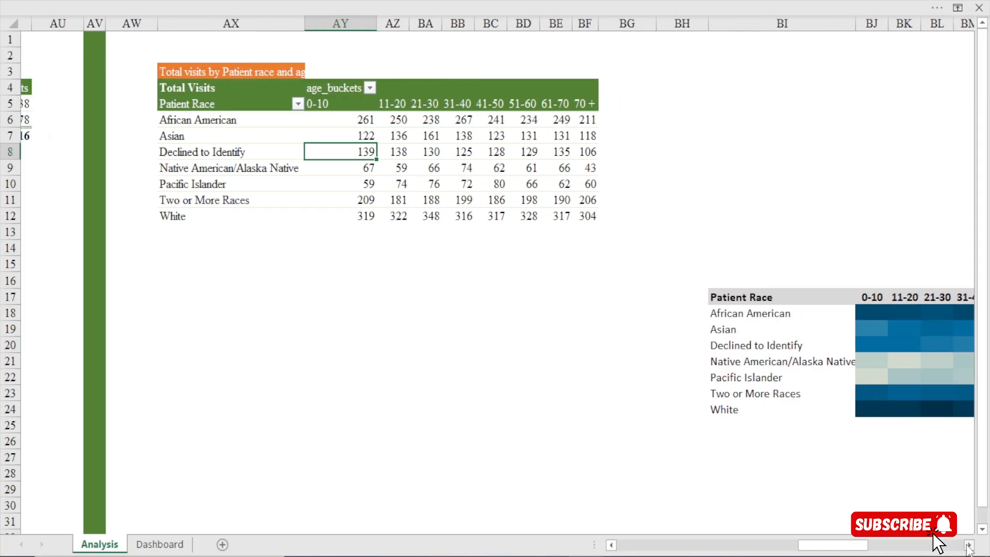
scroll(968, 547, right, 8)
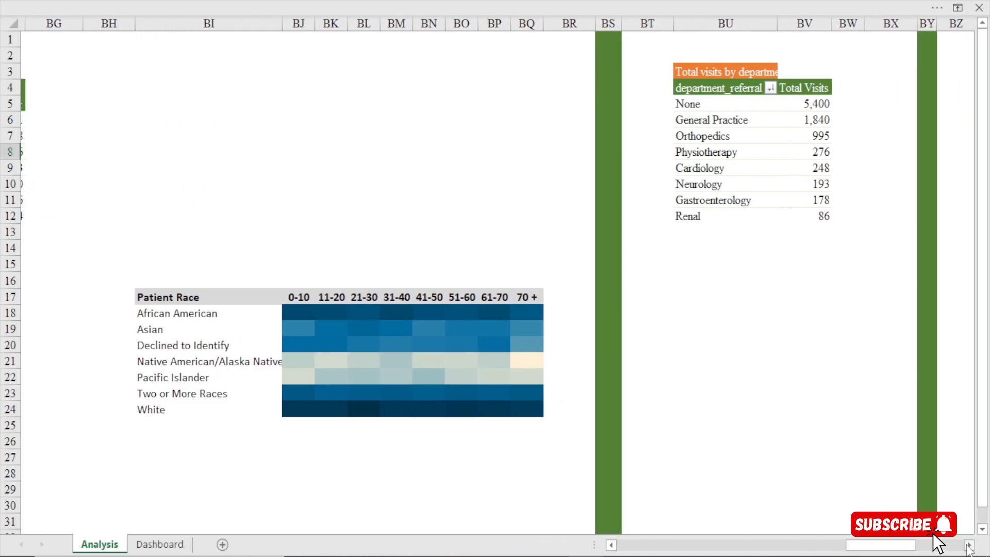
click(400, 120)
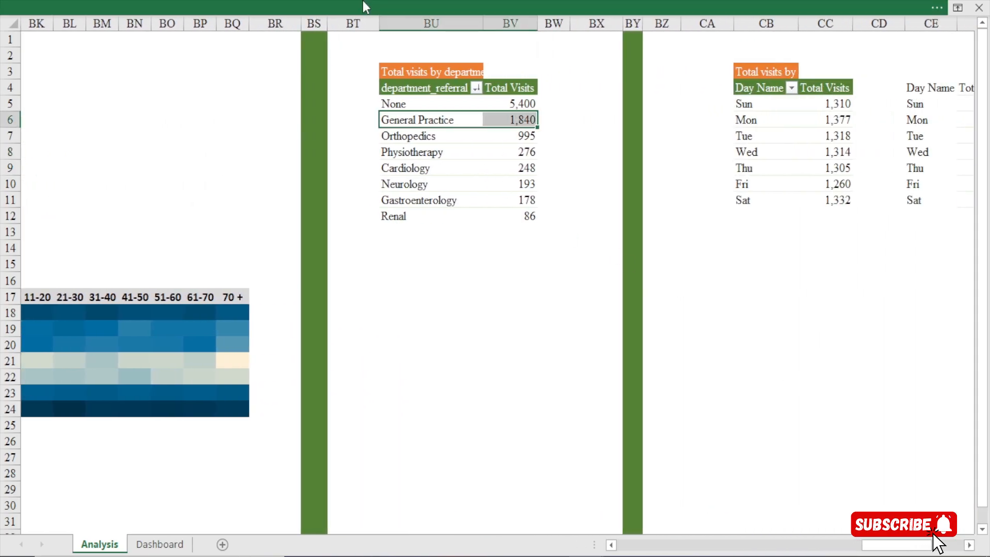
click(361, 1)
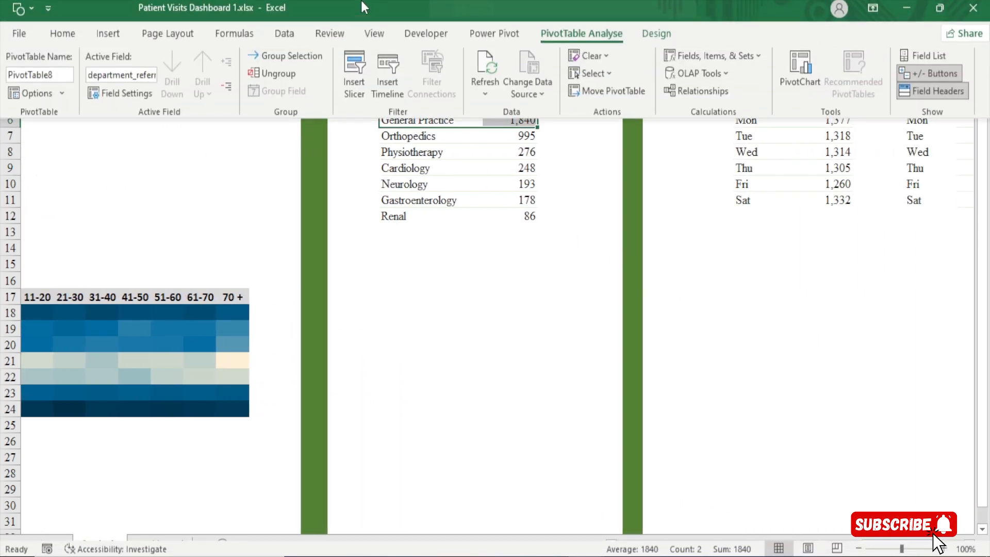
double_click(31, 79)
text(rre)
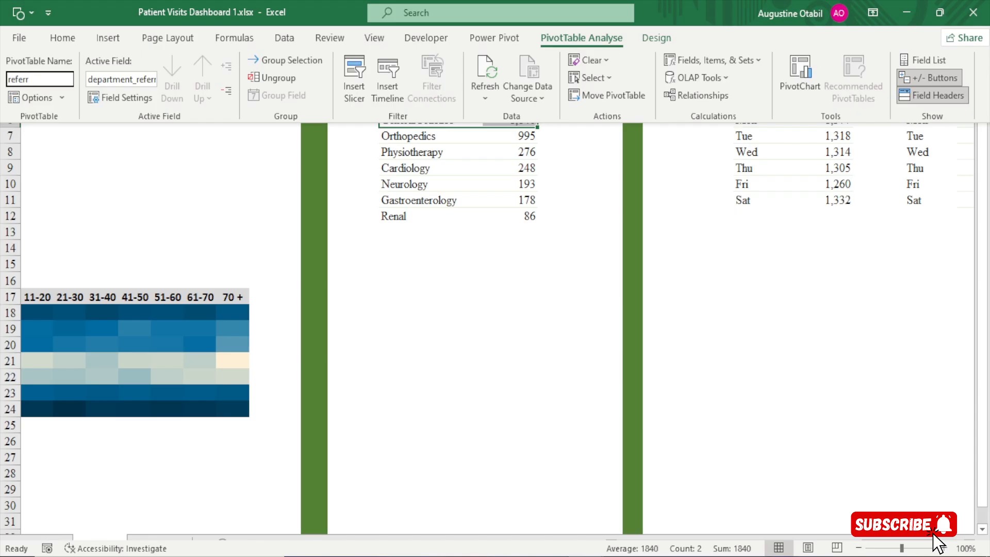
key(Return)
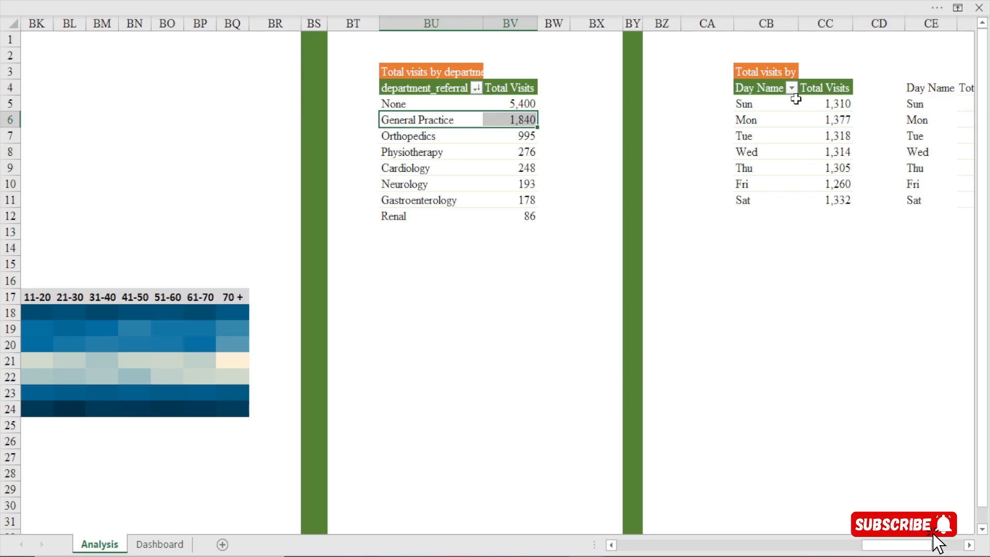
Rename the PivotTable of total visits by day name as "days"
click(749, 124)
click(358, 8)
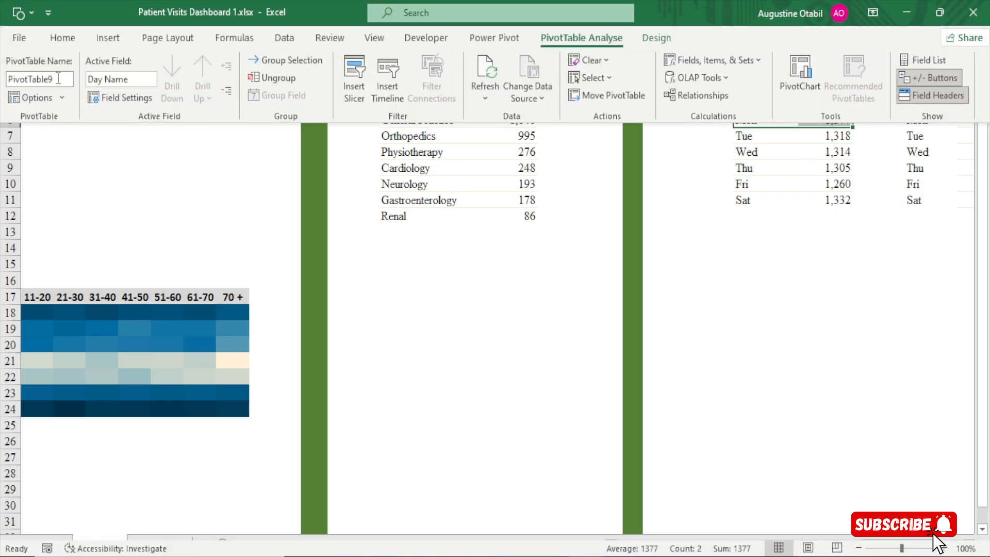
double_click(56, 78)
text(days)
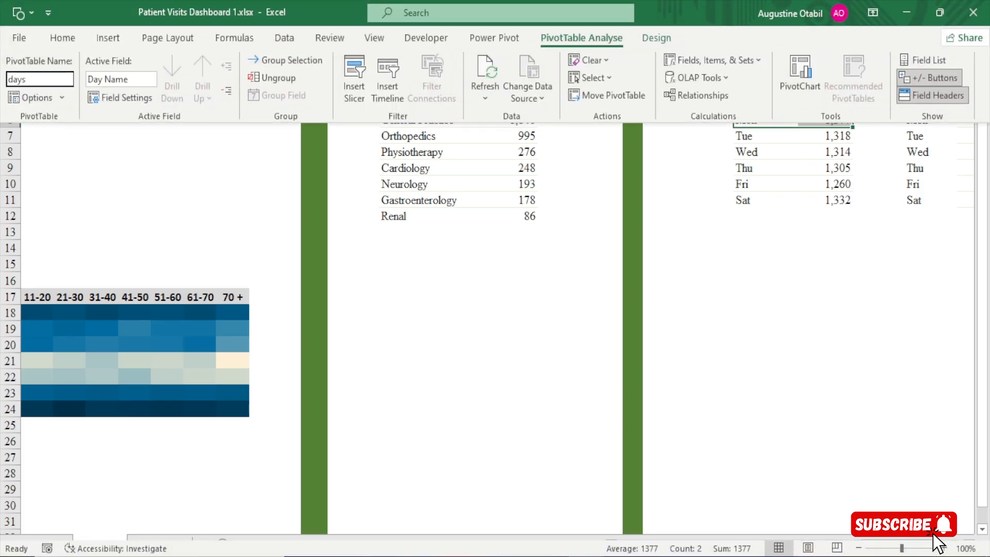
key(Return)
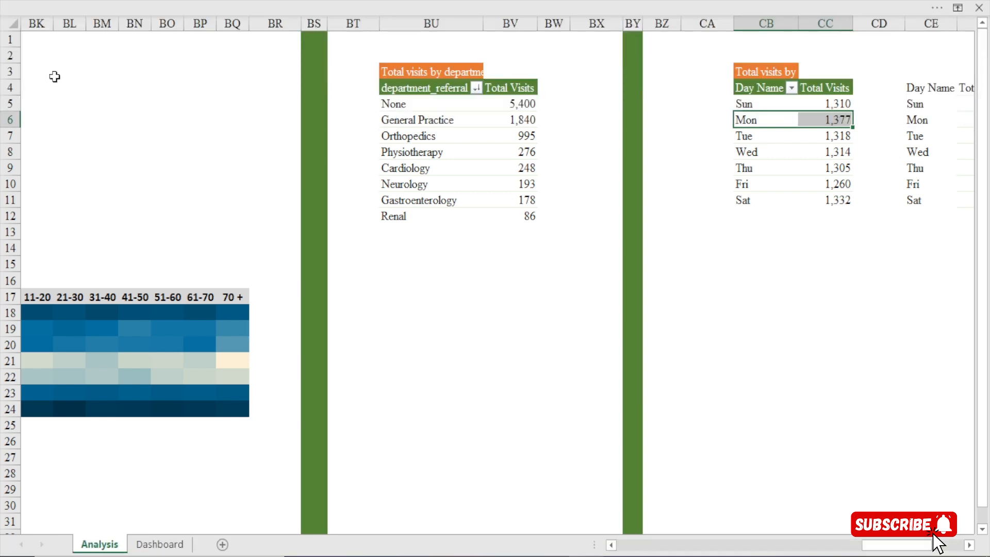
drag(926, 547, 953, 549)
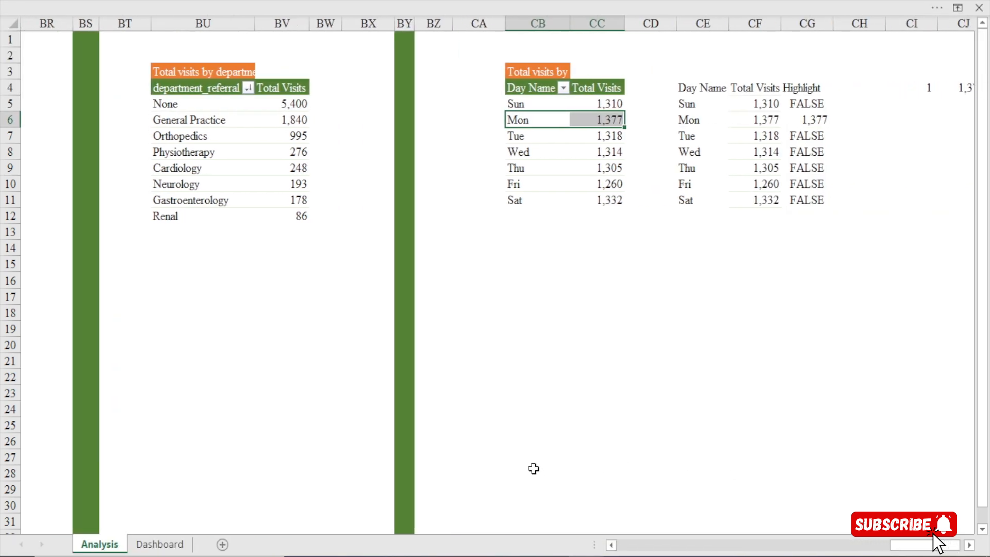
Insert slicers for Period and Month Name based on the department referral PivotTable on the Analysis sheet
click(160, 544)
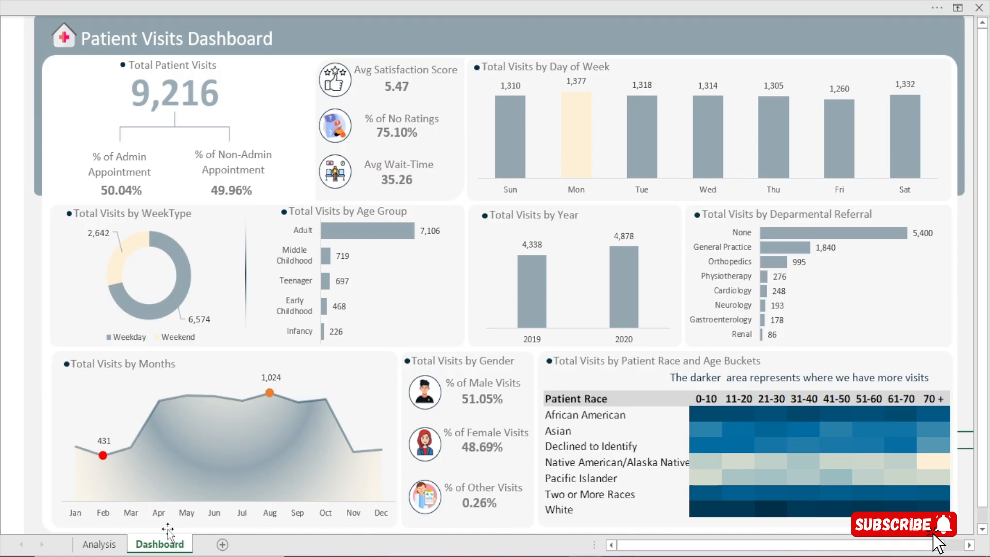
click(87, 549)
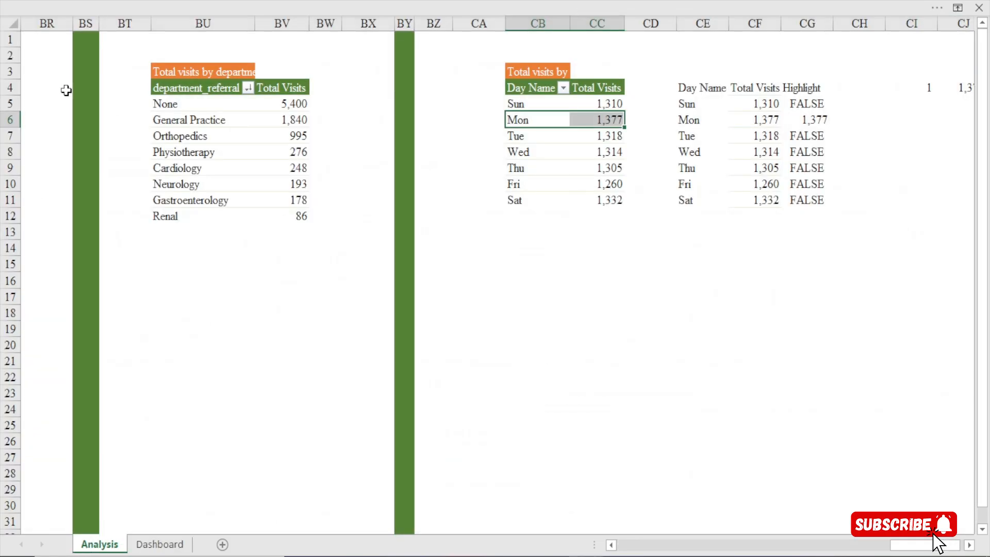
click(181, 135)
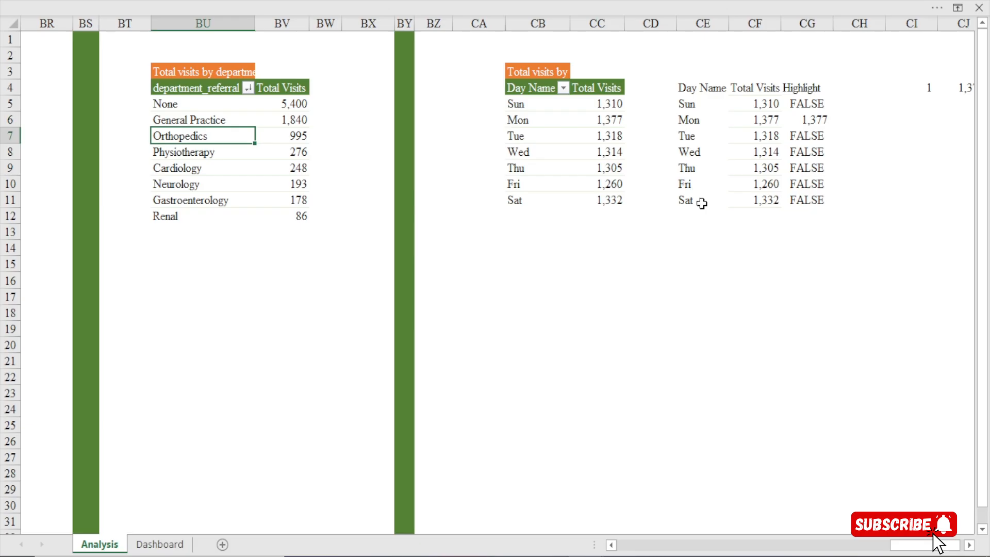
click(537, 1)
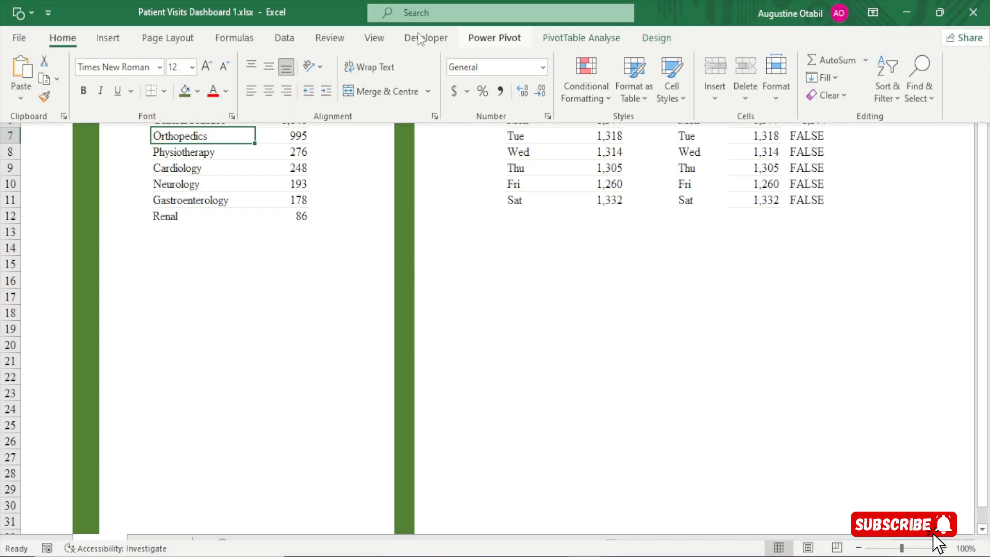
click(589, 38)
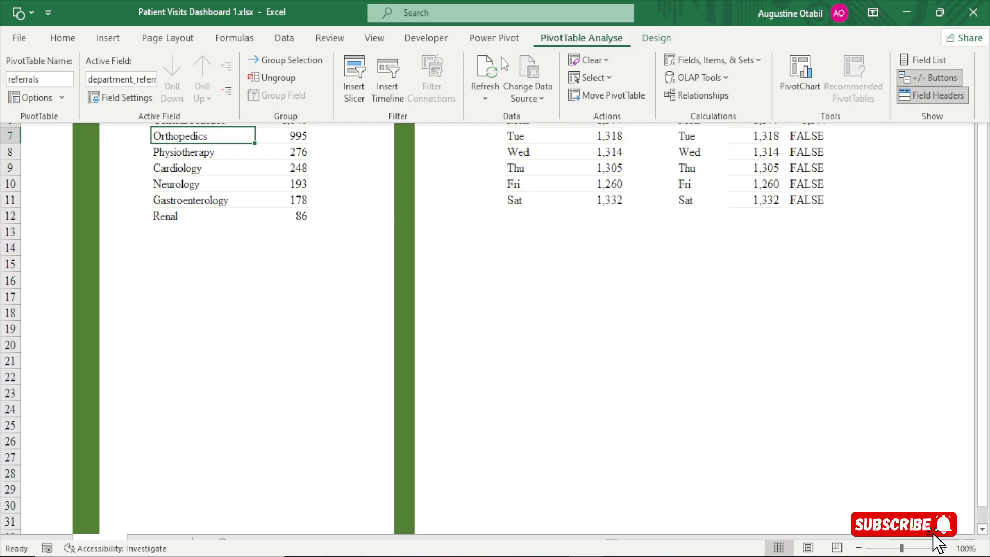
click(354, 98)
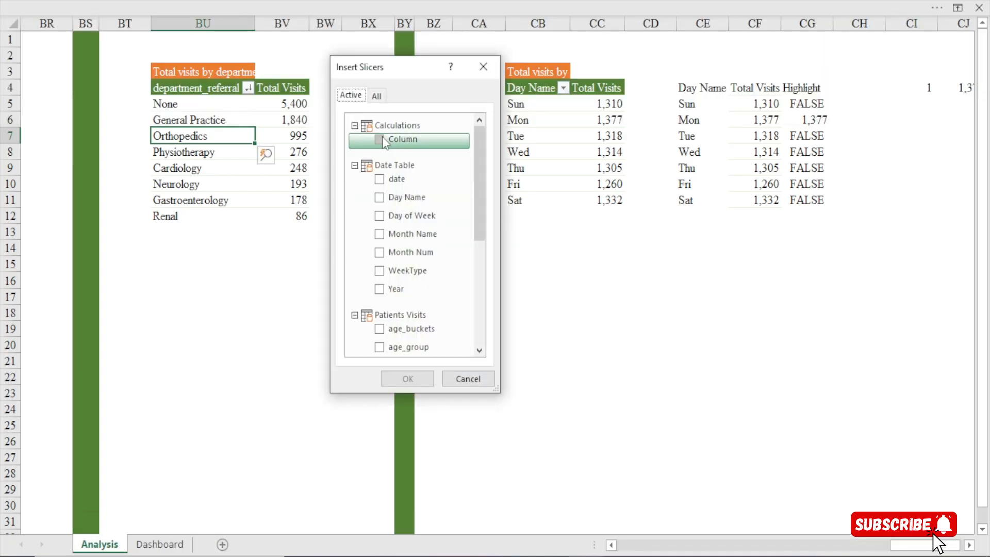
drag(477, 165, 477, 274)
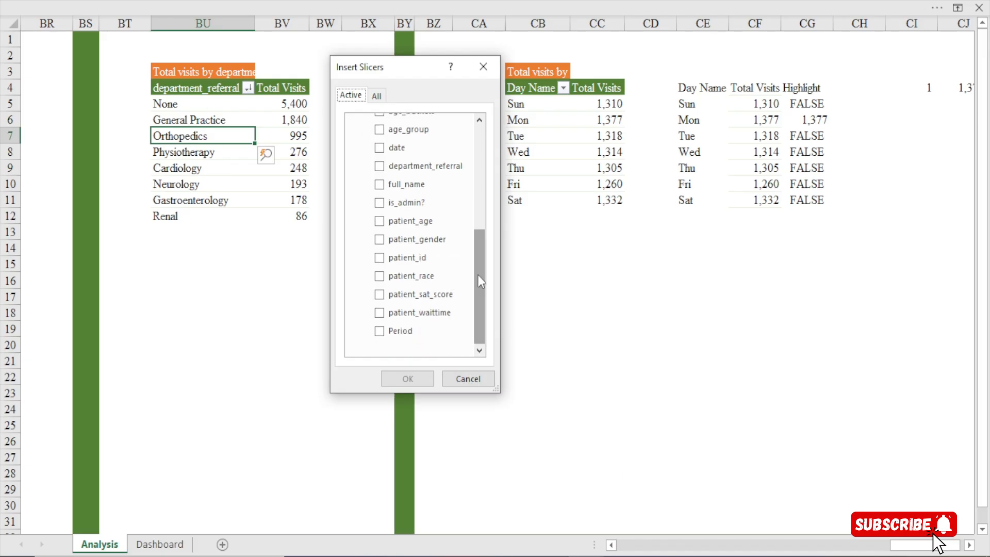
click(379, 331)
drag(475, 282, 459, 192)
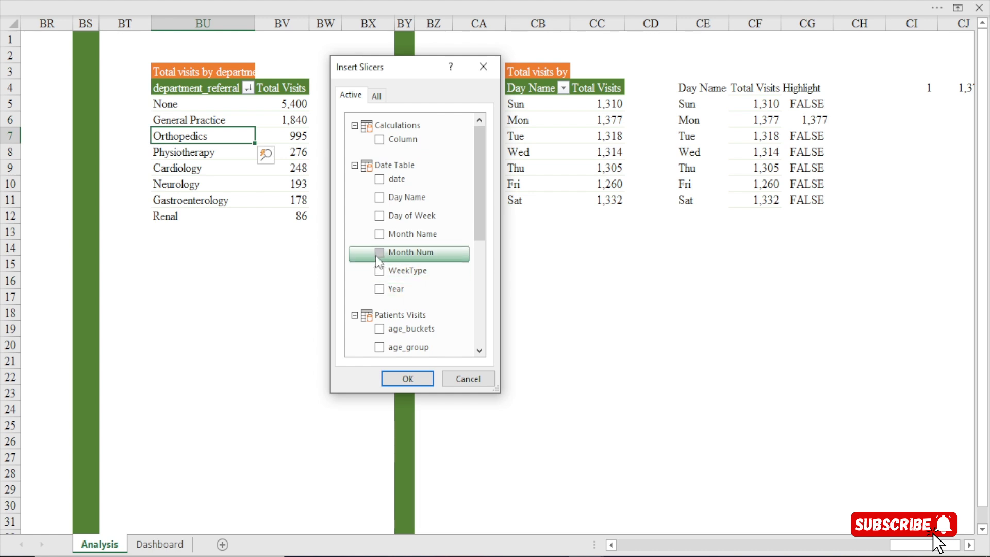
click(378, 234)
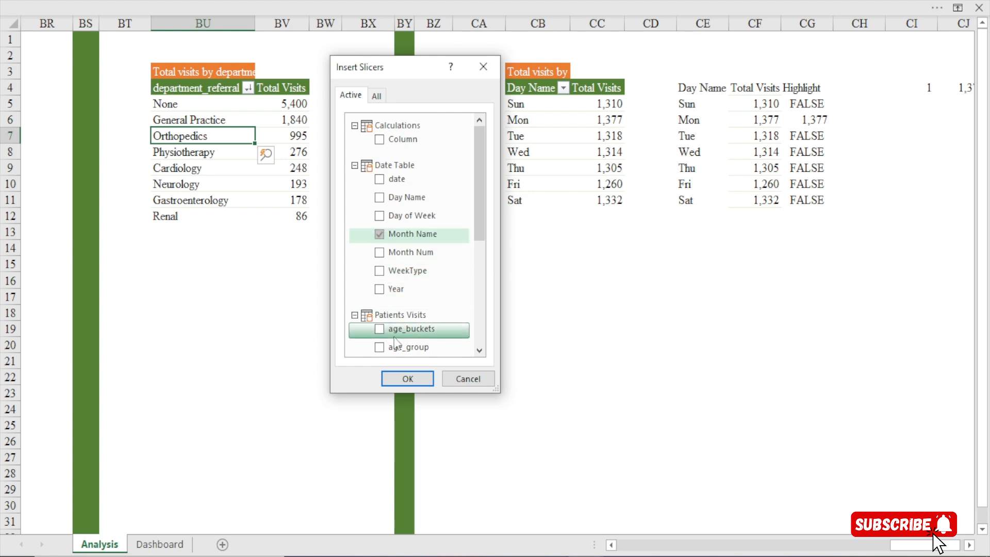
click(408, 379)
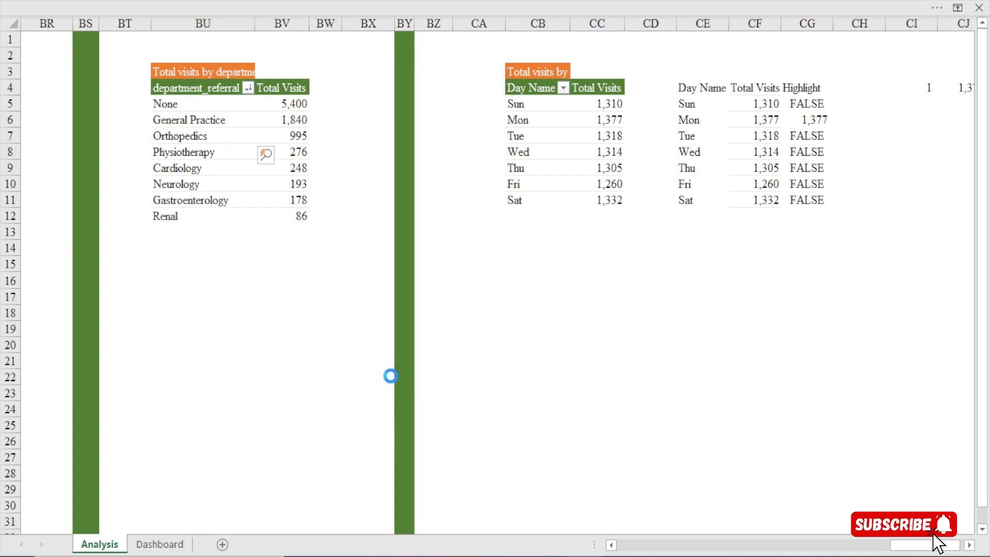
Separate the Month Name and Period slicers, then cut both and paste them onto the Dashboard sheet
drag(467, 209, 244, 176)
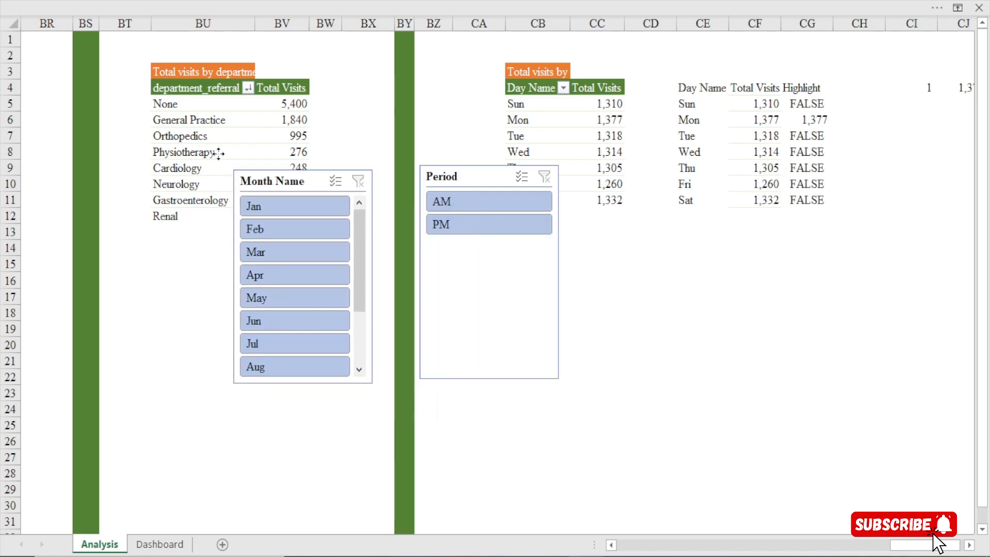
click(439, 177)
ctrl+click(299, 187)
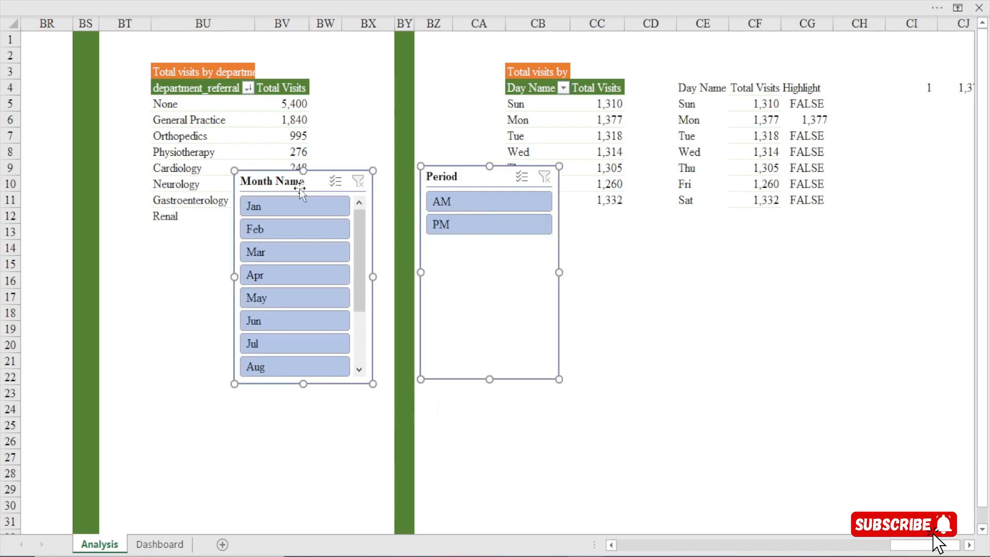
key(ctrl+x)
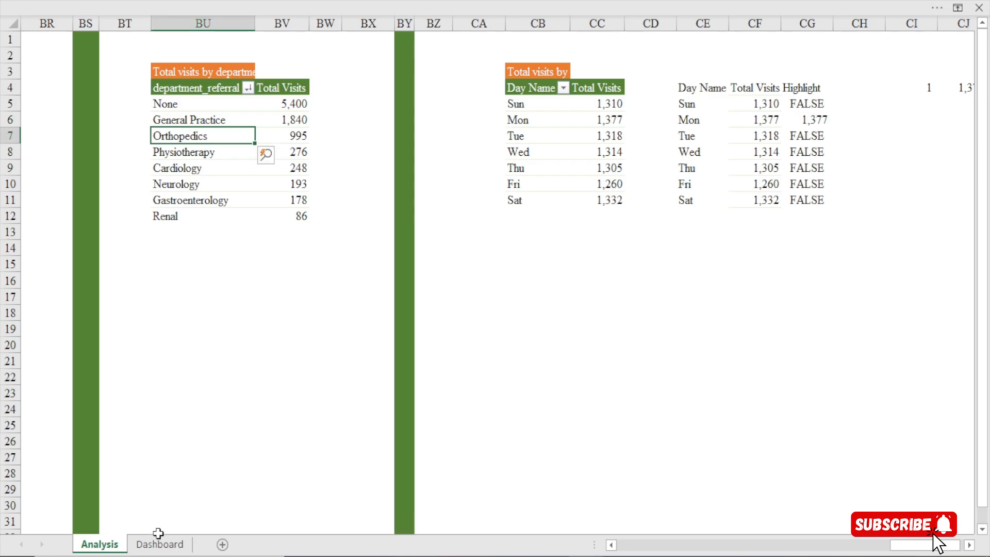
click(160, 543)
scroll(398, 110, right, 5)
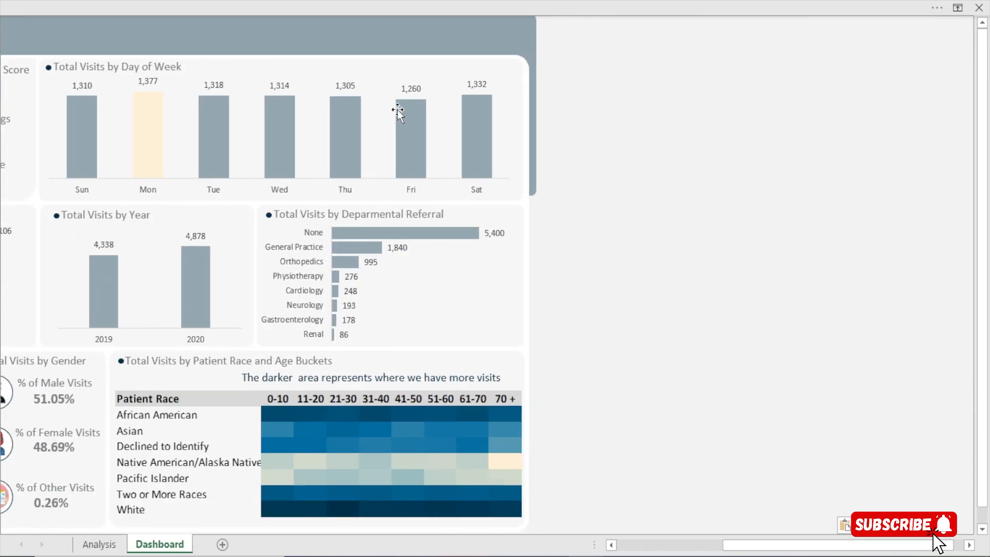
key(ctrl+v)
Position the Month Name and Period slicers together over the middle of the dashboard, then deselect them
drag(555, 447, 221, 138)
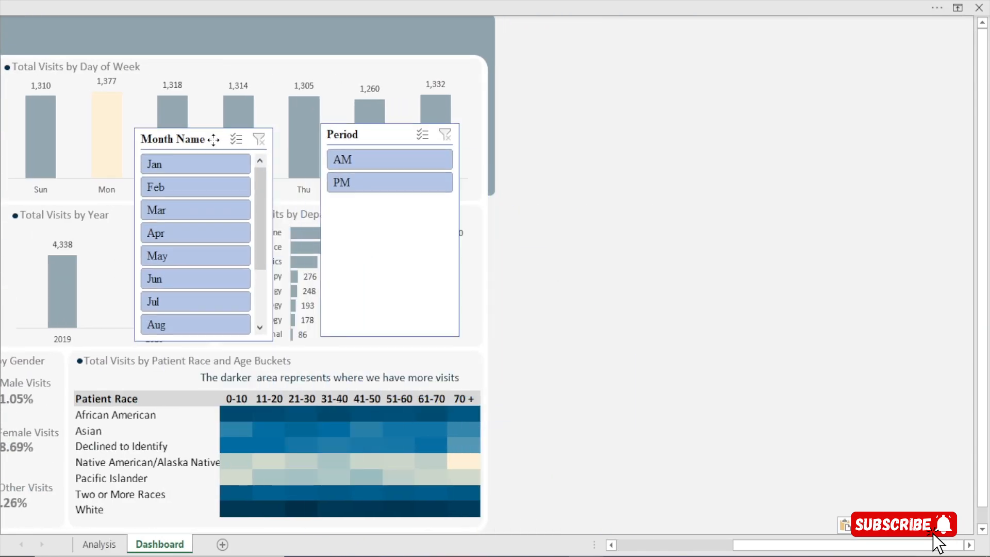
scroll(564, 547, left, 5)
scroll(565, 550, left, 3)
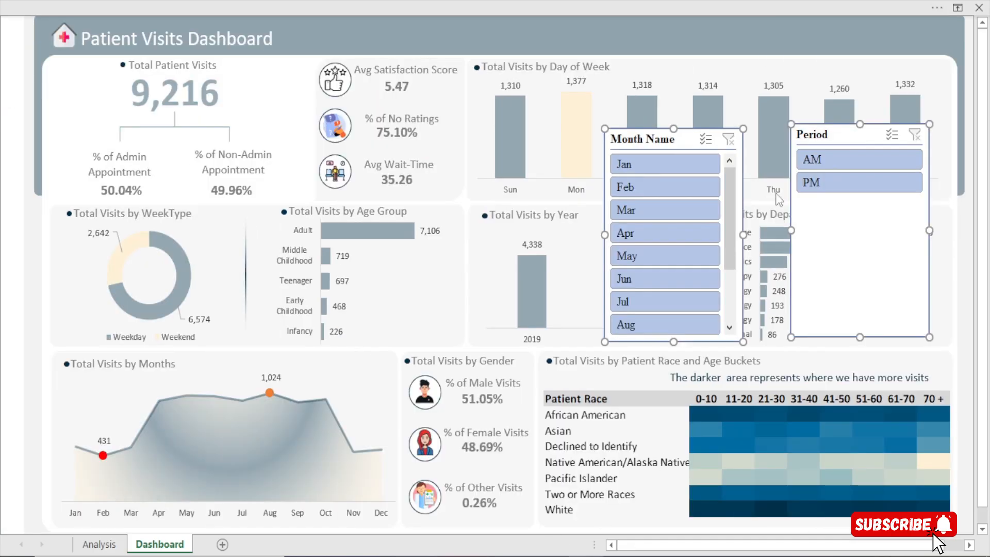
drag(622, 143, 459, 195)
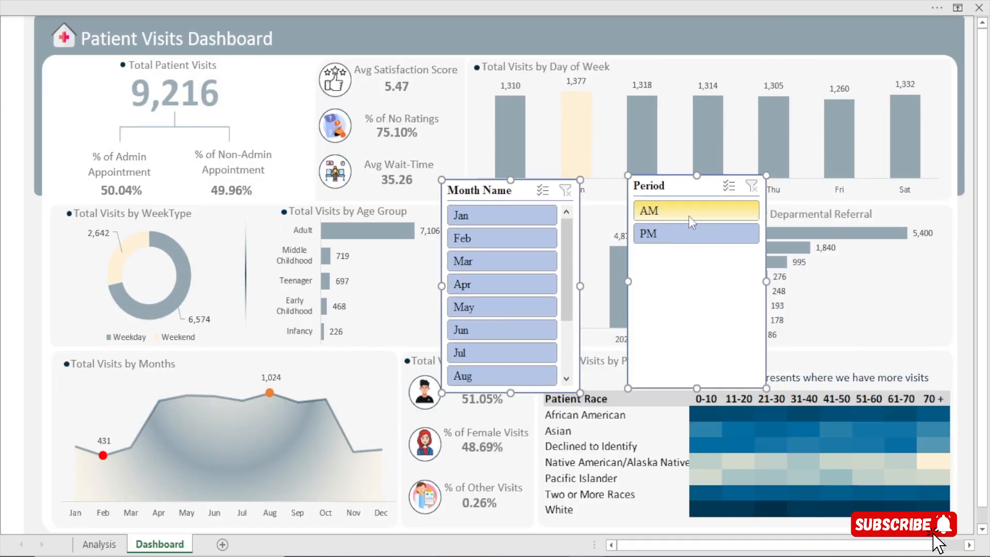
click(629, 48)
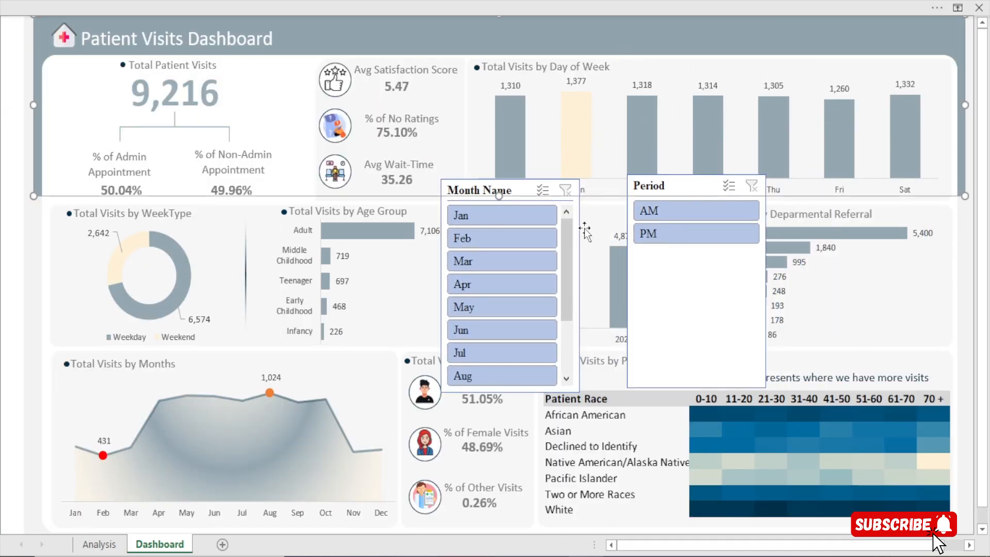
Test the Period slicer with AM and PM while moving it next to the Month Name slicer, and clear its filter
click(683, 214)
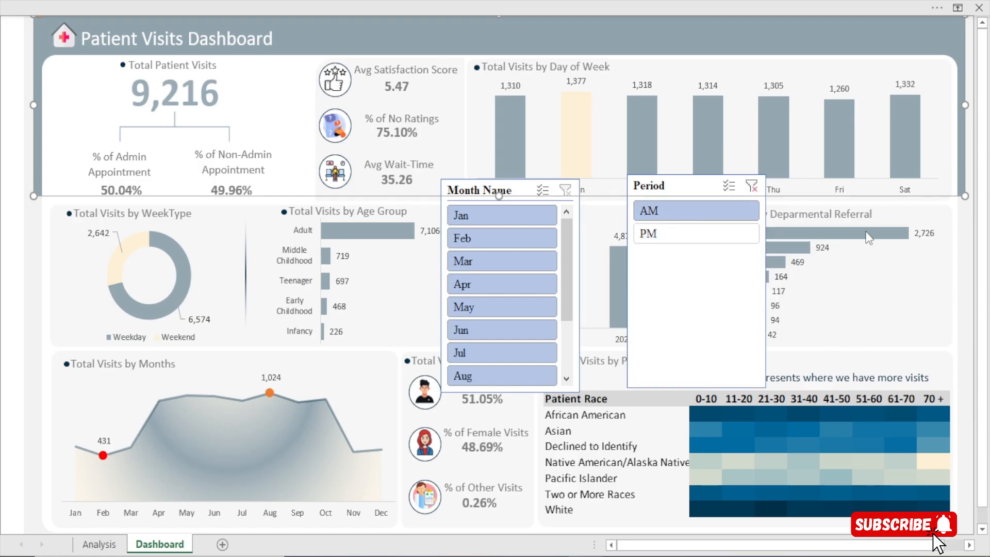
drag(670, 184, 620, 204)
click(608, 262)
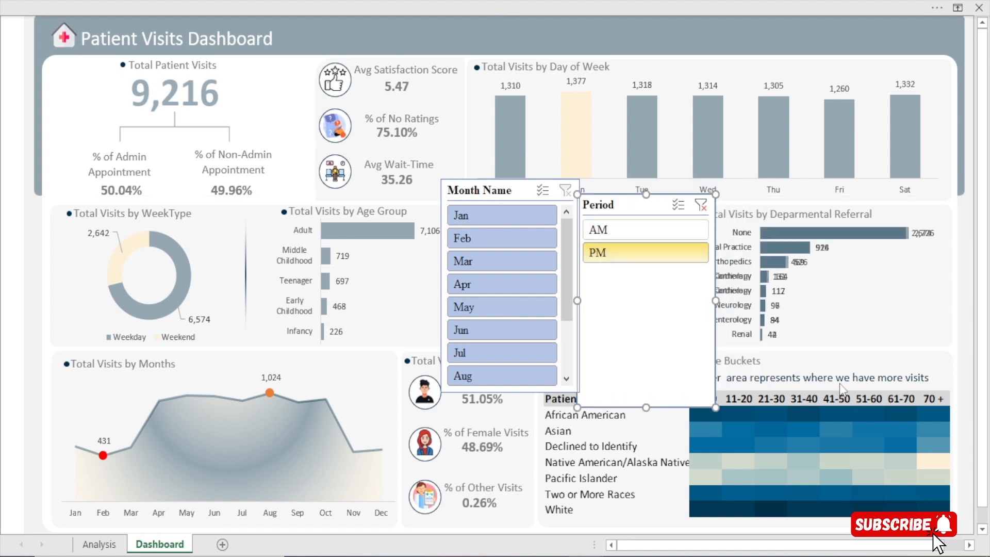
click(661, 232)
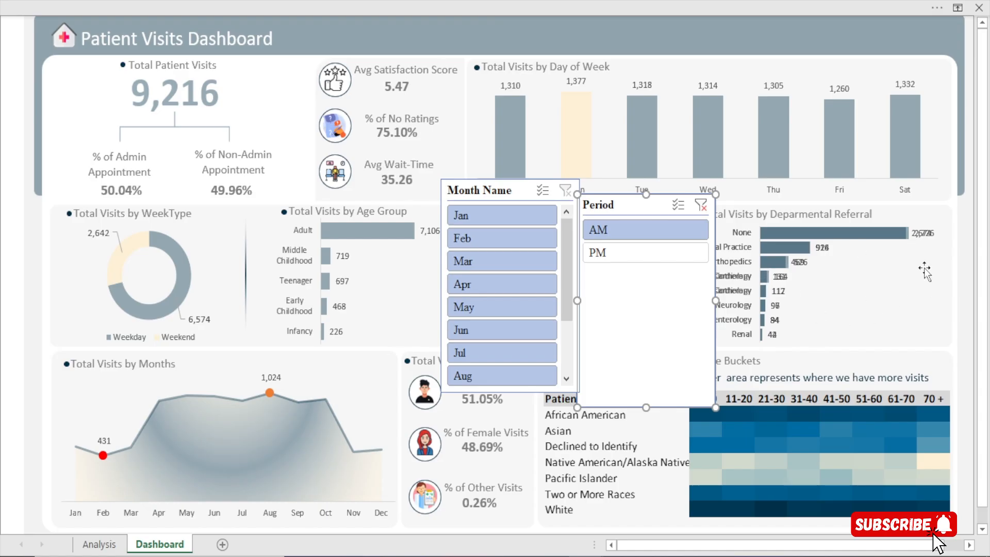
click(701, 205)
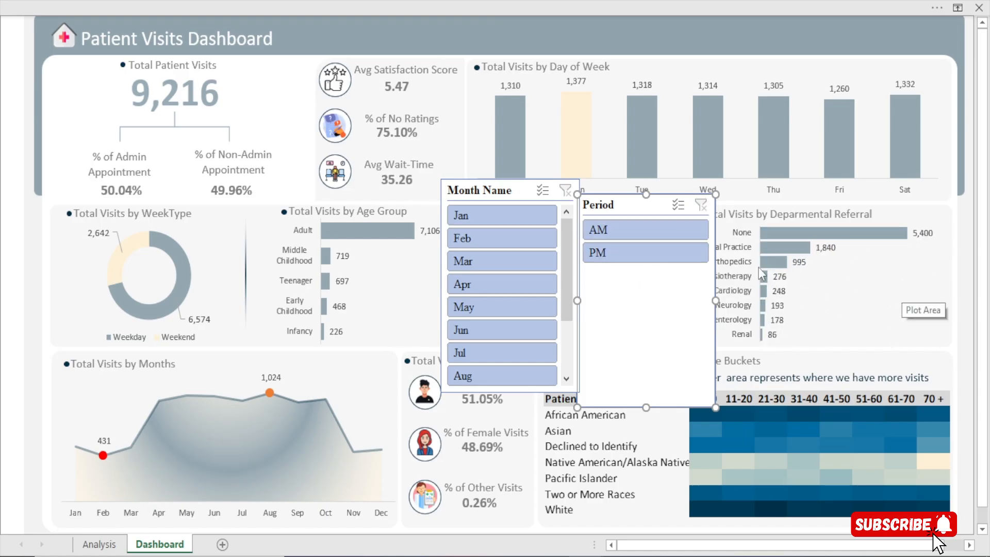
Connect the Period slicer to the age_group, days, gender, KPIs, months, race, weektype and year PivotTables as well as referrals
click(459, 1)
click(556, 39)
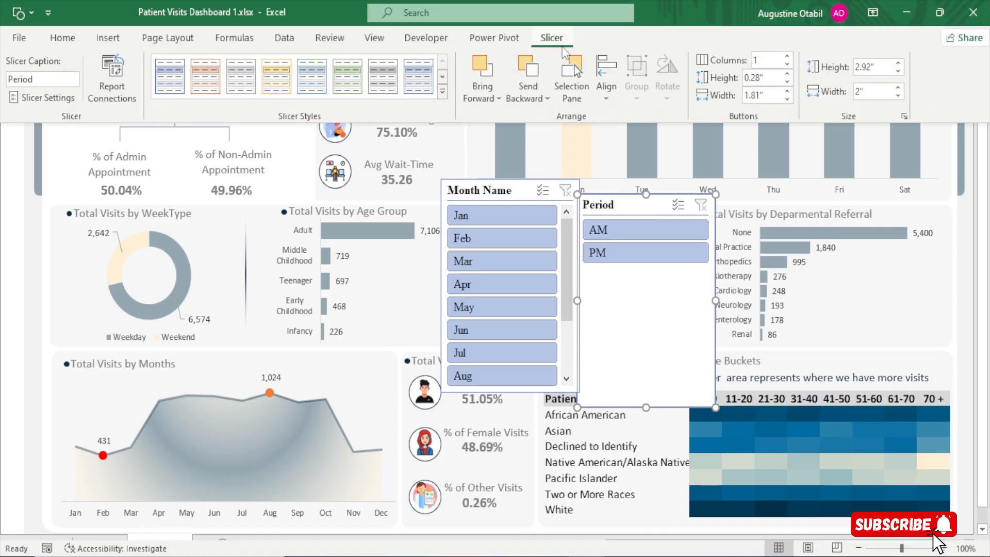
click(98, 72)
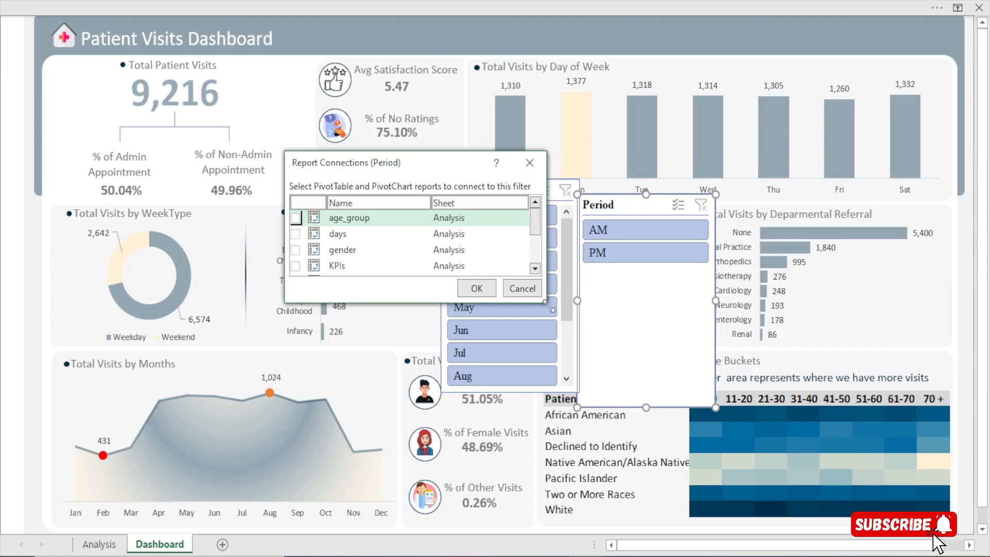
drag(549, 306, 631, 430)
drag(405, 165, 328, 68)
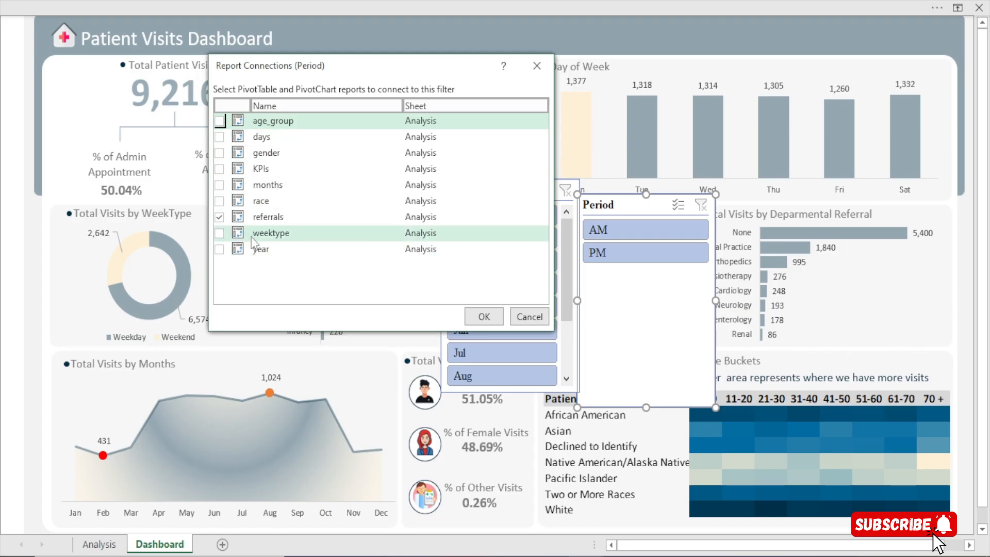
click(219, 121)
click(219, 137)
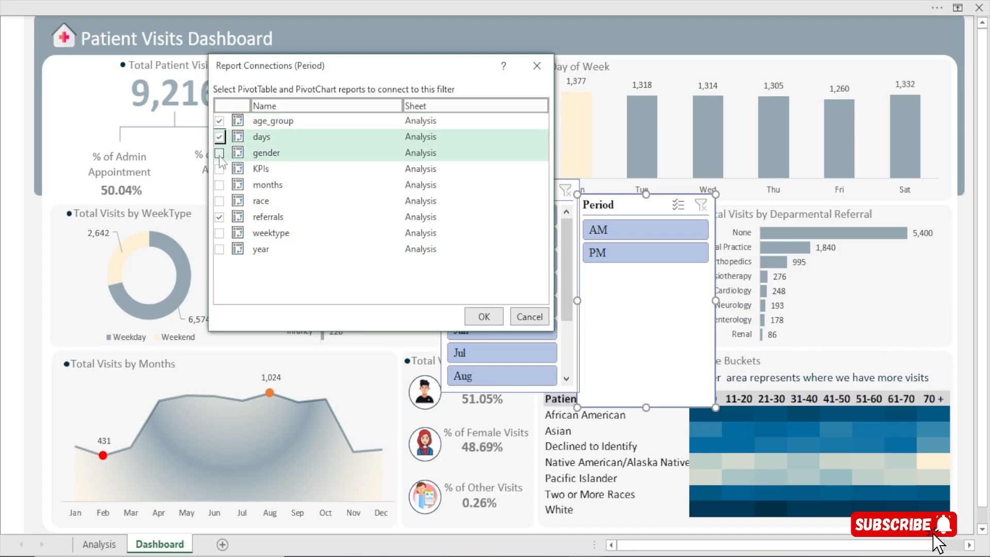
click(220, 152)
click(219, 168)
click(220, 185)
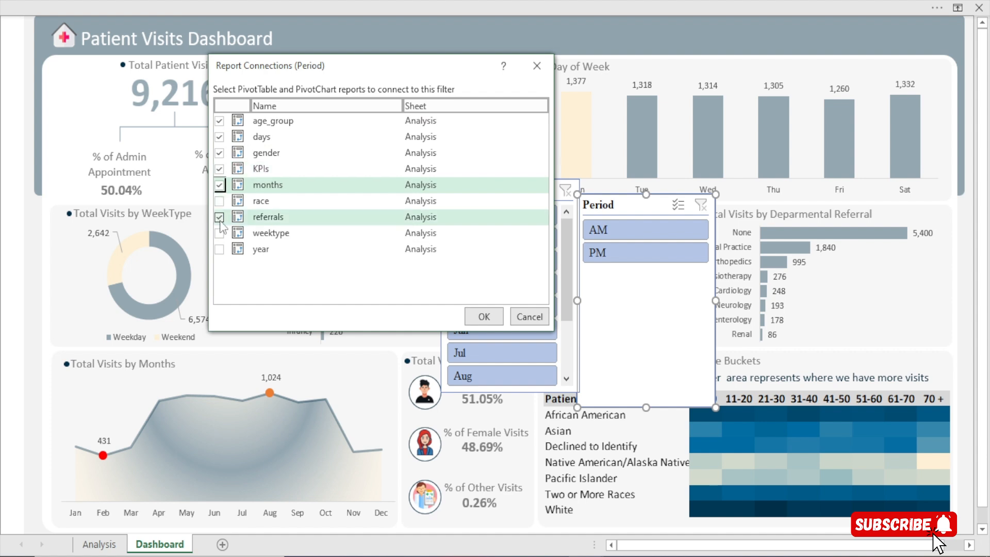
click(219, 200)
click(219, 233)
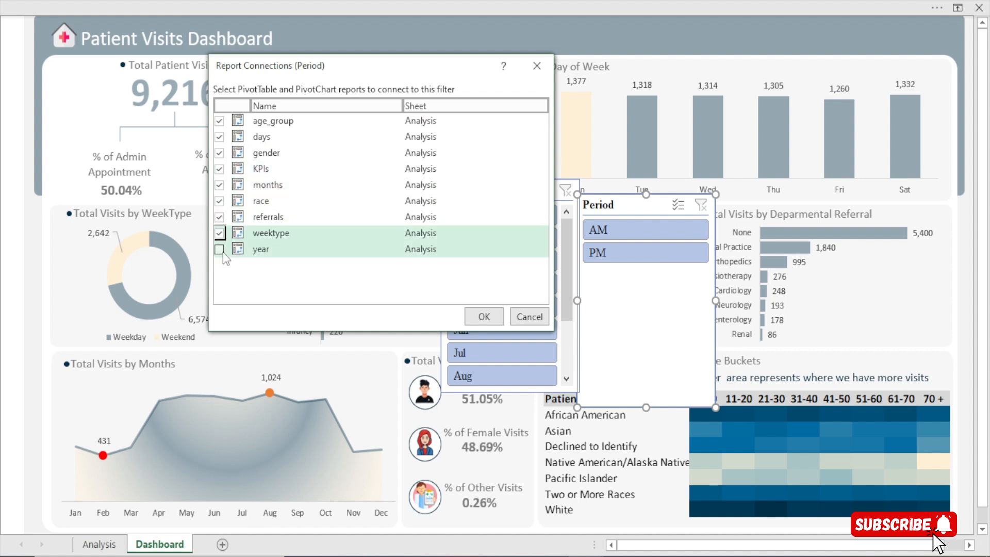
click(219, 249)
click(483, 317)
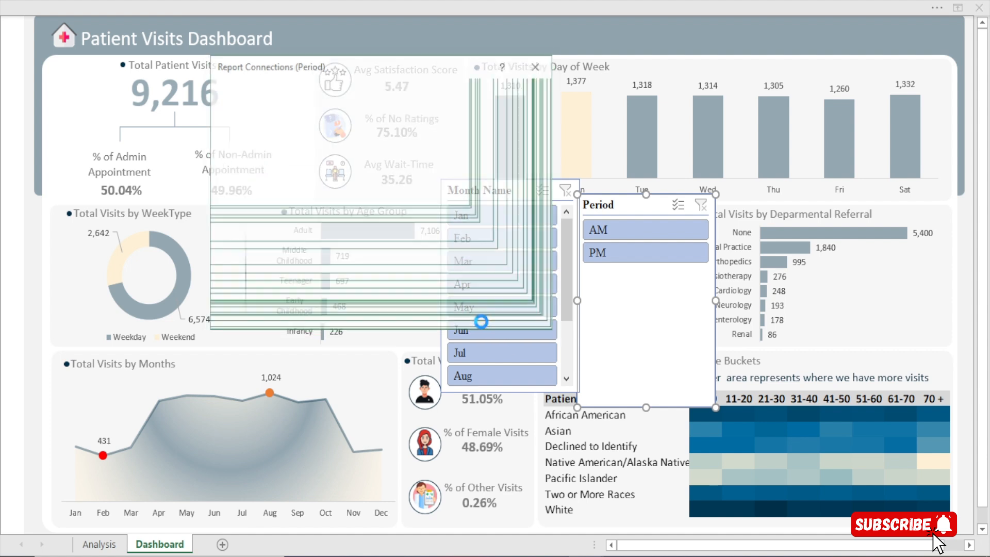
Deselect the Period slicer and filter the connected dashboard reports to AM with it
click(645, 40)
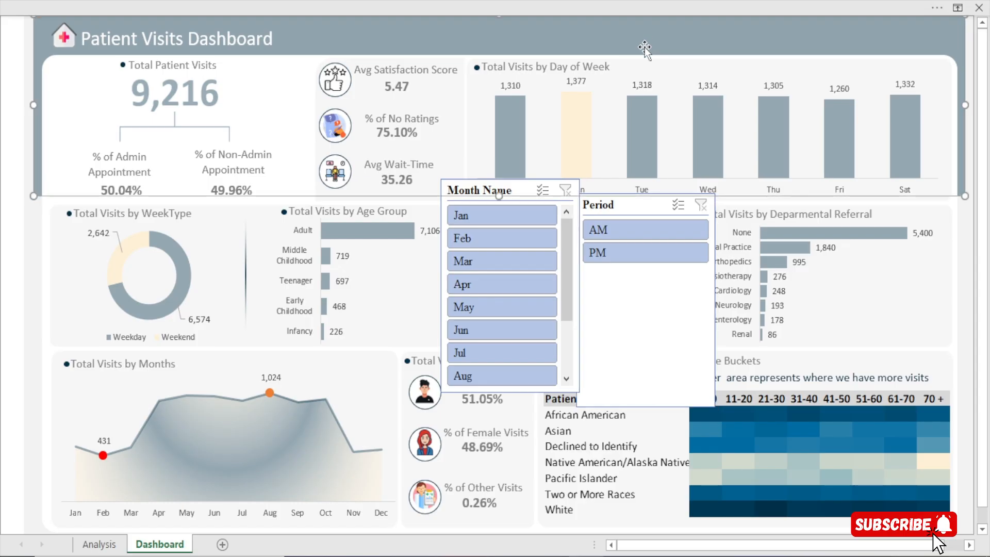
click(622, 224)
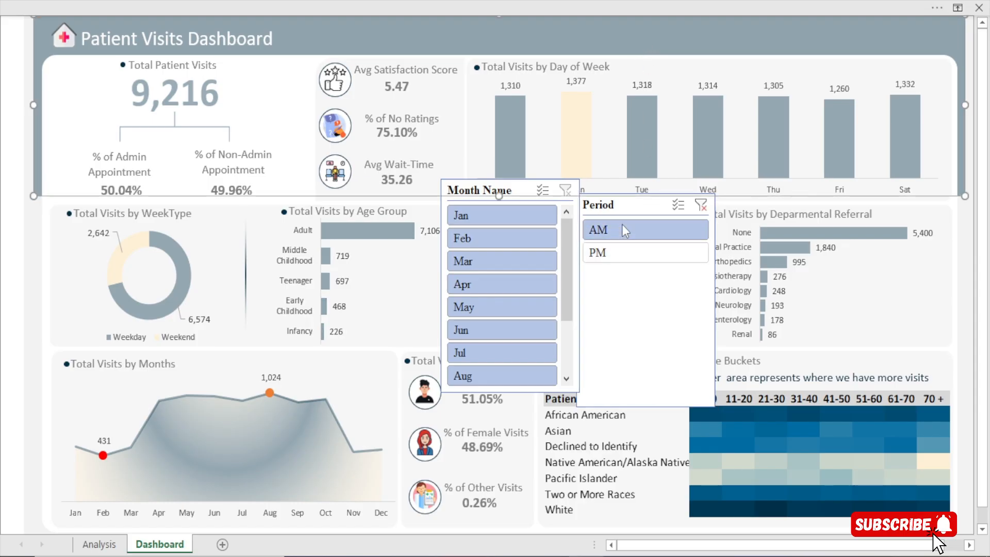
Switch the Period slicer between PM and AM to compare the dashboard reports, and clear its filter
click(621, 253)
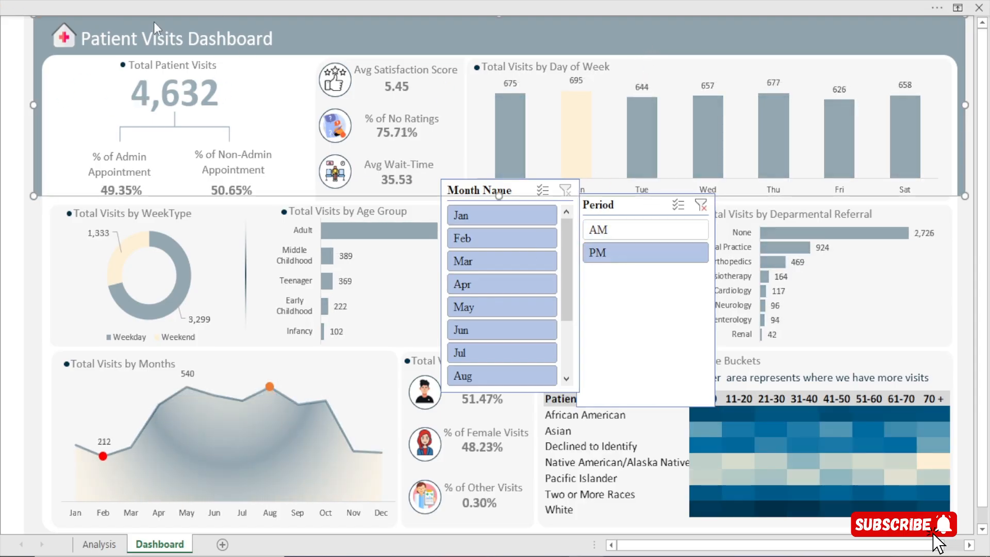
click(647, 231)
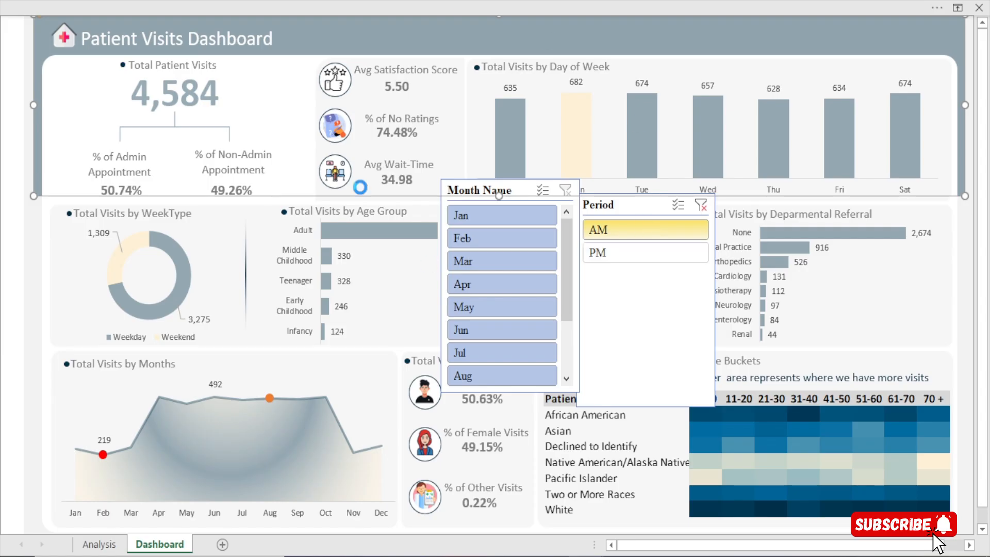
click(624, 252)
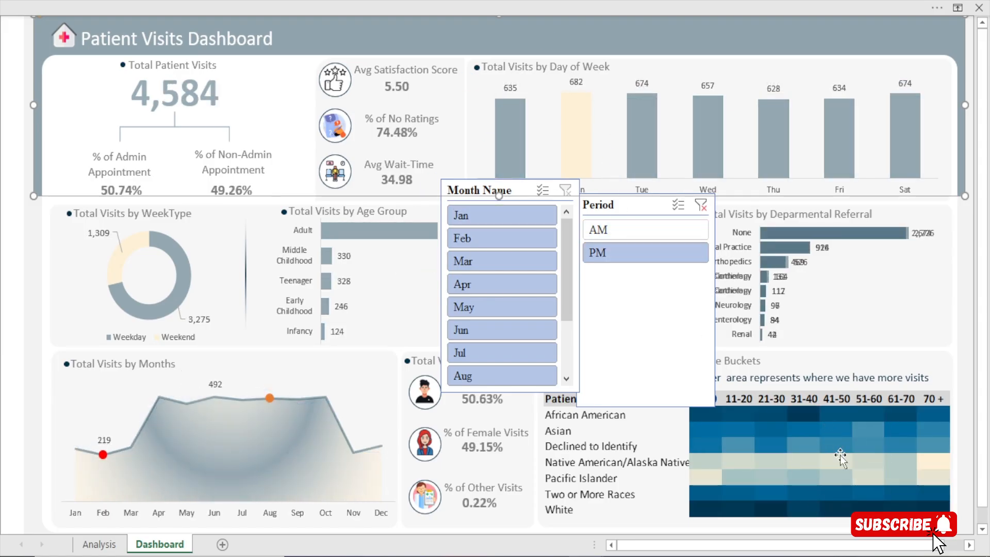
click(614, 234)
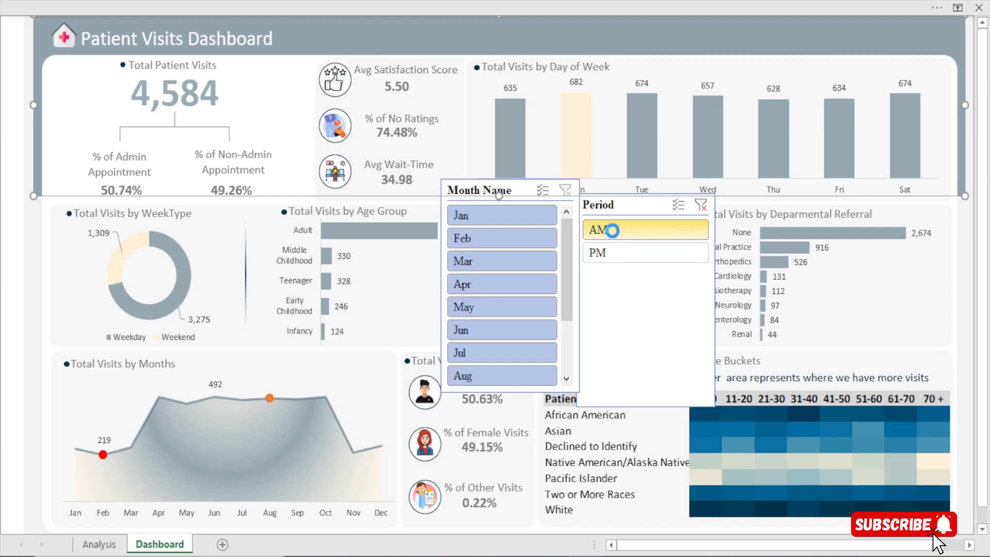
click(701, 200)
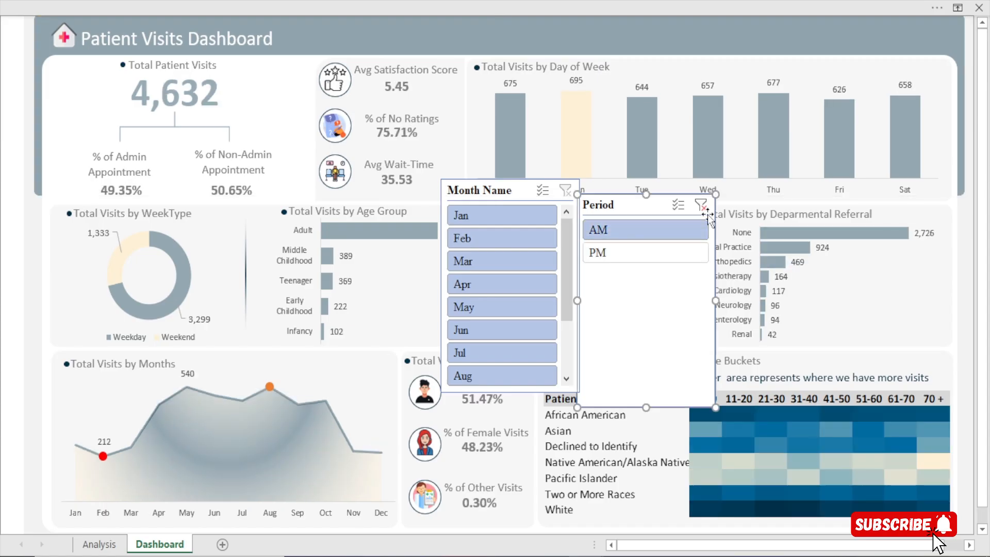
click(701, 205)
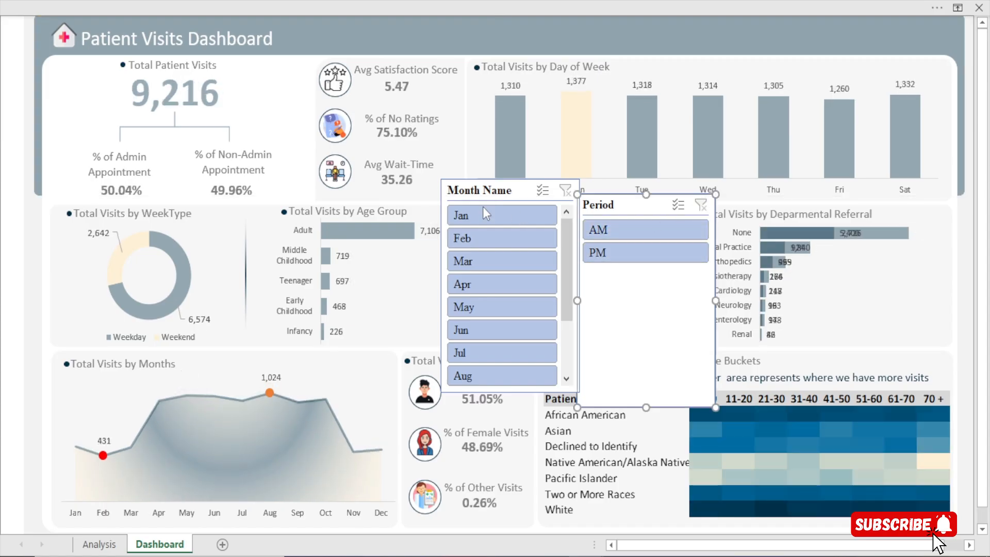
Move the Period slicer away from the Month Name slicer, over the departmental referral chart
click(482, 196)
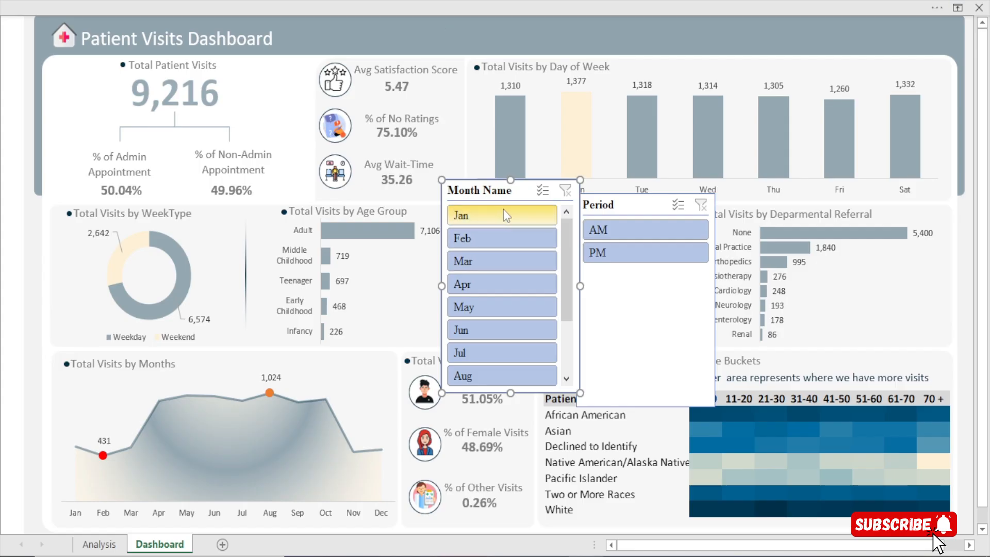
drag(633, 205, 780, 219)
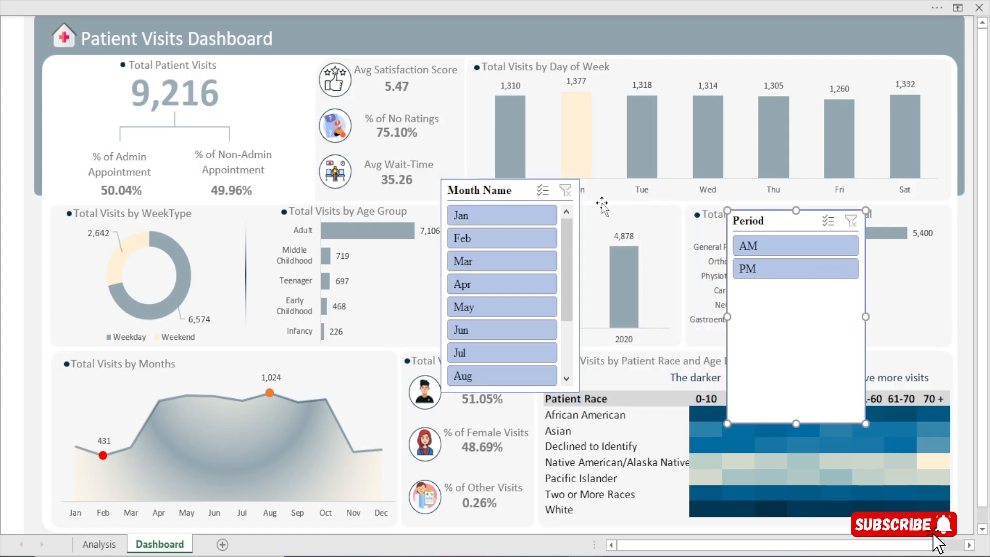
Connect the Month Name slicer to the age_group, days, gender, KPIs, race and weektype PivotTables as well as referrals
click(469, 194)
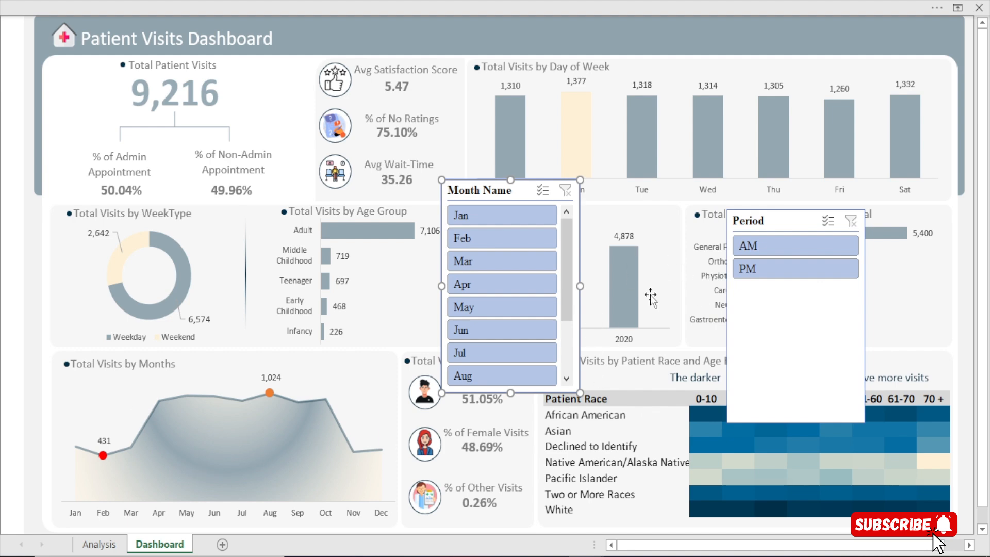
click(413, 2)
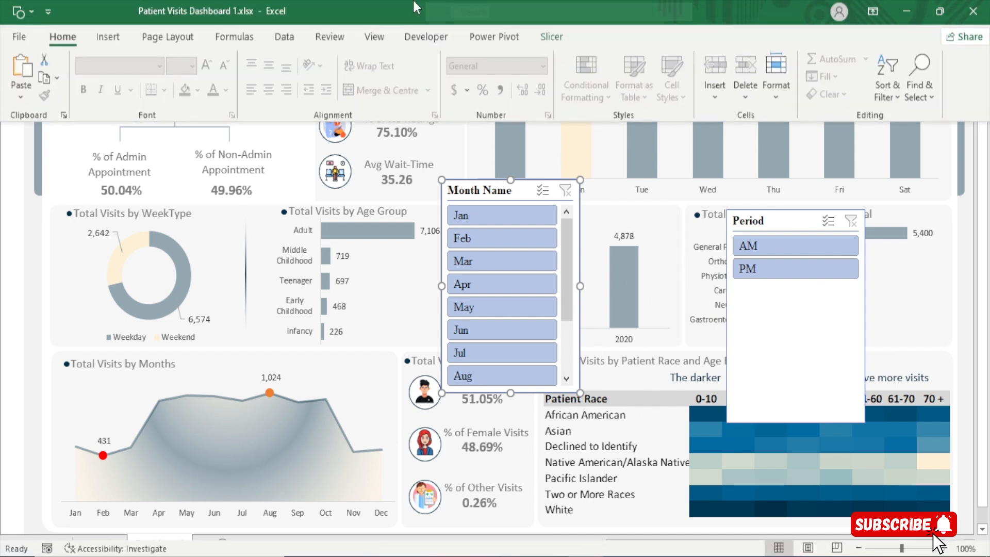
click(552, 37)
click(111, 77)
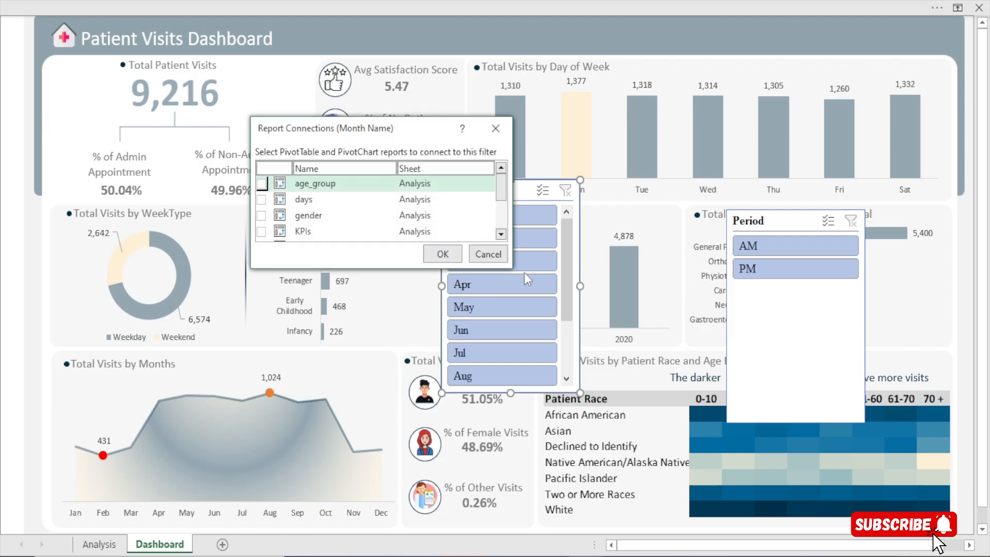
drag(506, 268, 672, 420)
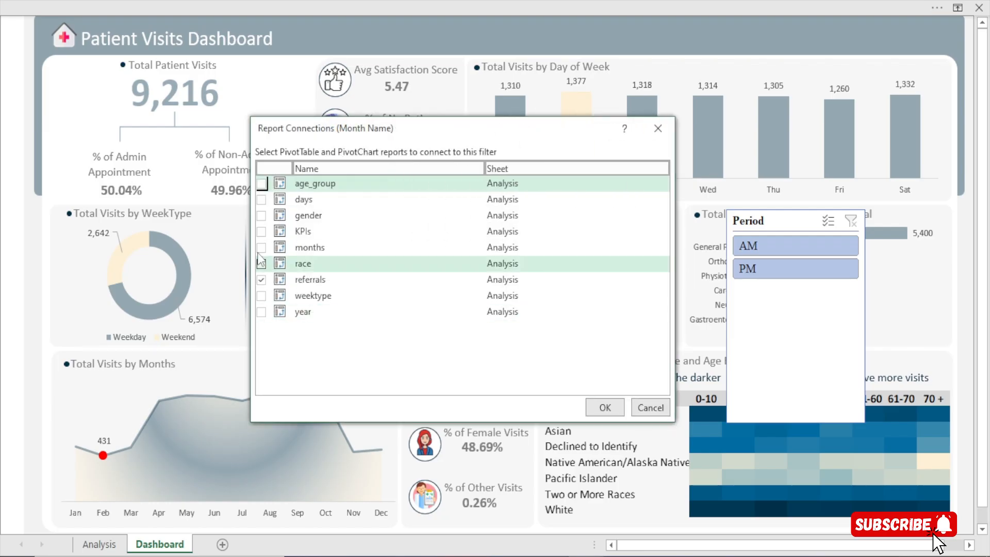
click(261, 184)
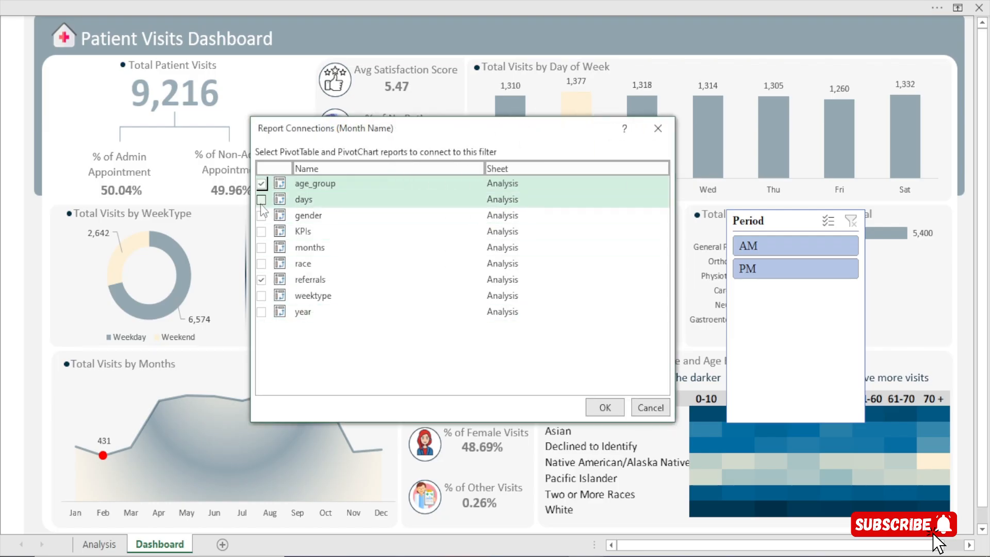
click(262, 200)
click(261, 216)
click(262, 231)
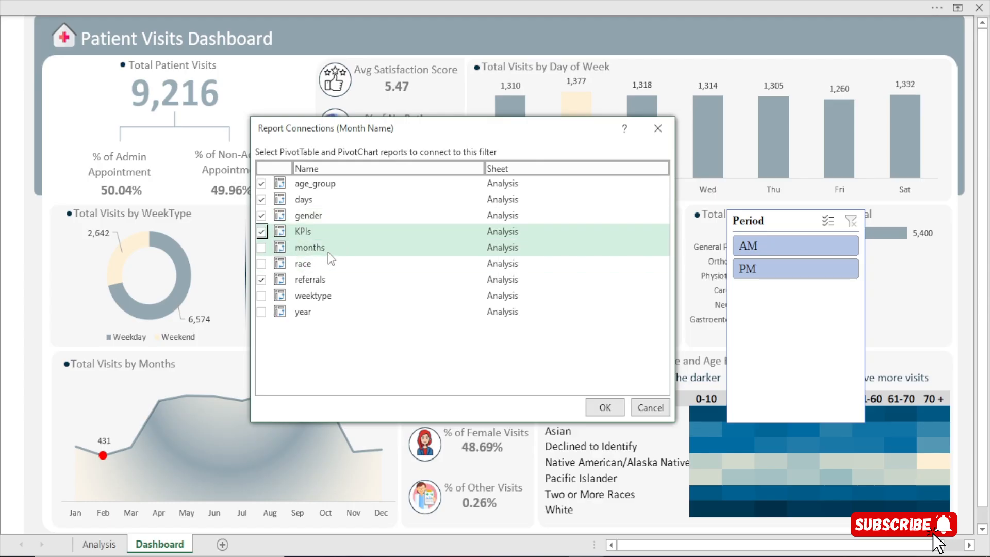
click(262, 264)
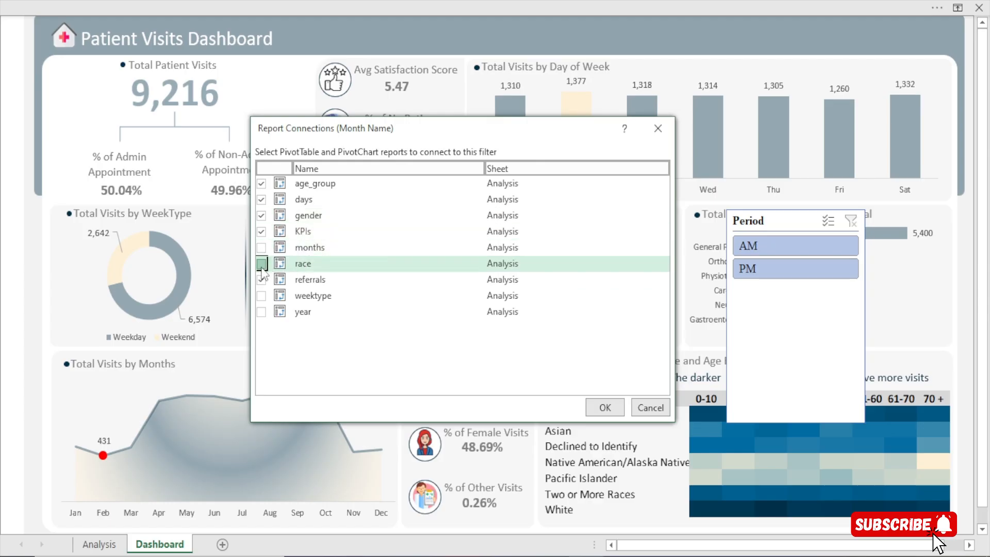
click(261, 296)
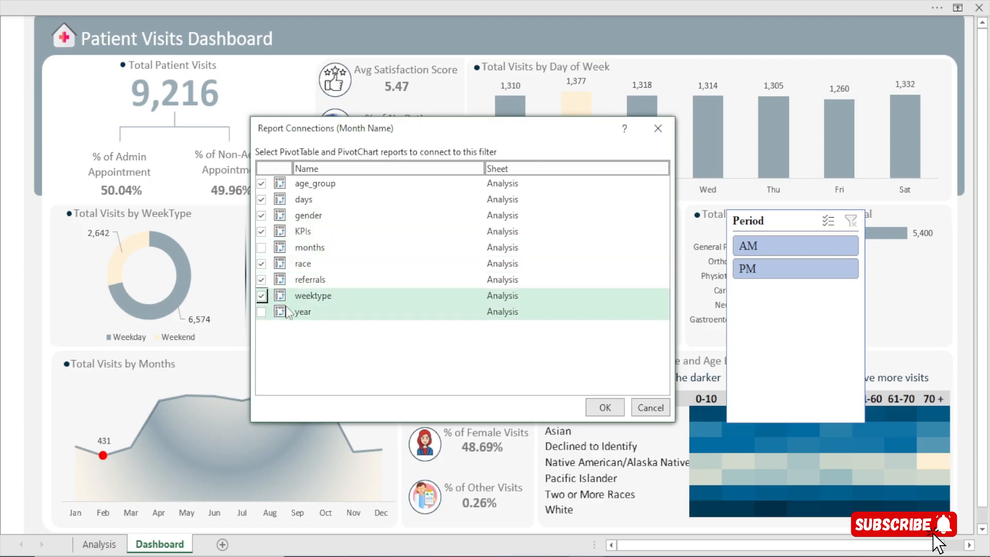
click(605, 409)
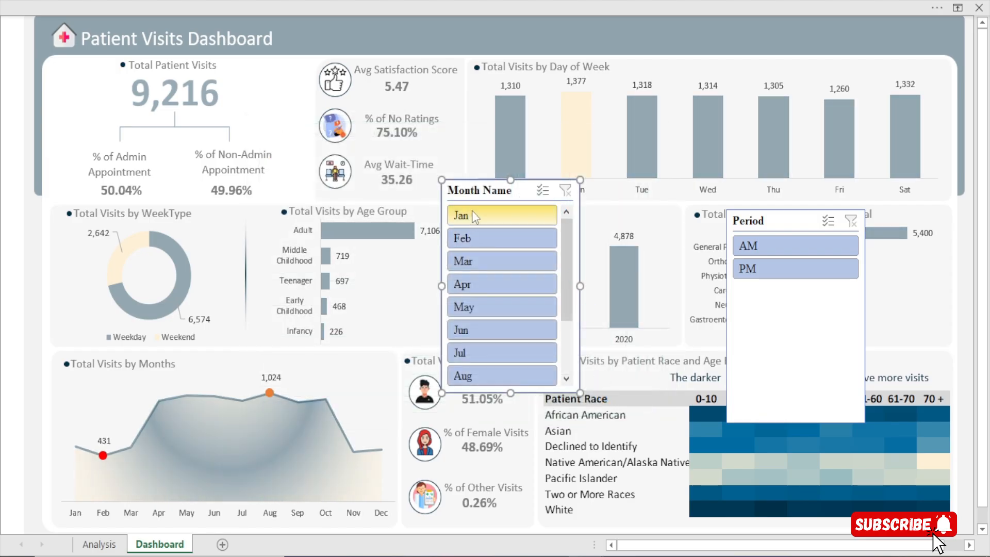
Test the Month Name slicer with Jan, reposition it over the Total Visits by Year chart, and clear its filter
drag(468, 194, 735, 209)
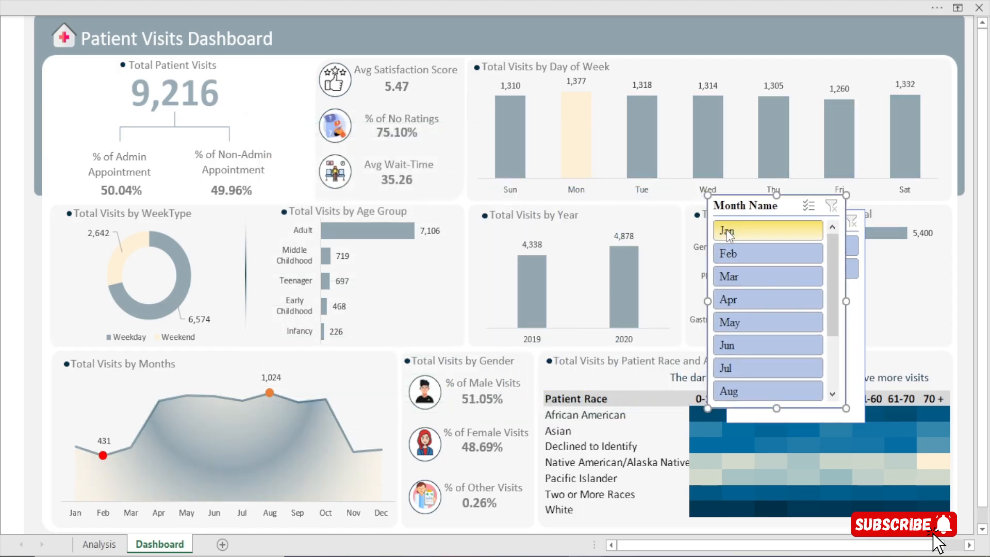
click(727, 231)
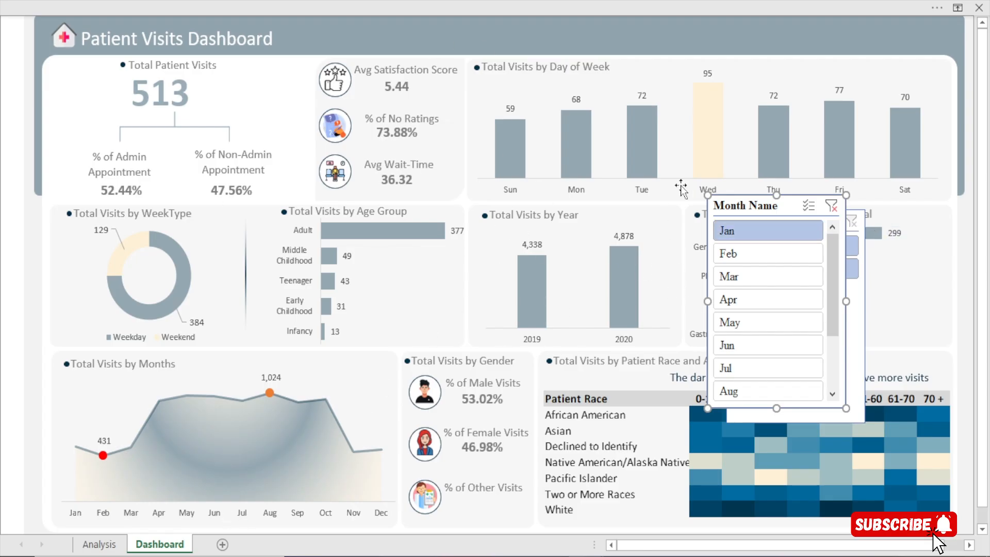
drag(766, 212, 540, 212)
click(605, 206)
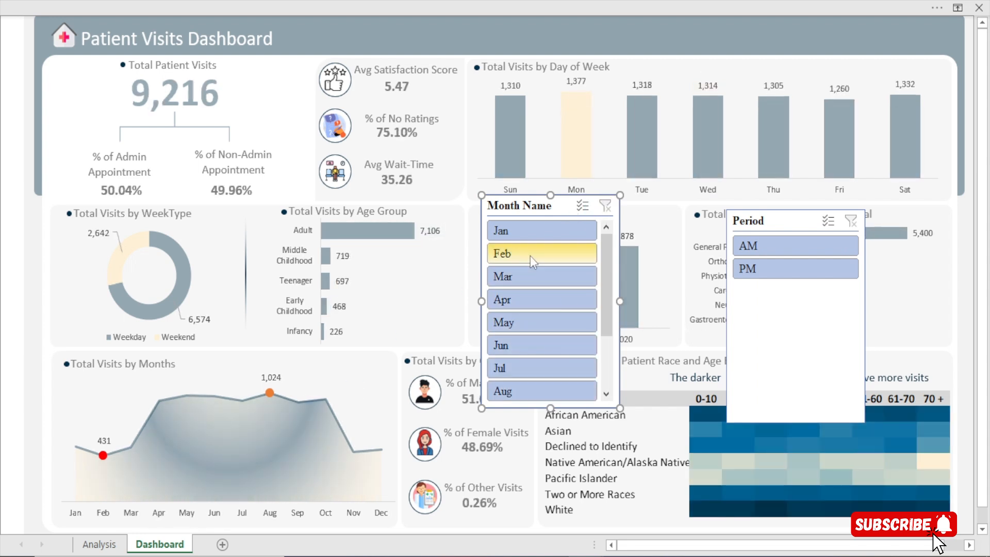
Add the months PivotTable to the Month Name slicer's report connections
click(531, 4)
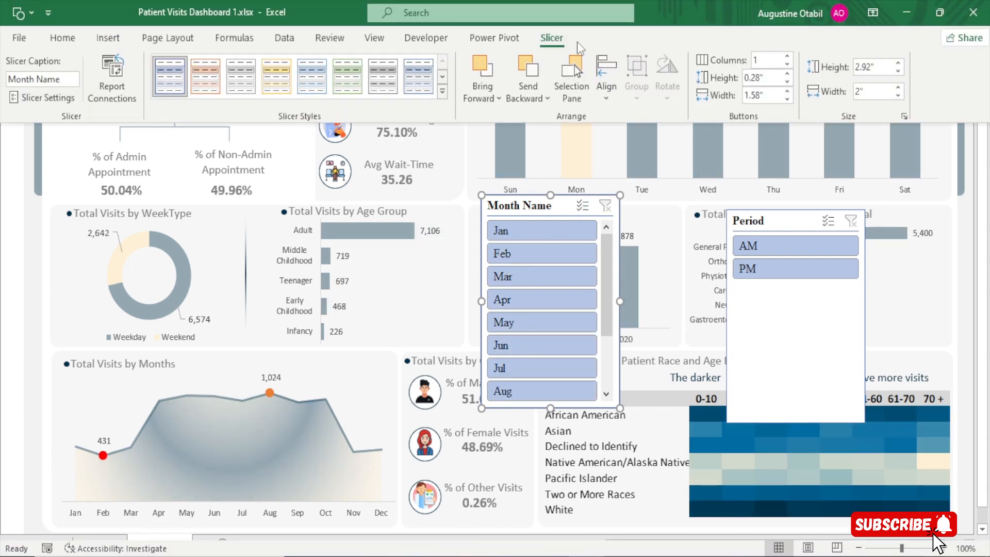
click(112, 77)
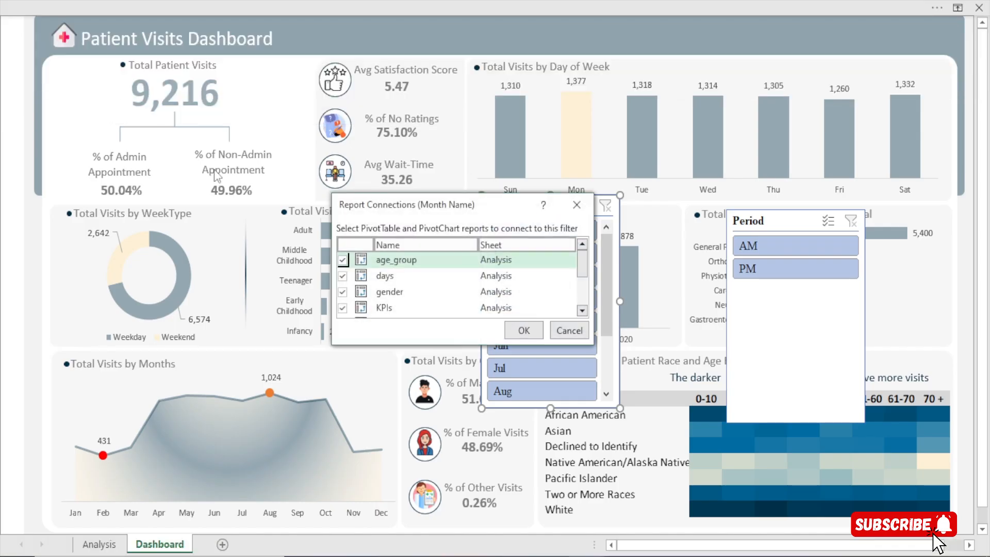
drag(588, 336, 654, 448)
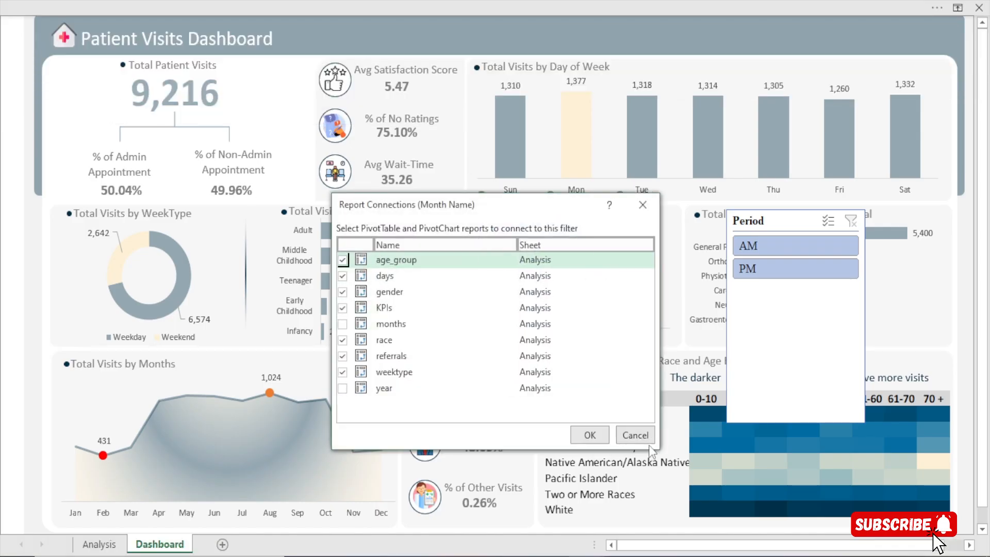
click(342, 323)
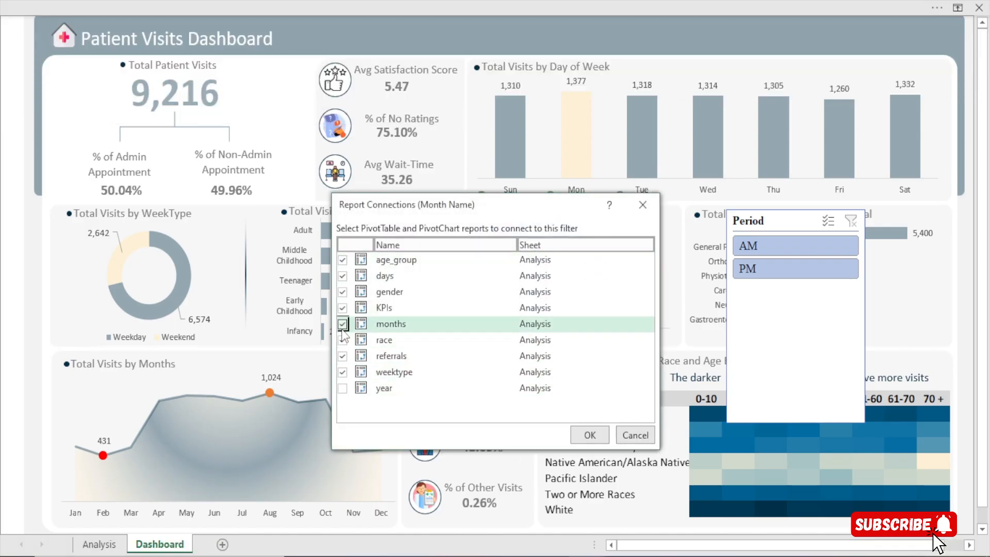
click(589, 435)
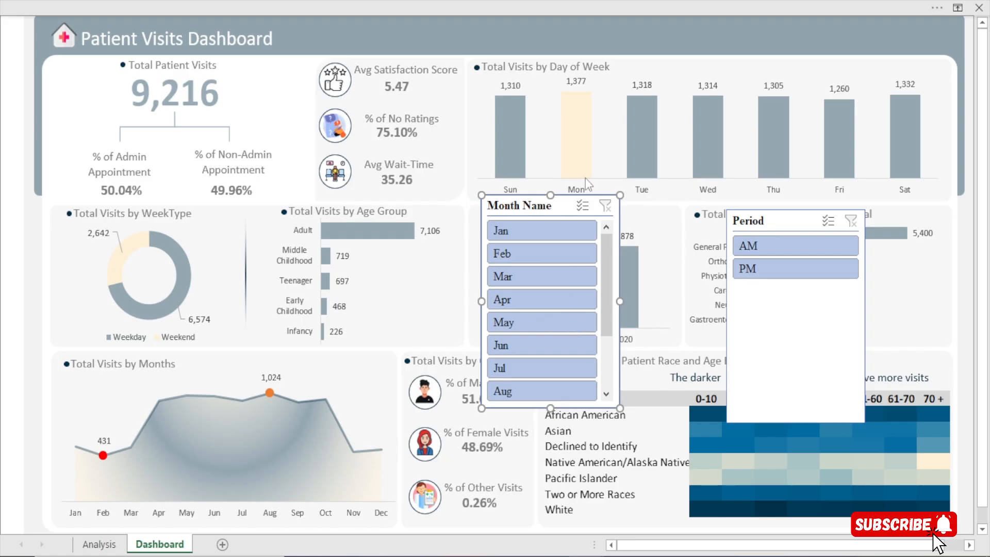
Filter by Jan and Feb with the Month Name slicer to check the Total Visits by Months chart, and clear the filter
click(538, 233)
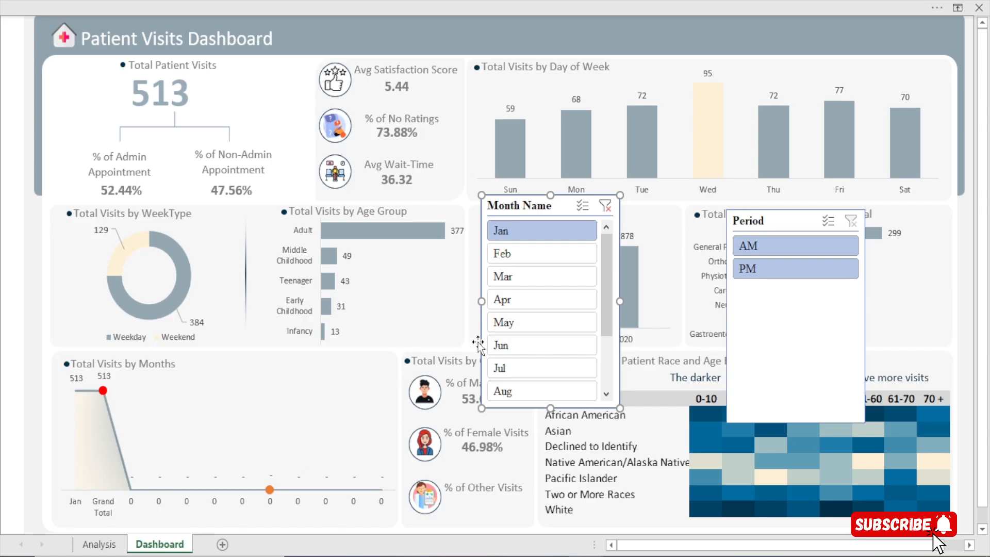
click(517, 253)
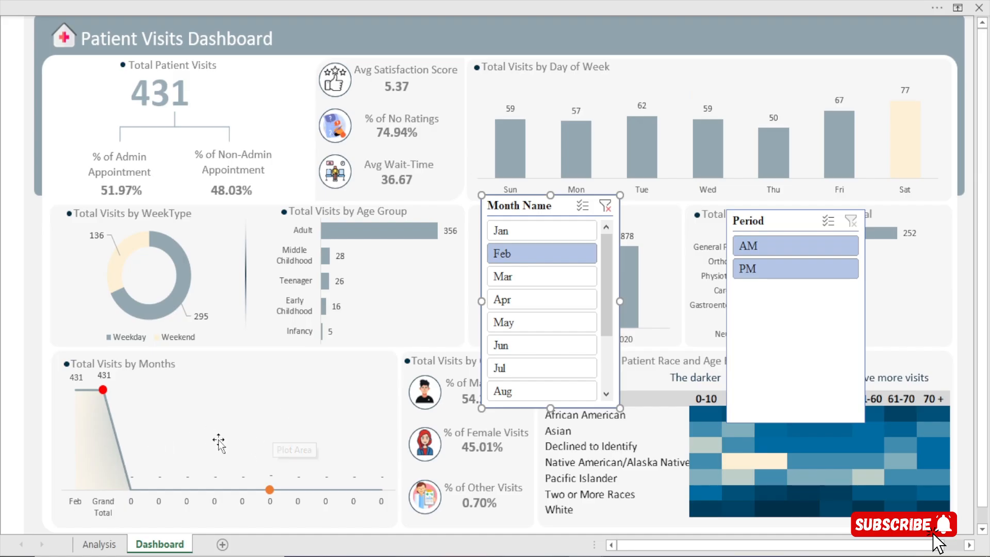
click(604, 206)
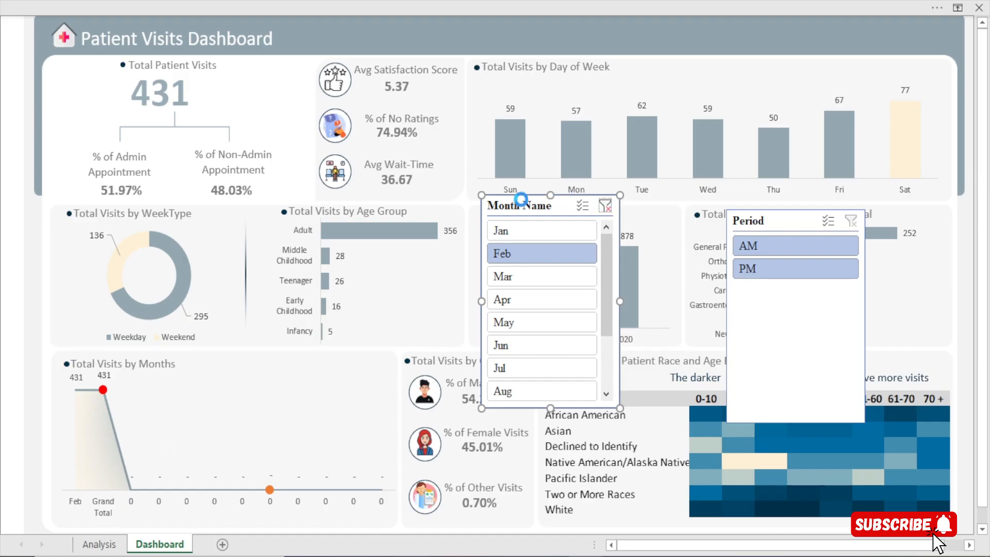
Disconnect the months PivotTable from the Month Name slicer
click(471, 3)
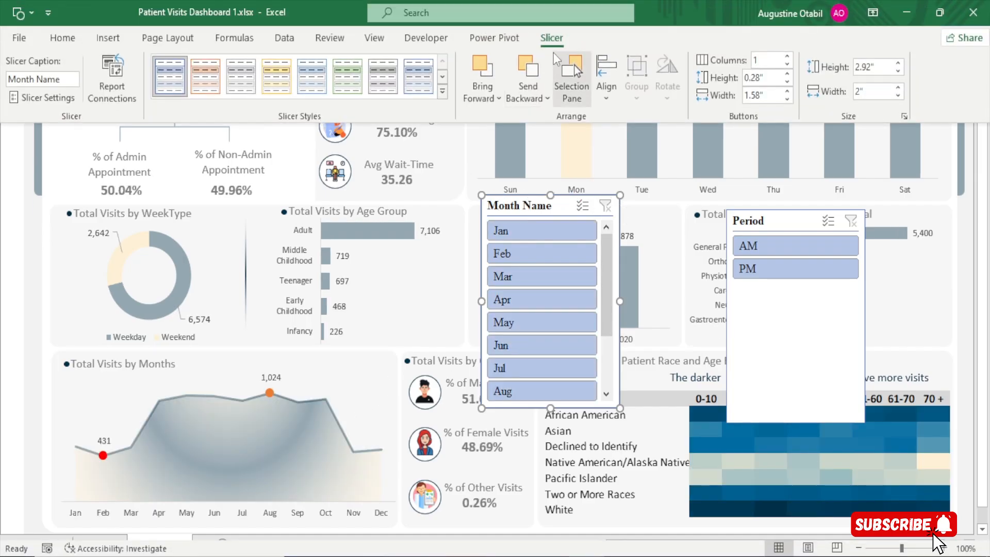
click(112, 69)
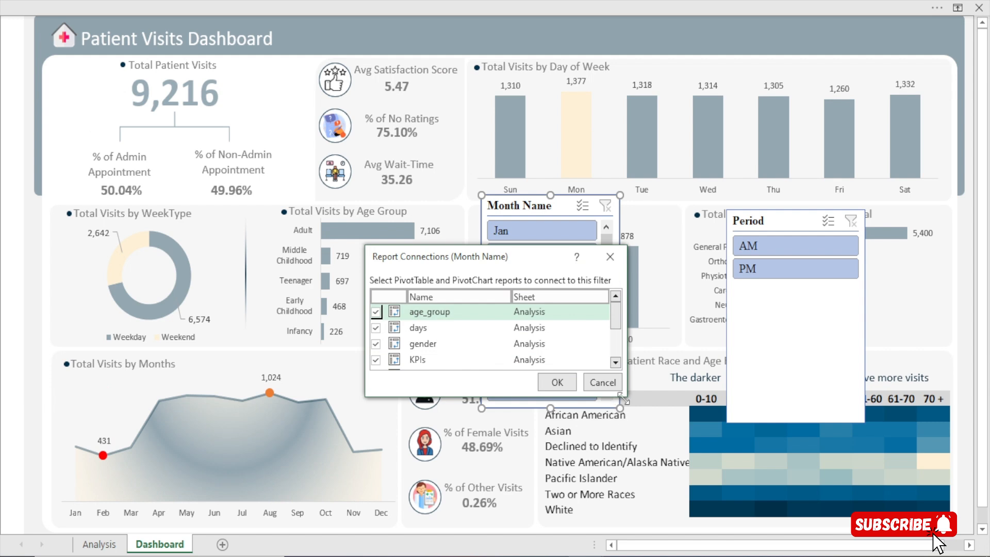
drag(623, 400, 715, 485)
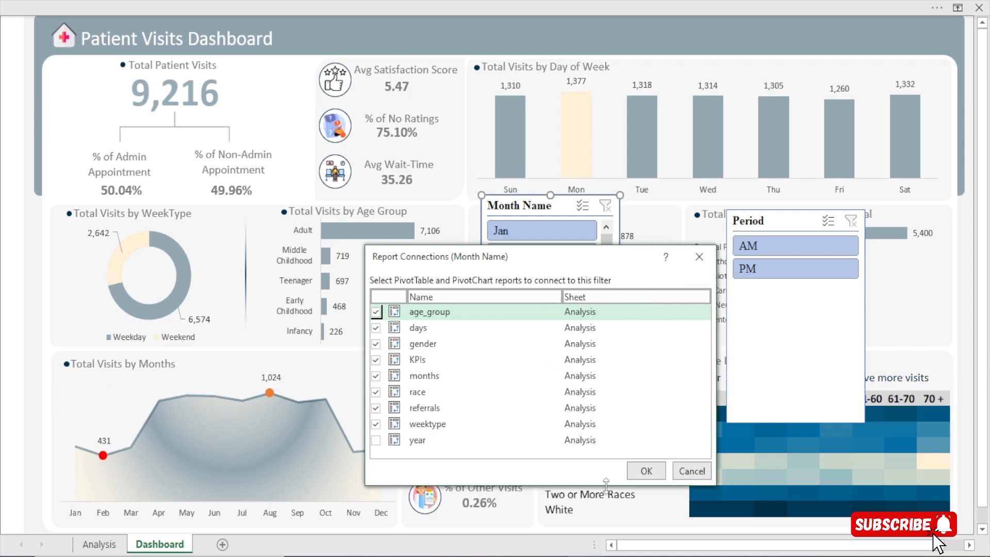
click(376, 376)
click(646, 471)
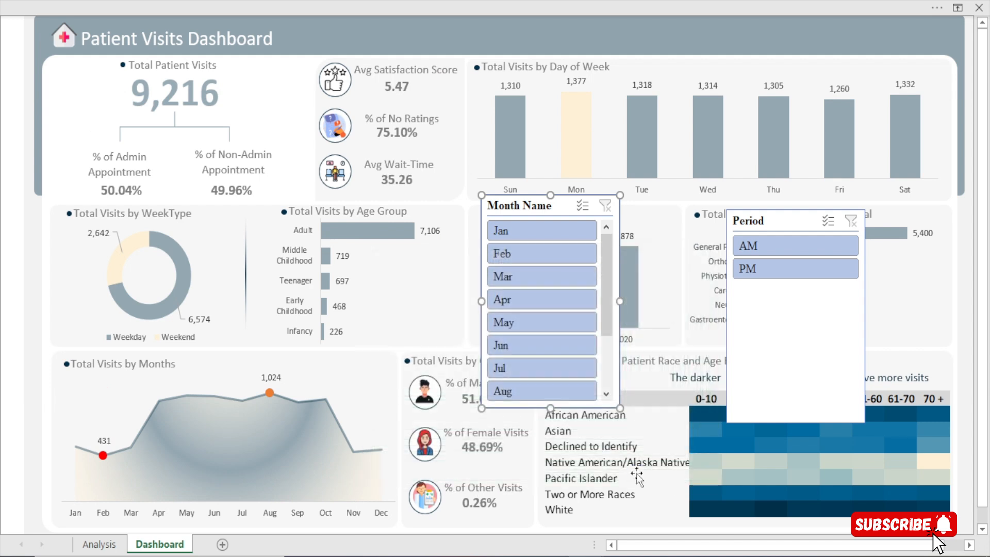
Move the Month Name slicer closer to the Period slicer and shorten the Period slicer to fit its AM and PM buttons
drag(547, 205, 616, 247)
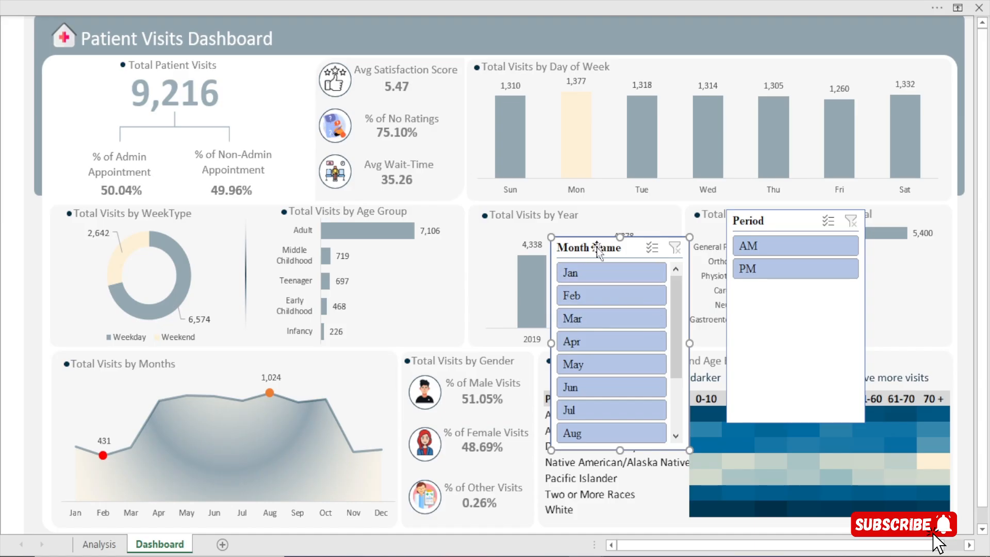
click(798, 418)
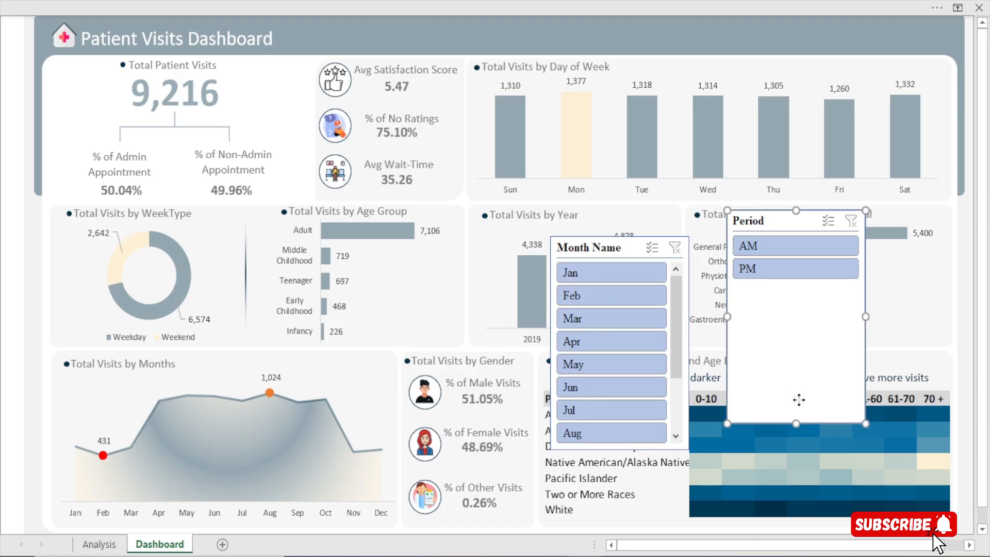
drag(798, 423, 804, 286)
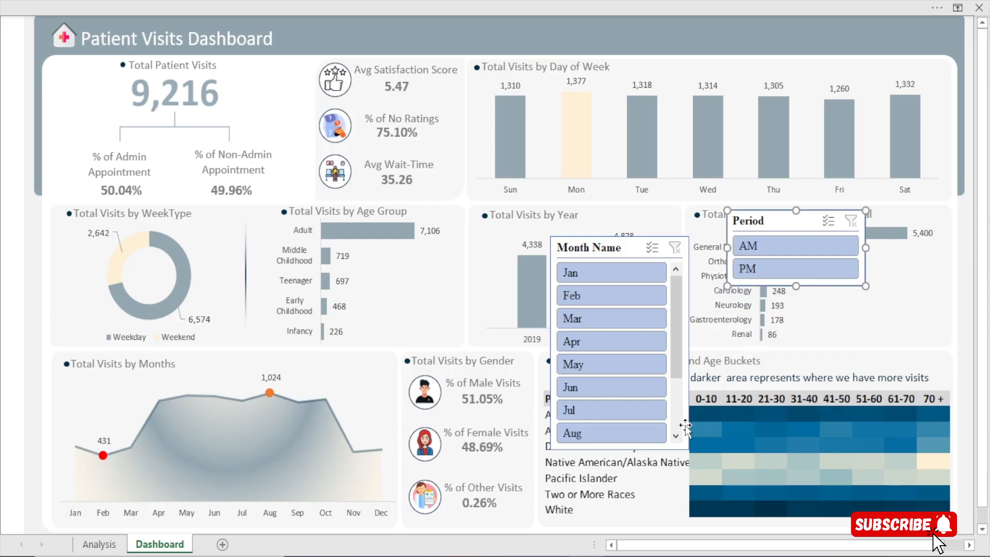
Move the Period slicer over the Day of Week chart, stack the Month Name slicer beneath it, and lengthen it to fit Jan through Dec
click(587, 246)
drag(619, 450, 627, 511)
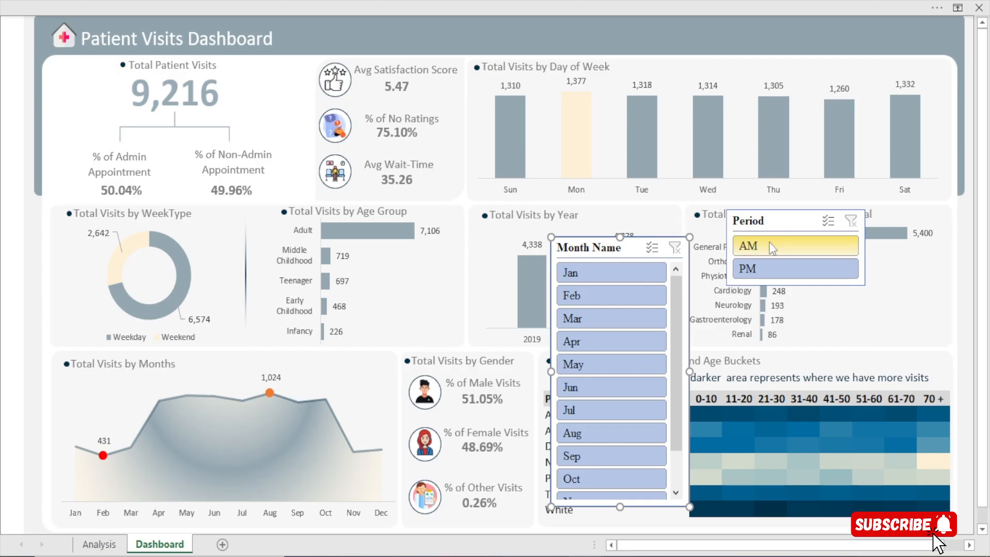
drag(771, 227, 797, 94)
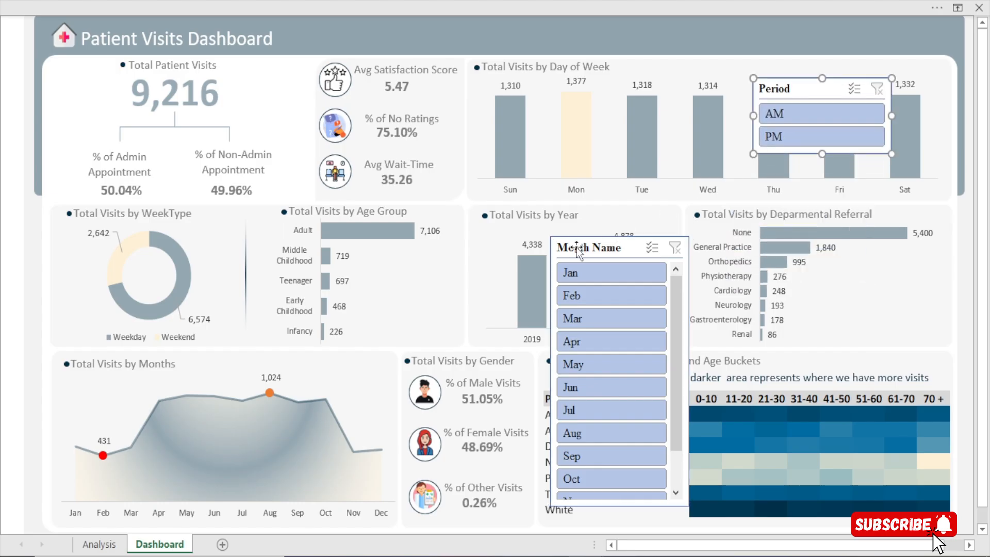
drag(602, 245, 788, 181)
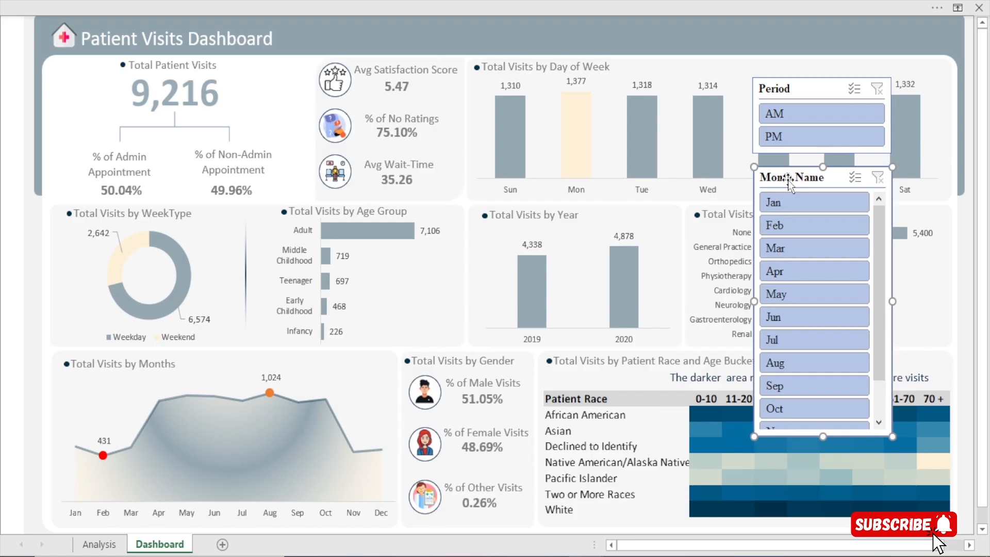
drag(821, 434, 815, 473)
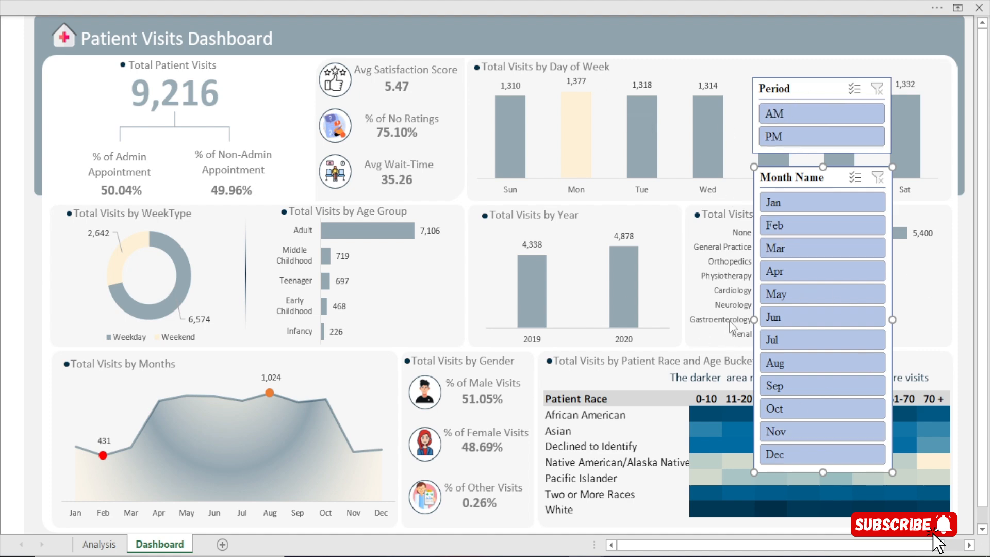
Draw a small rounded rectangle in the dashboard's header band above the Period slicer
click(252, 8)
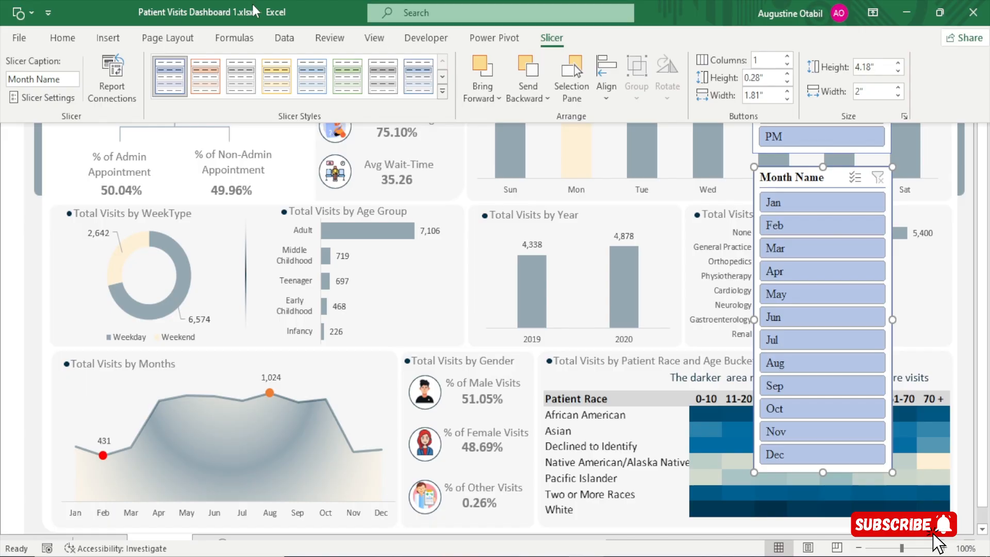
click(106, 42)
click(189, 103)
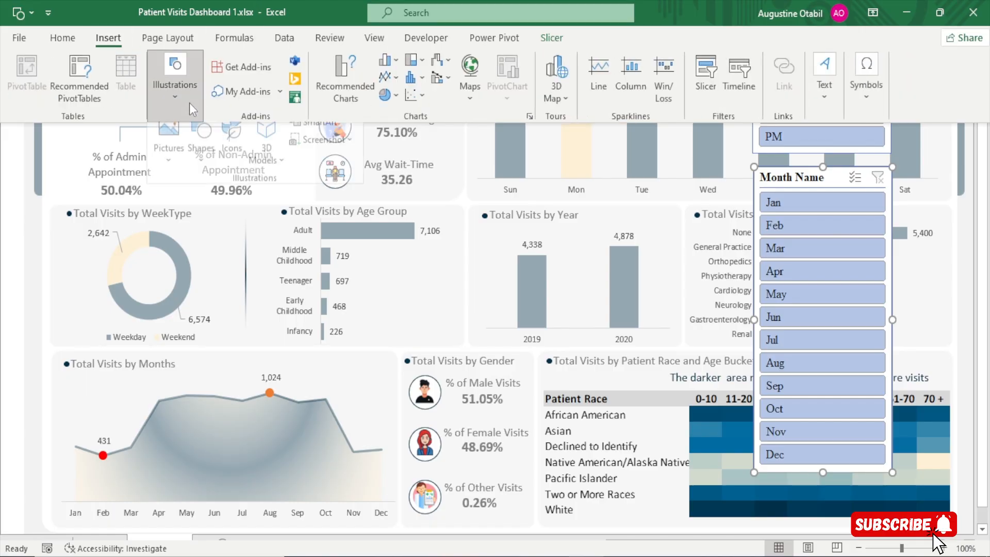
click(207, 170)
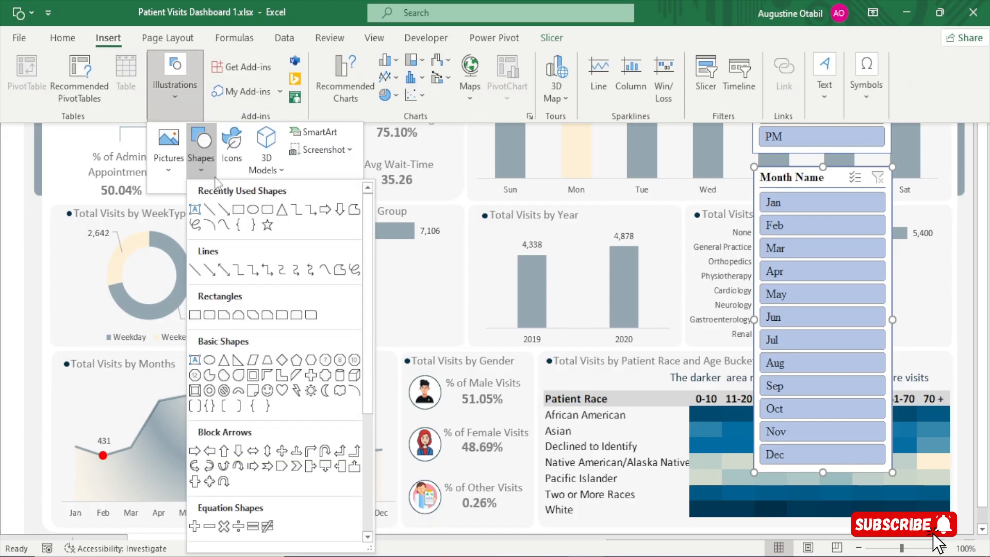
click(268, 212)
drag(543, 33, 838, 30)
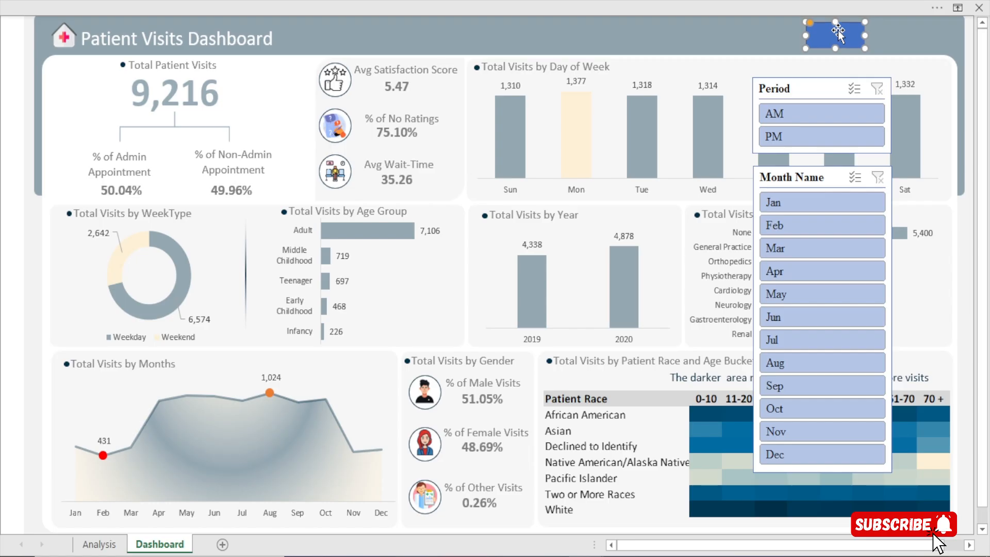
Remove the rounded rectangle's outline and fill it with the recent cream colour
key(ctrl+1)
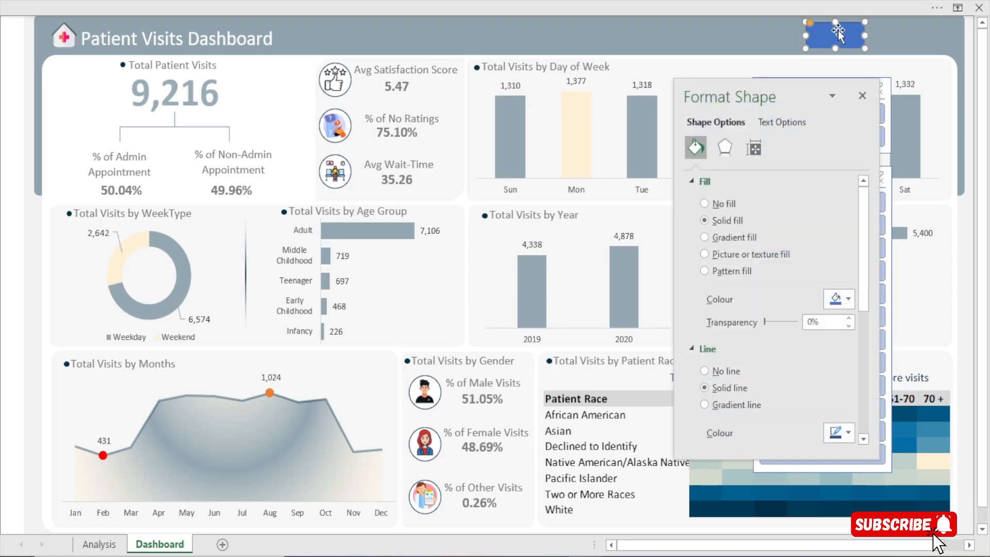
click(725, 371)
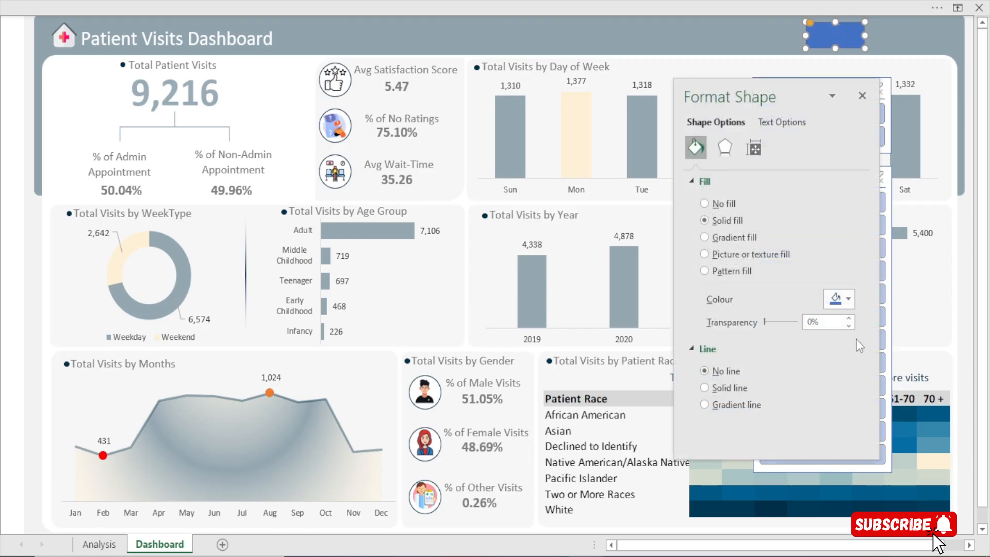
click(849, 300)
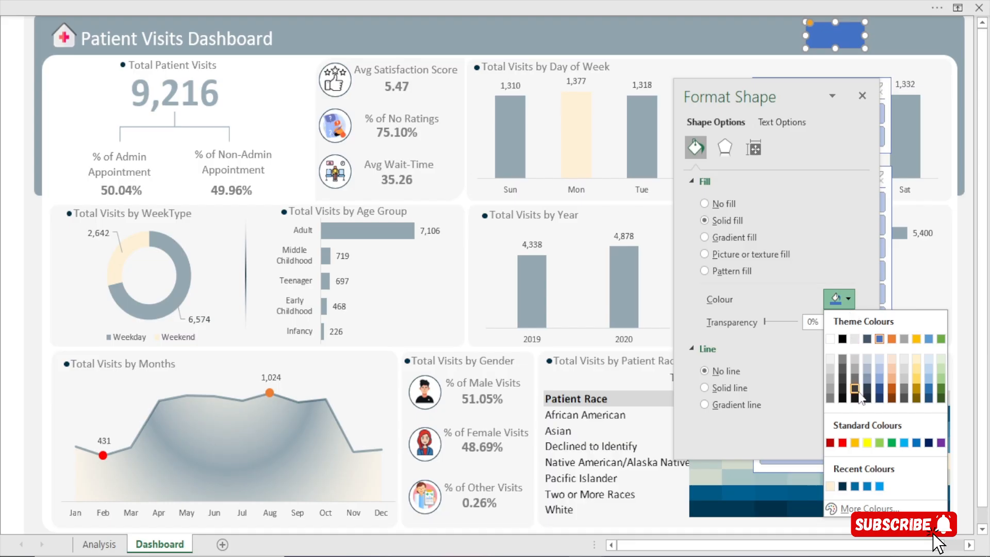
click(830, 485)
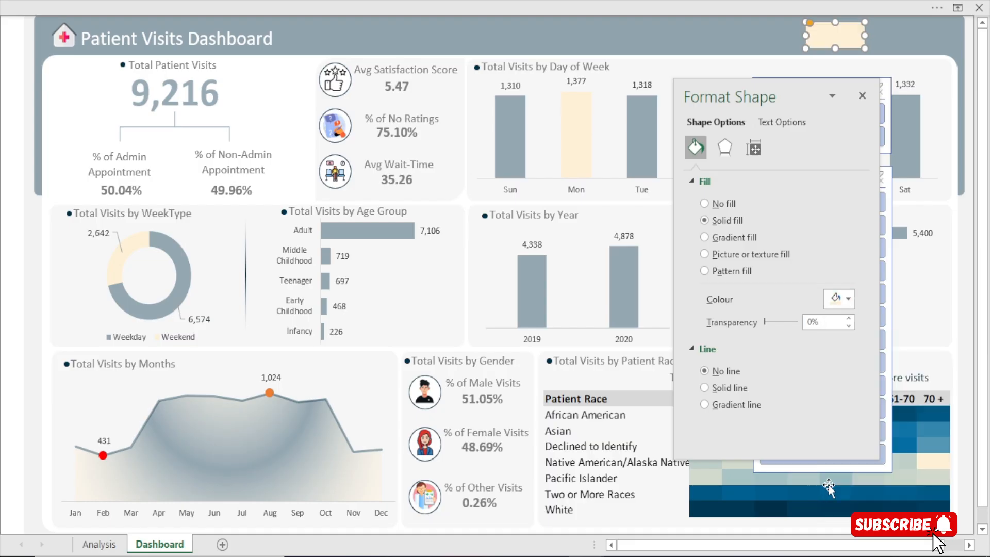
click(859, 97)
Label the rounded rectangle OPEN and centre the text horizontally and vertically
right_click(830, 33)
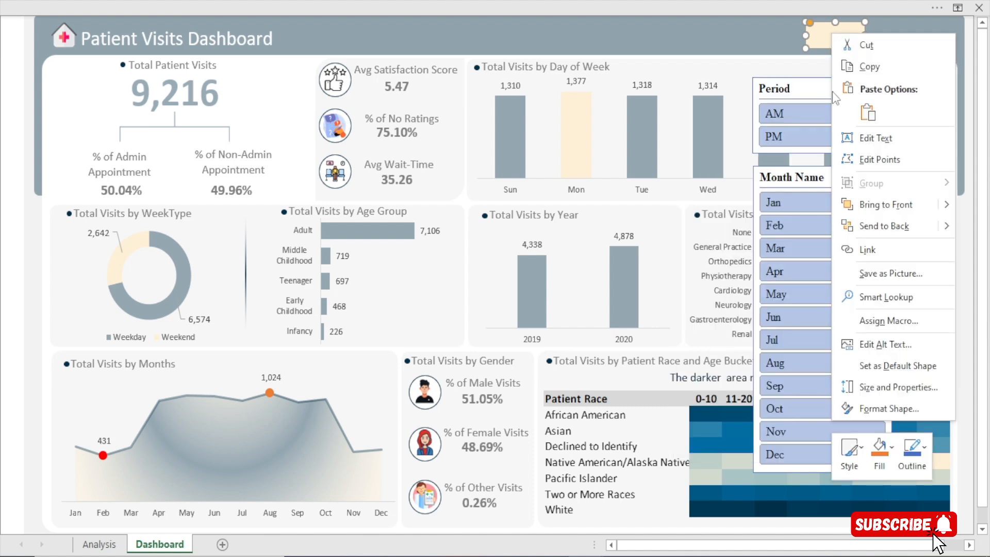
click(869, 138)
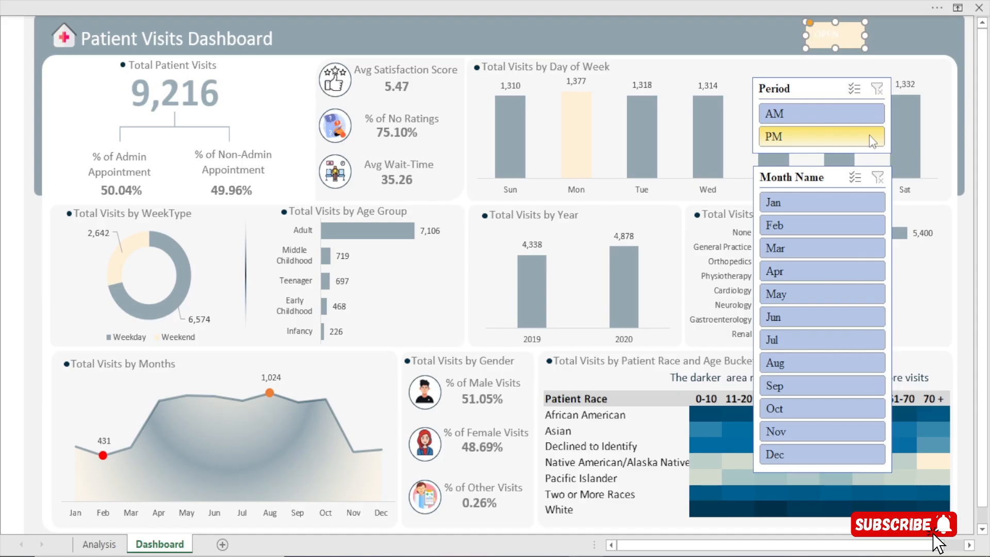
click(348, 2)
click(61, 38)
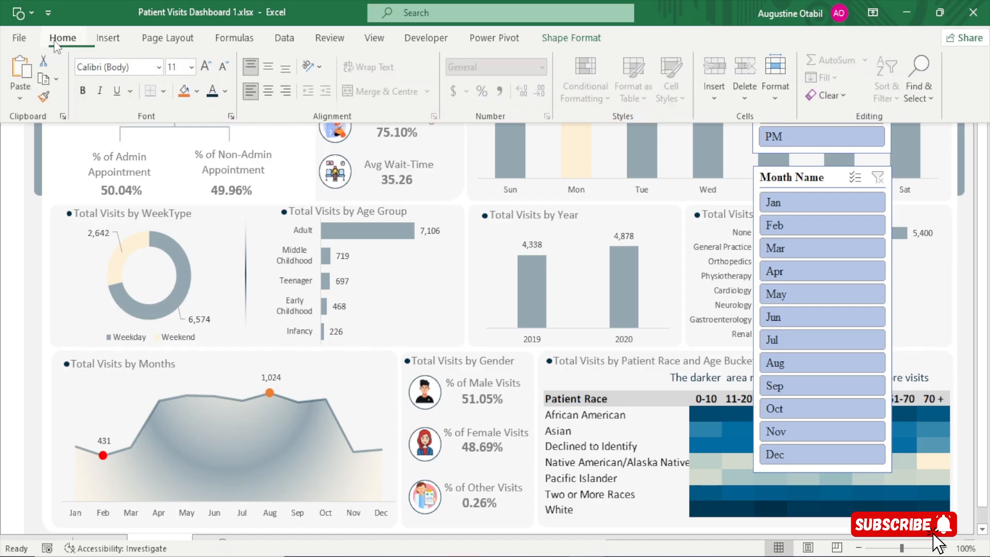
click(268, 92)
click(268, 66)
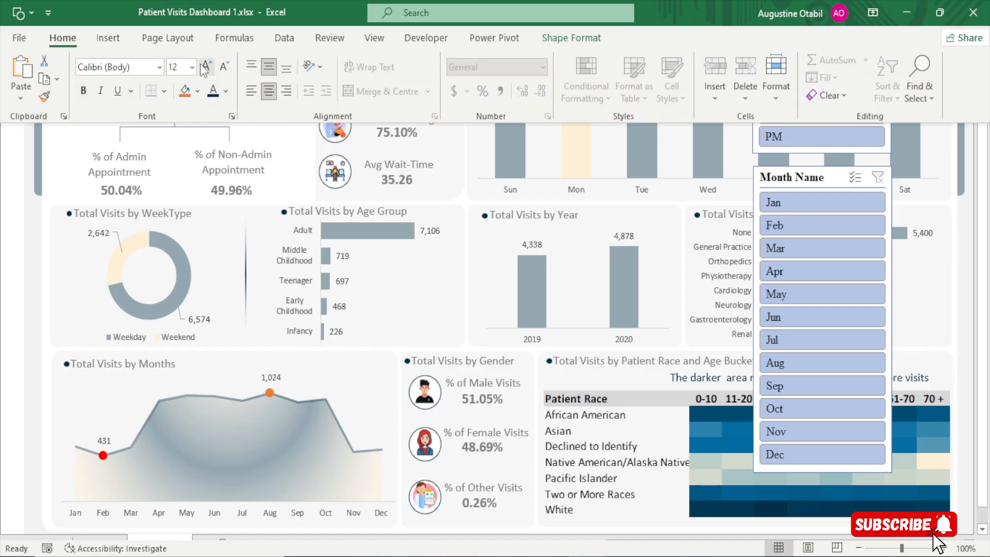
Format the OPEN label as bold, 14 pt, with a dark blue font colour
key(ctrl+shift+F1)
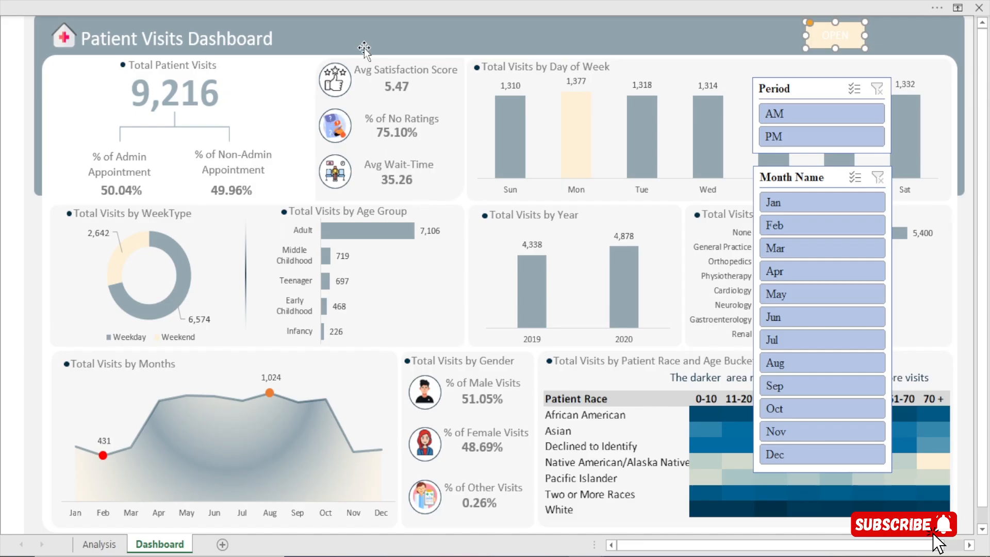
click(349, 2)
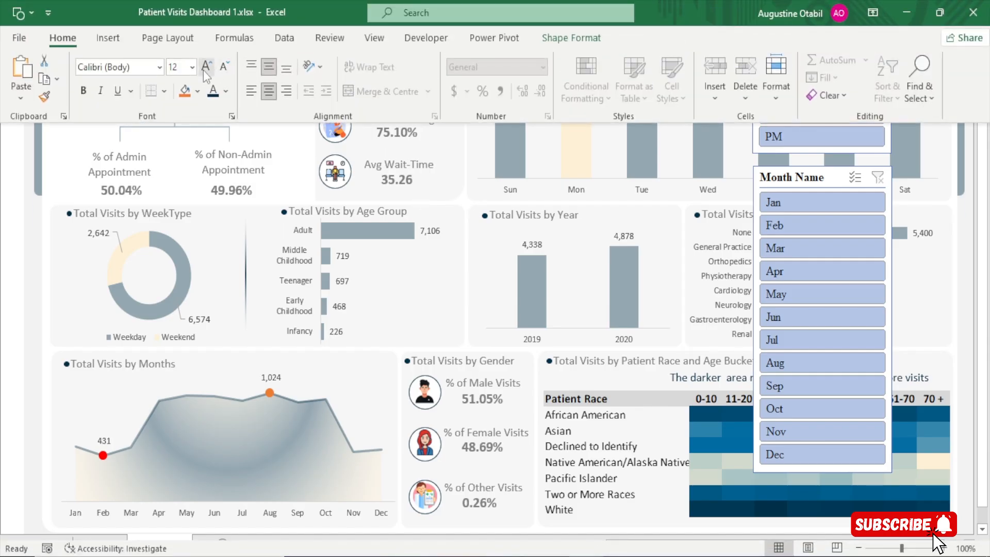
click(85, 93)
click(401, 205)
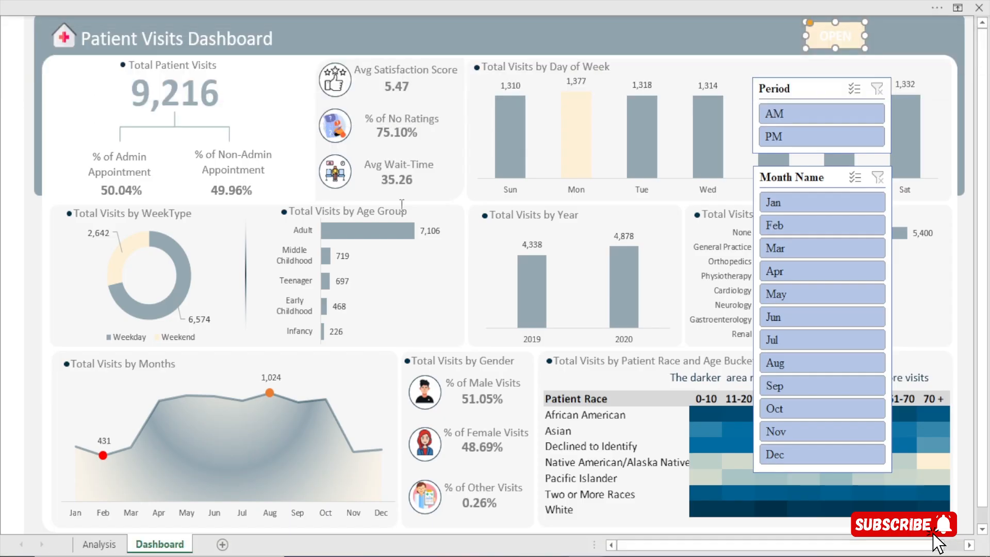
click(342, 1)
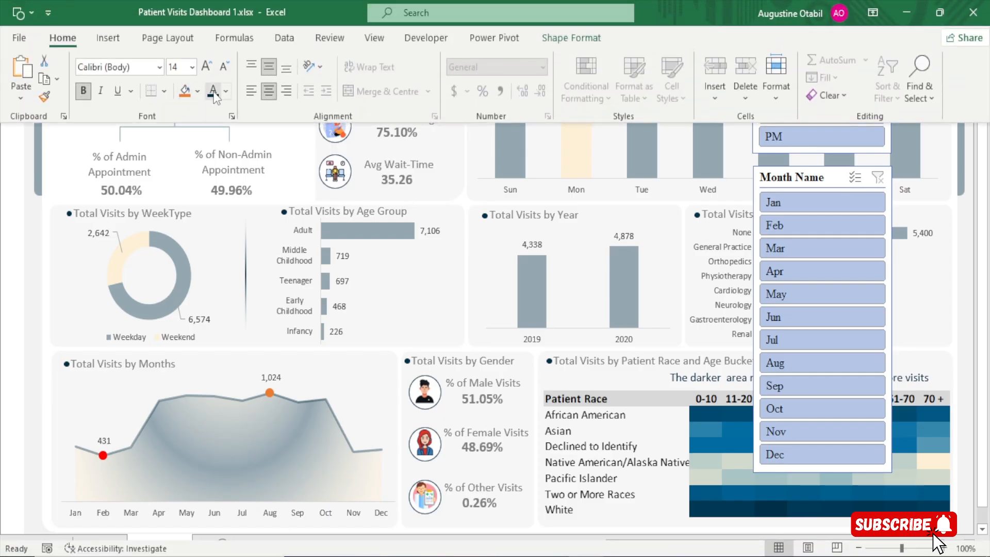
click(406, 224)
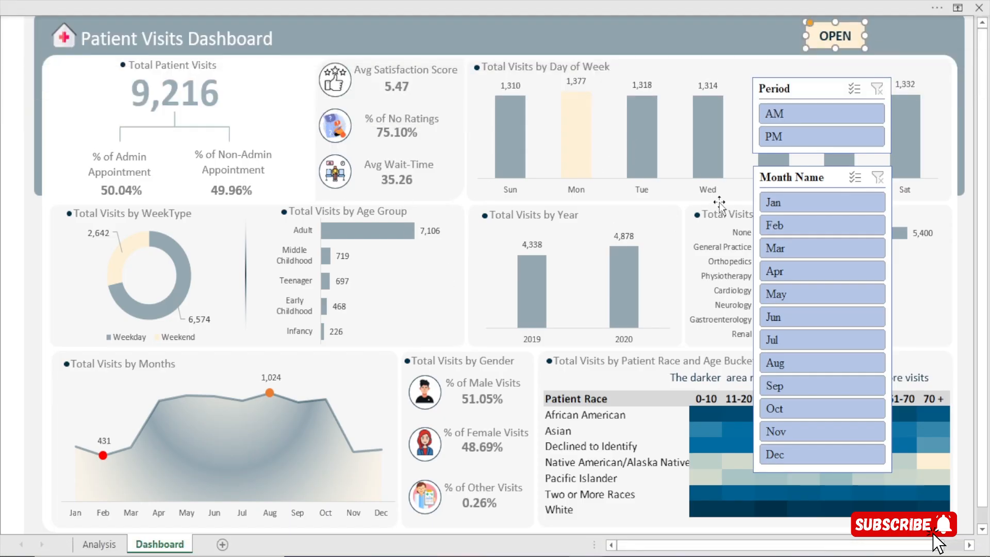
Duplicate the OPEN button and place the copy directly beside the original in the header
click(742, 163)
click(814, 34)
key(ctrl+d)
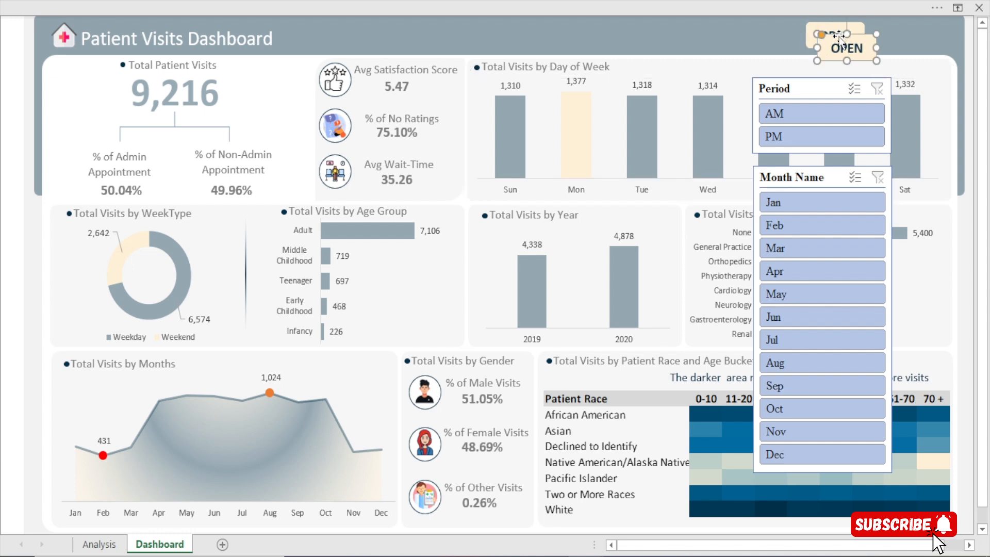
drag(825, 40, 761, 31)
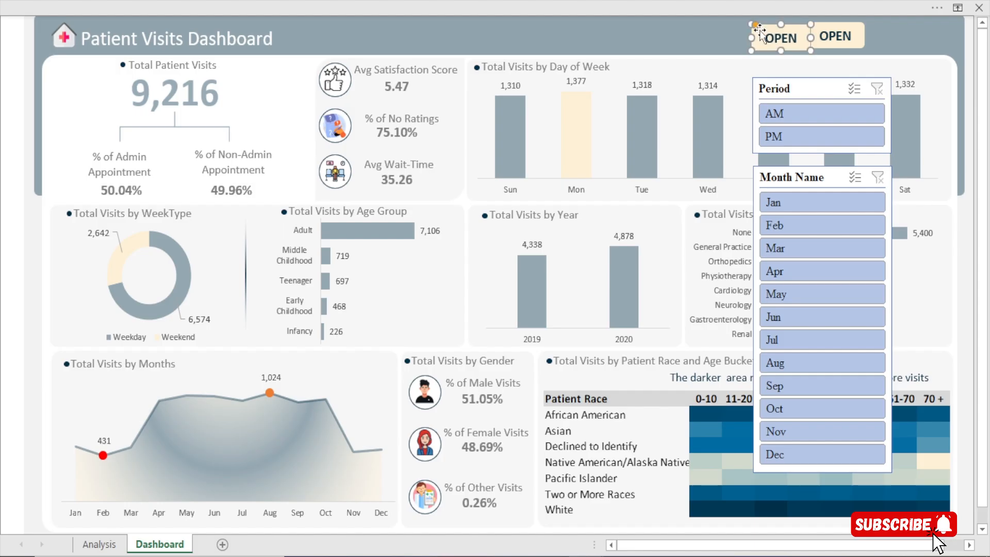
Change the duplicate button's label to CLOSE and place it over the OPEN button
double_click(781, 43)
text(CLODESE)
click(673, 25)
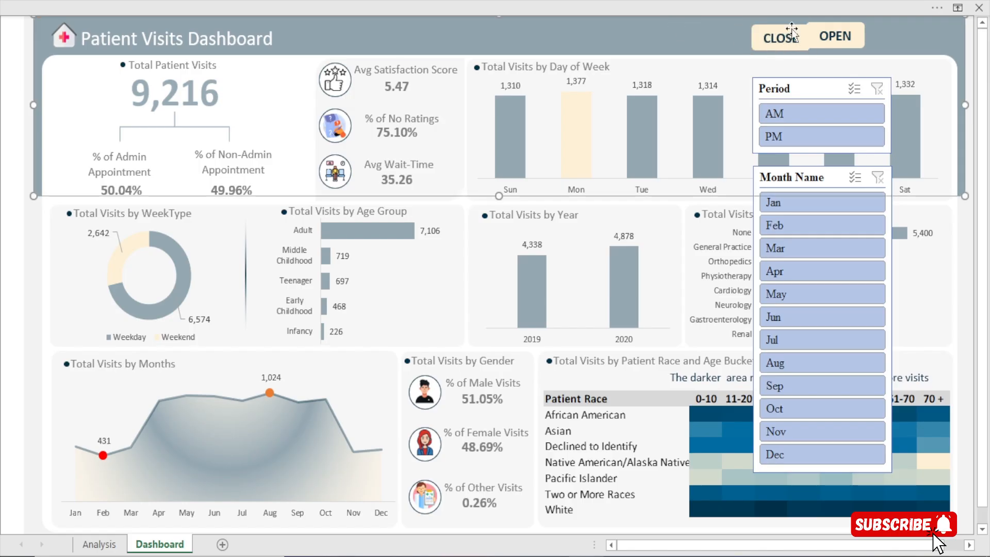
drag(792, 31, 845, 26)
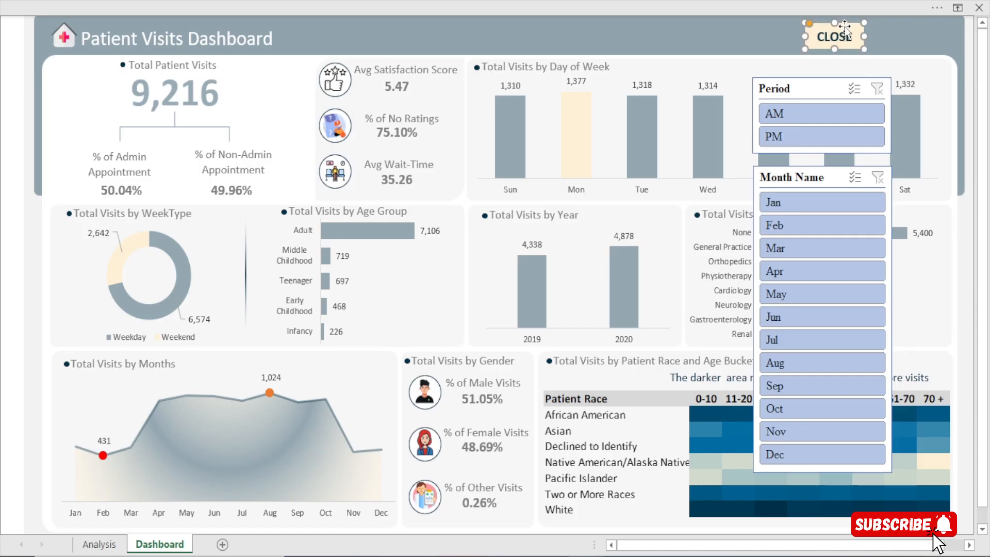
Fill the CLOSE button with standard red and set its text colour to white
key(ctrl+1)
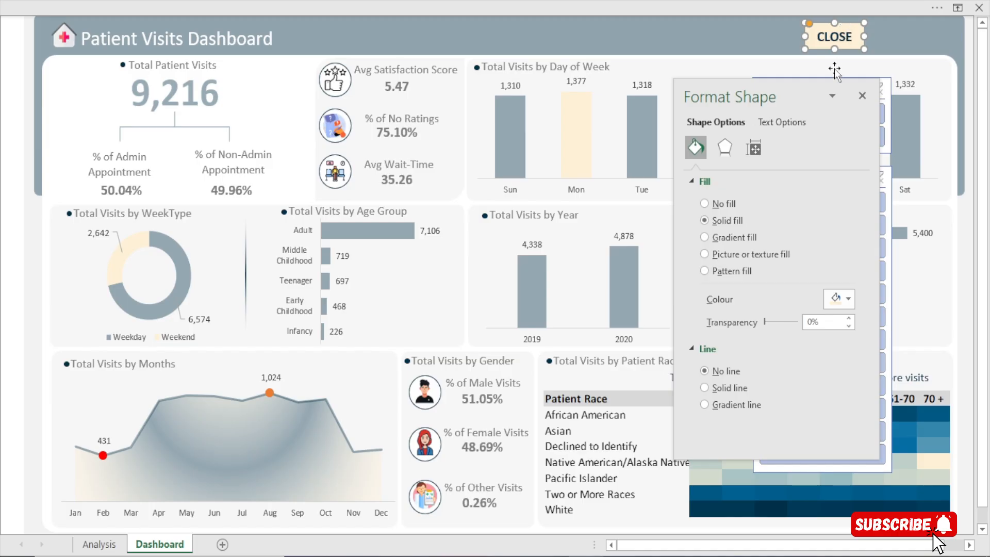
click(849, 302)
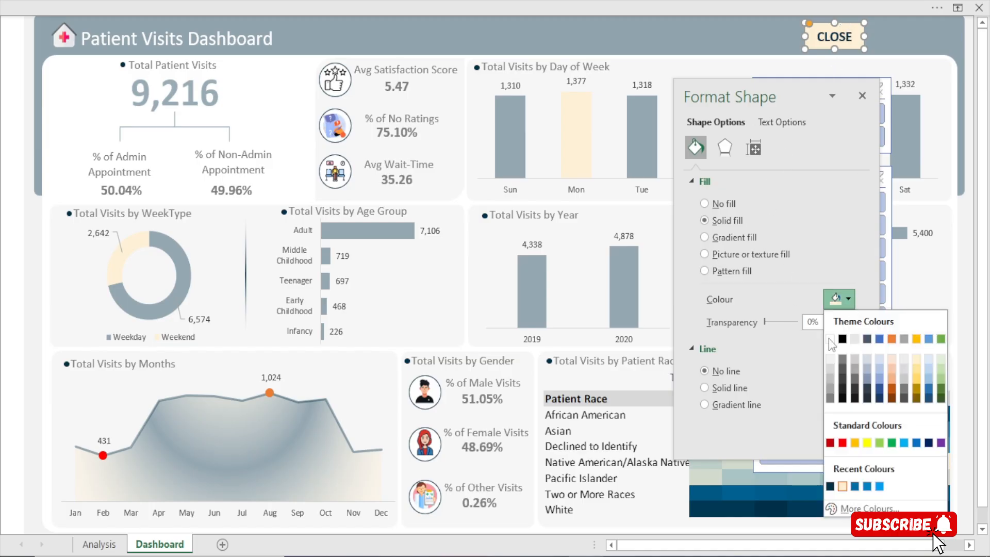
click(841, 446)
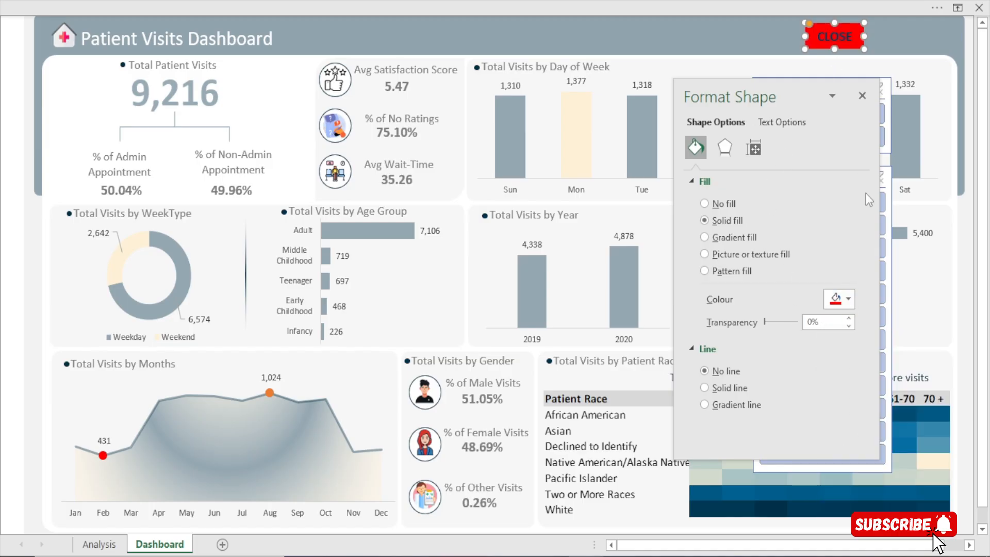
click(779, 125)
click(848, 301)
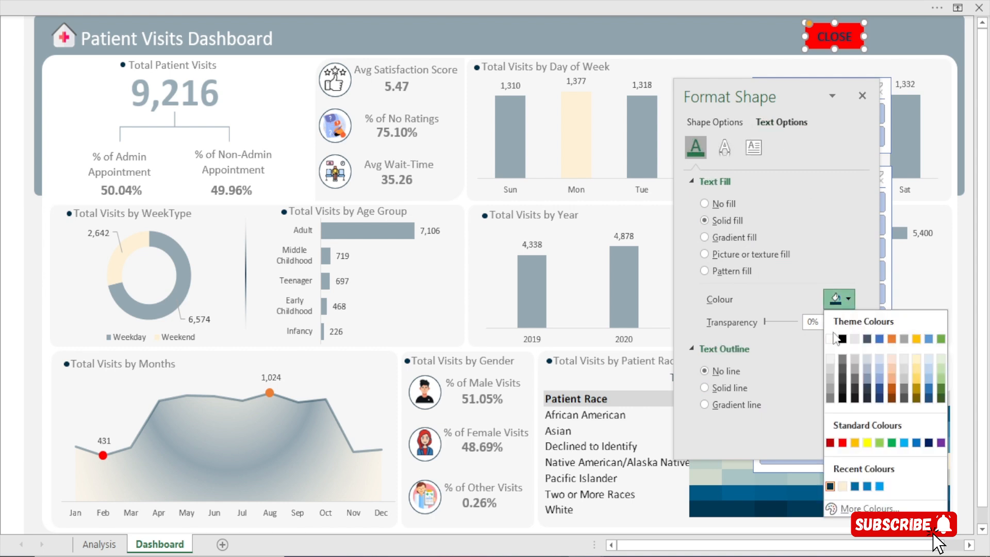
click(834, 335)
click(868, 92)
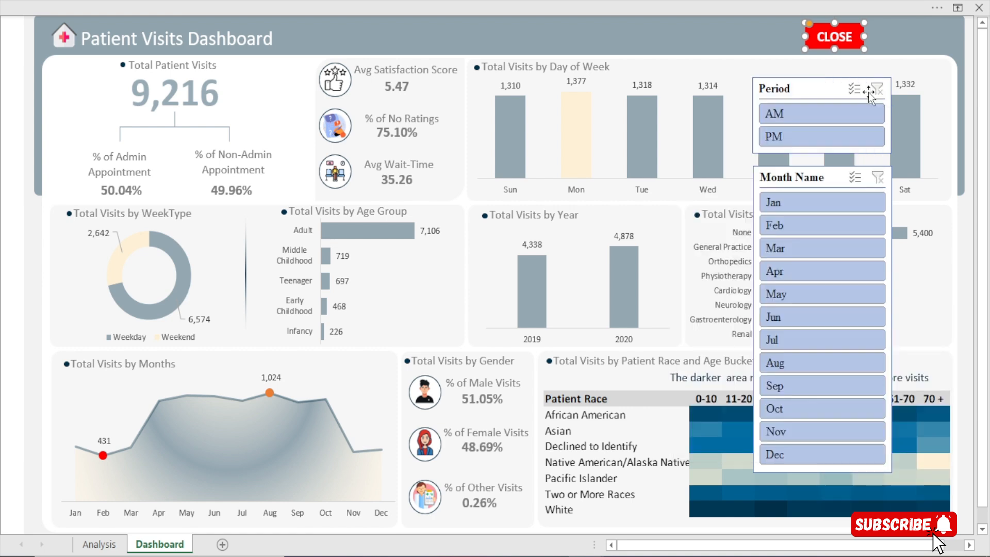
Separate the stacked header buttons, parking OPEN over the Period slicer and moving CLOSE slightly right of its original place
right_click(855, 34)
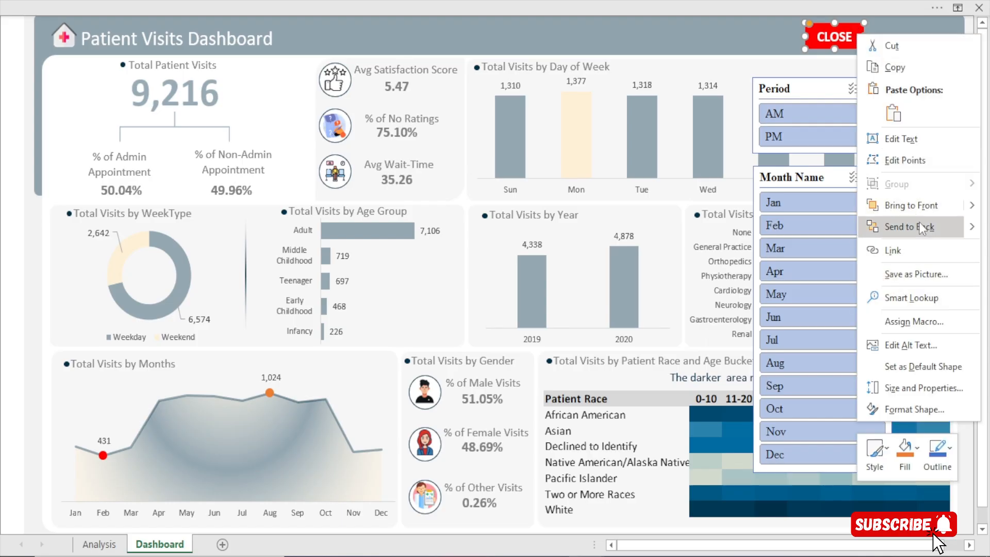
click(813, 26)
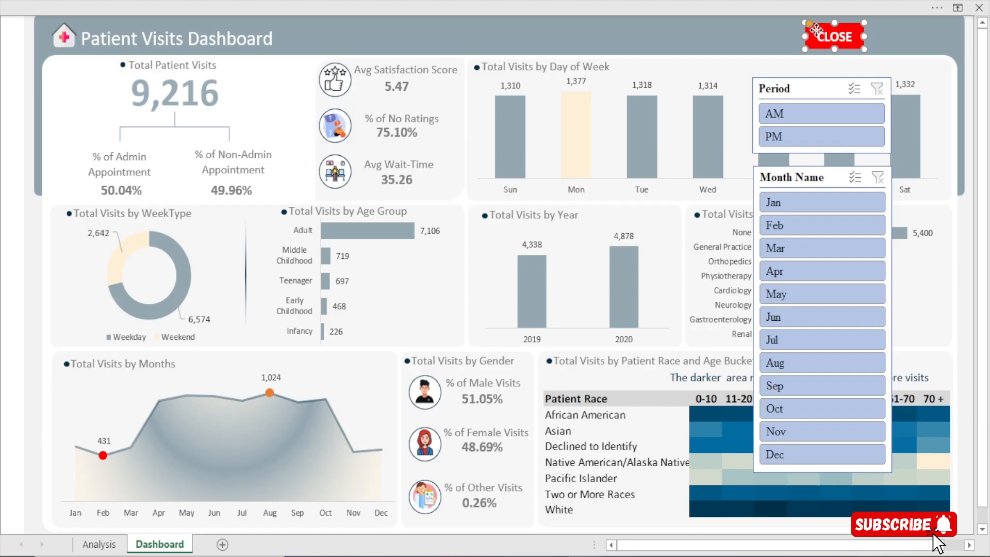
drag(820, 30, 750, 40)
click(832, 28)
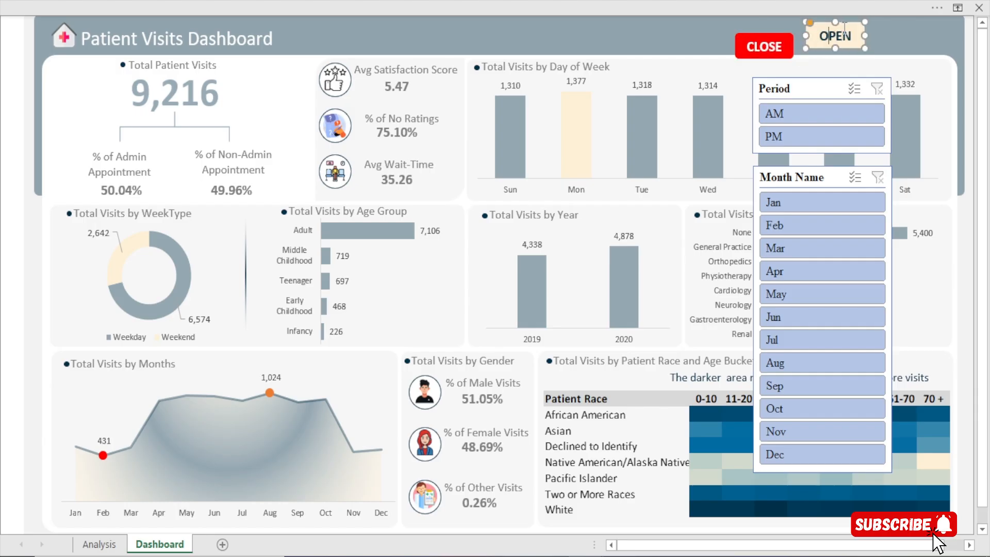
drag(832, 28, 848, 75)
drag(783, 37, 865, 23)
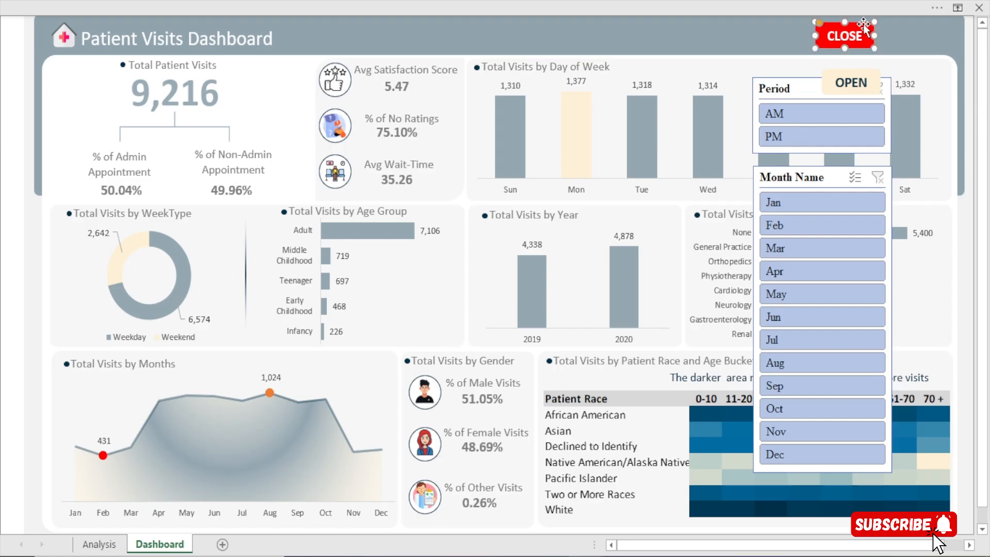
Bring the OPEN button to the front and align it exactly over the CLOSE button in the header
drag(871, 76, 867, 40)
right_click(871, 52)
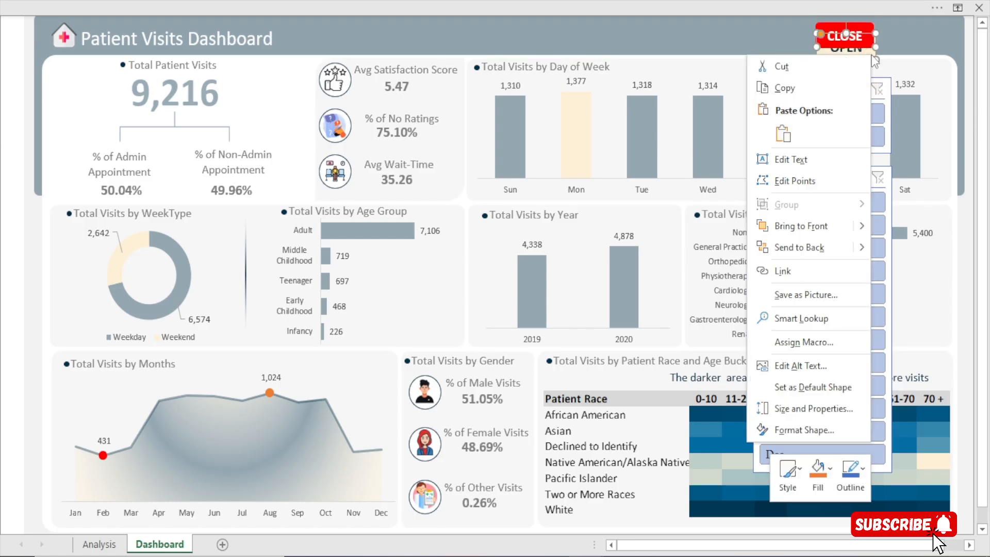
click(810, 230)
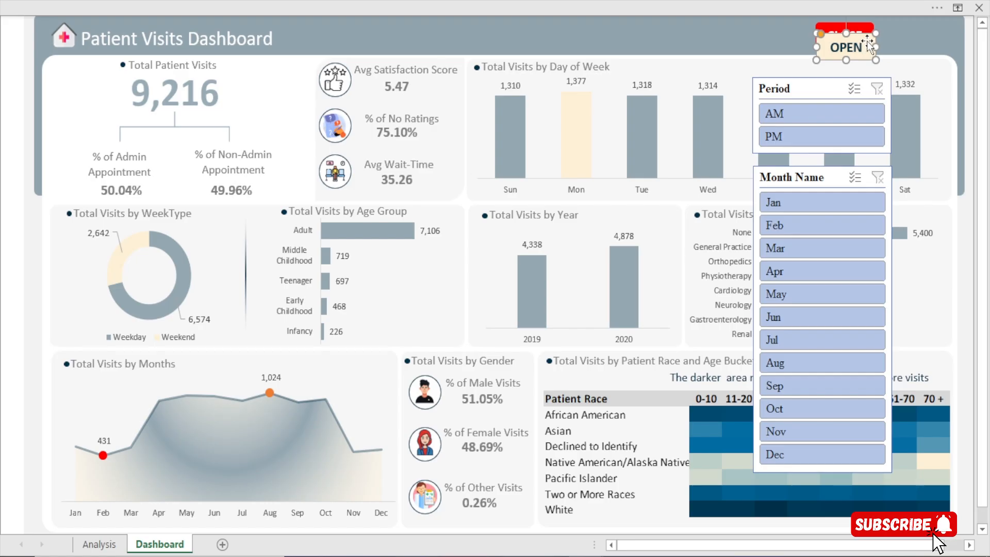
click(867, 31)
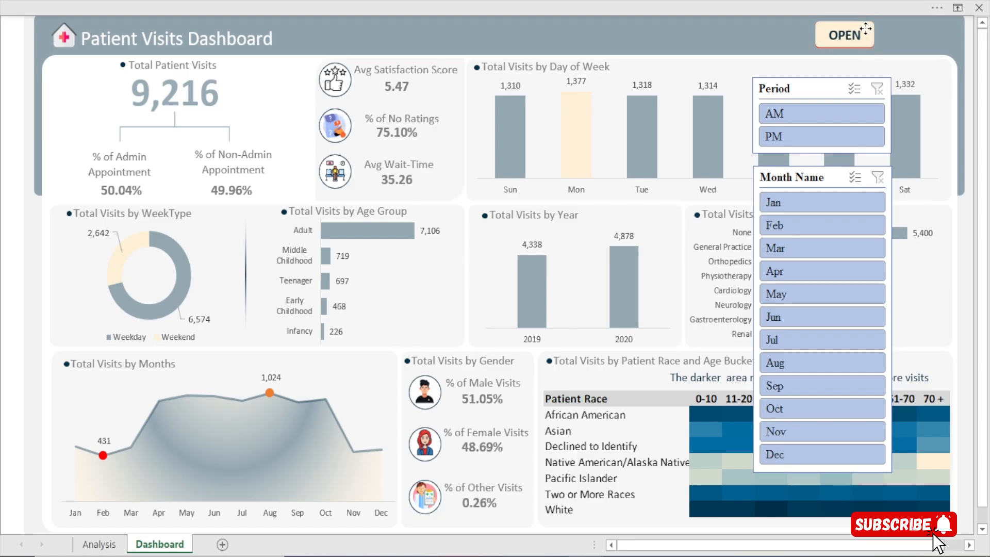
Shift the Period and Month Name slicers slightly right so they sit centred beneath the OPEN button
click(969, 184)
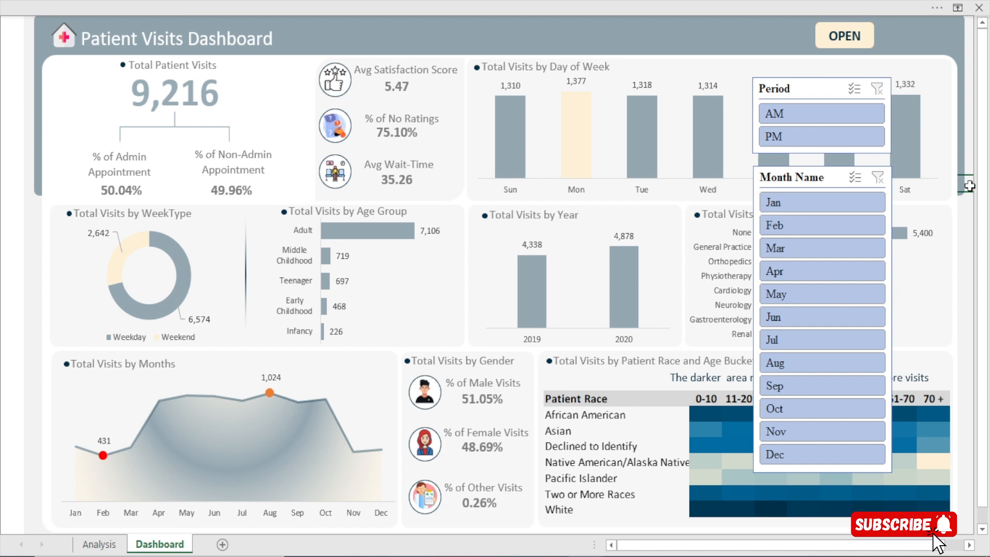
drag(813, 89, 834, 85)
drag(823, 177, 844, 177)
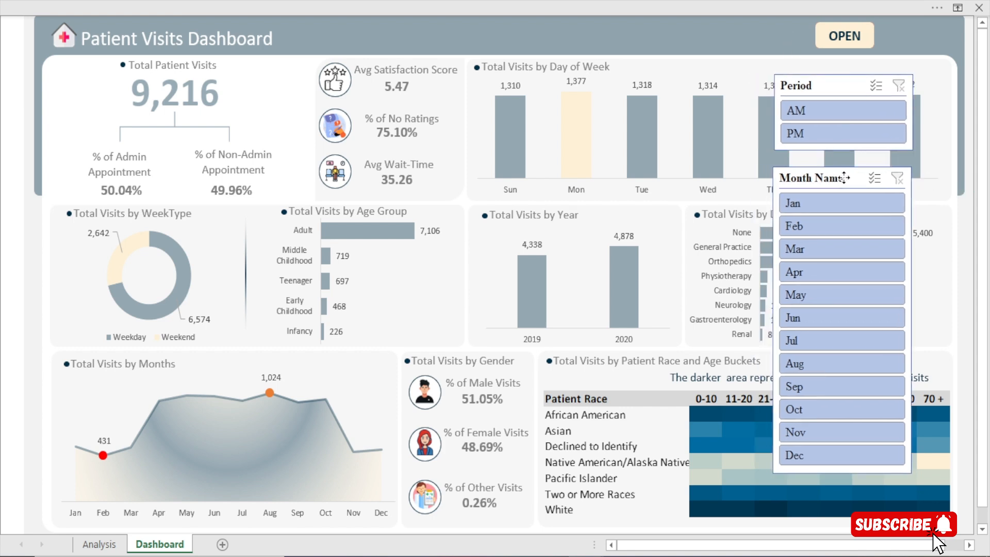
click(396, 2)
click(108, 38)
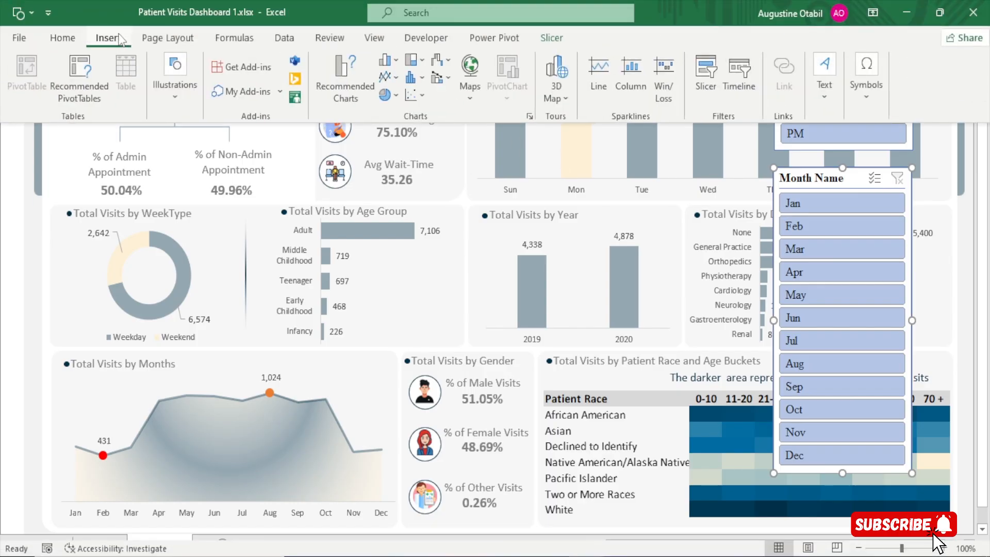
click(186, 100)
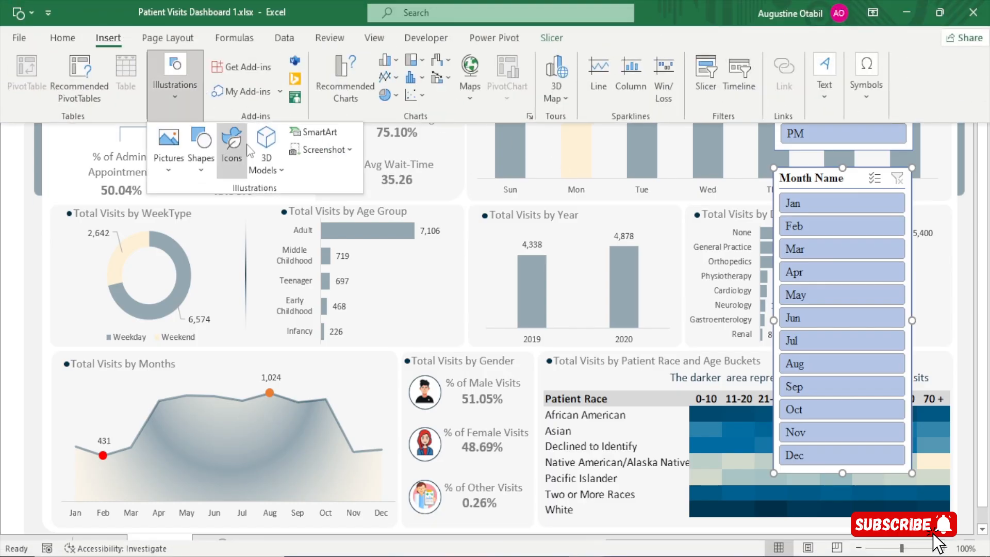
click(205, 166)
click(258, 210)
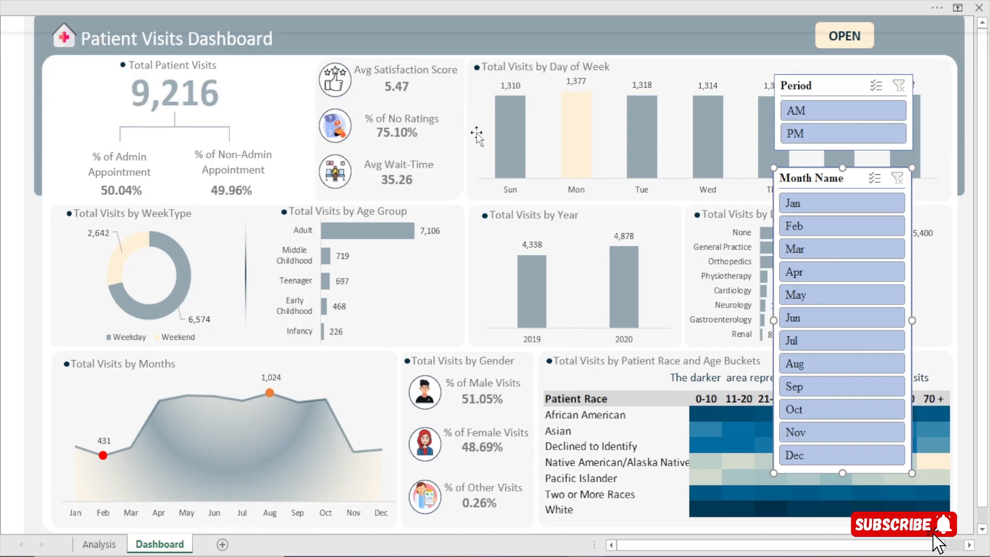
Duplicate the rounded card behind the Avg Satisfaction Score block, place it over the Period slicer and widen it slightly
click(455, 87)
key(ctrl+d)
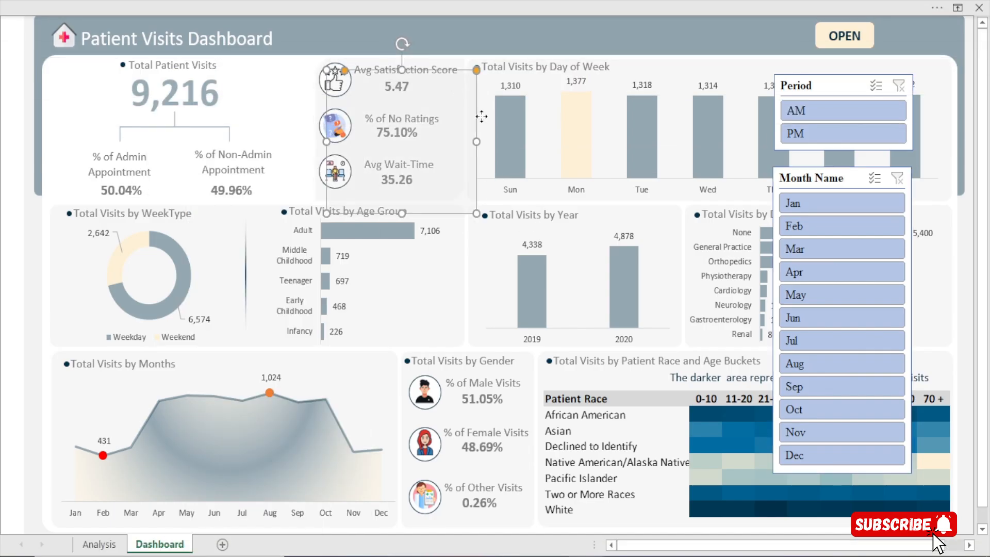
drag(481, 118, 891, 80)
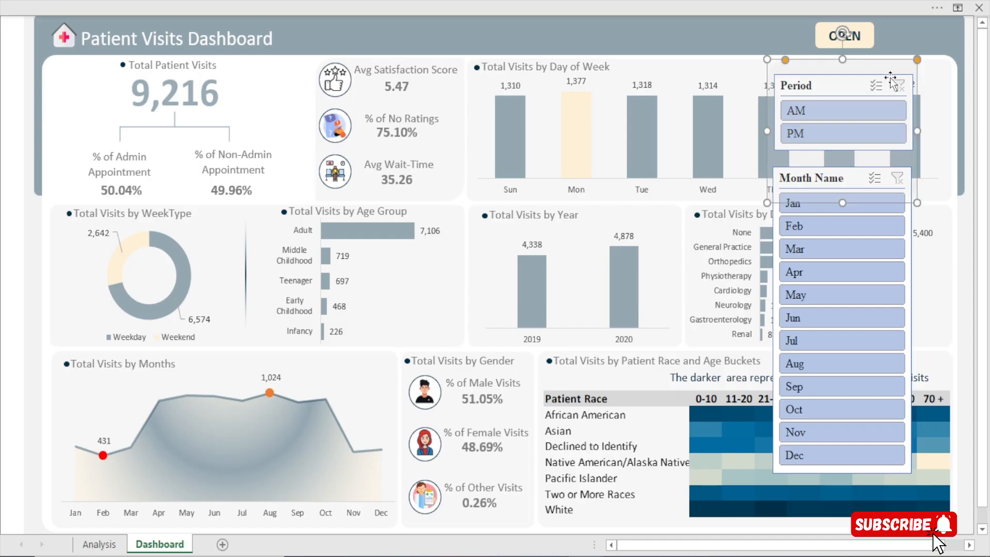
drag(918, 134, 923, 134)
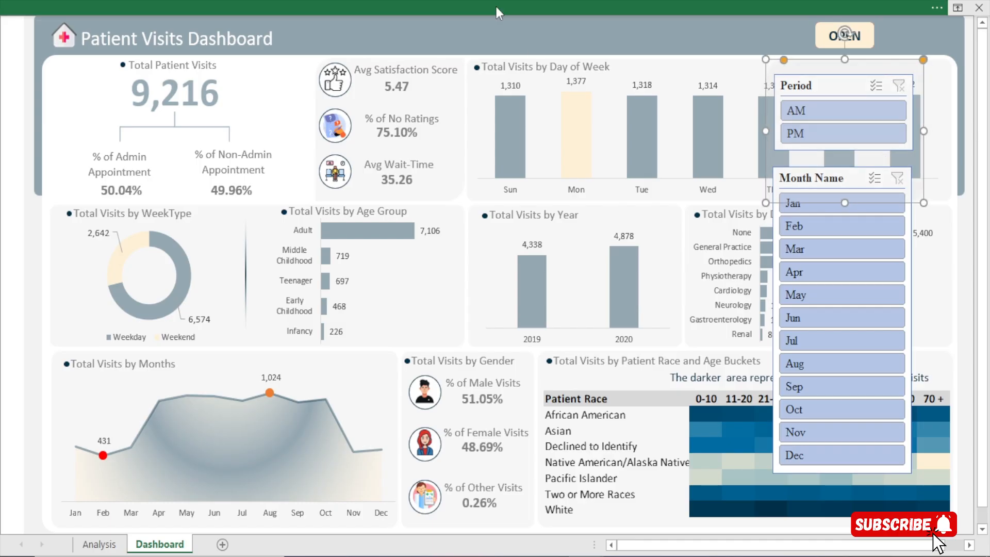
Fill the duplicated card with the recent dark blue colour and set its transparency to 0%
key(ctrl+1)
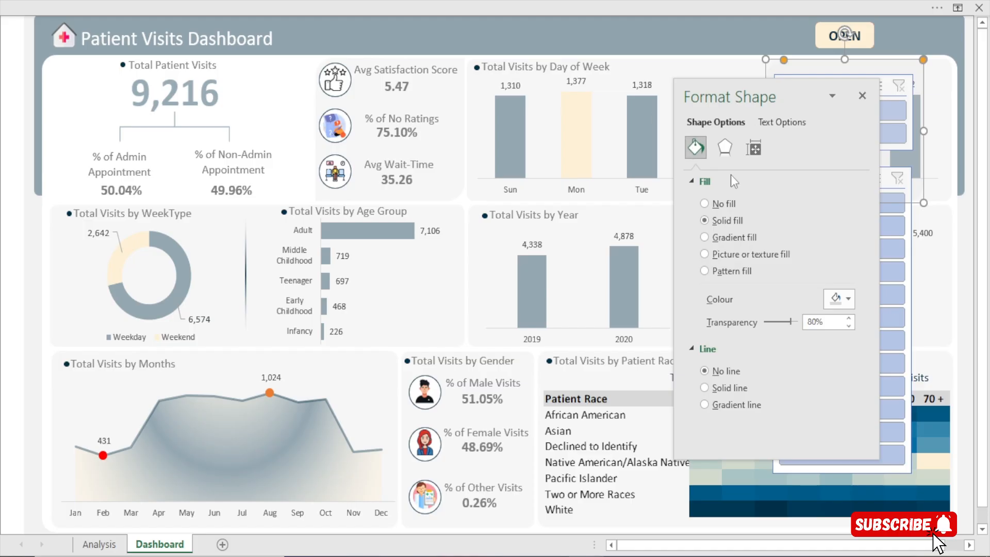
click(838, 299)
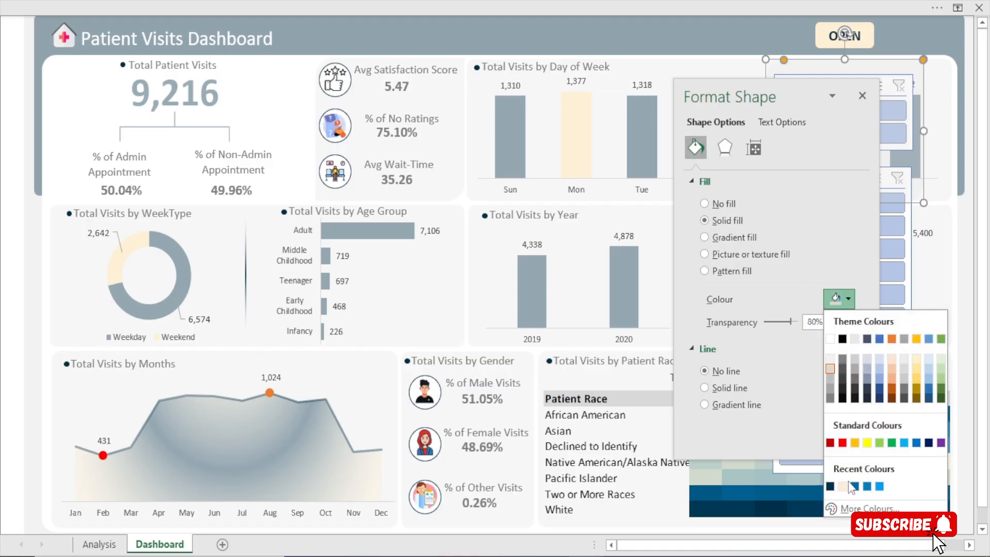
click(830, 486)
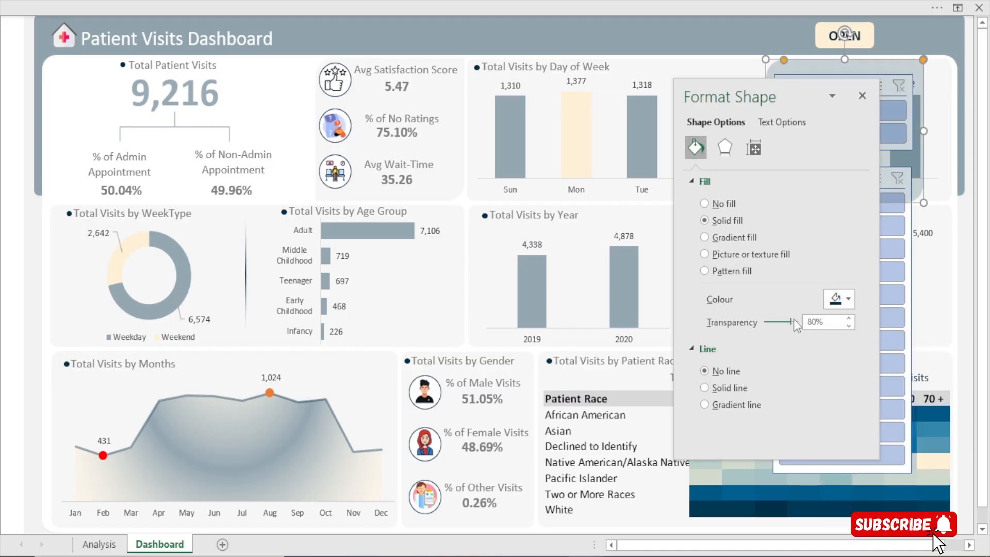
drag(790, 319, 723, 326)
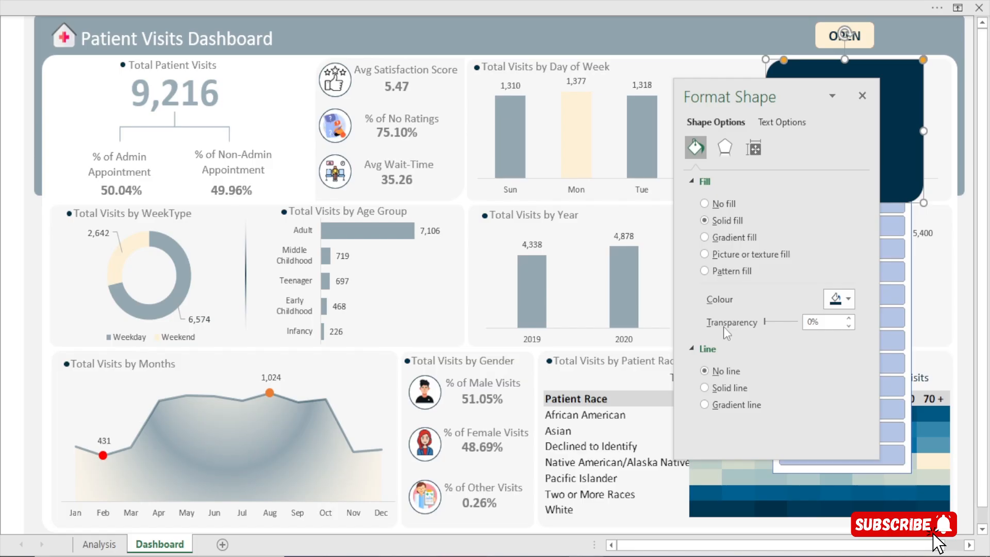
click(861, 96)
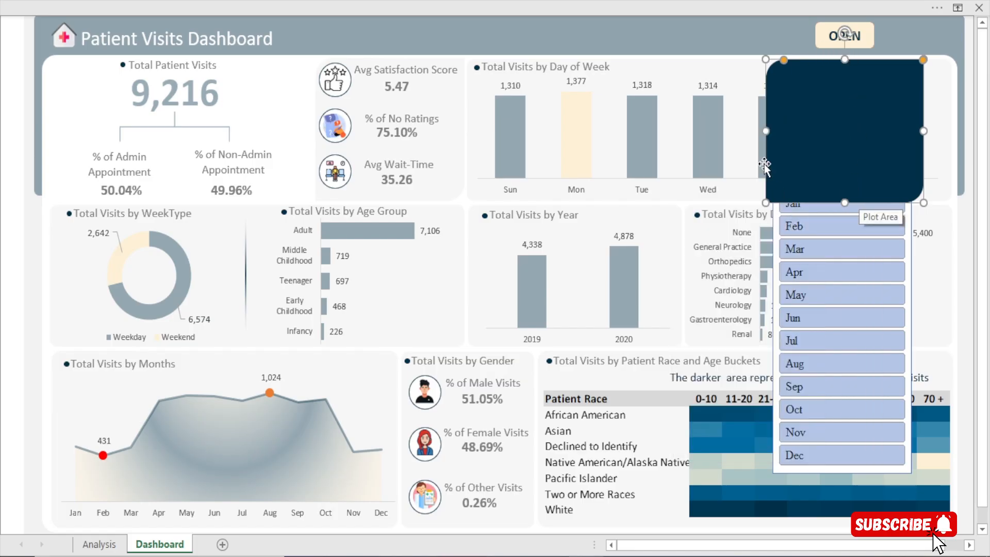
Move the dark blue card aside and bring the Period and Month Name slicers in front of it
drag(771, 134, 674, 134)
click(883, 102)
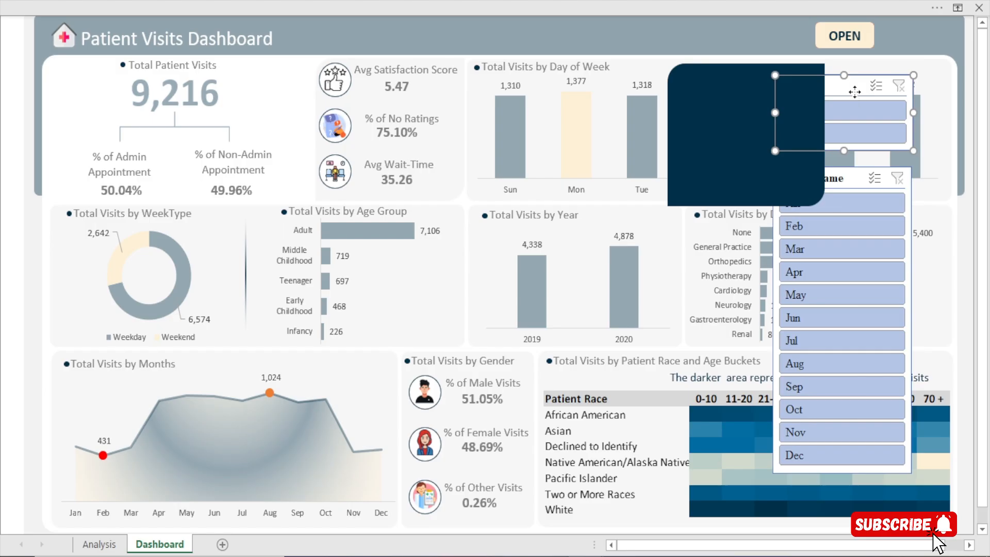
right_click(854, 92)
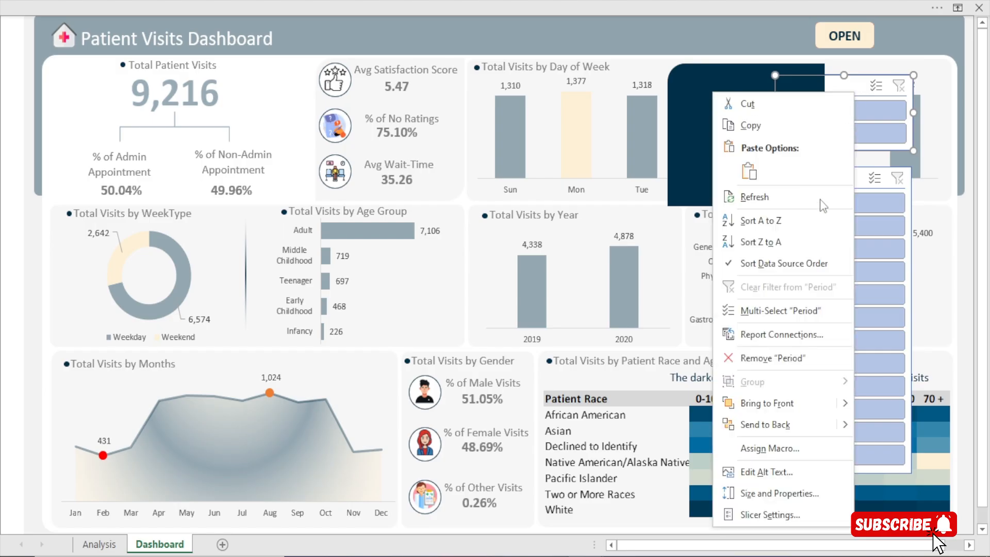
click(765, 403)
click(850, 180)
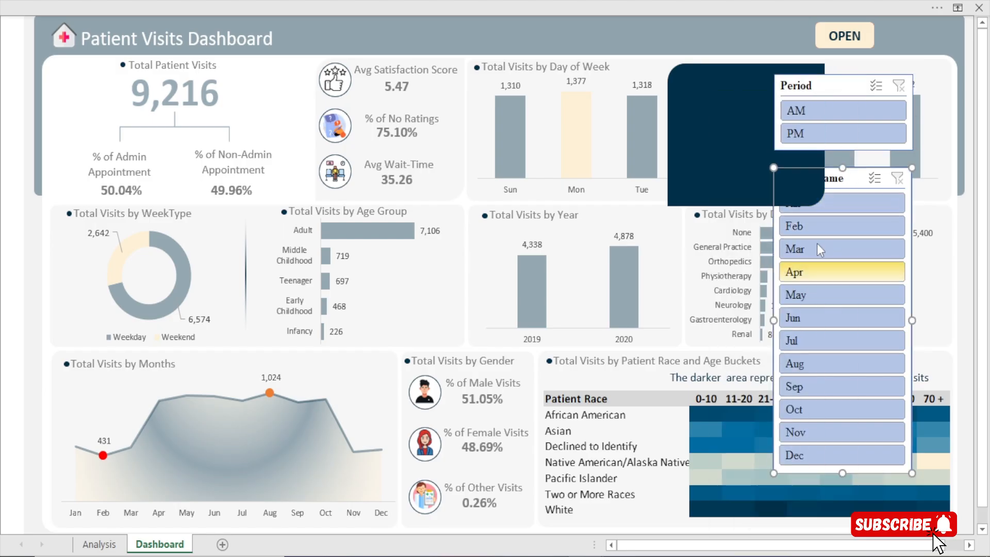
right_click(838, 190)
click(727, 430)
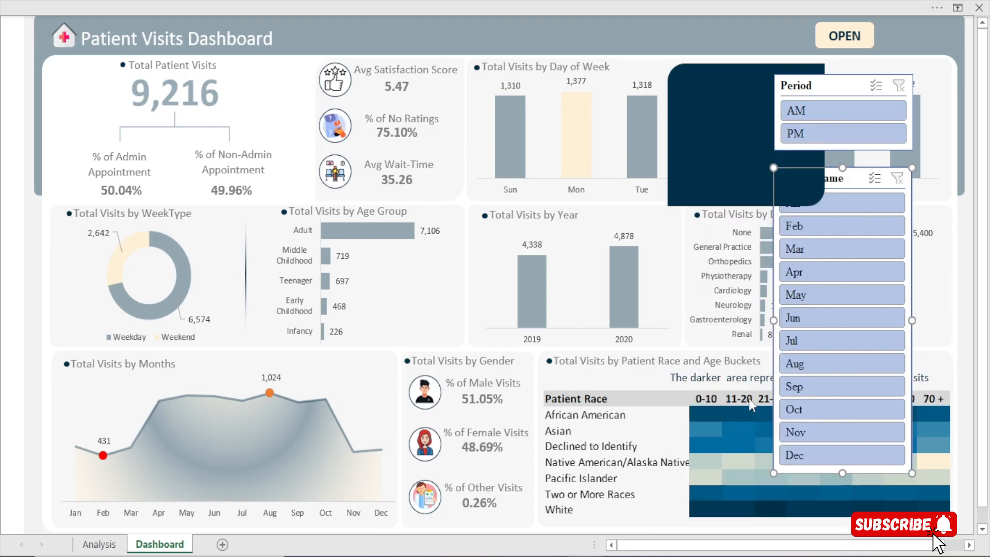
Place the dark blue card behind both slicers and extend it downward past the end of the Month Name slicer
drag(738, 77, 828, 79)
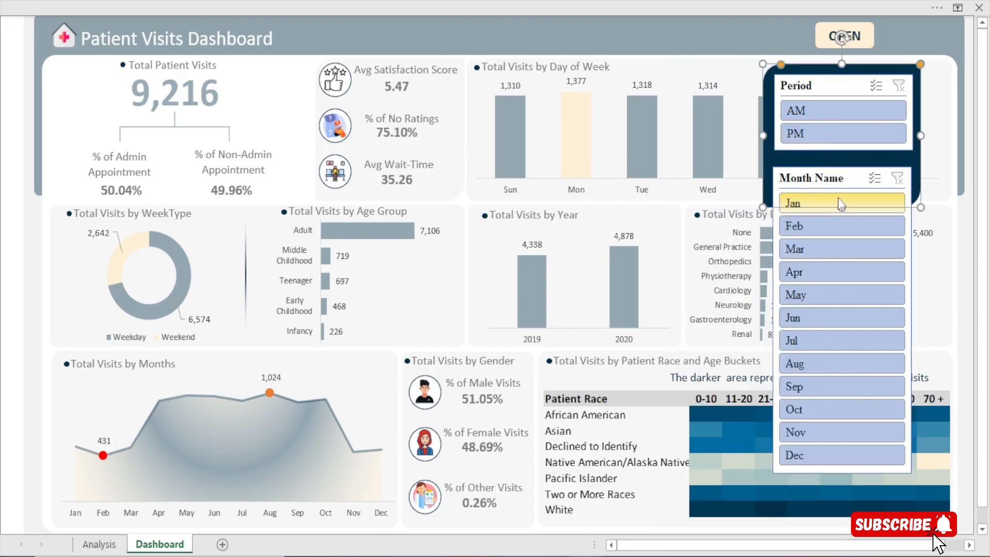
drag(842, 208, 879, 493)
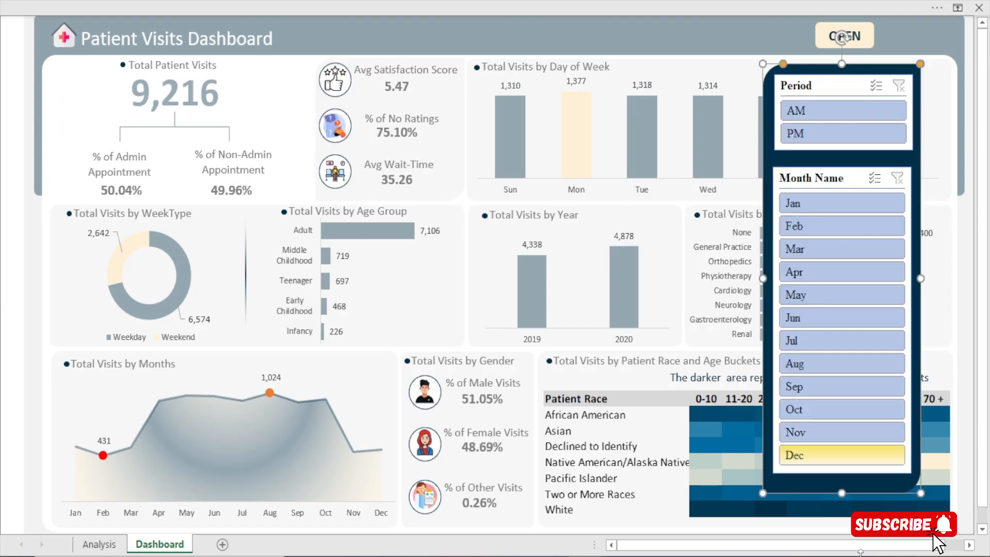
click(548, 45)
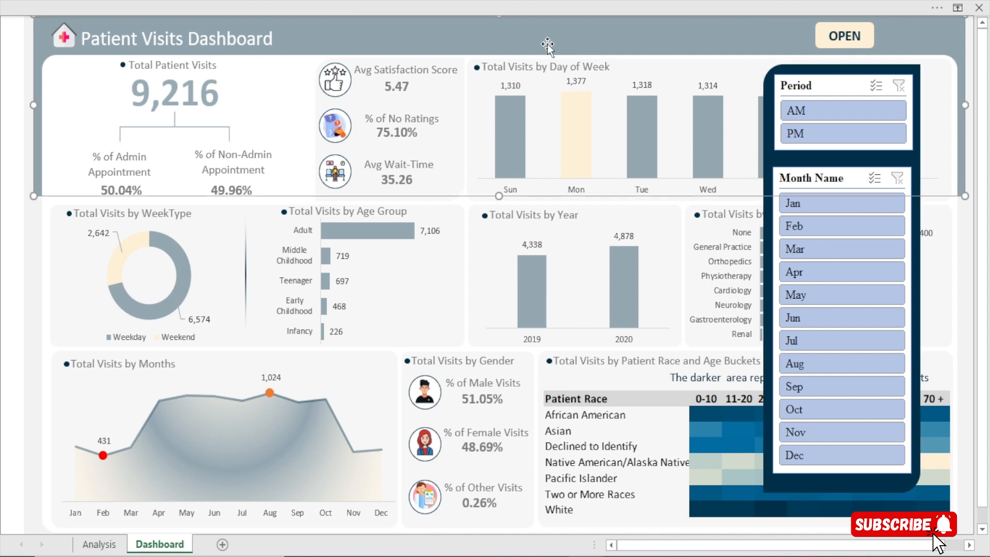
click(839, 71)
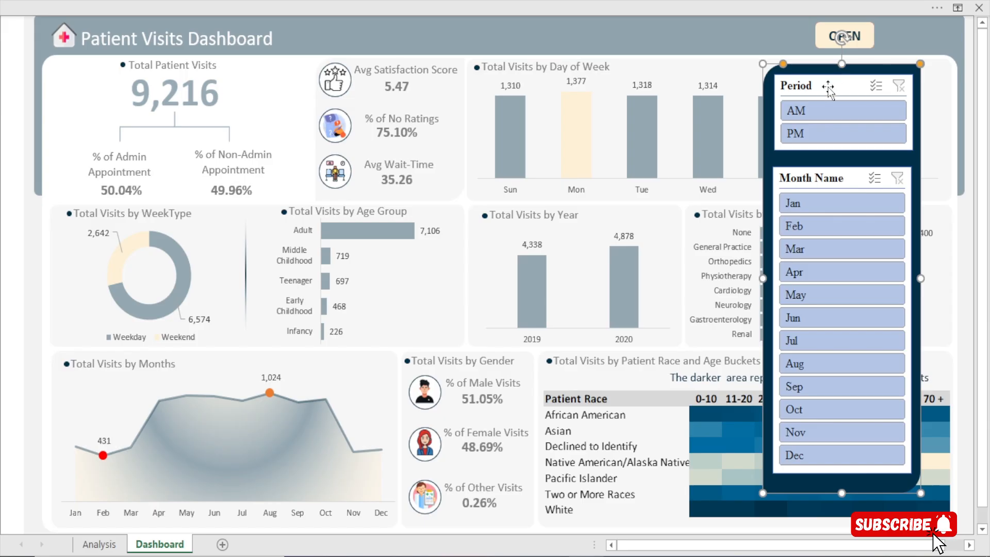
Show the row and column headings and the formula bar on the Dashboard sheet
click(440, 7)
click(375, 37)
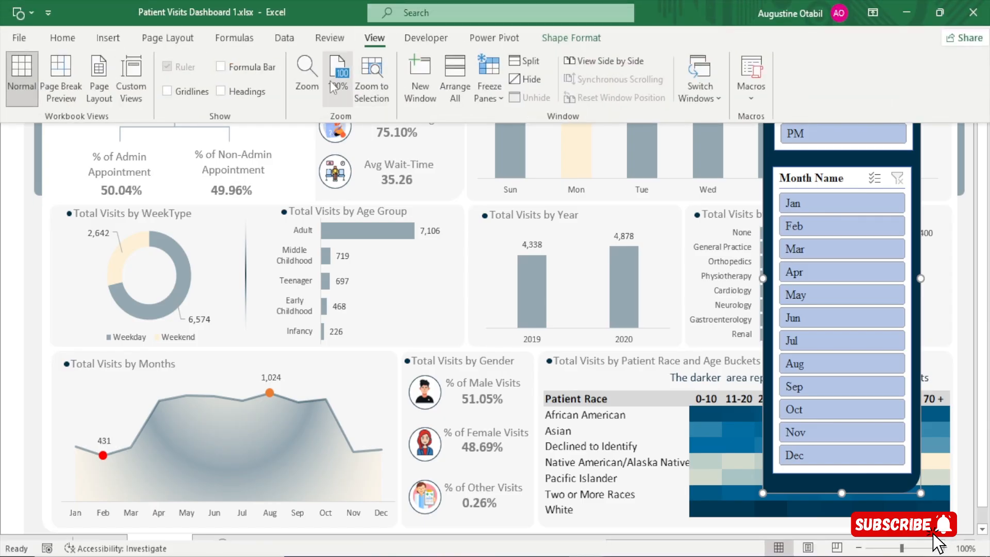
scroll(194, 139, up, 1)
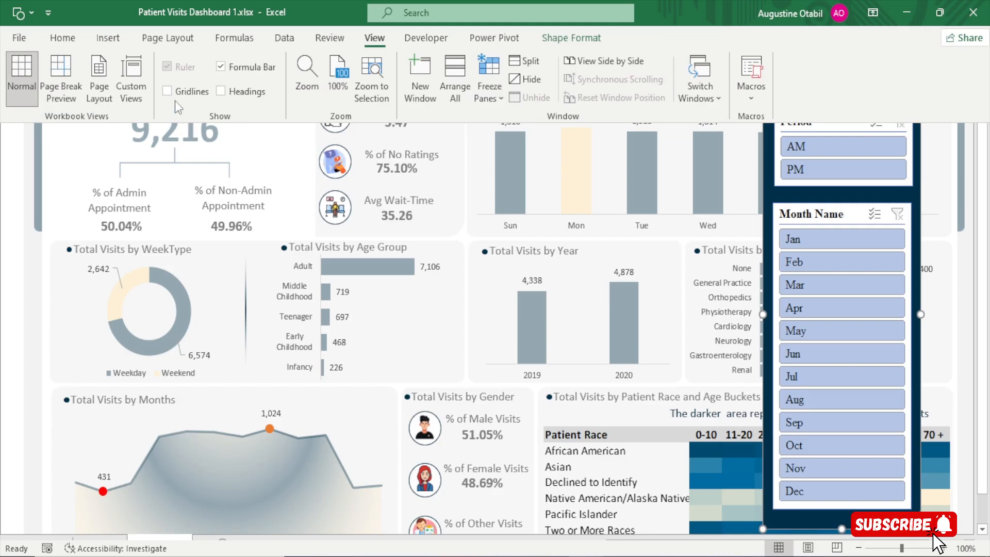
click(247, 71)
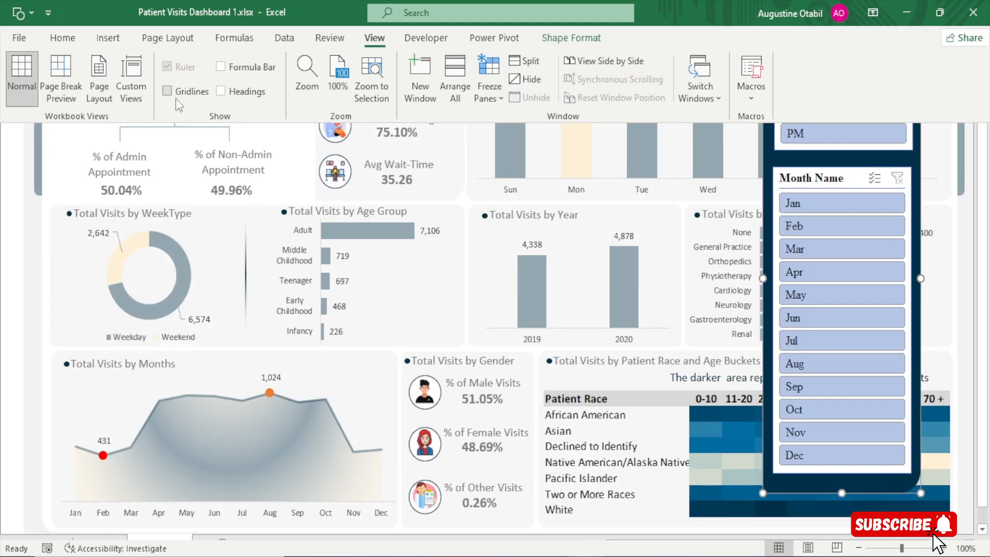
click(258, 94)
click(305, 190)
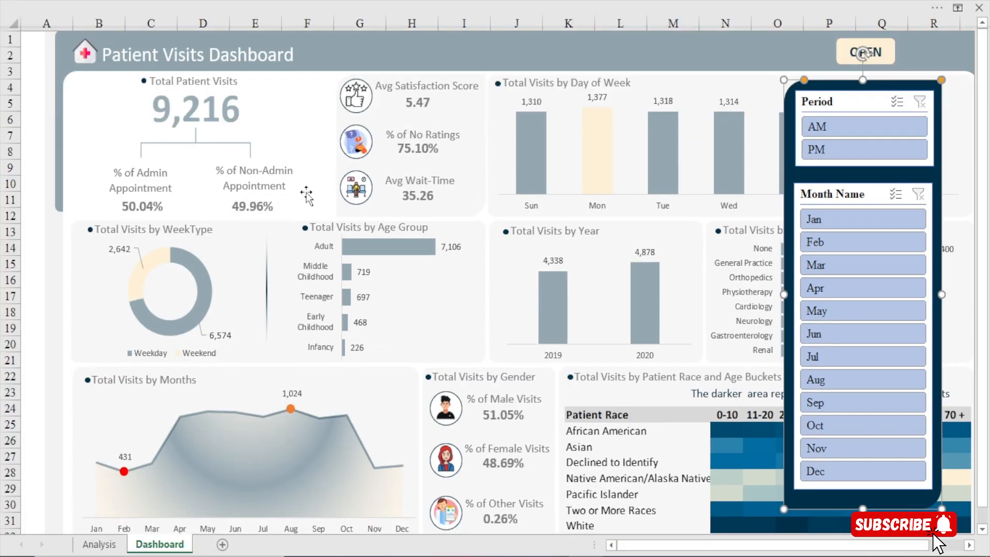
click(256, 1)
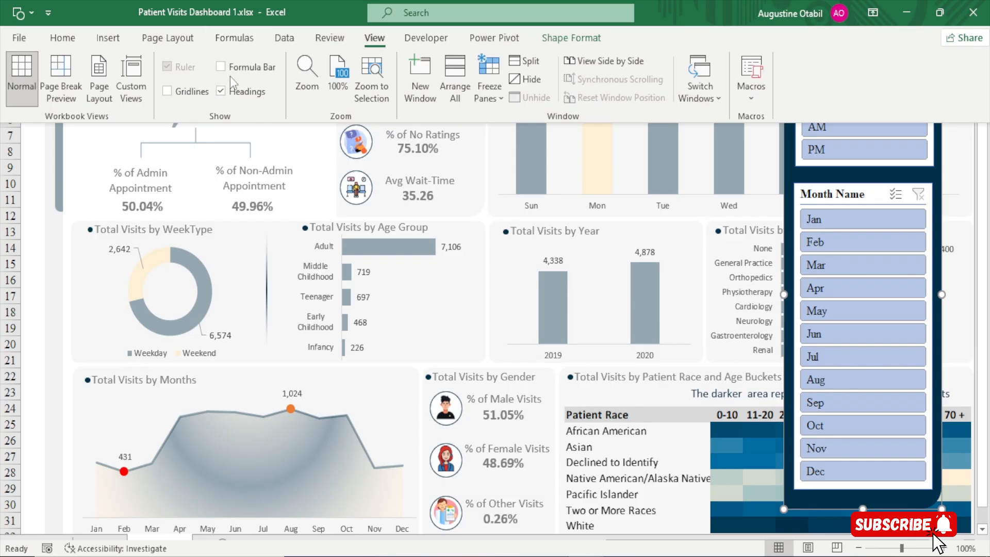
click(230, 72)
click(240, 179)
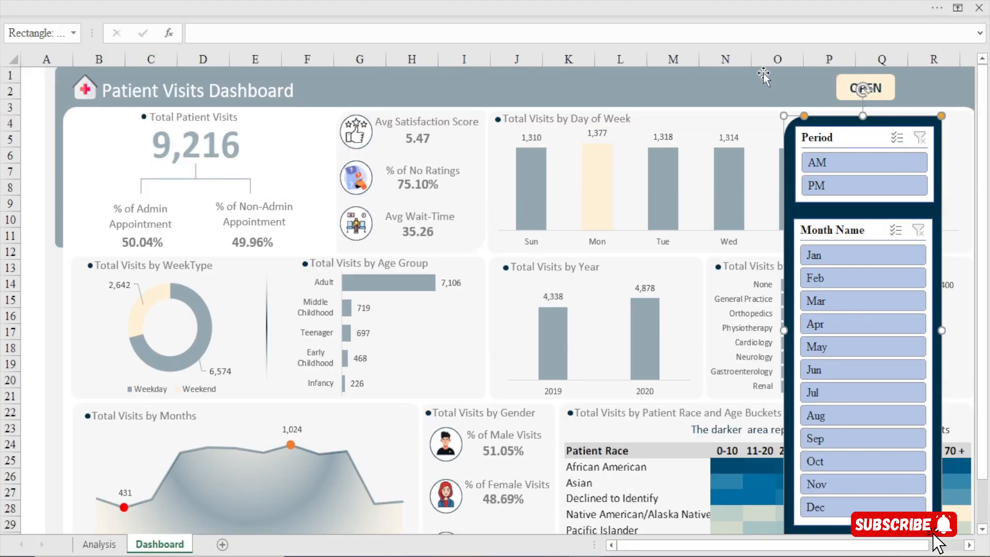
Try to name the dark blue slicer panel obj
click(36, 34)
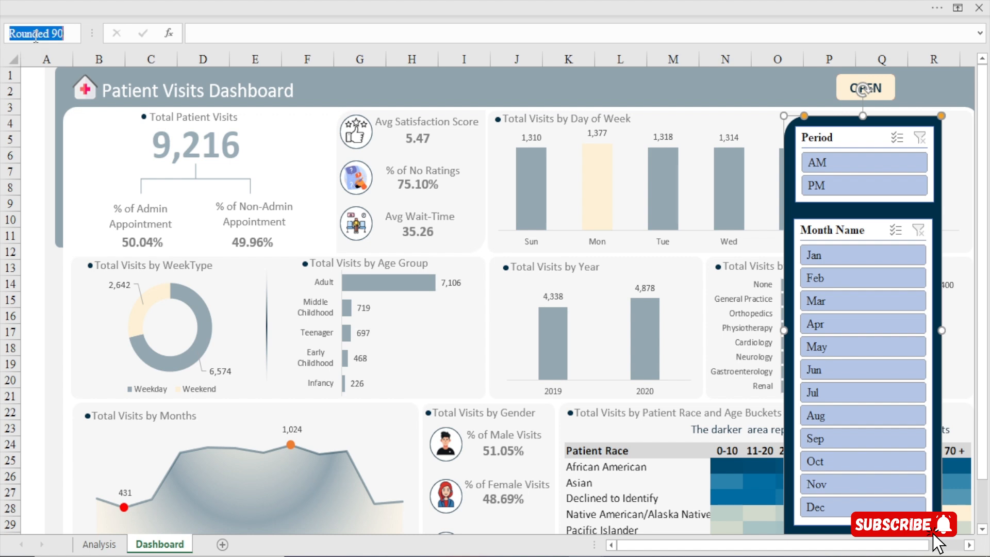
text(OB)
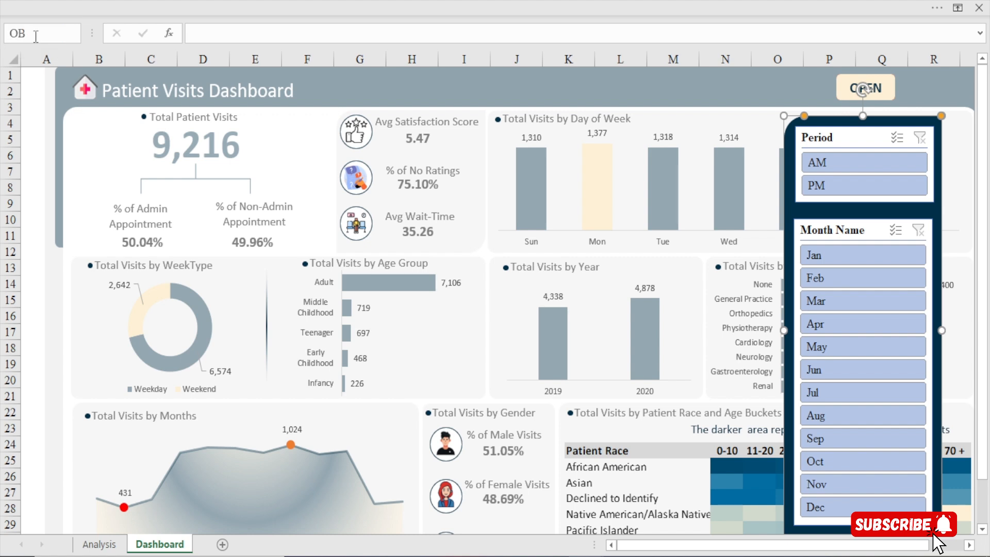
text(J)
key(BackSpace)
key(BackSpace)
key(BackSpace)
text(o)
click(193, 146)
click(330, 177)
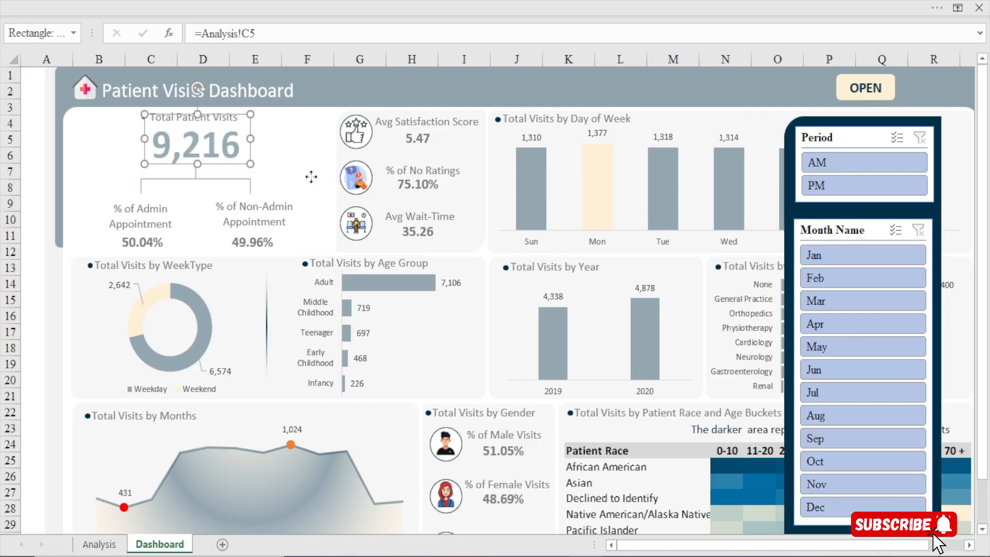
click(836, 123)
ctrl+click(847, 97)
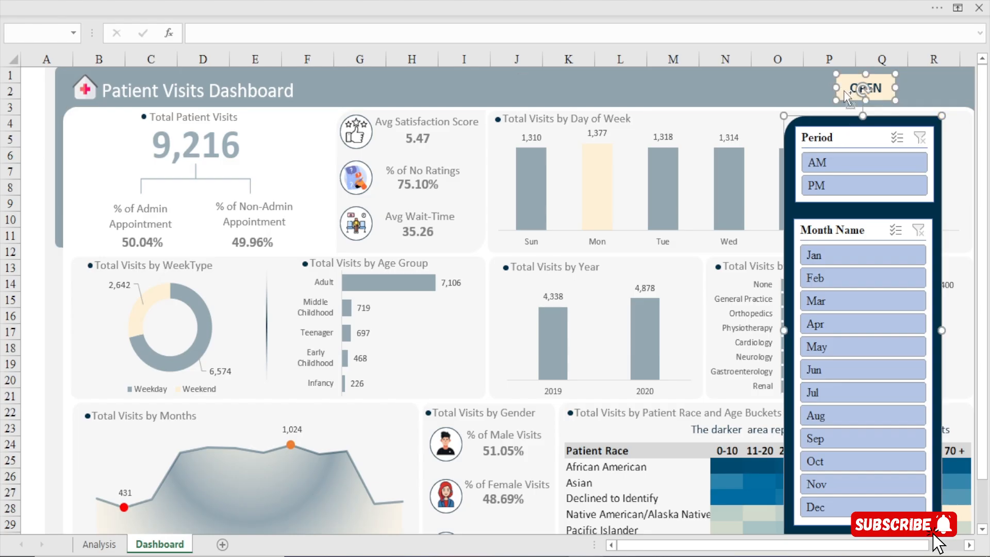
click(821, 144)
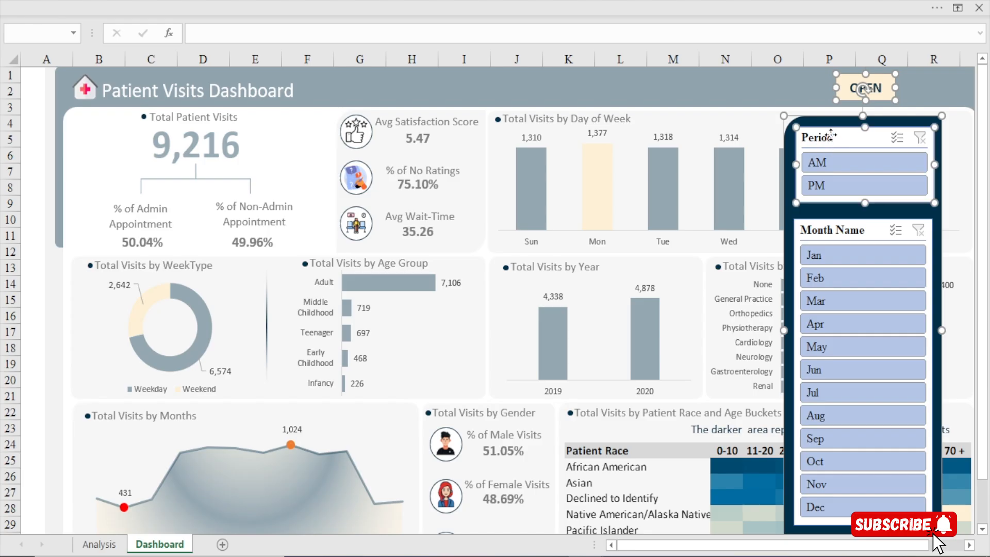
ctrl+click(829, 227)
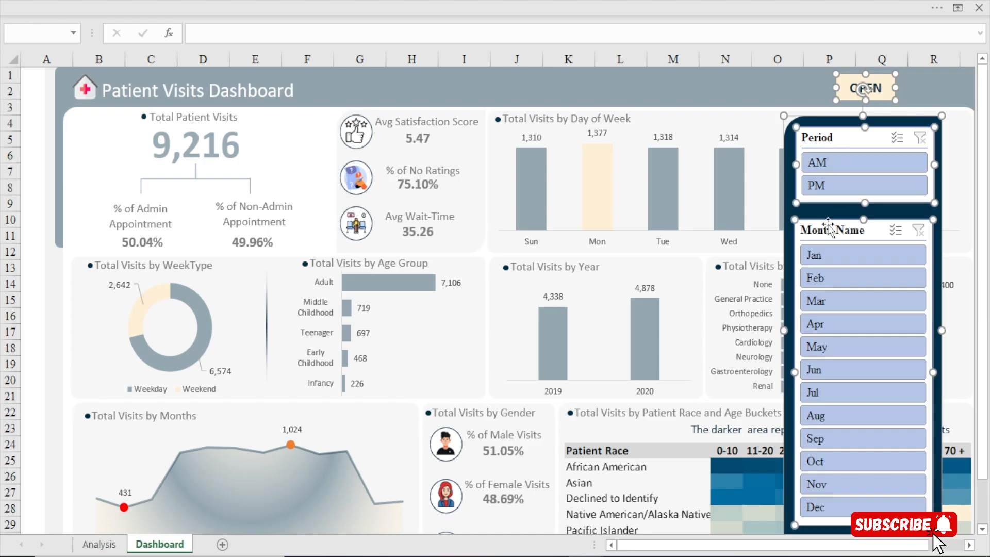
click(34, 36)
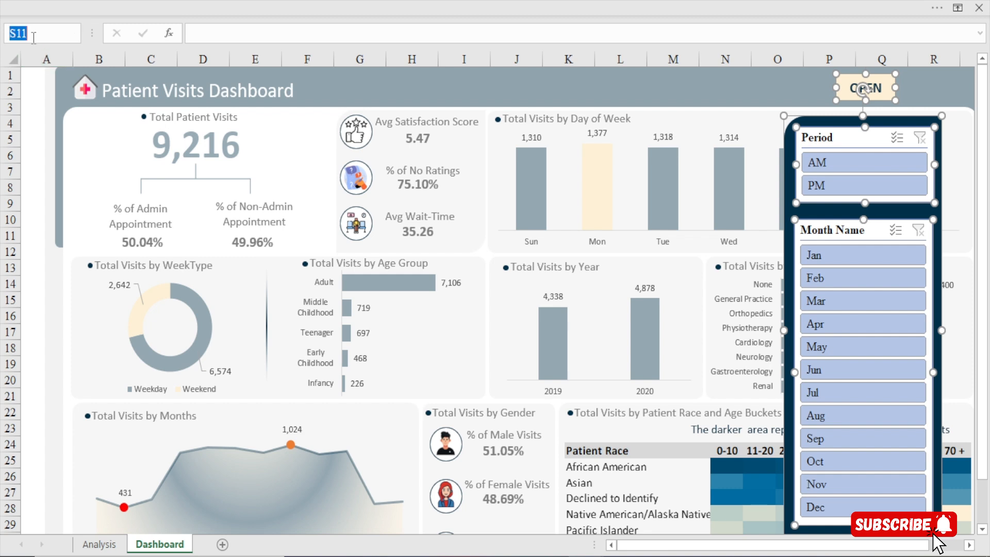
click(800, 102)
Select the OPEN button, the dark blue panel and the Period and Month Name slicers together and name the selection obj
click(844, 82)
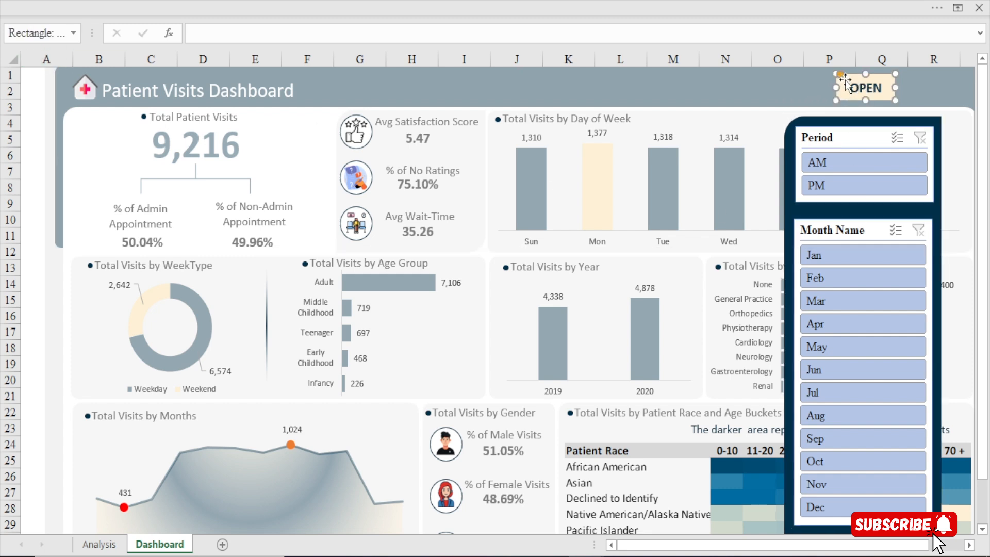
ctrl+click(808, 124)
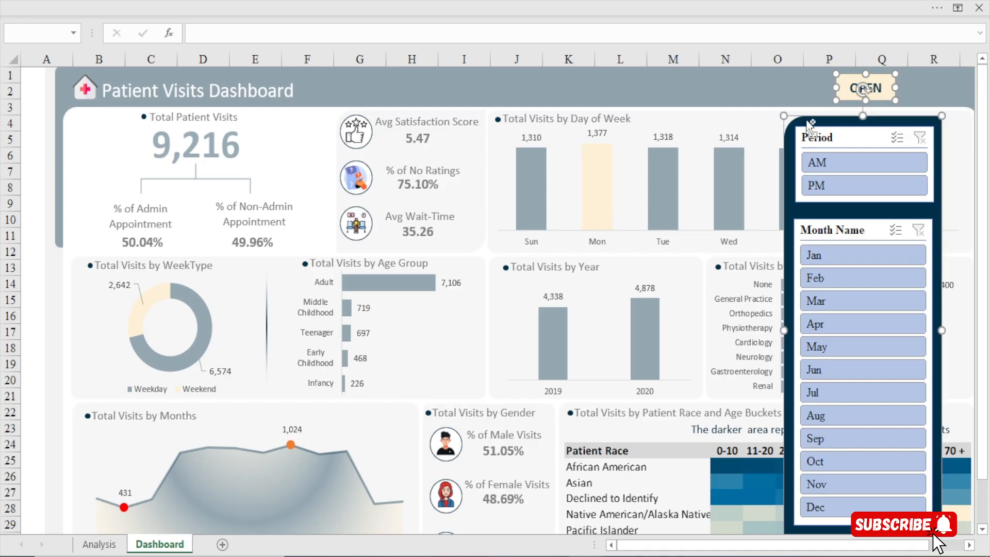
ctrl+click(814, 145)
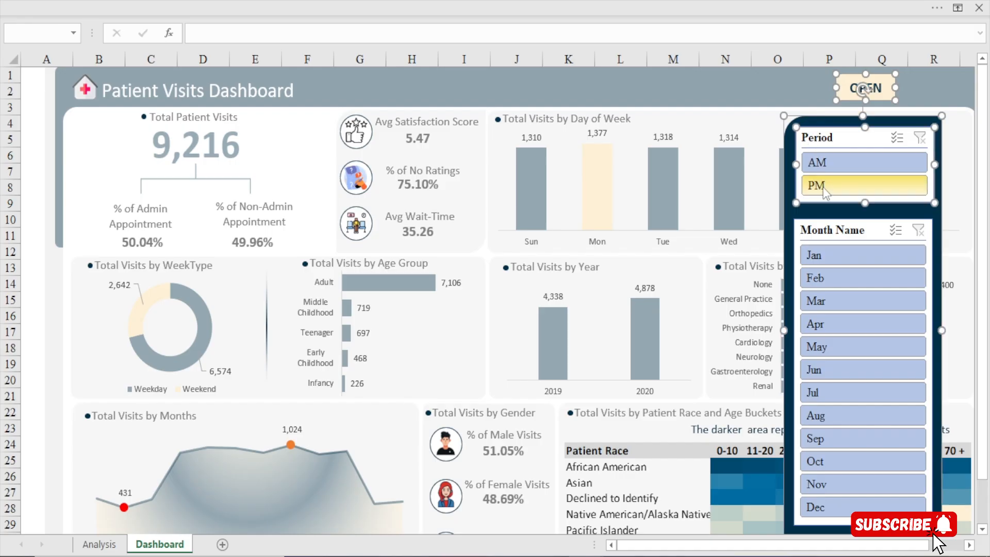
ctrl+click(819, 229)
click(35, 37)
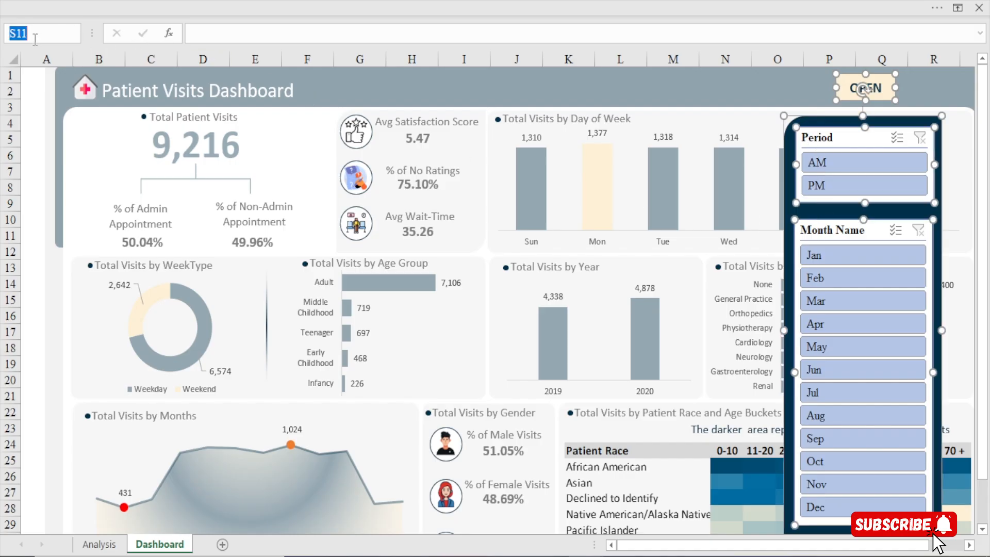
text(obj)
click(572, 95)
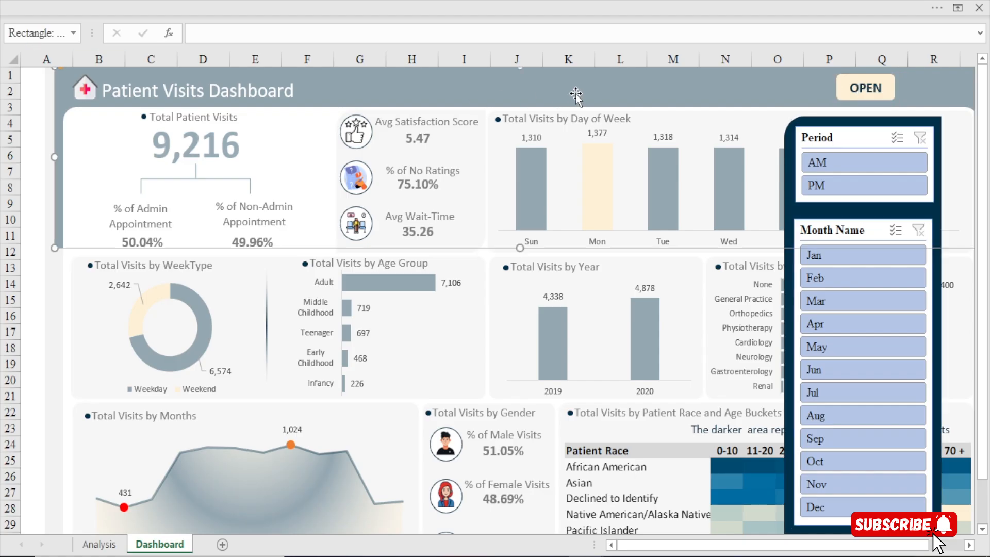
Hide the formula bar on the Dashboard sheet
click(453, 7)
click(220, 66)
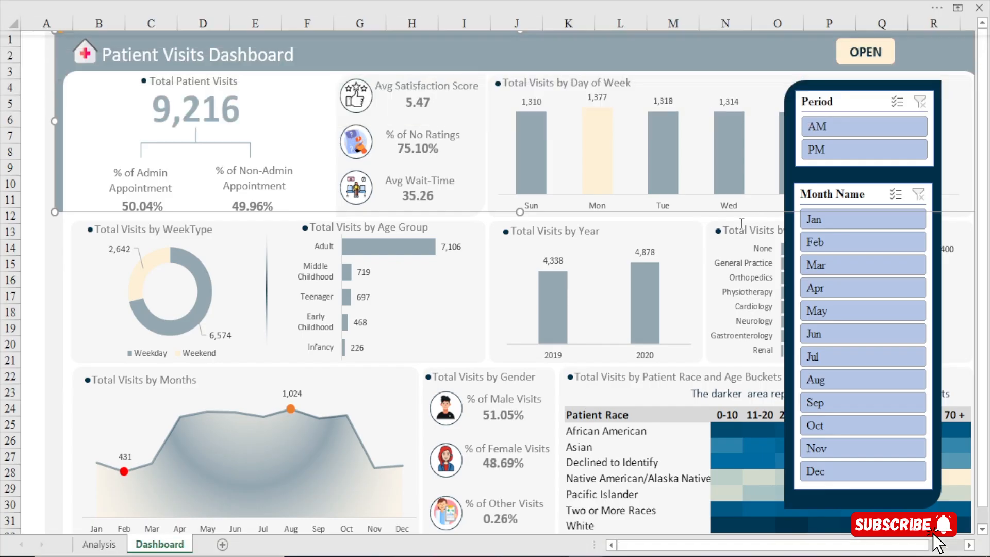
click(708, 246)
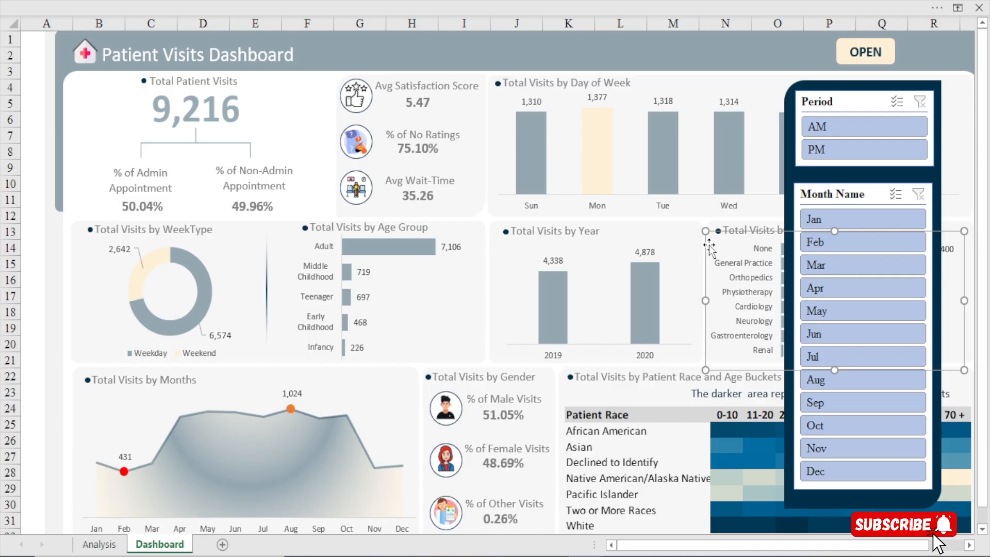
click(767, 73)
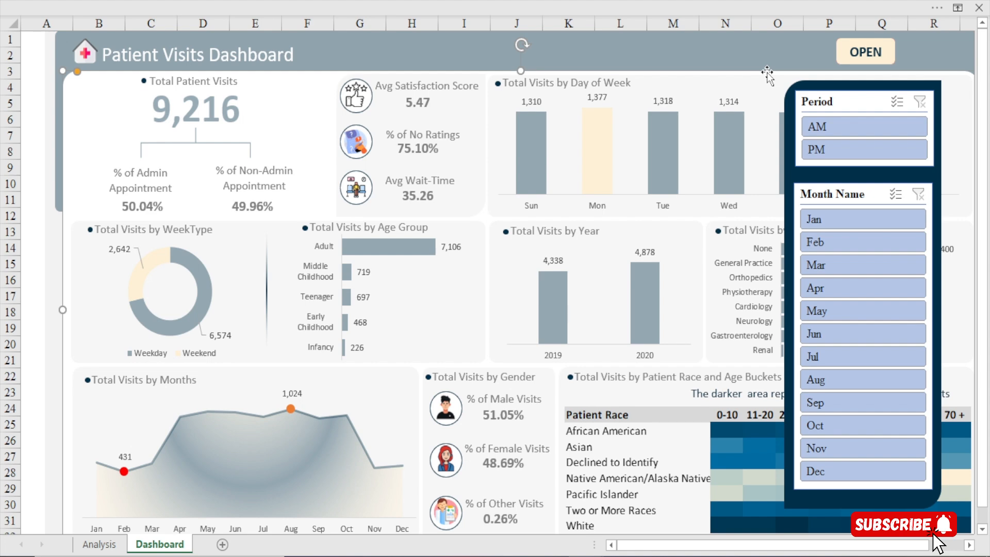
Open the Visual Basic editor for writing the dashboard macro
click(478, 2)
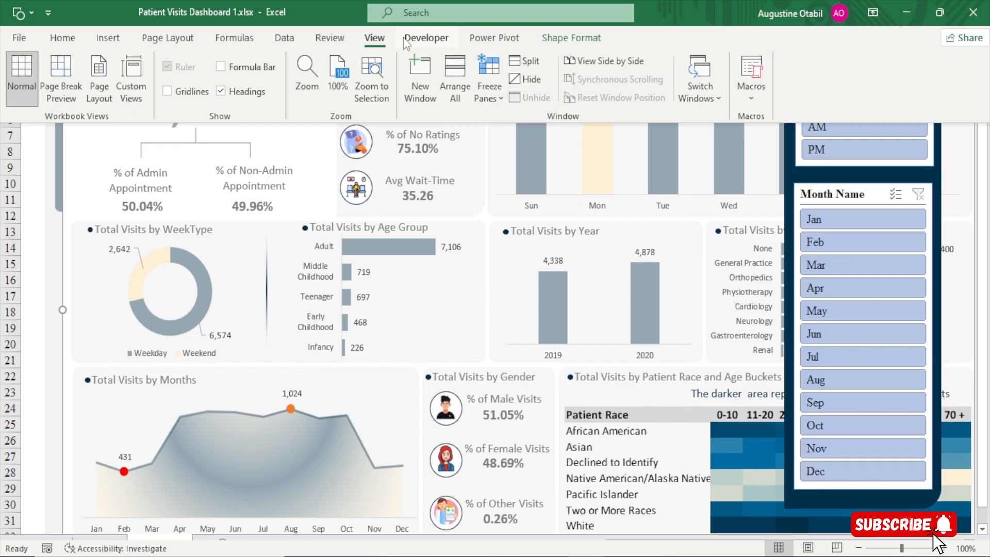
click(430, 36)
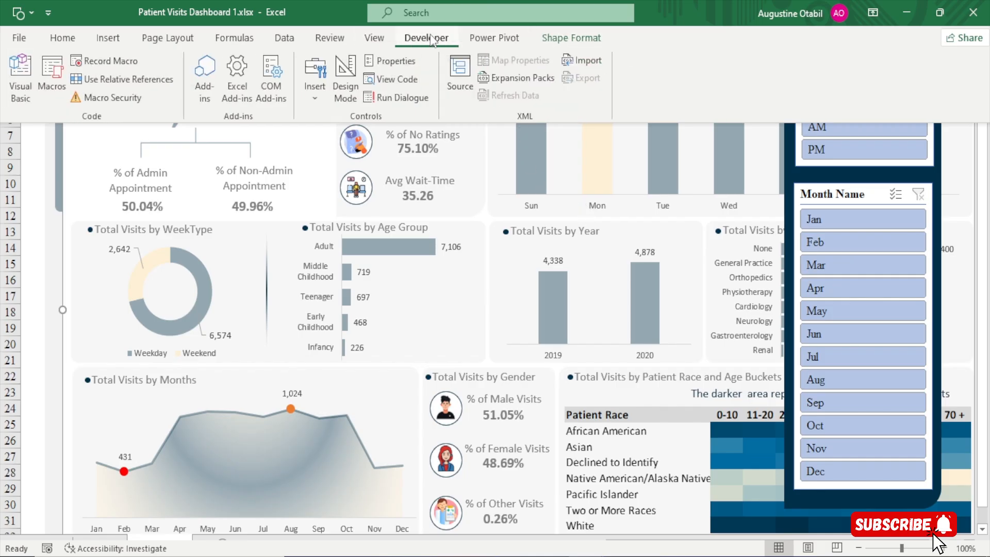
click(20, 80)
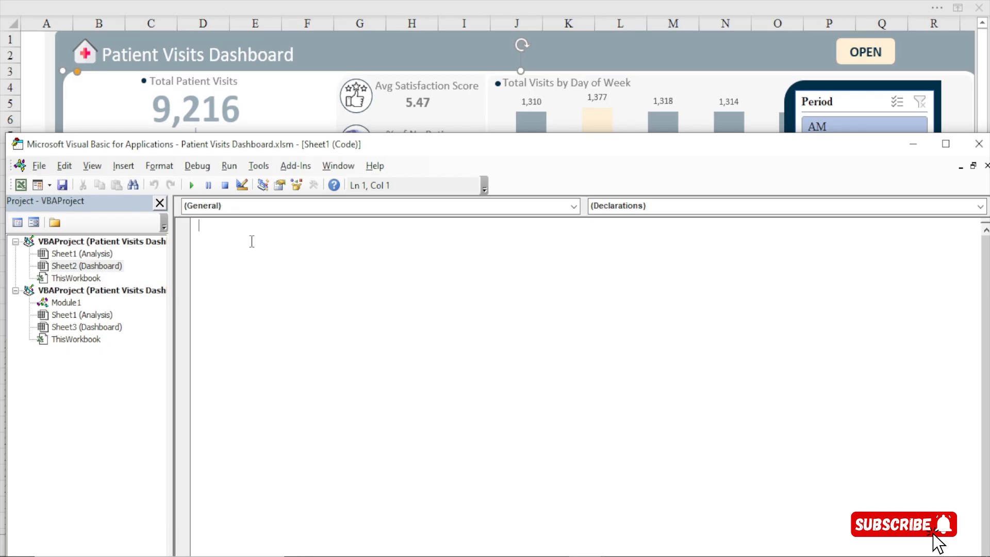
Create a procedure named ToggleVisibility() in the Sheet1 code module, with blank lines for its body
text(sub ToggleVisi)
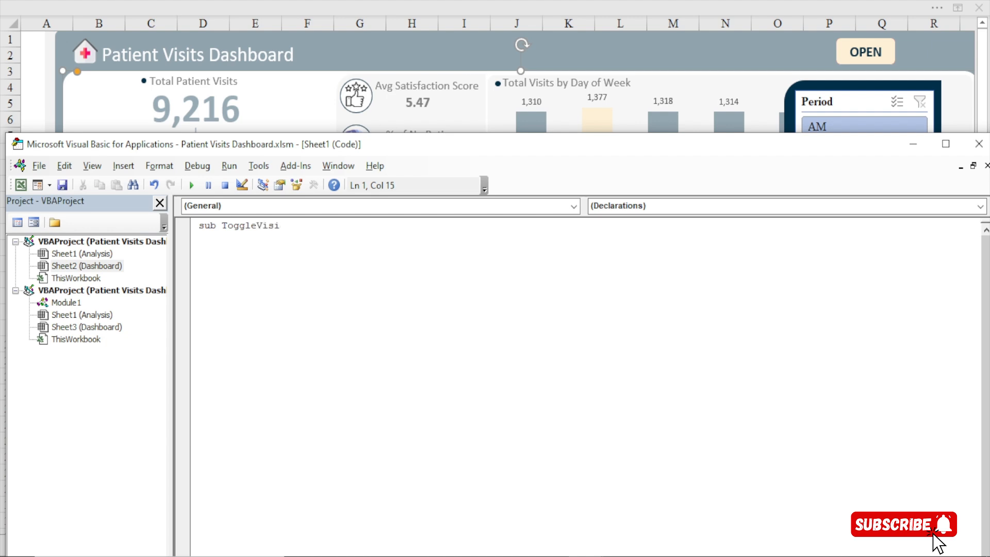
text(bility)
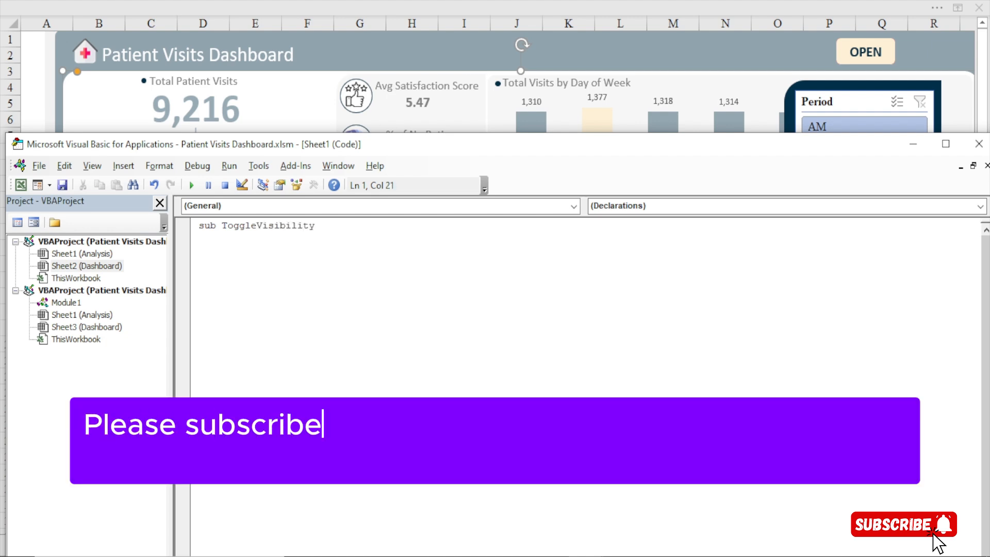
text(())
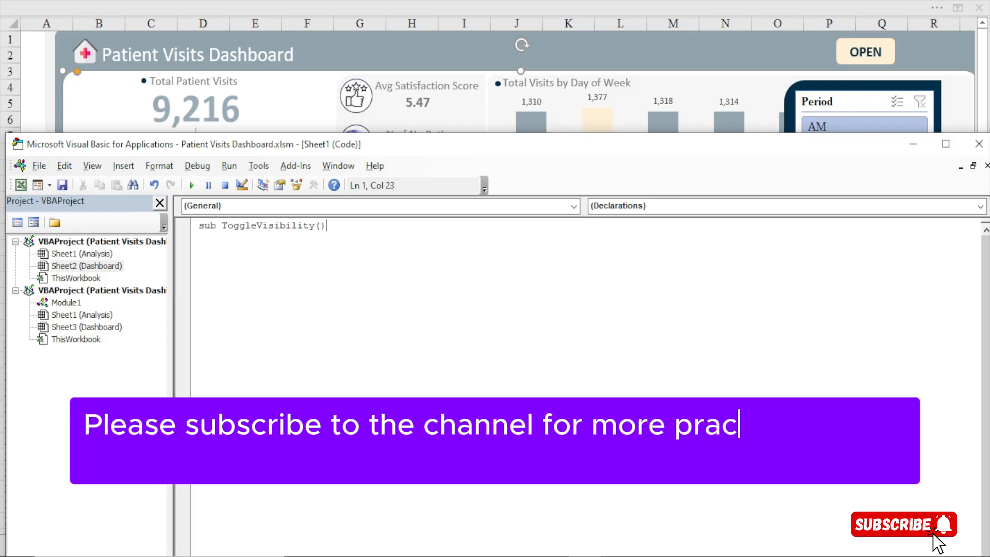
key(Return)
key(Return)
key(Return)
key(Return)
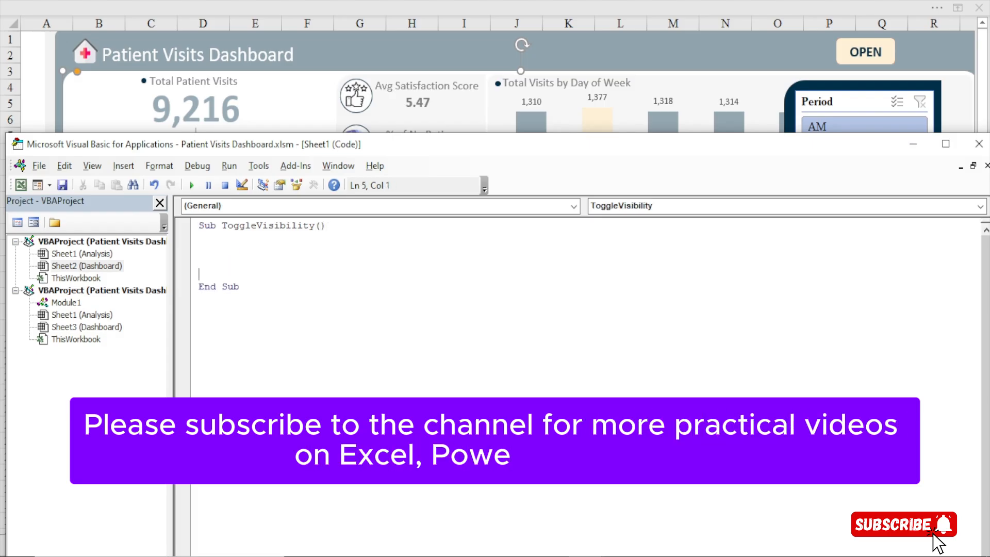
Declare the variable with an indented Dim obj As Shape line directly below the procedure heading
key(Up)
key(Up)
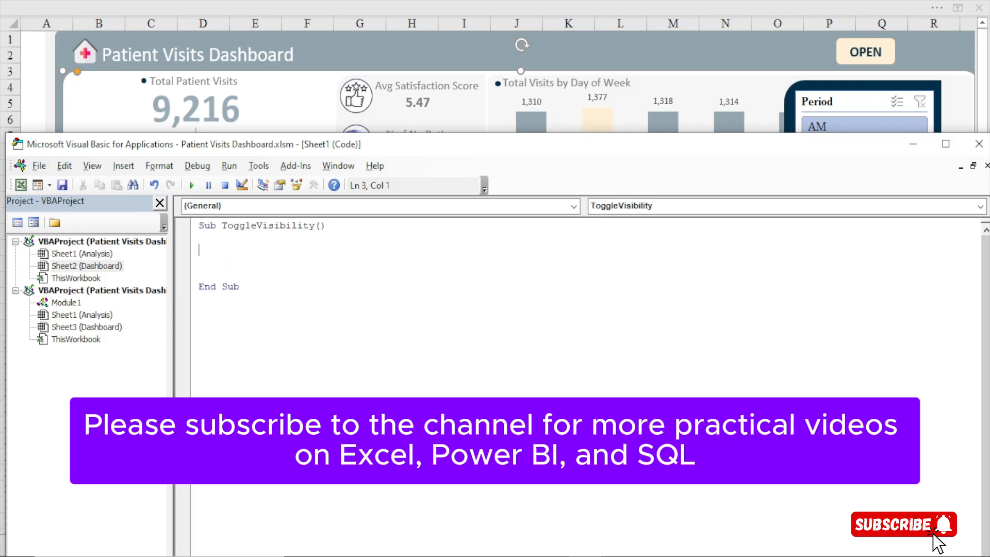
key(BackSpace)
key(BackSpace)
key(Tab)
text(Dim )
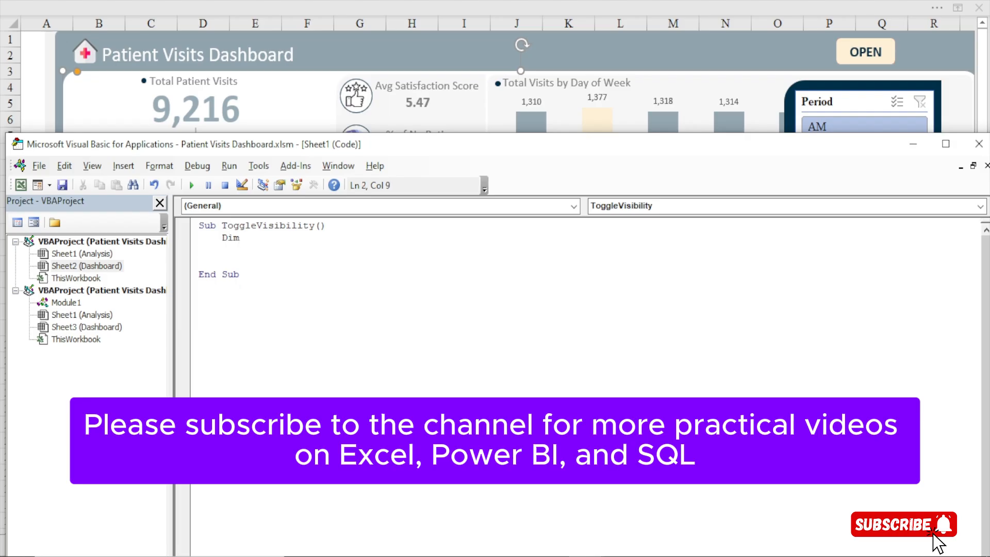
text(obj as )
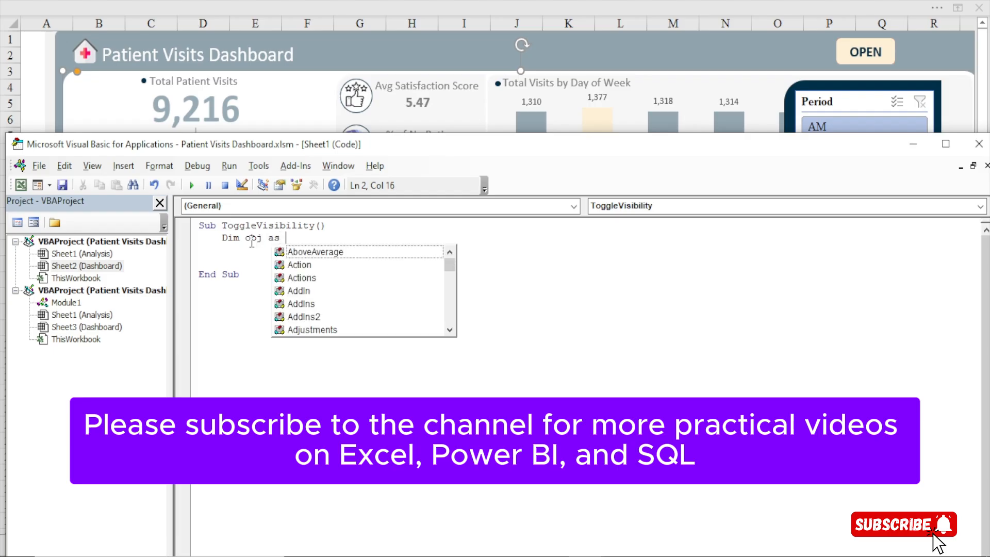
text(Shape)
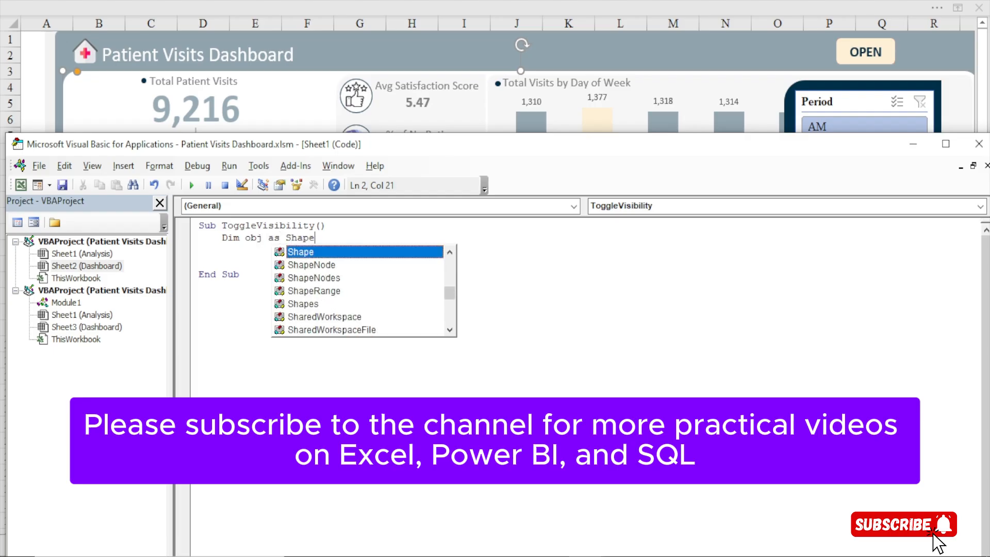
key(Escape)
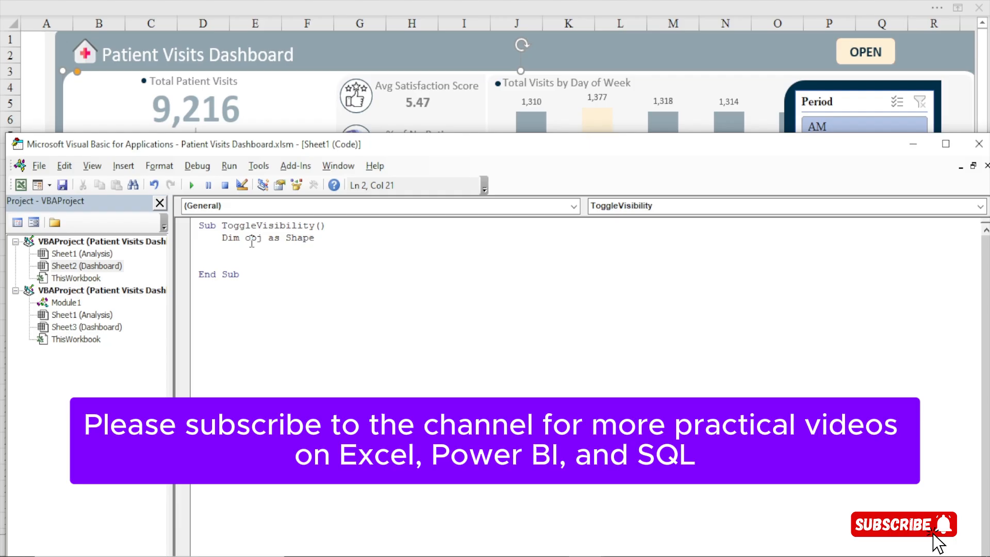
Add the line Set obj = ActiveSheet.Shape("obj") below the variable declaration
key(Return)
text(set o)
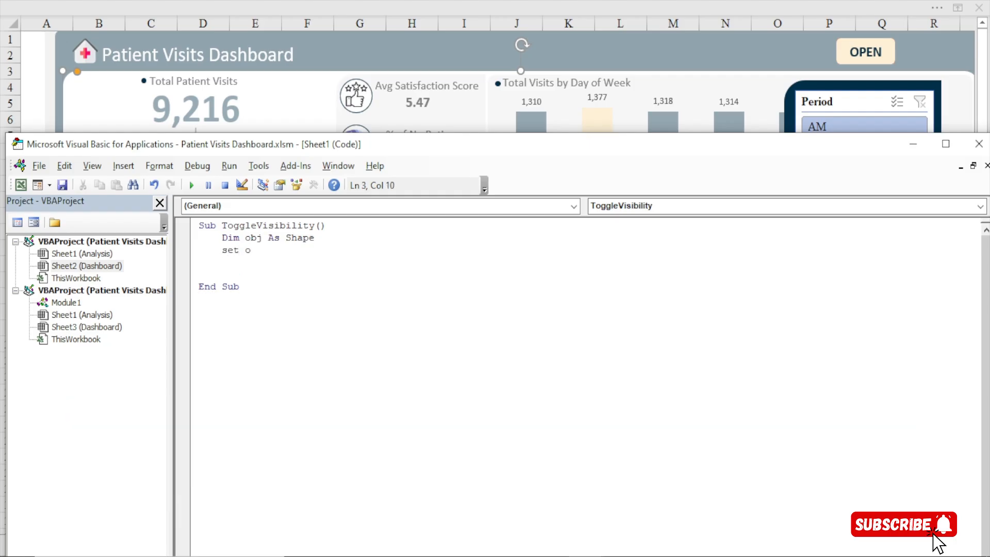
text(bj = Activeshee)
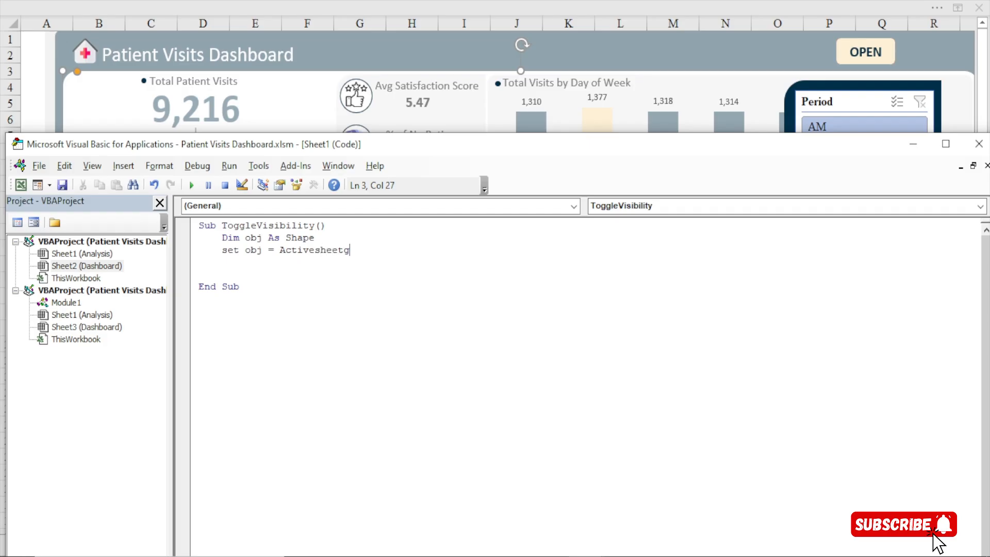
text(t)
text(.)
text(Shape)
text(s)
key(BackSpace)
key(BackSpace)
key(BackSpace)
key(BackSpace)
key(BackSpace)
key(BackSpace)
key(BackSpace)
key(BackSpace)
key(BackSpace)
key(BackSpace)
key(BackSpace)
key(BackSpace)
key(BackSpace)
key(BackSpace)
key(BackSpace)
key(BackSpace)
key(BackSpace)
key(BackSpace)
text(activeS)
key(BackSpace)
text(sheet.shpa)
key(BackSpace)
key(BackSpace)
text(ape()
key(BackSpace)
text(")
text(obj"))
Leave a blank line after the Set statement and start the condition If obj.Visible = msoTrue Then
key(Return)
key(Return)
text(if)
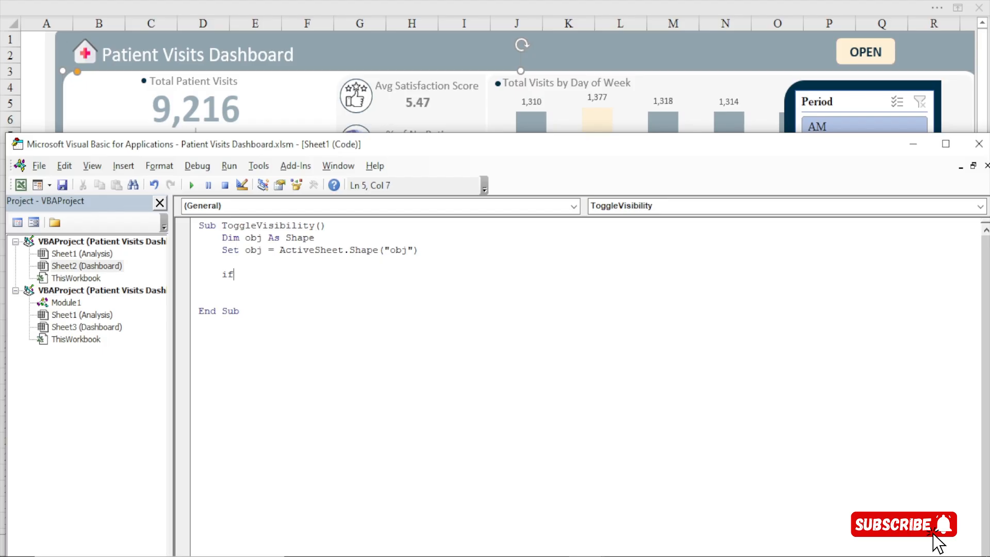
text( obj.vis)
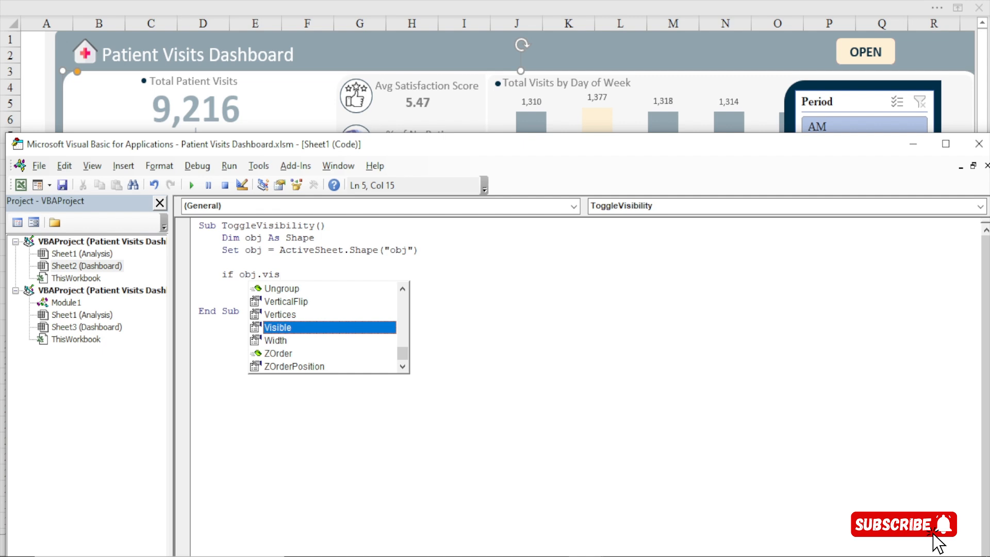
key(Tab)
text(= )
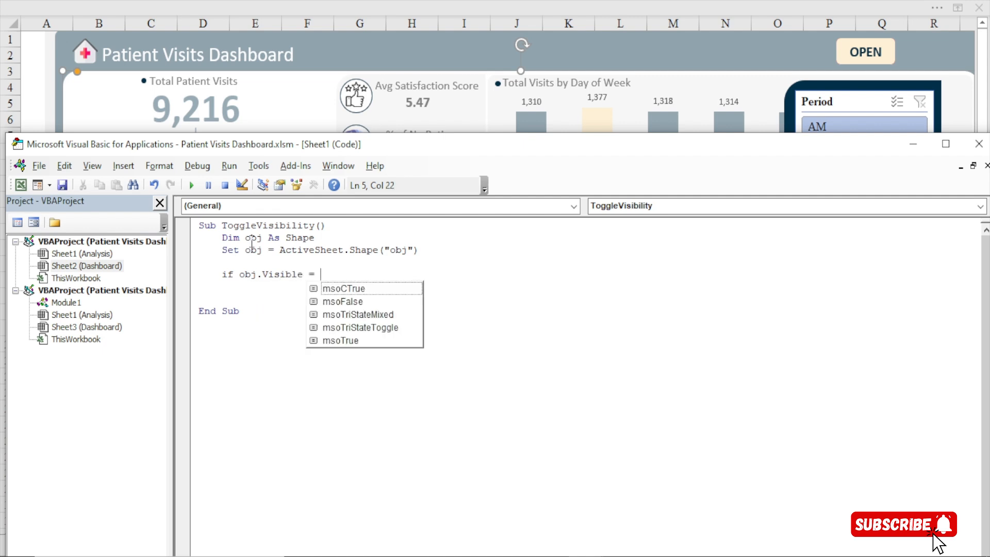
text(msof)
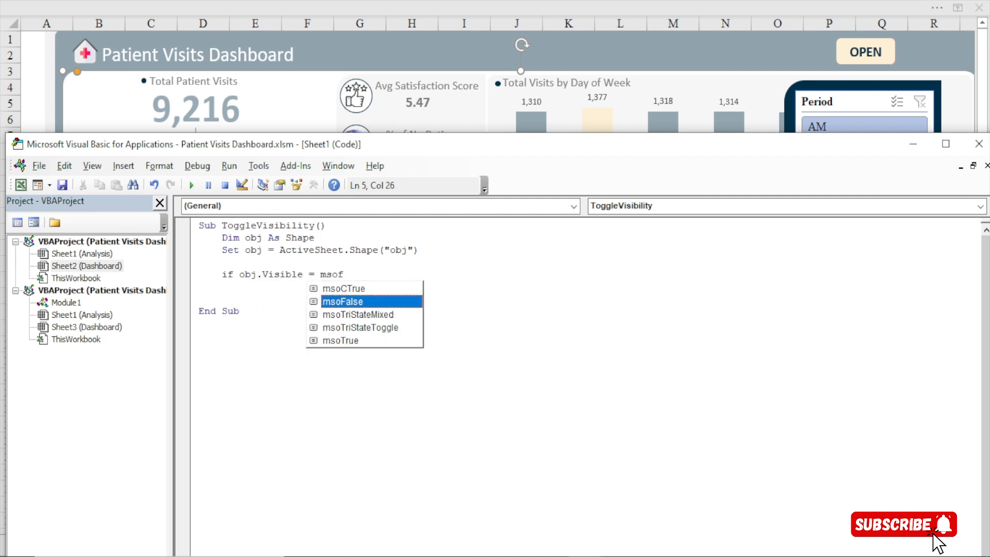
key(BackSpace)
text(tr)
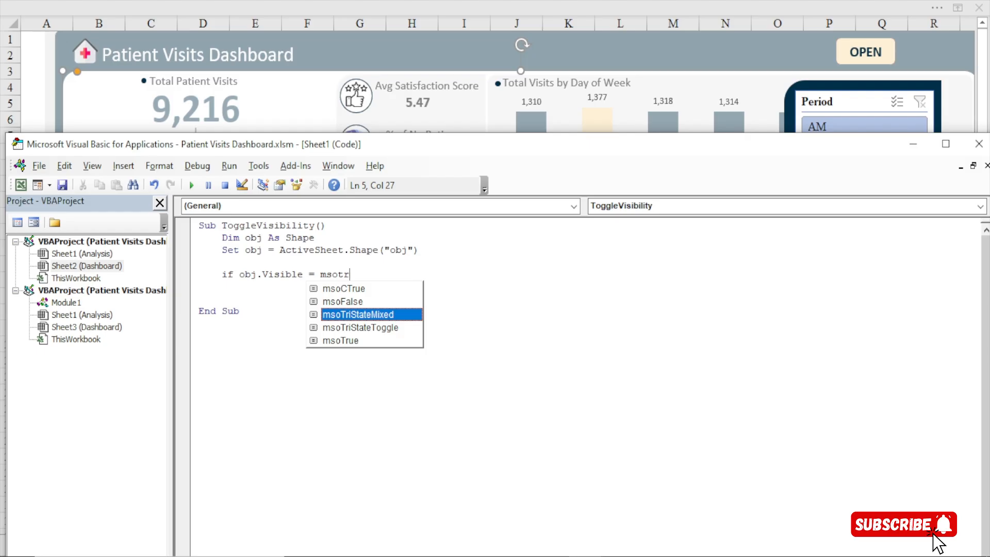
text(ue)
key(Tab)
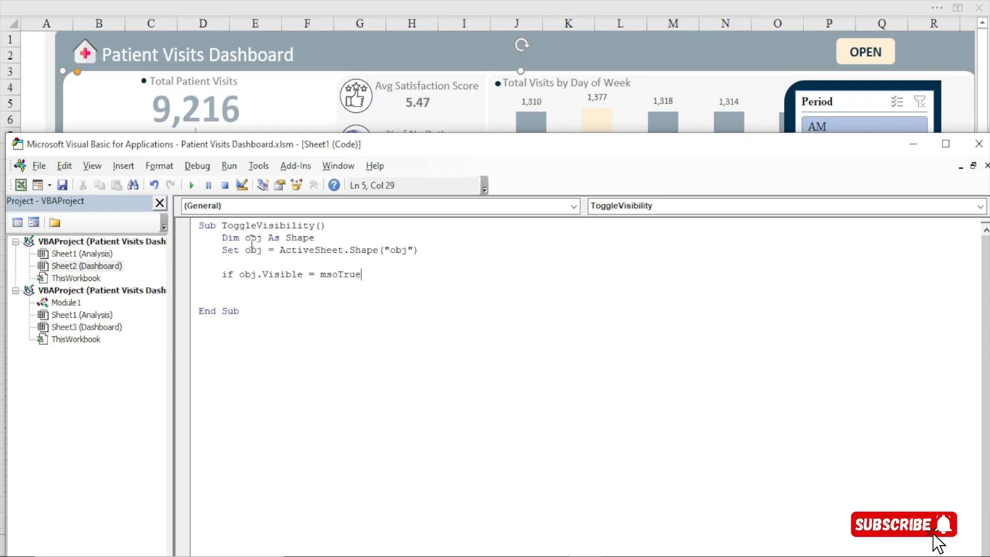
text(then)
key(Return)
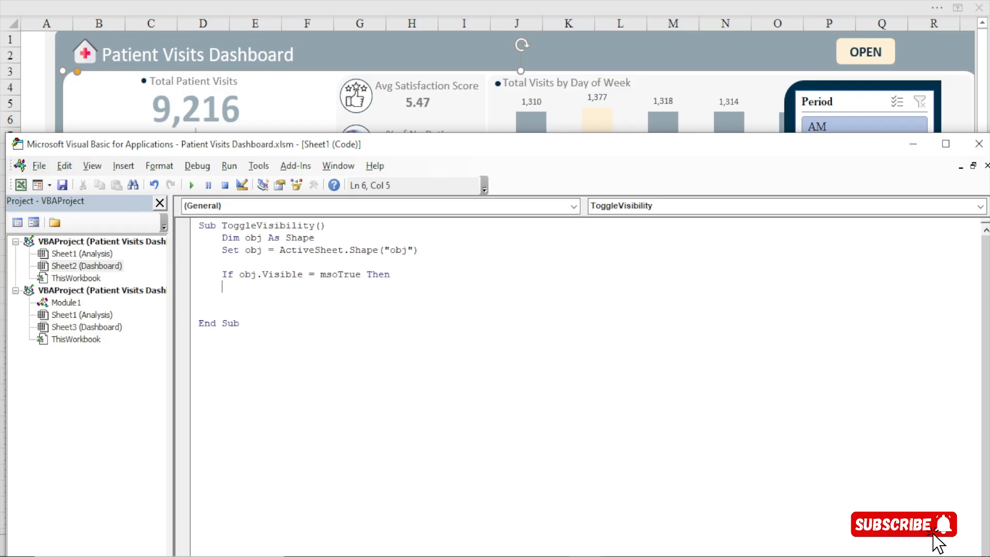
Add the indented line obj.Visible = msoFalse inside the If block, followed by a blank line
text(obj.vi)
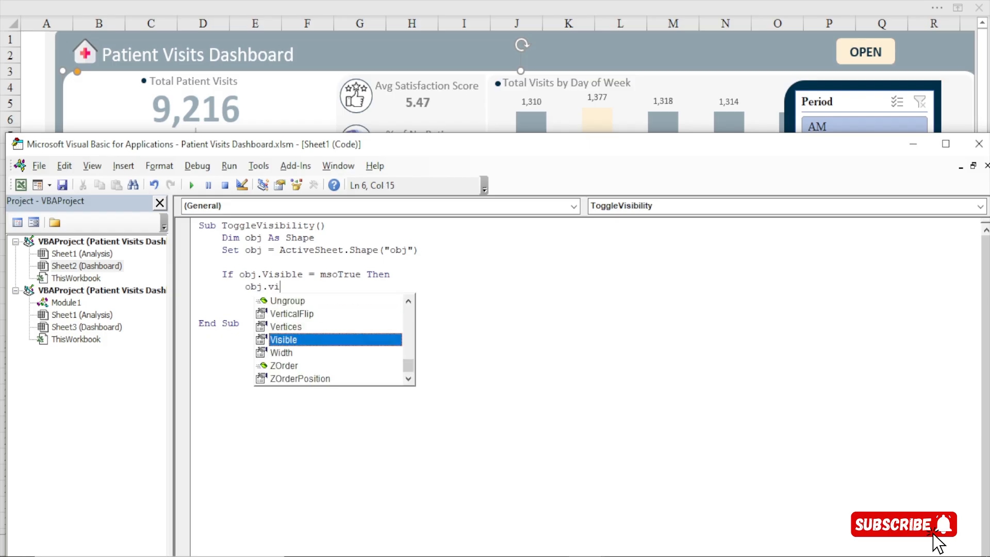
key(Tab)
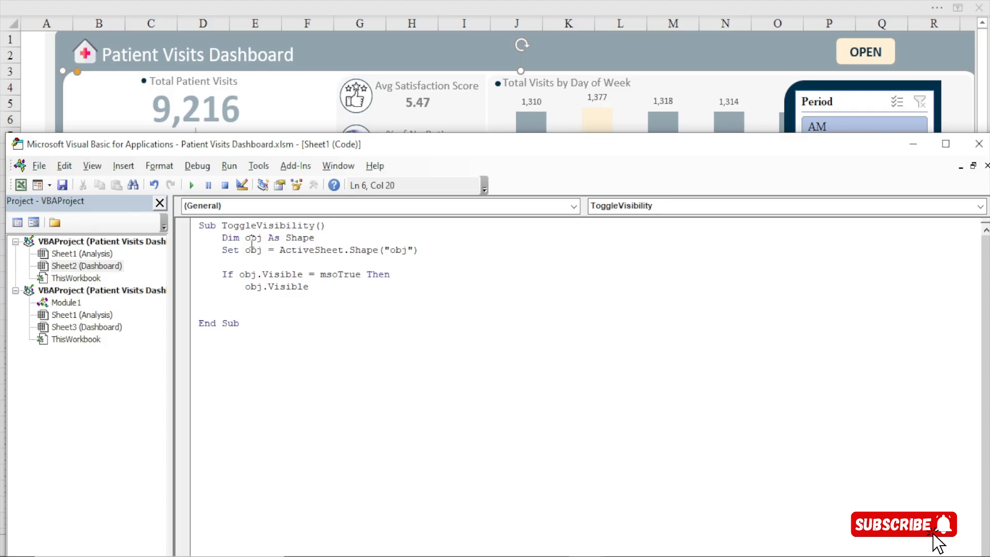
text(= )
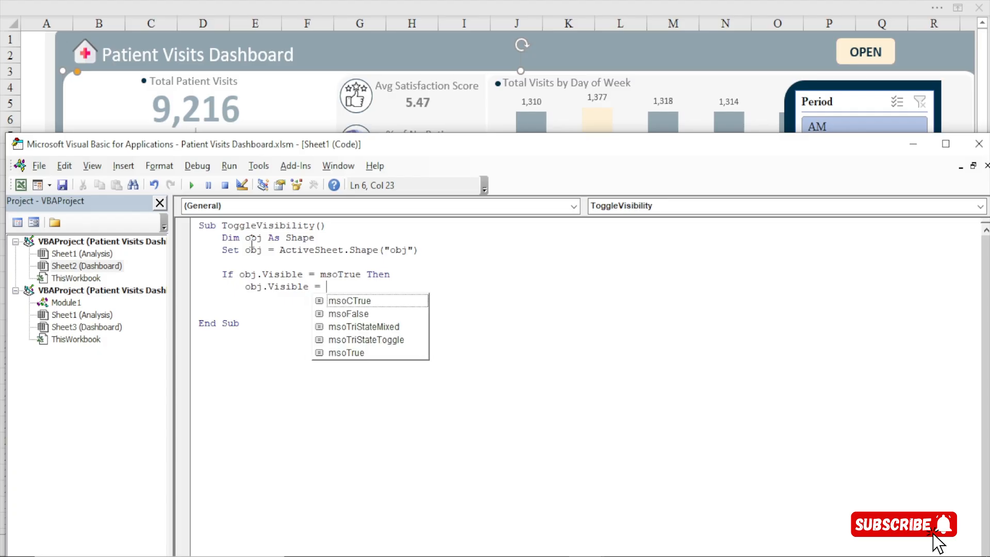
text(mso)
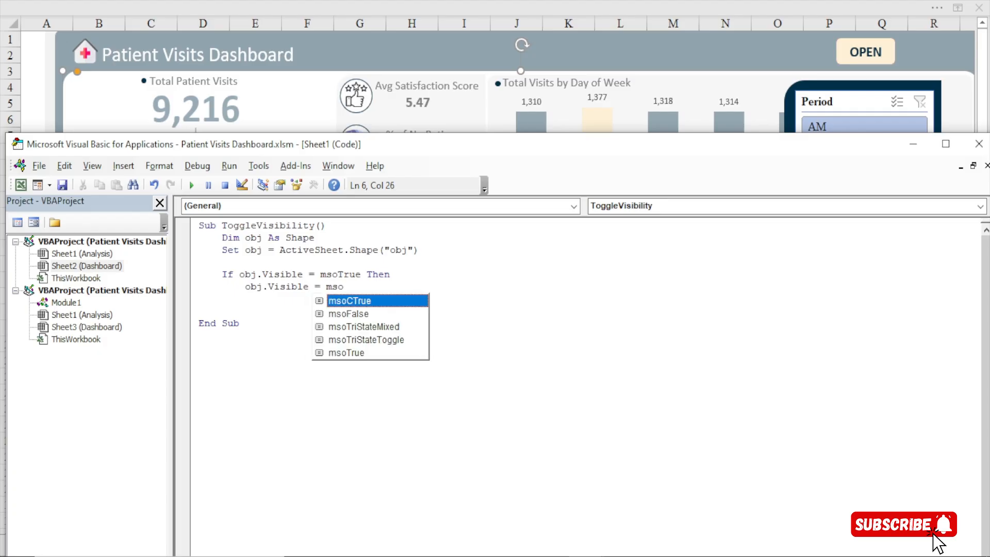
text(fal)
key(Tab)
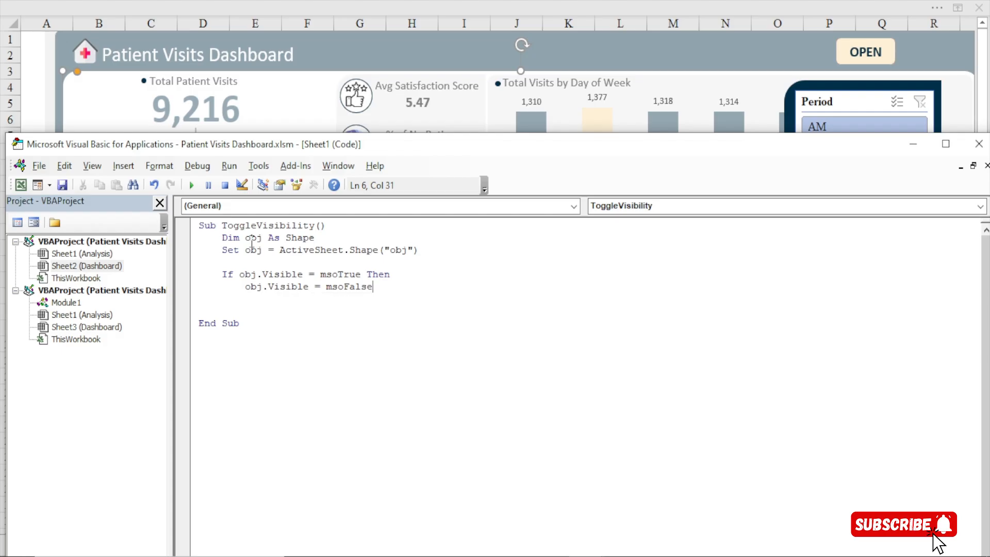
key(Return)
key(Return)
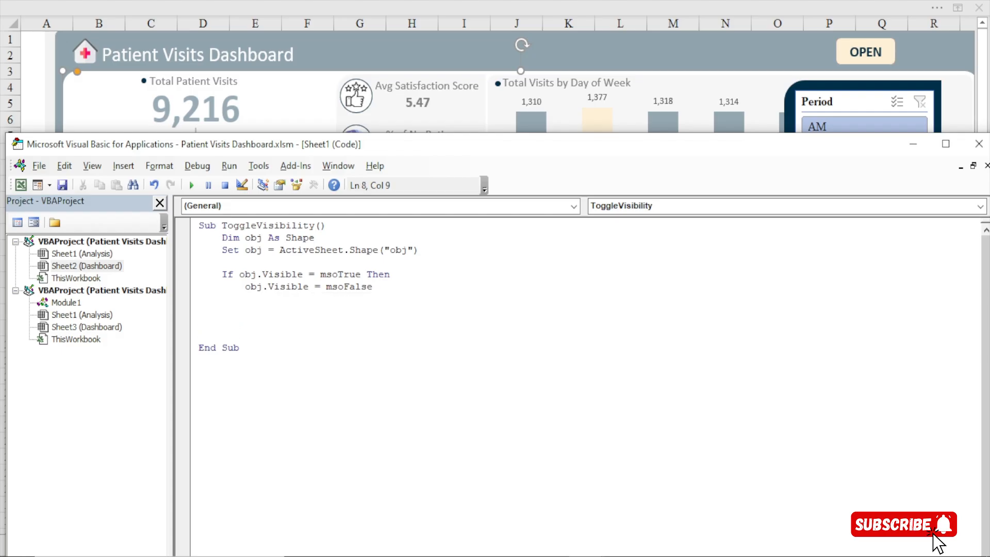
Add an Else branch containing the indented line obj.Visible = msoTrue
text(else)
key(Return)
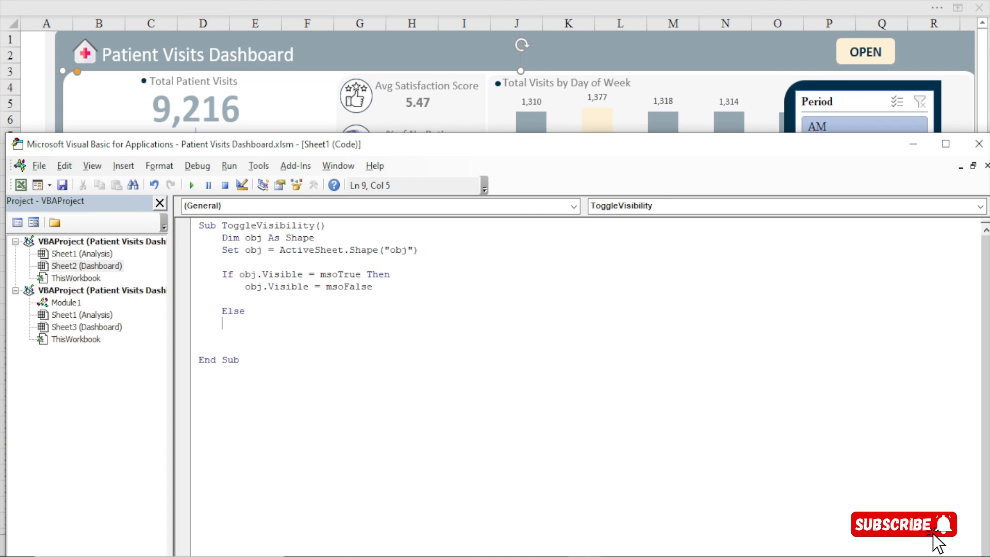
text(obj.Vis)
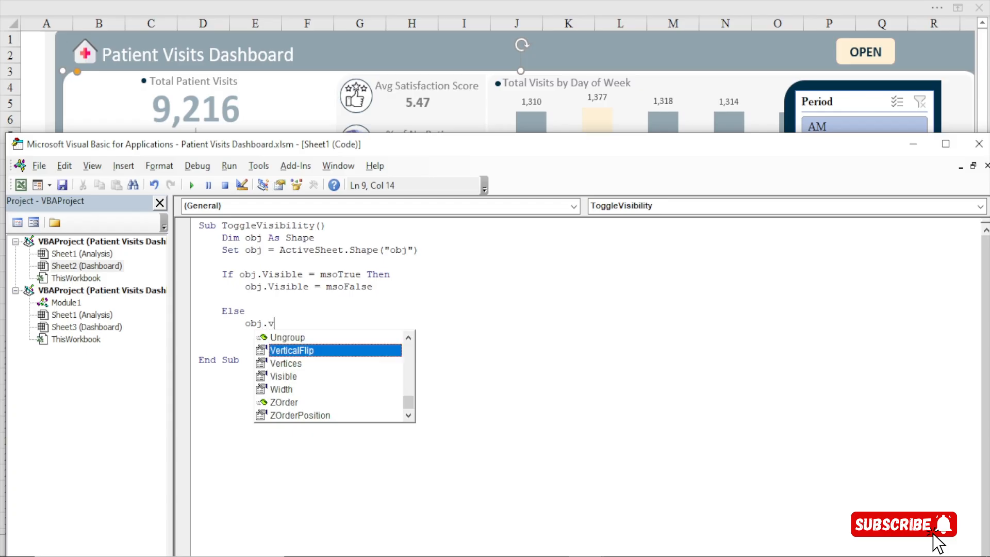
key(Tab)
text(= )
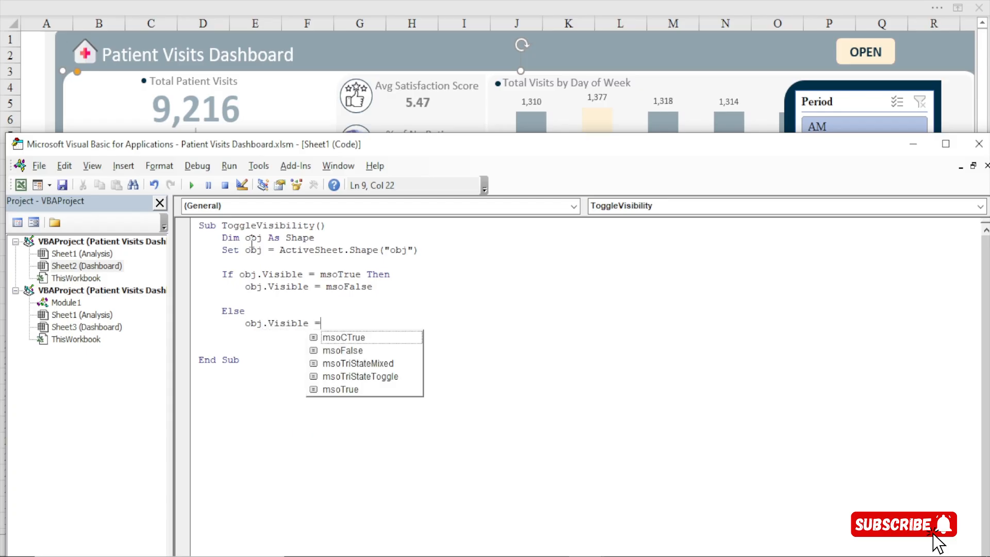
text(m)
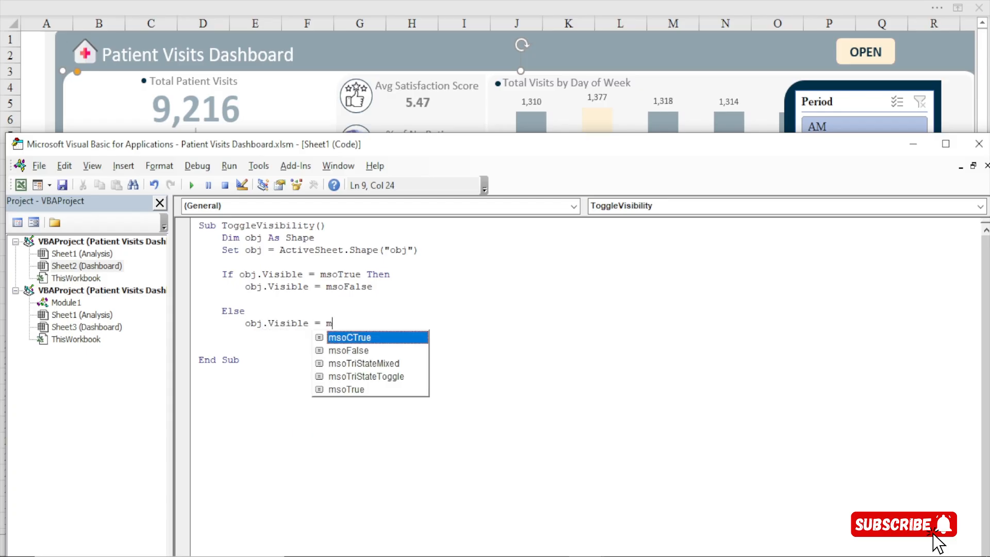
text(sotrue)
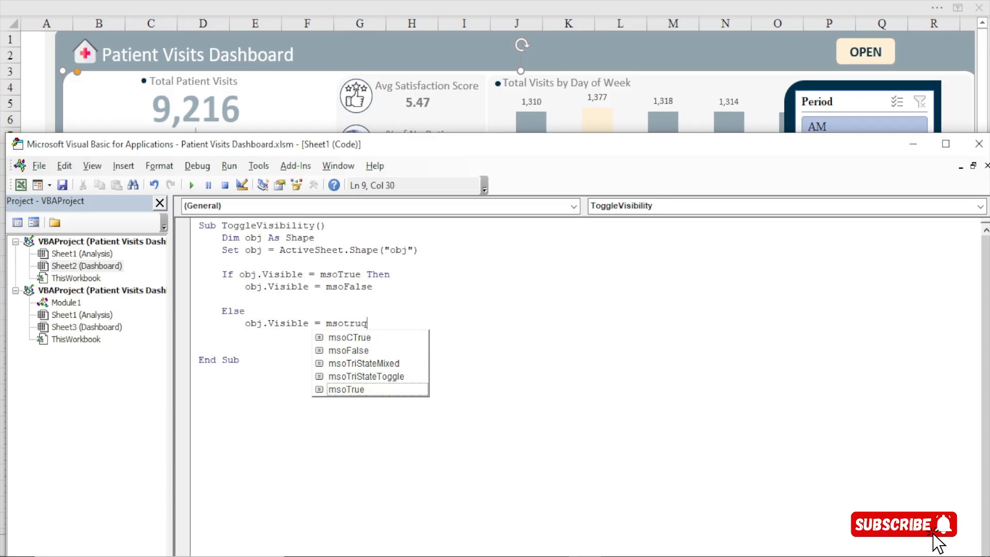
key(BackSpace)
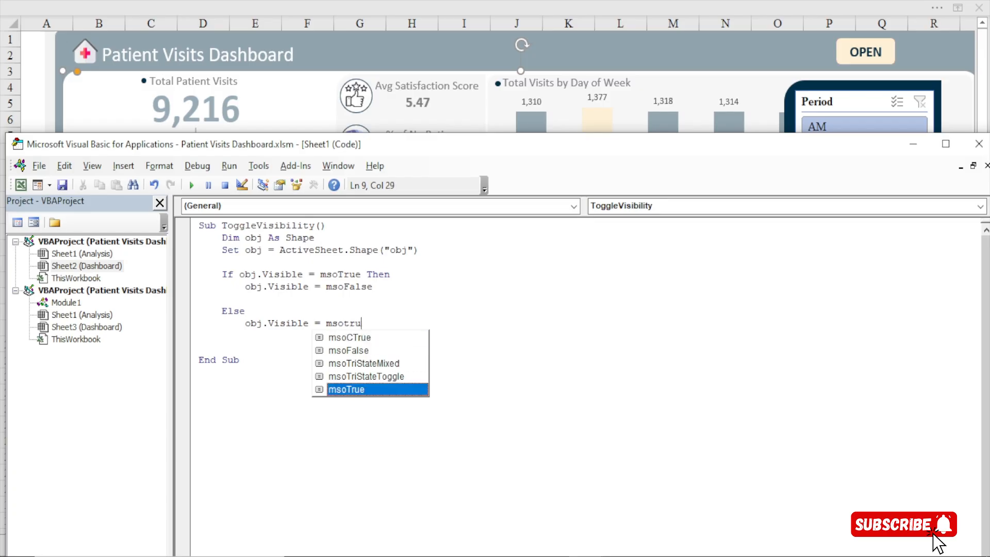
key(Tab)
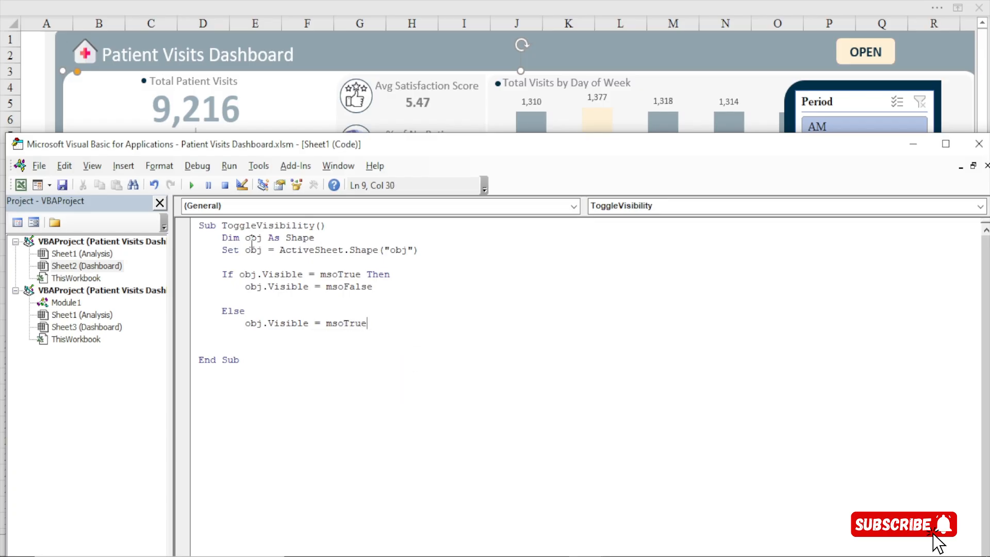
key(Return)
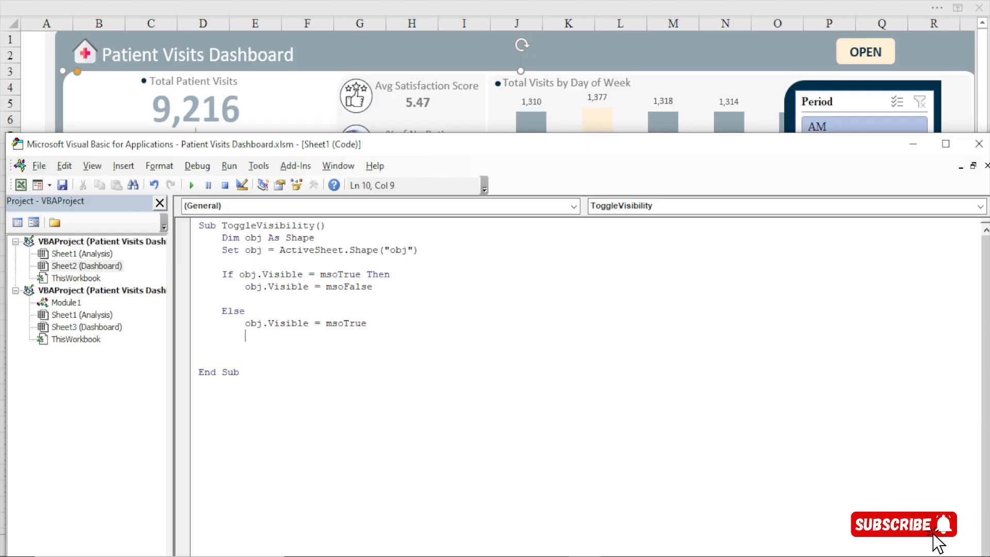
Close the condition with End If and remove the surplus blank line before End Sub
text(end if)
key(Return)
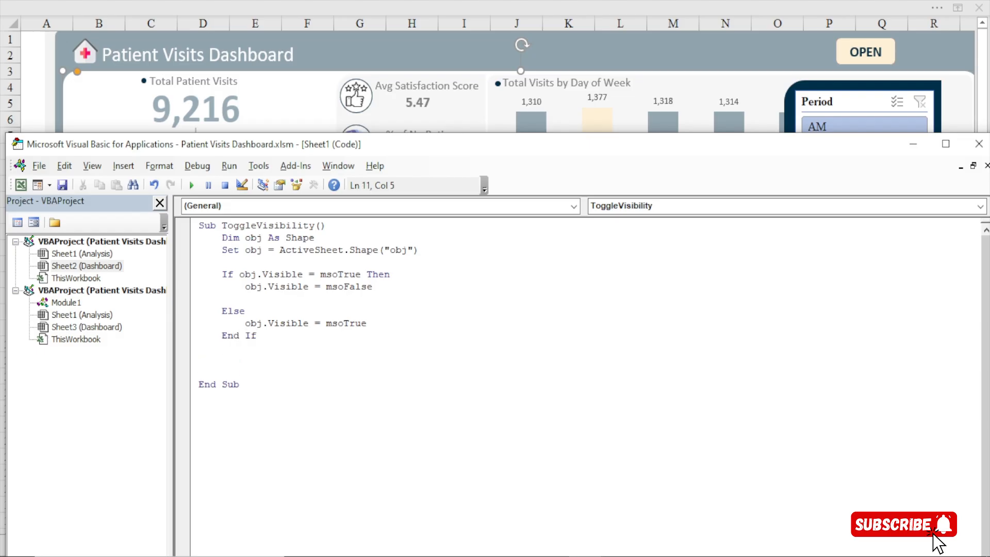
key(Delete)
Test-run the ToggleVisibility macro twice, dismissing the message after each run
click(192, 186)
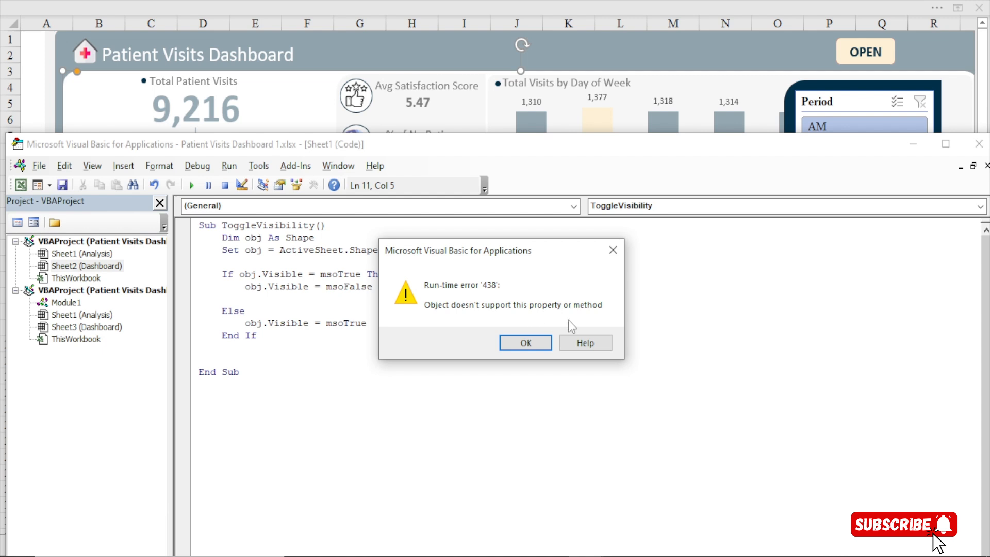
click(525, 343)
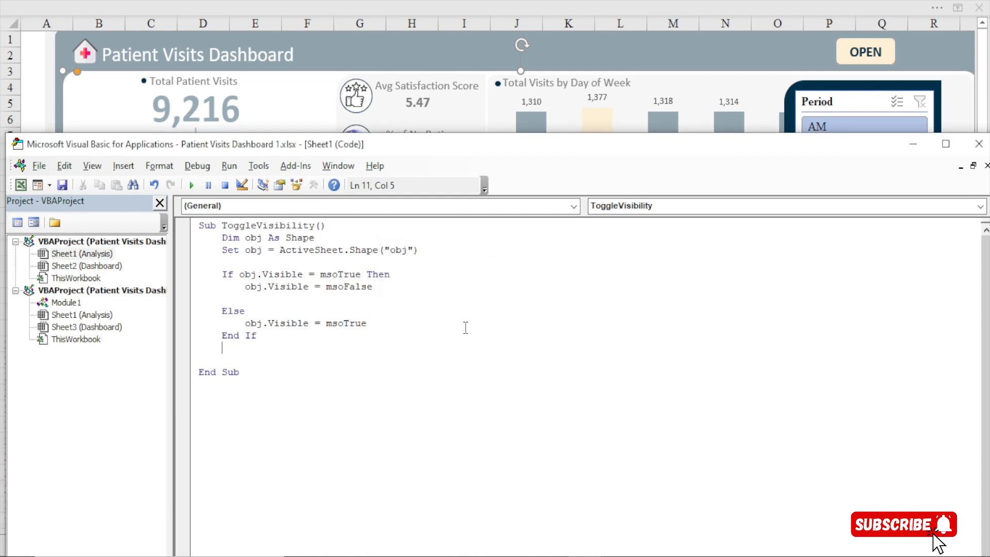
click(191, 185)
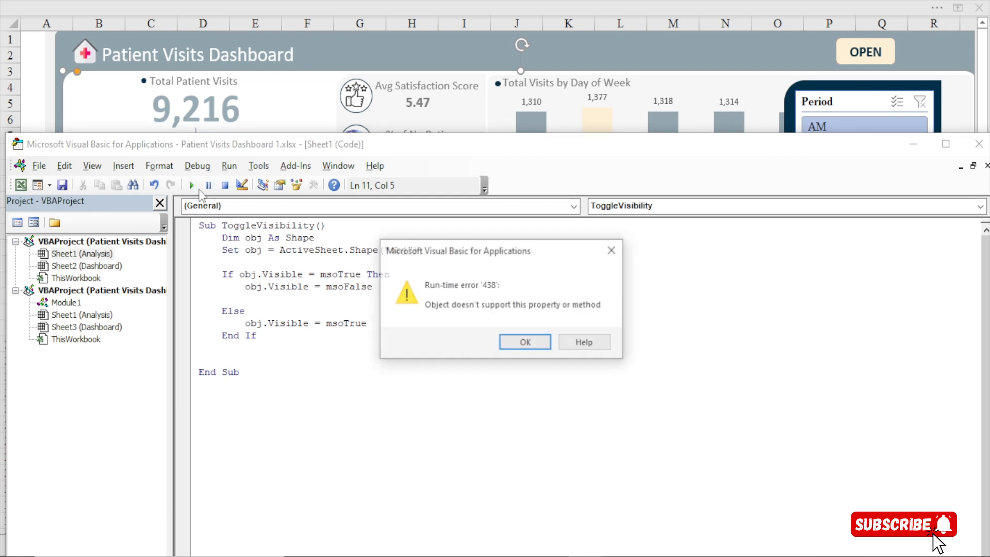
click(509, 343)
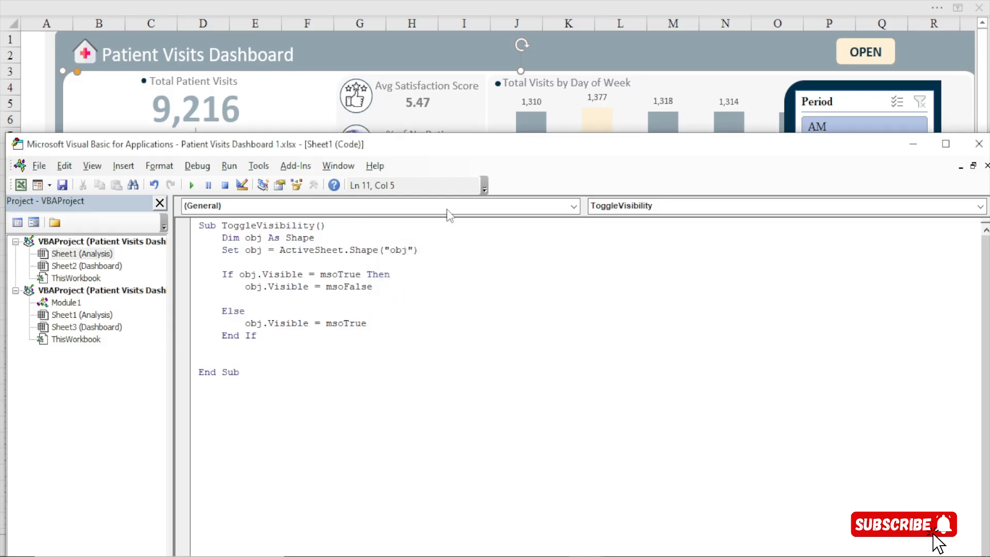
Return to the Dashboard sheet and group the dark panel shape, the OPEN button, and the Period and Month Name slicers
click(913, 144)
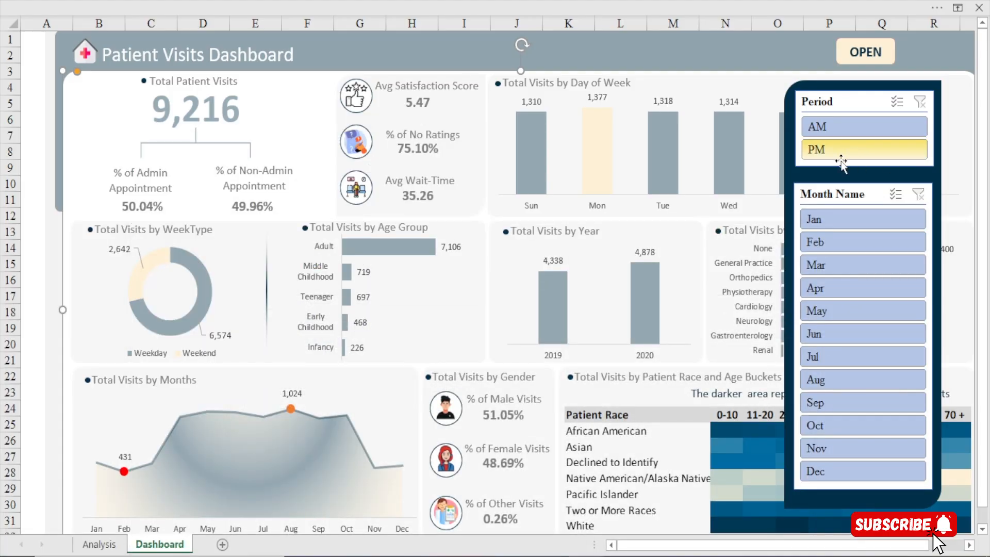
click(832, 89)
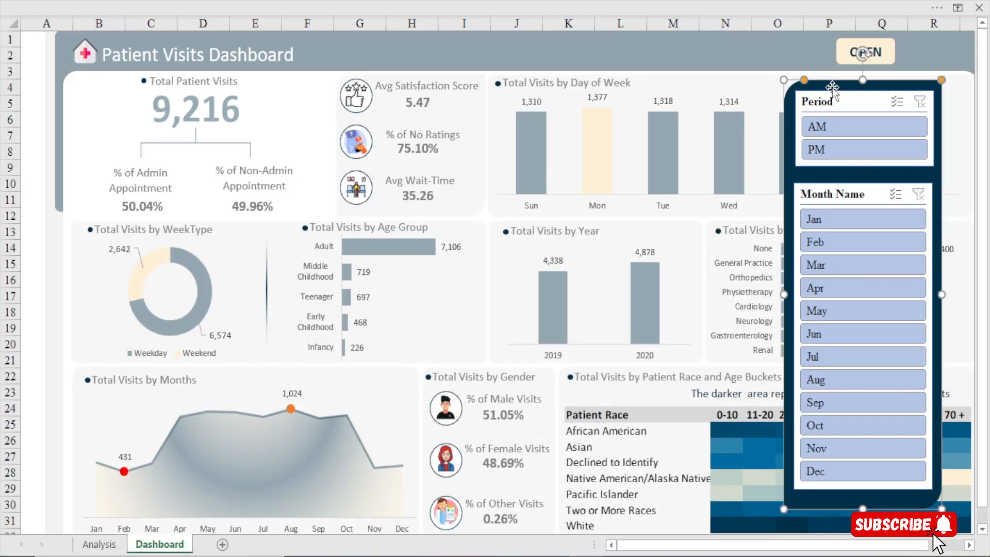
ctrl+click(846, 61)
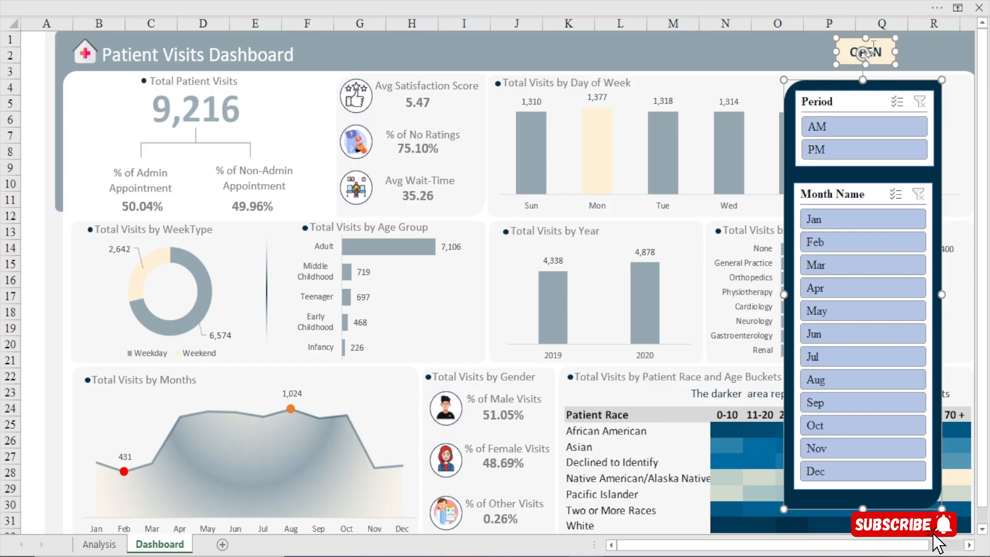
ctrl+click(830, 109)
ctrl+click(824, 194)
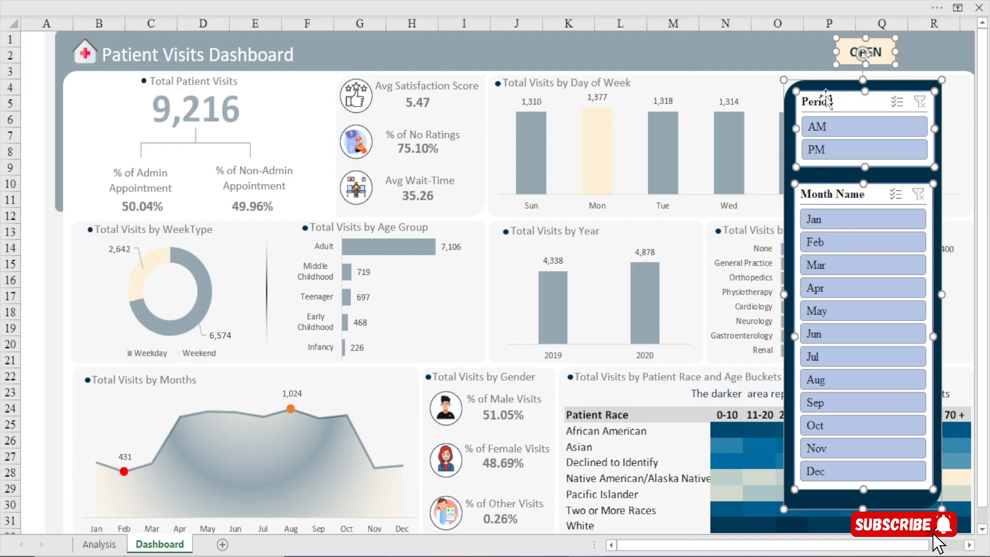
right_click(845, 54)
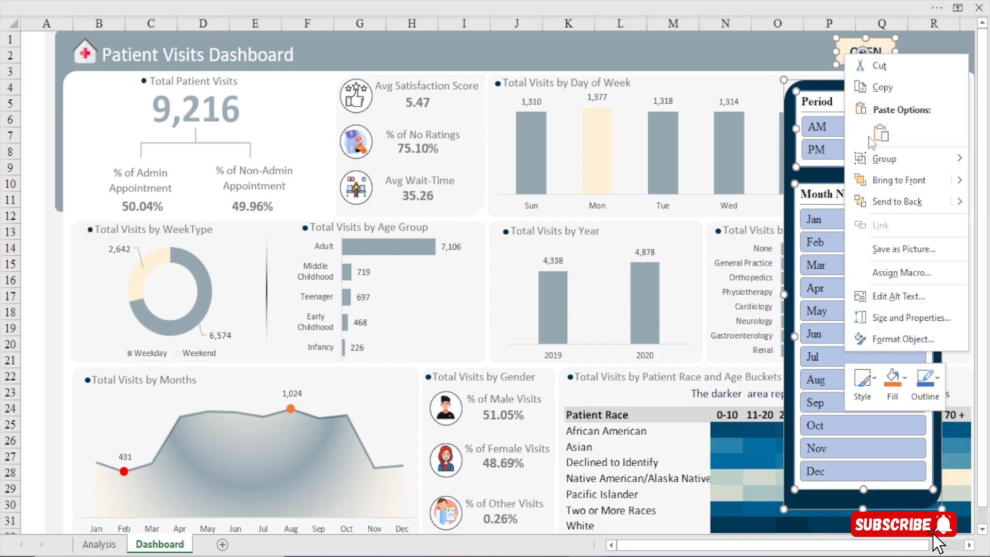
mouse_move(885, 168)
click(815, 157)
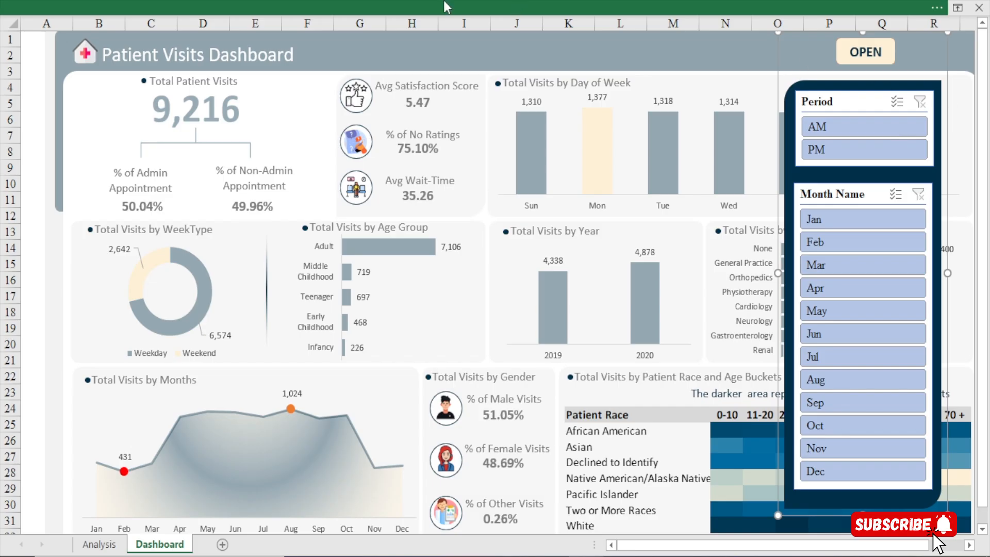
Display the formula bar above the dashboard so that the name of the grouped object is accessible
click(444, 6)
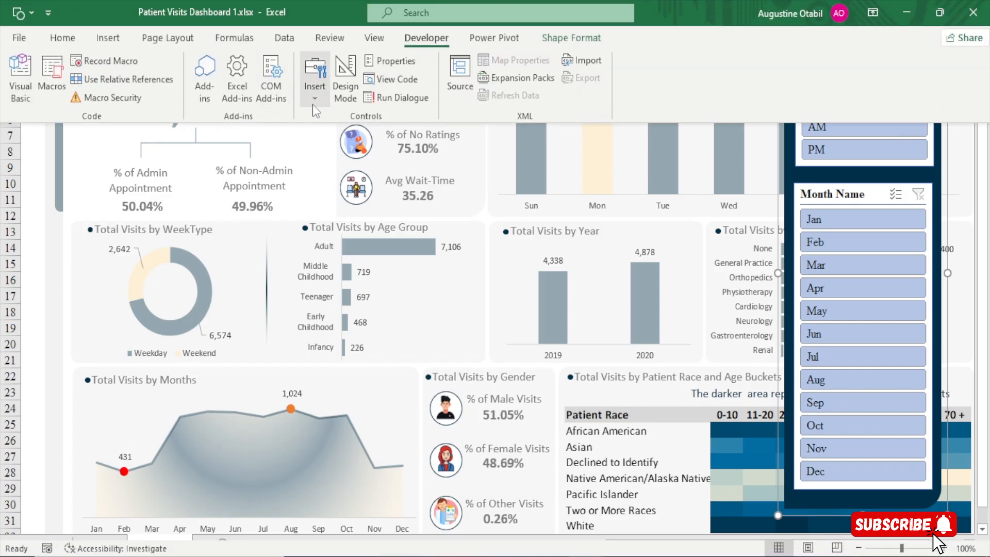
click(282, 202)
click(394, 6)
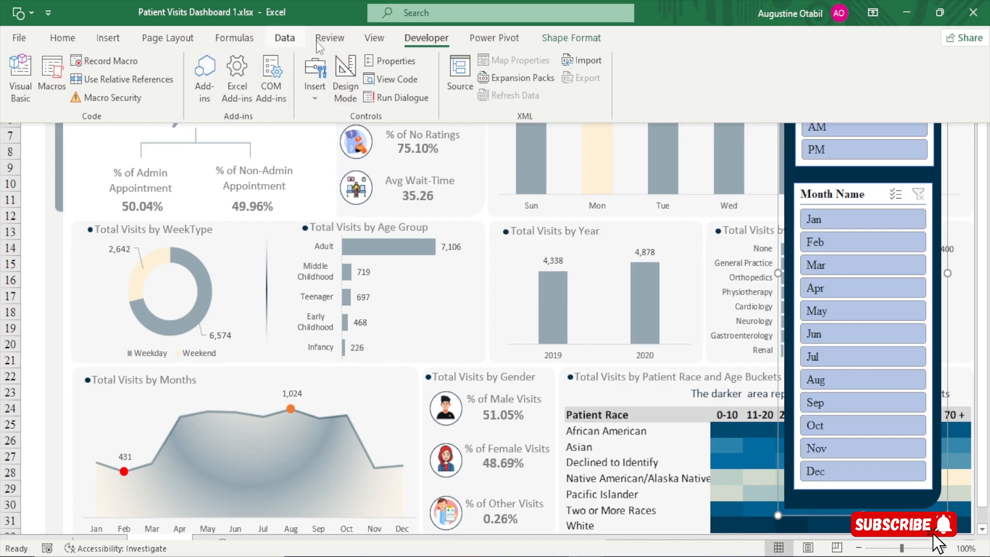
click(374, 38)
click(254, 68)
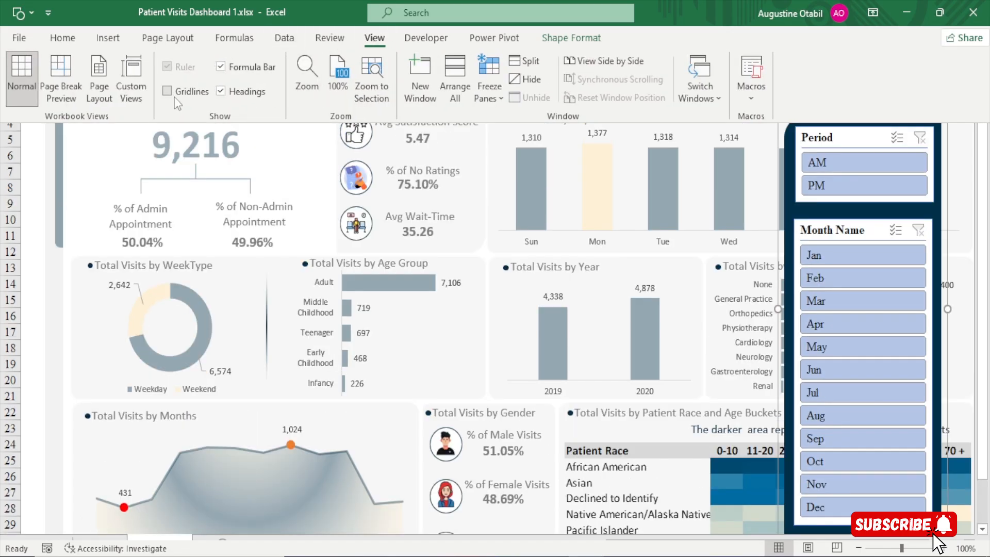
click(176, 91)
click(168, 170)
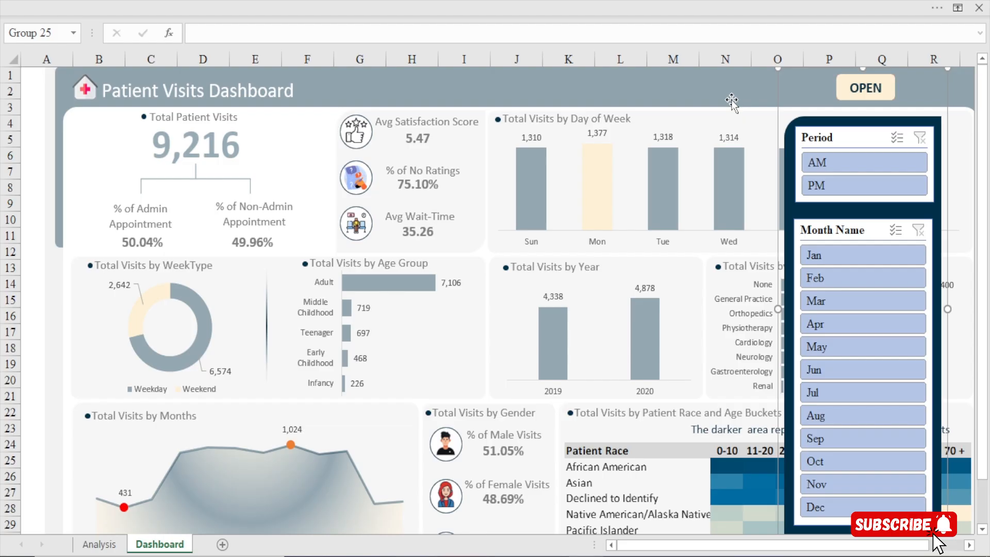
Rename the grouped slicer panel object as Group
click(48, 34)
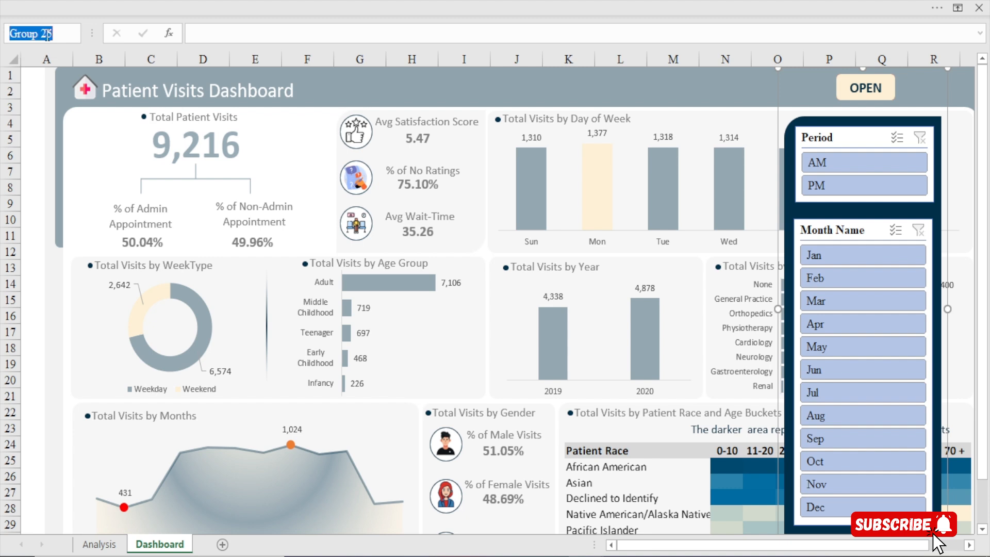
text(g)
key(BackSpace)
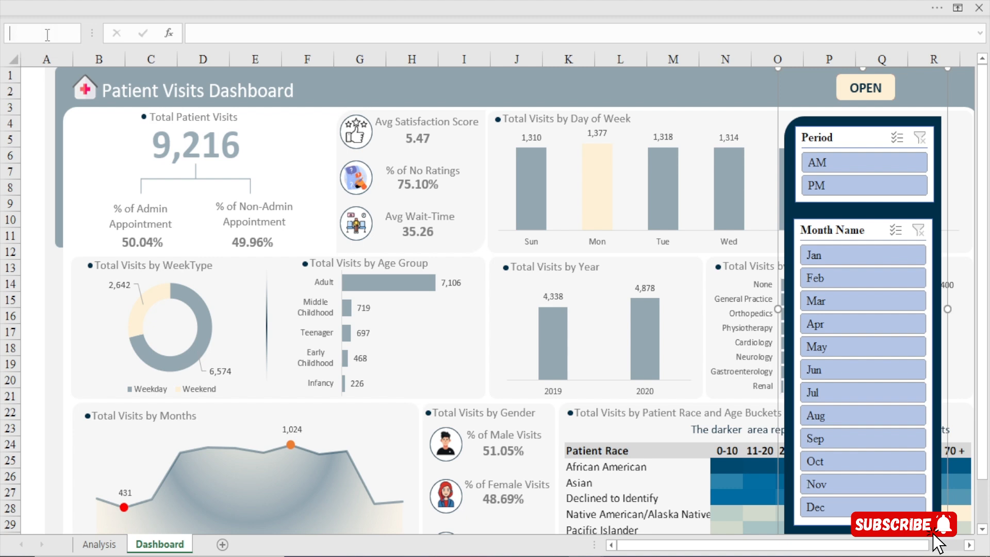
text(Gropu)
key(BackSpace)
key(BackSpace)
text(upA)
key(BackSpace)
Return to the Visual Basic editor and change the shape name in the Set obj line from "obj" to "Group"
click(345, 7)
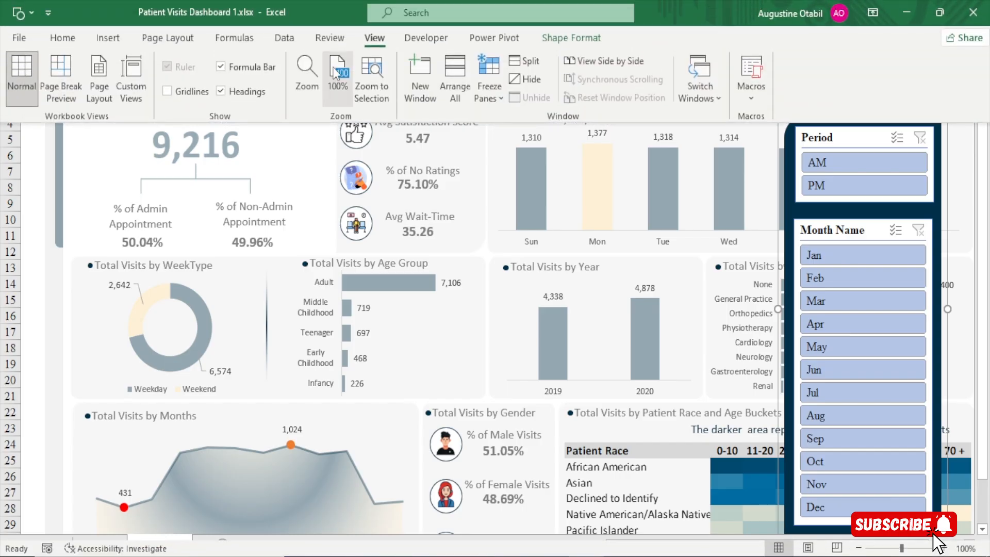
click(425, 38)
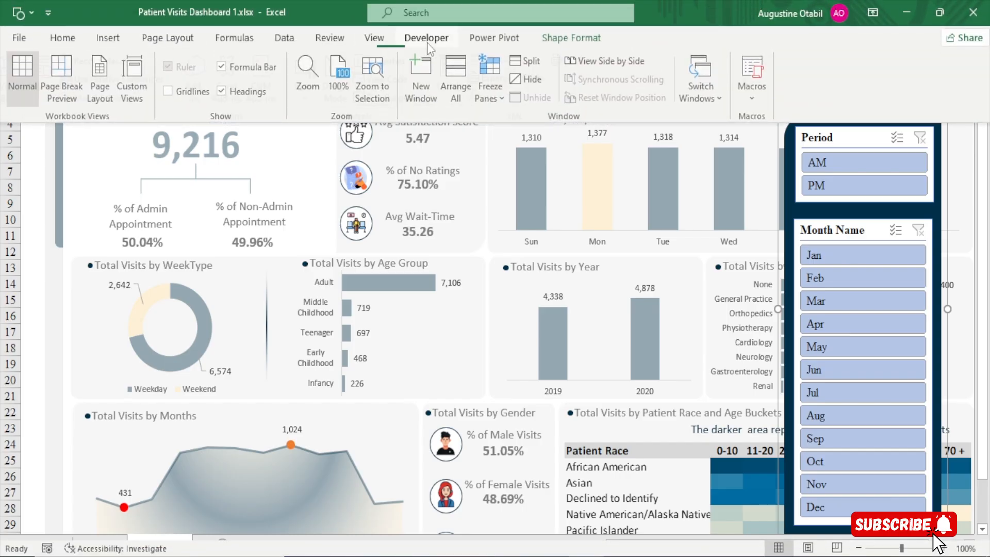
click(21, 78)
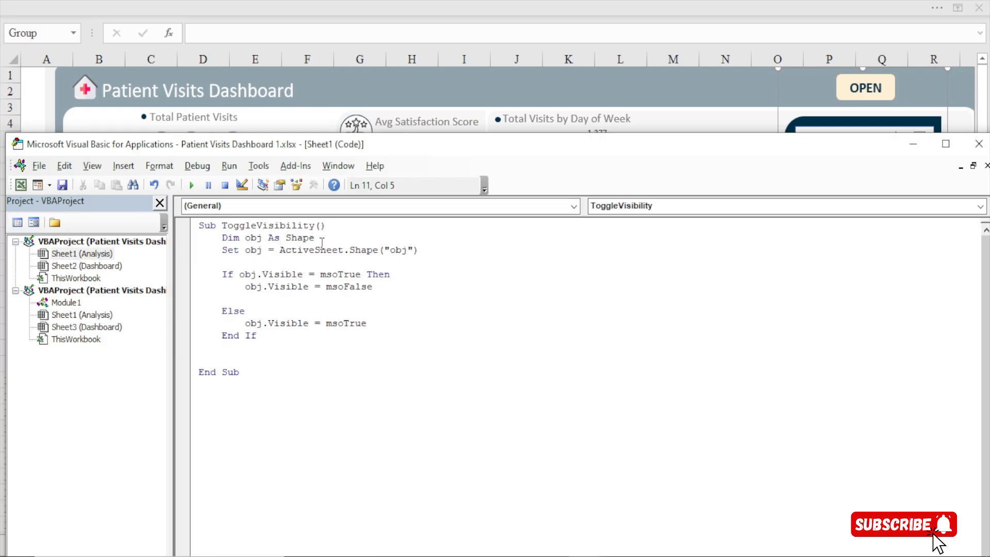
click(407, 248)
key(BackSpace)
key(BackSpace)
key(BackSpace)
text(Group)
Run the ToggleVisibility macro again with the new shape name and dismiss the message
click(309, 343)
click(191, 185)
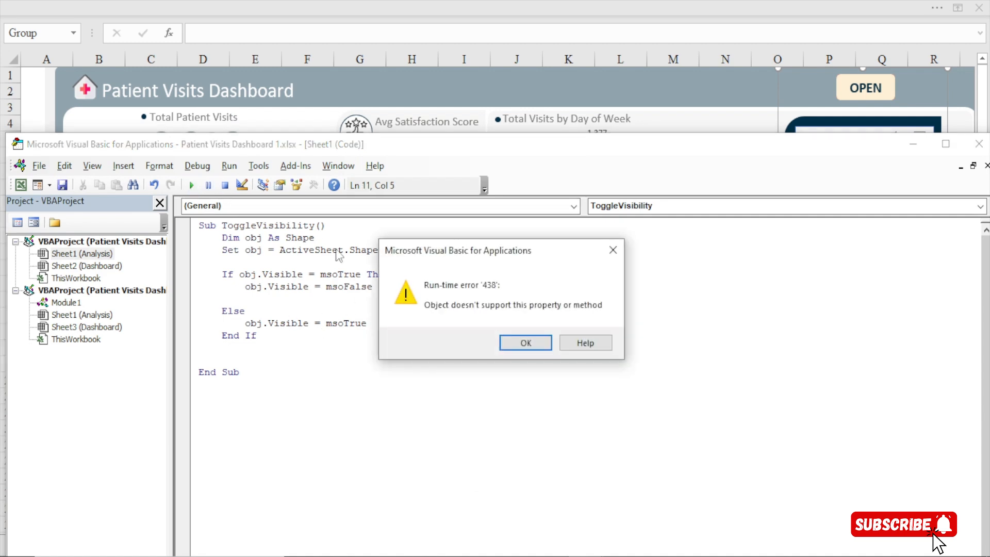
click(508, 344)
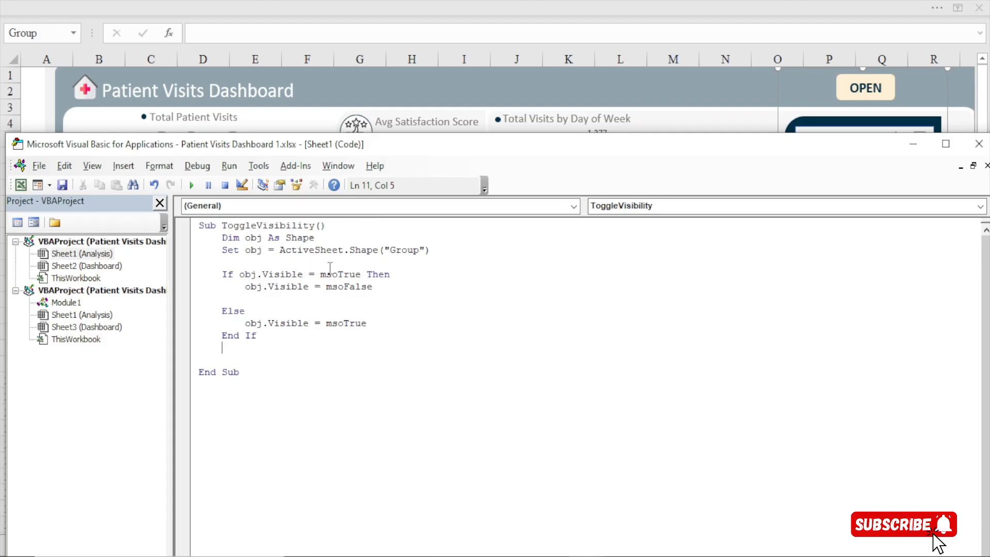
Correct the object reference in ToggleVisibility to ActiveSheet.Shapes("Group") and run the macro several times to test the slicer group's toggling
click(380, 258)
text(s)
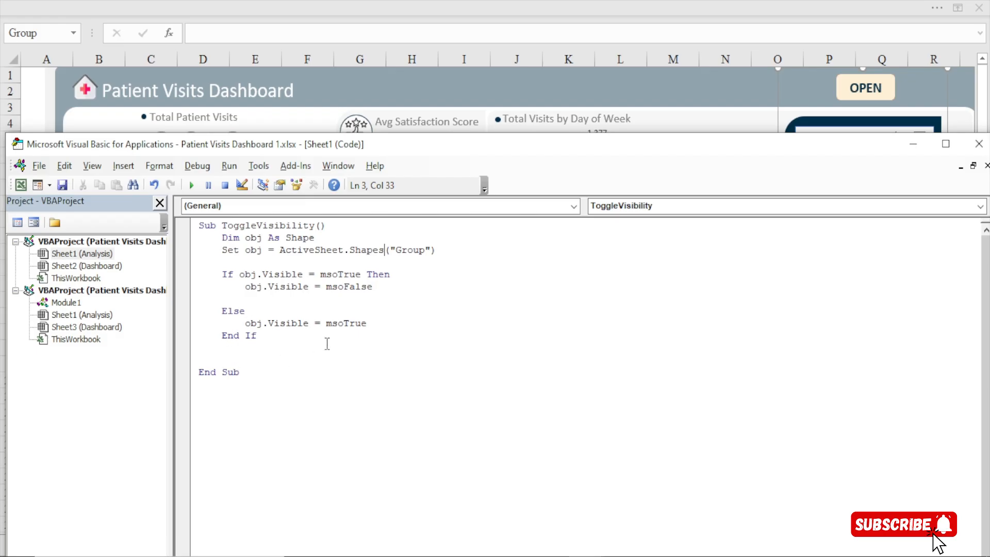
click(193, 185)
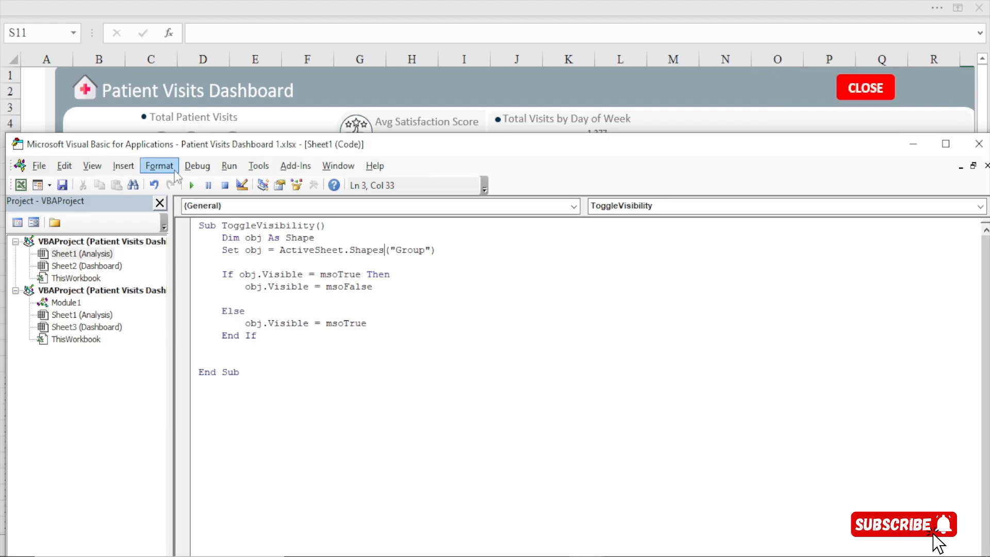
click(196, 187)
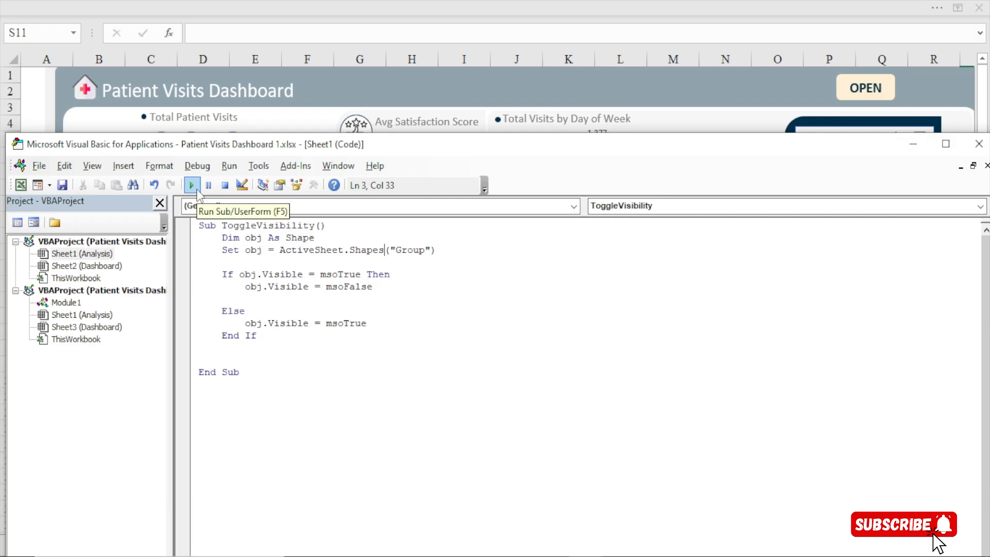
click(198, 190)
click(197, 192)
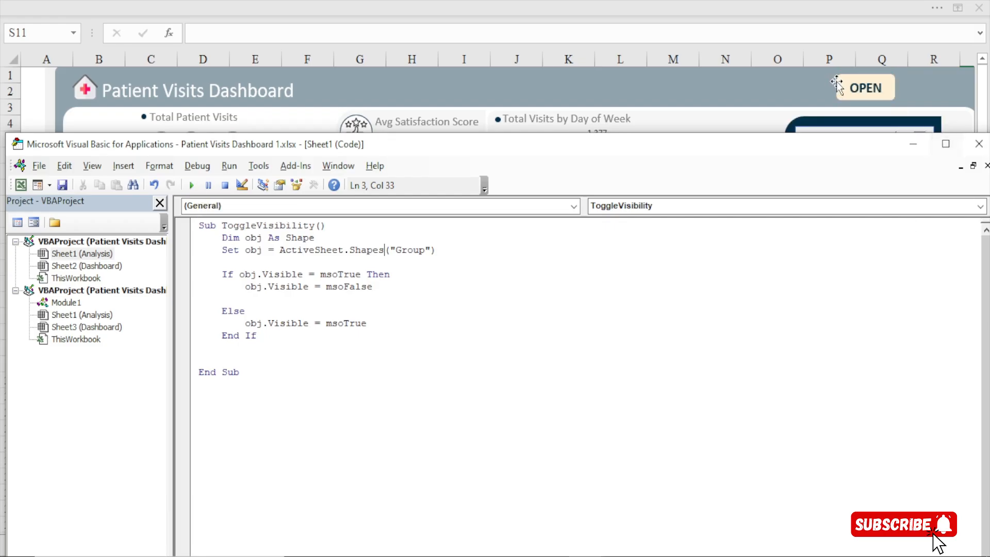
click(196, 186)
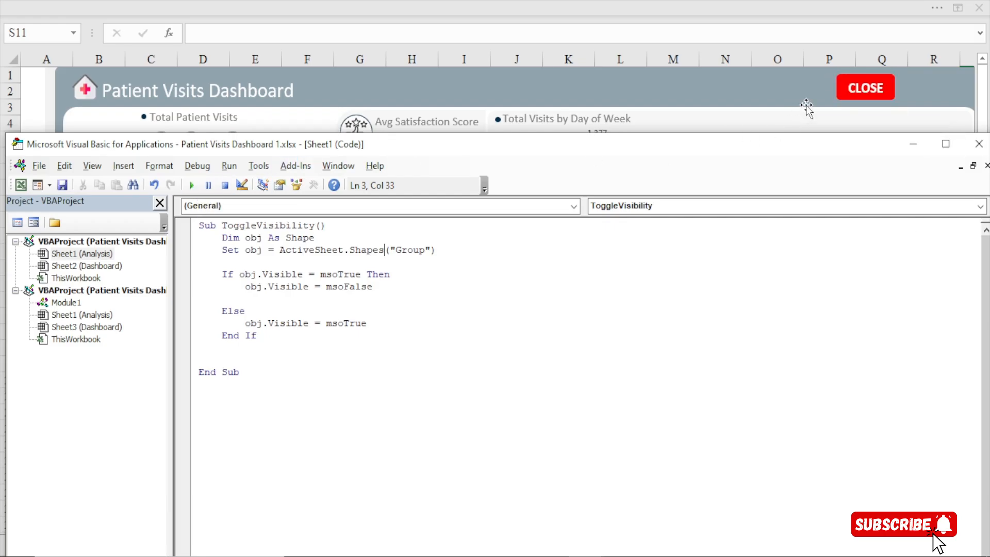
click(198, 188)
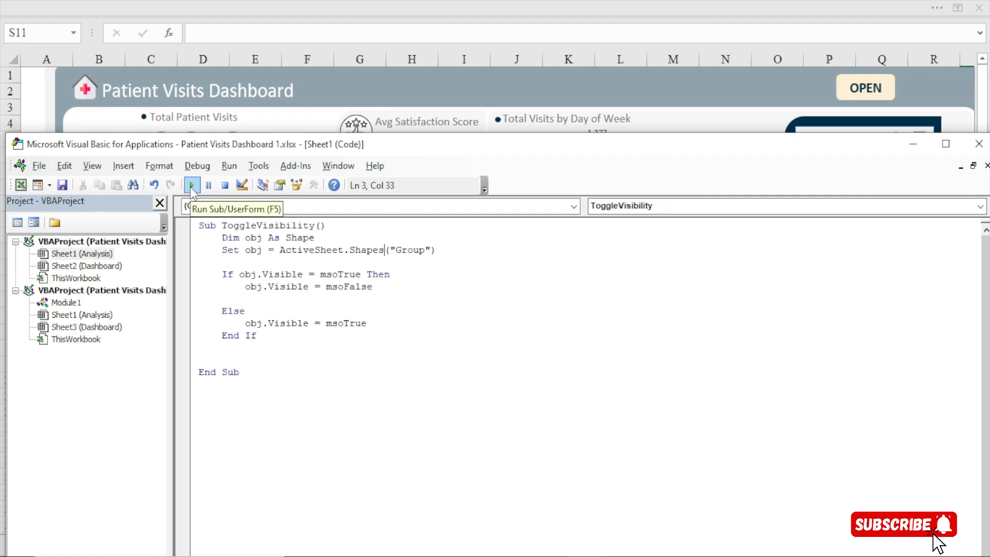
click(974, 152)
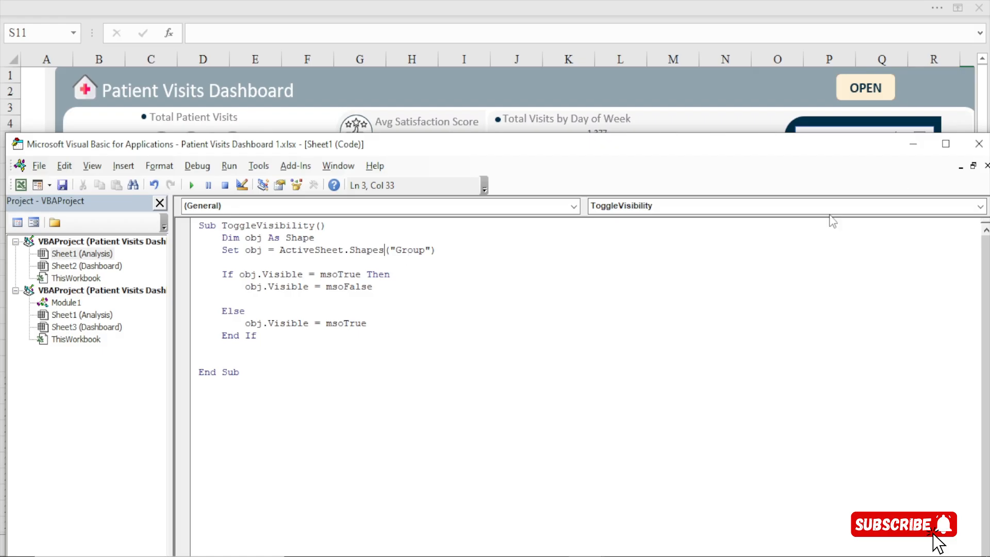
click(978, 144)
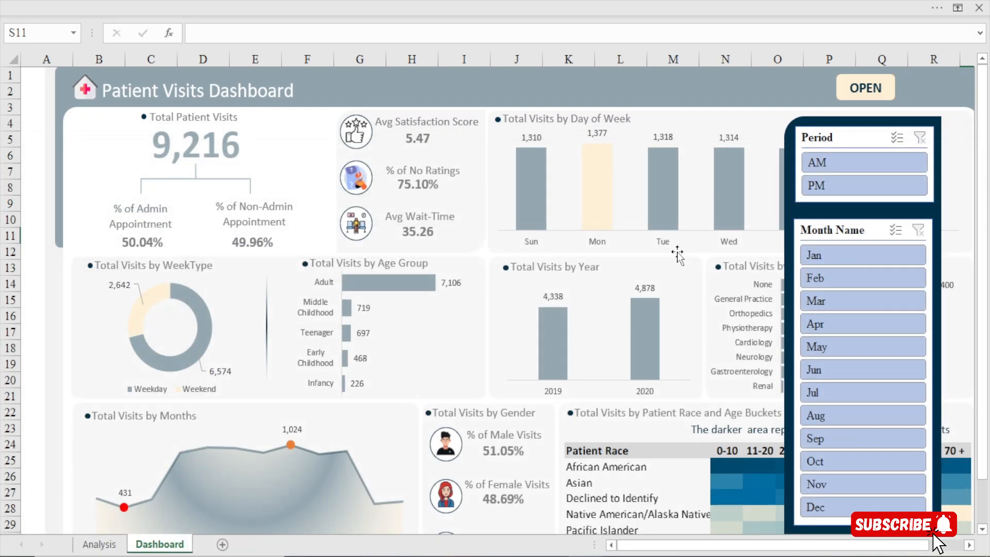
Assign the Sheet1.ToggleVisibility macro to the cream OPEN button and use the button to hide the slicer panel
click(849, 92)
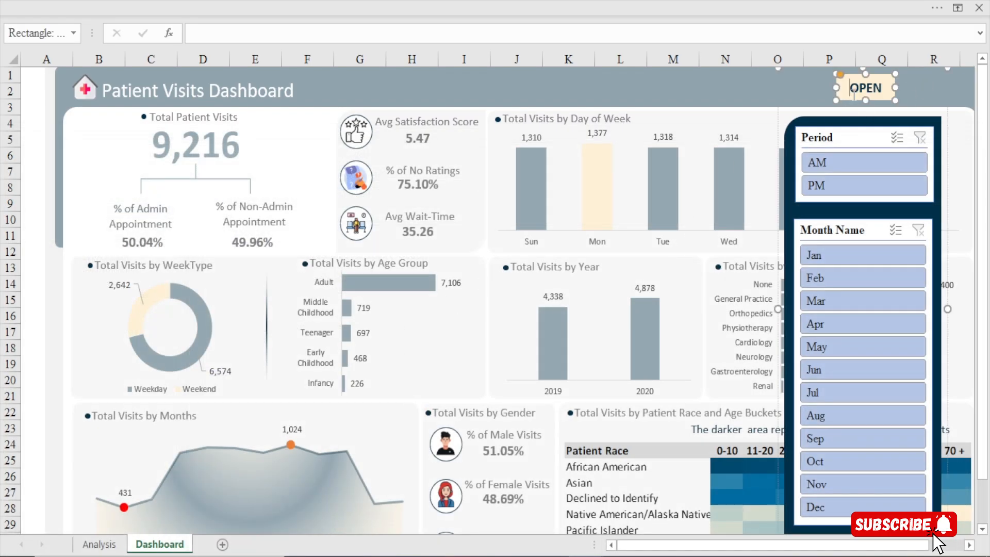
click(737, 97)
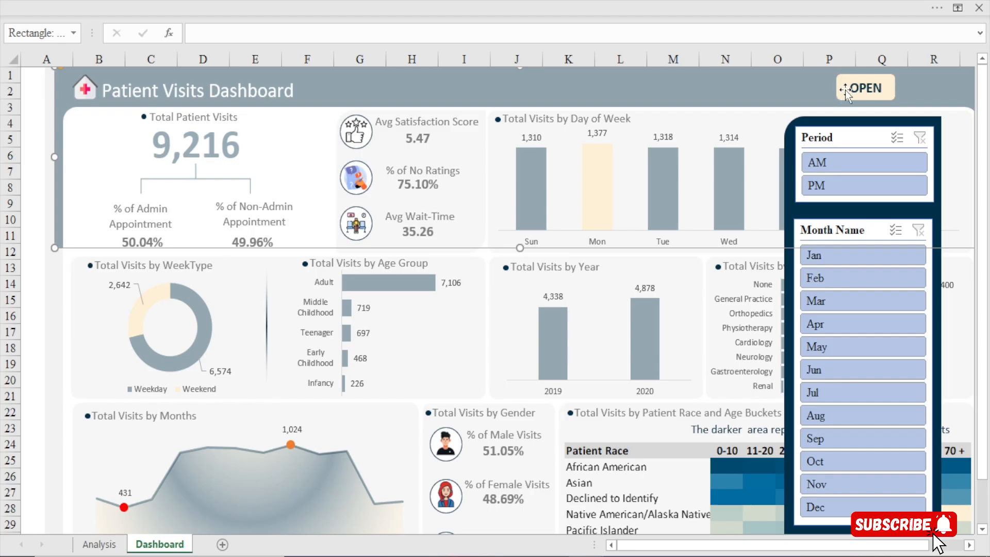
click(848, 88)
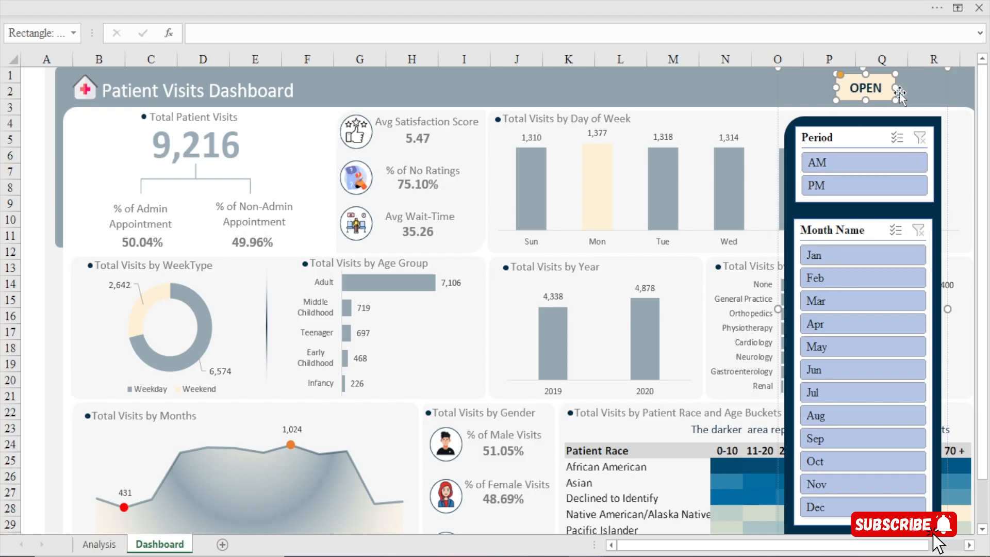
right_click(843, 95)
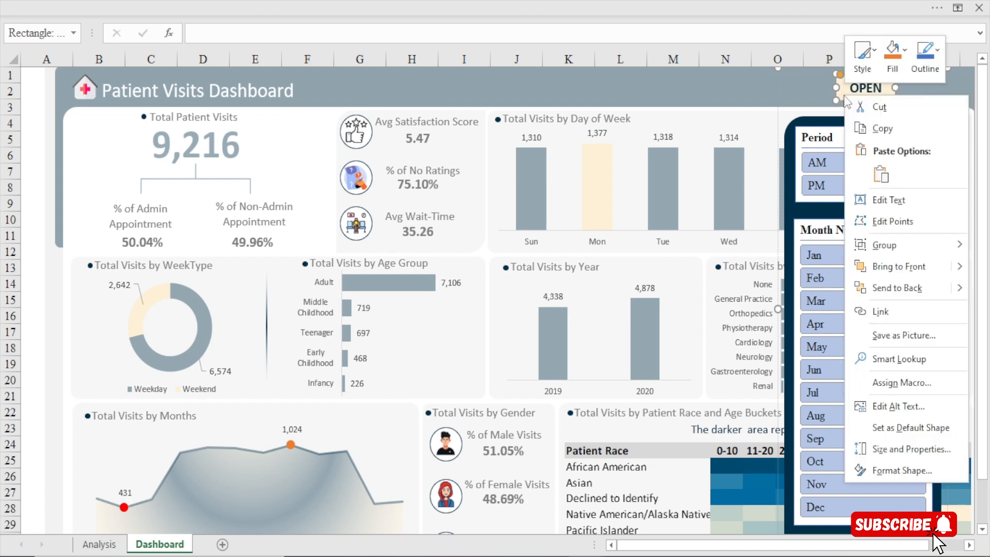
click(898, 383)
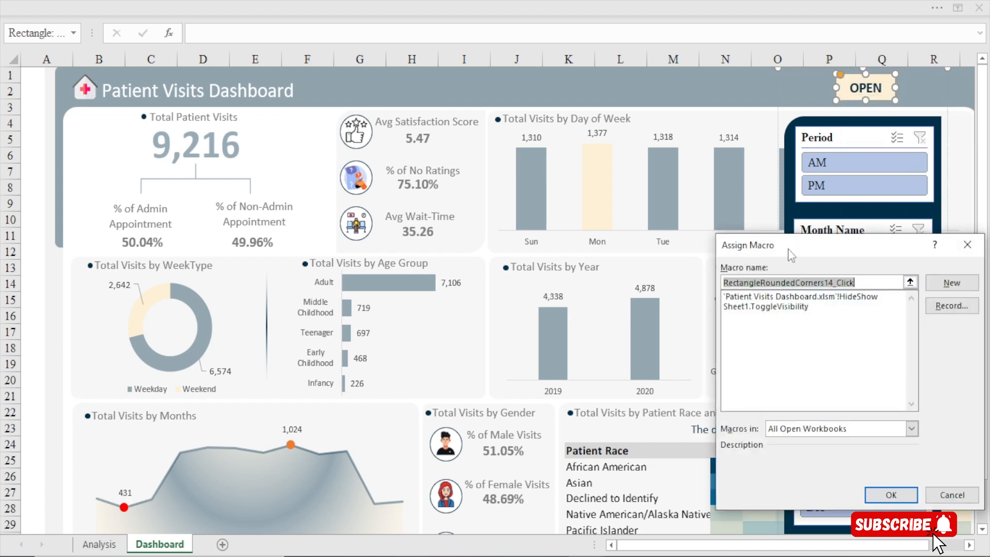
drag(787, 248, 493, 187)
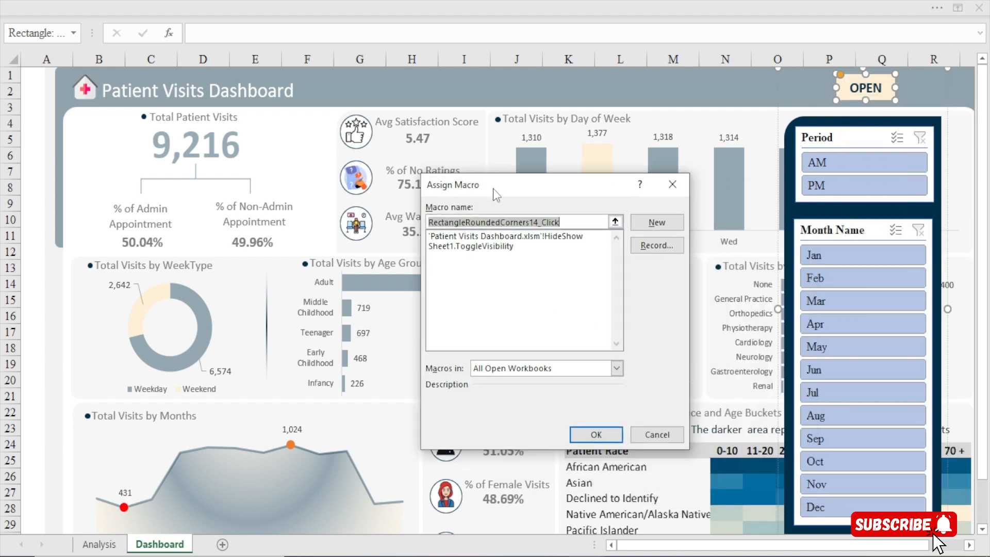
click(456, 247)
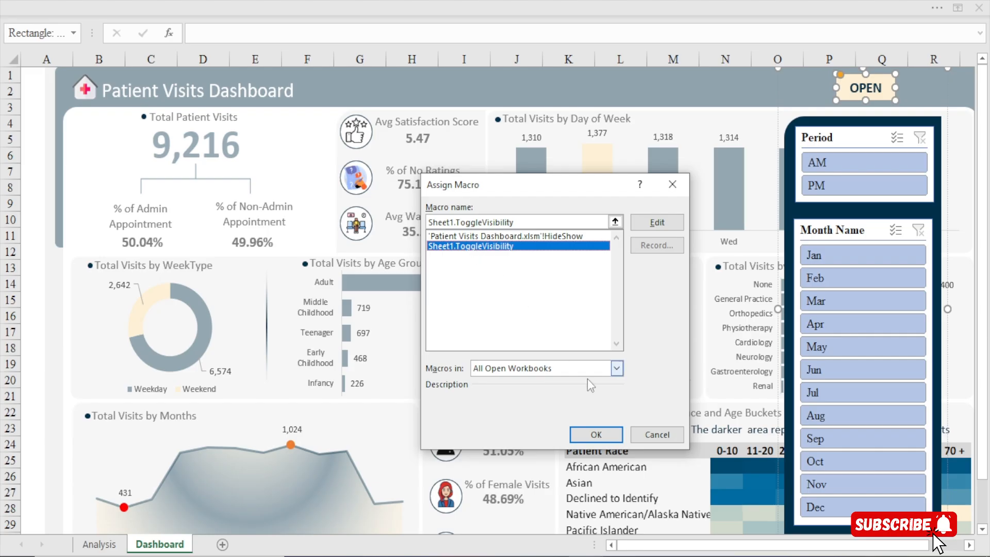
click(594, 435)
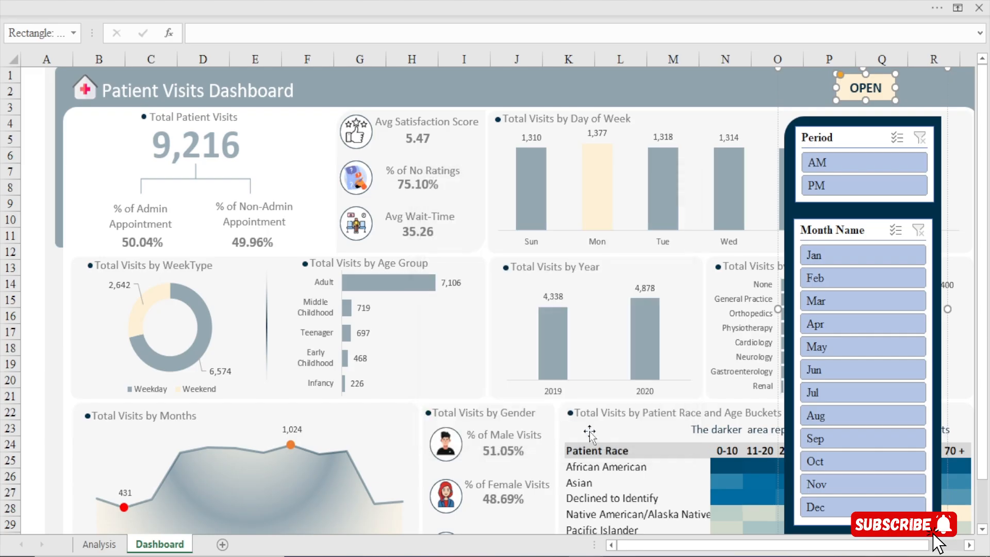
click(667, 106)
click(848, 92)
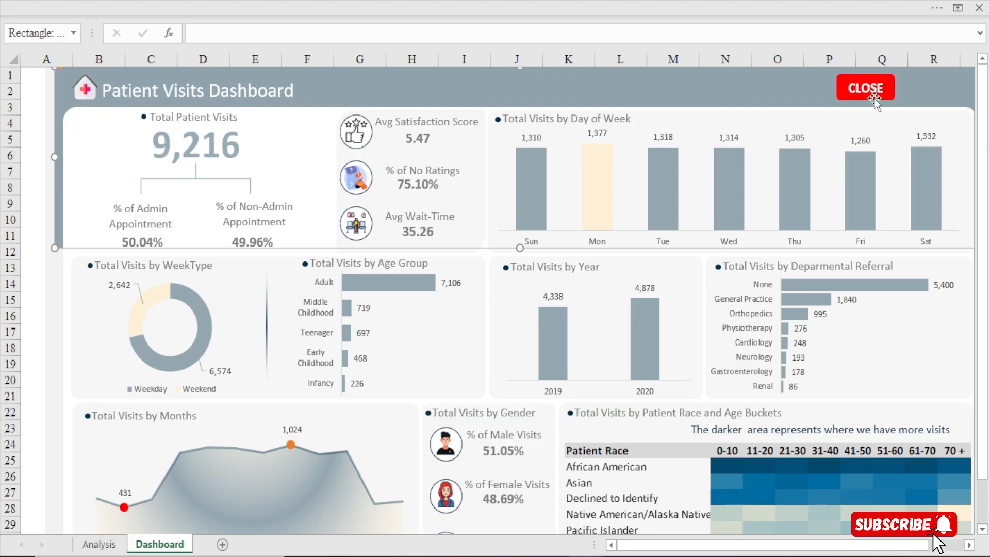
Assign the Sheet1.ToggleVisibility macro to the red CLOSE button in the dashboard header
right_click(845, 94)
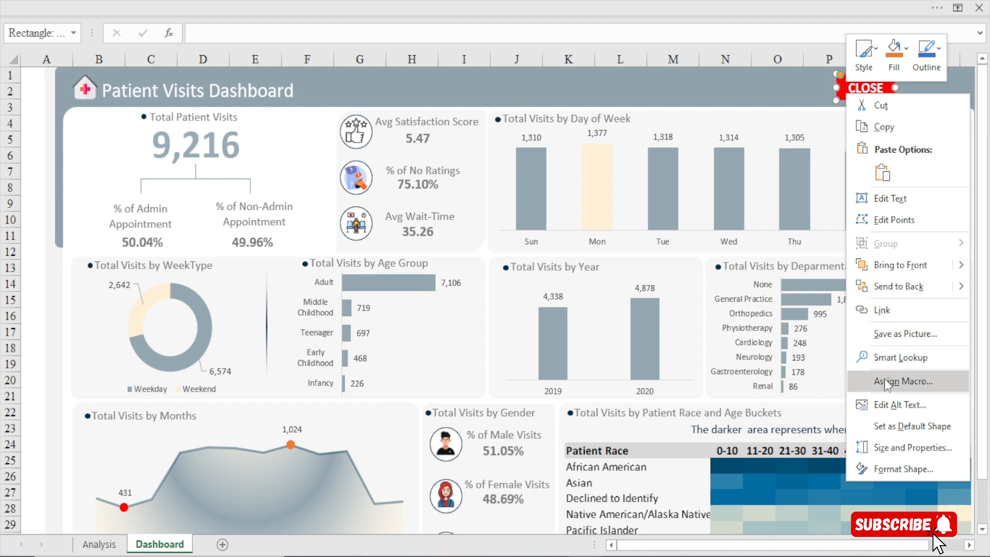
click(886, 382)
click(746, 303)
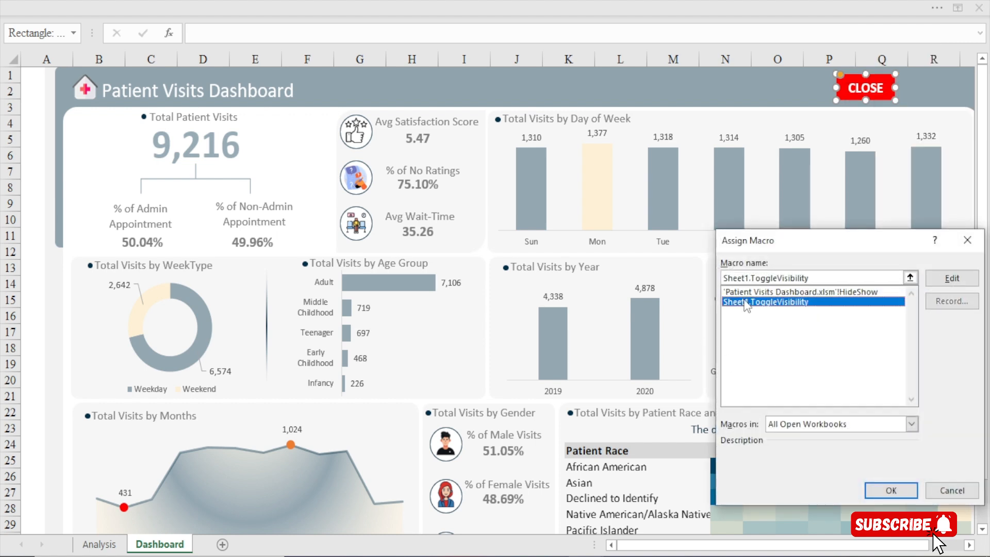
click(889, 490)
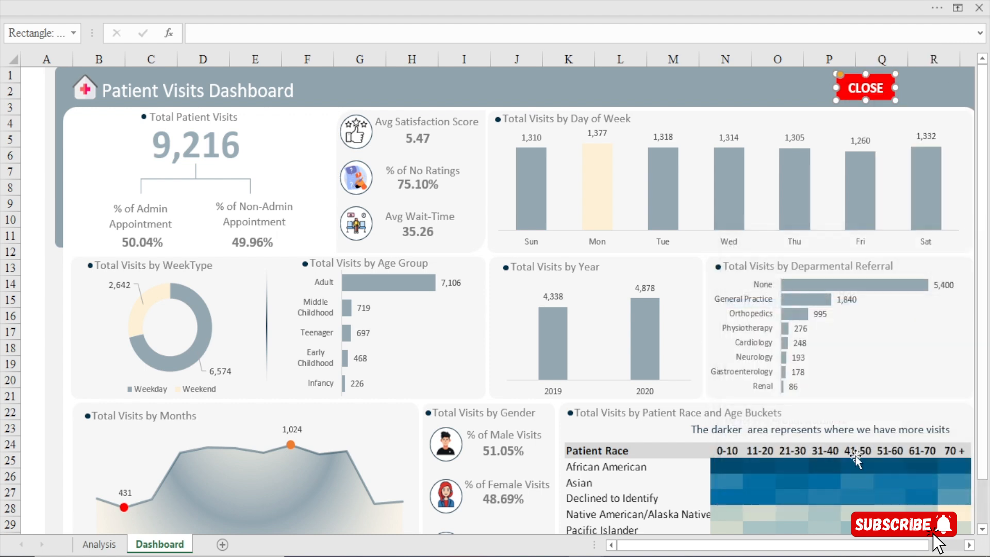
click(683, 110)
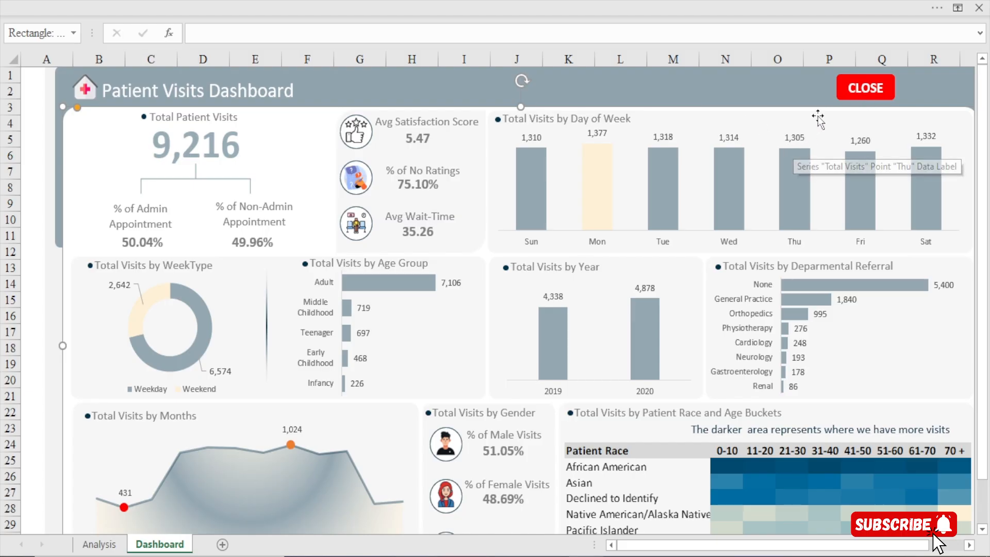
Hide the worksheet's row and column headings, and test showing and hiding the slicer panel with the two header buttons
click(491, 2)
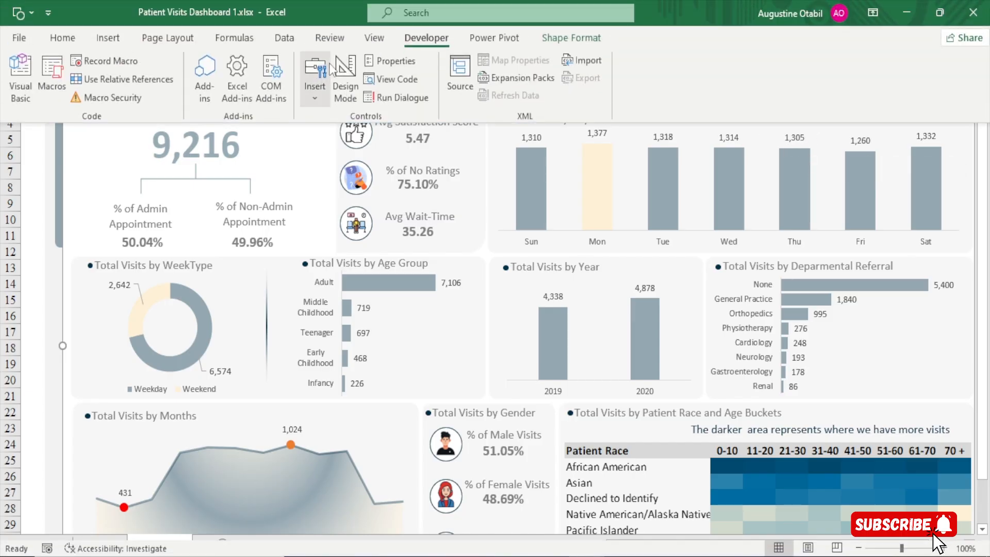
click(381, 41)
scroll(521, 213, down, 1)
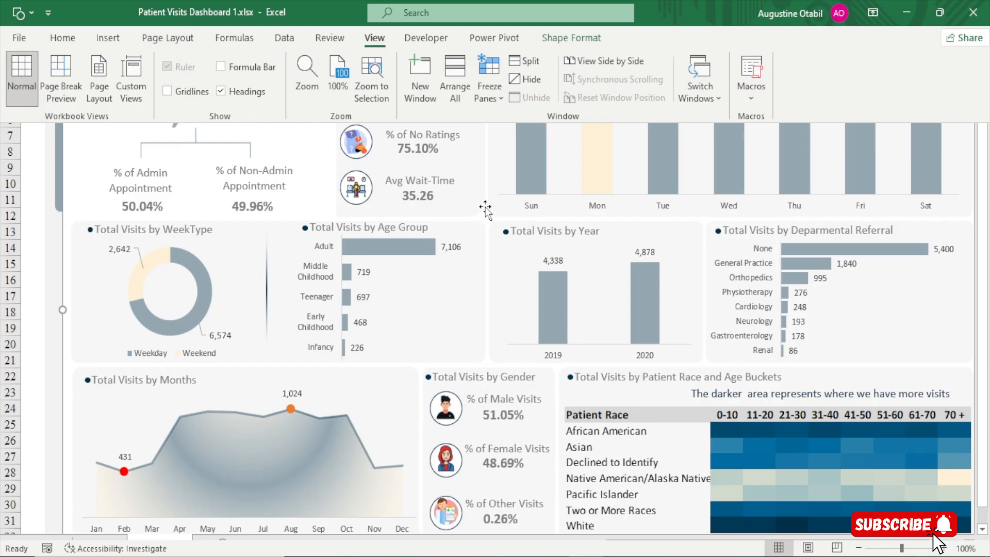
click(220, 92)
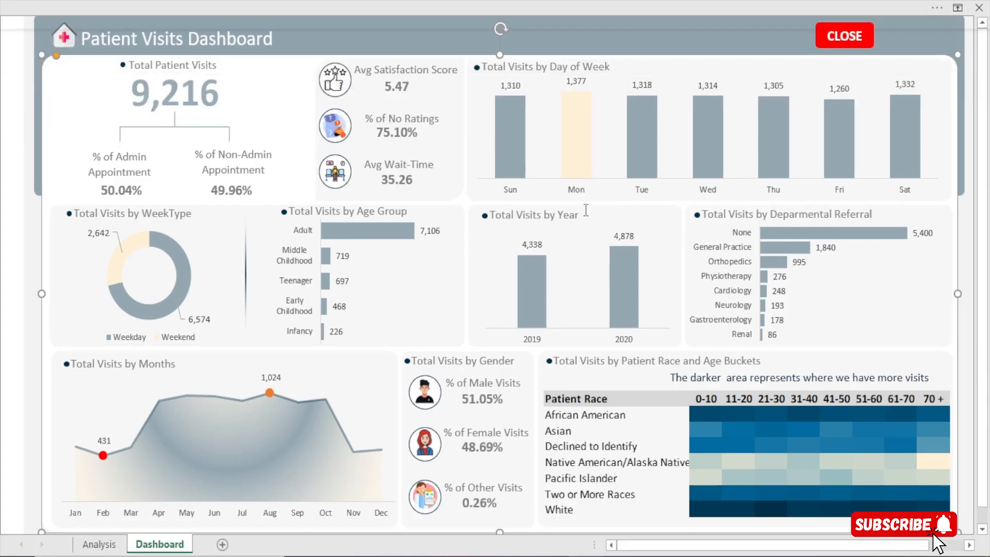
click(842, 40)
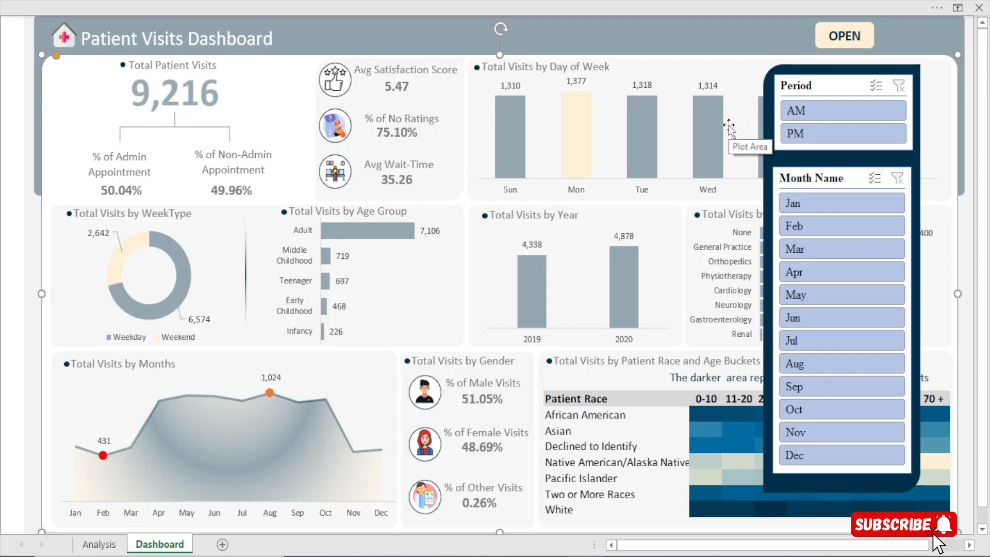
click(845, 46)
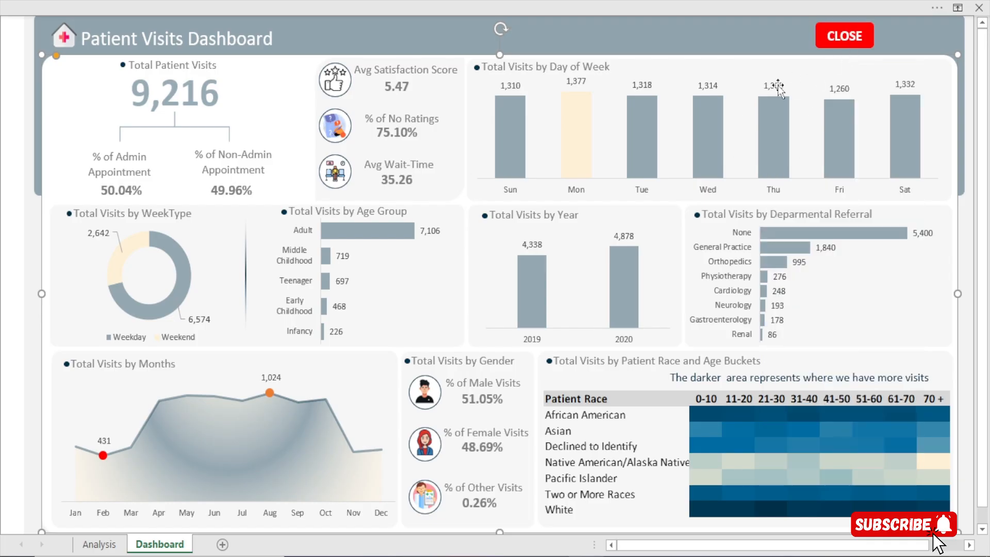
Change the label of the red button in the dashboard header to OPEN
ctrl+click(855, 37)
drag(864, 37, 796, 37)
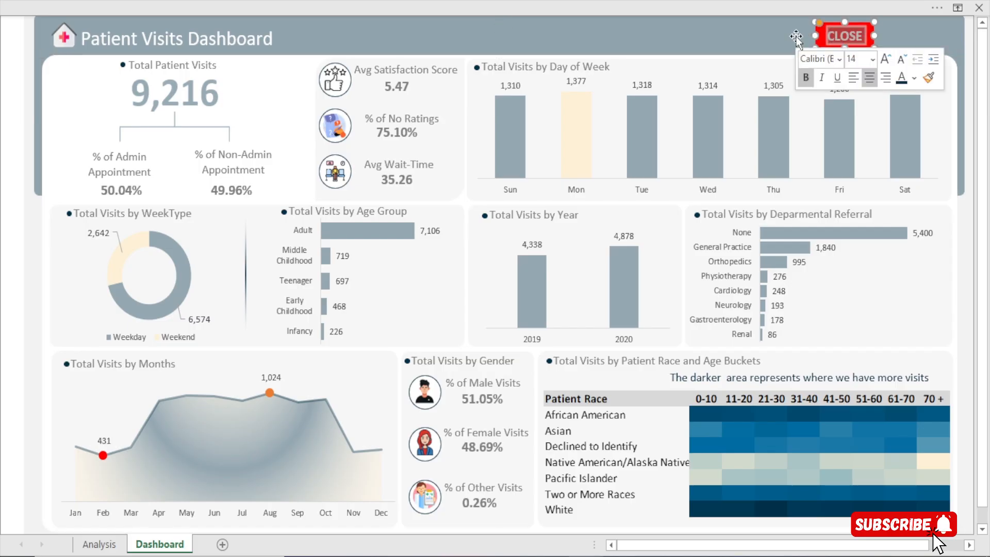
text(OPEN)
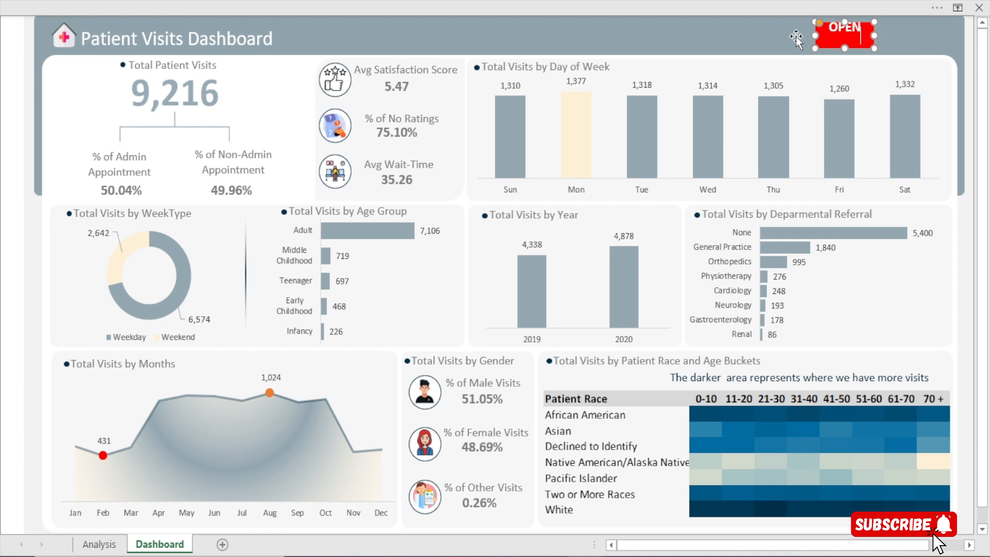
click(800, 35)
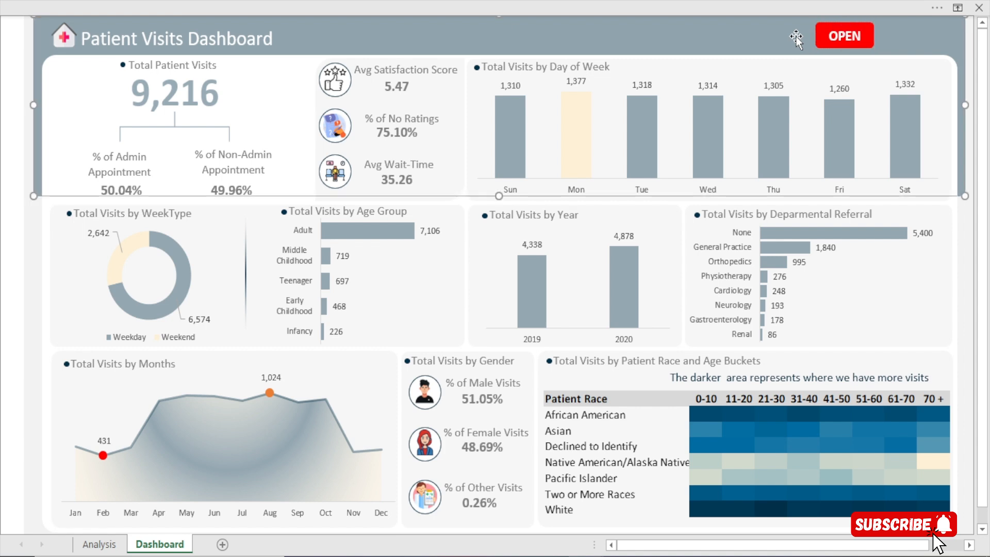
Change the label of the cream button shown with the slicer panel to CLOSE and use it to hide the panel
click(831, 44)
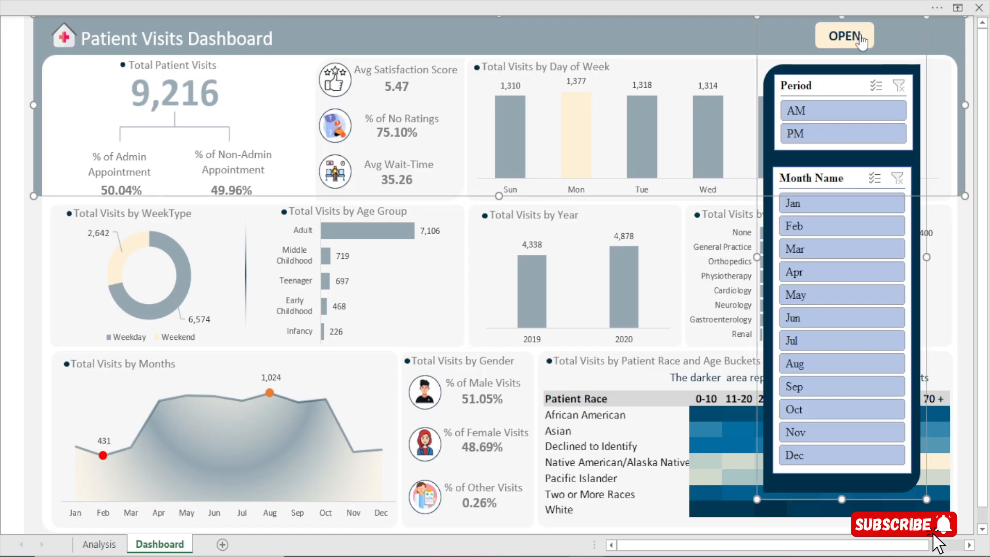
ctrl+click(862, 36)
drag(862, 36, 839, 33)
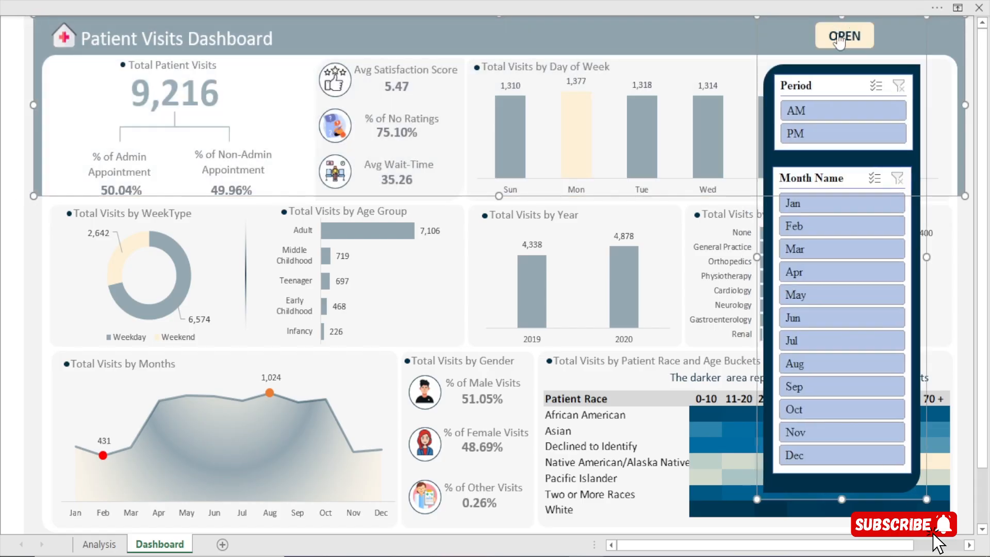
click(834, 36)
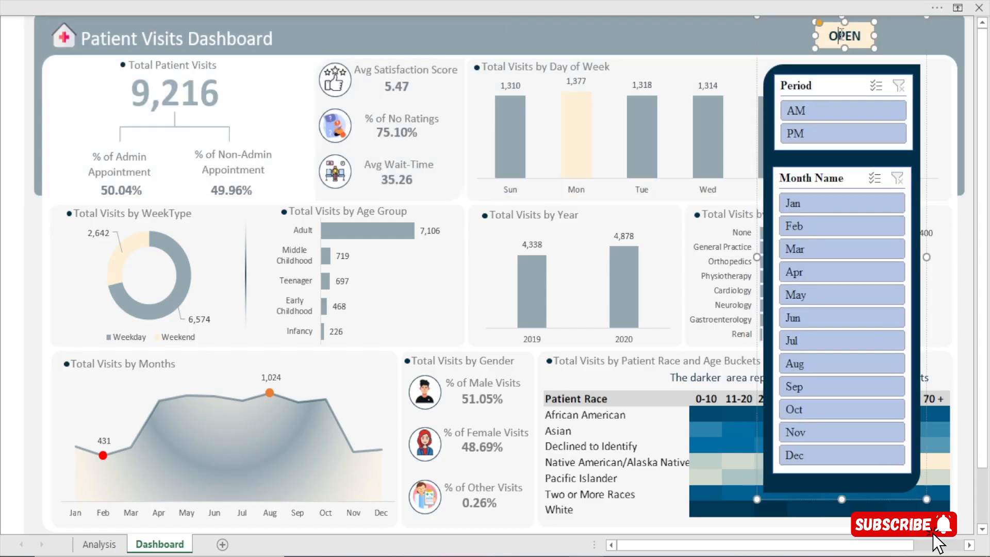
right_click(827, 38)
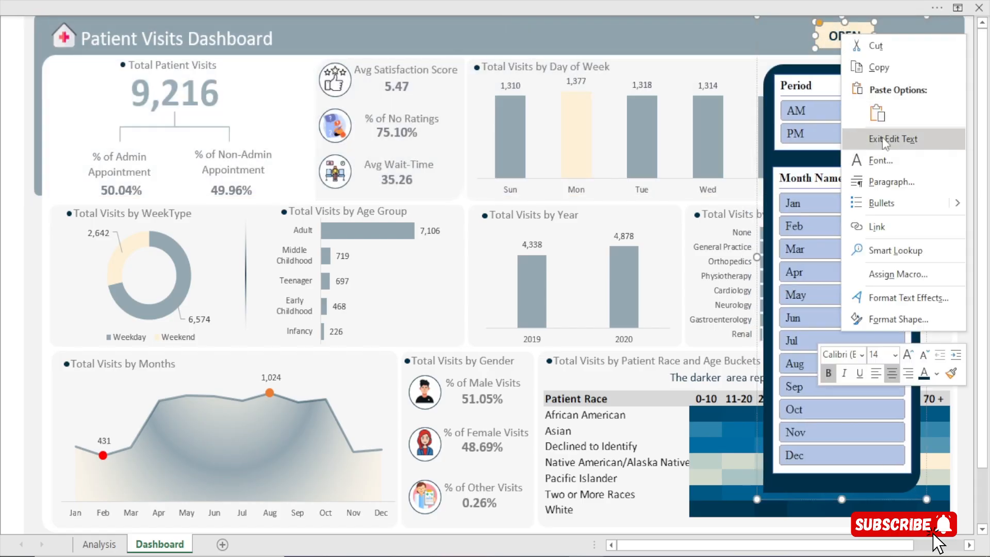
click(839, 36)
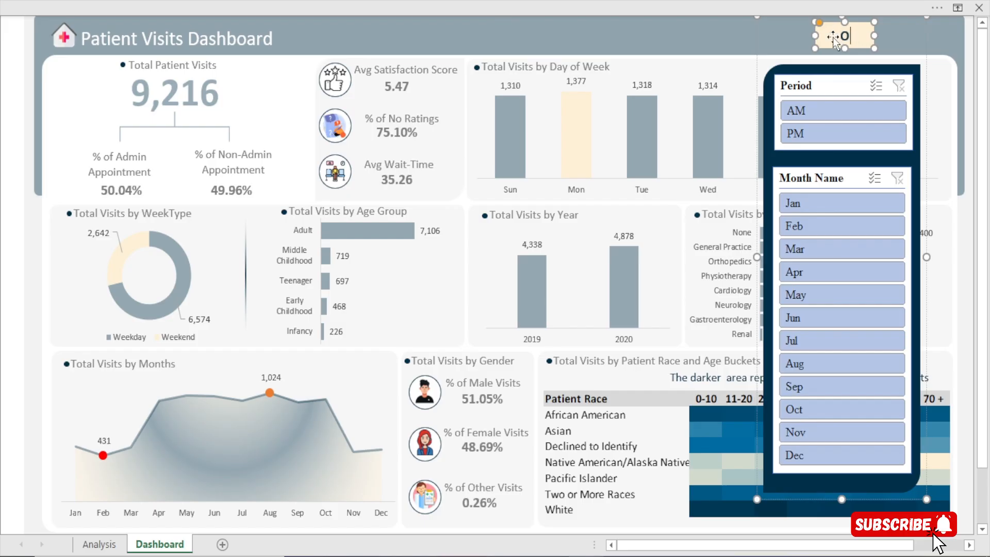
text(CLOSE)
click(662, 38)
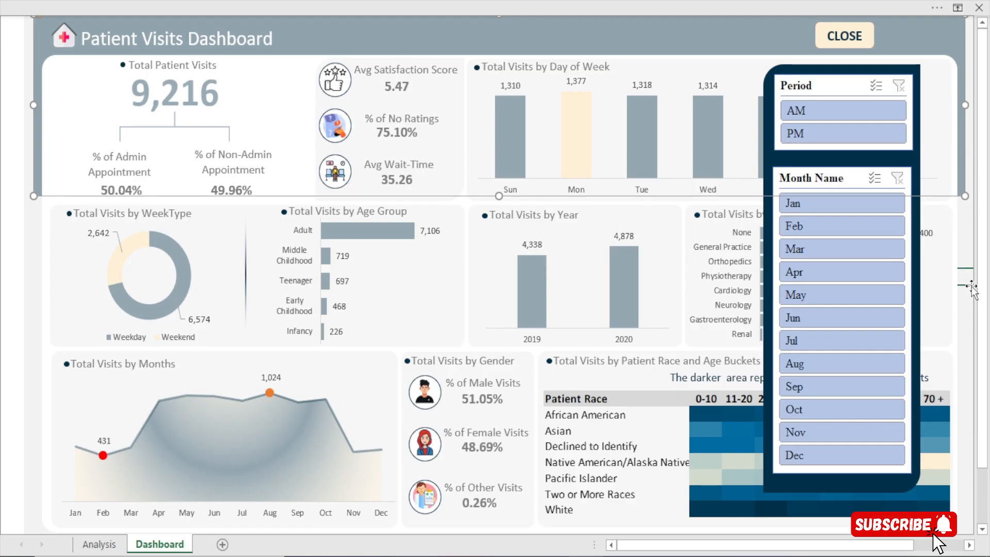
click(962, 278)
click(844, 36)
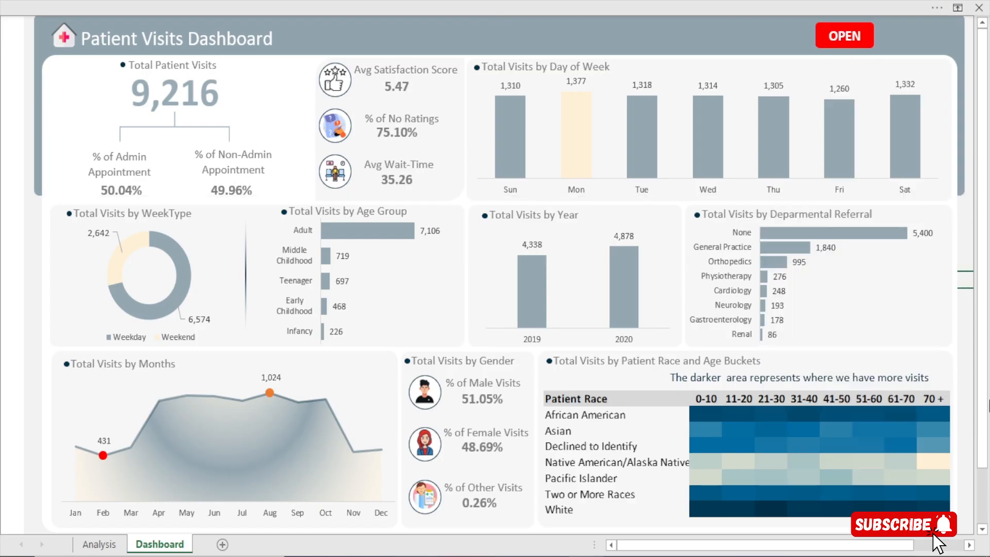
Test the slicer panel with the AM period and the months Apr, Jun and Sep, clear both filters and hide the panel
click(826, 46)
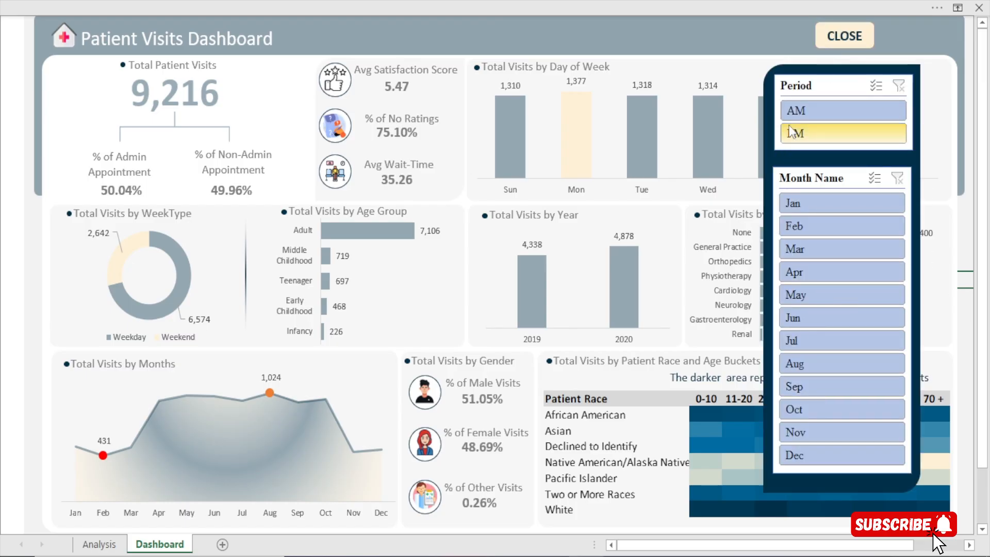
click(794, 110)
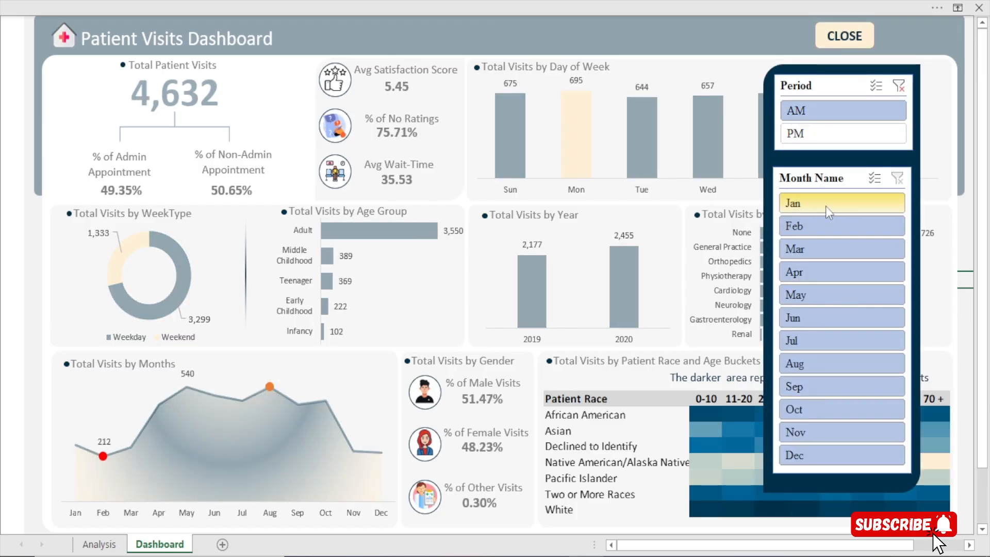
click(829, 271)
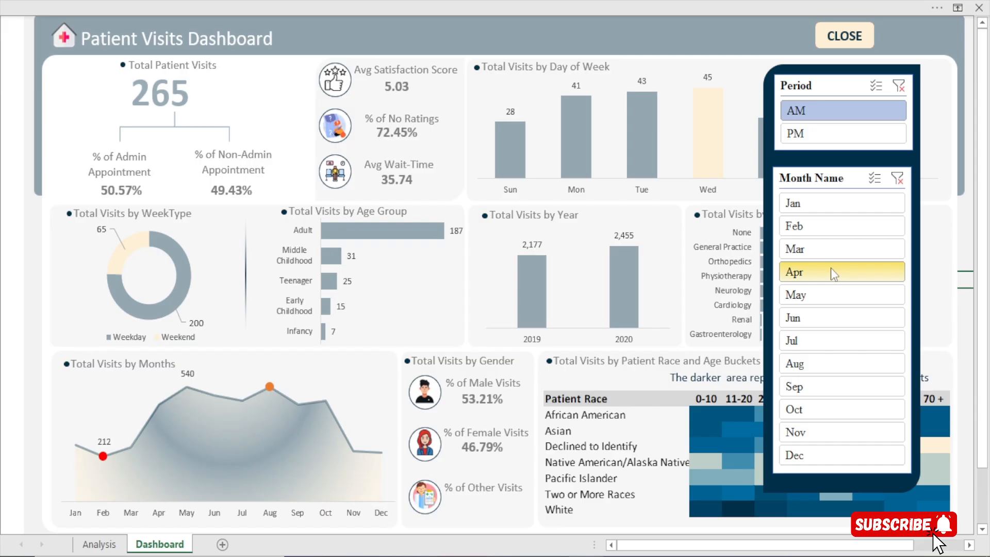
click(832, 323)
click(843, 385)
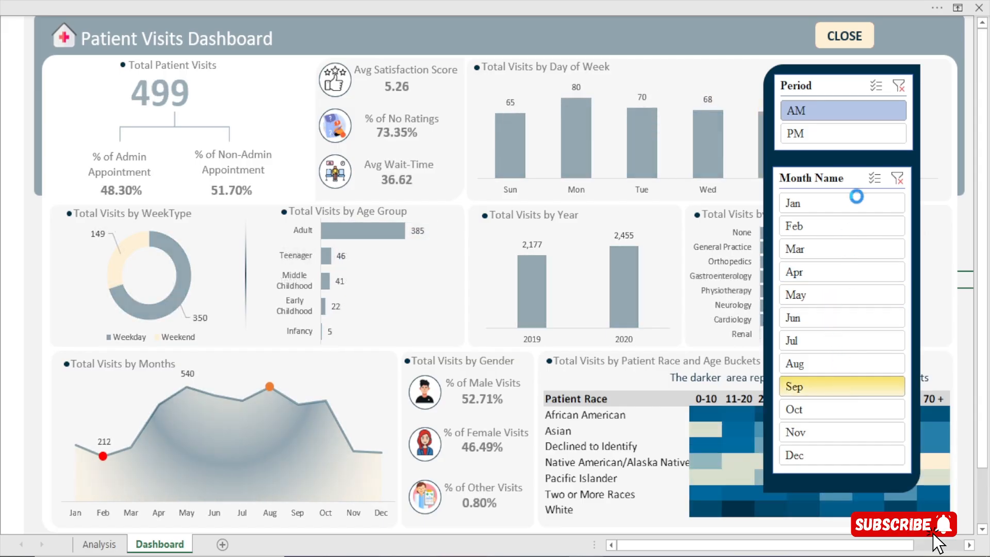
click(898, 179)
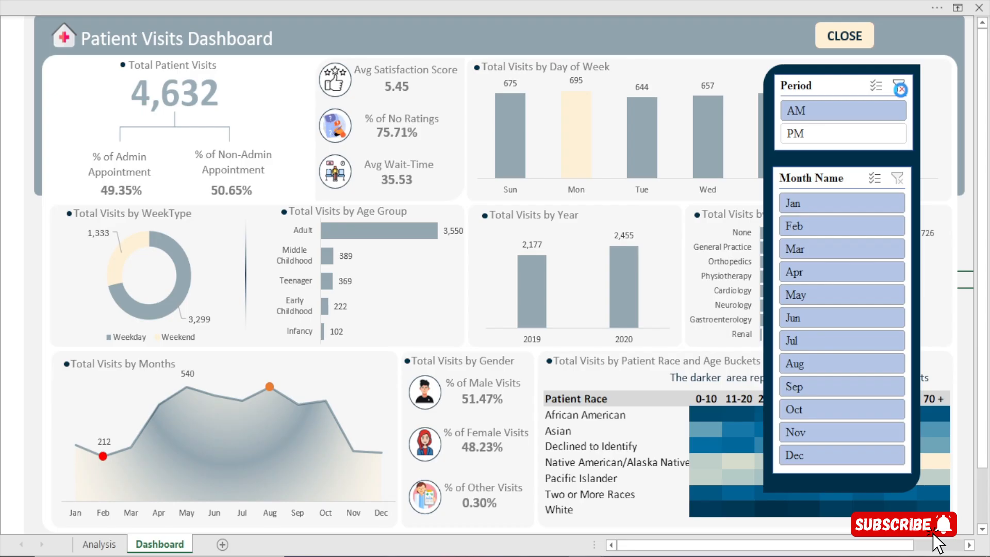
click(900, 89)
click(843, 36)
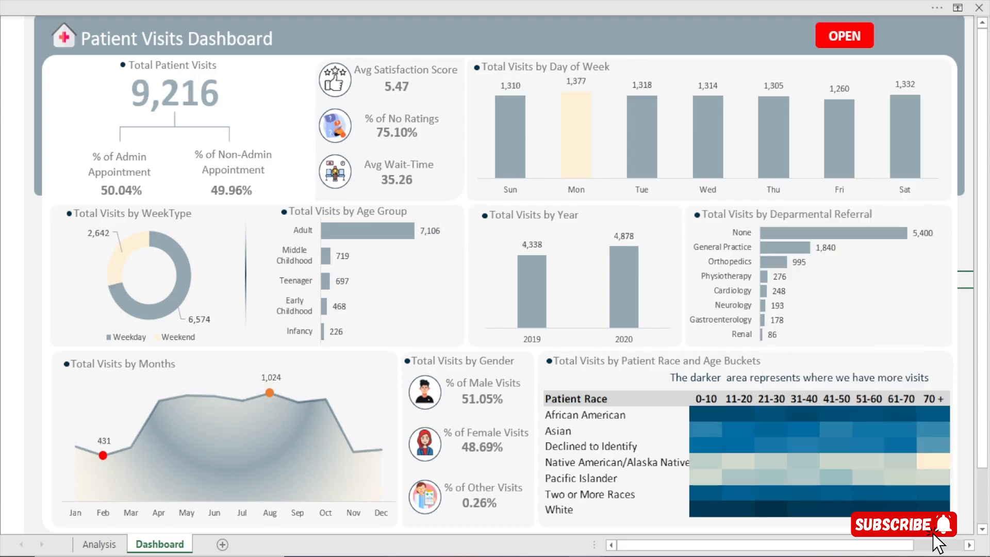
Show the slicer panel and change the fill of the cream CLOSE button in the dashboard header to red
click(822, 45)
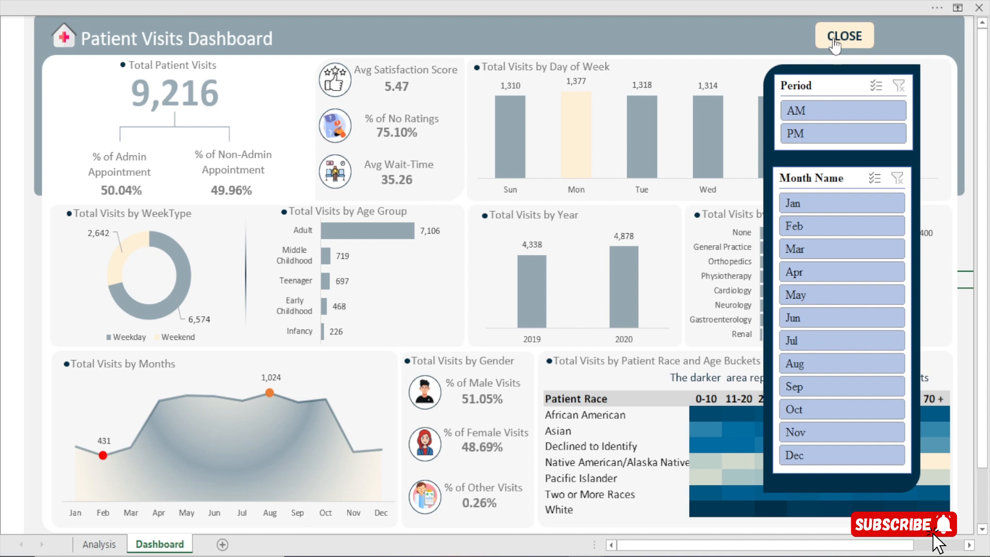
ctrl+click(824, 41)
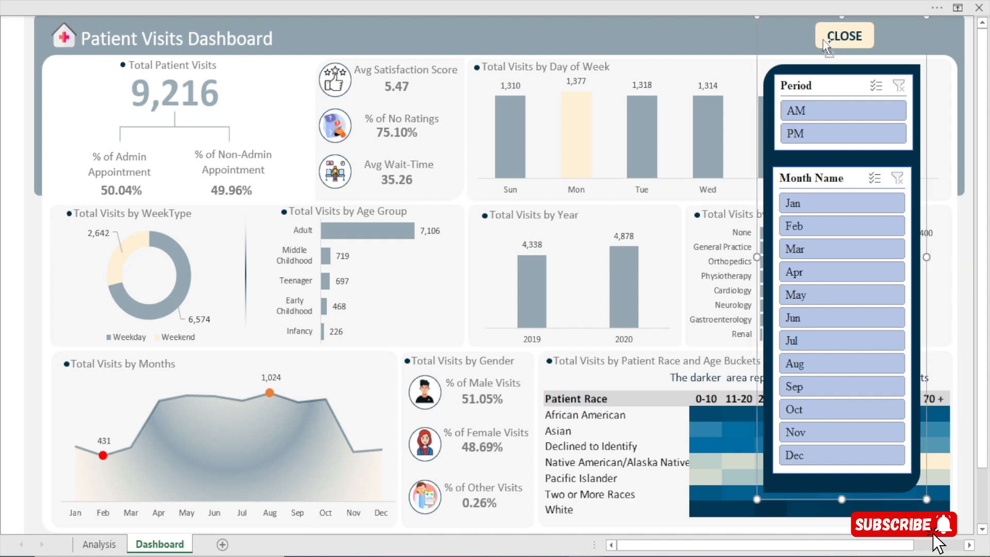
ctrl+click(825, 44)
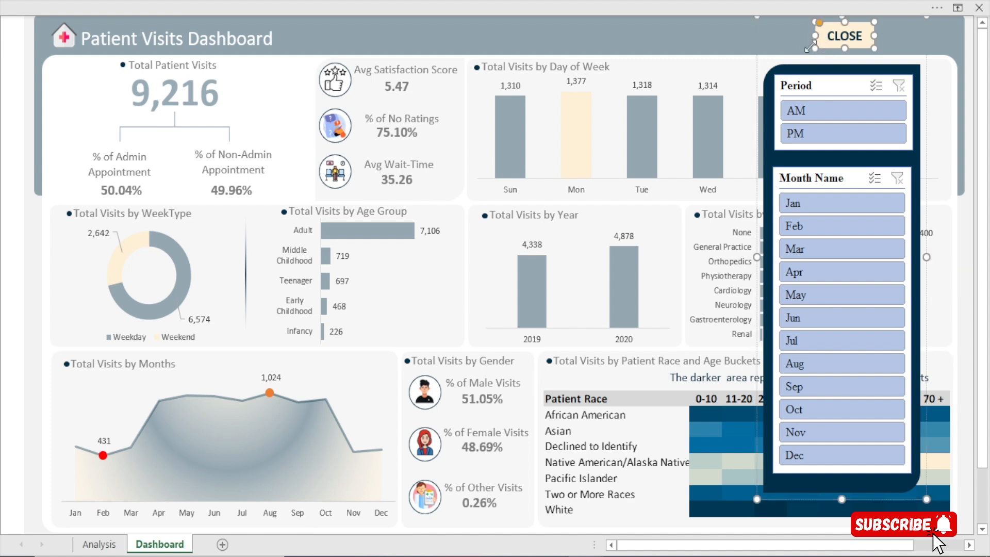
key(ctrl+1)
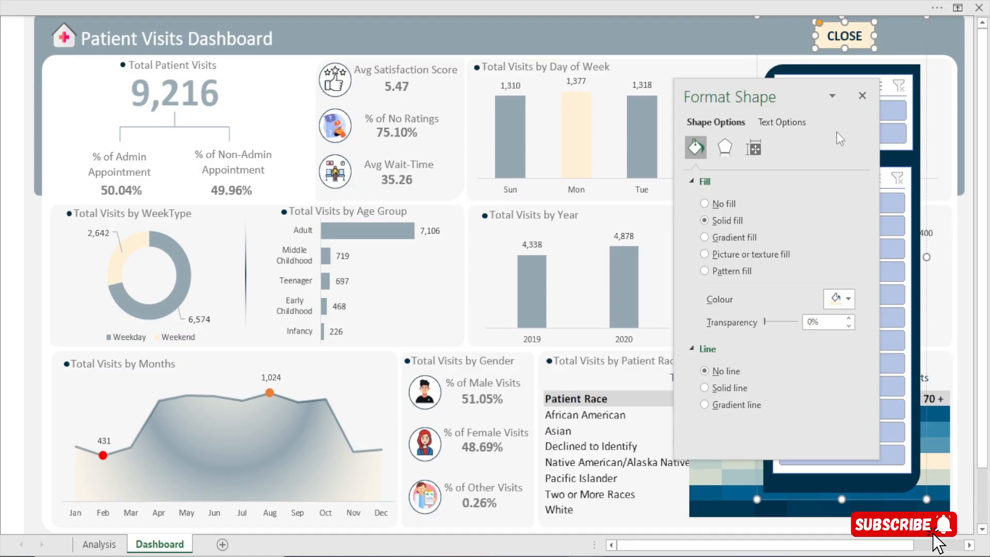
click(849, 299)
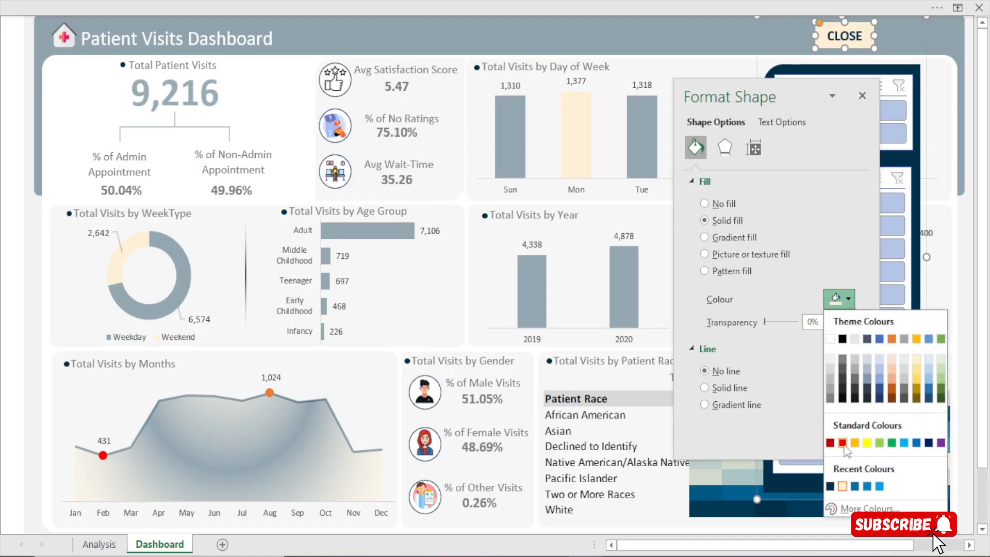
key(Escape)
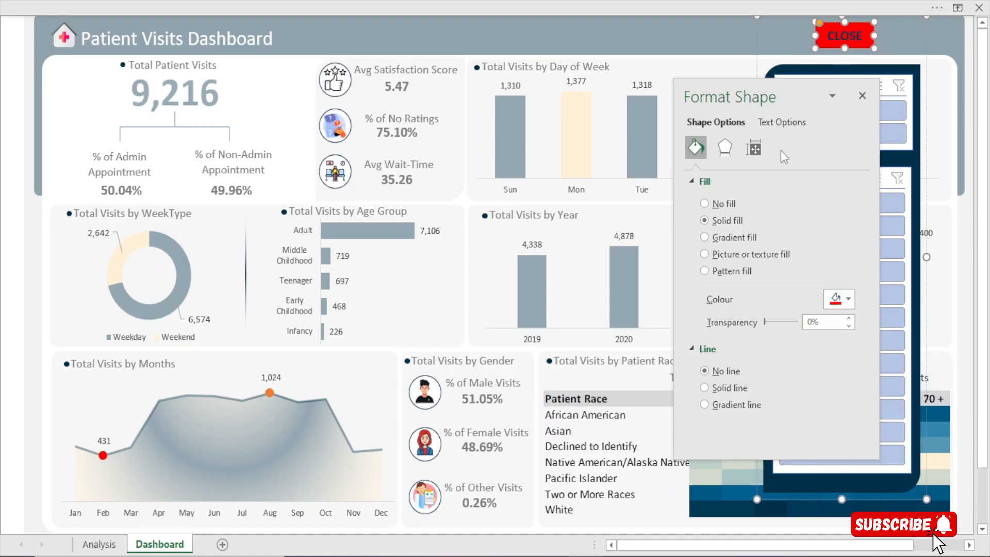
Set the CLOSE button's text colour to white and use the button to hide the slicer panel
click(838, 299)
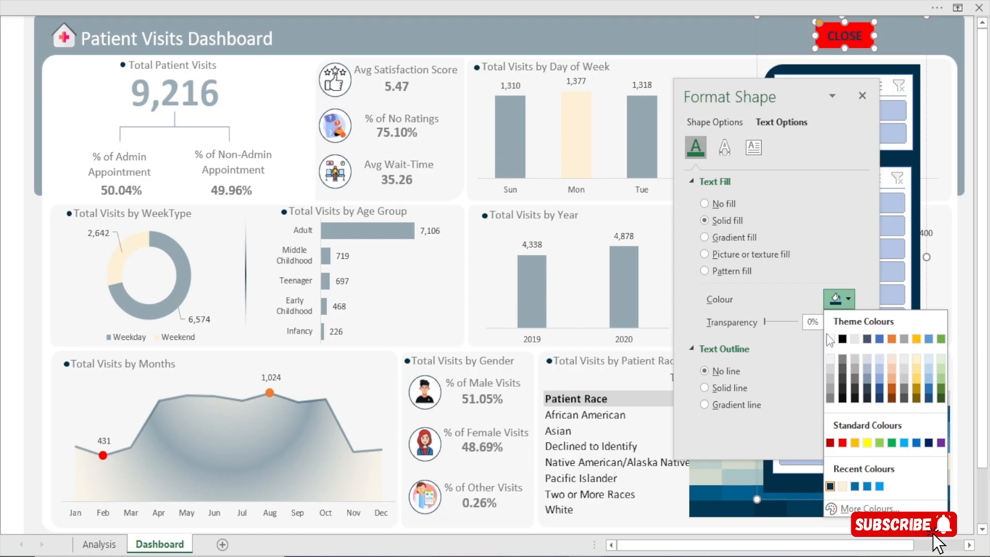
click(829, 339)
click(821, 51)
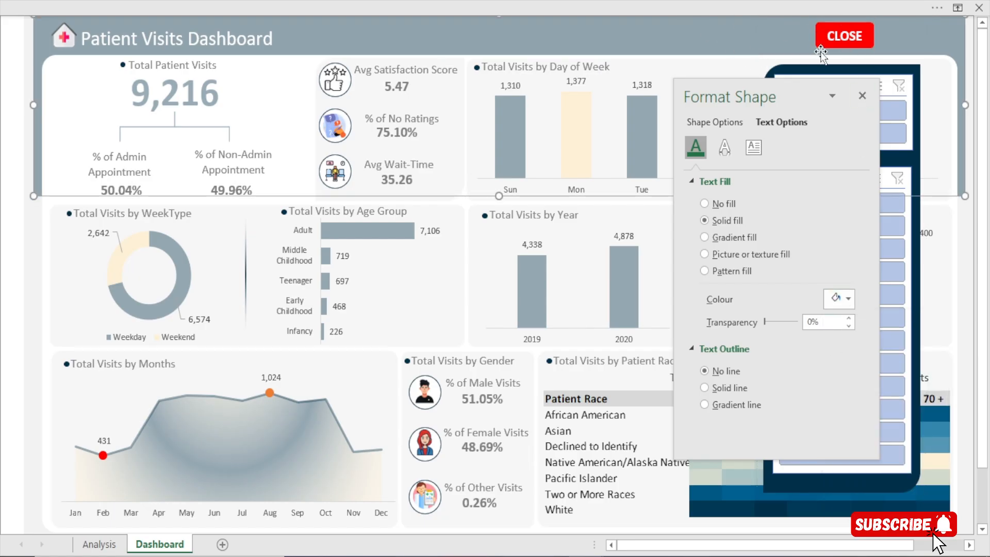
click(862, 96)
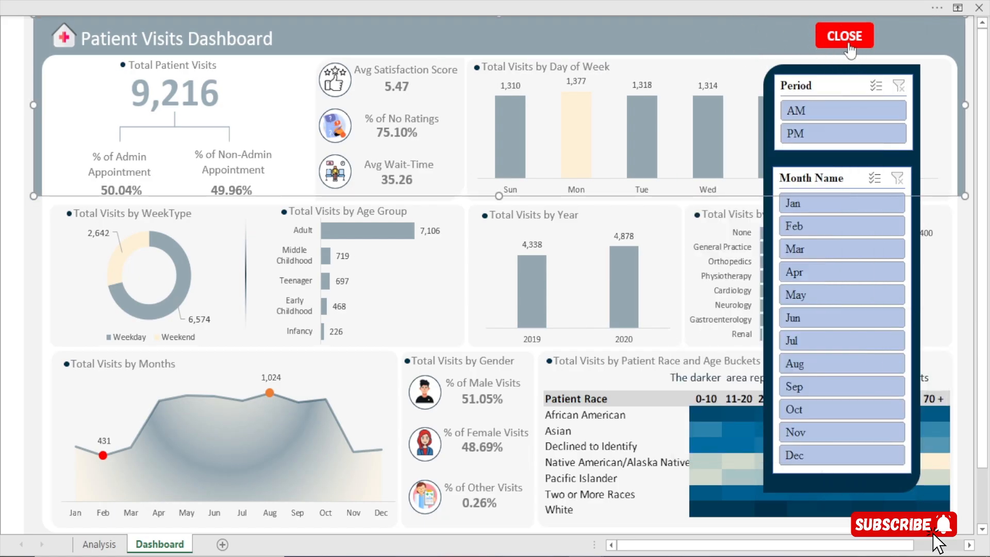
click(849, 46)
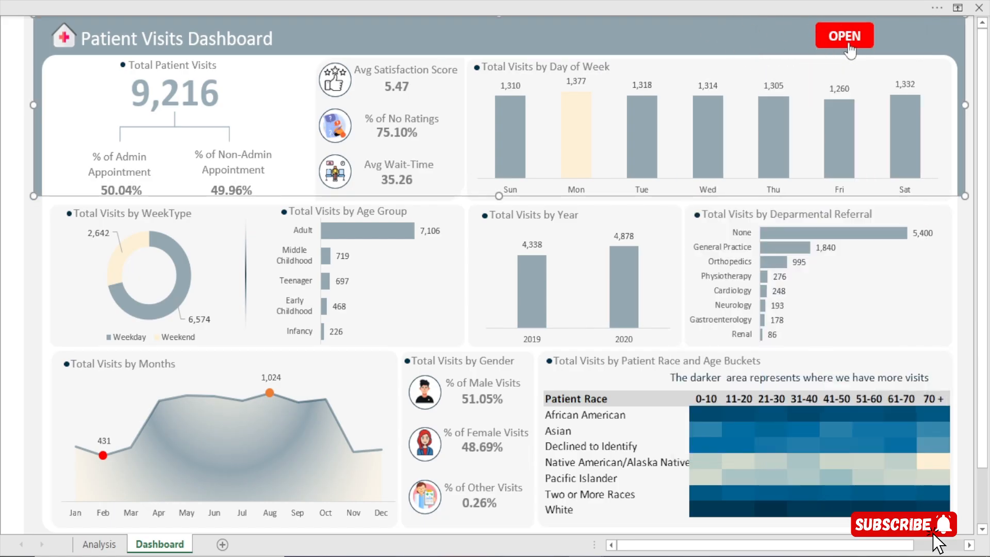
Try to fill the red OPEN button and the header banner with the recent cream colour, and undo that fill
ctrl+click(820, 36)
key(ctrl+1)
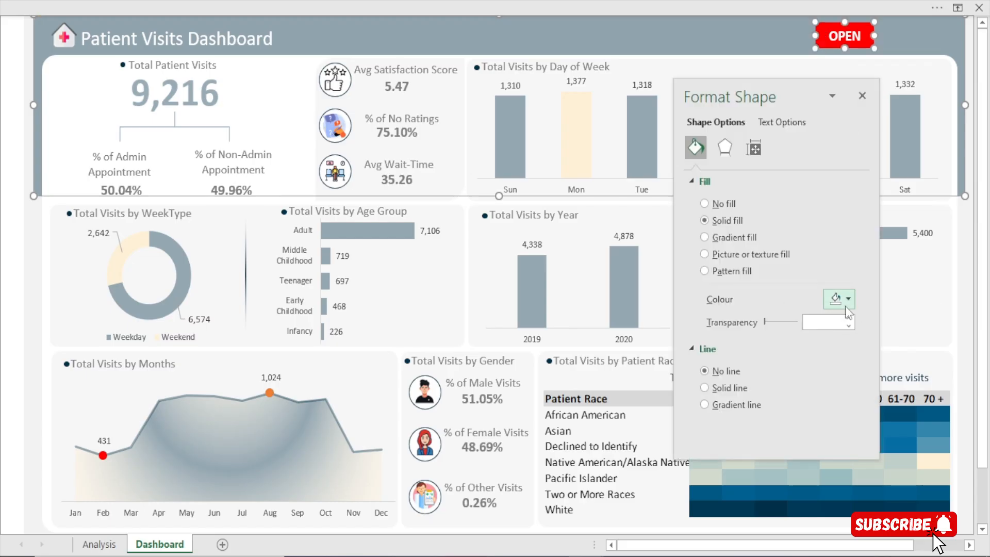
click(786, 121)
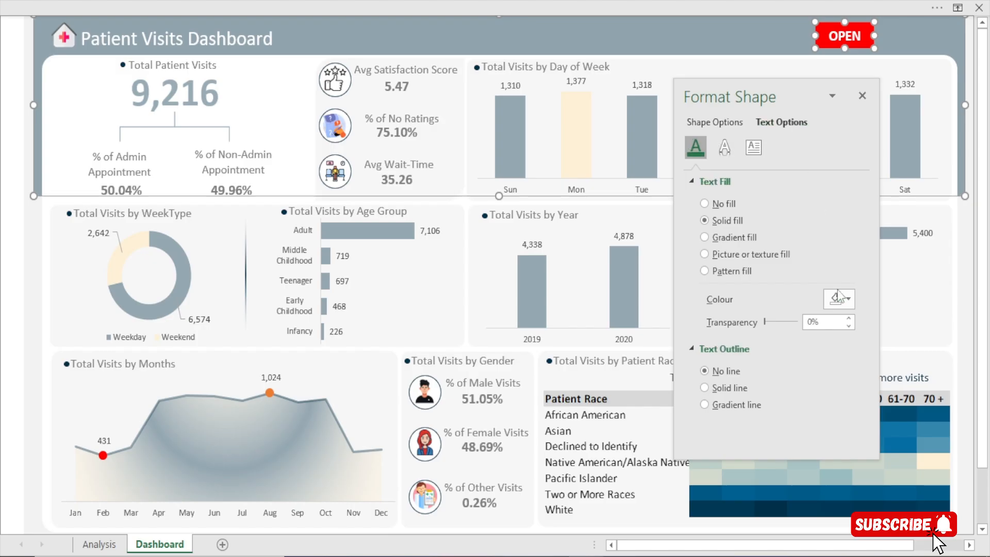
click(839, 301)
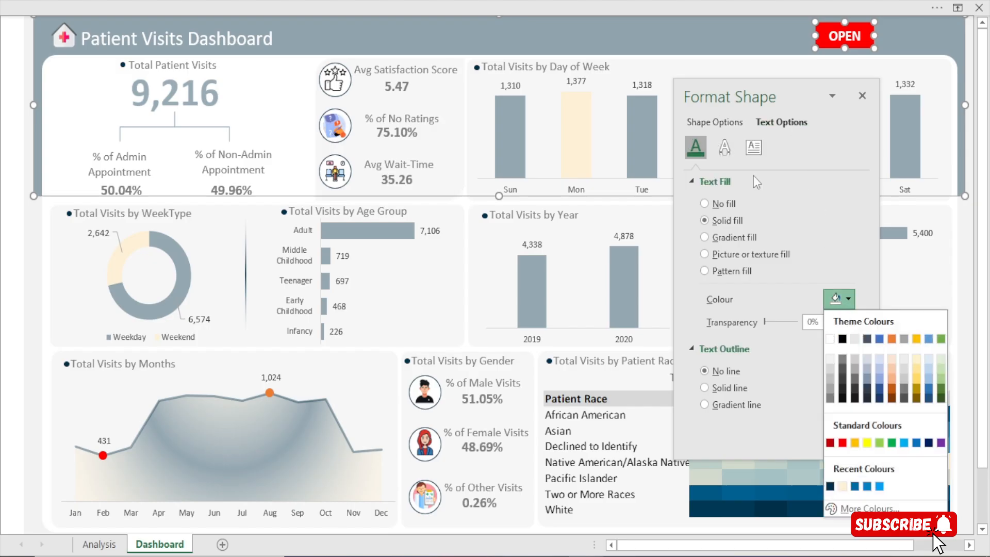
click(712, 122)
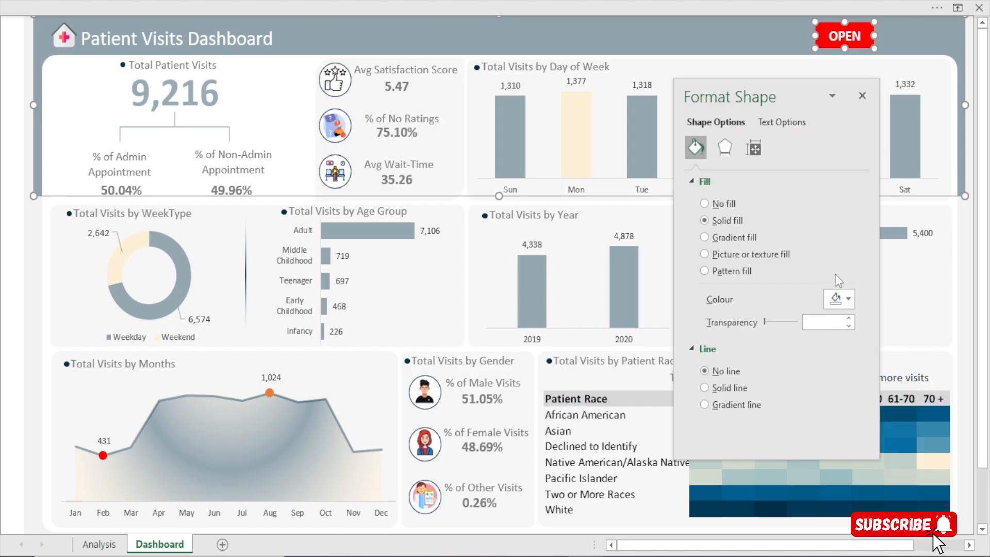
click(839, 299)
click(840, 486)
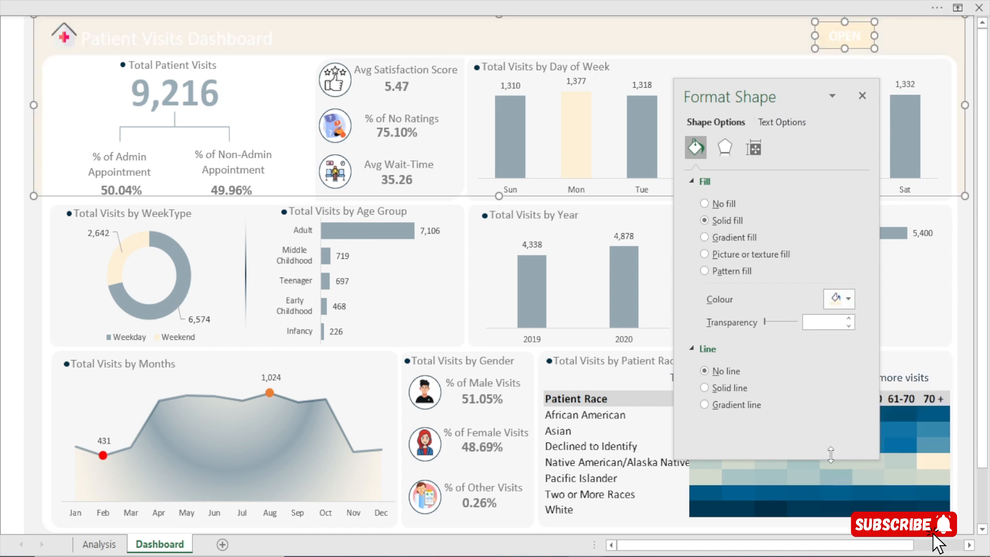
key(ctrl+z)
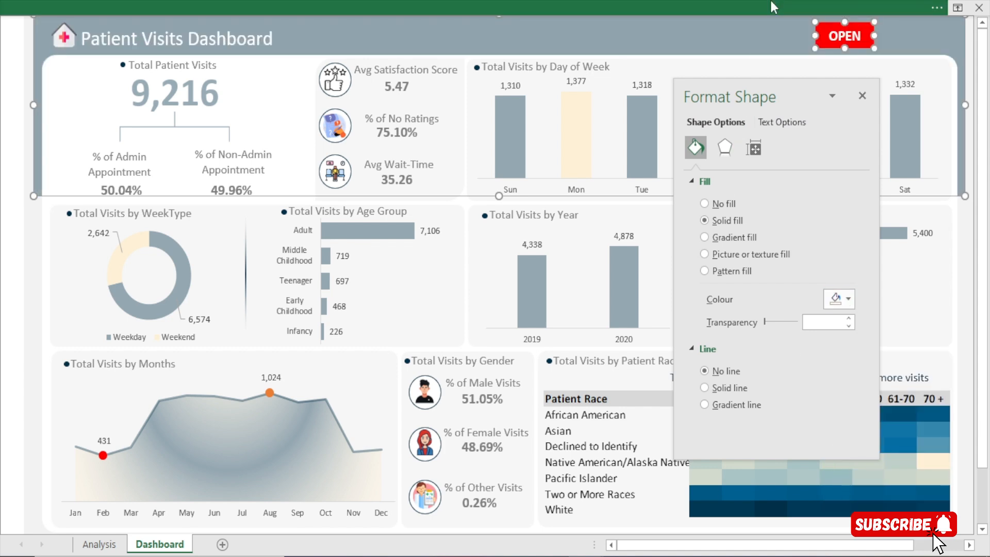
click(964, 312)
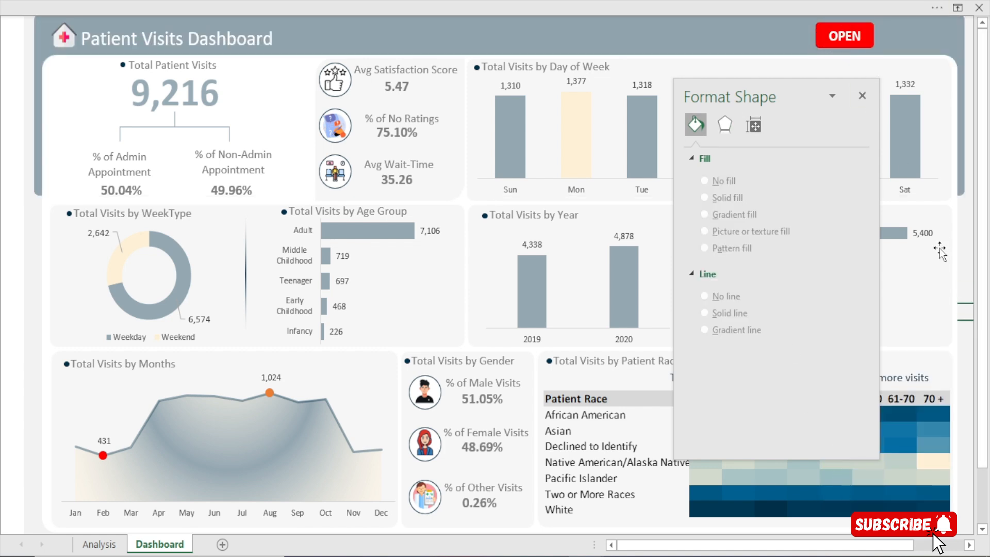
Recolour only the OPEN button in the dashboard header with the recent cream fill and black text
click(827, 37)
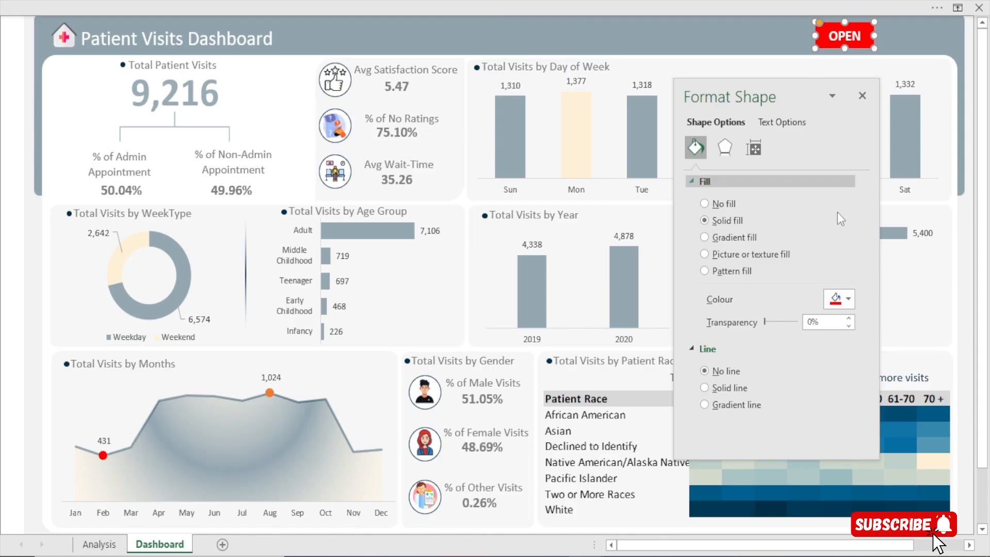
click(847, 303)
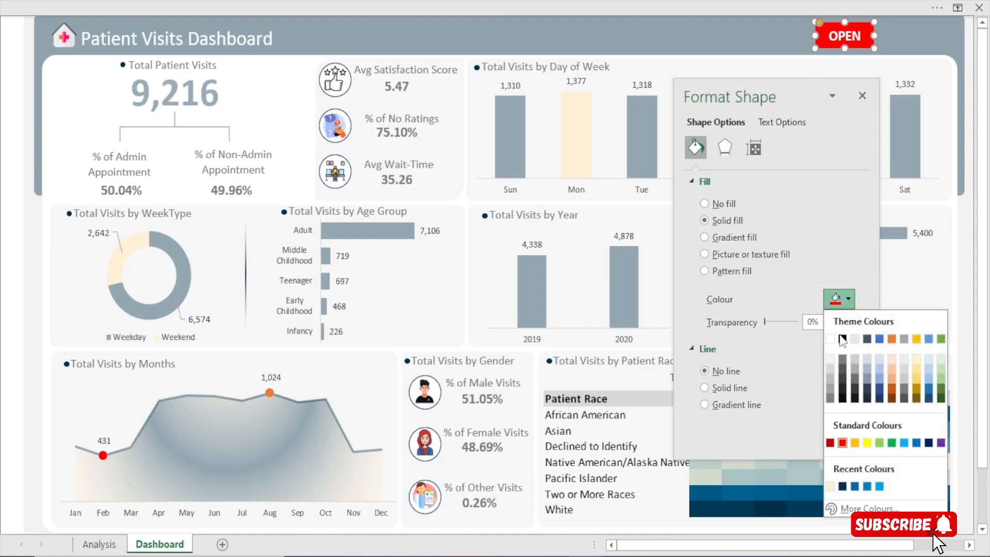
click(830, 486)
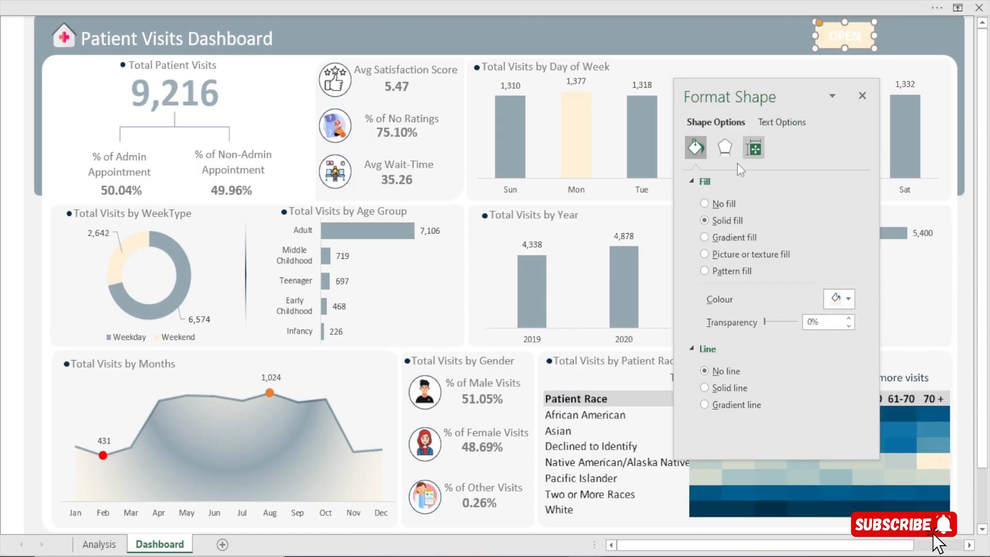
click(782, 122)
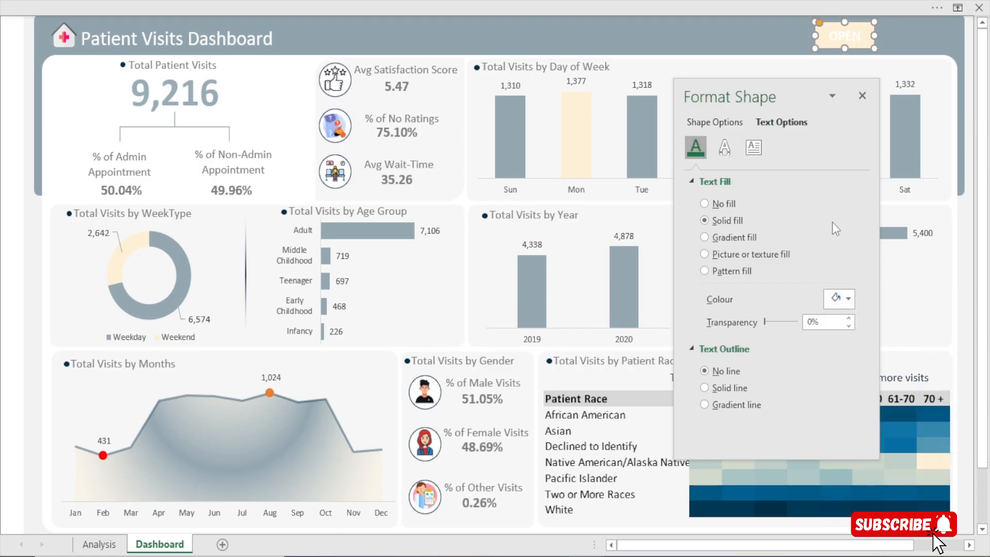
click(845, 301)
click(842, 339)
click(863, 96)
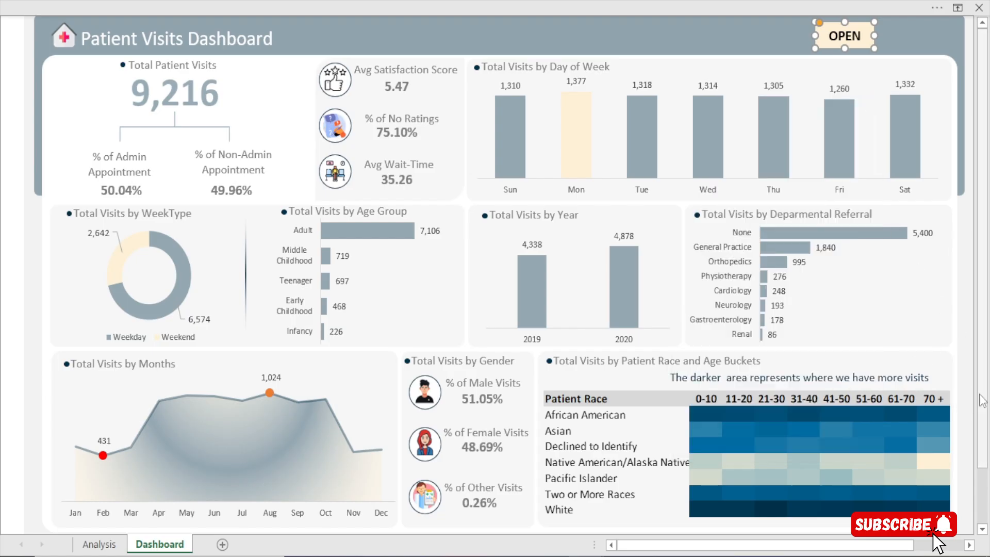
click(971, 393)
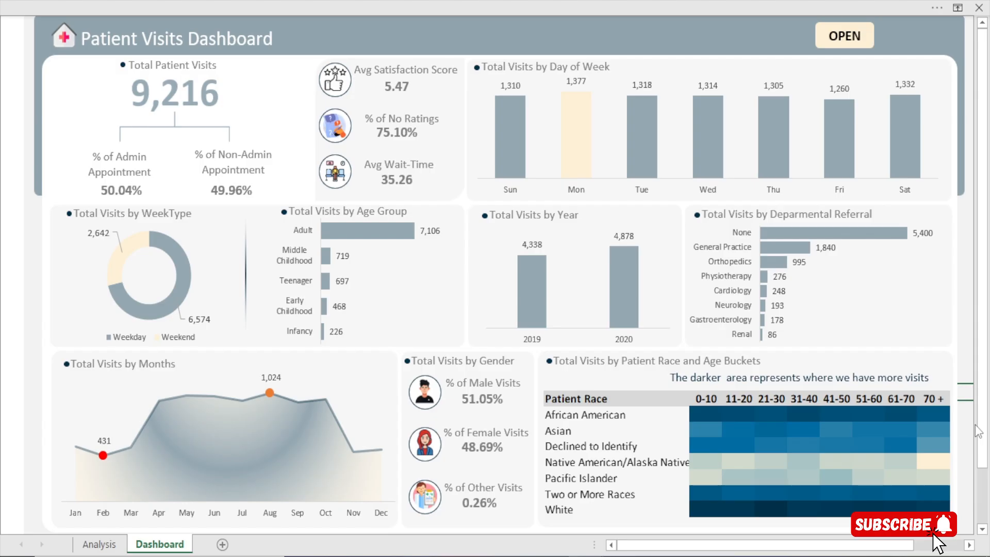
Show the slicer panel with the OPEN button, filter the dashboard to the AM period, and hide the panel
scroll(978, 432, down, 1)
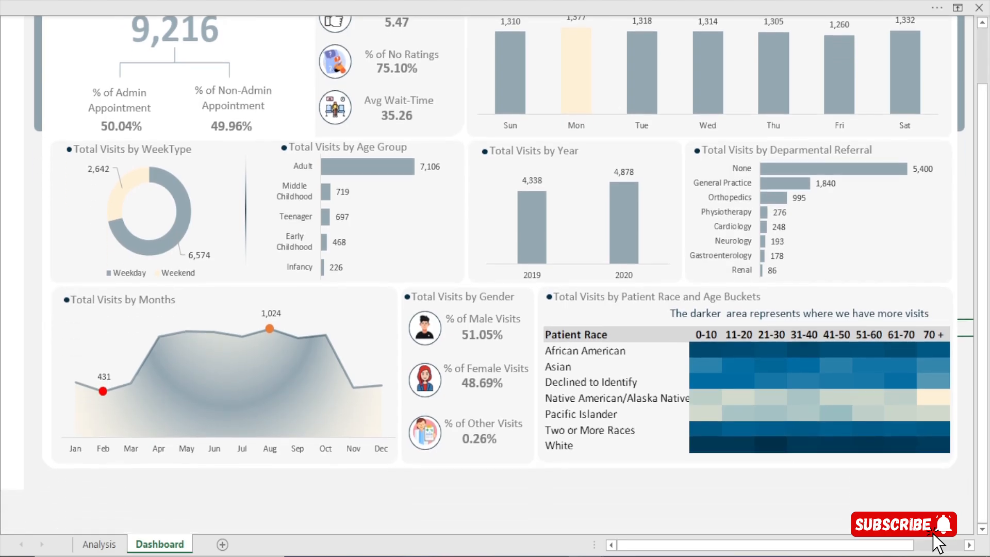
scroll(878, 398, up, 1)
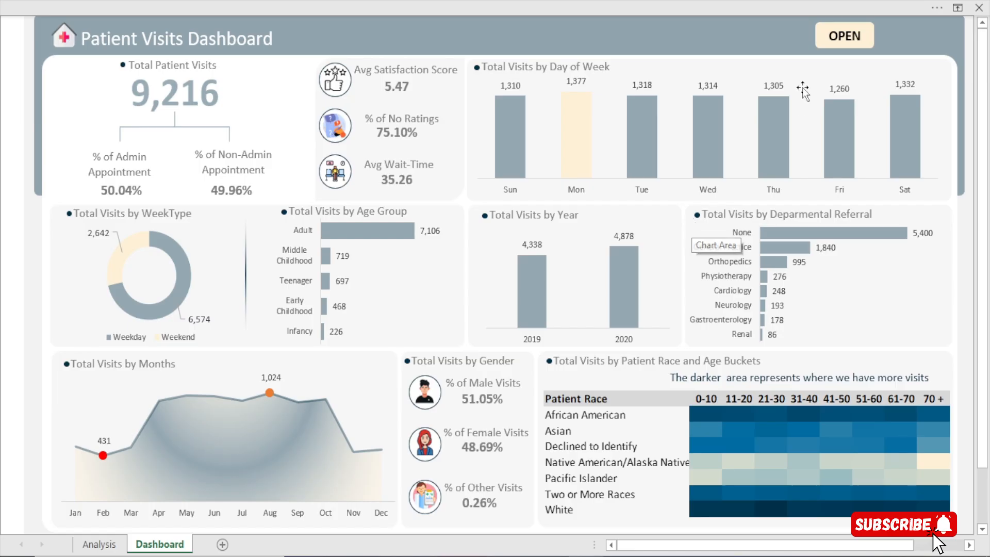
click(841, 44)
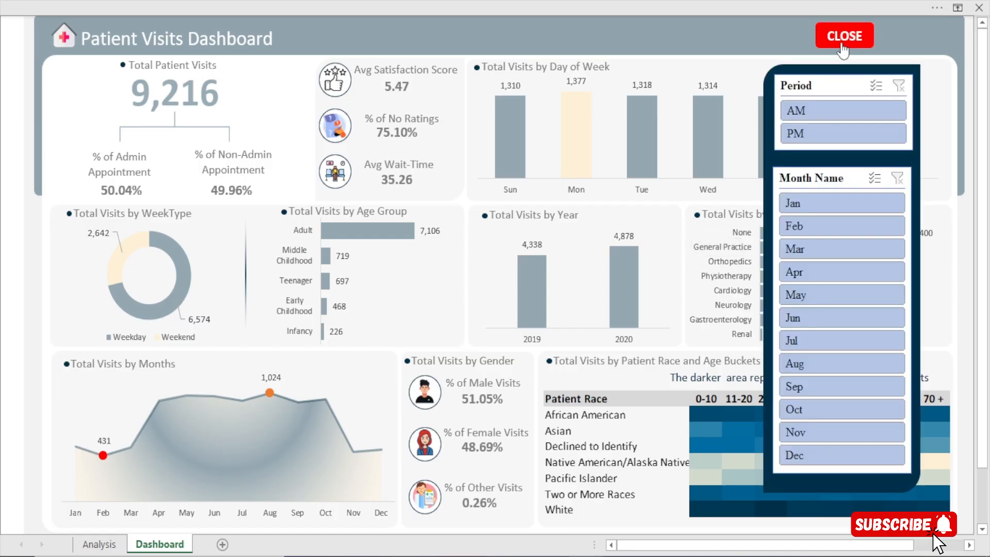
click(813, 112)
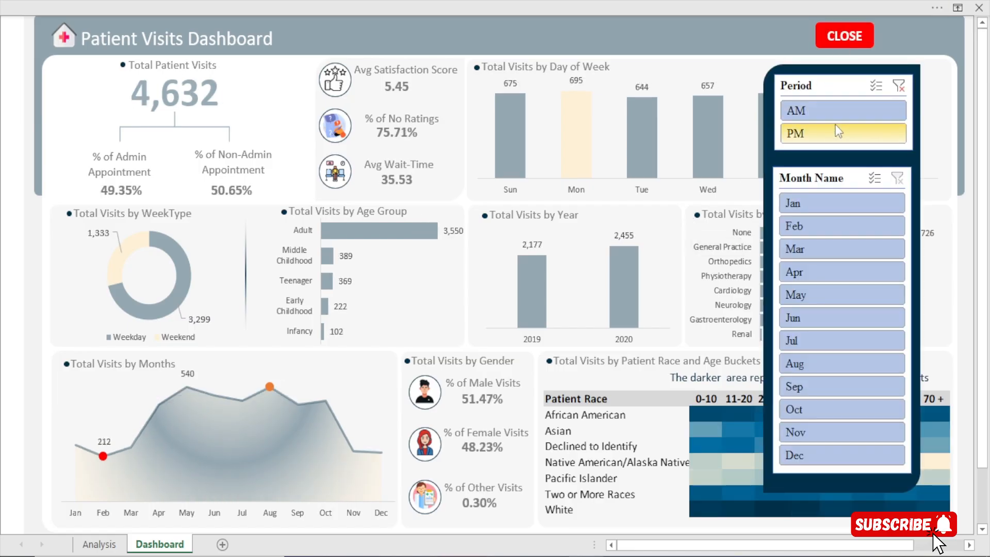
click(856, 44)
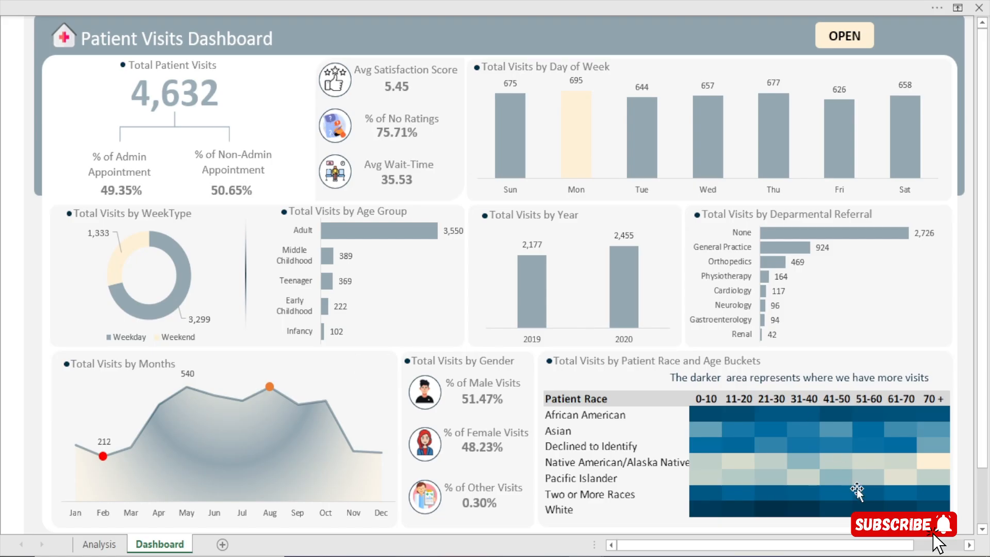
Reopen the slicer panel to filter the dashboard to PM, clear the Period filter, and hide the panel
click(844, 51)
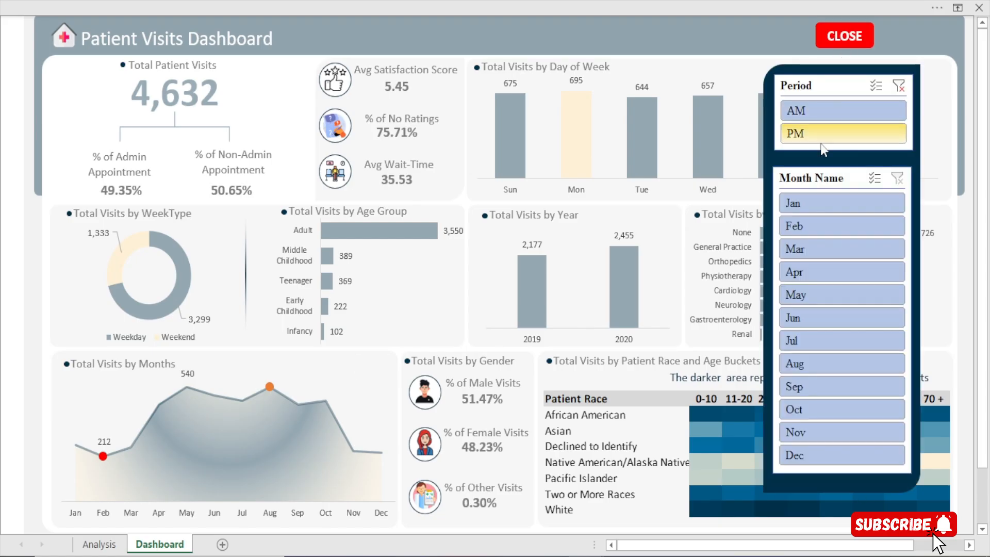
click(838, 132)
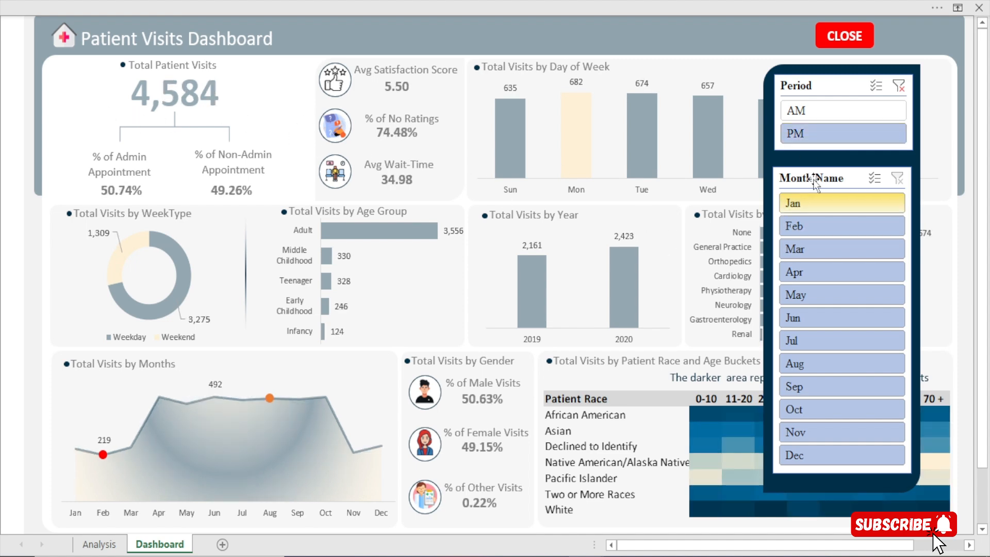
click(897, 85)
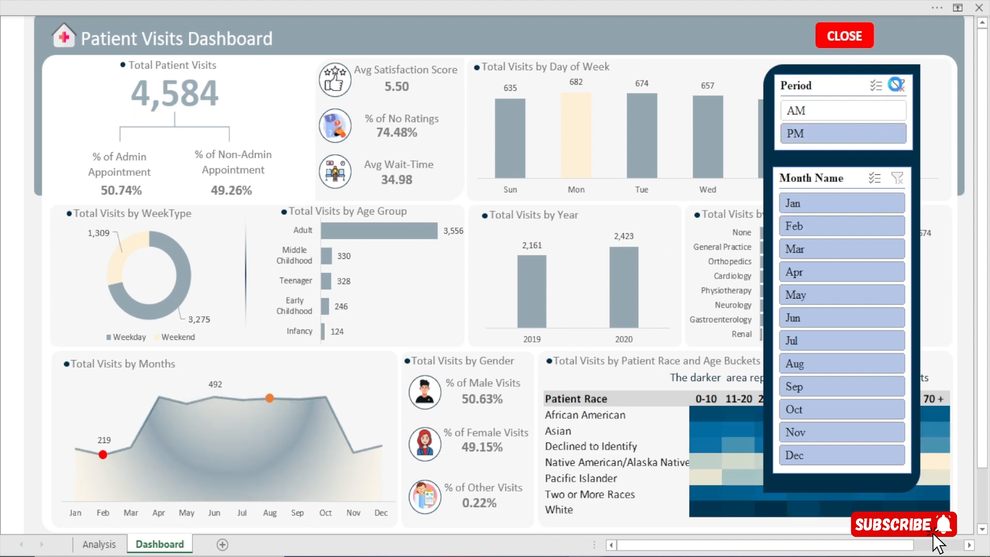
click(851, 44)
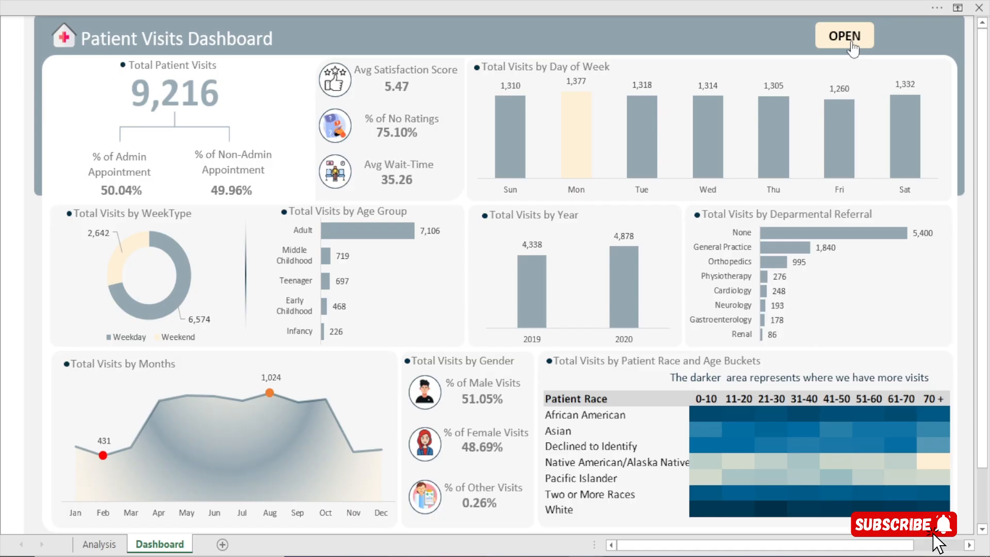